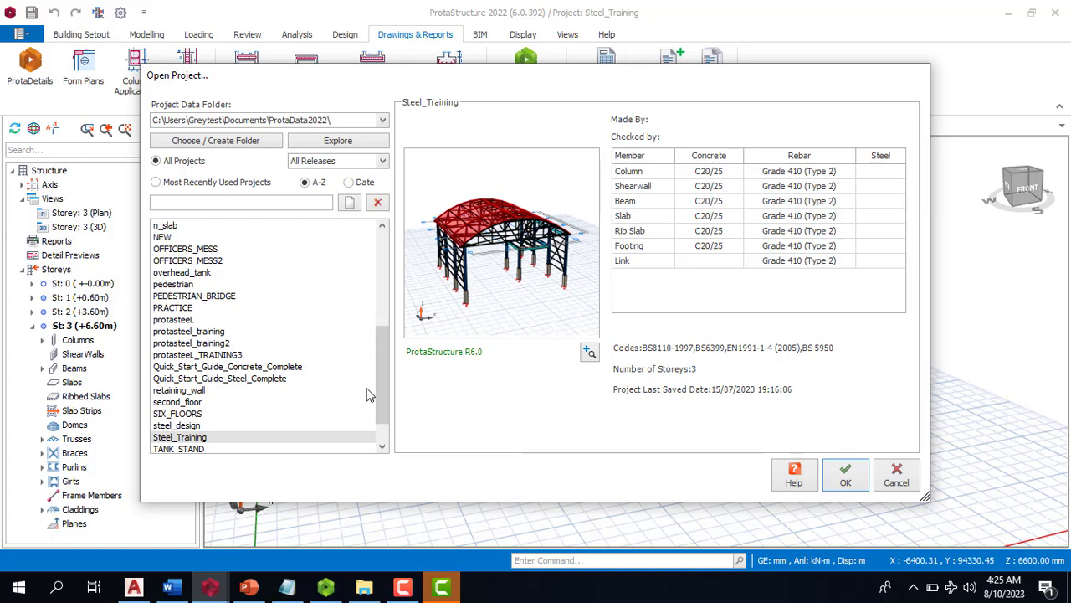
Step: Browse the previews of the existing projects and open protasteeL_TRAINING3
{"action": "scroll", "coordinate": [382, 374], "scroll_direction": "down", "scroll_amount": 1}
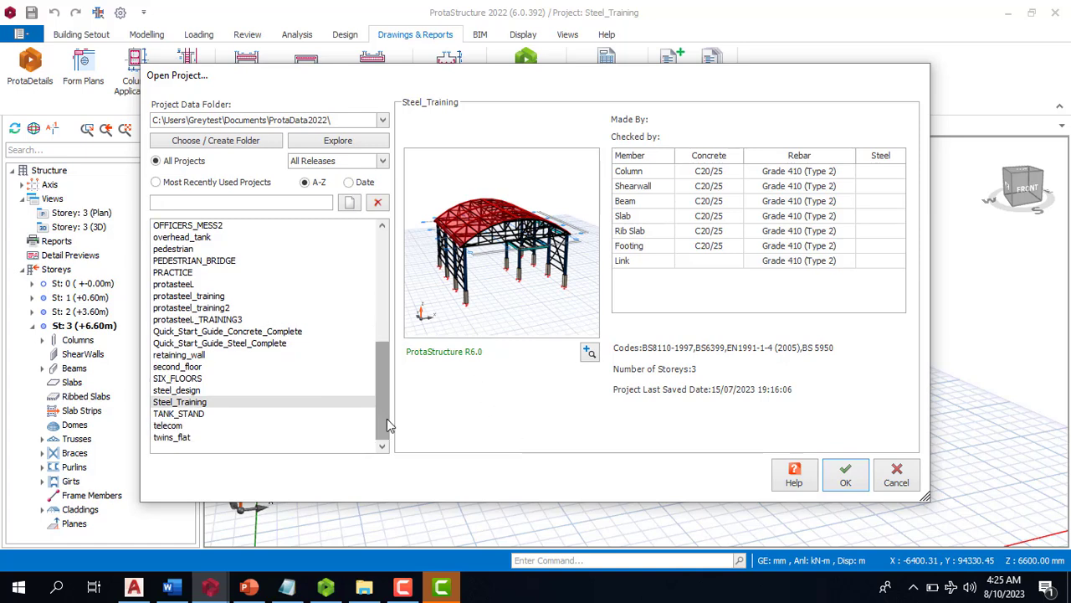
{"action": "left_click", "coordinate": [181, 439]}
{"action": "key", "text": "Up"}
{"action": "key", "text": "Up"}
{"action": "key", "text": "Up"}
{"action": "key", "text": "Up"}
{"action": "key", "text": "Up"}
{"action": "key", "text": "Up"}
{"action": "key", "text": "Up"}
{"action": "key", "text": "Up"}
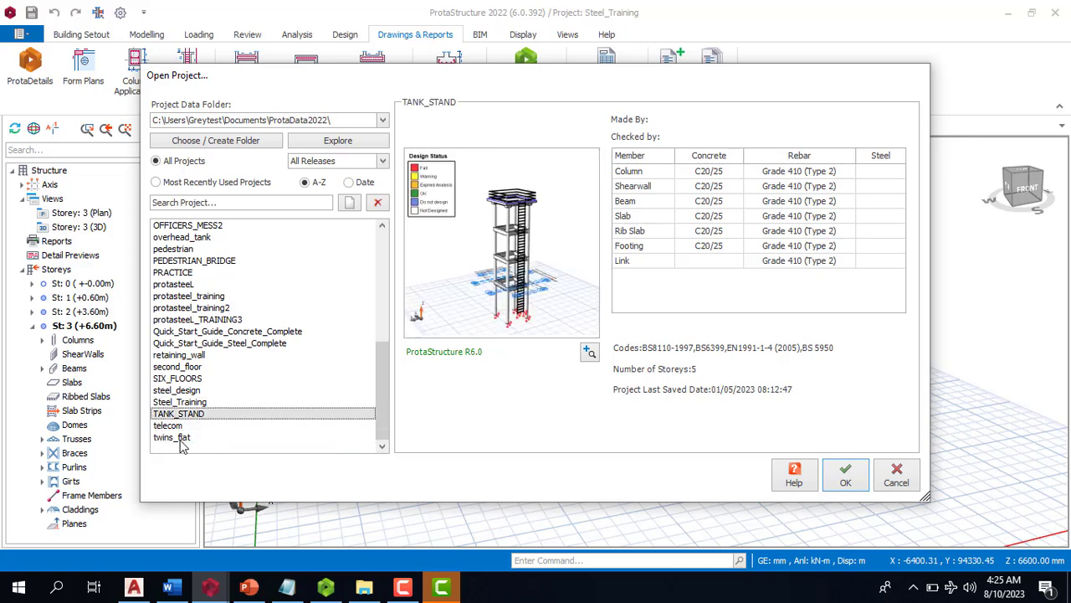
{"action": "key", "text": "Up"}
{"action": "key", "text": "Up"}
{"action": "key", "text": "Up"}
{"action": "key", "text": "Up"}
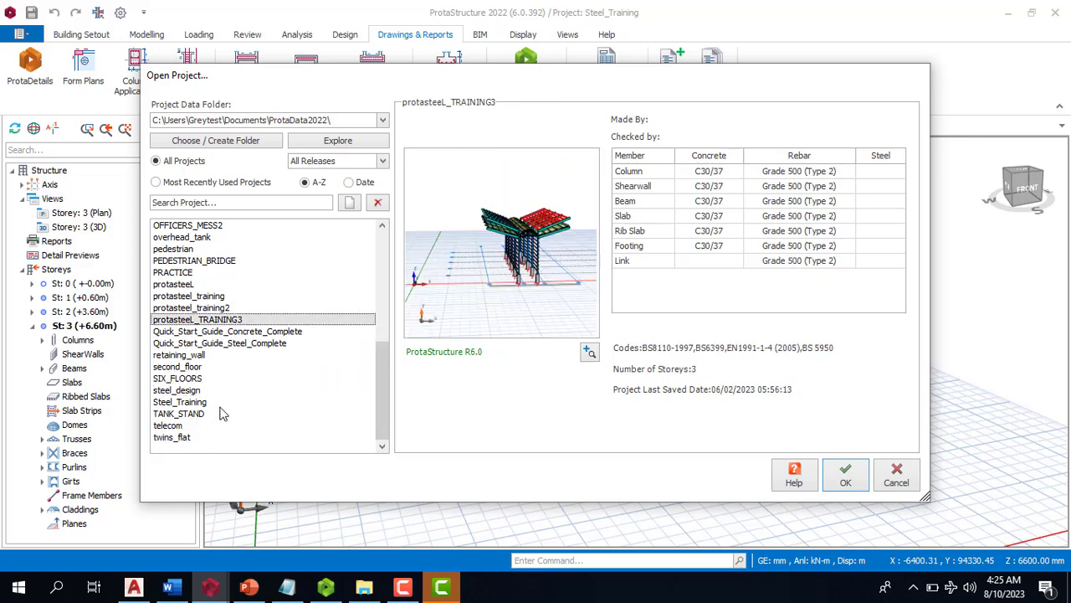
{"action": "key", "text": "Down"}
{"action": "key", "text": "Down"}
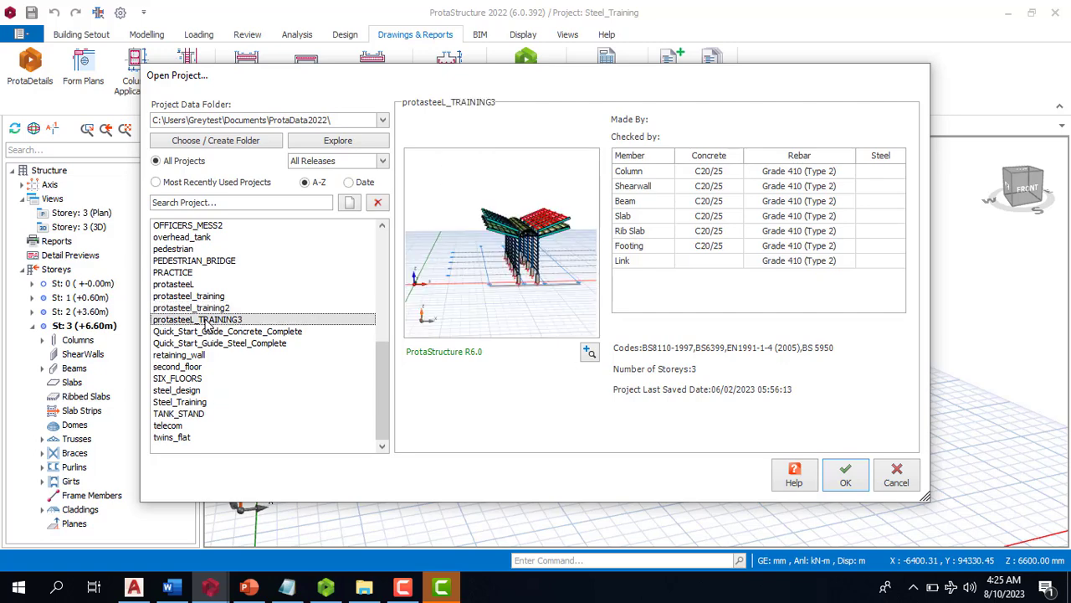
{"action": "key", "text": "Return"}
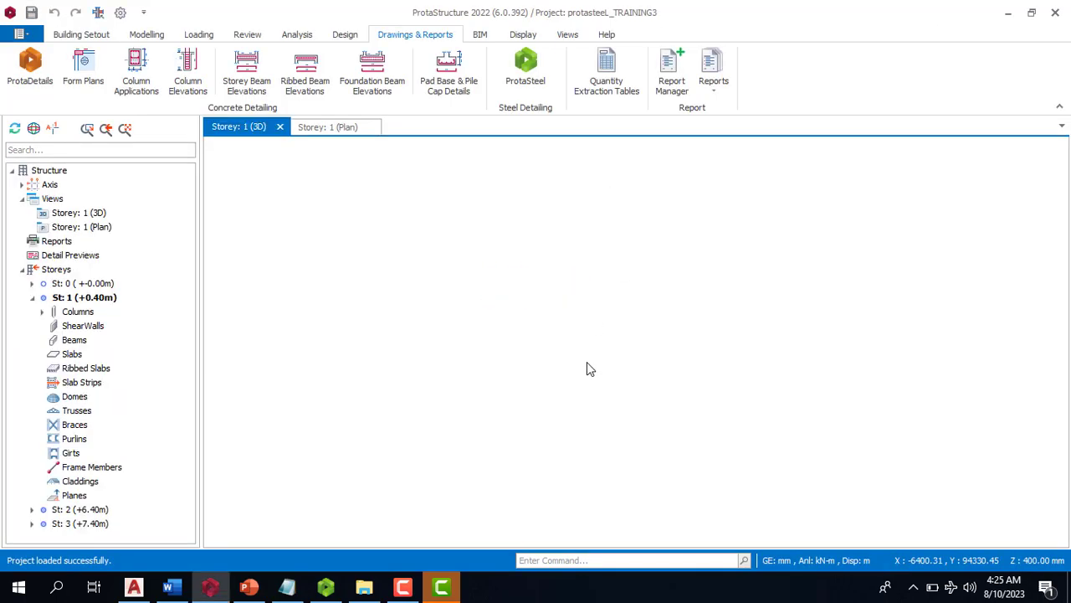
Step: Examine the cantilevered steel roof structure in 3D from several angles, including its front
{"action": "middle_click_drag", "start_coordinate": [684, 399], "coordinate": [666, 410]}
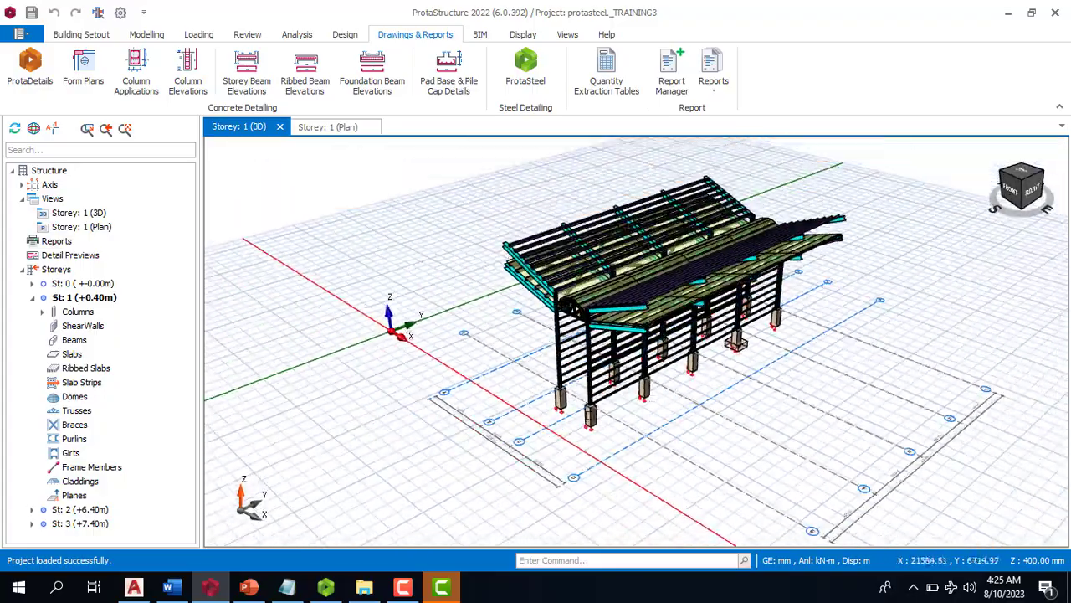
{"action": "scroll", "coordinate": [612, 242], "scroll_direction": "up", "scroll_amount": 2}
{"action": "scroll", "coordinate": [473, 400], "scroll_direction": "down", "scroll_amount": 2}
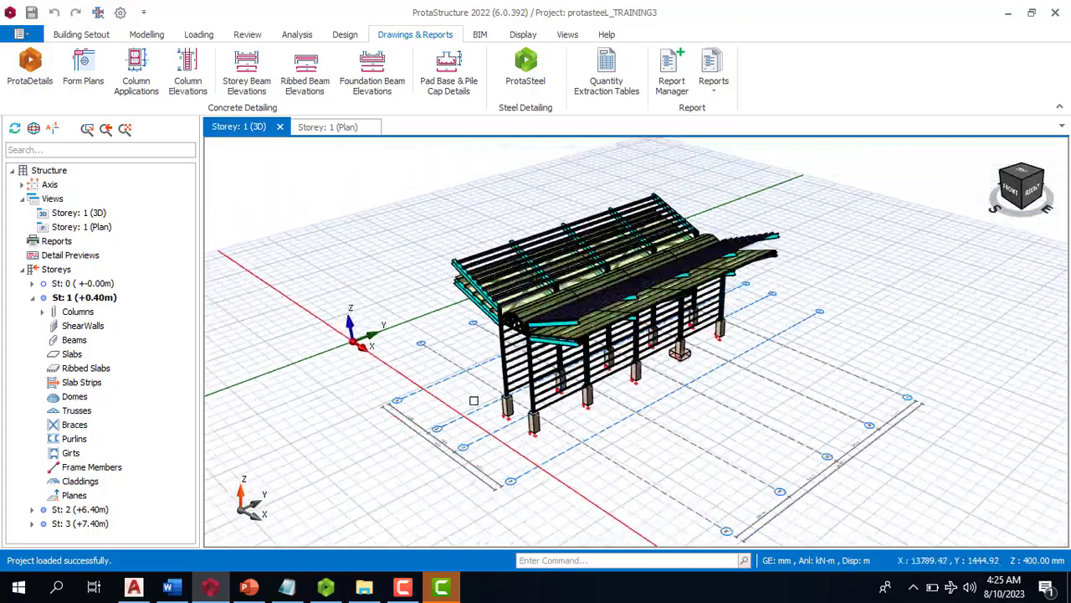
{"action": "middle_click_drag", "start_coordinate": [474, 400], "coordinate": [563, 404]}
{"action": "scroll", "coordinate": [452, 333], "scroll_direction": "up", "scroll_amount": 2}
{"action": "scroll", "coordinate": [474, 378], "scroll_direction": "down", "scroll_amount": 2}
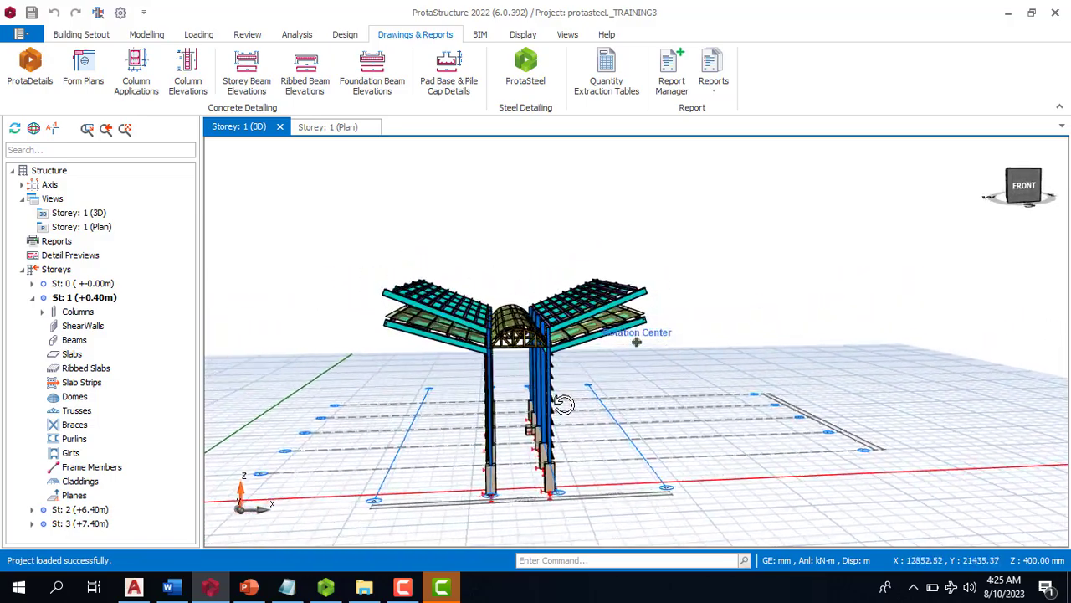
{"action": "middle_click_drag", "start_coordinate": [612, 379], "coordinate": [597, 379]}
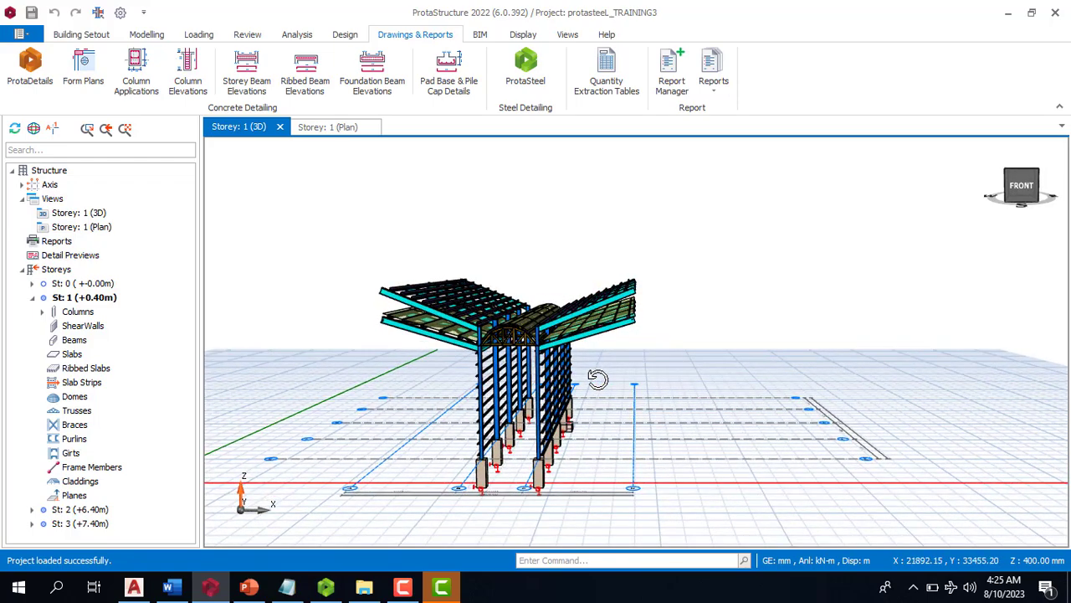
Step: Create a new project with the code CANTILEVER_STEEL from the United Kingdom (BS8110) template
{"action": "left_click", "coordinate": [16, 36]}
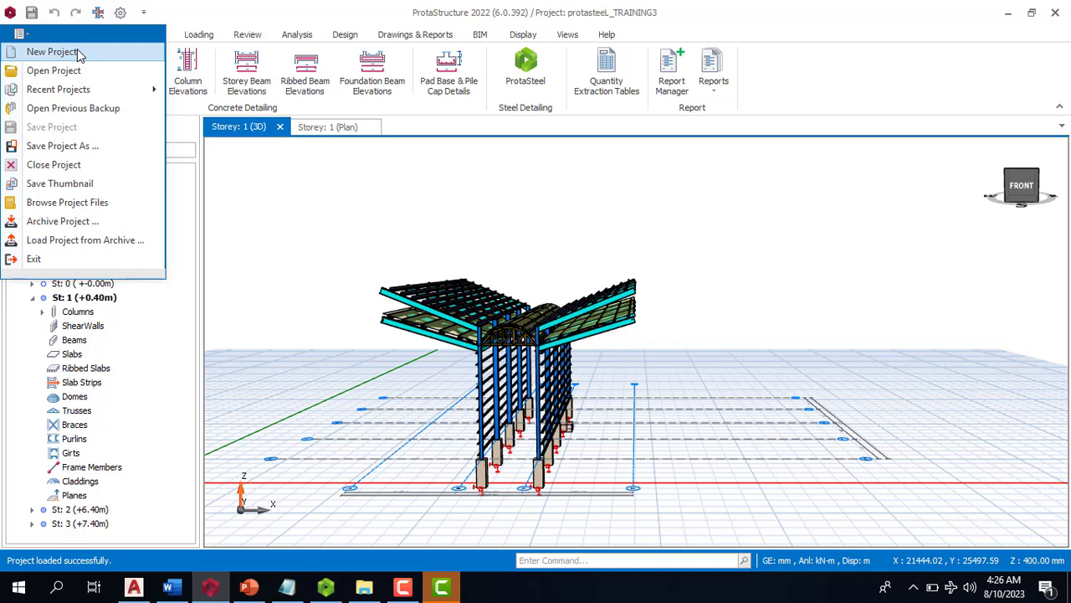
{"action": "left_click", "coordinate": [78, 52]}
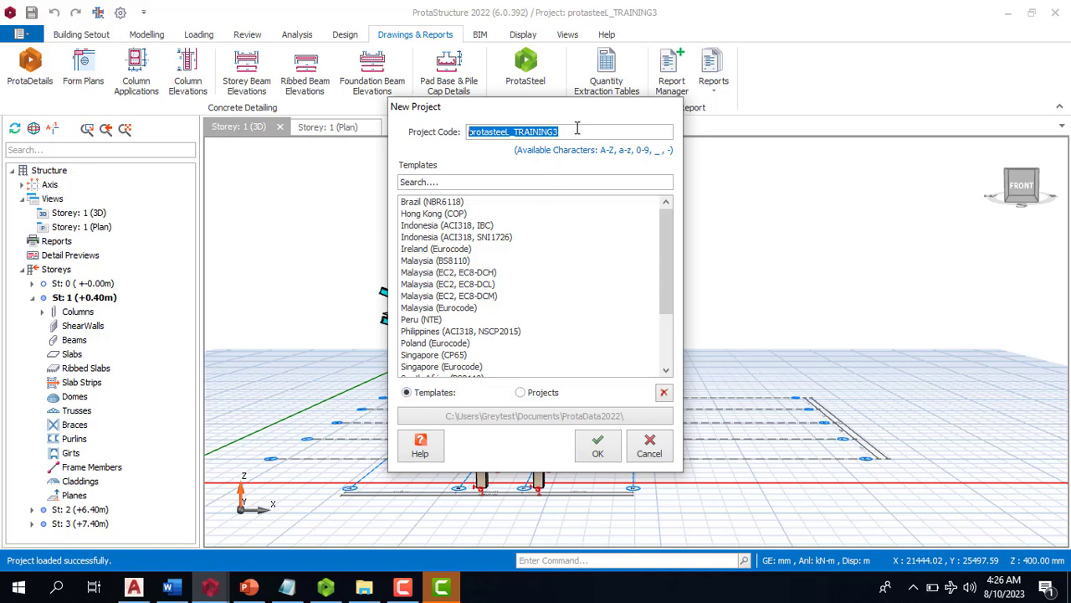
{"action": "type", "text": "CANTILEVER_STEEL"}
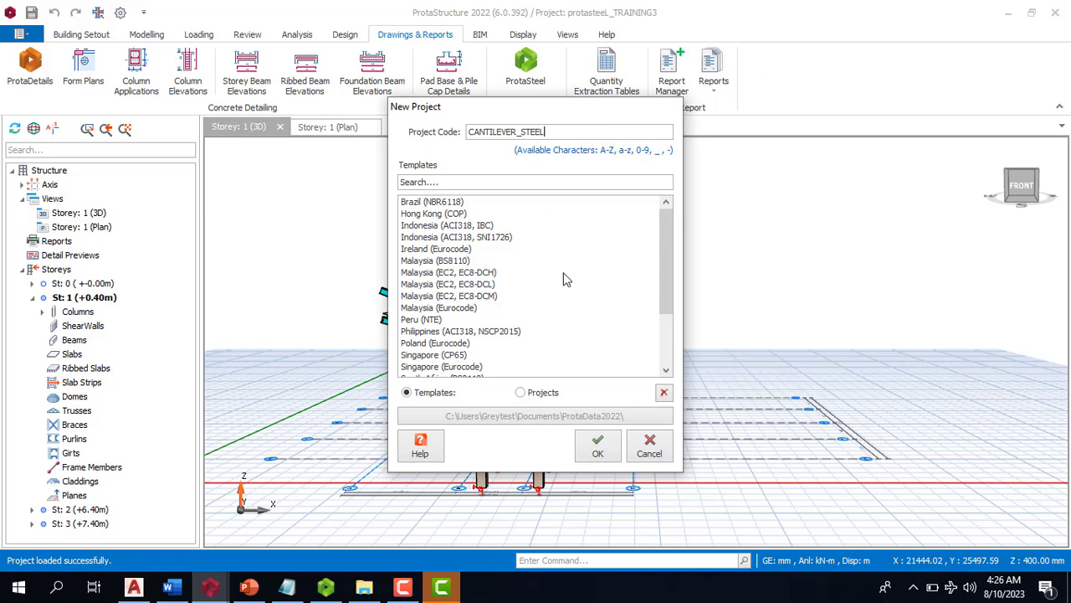
{"action": "left_click", "coordinate": [601, 453]}
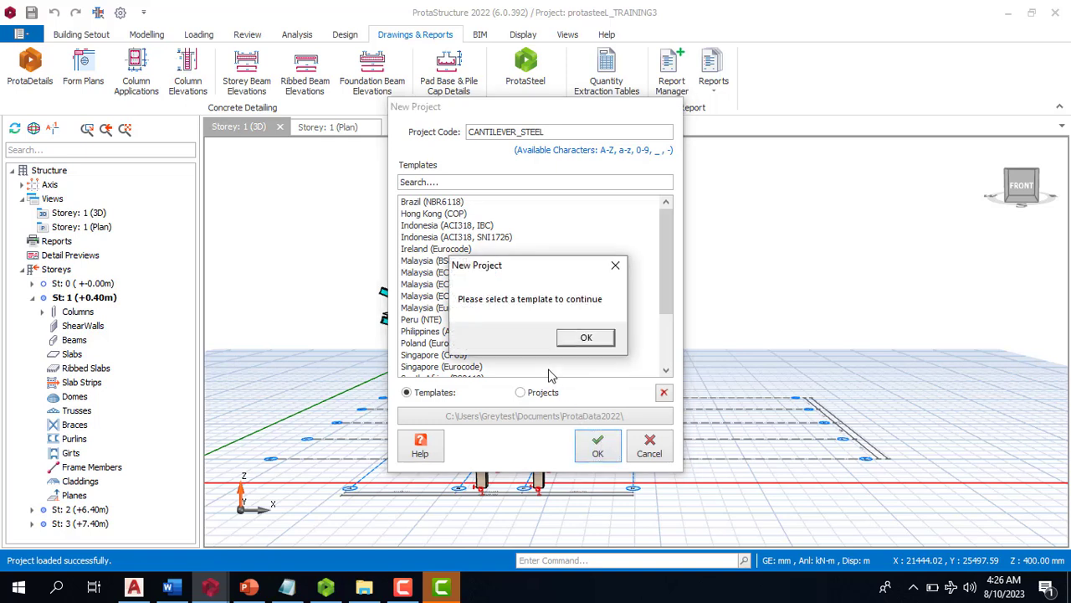
{"action": "left_click", "coordinate": [617, 267]}
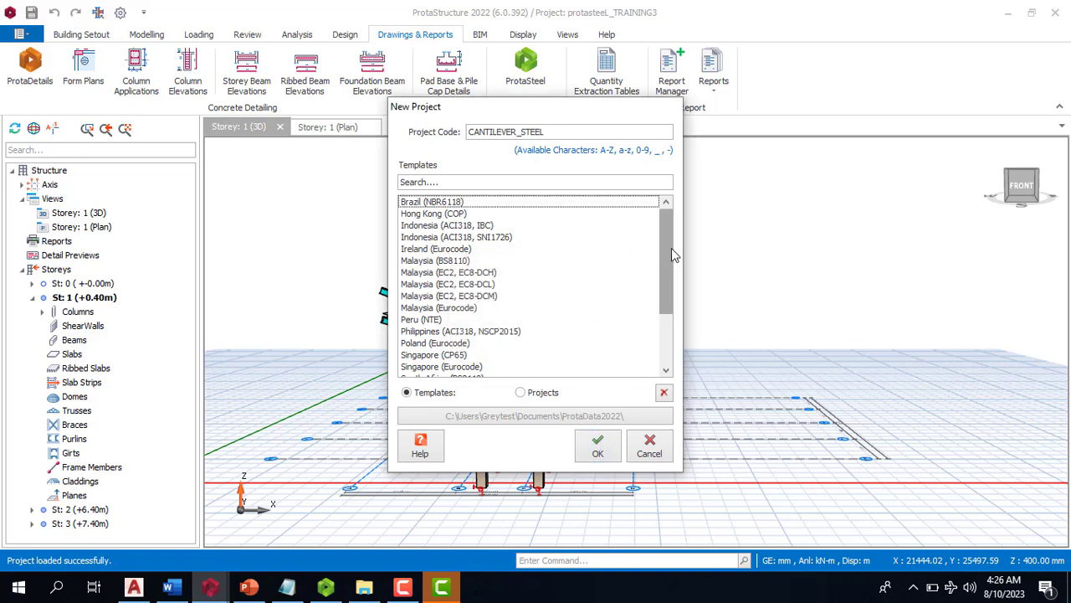
{"action": "left_click_drag", "start_coordinate": [671, 249], "coordinate": [646, 368]}
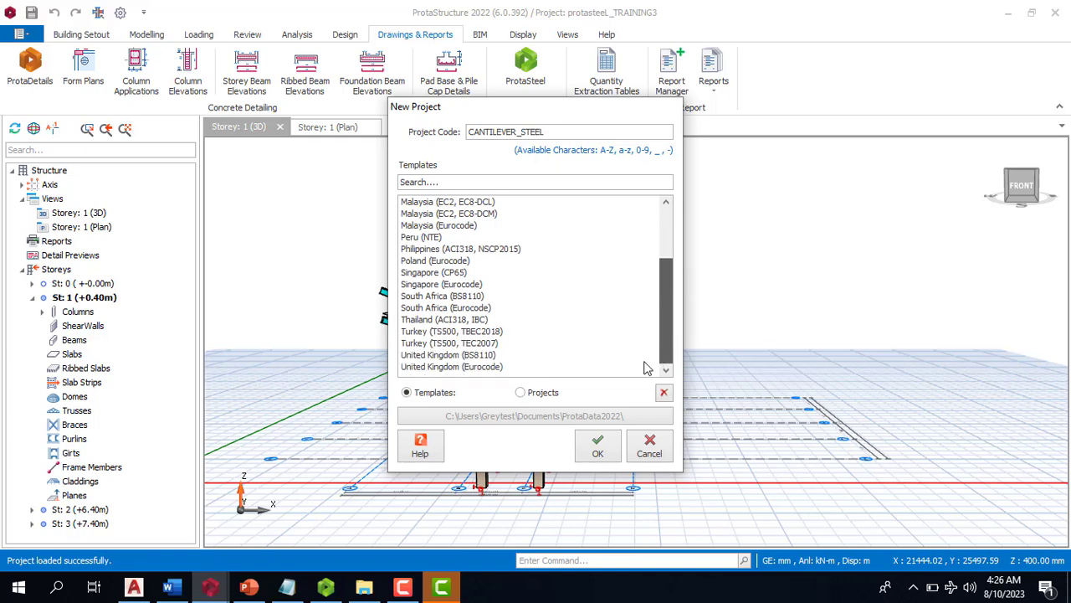
{"action": "left_click", "coordinate": [436, 356]}
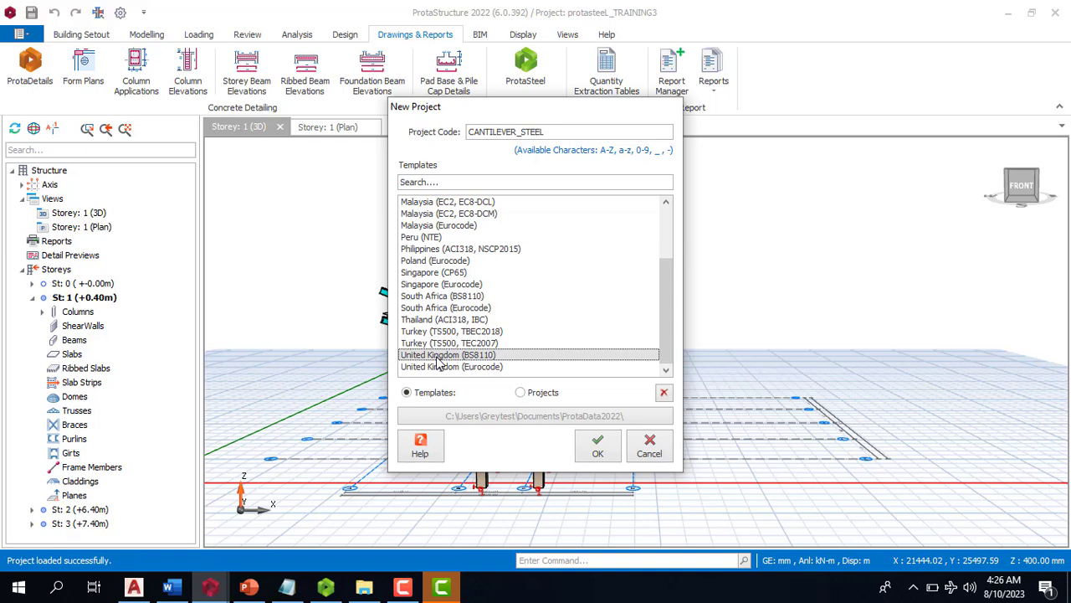
{"action": "left_click", "coordinate": [601, 449]}
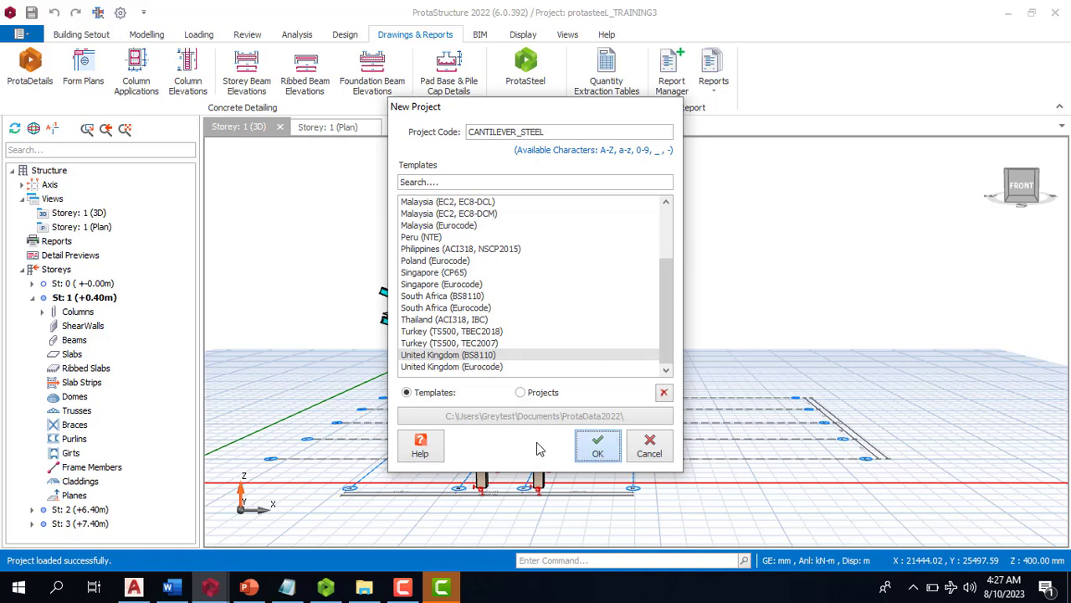
{"action": "left_click", "coordinate": [604, 457]}
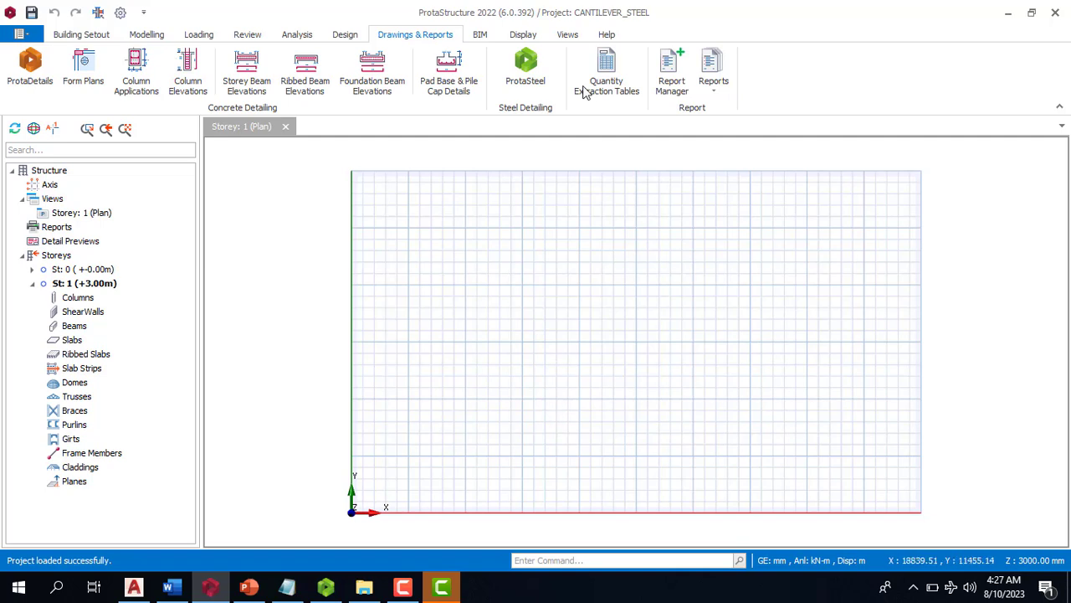
Step: Look over the modelling tools and the available steel member types
{"action": "left_click", "coordinate": [144, 38]}
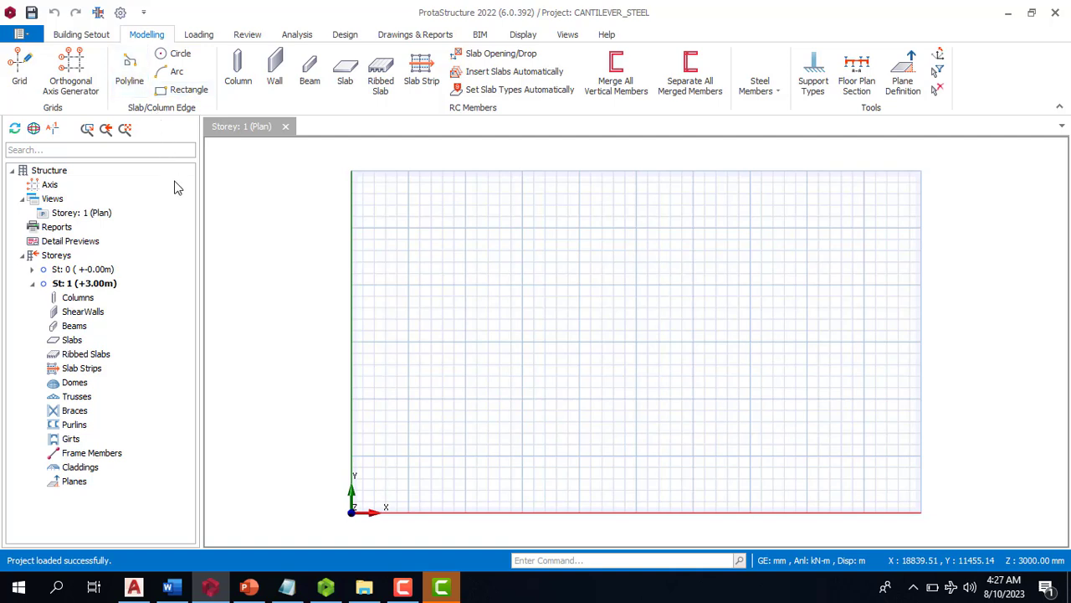
{"action": "left_click", "coordinate": [774, 100]}
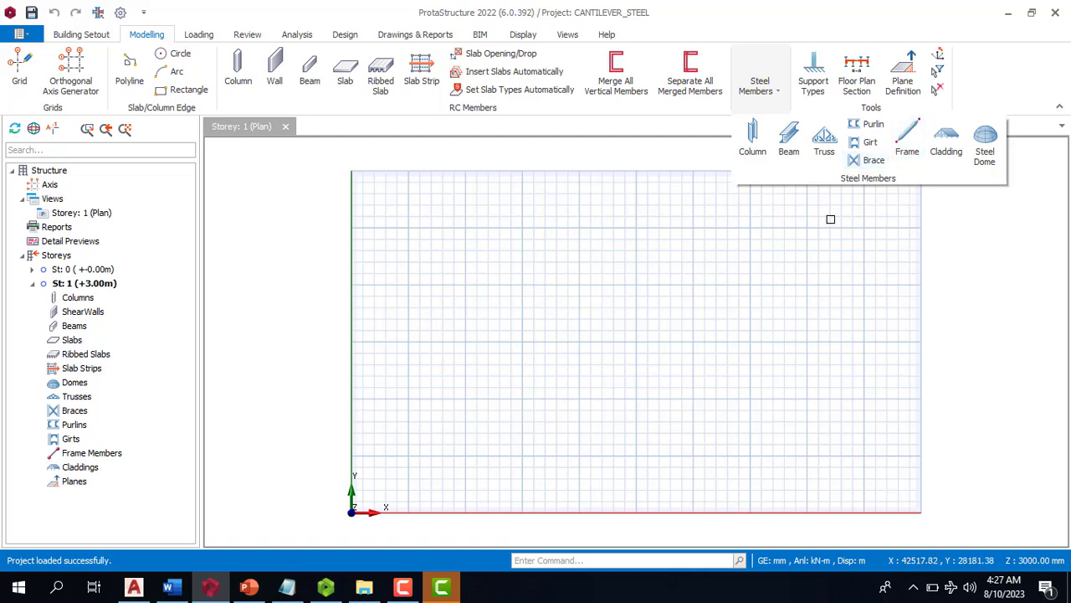
{"action": "left_click", "coordinate": [757, 84]}
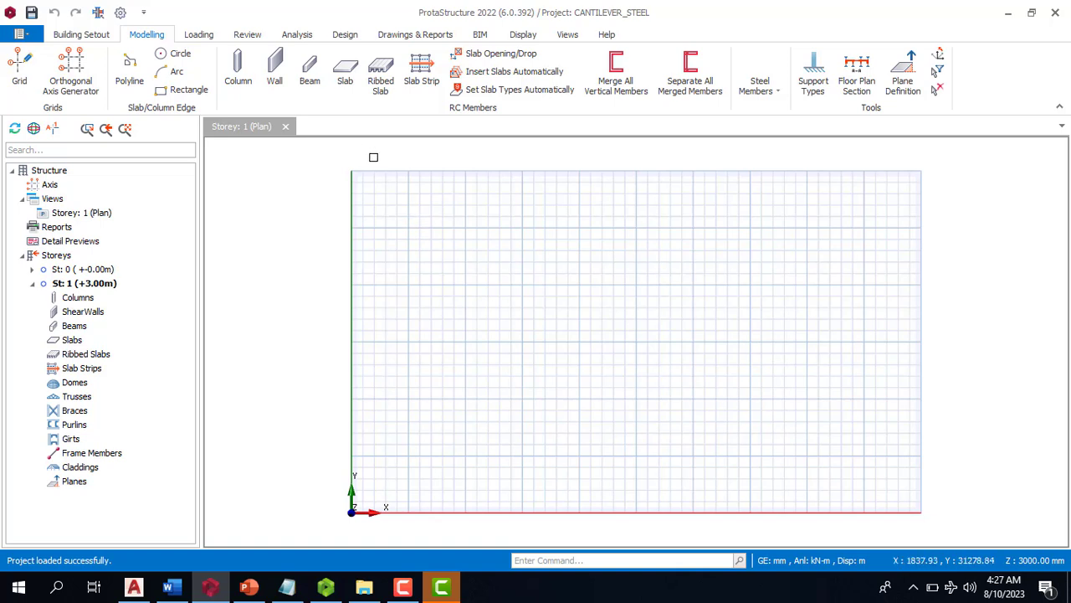
Step: Draw a vertical grid axis about 27500 mm long, offset in positive X from the plan's origin
{"action": "left_click", "coordinate": [20, 67]}
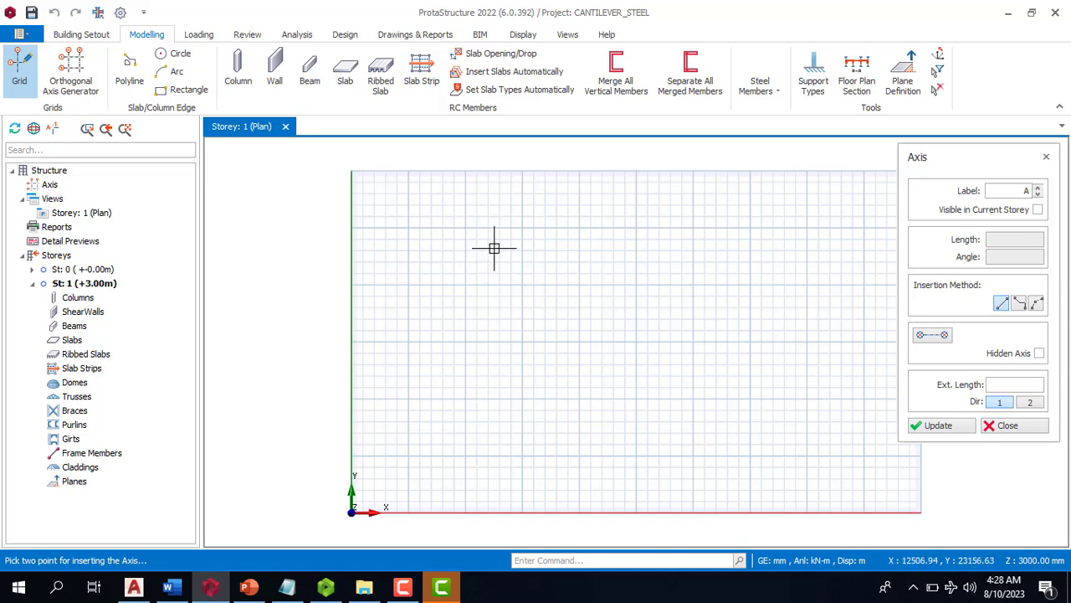
{"action": "left_click", "coordinate": [464, 166]}
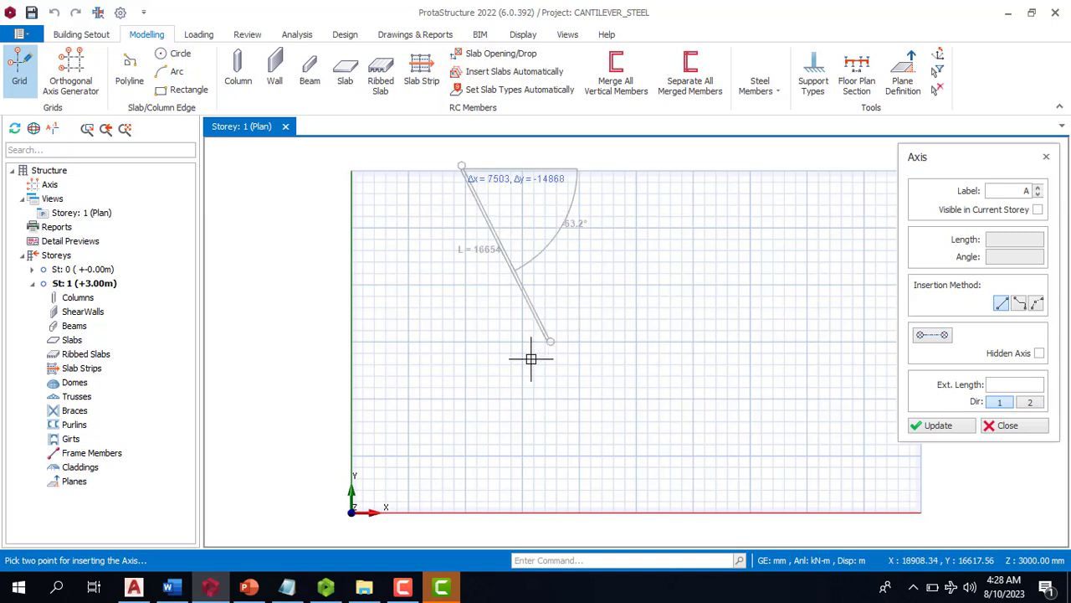
{"action": "left_click", "coordinate": [464, 484]}
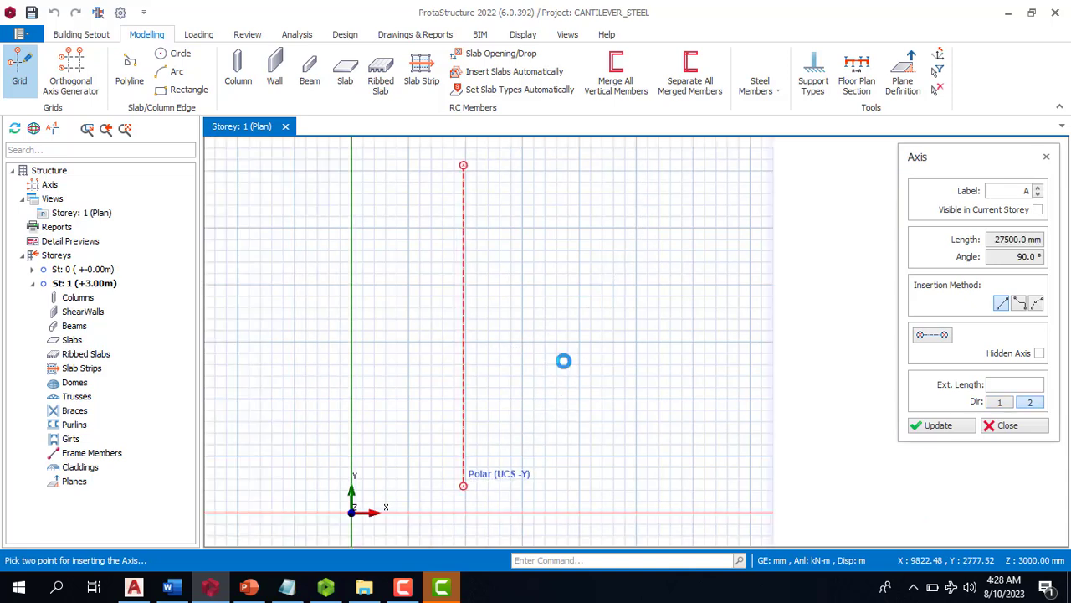
{"action": "key", "text": "Escape"}
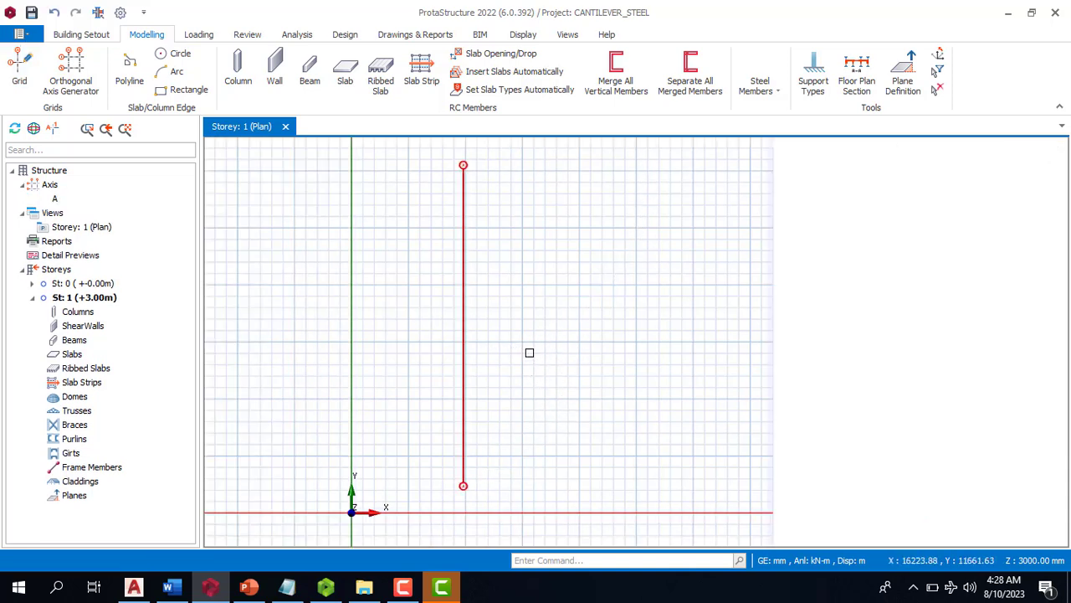
{"action": "right_click", "coordinate": [467, 319]}
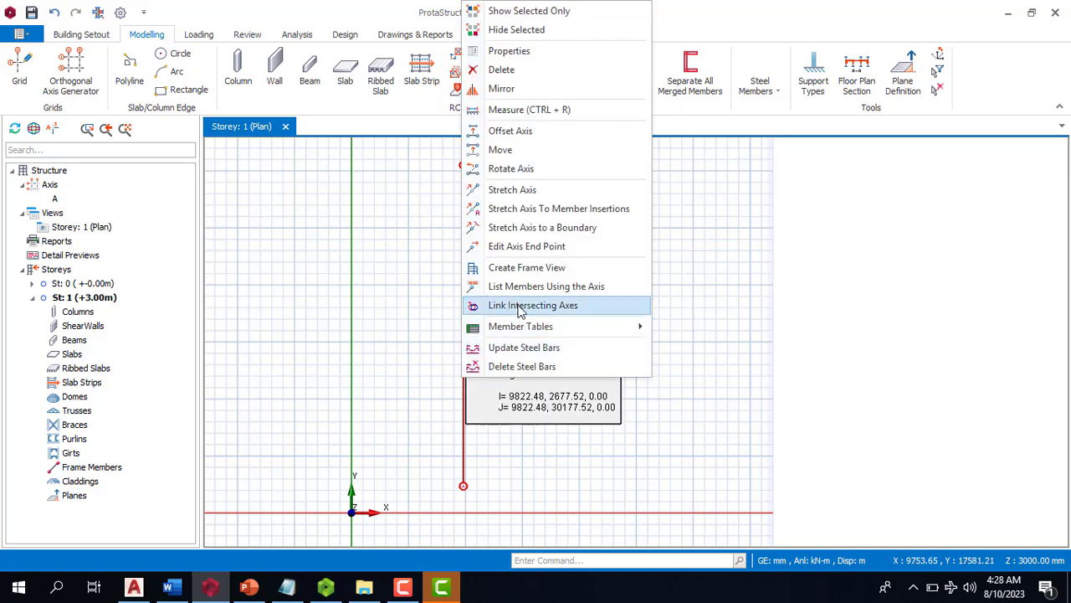
{"action": "left_click", "coordinate": [518, 137]}
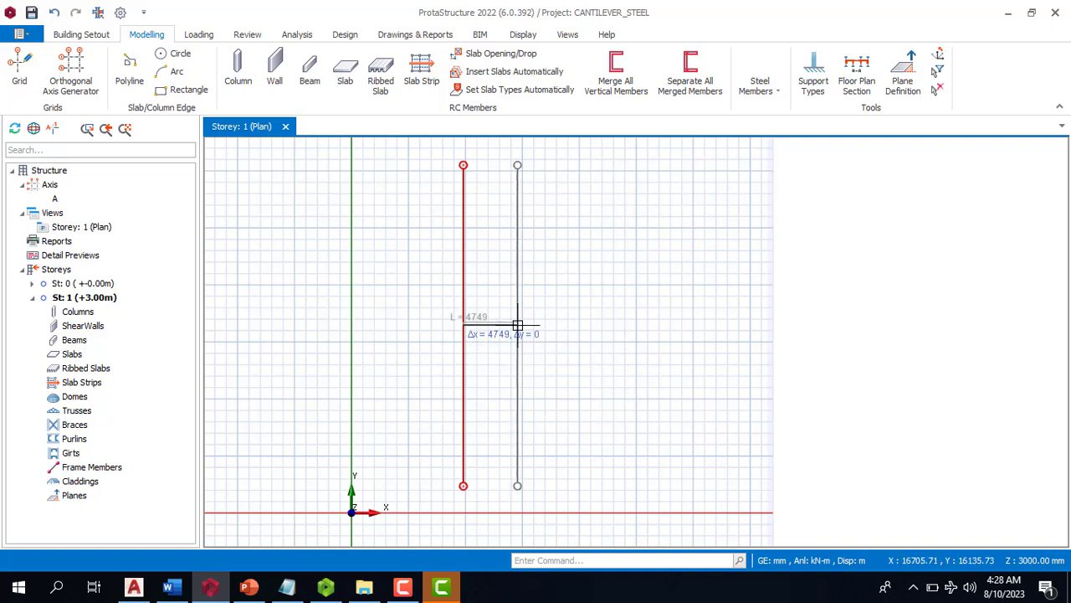
{"action": "key", "text": "Escape"}
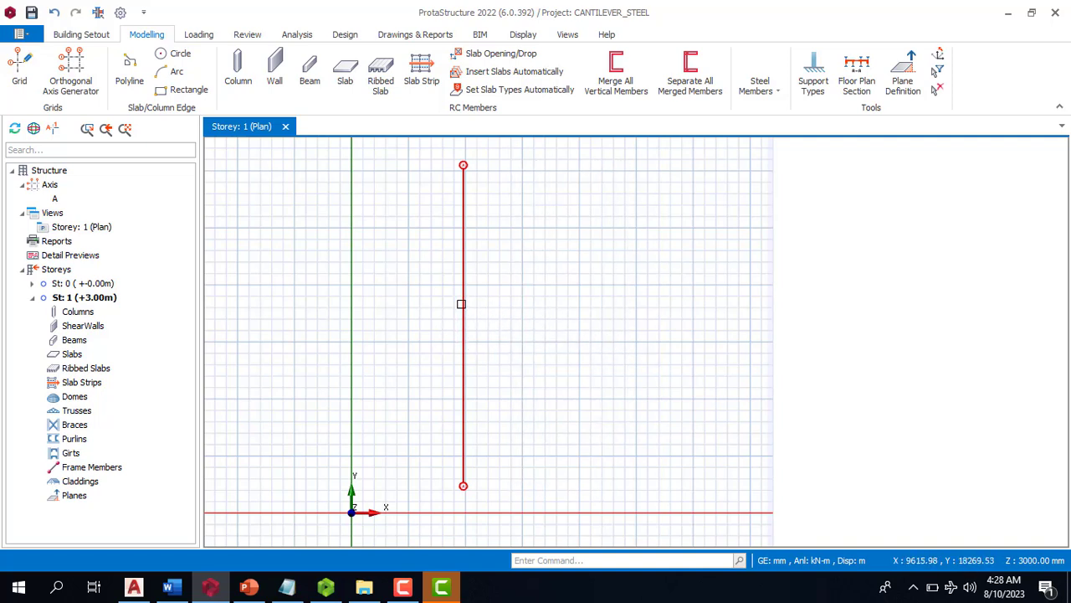
Step: Offset vertical axis A by 2000 mm in the positive X direction to create a parallel axis
{"action": "right_click", "coordinate": [461, 305]}
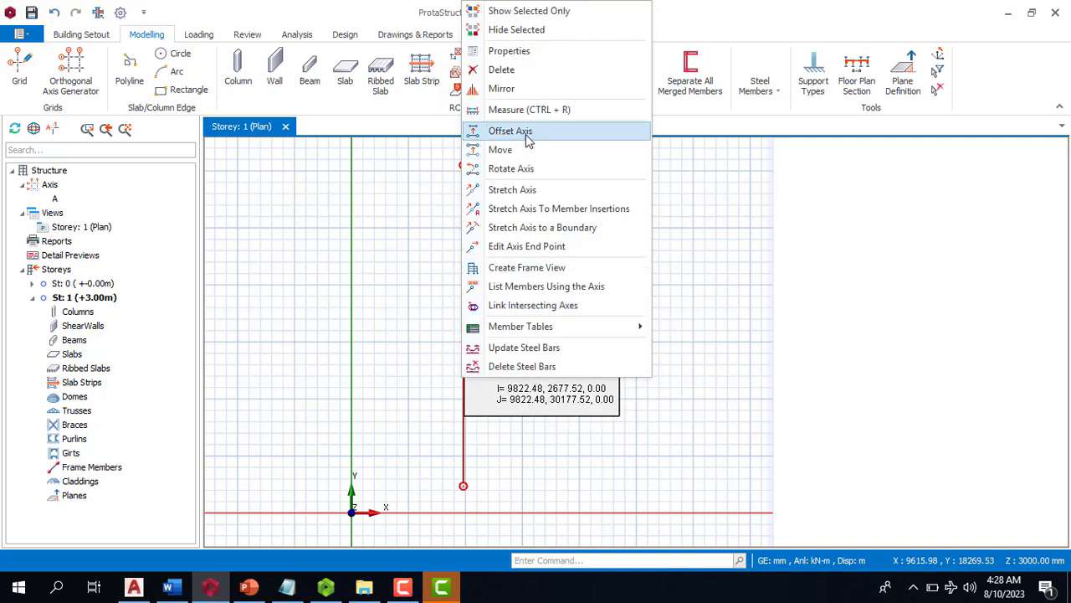
{"action": "left_click", "coordinate": [526, 134]}
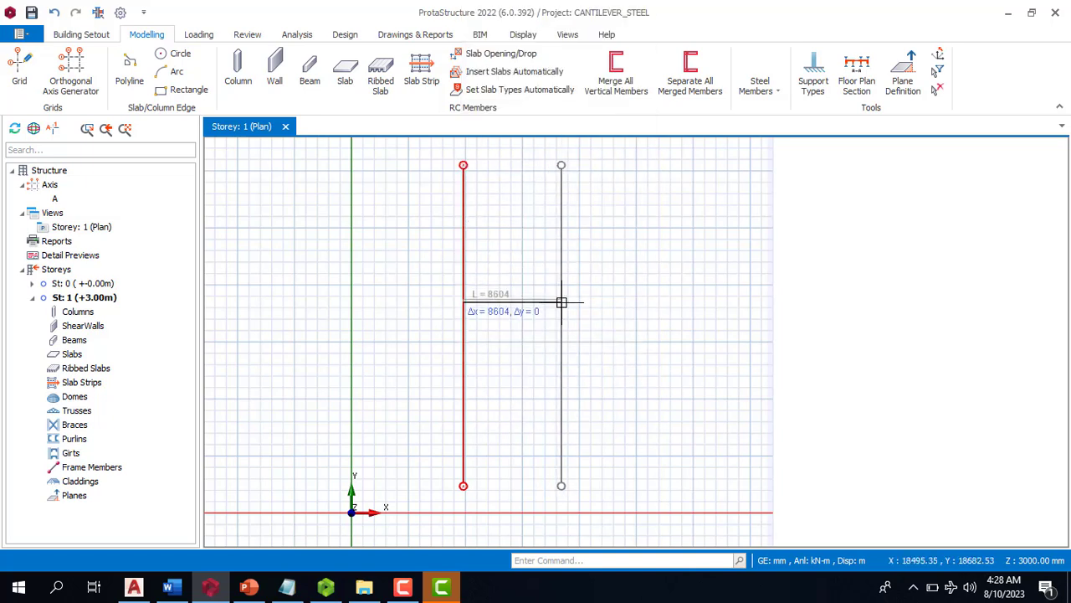
{"action": "key", "text": "Tab"}
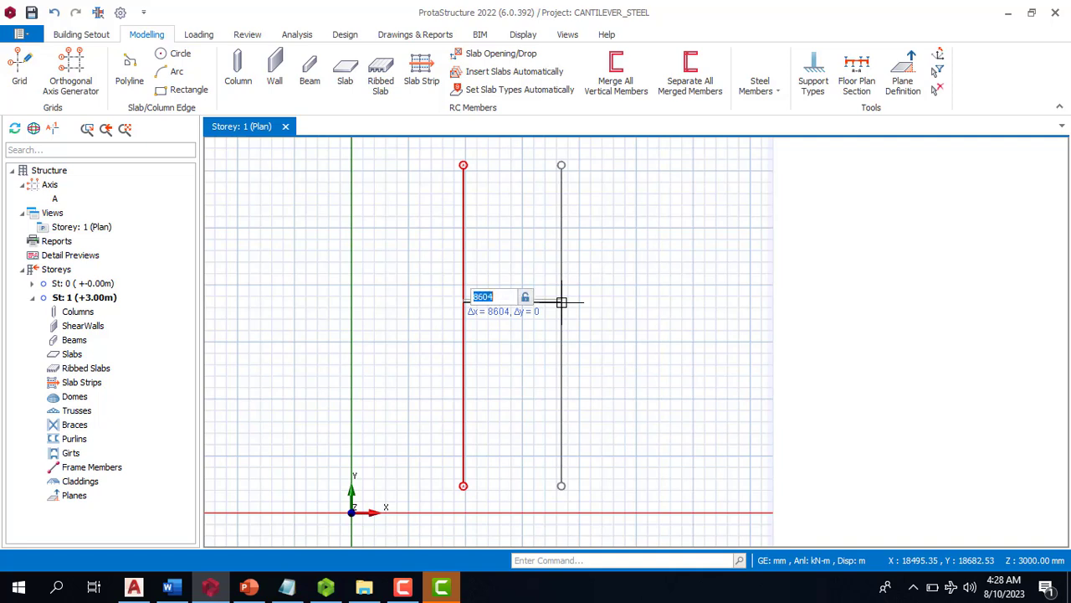
{"action": "type", "text": "2000"}
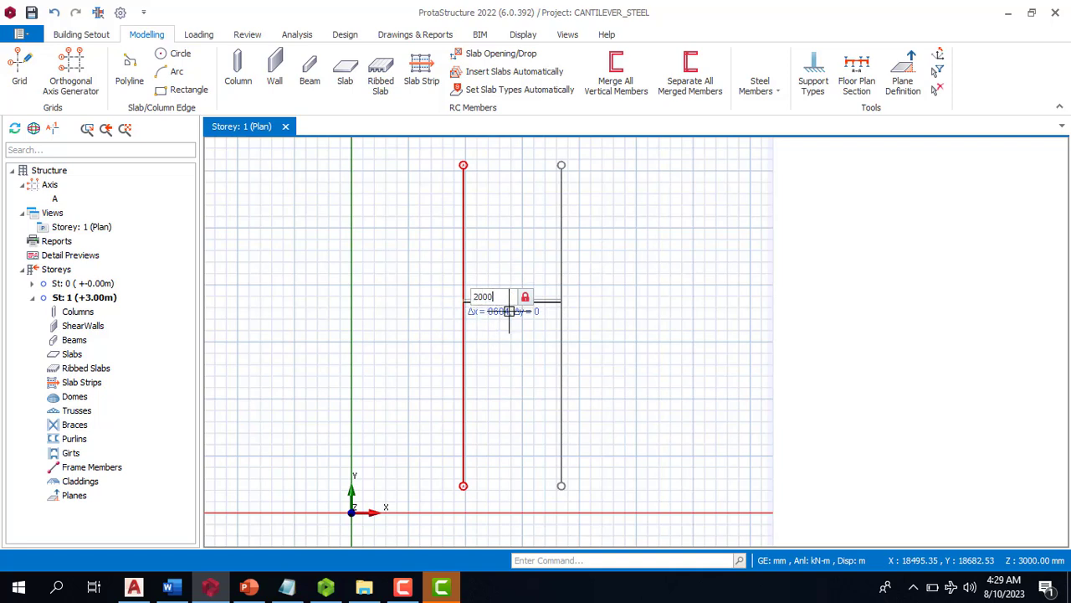
{"action": "key", "text": "Return"}
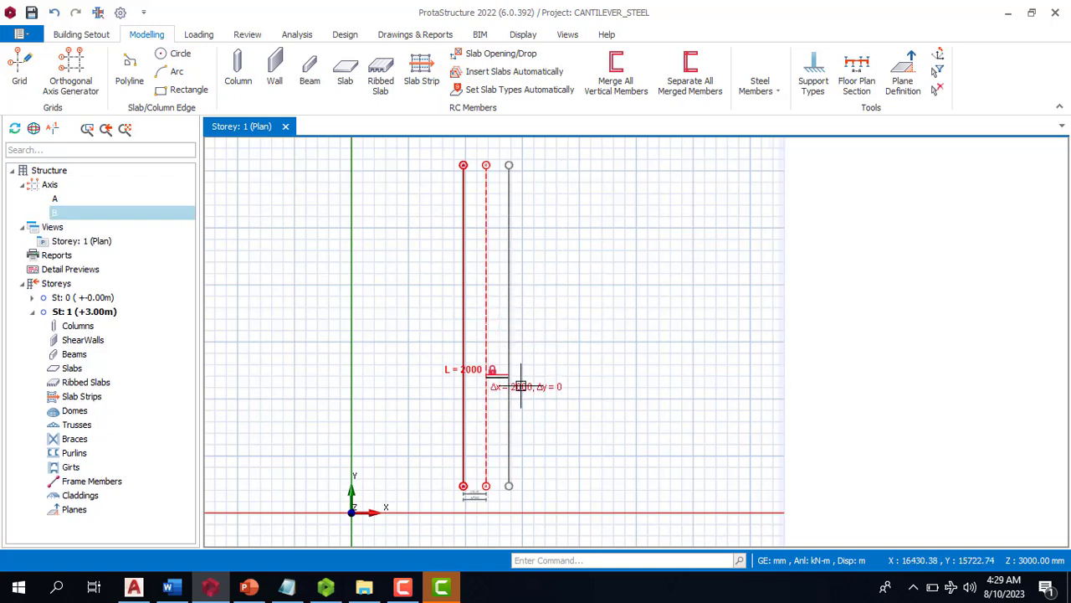
{"action": "scroll", "coordinate": [482, 330], "scroll_direction": "up", "scroll_amount": 3}
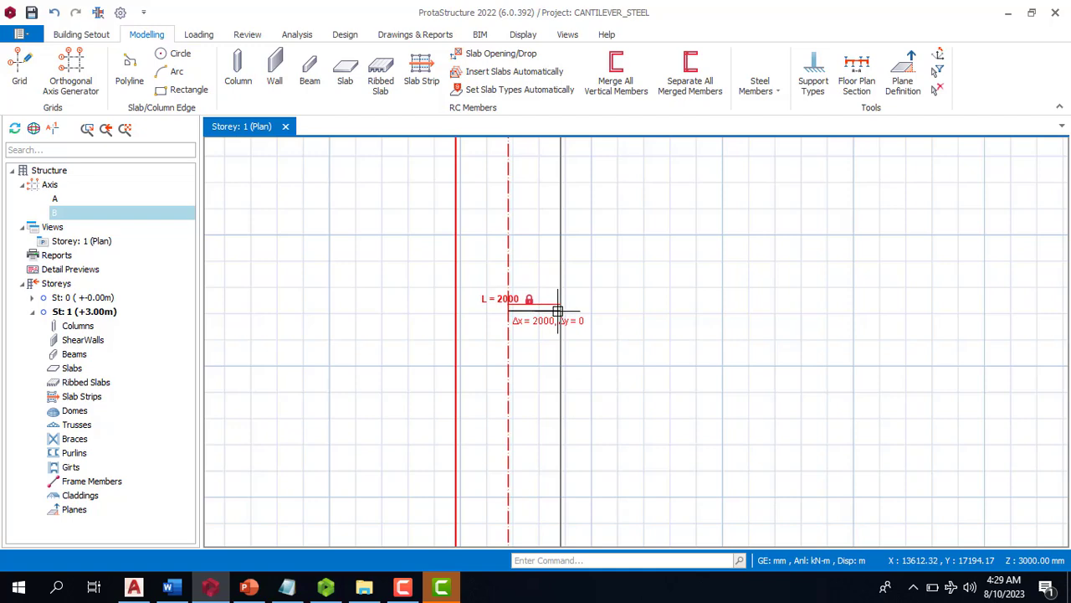
{"action": "scroll", "coordinate": [565, 299], "scroll_direction": "down", "scroll_amount": 2}
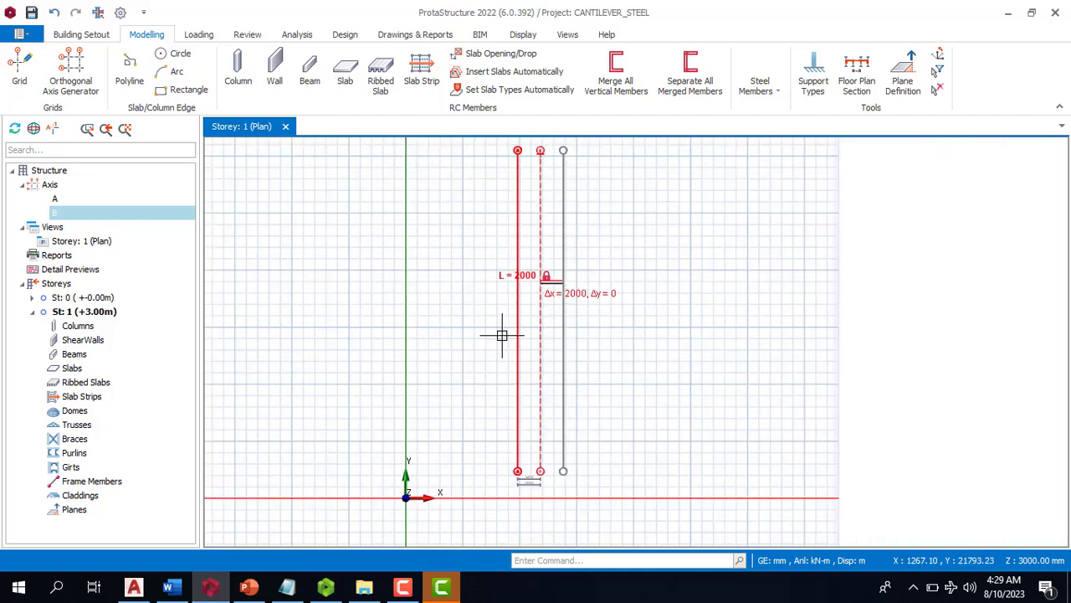
Step: Offset vertical axis A by -2000 mm in X to create a parallel axis on its negative X side
{"action": "key", "text": "Escape"}
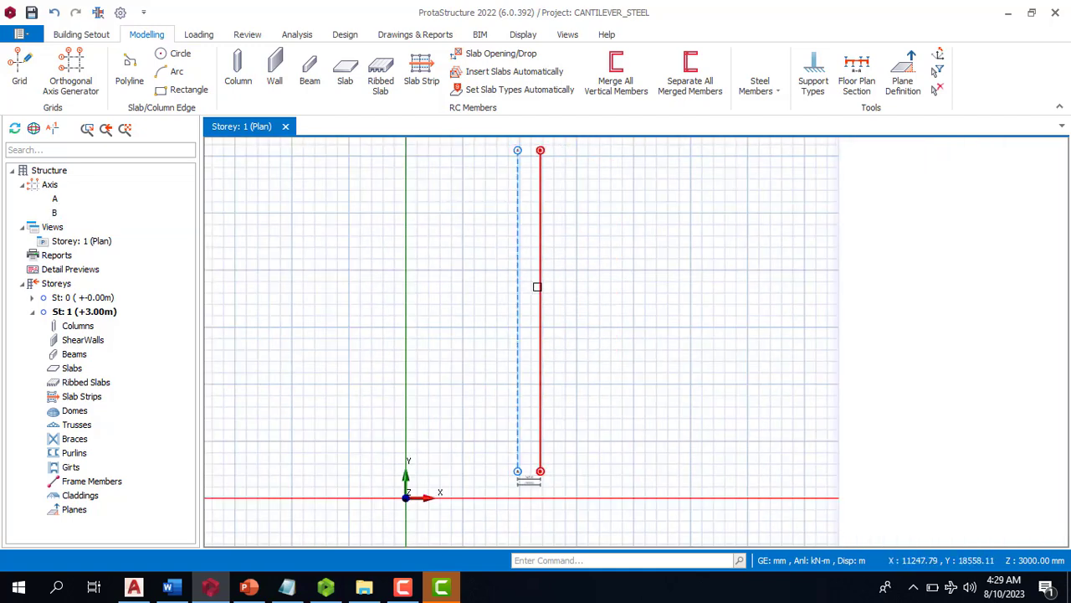
{"action": "left_click", "coordinate": [517, 283]}
{"action": "scroll", "coordinate": [520, 282], "scroll_direction": "up", "scroll_amount": 2}
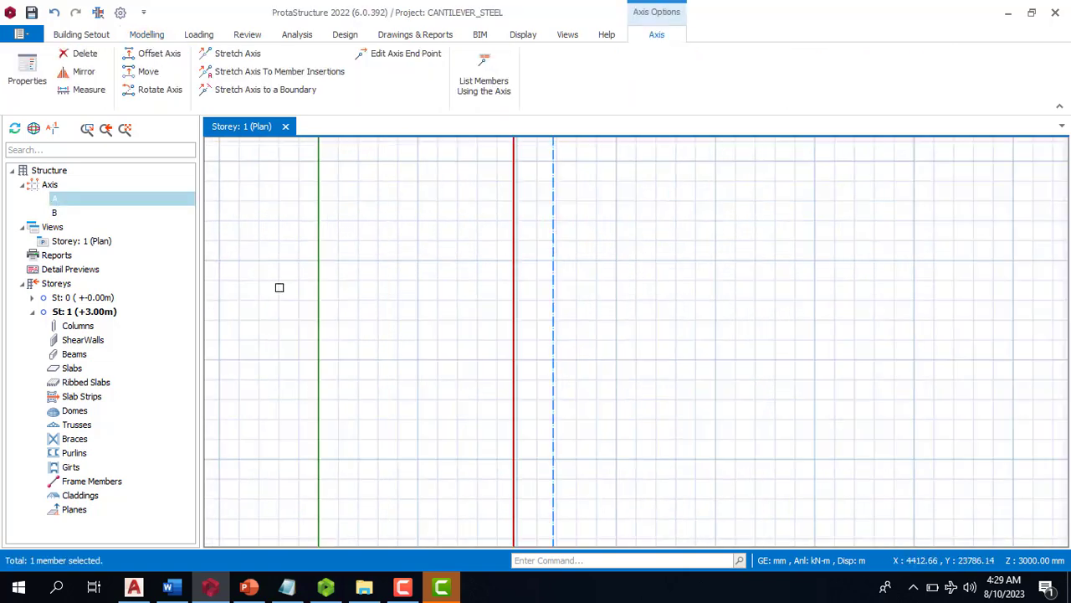
{"action": "right_click", "coordinate": [512, 274]}
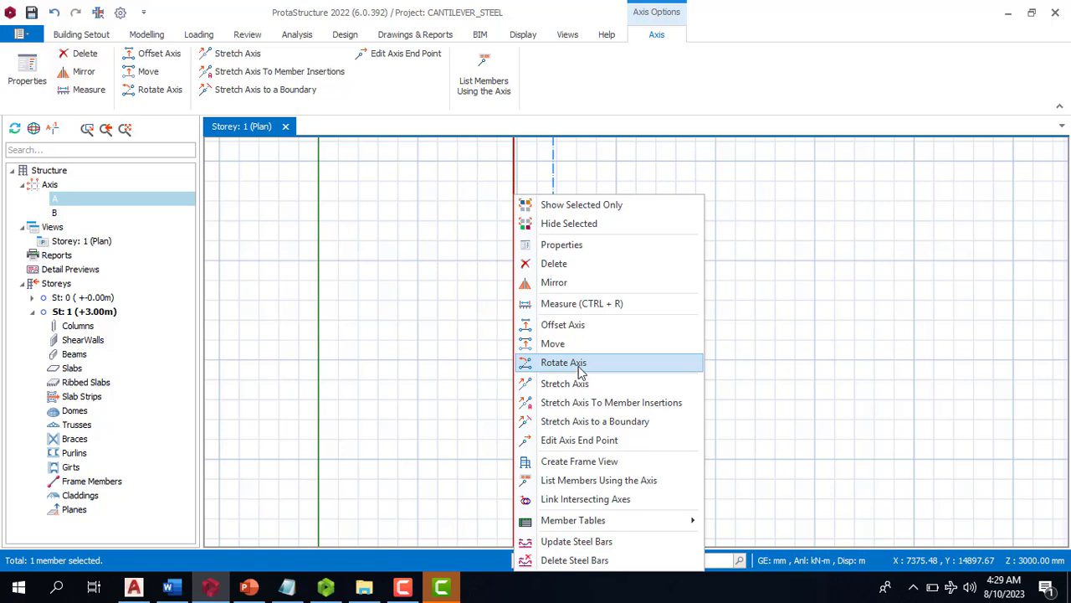
{"action": "left_click", "coordinate": [577, 326]}
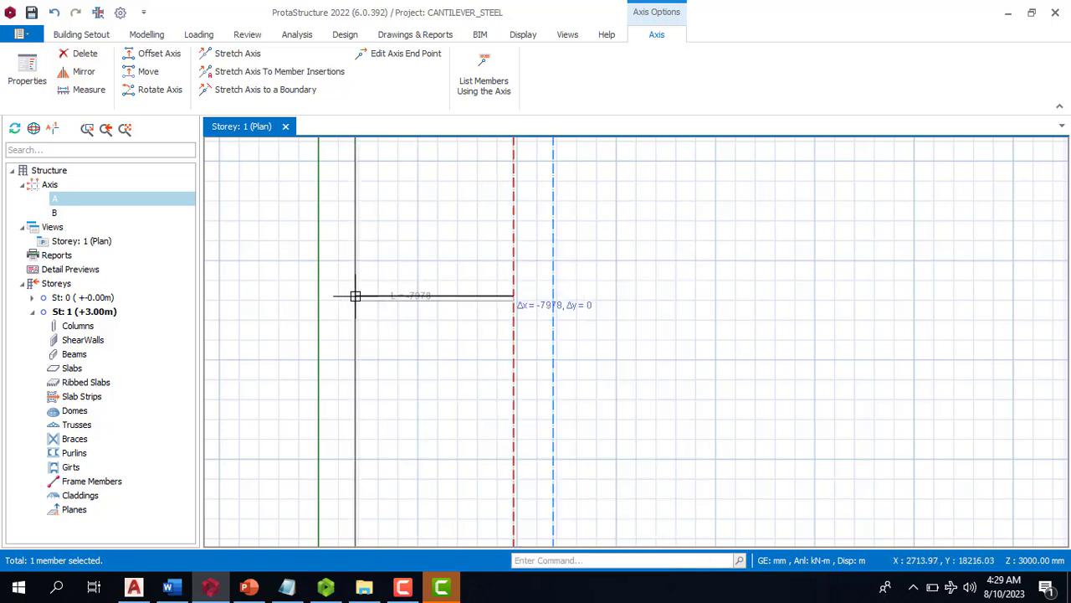
{"action": "key", "text": "Tab"}
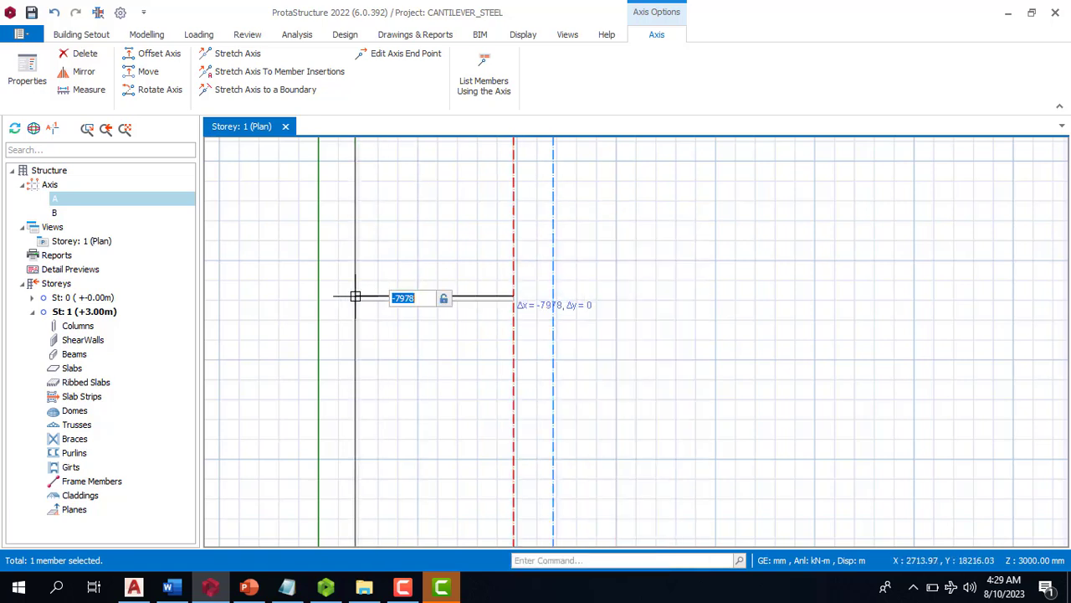
{"action": "type", "text": "-2000"}
{"action": "key", "text": "Return"}
{"action": "scroll", "coordinate": [395, 322], "scroll_direction": "down", "scroll_amount": 3}
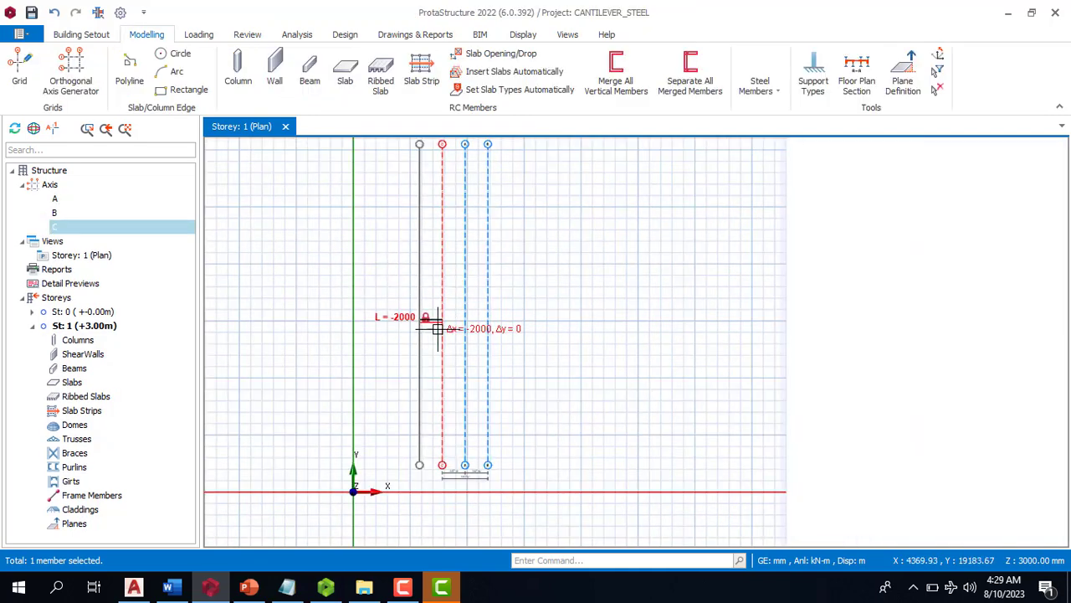
{"action": "key", "text": "Escape"}
{"action": "key", "text": "Escape"}
Step: Delete the vertical axis on the negative X side of axis A
{"action": "scroll", "coordinate": [495, 318], "scroll_direction": "up", "scroll_amount": 2}
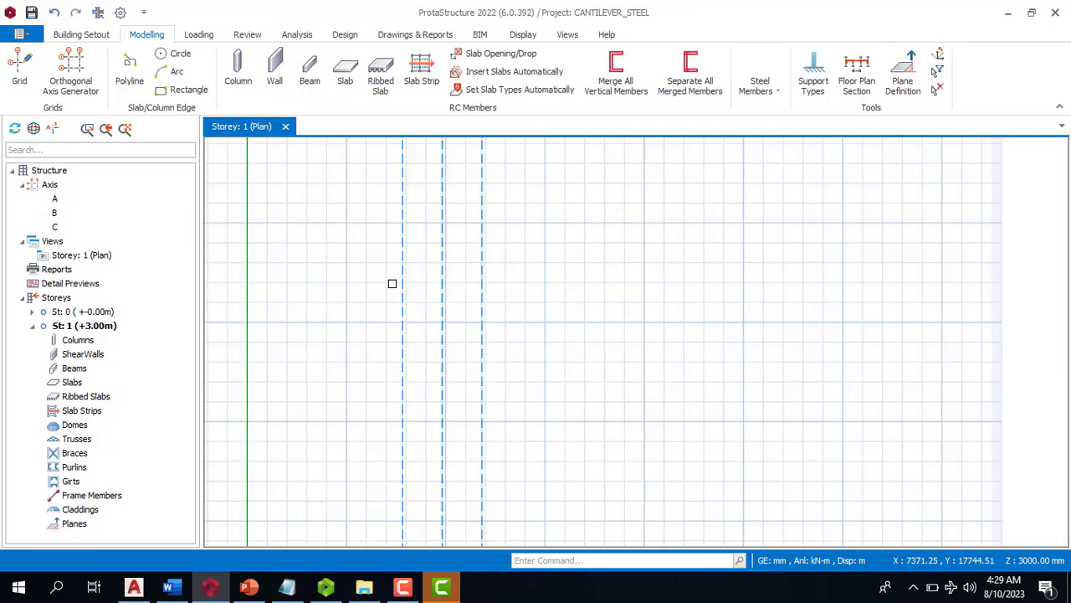
{"action": "left_click", "coordinate": [403, 270]}
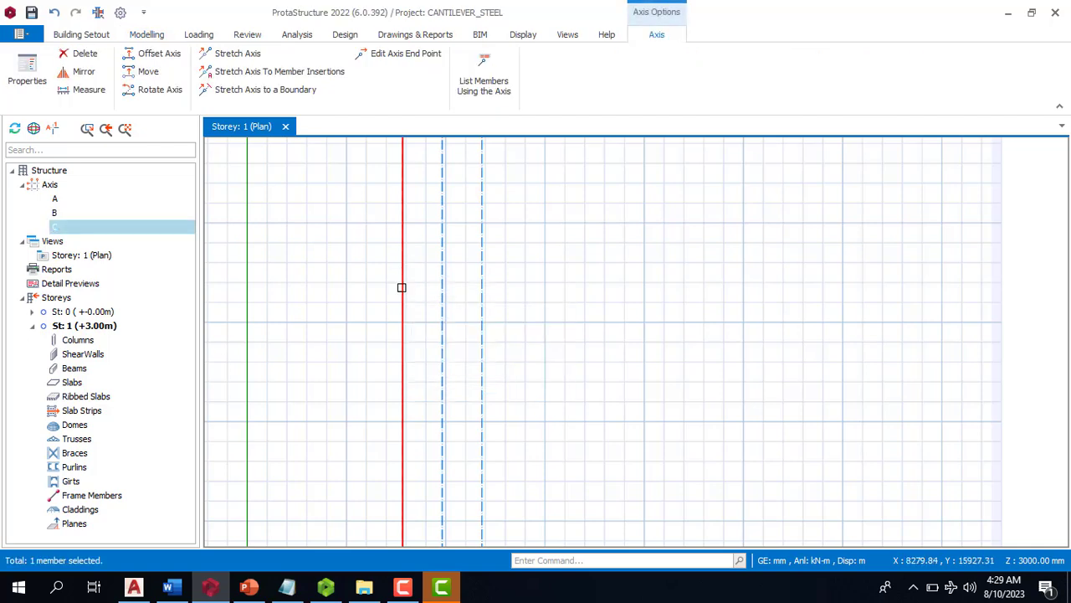
{"action": "right_click", "coordinate": [400, 295]}
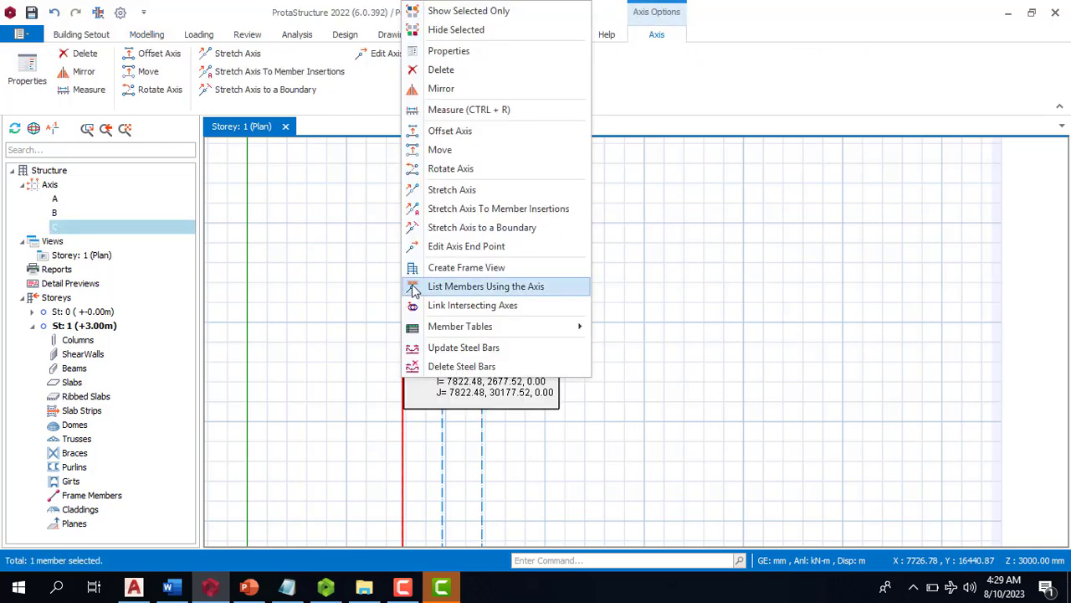
{"action": "left_click", "coordinate": [469, 73]}
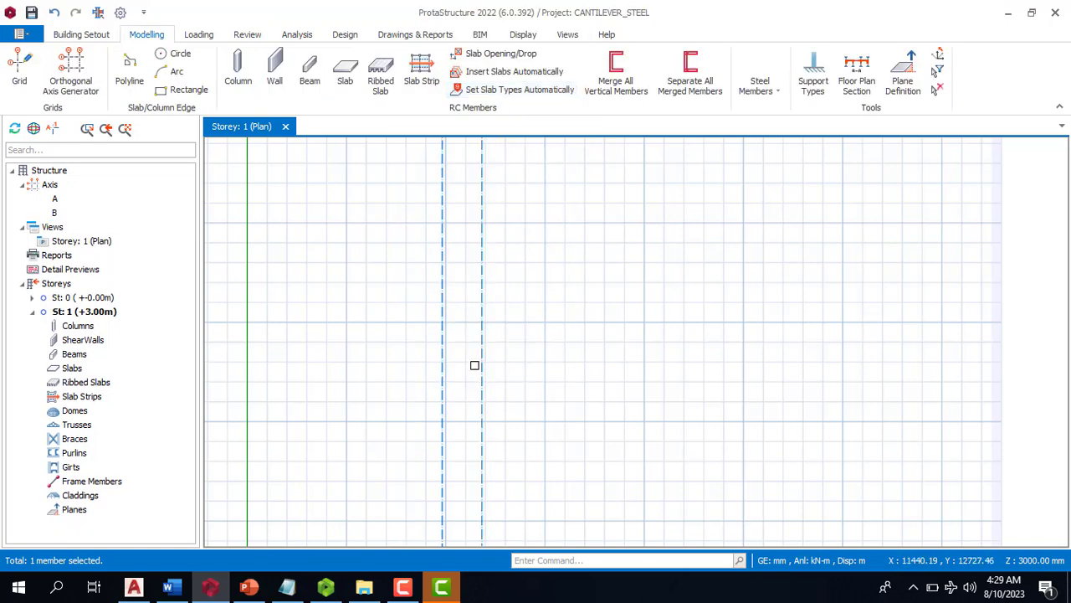
{"action": "scroll", "coordinate": [473, 363], "scroll_direction": "down", "scroll_amount": 2}
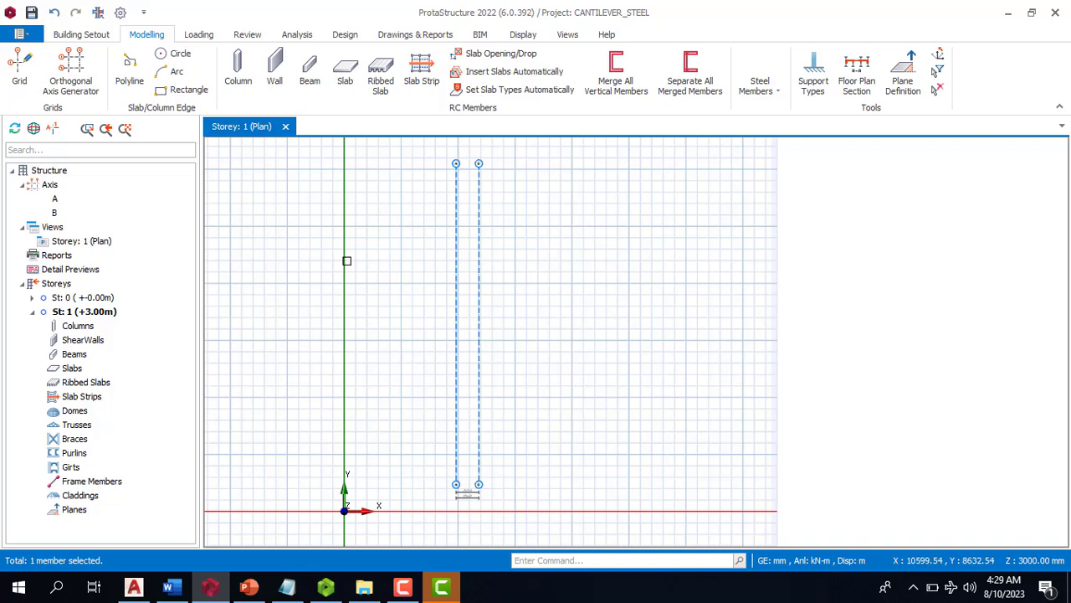
Step: Draw a horizontal grid axis about 12700 mm long across the lower part of vertical axes A and B
{"action": "left_click", "coordinate": [19, 71]}
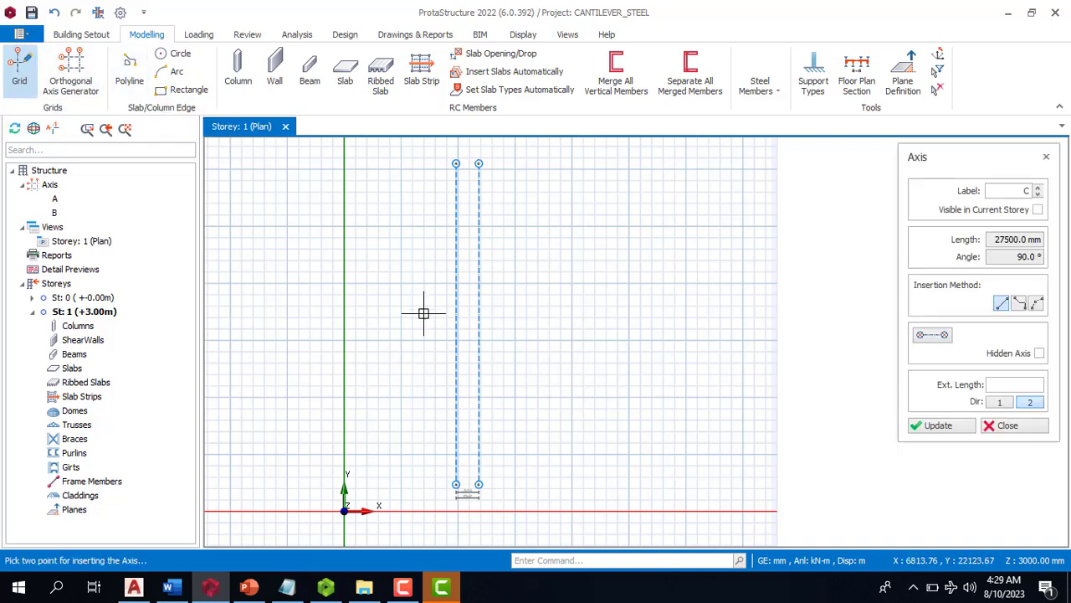
{"action": "left_click", "coordinate": [408, 383]}
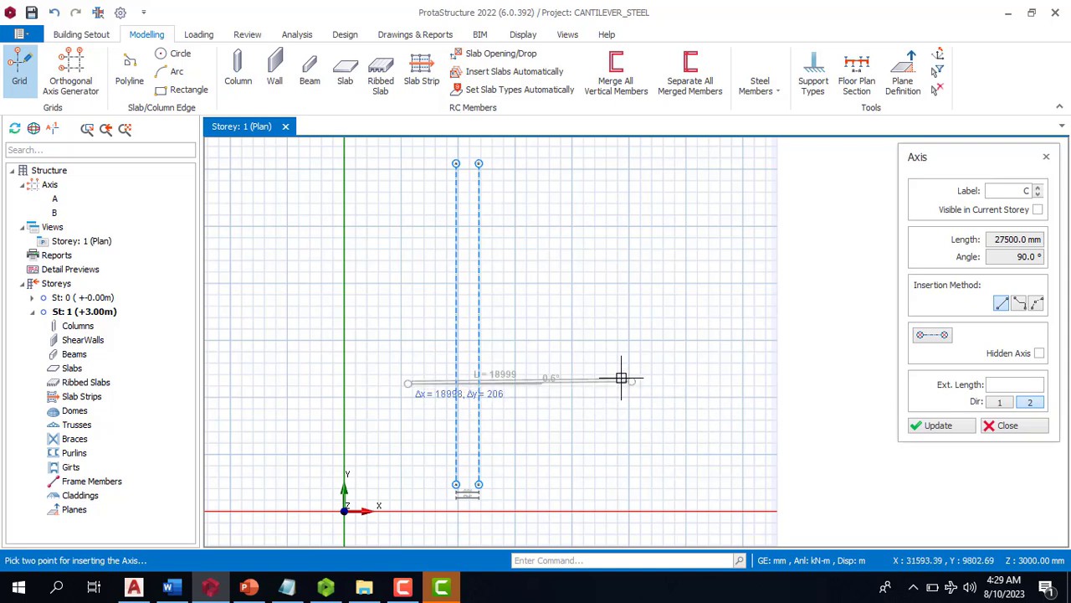
{"action": "left_click", "coordinate": [560, 378]}
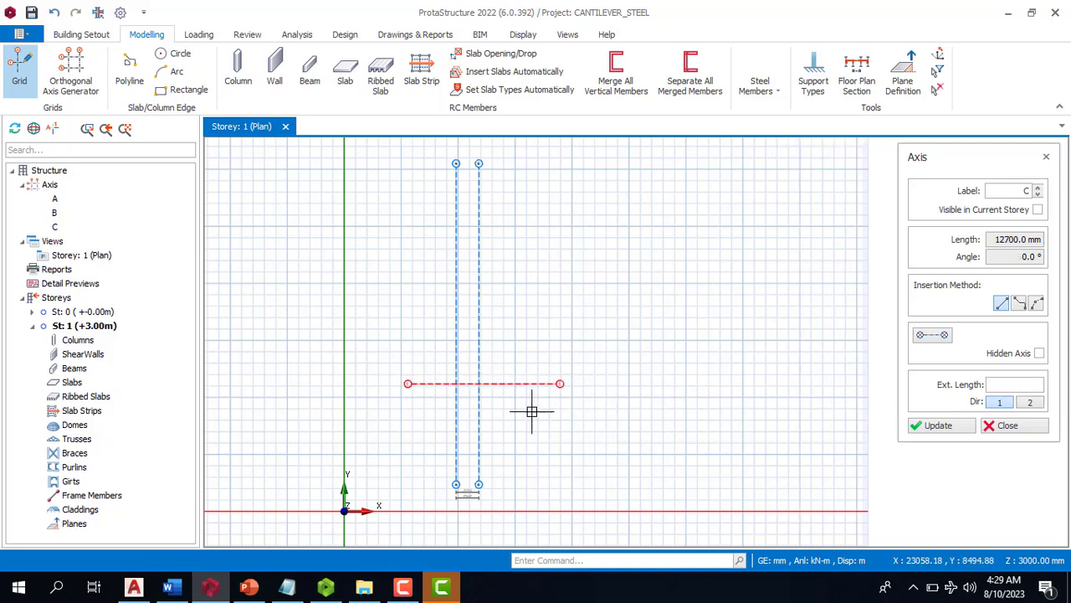
{"action": "scroll", "coordinate": [505, 364], "scroll_direction": "up", "scroll_amount": 1}
{"action": "key", "text": "Escape"}
{"action": "scroll", "coordinate": [527, 377], "scroll_direction": "down", "scroll_amount": 1}
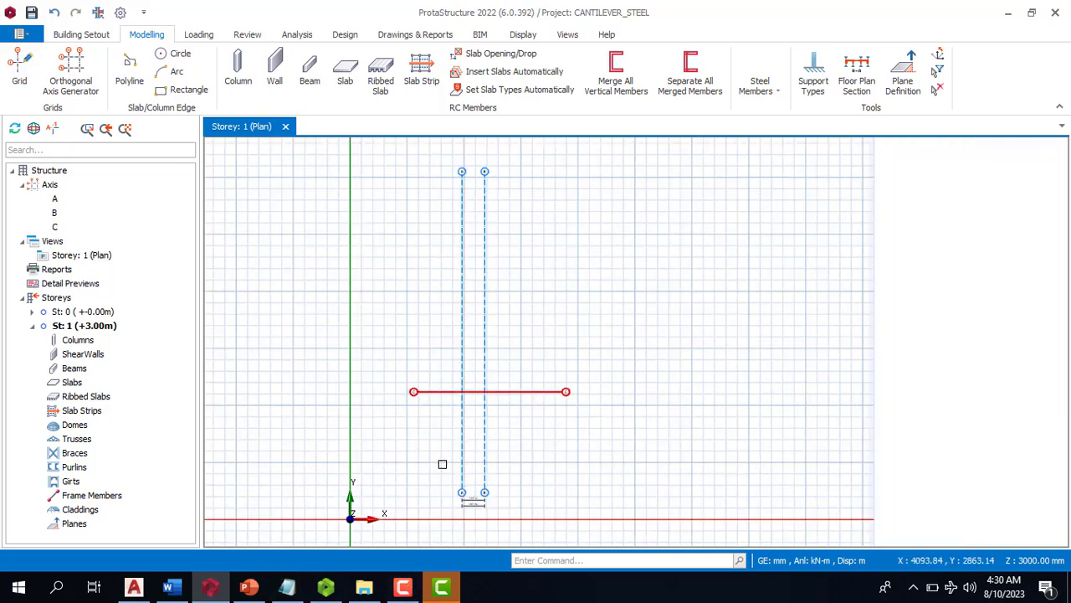
Step: Offset the horizontal axis three times in the positive Y direction at 6000 mm spacing
{"action": "right_click", "coordinate": [538, 391]}
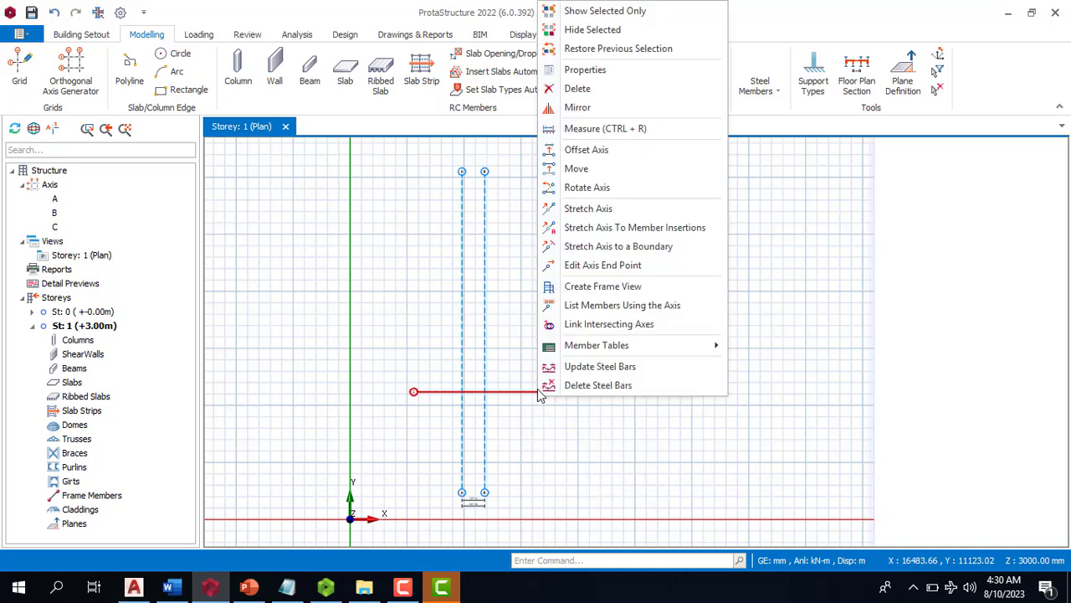
{"action": "left_click", "coordinate": [591, 152]}
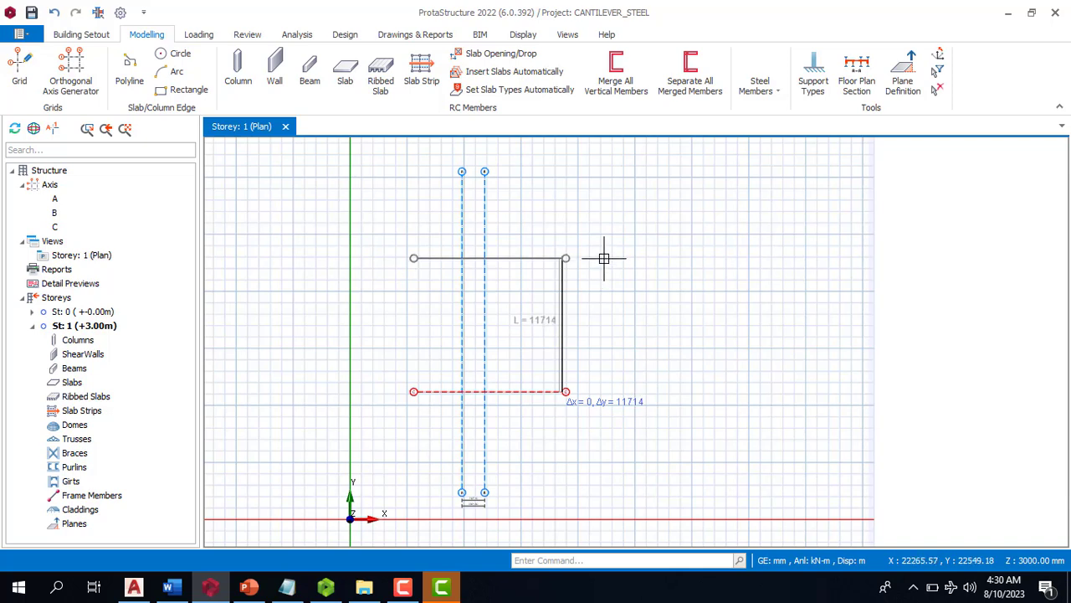
{"action": "key", "text": "Tab"}
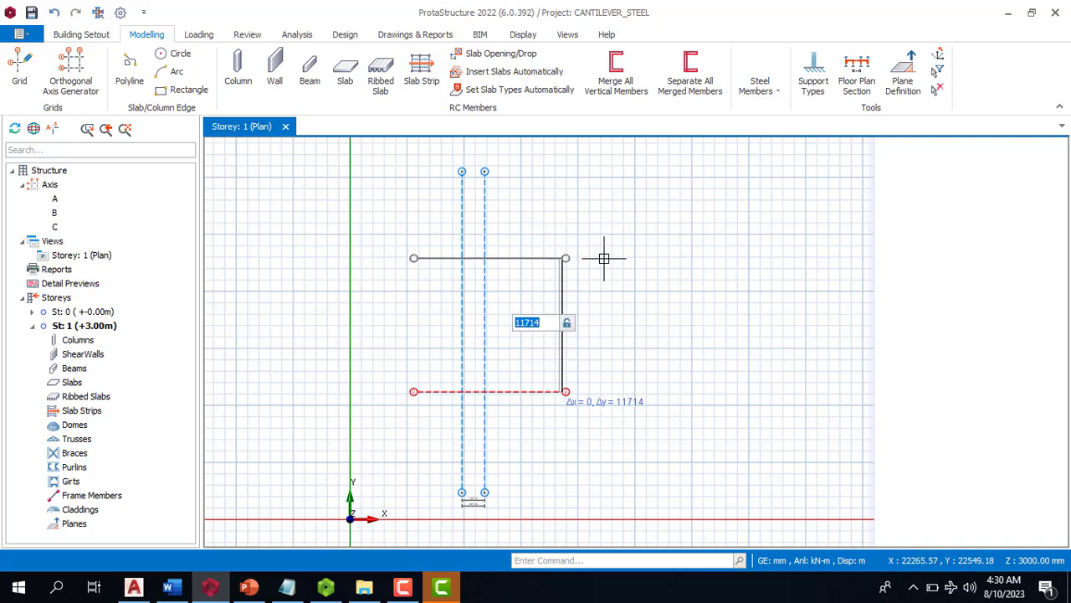
{"action": "type", "text": "6000"}
{"action": "key", "text": "Return"}
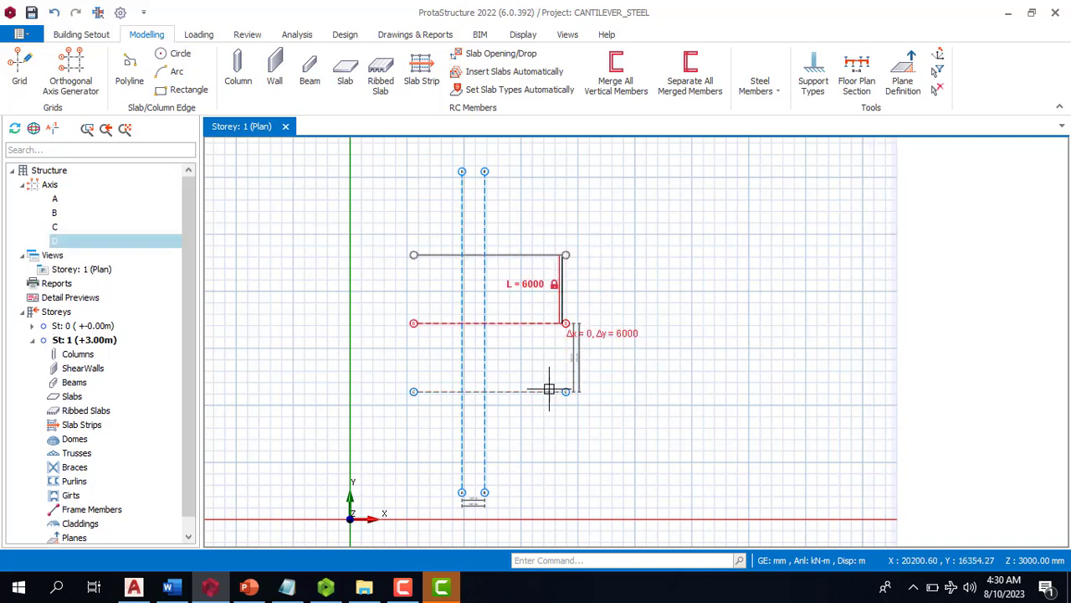
{"action": "left_click", "coordinate": [580, 276]}
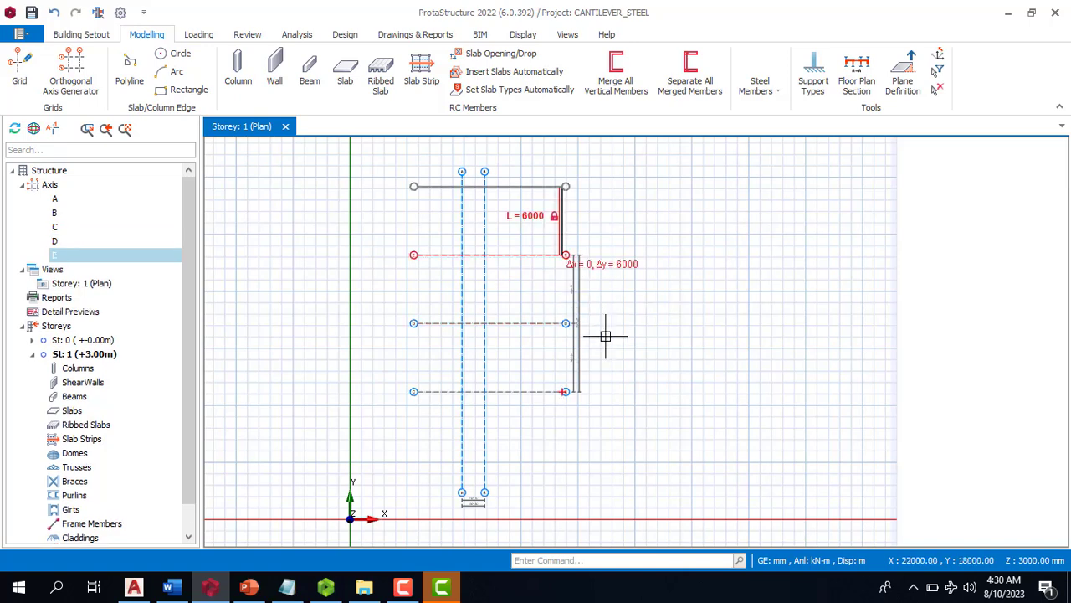
{"action": "left_click", "coordinate": [629, 243]}
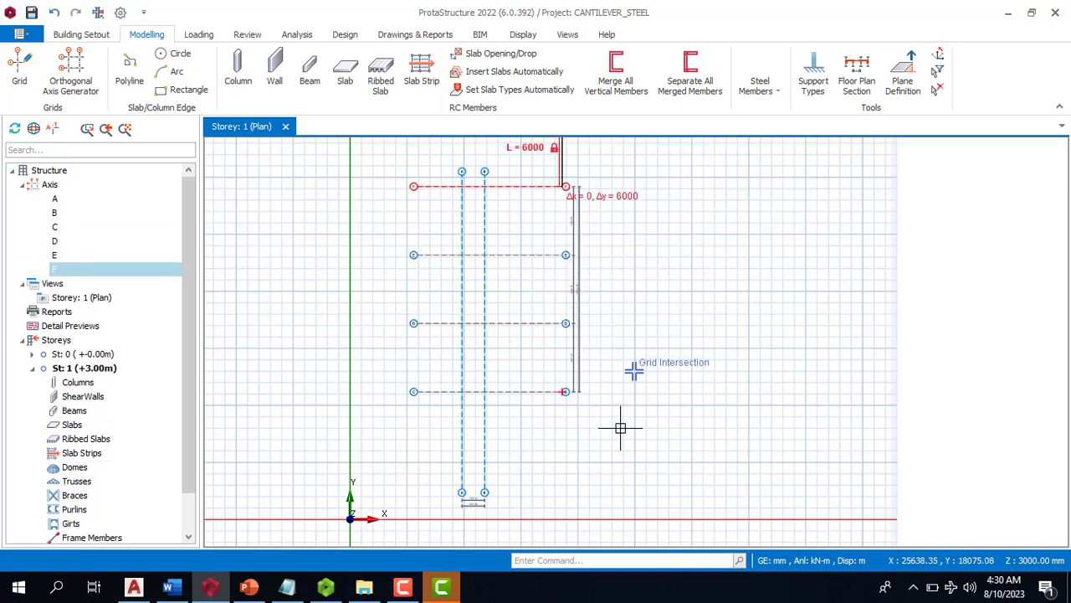
{"action": "key", "text": "Escape"}
{"action": "key", "text": "Escape"}
{"action": "scroll", "coordinate": [589, 246], "scroll_direction": "down", "scroll_amount": 3}
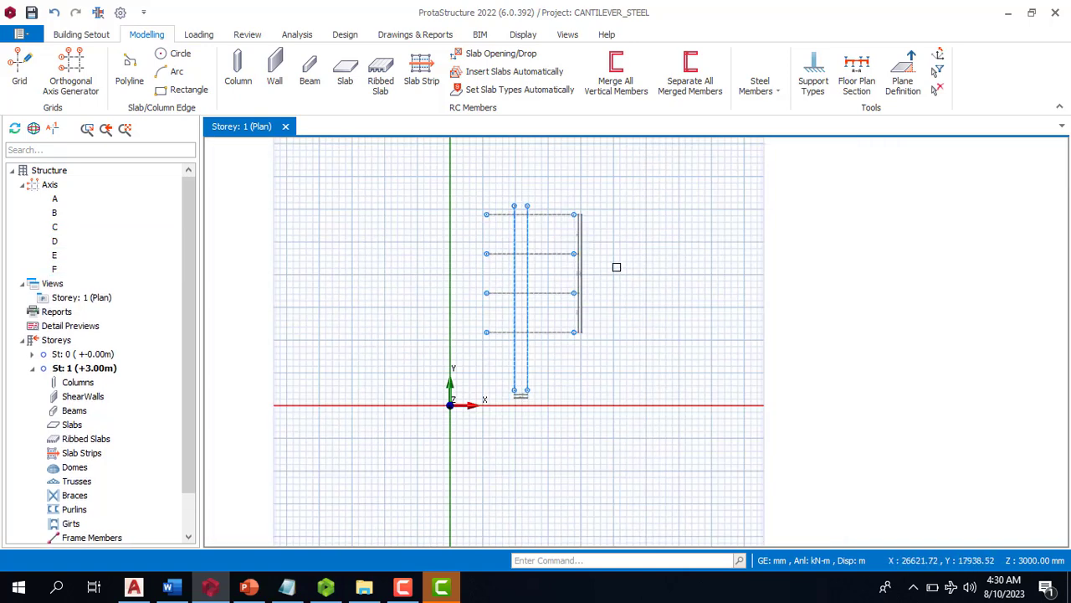
Step: Start a reinforced concrete column and set its section to b1 400 mm by b2 400 mm
{"action": "scroll", "coordinate": [616, 263], "scroll_direction": "up", "scroll_amount": 3}
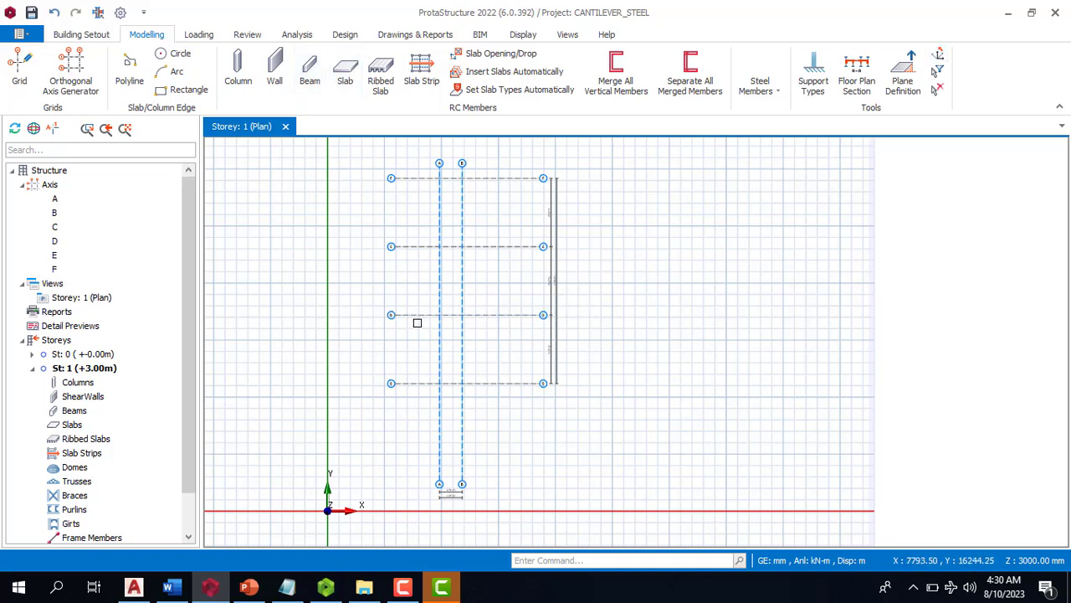
{"action": "scroll", "coordinate": [454, 160], "scroll_direction": "up", "scroll_amount": 1}
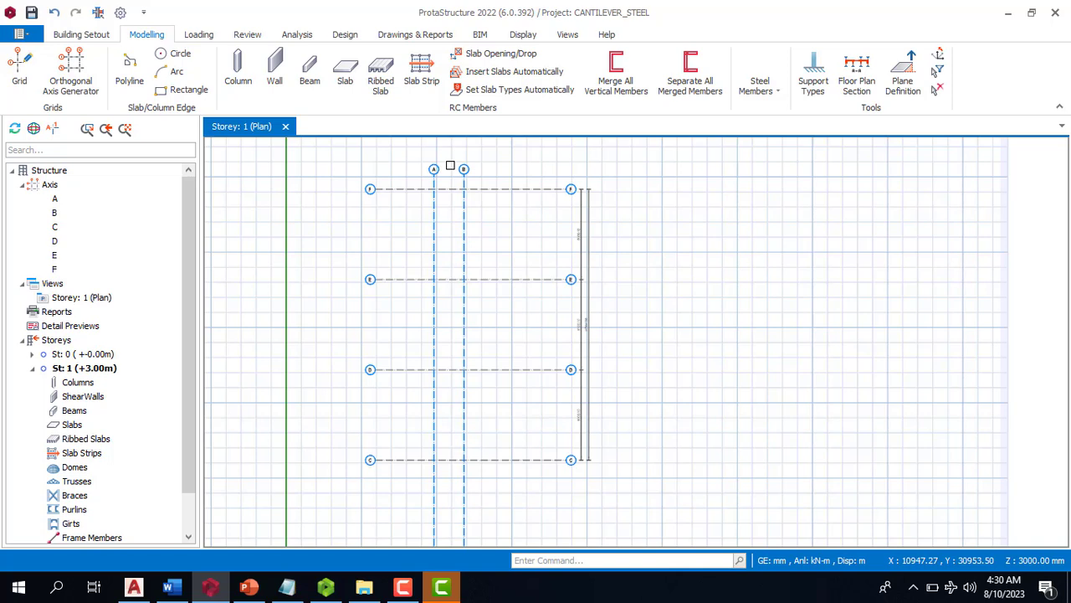
{"action": "left_click", "coordinate": [241, 70]}
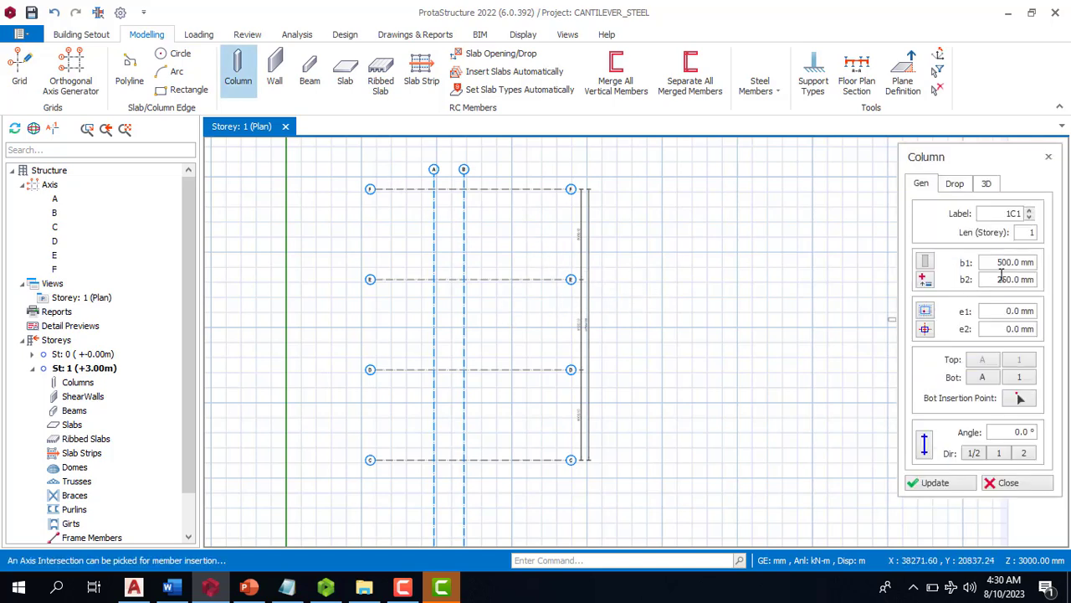
{"action": "left_click", "coordinate": [1003, 263]}
{"action": "double_click", "coordinate": [1003, 263]}
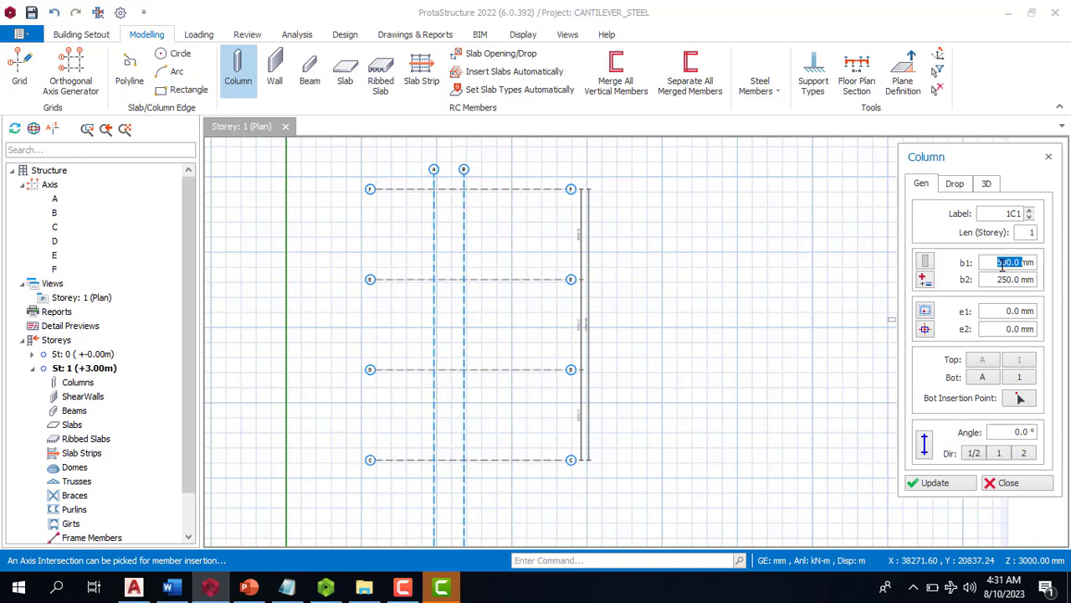
{"action": "type", "text": "40"}
{"action": "double_click", "coordinate": [1000, 280]}
{"action": "type", "text": "400"}
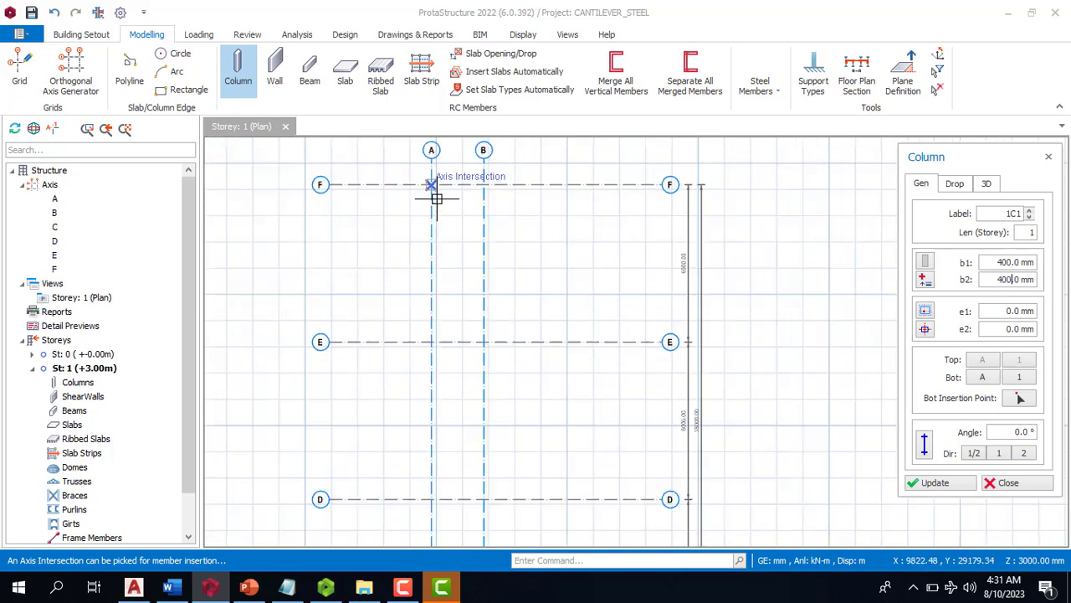
Step: Insert 400 by 400 mm columns at the intersections of axes A and B with axes F and E
{"action": "scroll", "coordinate": [433, 187], "scroll_direction": "up", "scroll_amount": 2}
{"action": "left_click", "coordinate": [432, 184]}
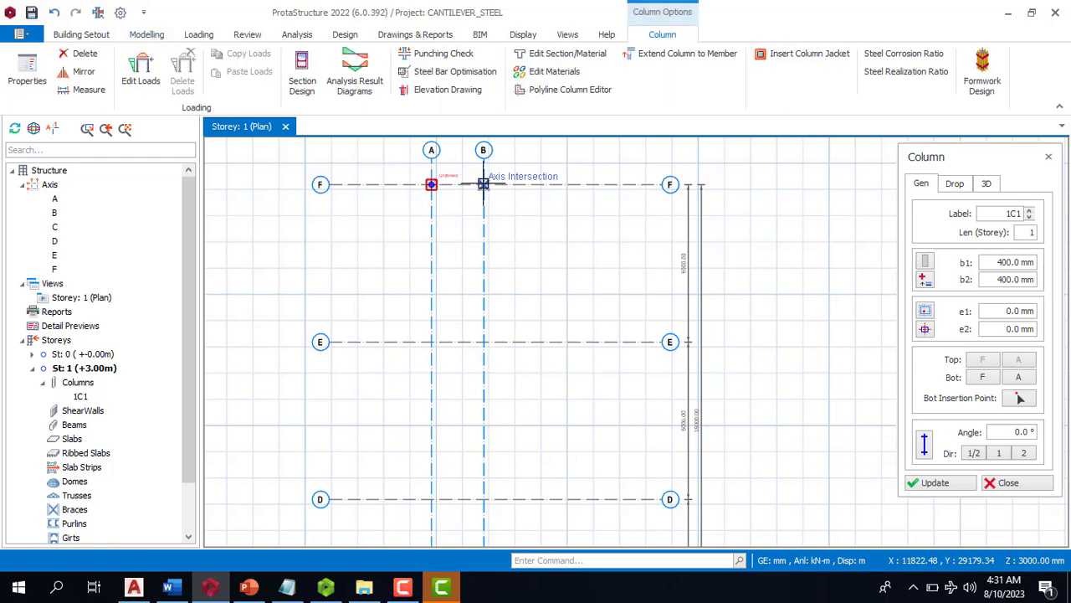
{"action": "left_click", "coordinate": [511, 194]}
{"action": "scroll", "coordinate": [469, 281], "scroll_direction": "down", "scroll_amount": 1}
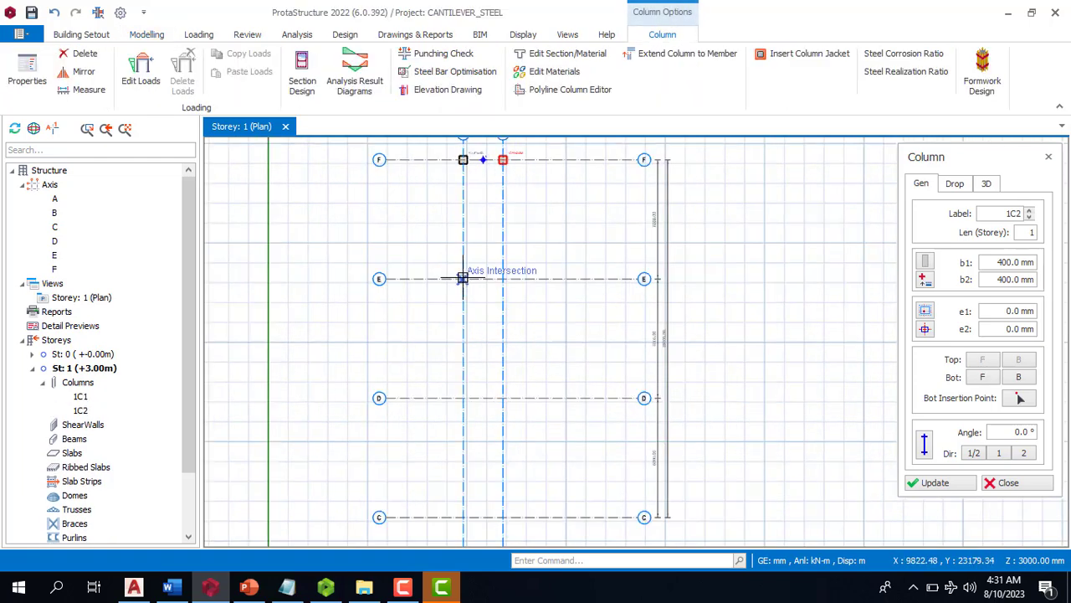
{"action": "left_click", "coordinate": [463, 279]}
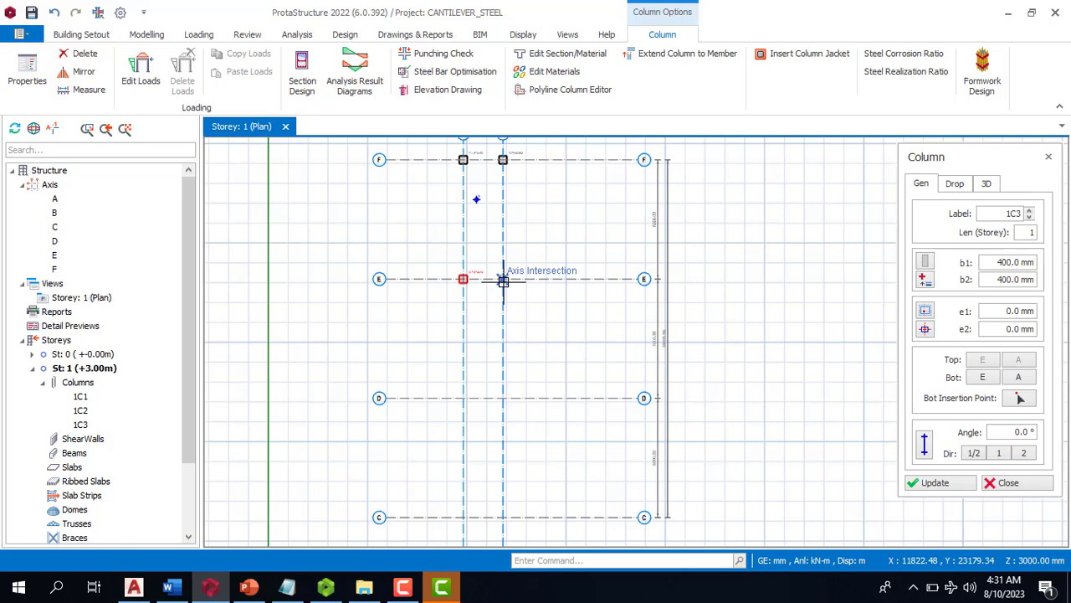
{"action": "left_click", "coordinate": [503, 282]}
{"action": "key", "text": "Escape"}
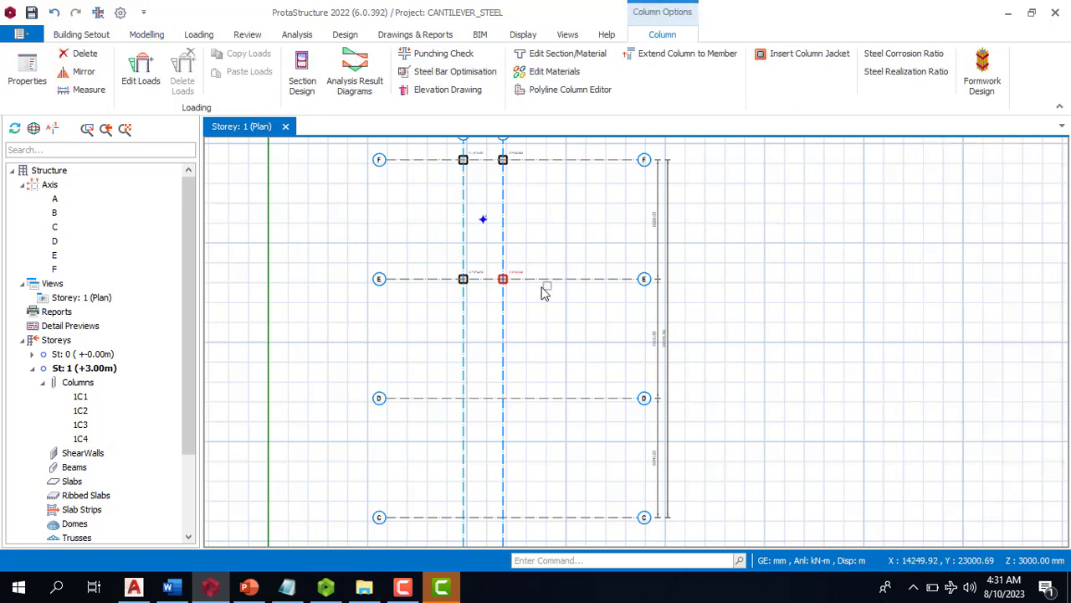
Step: Delete the four columns at the intersections of axes A and B with axes E and F
{"action": "left_click", "coordinate": [520, 272]}
{"action": "key", "text": "Delete"}
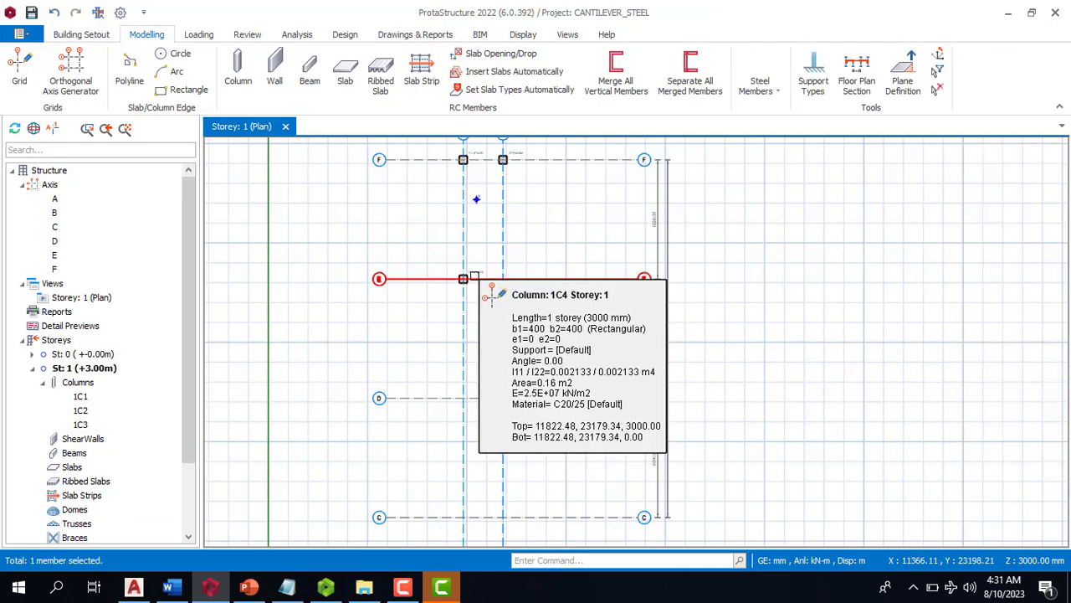
{"action": "left_click", "coordinate": [472, 275]}
{"action": "key", "text": "Delete"}
{"action": "left_click", "coordinate": [505, 155]}
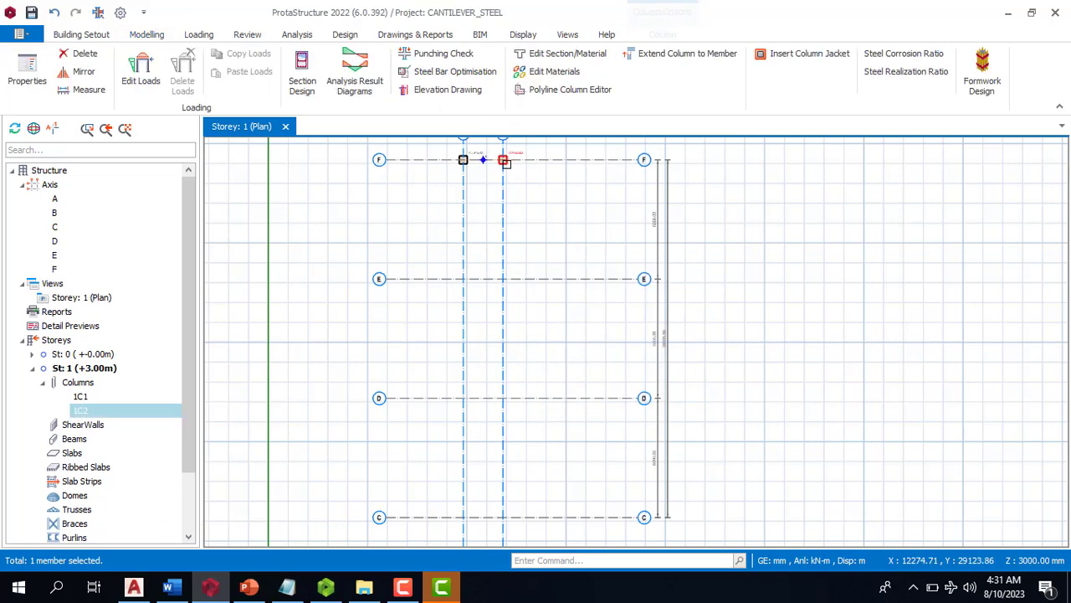
{"action": "key", "text": "Delete"}
{"action": "key", "text": "Delete"}
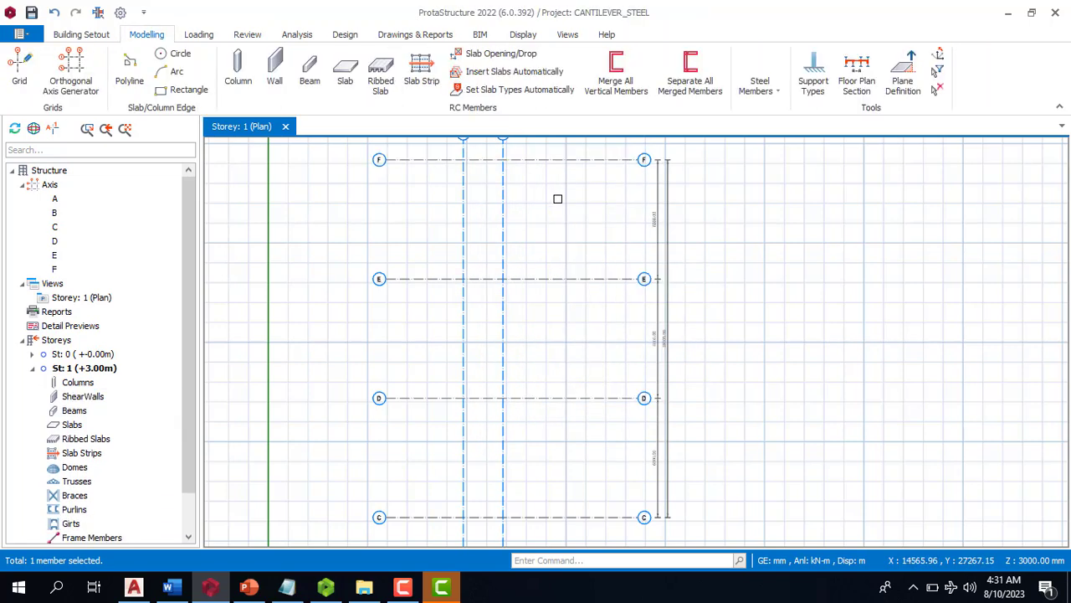
{"action": "scroll", "coordinate": [557, 201], "scroll_direction": "down", "scroll_amount": 2}
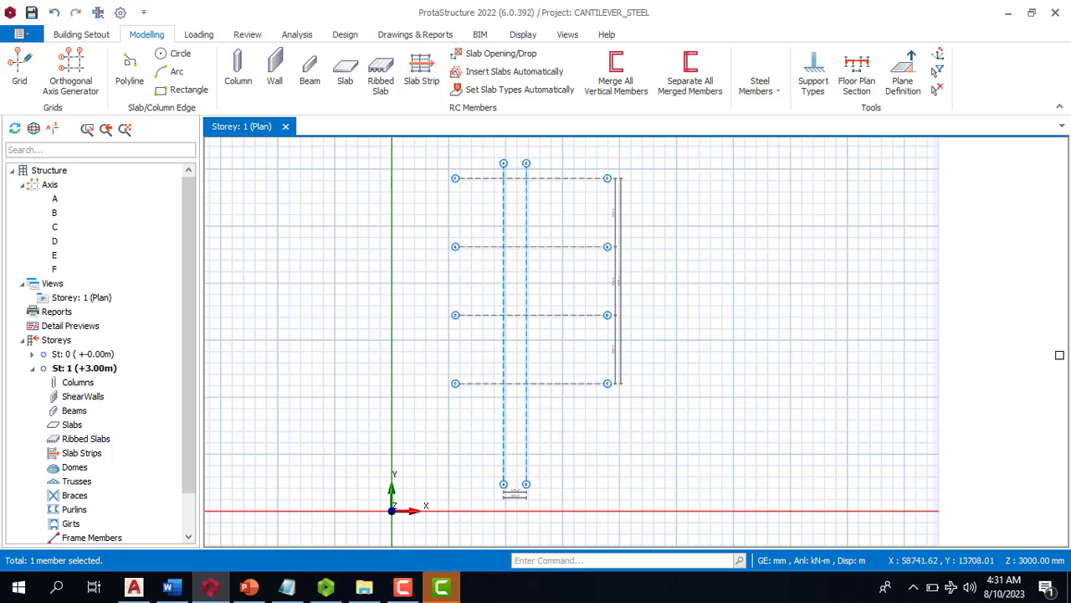
{"action": "scroll", "coordinate": [560, 359], "scroll_direction": "down", "scroll_amount": 1}
{"action": "scroll", "coordinate": [589, 339], "scroll_direction": "up", "scroll_amount": 2}
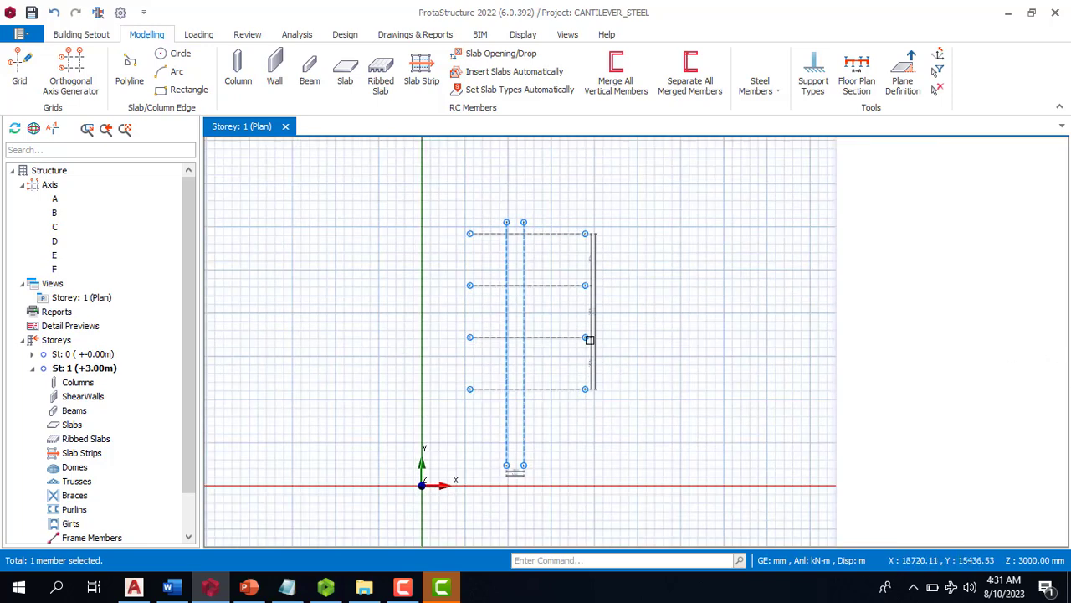
{"action": "left_click", "coordinate": [21, 185]}
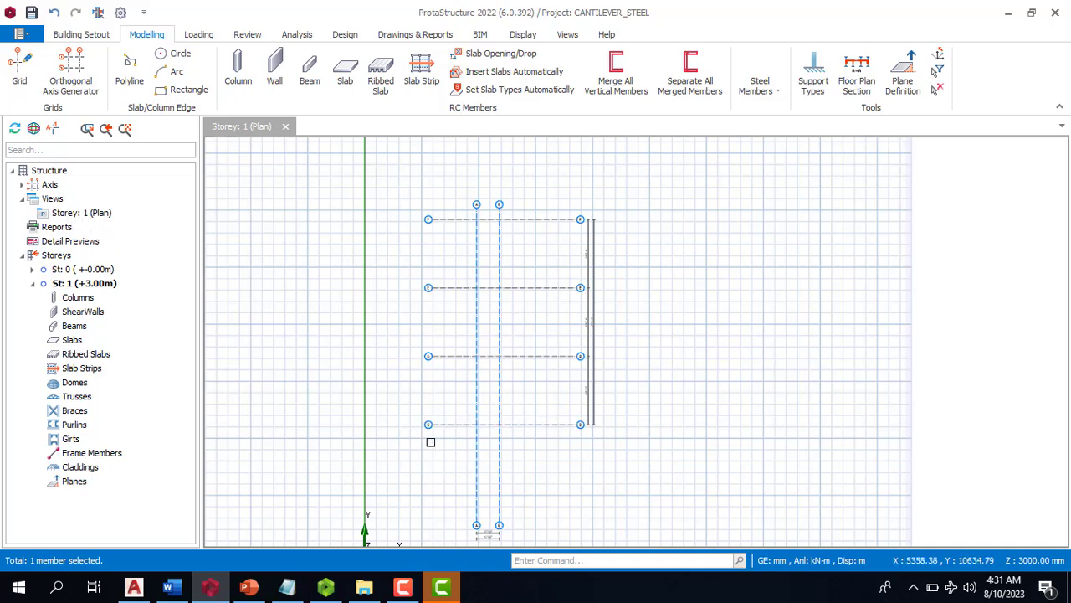
{"action": "left_click", "coordinate": [442, 590]}
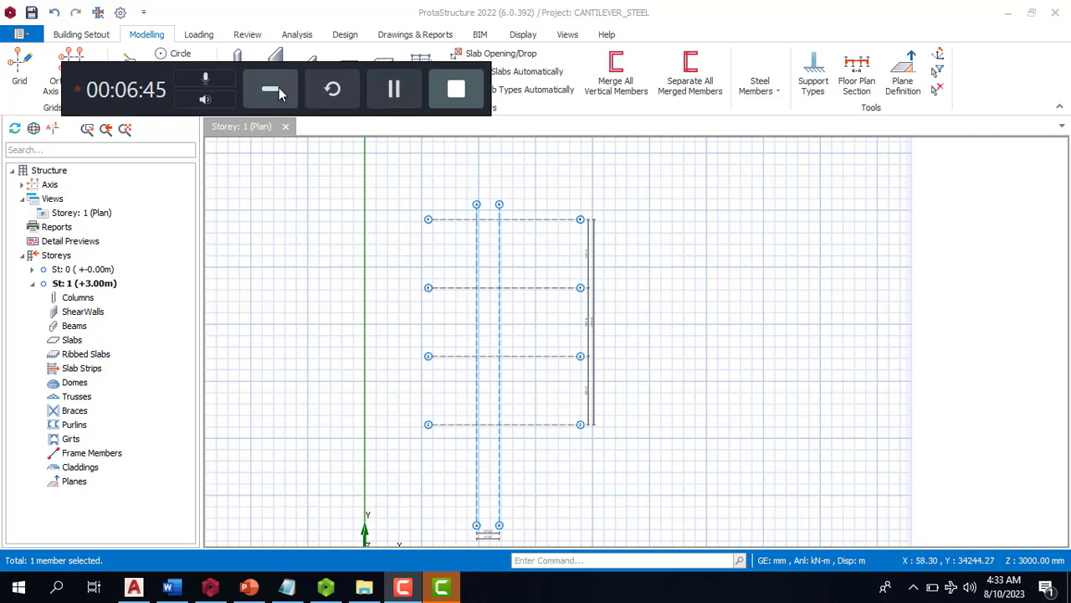
{"action": "left_click", "coordinate": [277, 89]}
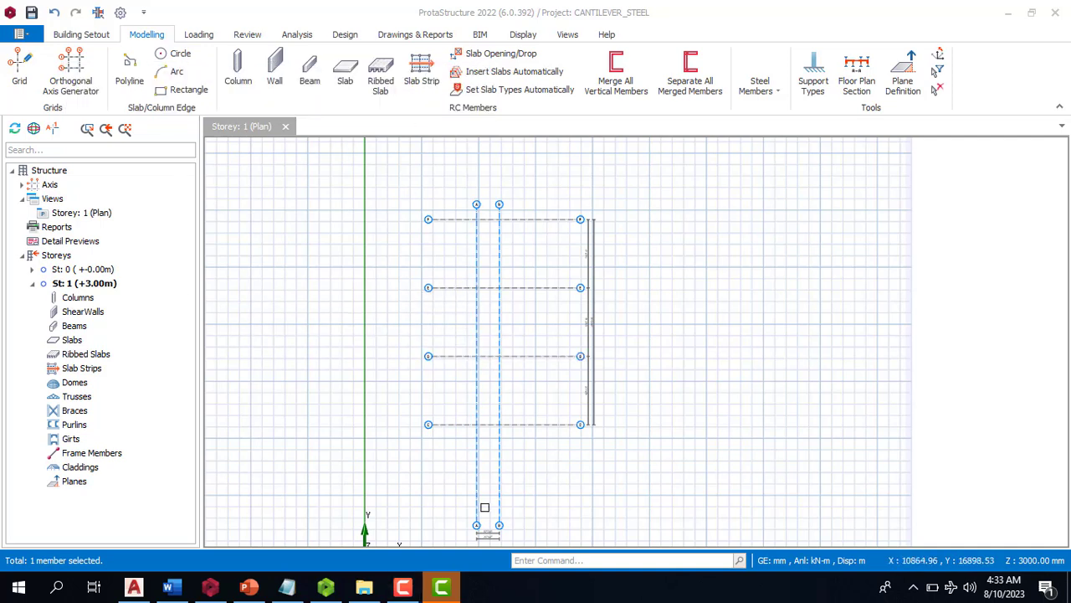
Step: Insert storey number 2 above the existing storey and accept that the process cannot be undone
{"action": "left_click", "coordinate": [62, 257]}
{"action": "right_click", "coordinate": [62, 257]}
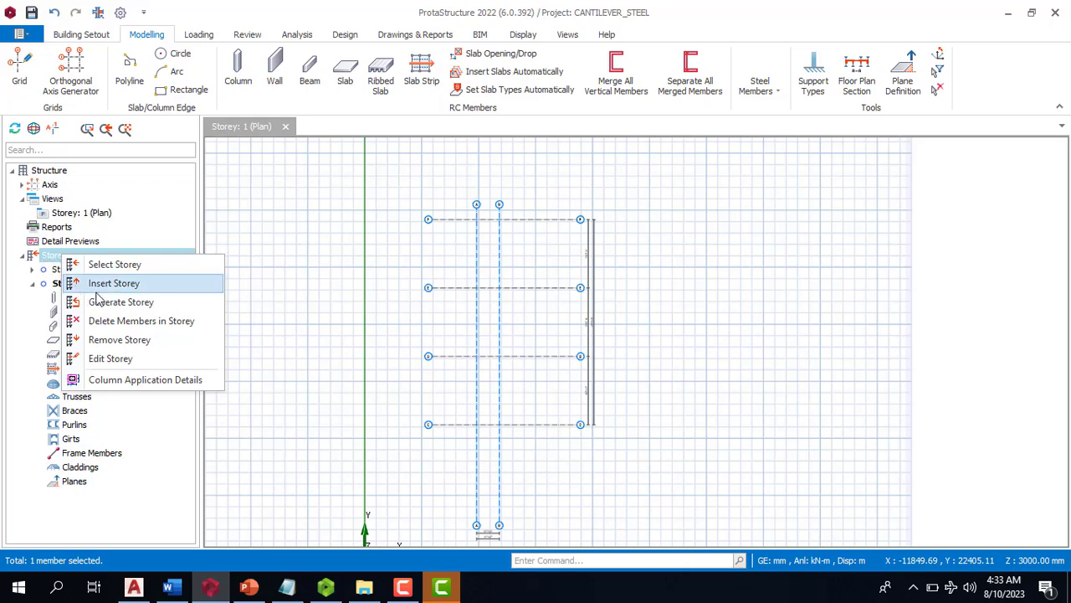
{"action": "left_click", "coordinate": [123, 284]}
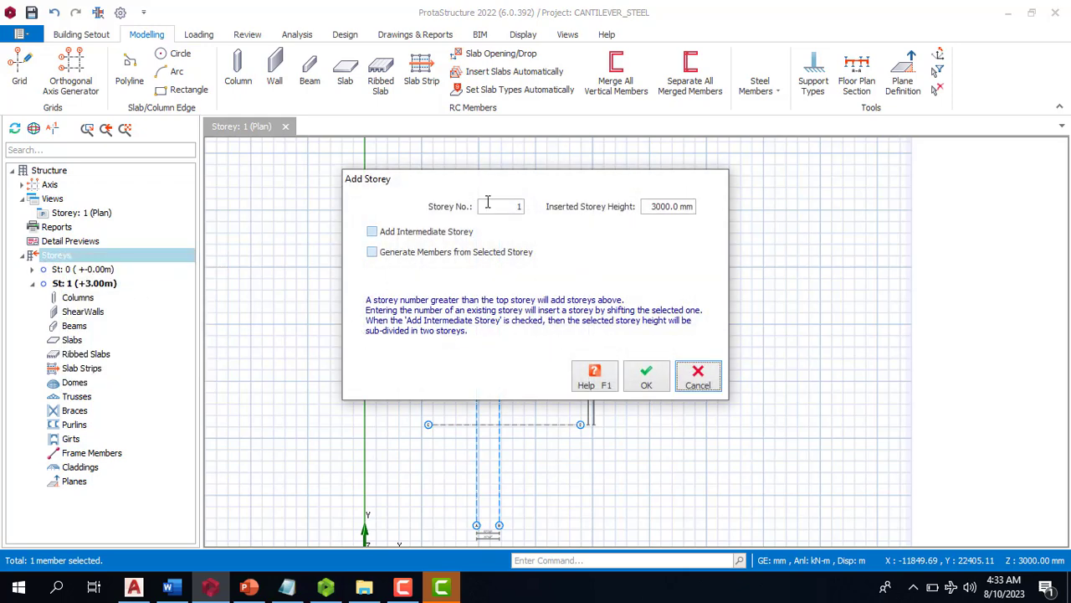
{"action": "double_click", "coordinate": [506, 208]}
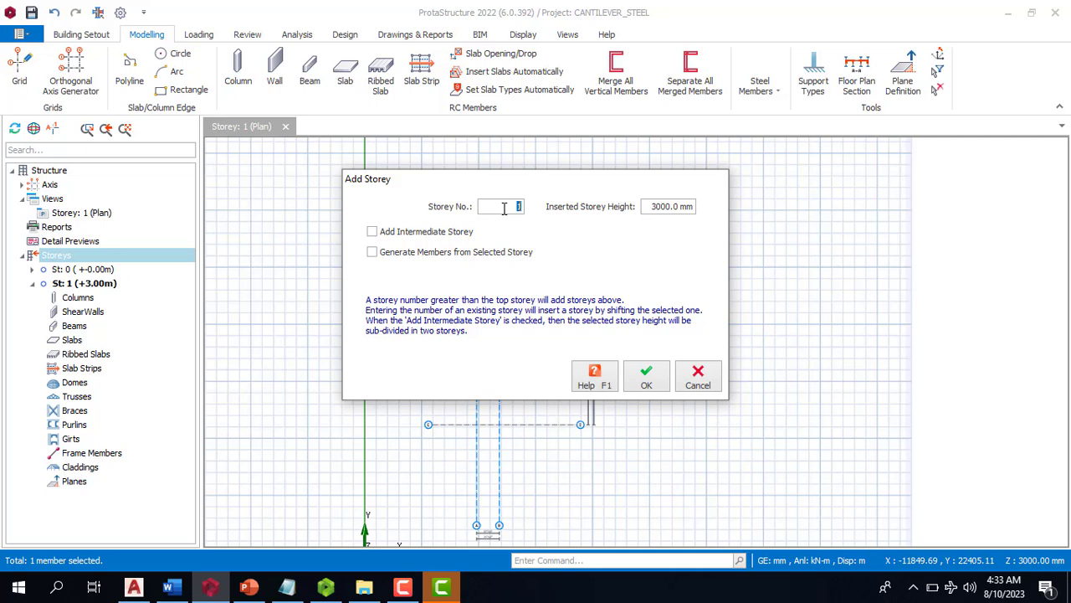
{"action": "type", "text": "2"}
{"action": "left_click", "coordinate": [658, 382]}
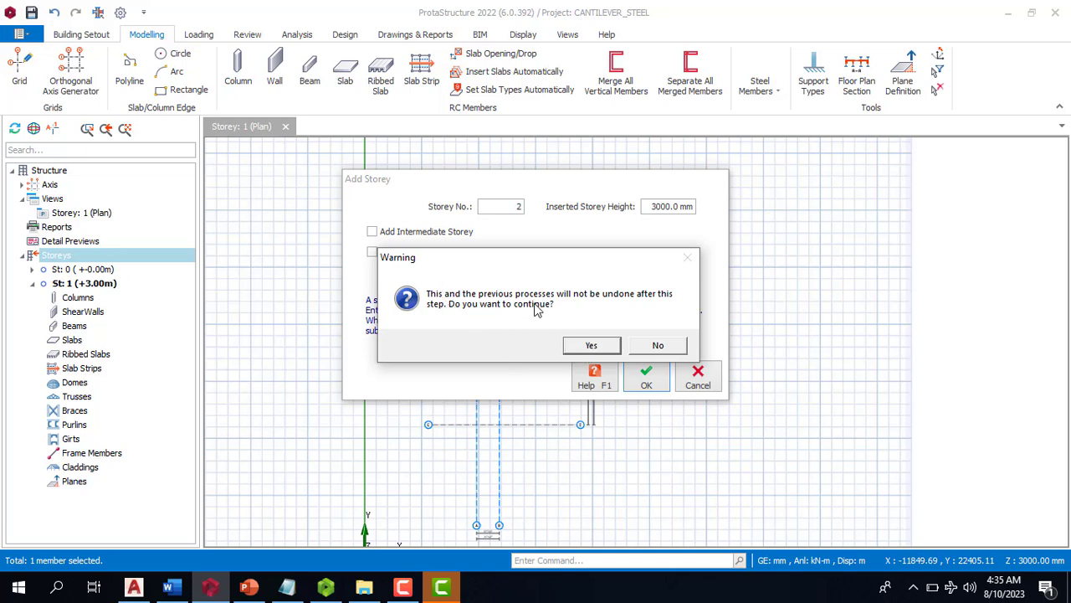
{"action": "left_click", "coordinate": [599, 347]}
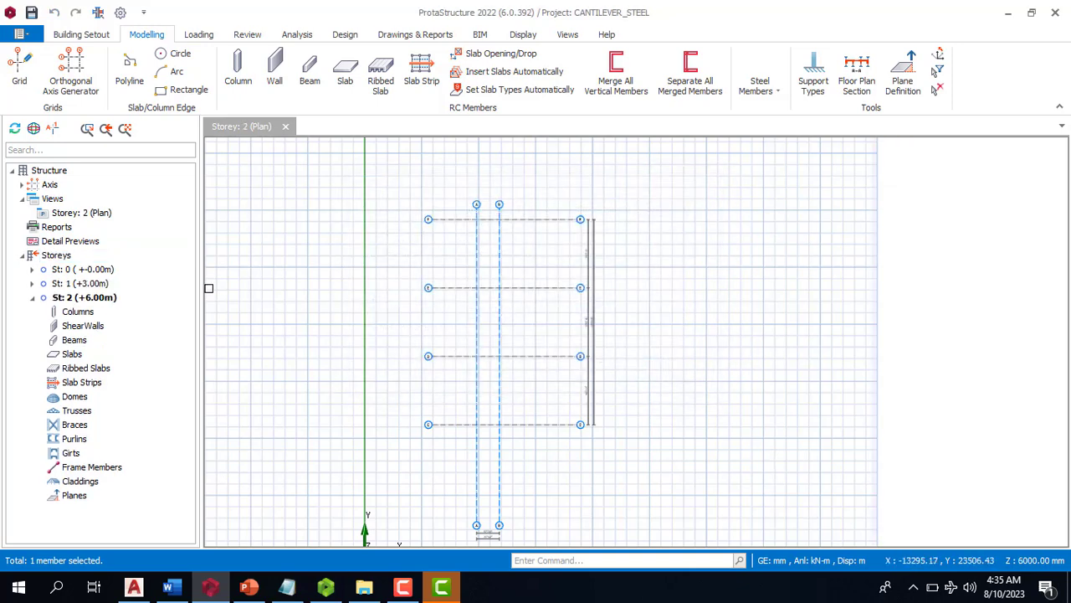
Step: Edit the storeys and set the height of storey 1 to 600 mm
{"action": "left_click", "coordinate": [86, 287]}
{"action": "left_click", "coordinate": [55, 256]}
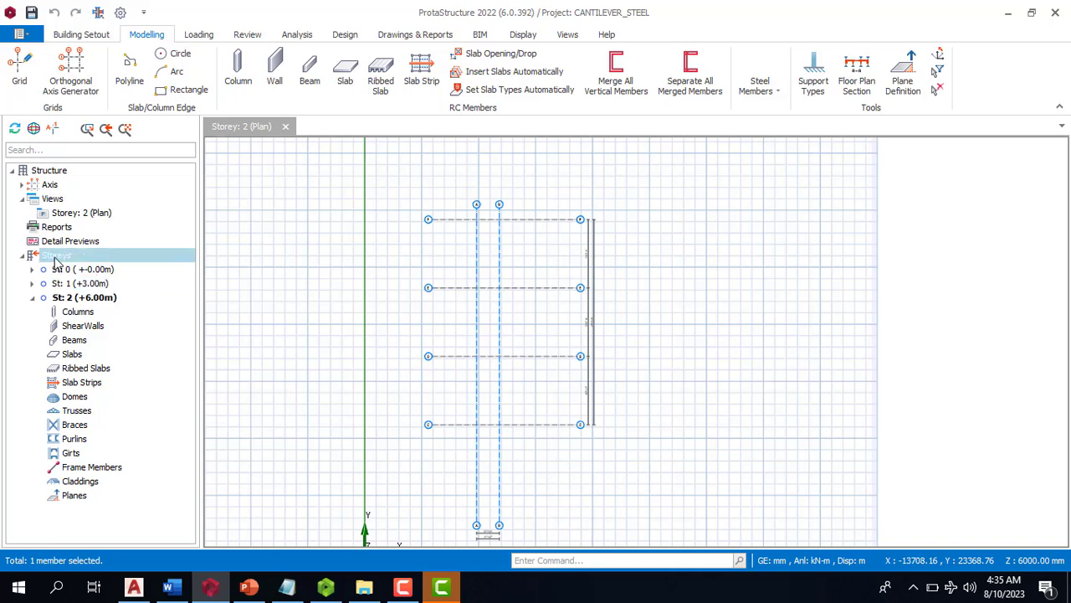
{"action": "right_click", "coordinate": [55, 261]}
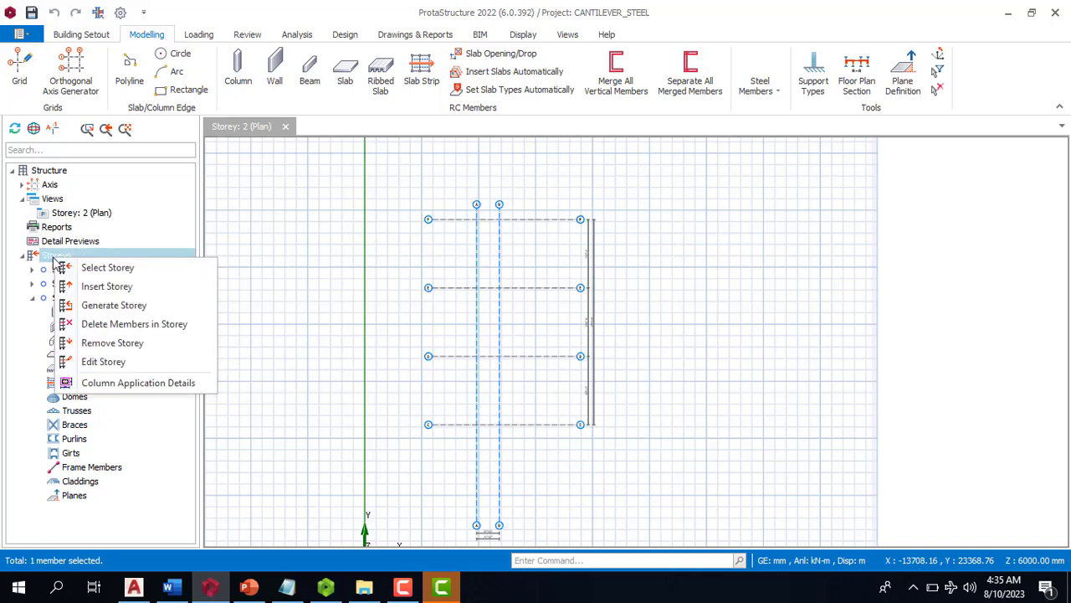
{"action": "left_click", "coordinate": [90, 368]}
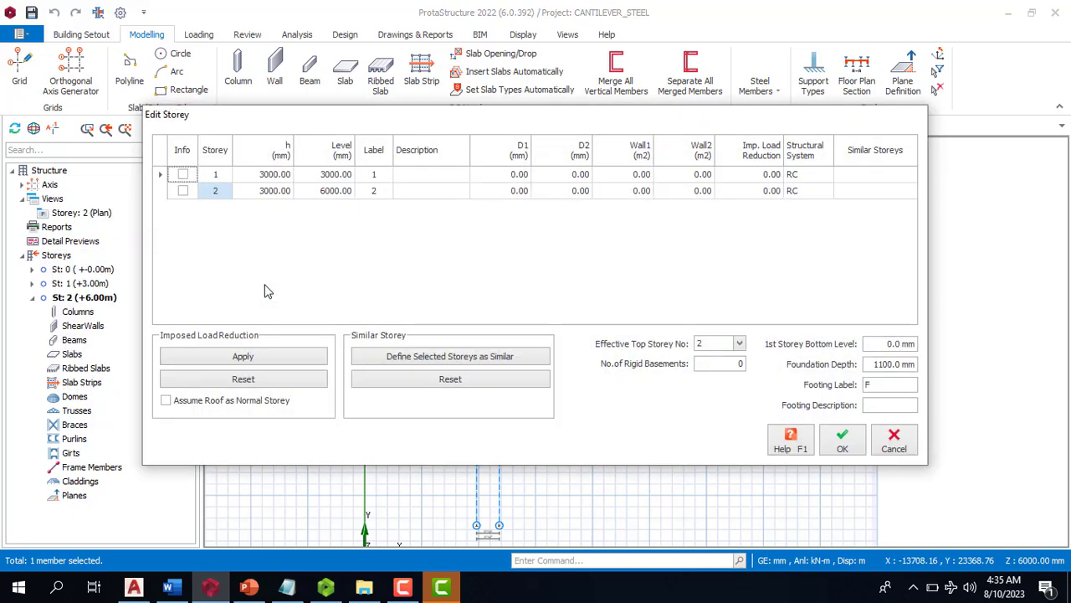
{"action": "left_click", "coordinate": [264, 178]}
{"action": "left_click", "coordinate": [265, 178]}
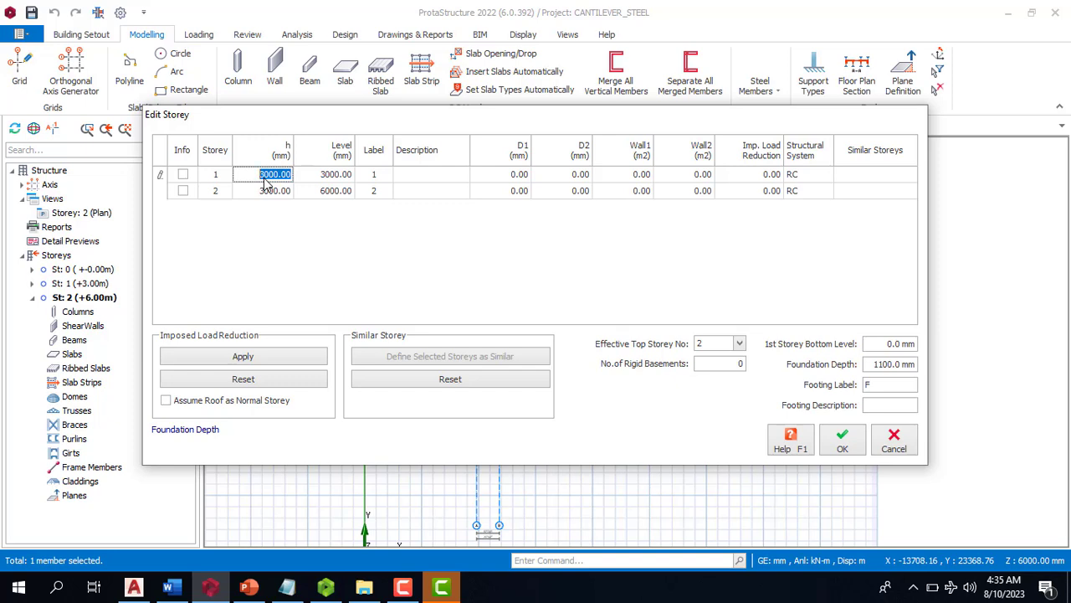
{"action": "type", "text": "600.00"}
{"action": "left_click", "coordinate": [277, 192]}
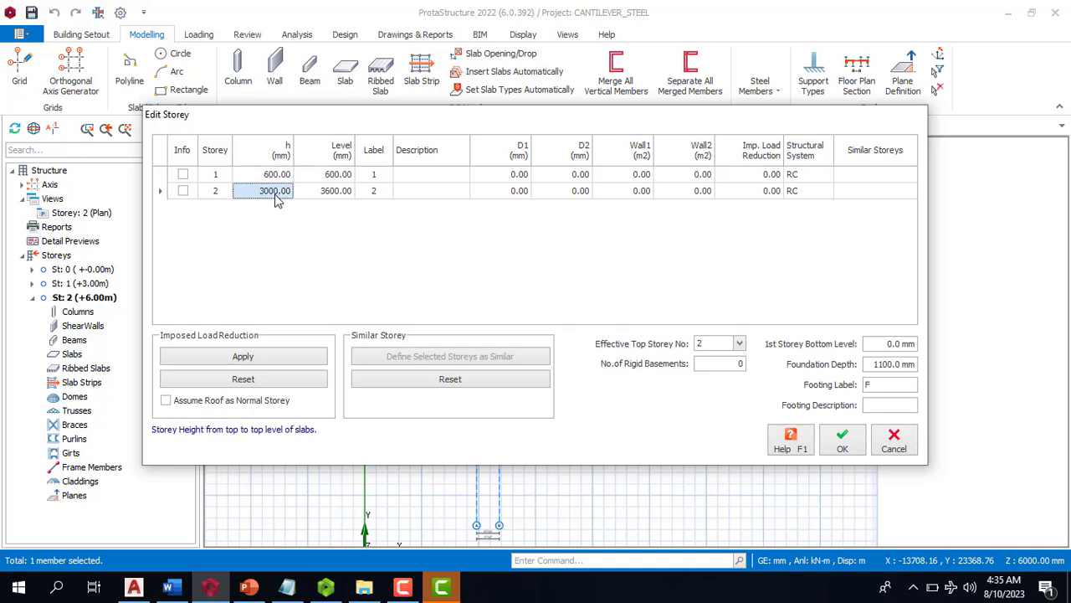
Step: Set the structural system of storey 2 to Steel
{"action": "left_click", "coordinate": [803, 177]}
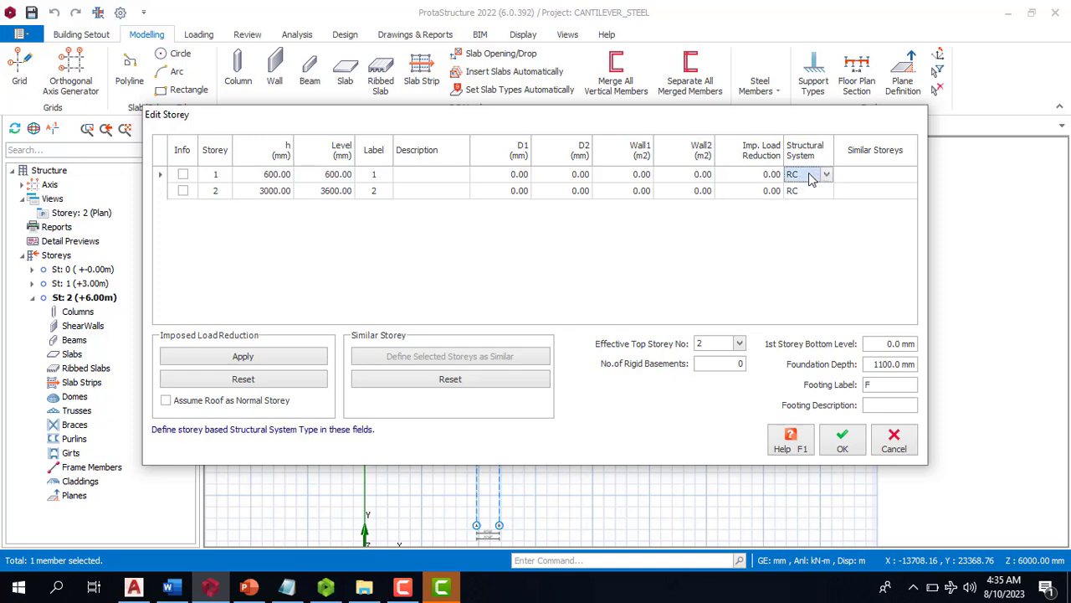
{"action": "left_click", "coordinate": [806, 192]}
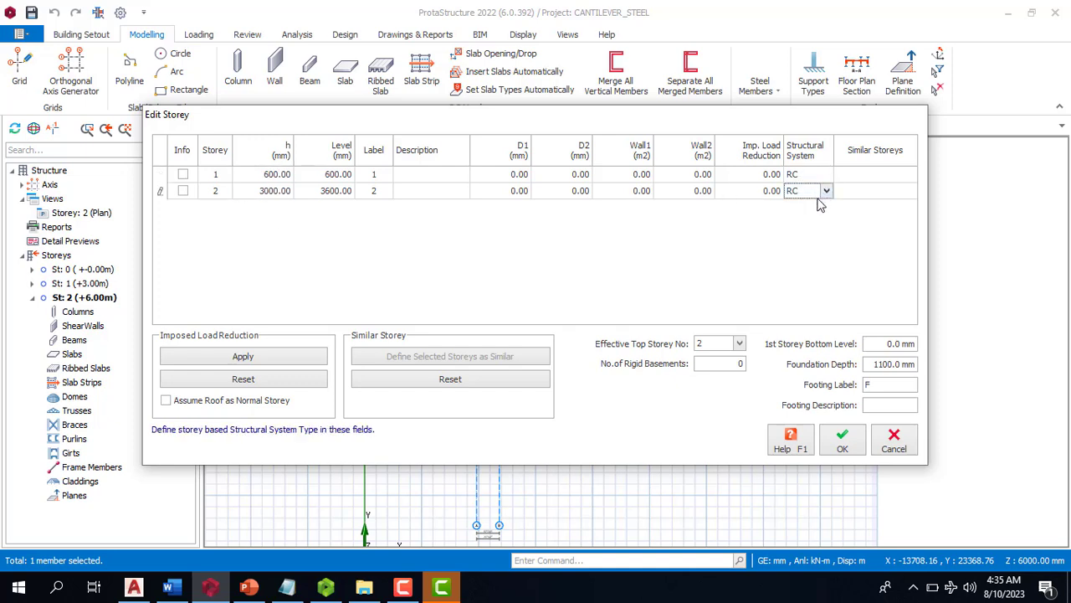
{"action": "left_click", "coordinate": [826, 192]}
{"action": "left_click", "coordinate": [800, 218]}
Step: Set the height of storey 2 to 6000 mm and apply the storey edits
{"action": "left_click", "coordinate": [270, 194]}
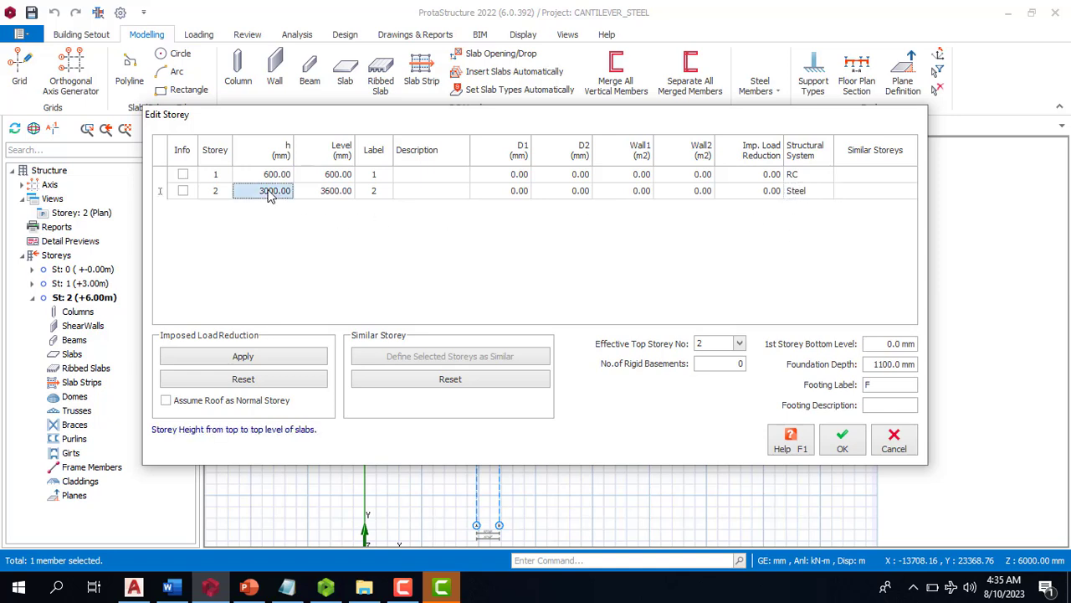
{"action": "type", "text": "6000"}
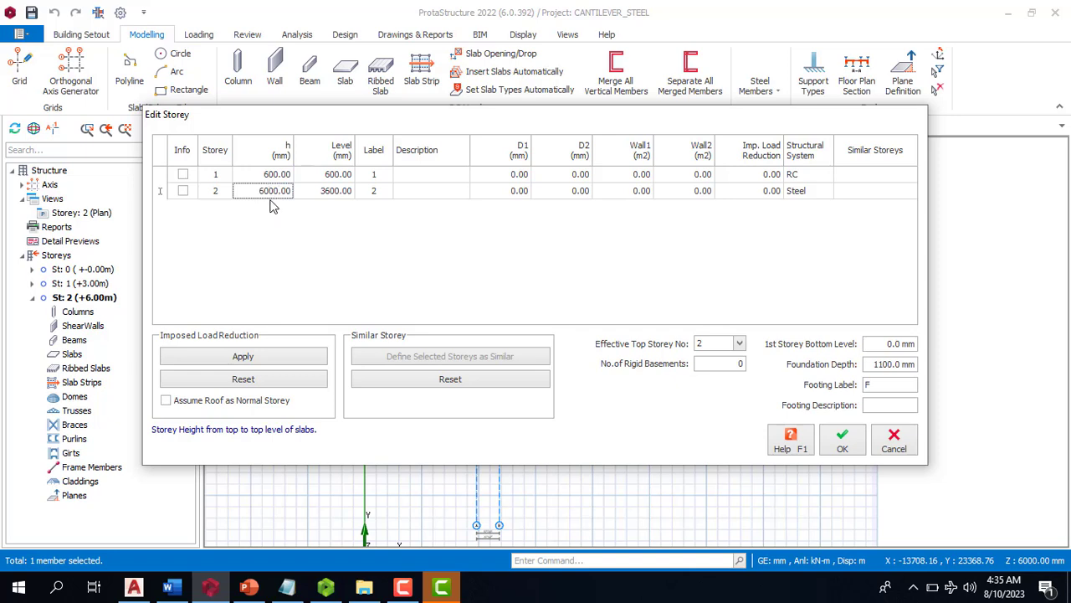
{"action": "left_click", "coordinate": [325, 192]}
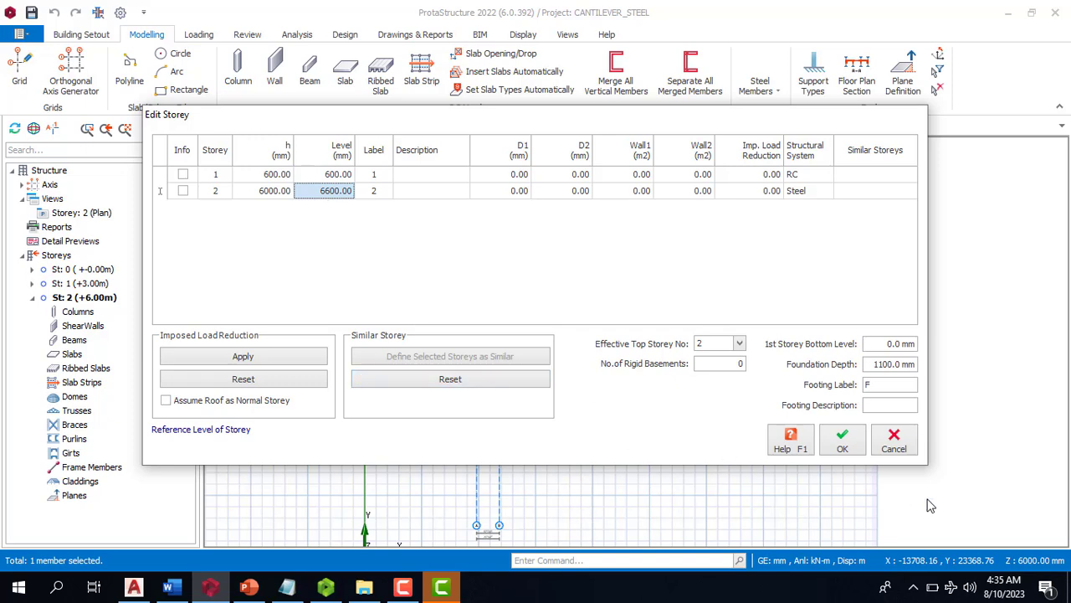
{"action": "left_click", "coordinate": [881, 363]}
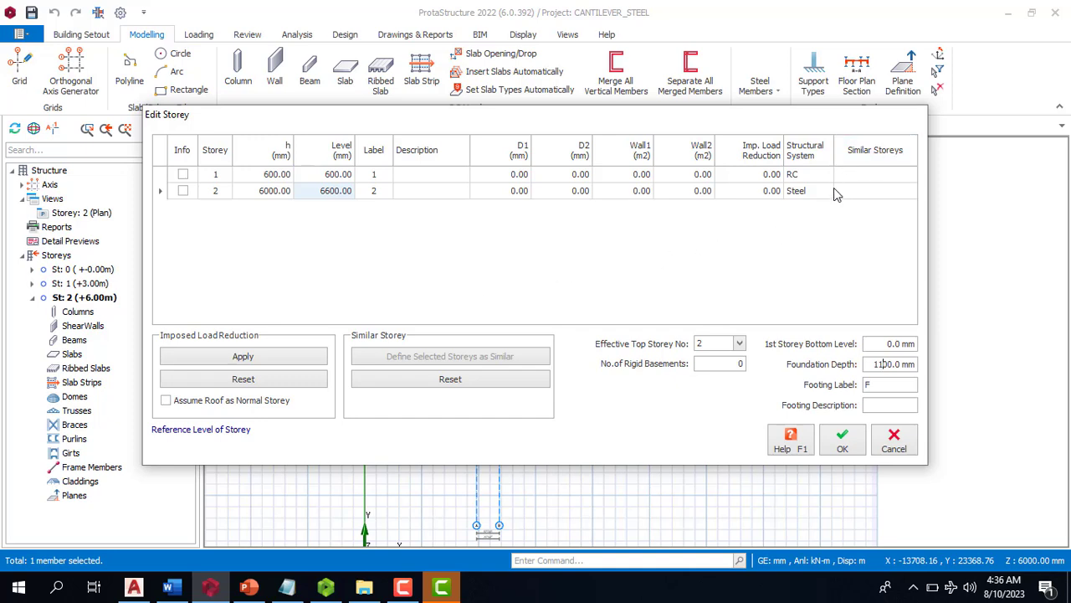
{"action": "left_click", "coordinate": [843, 449]}
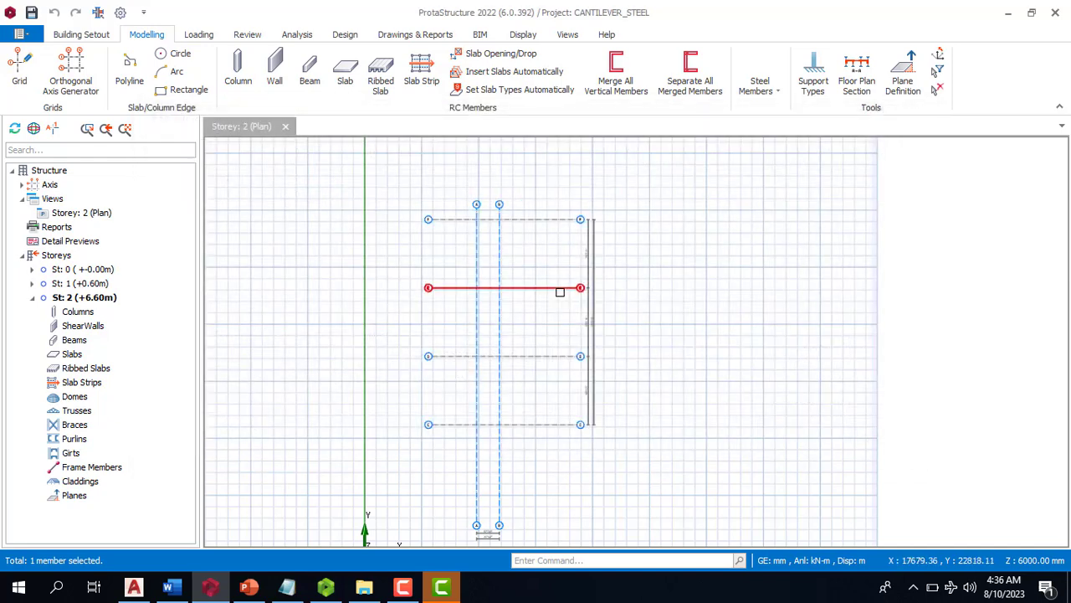
{"action": "scroll", "coordinate": [441, 288], "scroll_direction": "down", "scroll_amount": 2}
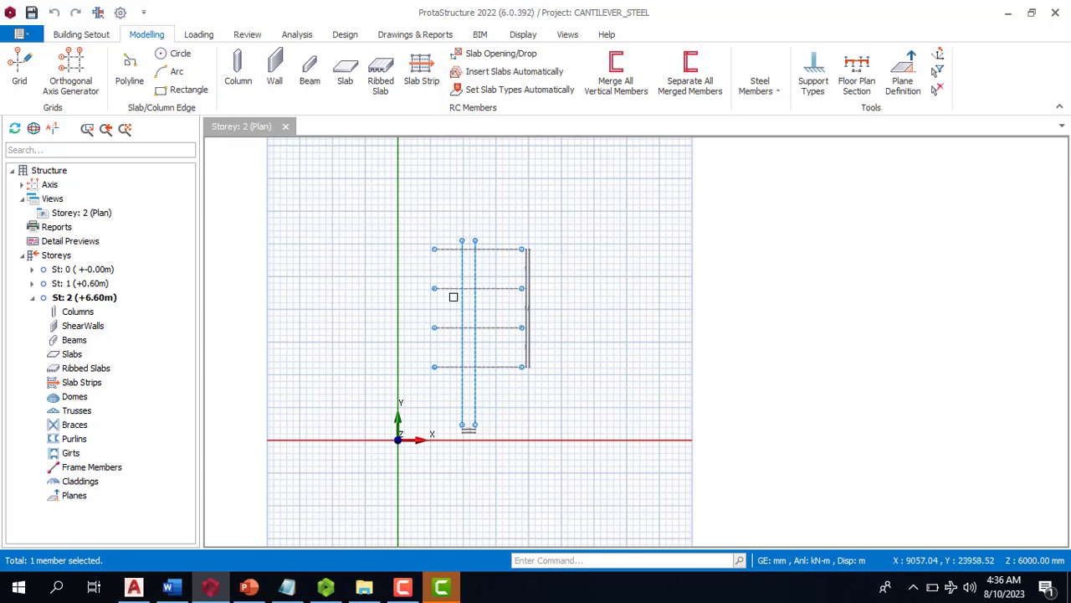
{"action": "scroll", "coordinate": [452, 296], "scroll_direction": "up", "scroll_amount": 1}
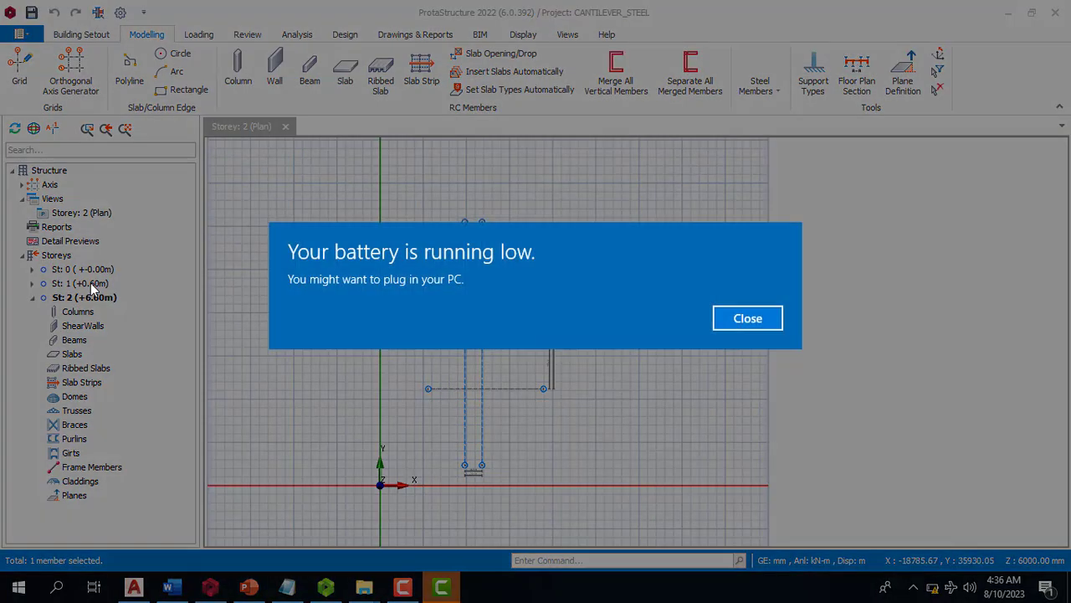
{"action": "left_click", "coordinate": [720, 320]}
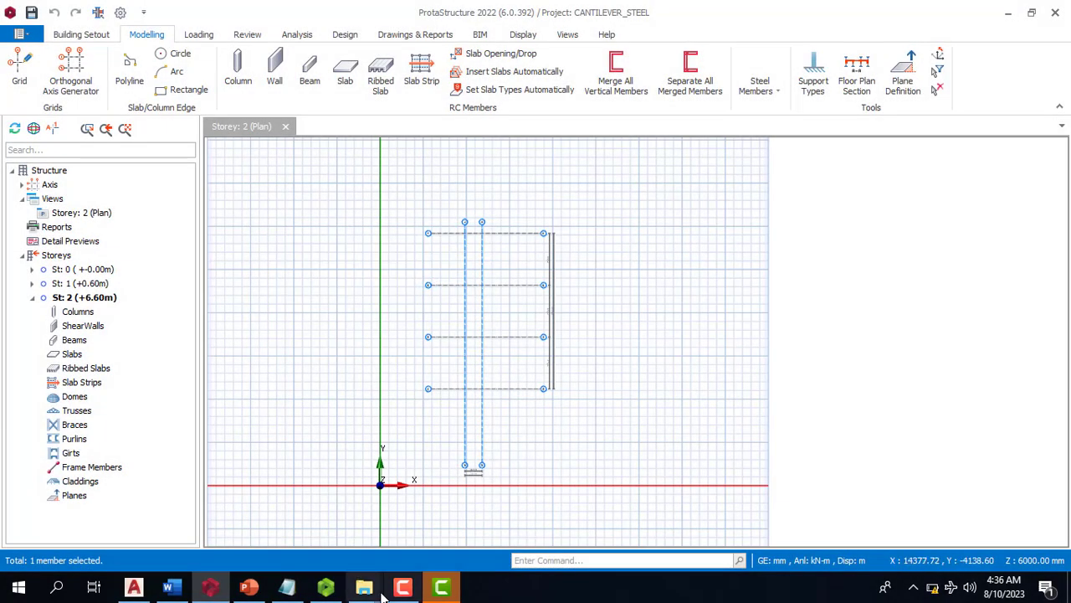
{"action": "left_click", "coordinate": [402, 588]}
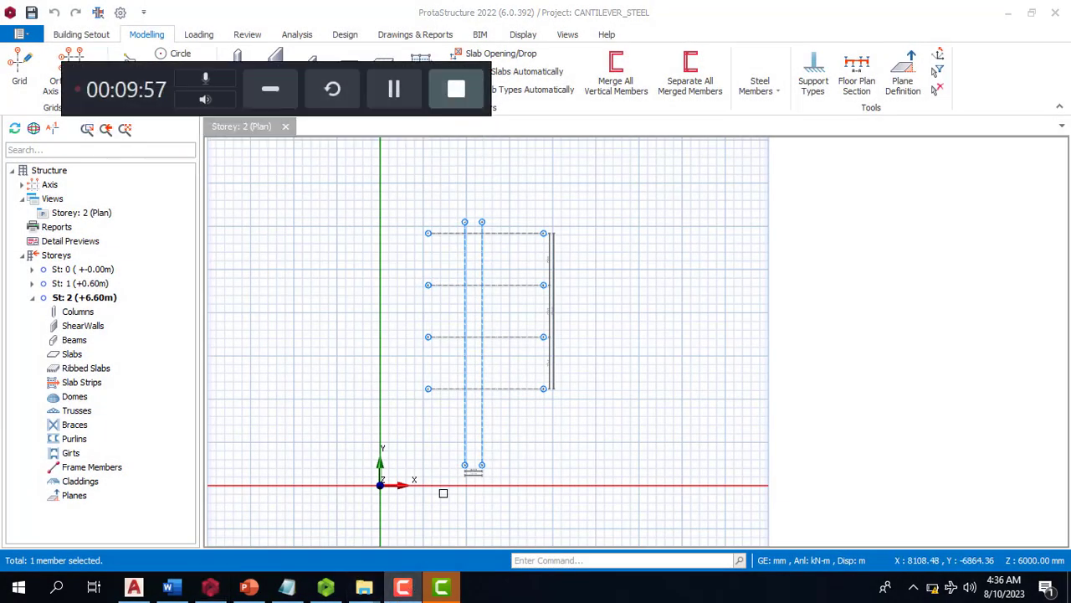
{"action": "left_click", "coordinate": [394, 89]}
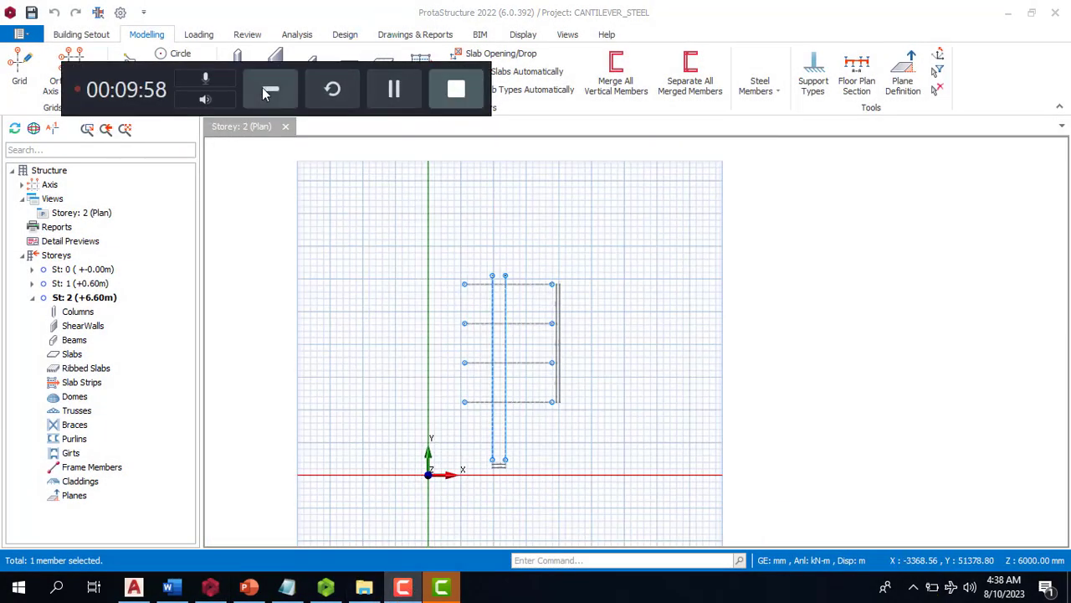
{"action": "left_click", "coordinate": [270, 91]}
{"action": "scroll", "coordinate": [493, 347], "scroll_direction": "up", "scroll_amount": 3}
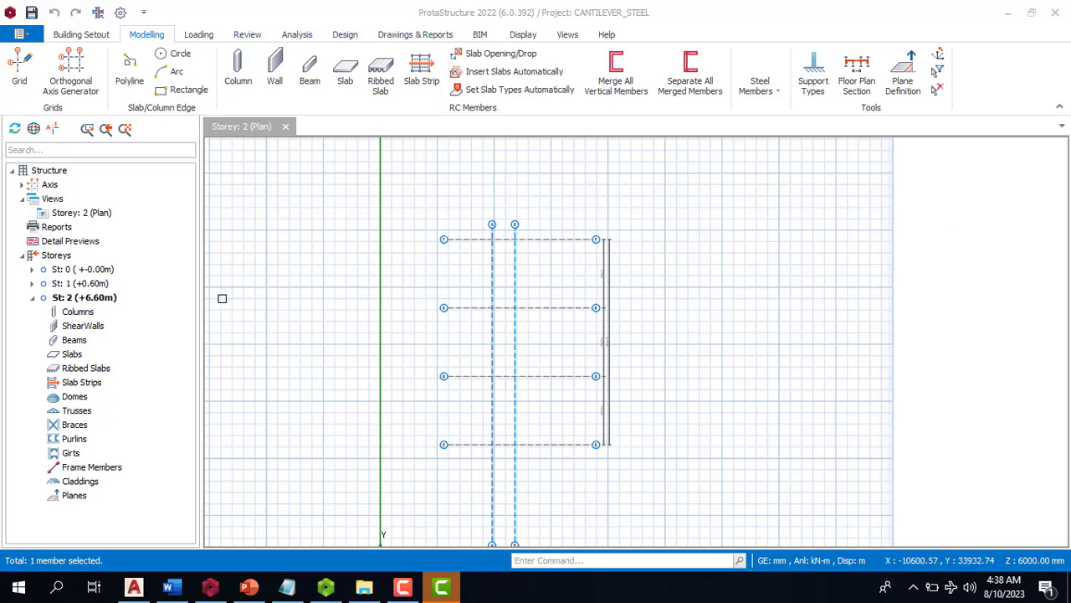
Step: Create a 3D Physical Model view of the structure alongside the storey 2 plan
{"action": "left_click", "coordinate": [55, 201]}
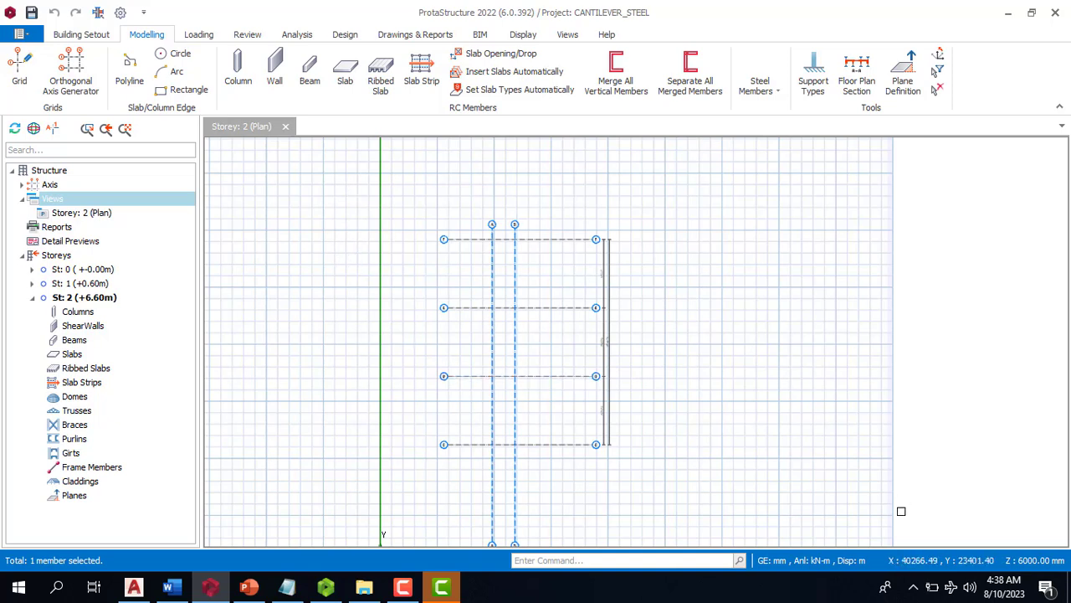
{"action": "right_click", "coordinate": [57, 205]}
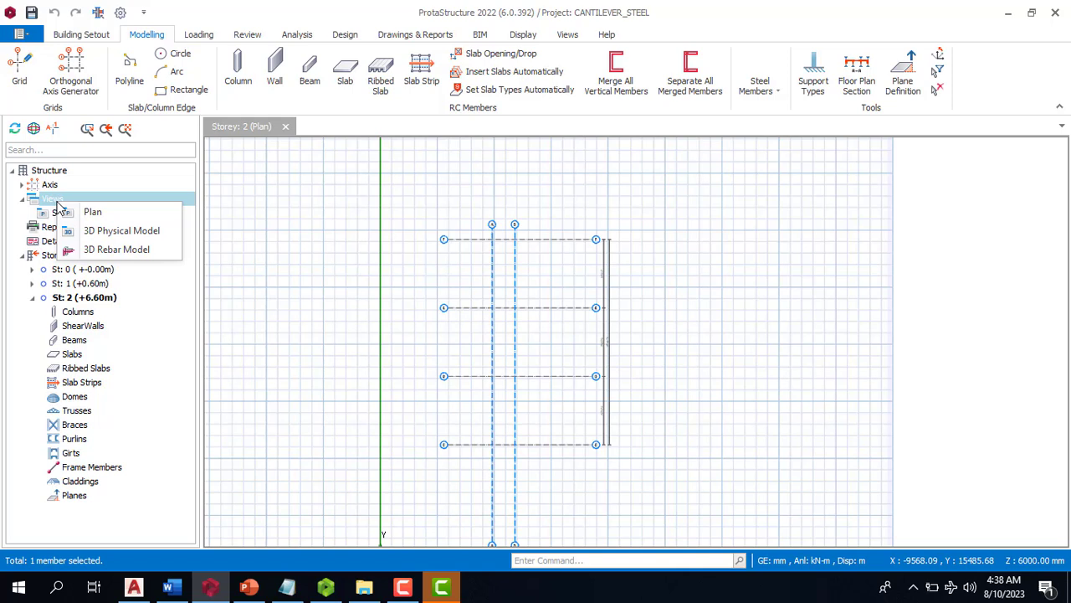
{"action": "left_click", "coordinate": [136, 237]}
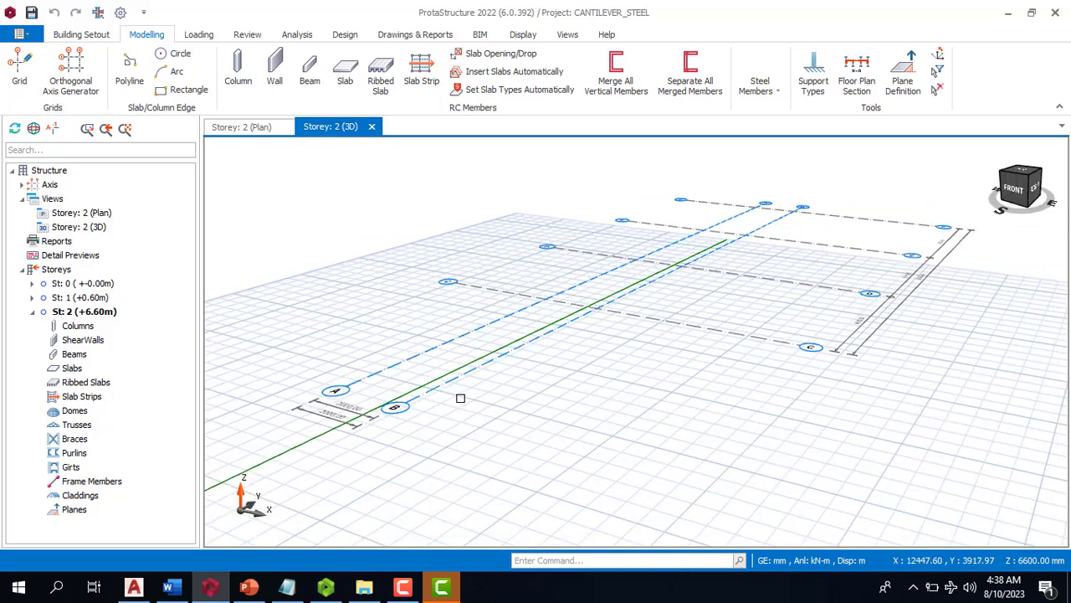
{"action": "left_click", "coordinate": [251, 130]}
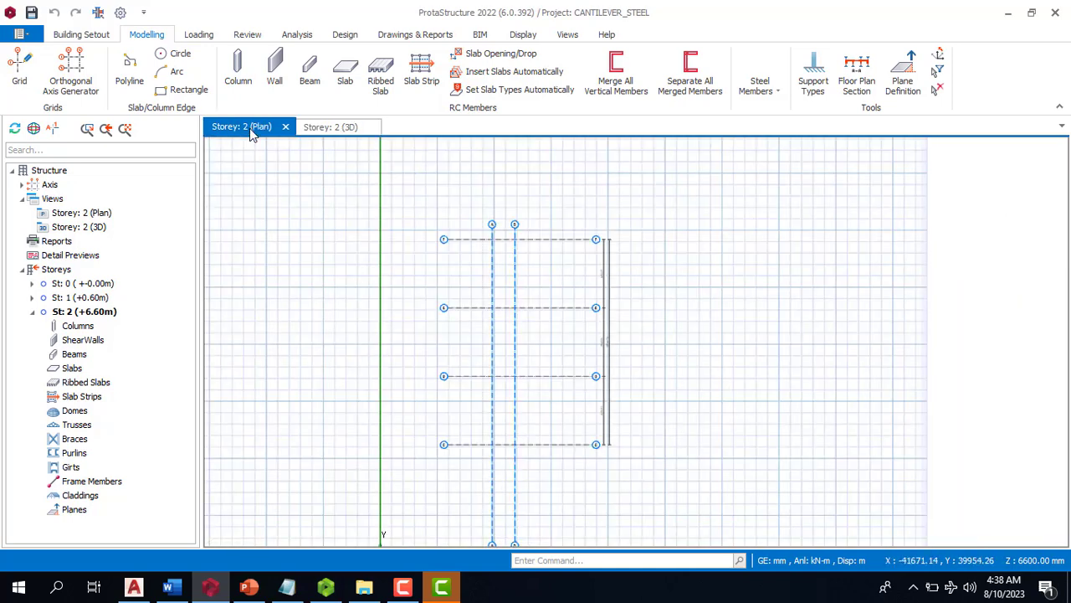
{"action": "left_click", "coordinate": [319, 136]}
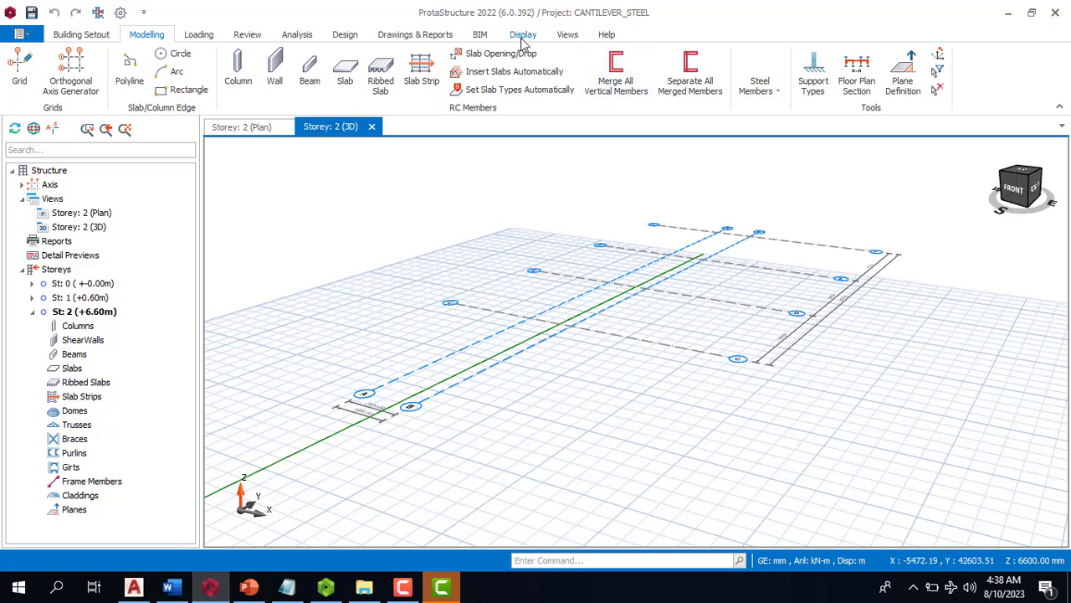
Step: Tile the storey 2 plan and 3D views vertically so both show side by side
{"action": "left_click", "coordinate": [567, 37]}
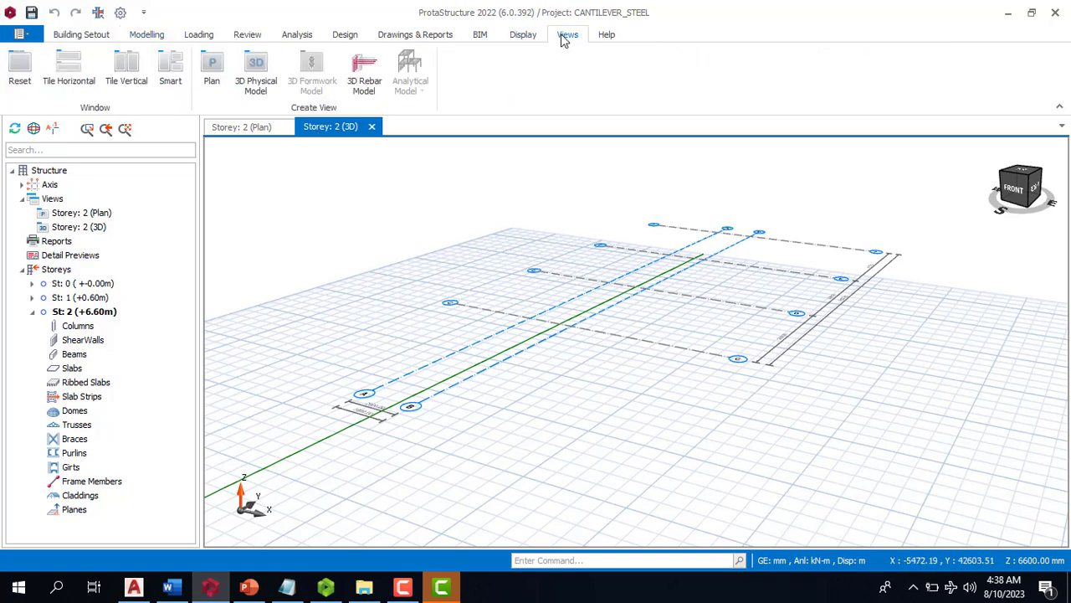
{"action": "left_click", "coordinate": [123, 78]}
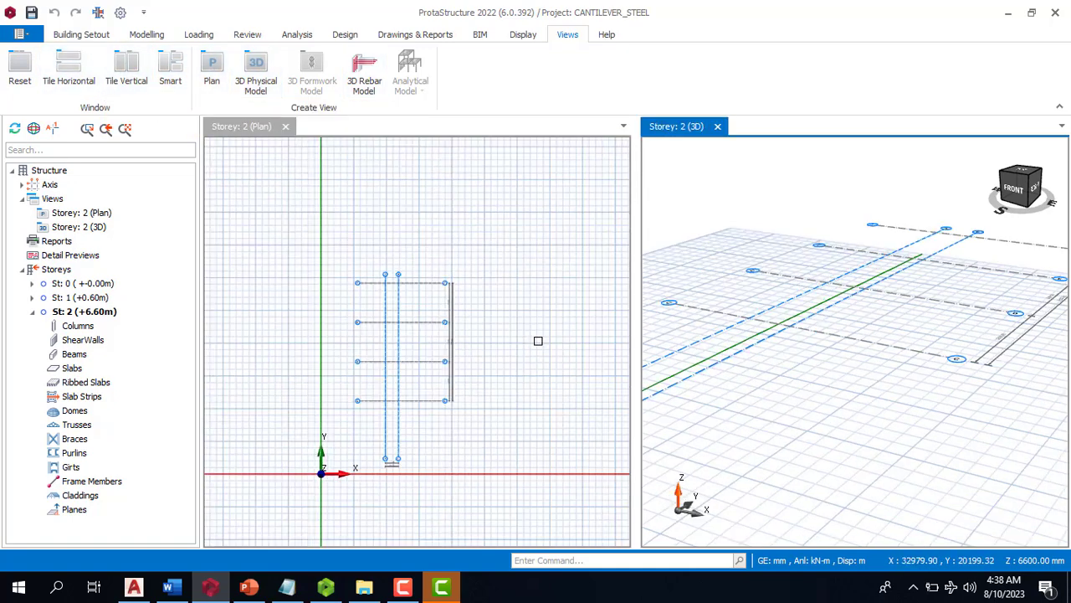
{"action": "scroll", "coordinate": [348, 372], "scroll_direction": "up", "scroll_amount": 1}
{"action": "scroll", "coordinate": [436, 314], "scroll_direction": "up", "scroll_amount": 1}
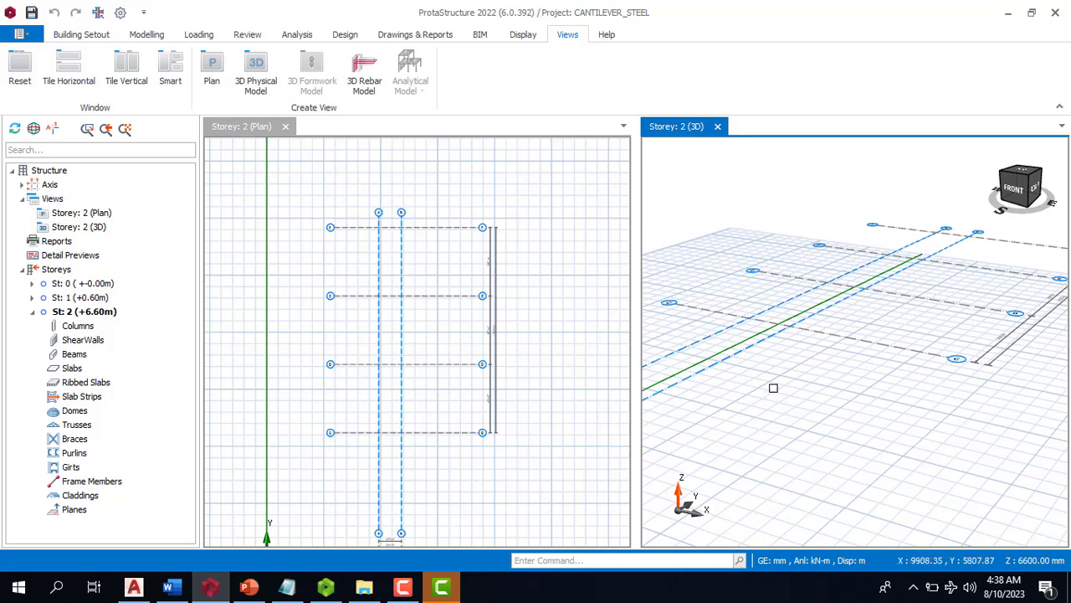
Step: Switch the plan view from storey 2 to storey 1 and make it the active view
{"action": "scroll", "coordinate": [777, 381], "scroll_direction": "down", "scroll_amount": 2}
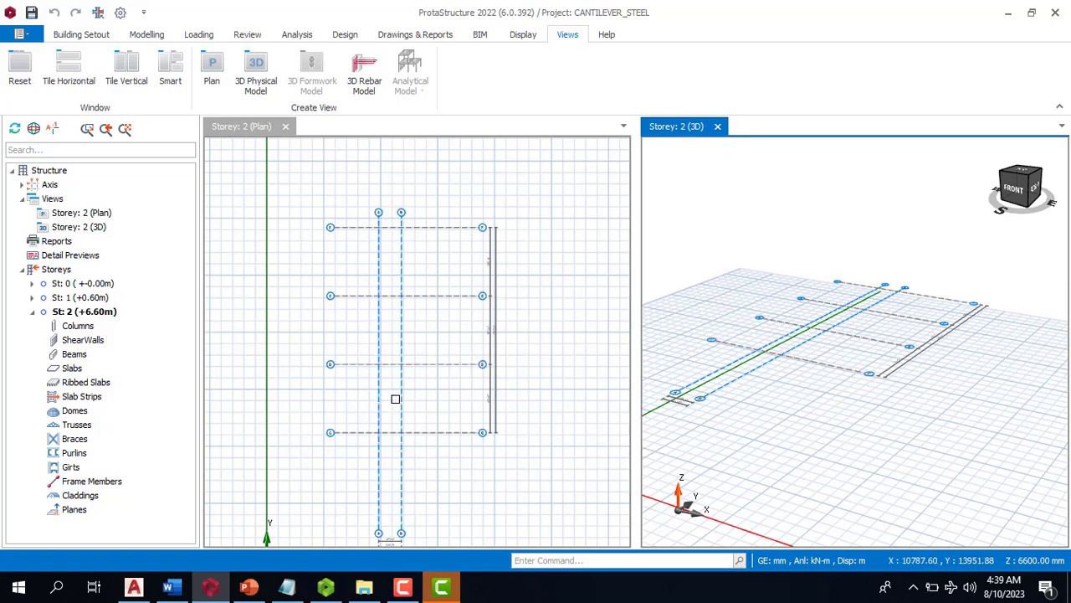
{"action": "left_click", "coordinate": [431, 186]}
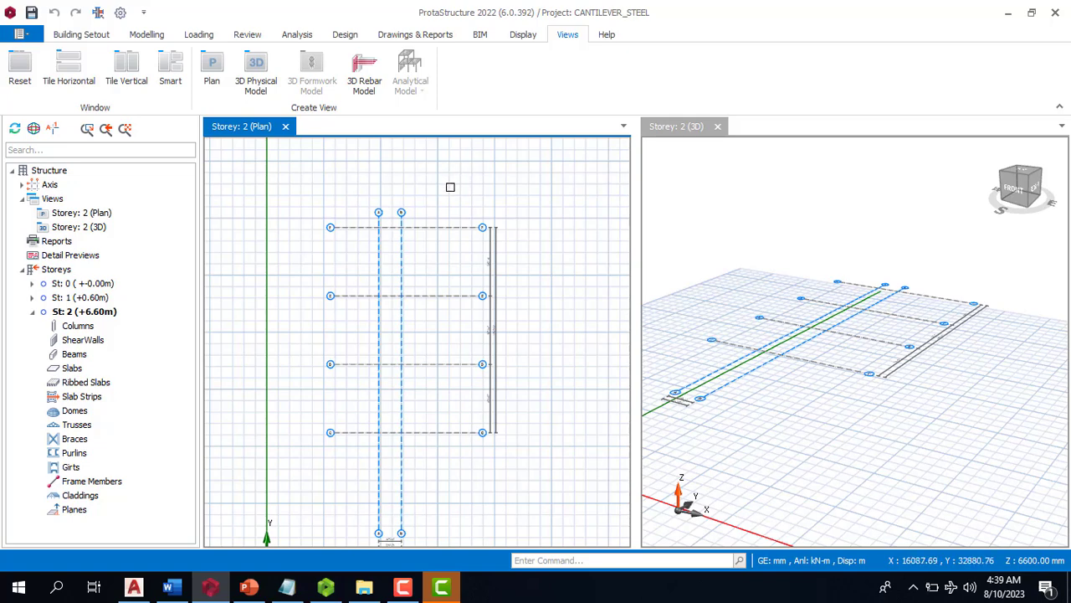
{"action": "left_click", "coordinate": [63, 298]}
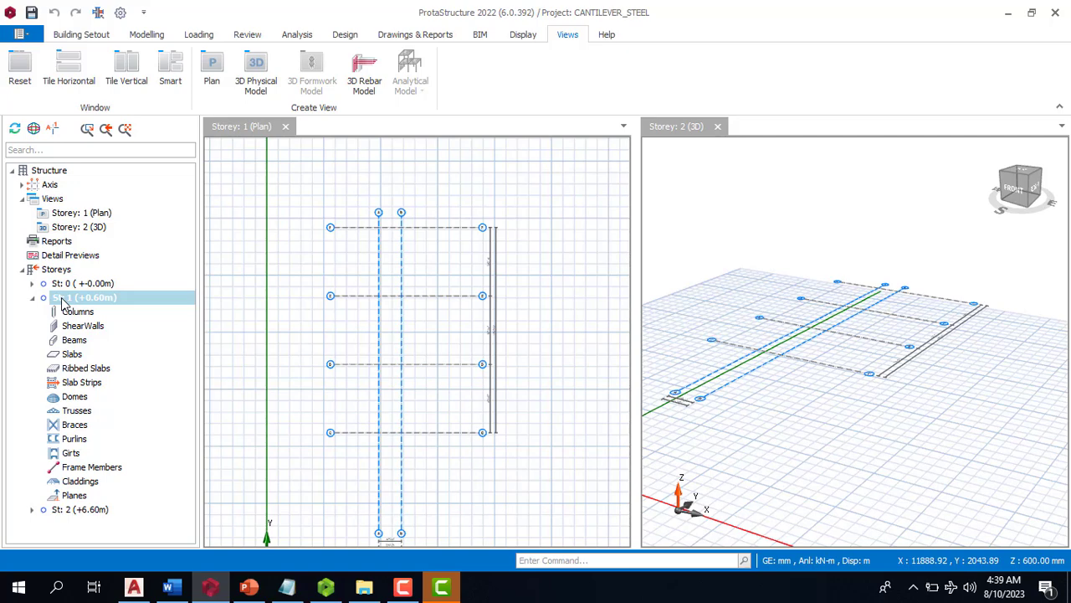
{"action": "left_click", "coordinate": [323, 191]}
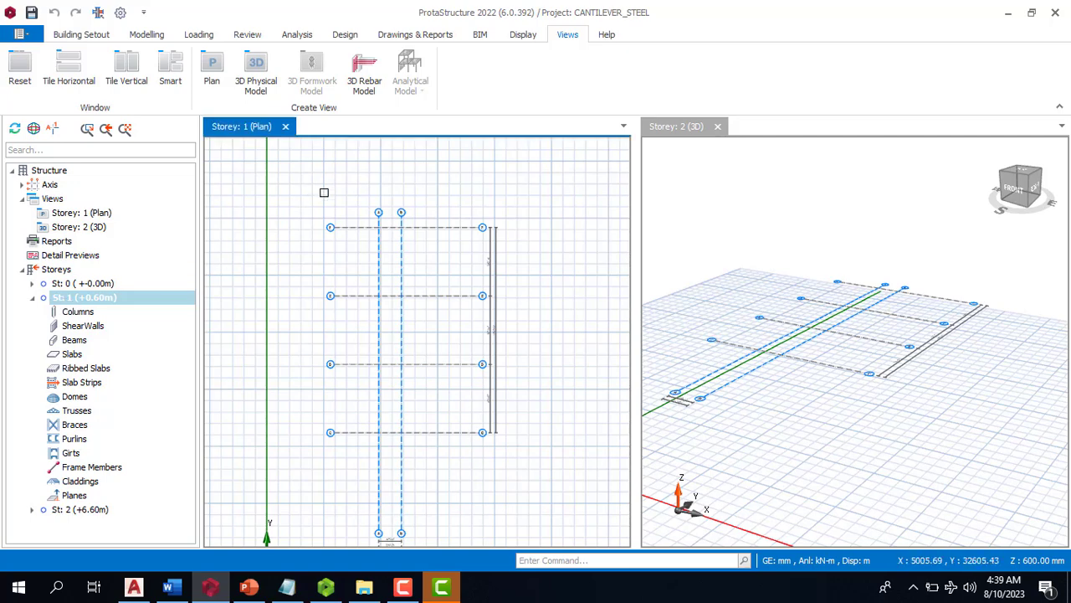
Step: Start an RC column for storey 1 with section dimensions b1 400 mm and b2 400 mm
{"action": "left_click", "coordinate": [146, 34]}
{"action": "left_click", "coordinate": [237, 67]}
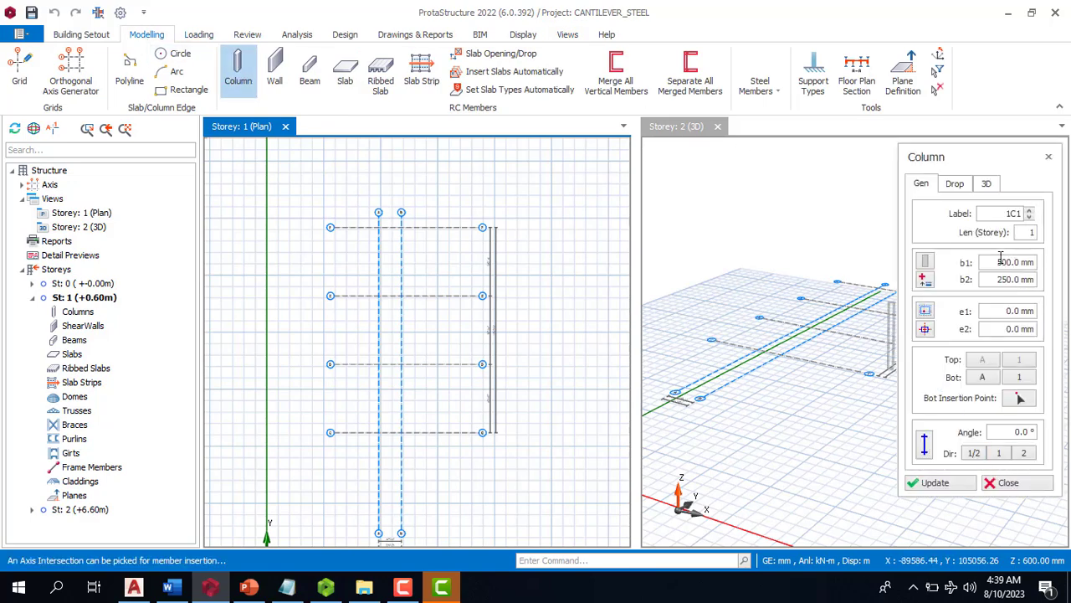
{"action": "double_click", "coordinate": [1007, 263]}
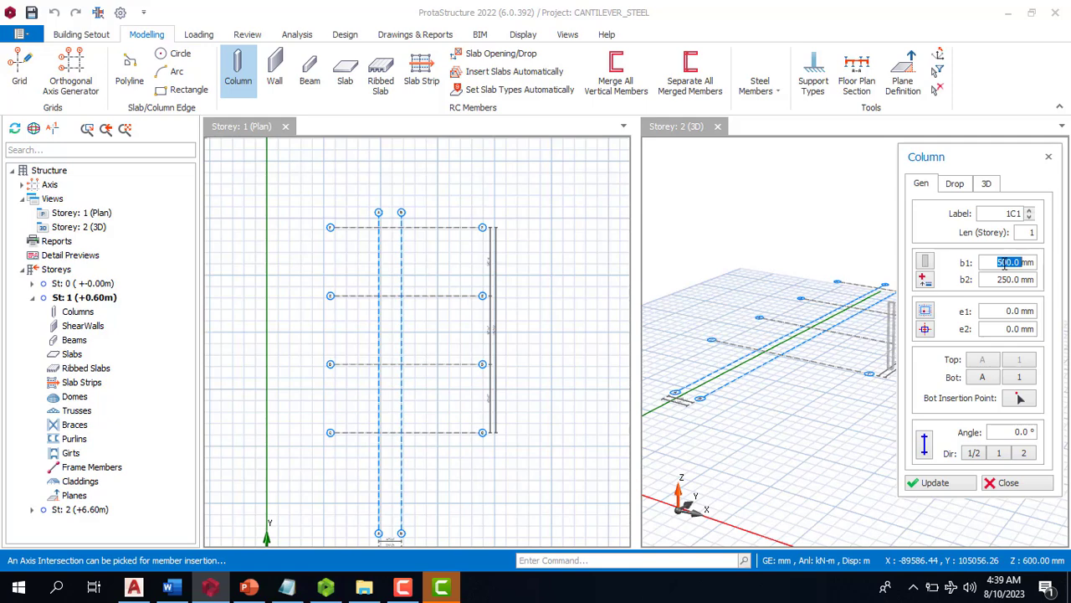
{"action": "type", "text": "40"}
{"action": "double_click", "coordinate": [1002, 279]}
{"action": "type", "text": "40"}
Step: Place 400 x 400 mm RC columns where axes F and E cross axes A and B
{"action": "scroll", "coordinate": [377, 243], "scroll_direction": "up", "scroll_amount": 5}
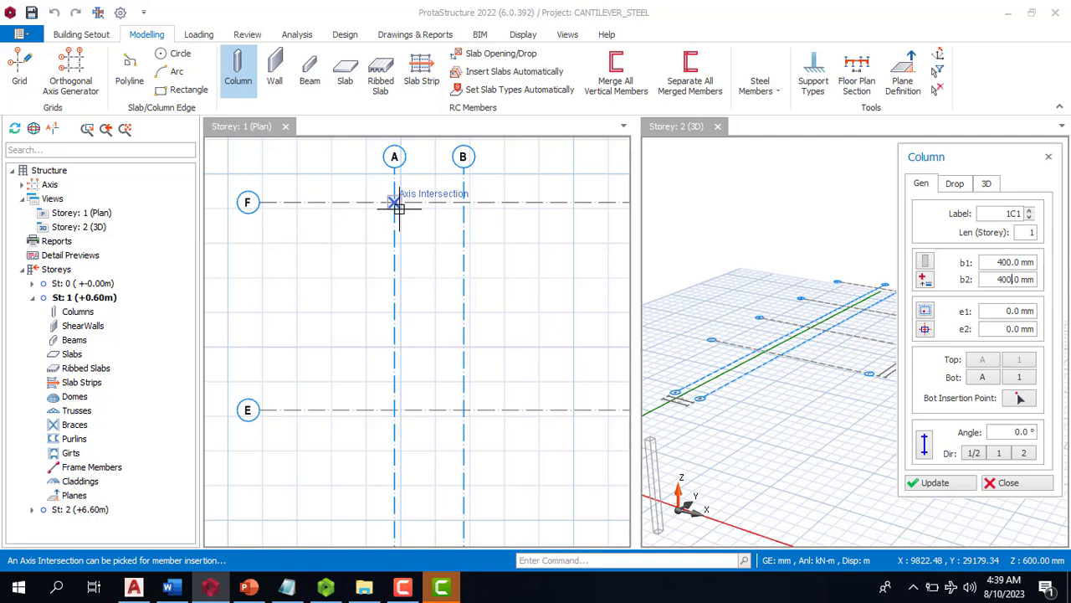
{"action": "left_click", "coordinate": [397, 205]}
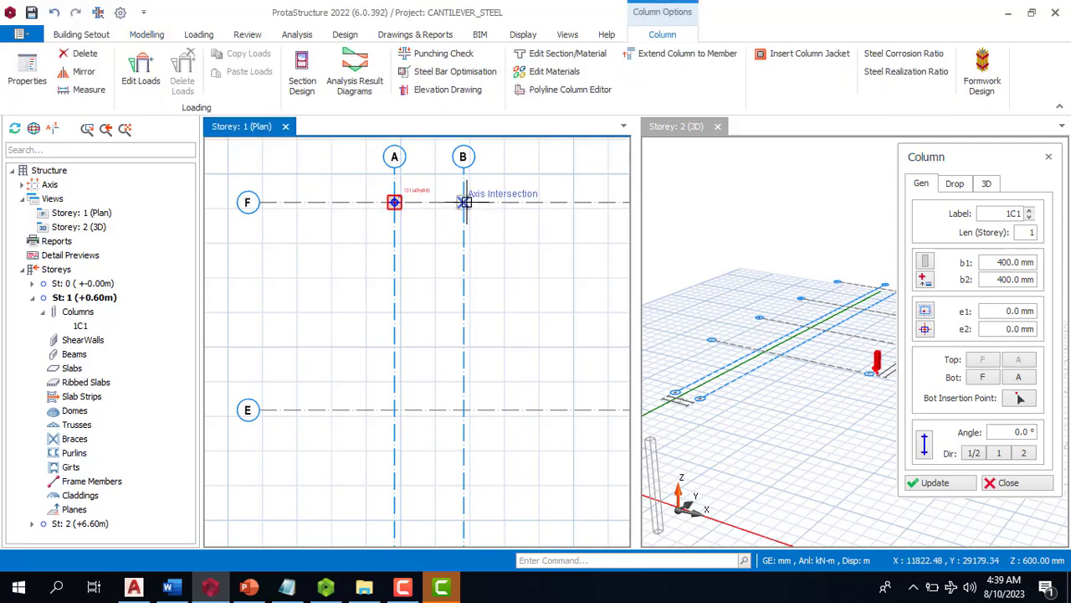
{"action": "left_click", "coordinate": [465, 201]}
{"action": "scroll", "coordinate": [478, 136], "scroll_direction": "down", "scroll_amount": 1}
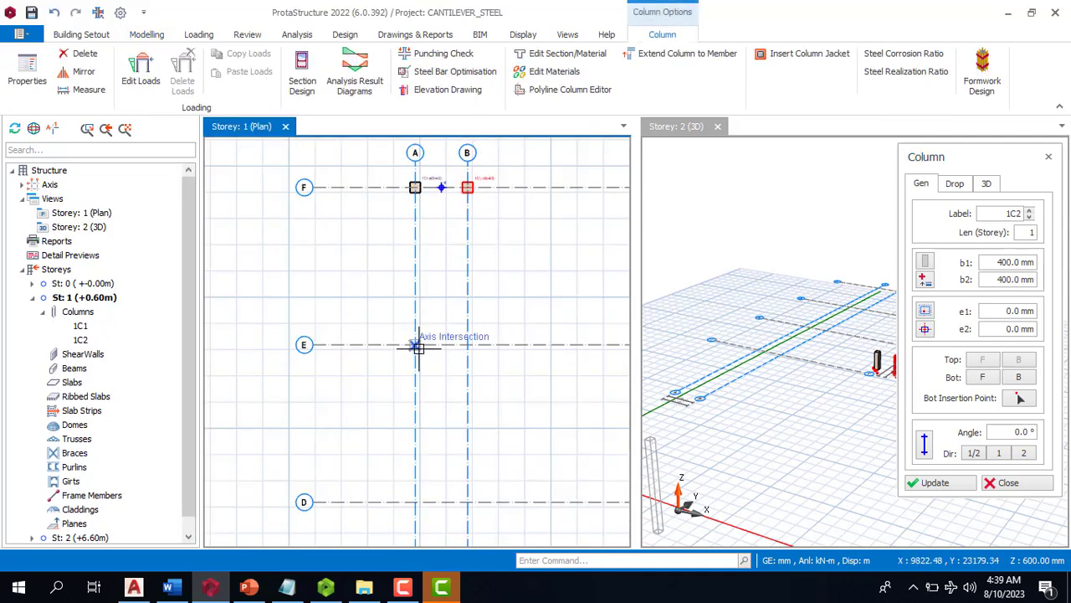
{"action": "left_click", "coordinate": [416, 344]}
{"action": "left_click", "coordinate": [467, 344]}
{"action": "scroll", "coordinate": [455, 271], "scroll_direction": "down", "scroll_amount": 1}
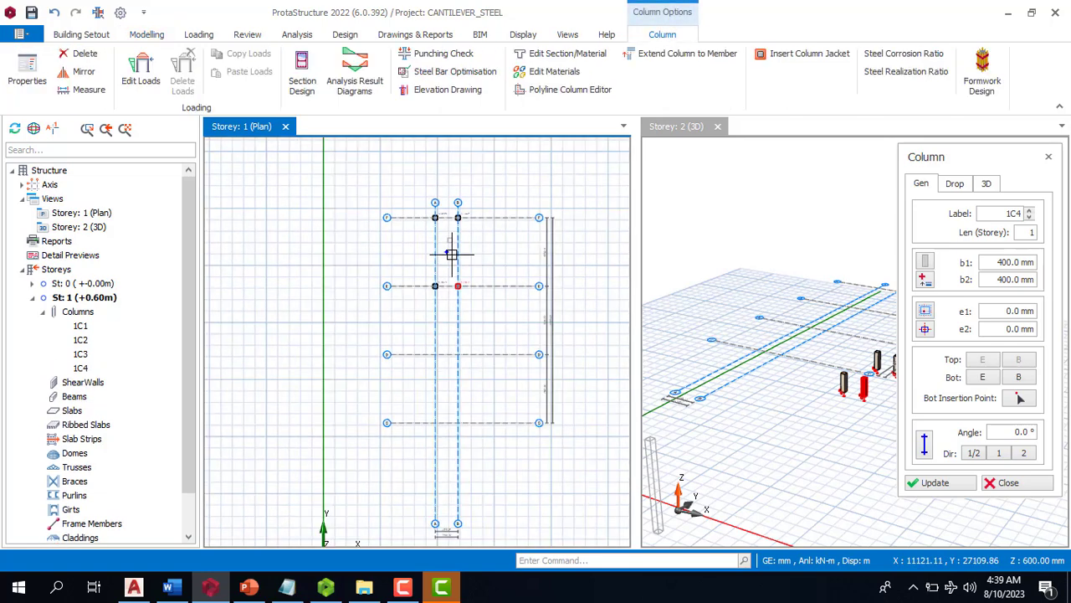
Step: Place 400 x 400 mm RC columns where axes D and C cross axes A and B, and end column placement
{"action": "scroll", "coordinate": [454, 366], "scroll_direction": "up", "scroll_amount": 2}
{"action": "left_click", "coordinate": [420, 335]}
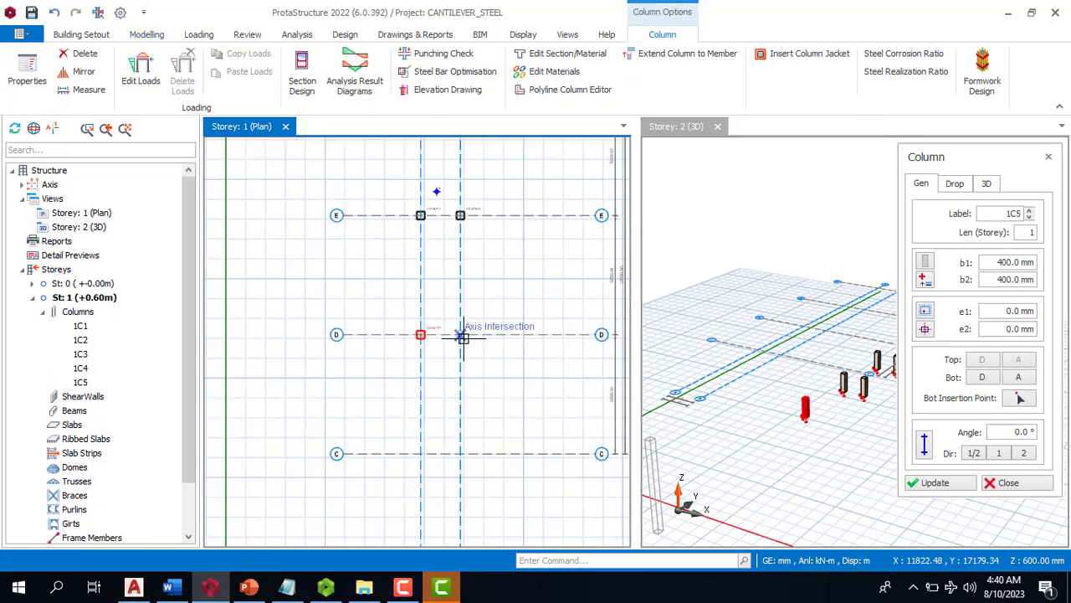
{"action": "left_click", "coordinate": [461, 335]}
{"action": "left_click", "coordinate": [420, 454]}
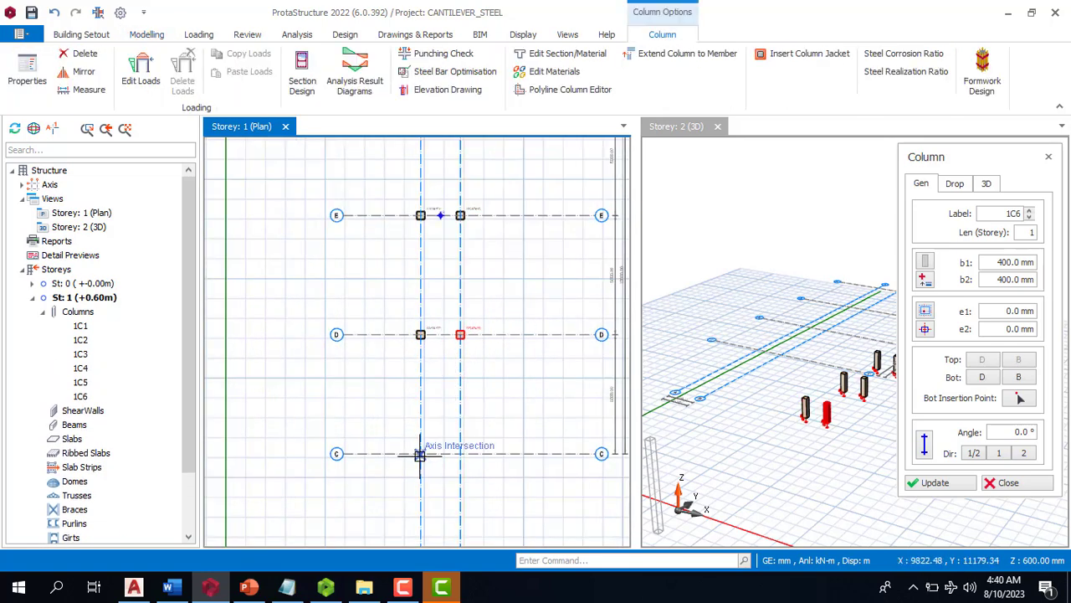
{"action": "left_click", "coordinate": [463, 454]}
{"action": "scroll", "coordinate": [437, 399], "scroll_direction": "down", "scroll_amount": 2}
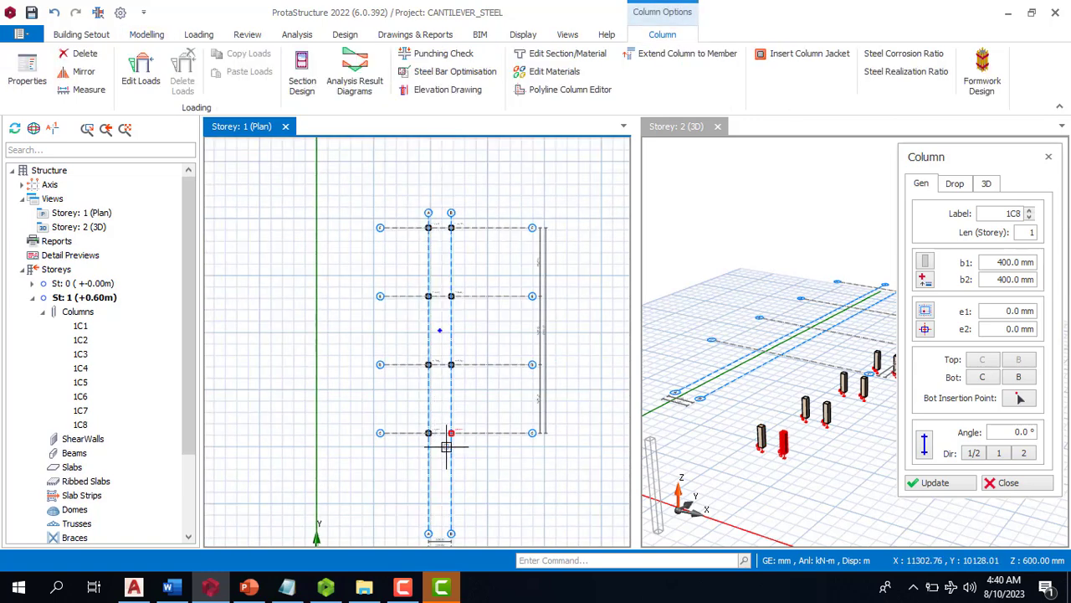
{"action": "scroll", "coordinate": [462, 410], "scroll_direction": "up", "scroll_amount": 1}
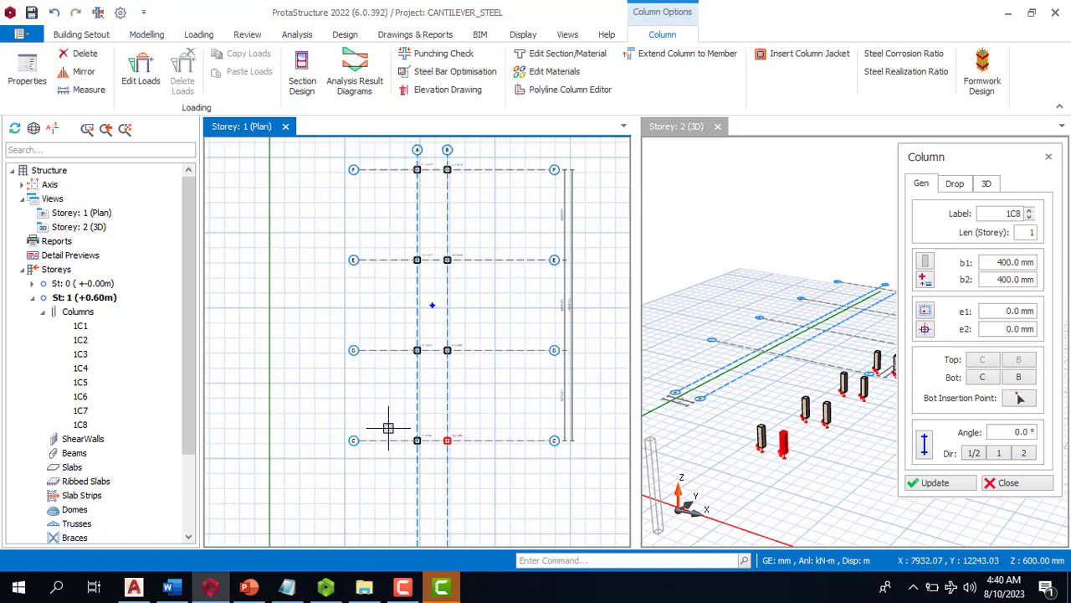
{"action": "scroll", "coordinate": [719, 425], "scroll_direction": "down", "scroll_amount": 2}
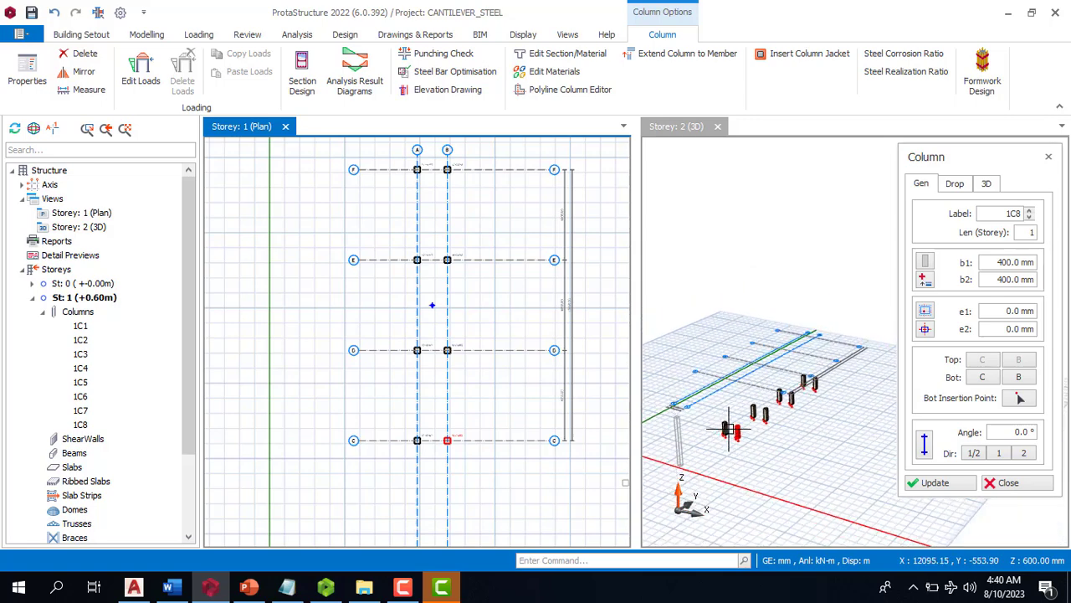
{"action": "scroll", "coordinate": [720, 441], "scroll_direction": "up", "scroll_amount": 1}
{"action": "scroll", "coordinate": [736, 431], "scroll_direction": "up", "scroll_amount": 1}
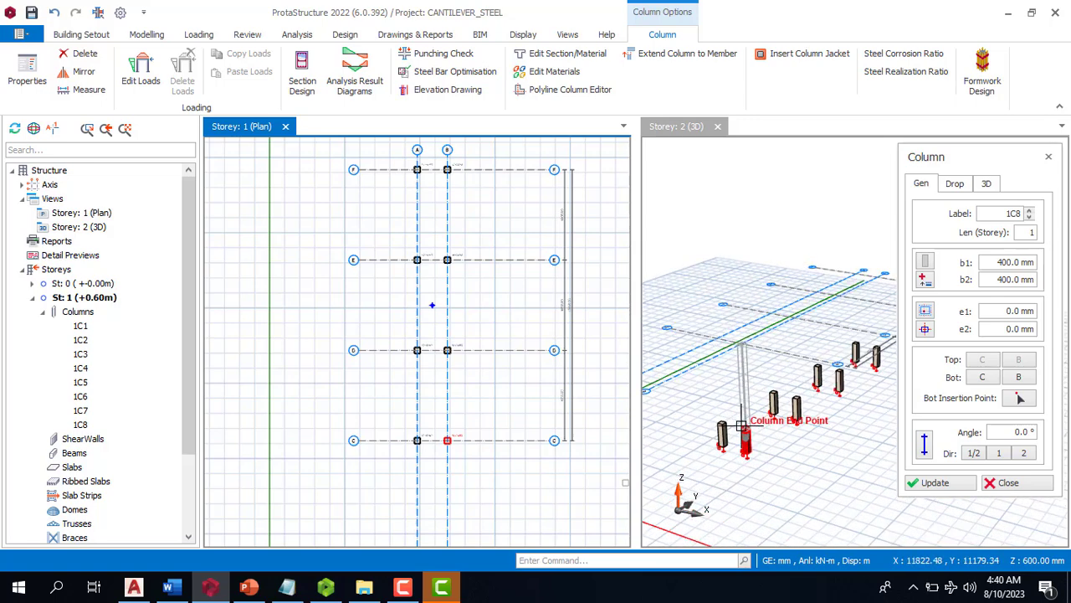
{"action": "key", "text": "Escape"}
Step: Start a steel column with the UC section UKC305X305X97 from the BS section database
{"action": "scroll", "coordinate": [443, 389], "scroll_direction": "down", "scroll_amount": 2}
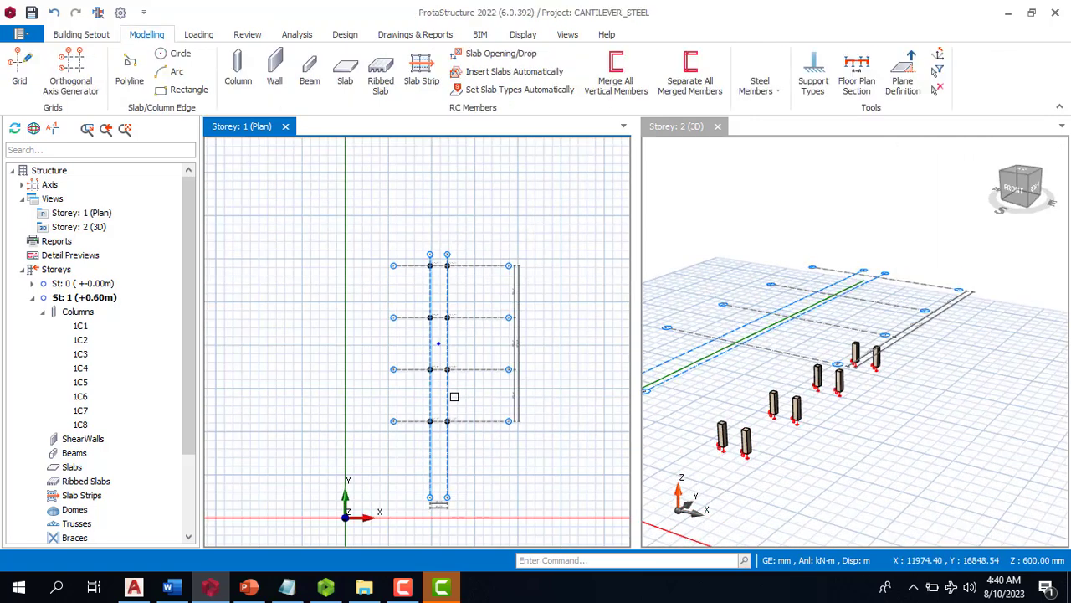
{"action": "scroll", "coordinate": [456, 368], "scroll_direction": "up", "scroll_amount": 2}
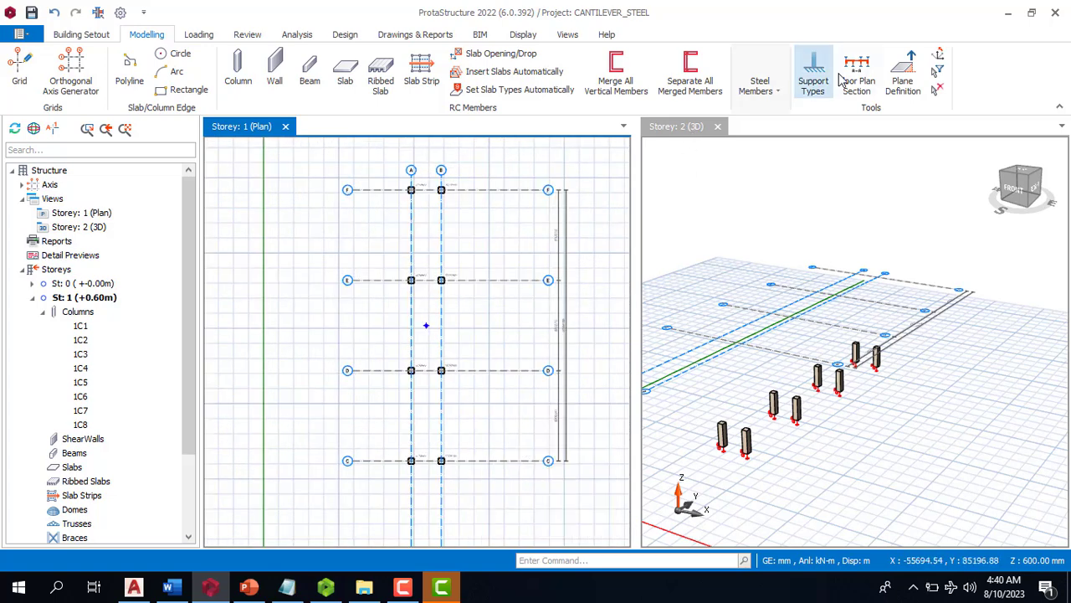
{"action": "left_click", "coordinate": [762, 90]}
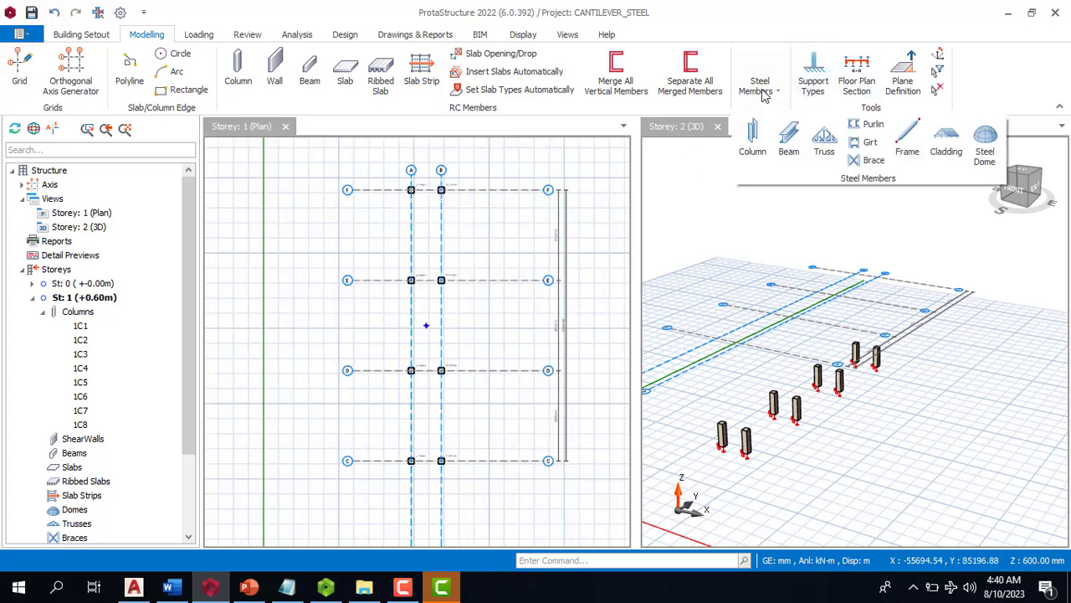
{"action": "left_click", "coordinate": [752, 141]}
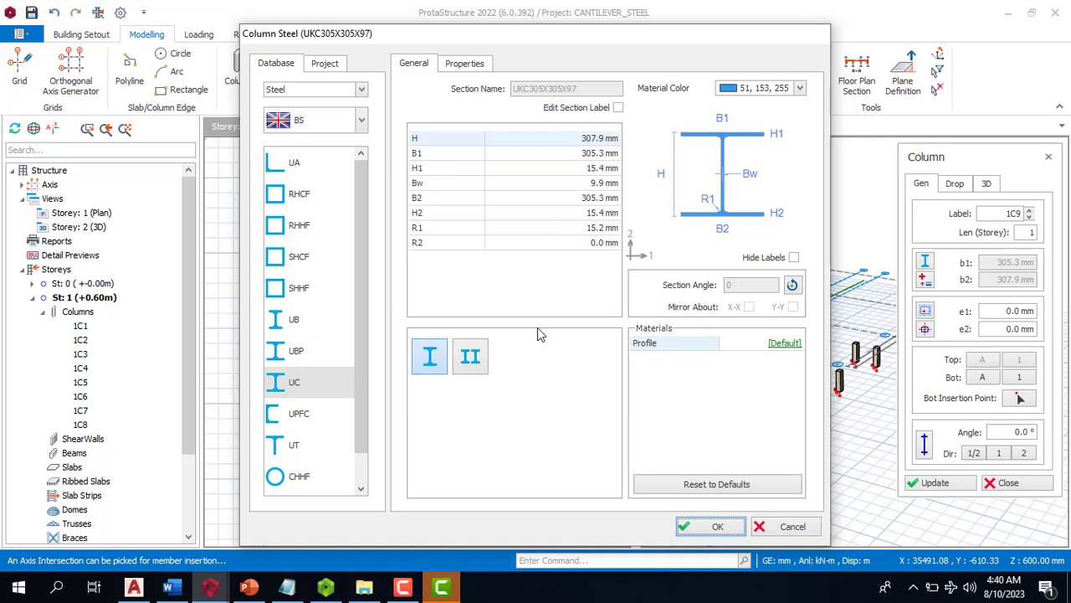
{"action": "left_click", "coordinate": [712, 527]}
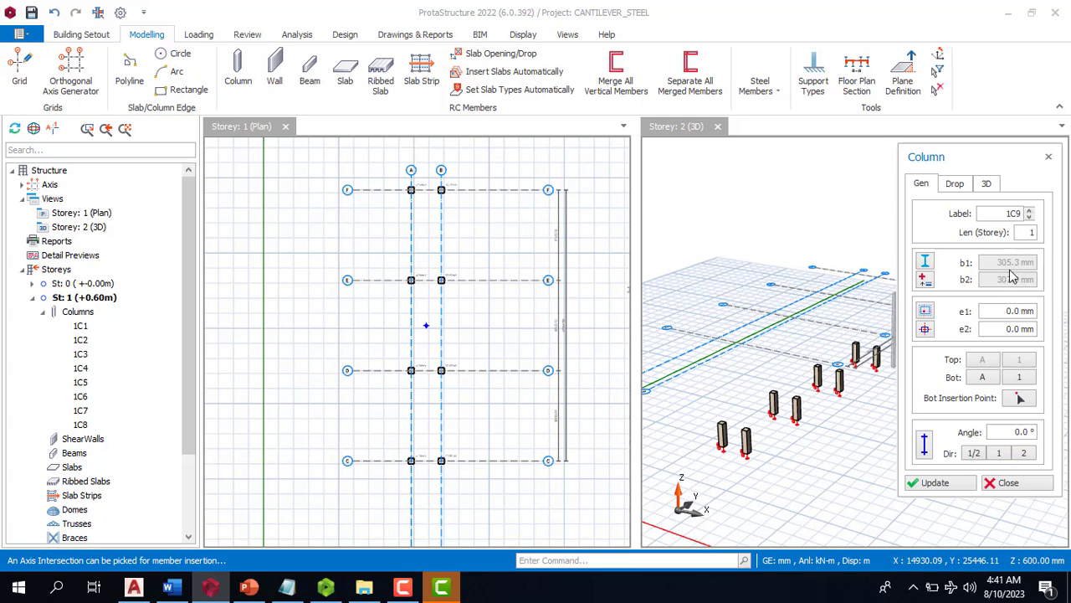
{"action": "left_click", "coordinate": [926, 263]}
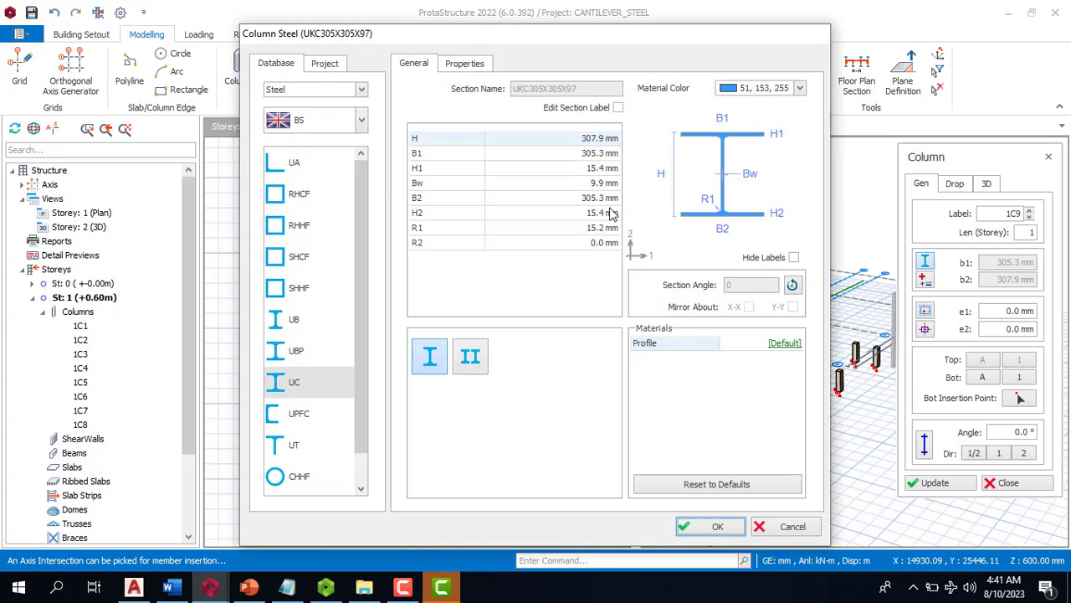
{"action": "left_click", "coordinate": [328, 388]}
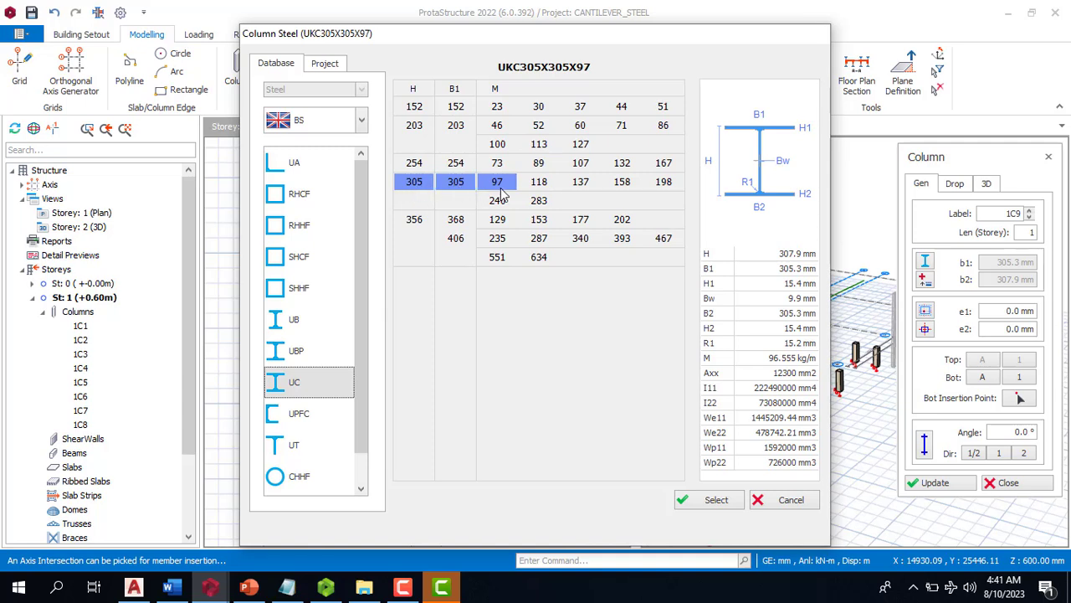
{"action": "left_click", "coordinate": [716, 500]}
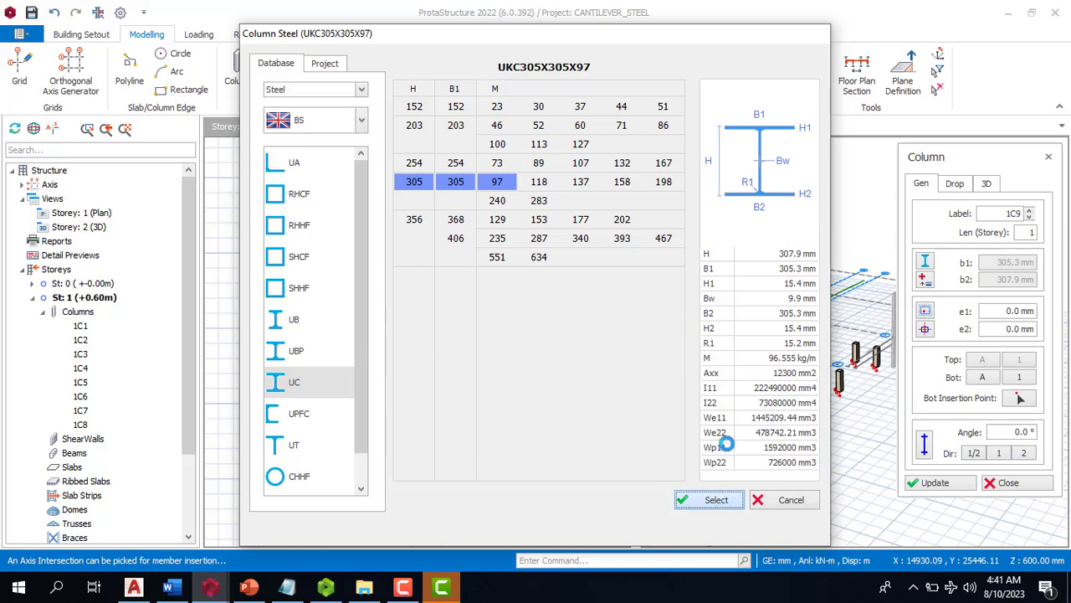
{"action": "left_click", "coordinate": [718, 527]}
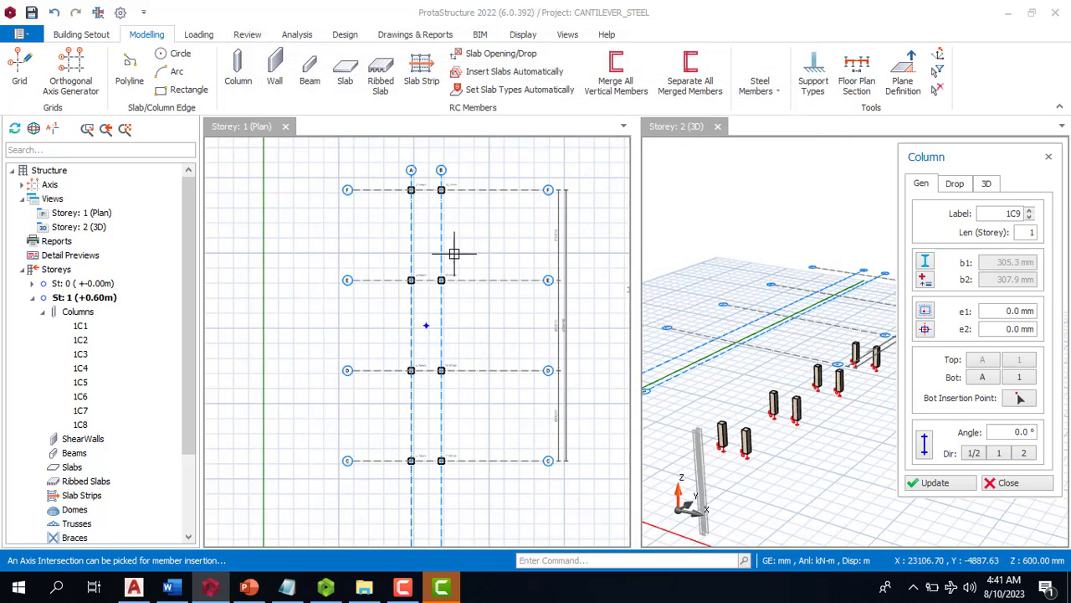
Step: Place UKC305X305X97 steel columns over the RC columns on axes F and E at axes A and B
{"action": "scroll", "coordinate": [352, 224], "scroll_direction": "up", "scroll_amount": 5}
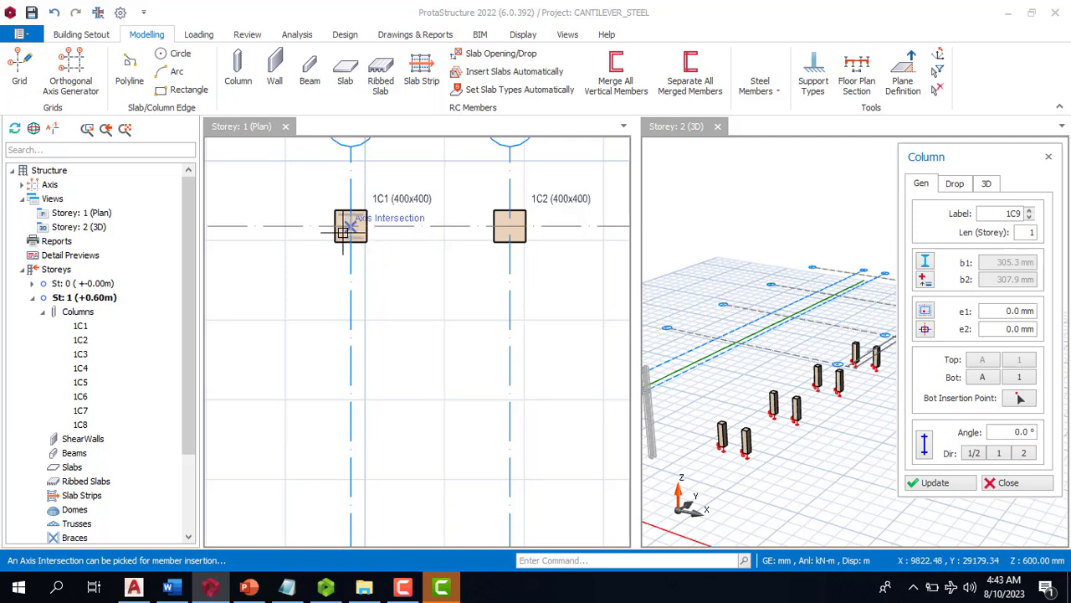
{"action": "left_click", "coordinate": [370, 197]}
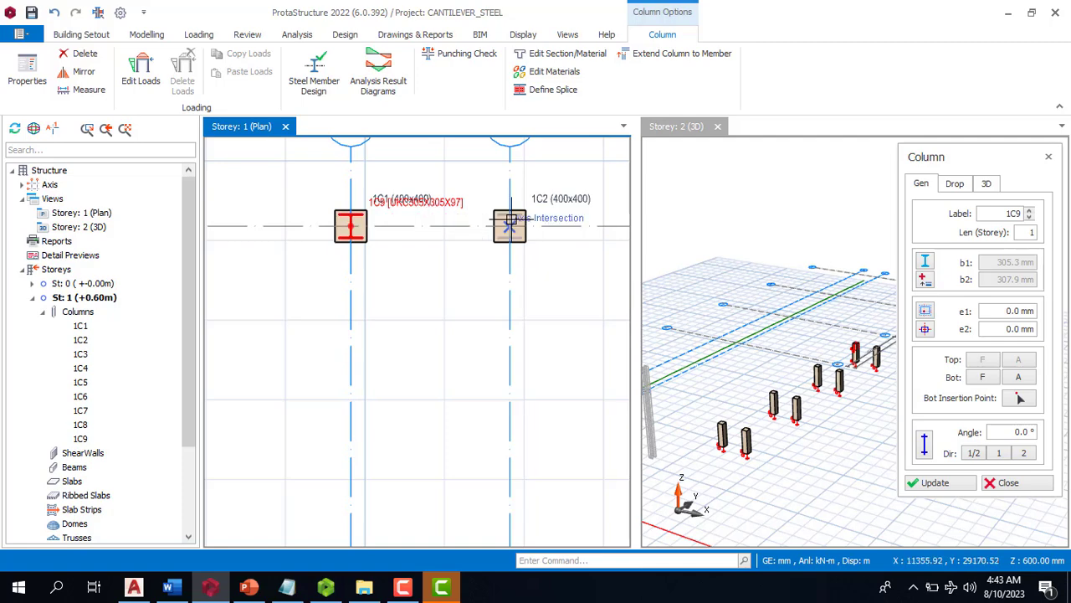
{"action": "left_click", "coordinate": [509, 219]}
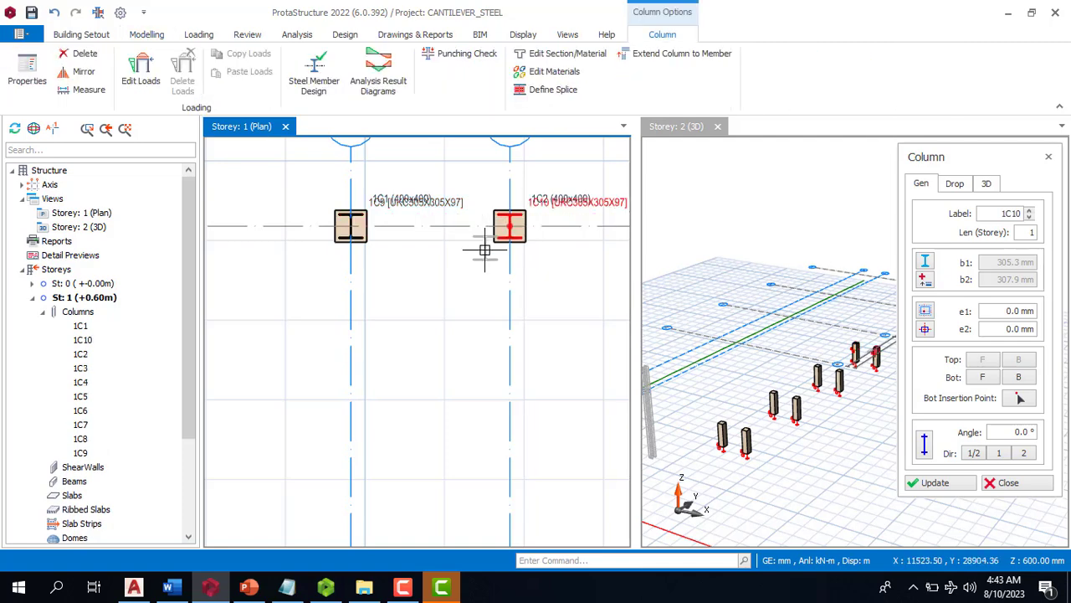
{"action": "scroll", "coordinate": [484, 219], "scroll_direction": "down", "scroll_amount": 6}
{"action": "scroll", "coordinate": [468, 313], "scroll_direction": "up", "scroll_amount": 4}
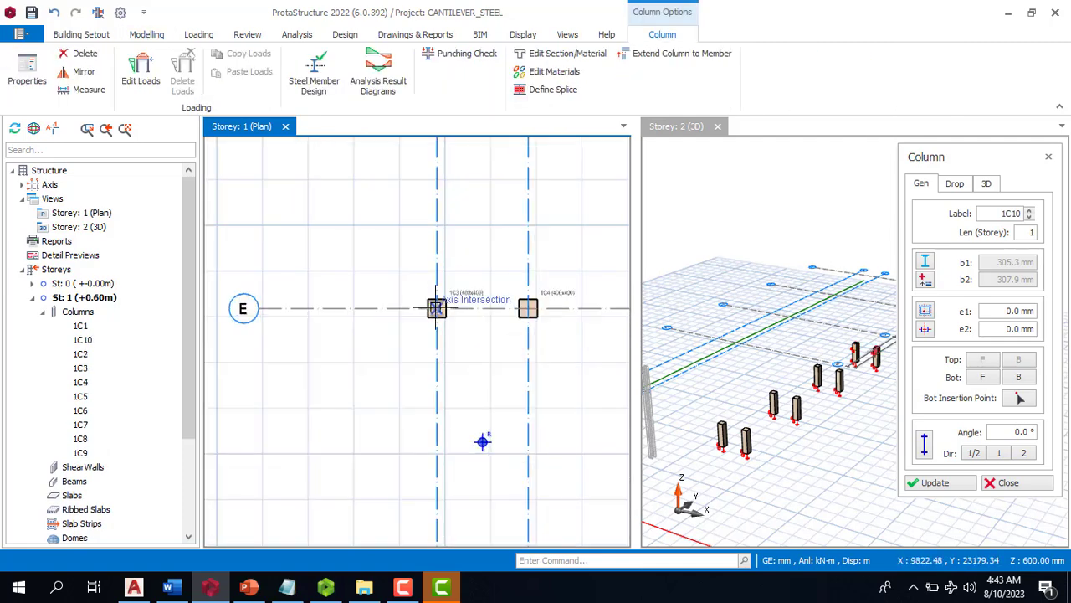
{"action": "left_click", "coordinate": [436, 308]}
{"action": "left_click", "coordinate": [527, 307]}
Step: Place UKC305X305X97 steel columns over the two RC columns on axis D, and end column placement
{"action": "scroll", "coordinate": [512, 265], "scroll_direction": "down", "scroll_amount": 1}
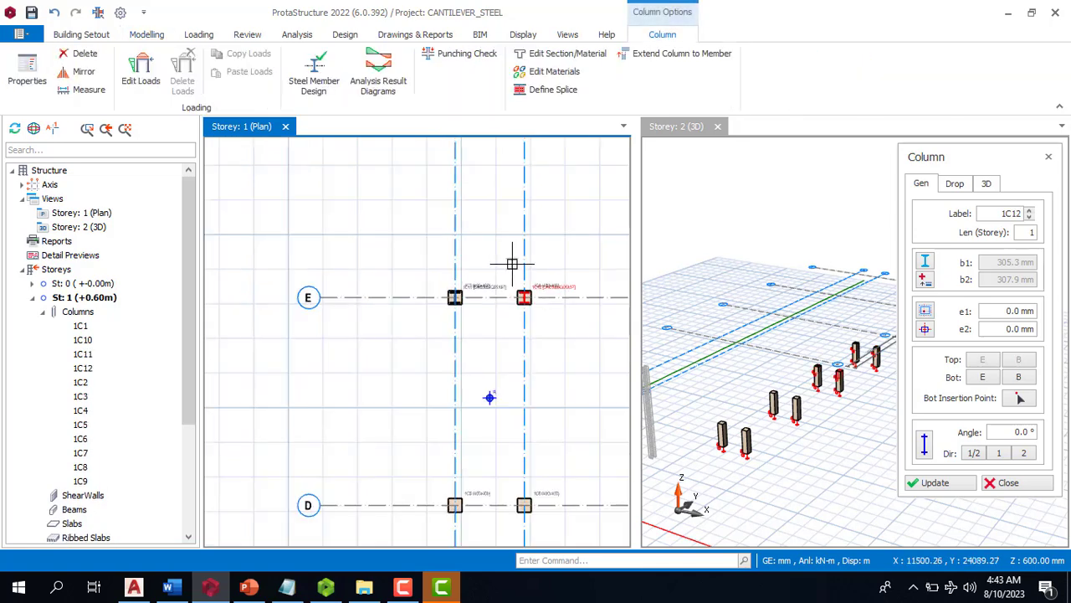
{"action": "scroll", "coordinate": [512, 264], "scroll_direction": "down", "scroll_amount": 1}
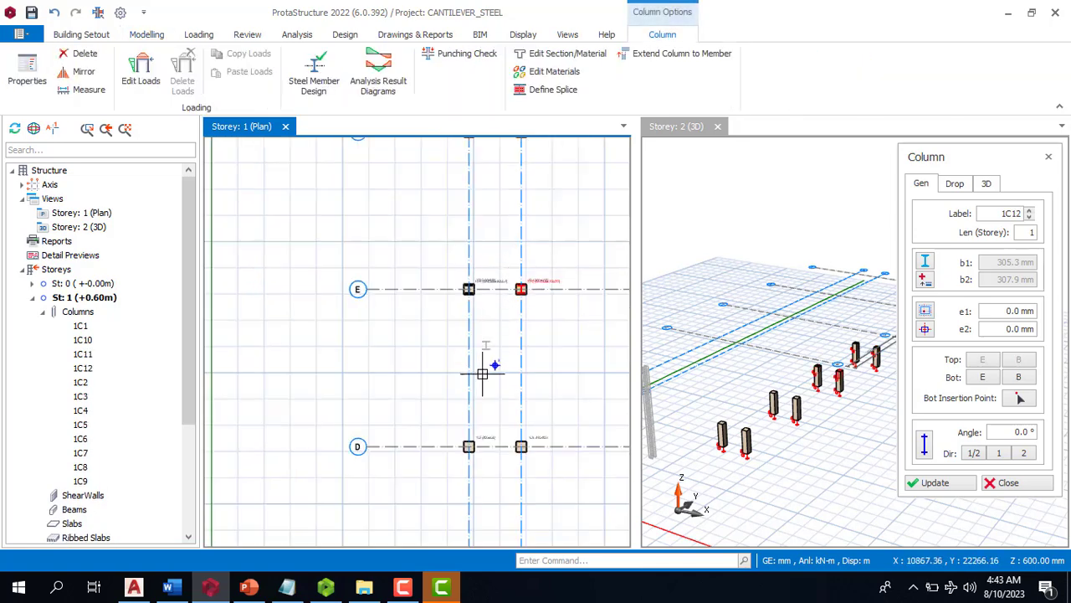
{"action": "left_click", "coordinate": [511, 435]}
{"action": "scroll", "coordinate": [521, 443], "scroll_direction": "up", "scroll_amount": 2}
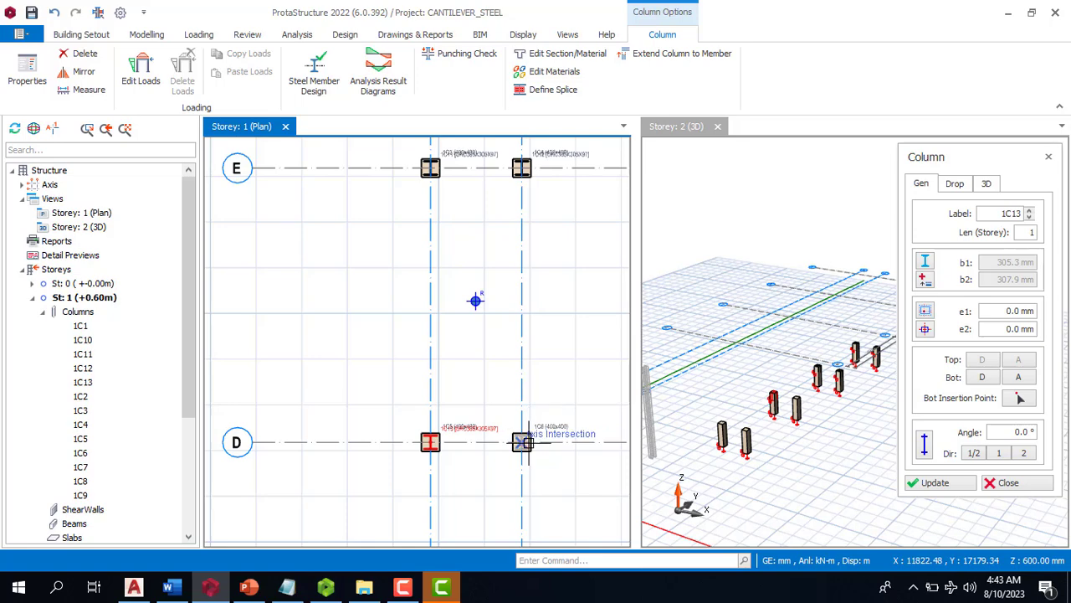
{"action": "left_click", "coordinate": [525, 442]}
{"action": "scroll", "coordinate": [422, 311], "scroll_direction": "down", "scroll_amount": 2}
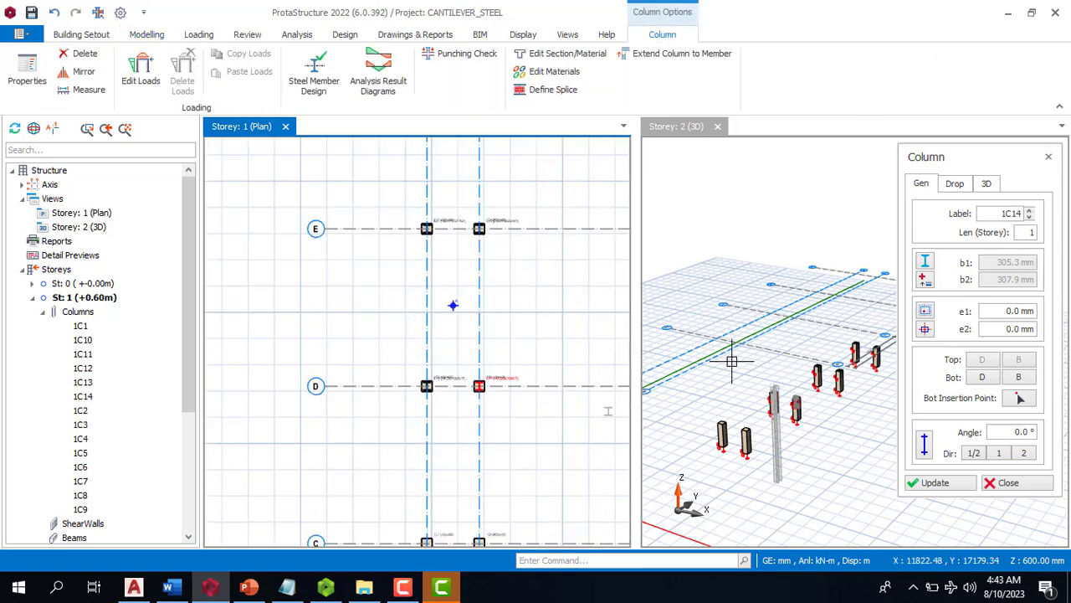
{"action": "scroll", "coordinate": [732, 362], "scroll_direction": "down", "scroll_amount": 5}
{"action": "scroll", "coordinate": [754, 377], "scroll_direction": "up", "scroll_amount": 4}
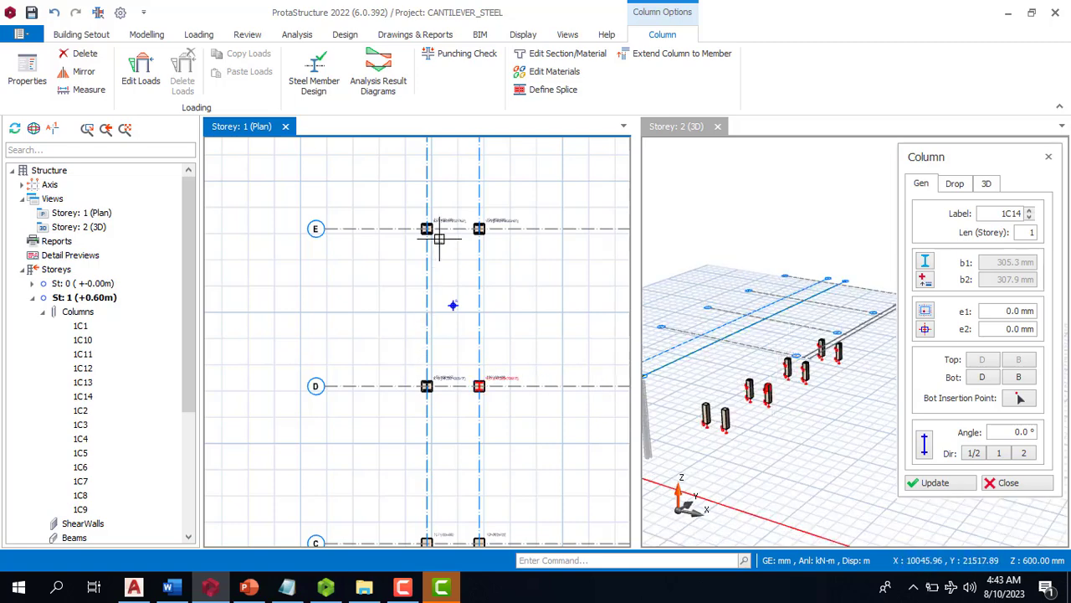
{"action": "scroll", "coordinate": [440, 241], "scroll_direction": "up", "scroll_amount": 4}
{"action": "scroll", "coordinate": [431, 312], "scroll_direction": "down", "scroll_amount": 3}
{"action": "key", "text": "Escape"}
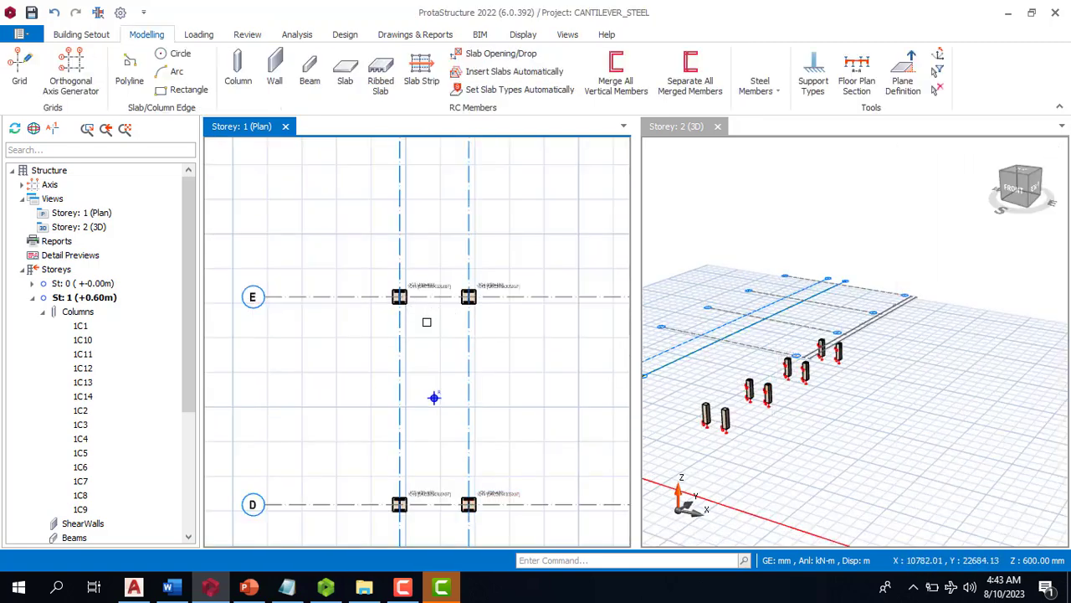
Step: Delete the storey 1 steel column where axes E and A cross, and undo the mistaken deletion of the RC columns on axis E
{"action": "scroll", "coordinate": [426, 322], "scroll_direction": "up", "scroll_amount": 3}
{"action": "left_click", "coordinate": [442, 265]}
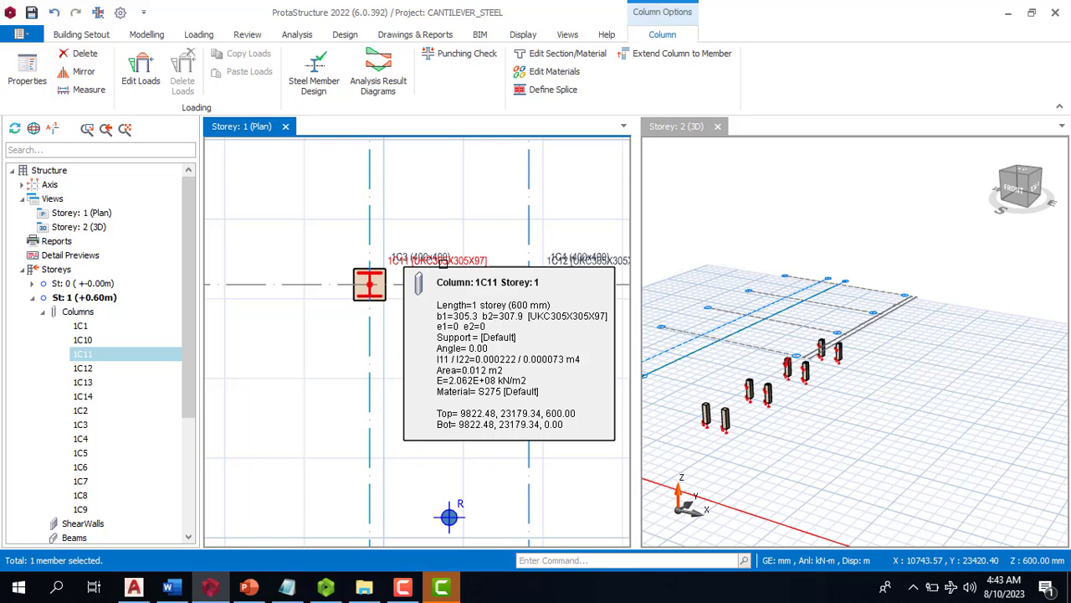
{"action": "key", "text": "Delete"}
{"action": "left_click", "coordinate": [572, 260]}
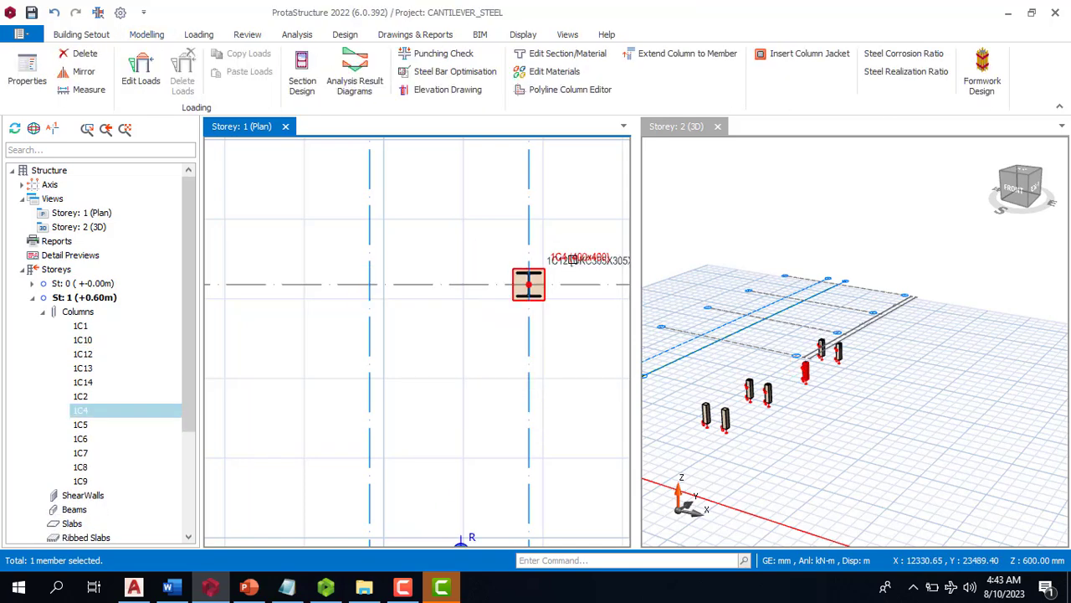
{"action": "key", "text": "Delete"}
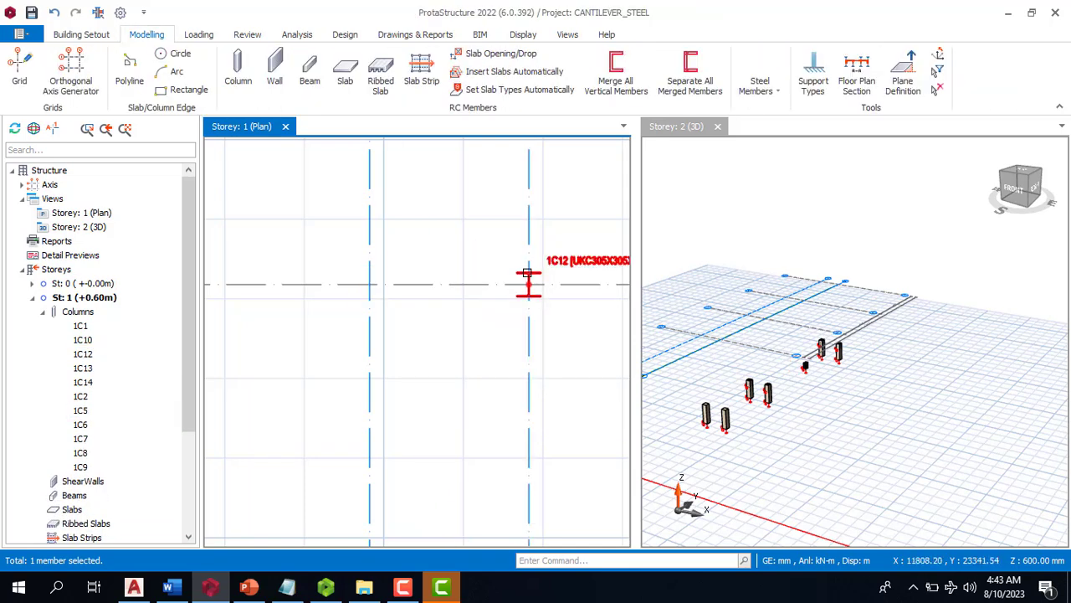
{"action": "key", "text": "ctrl+z"}
{"action": "key", "text": "ctrl+z"}
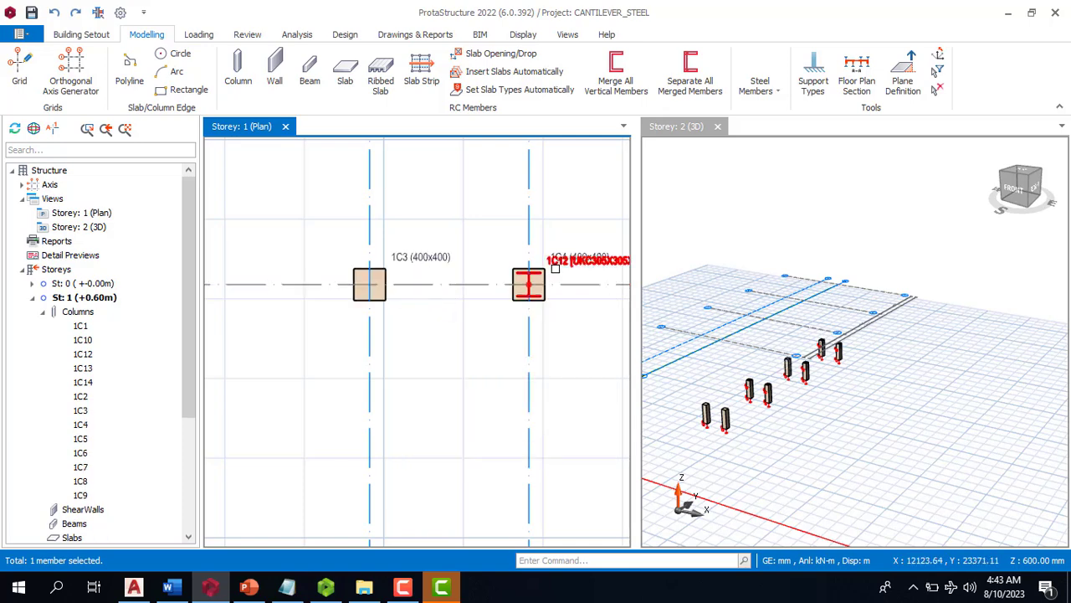
Step: Delete the storey 1 steel column where axes E and B cross, keeping the RC column
{"action": "scroll", "coordinate": [554, 268], "scroll_direction": "up", "scroll_amount": 2}
{"action": "scroll", "coordinate": [461, 276], "scroll_direction": "down", "scroll_amount": 3}
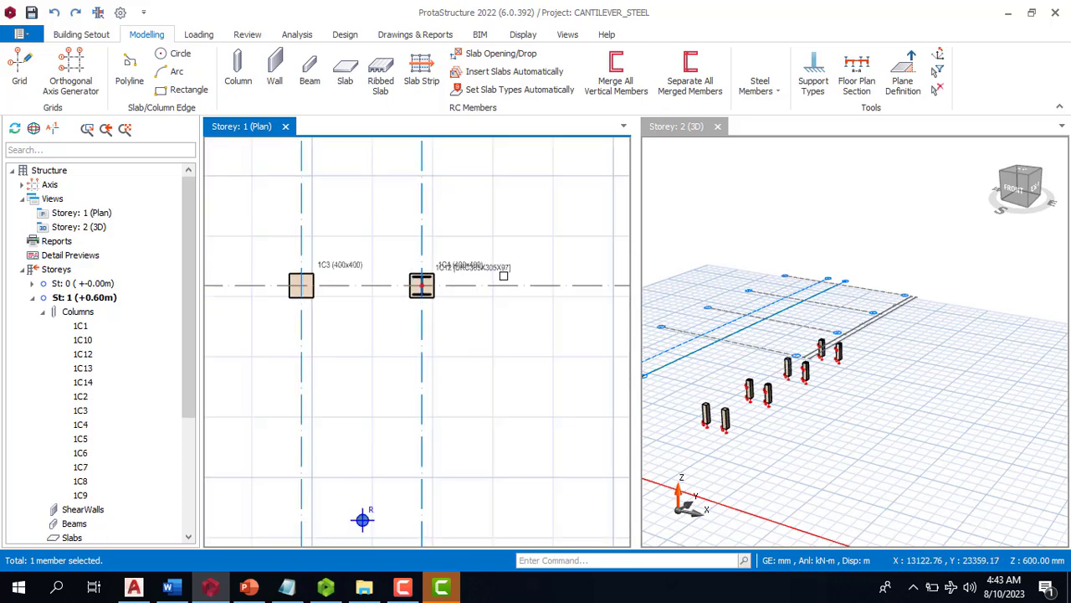
{"action": "left_click", "coordinate": [505, 270]}
{"action": "key", "text": "Delete"}
{"action": "scroll", "coordinate": [520, 246], "scroll_direction": "down", "scroll_amount": 3}
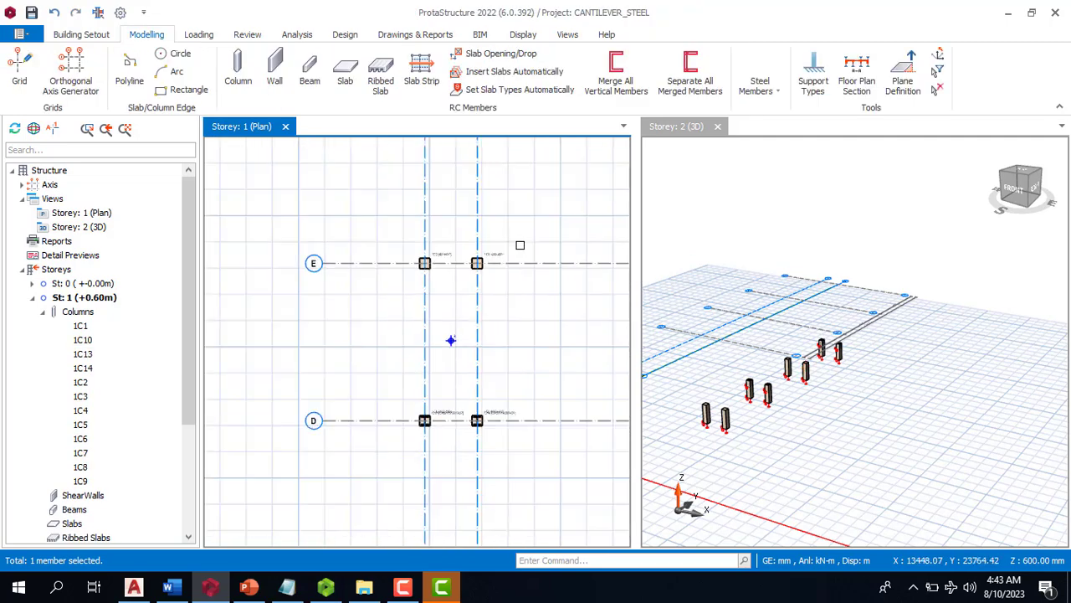
Step: Delete both storey 1 steel columns on axis D at axes A and B
{"action": "scroll", "coordinate": [519, 246], "scroll_direction": "up", "scroll_amount": 2}
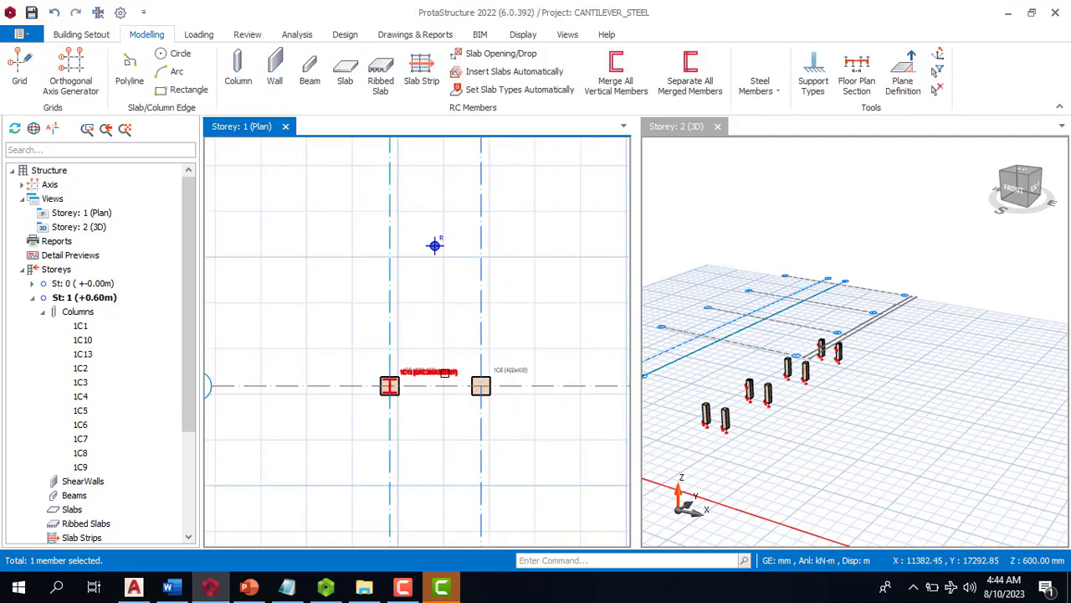
{"action": "left_click", "coordinate": [445, 372]}
{"action": "key", "text": "Delete"}
{"action": "scroll", "coordinate": [496, 336], "scroll_direction": "down", "scroll_amount": 2}
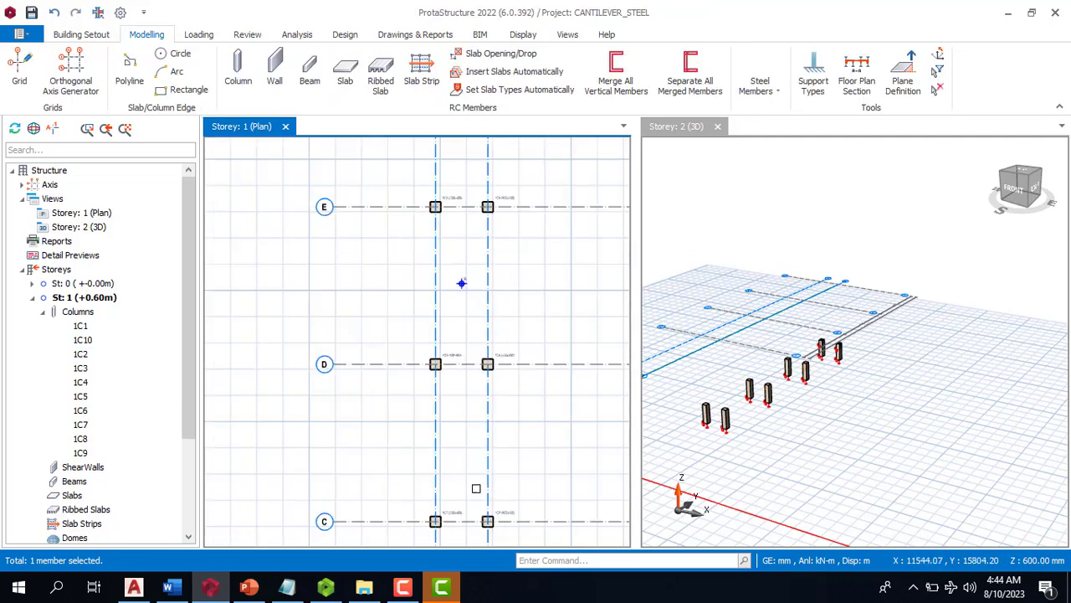
Step: Delete both storey 1 steel columns on axis F at axes A and B, leaving the 400 x 400 mm RC columns
{"action": "scroll", "coordinate": [476, 488], "scroll_direction": "up", "scroll_amount": 2}
{"action": "scroll", "coordinate": [493, 313], "scroll_direction": "down", "scroll_amount": 5}
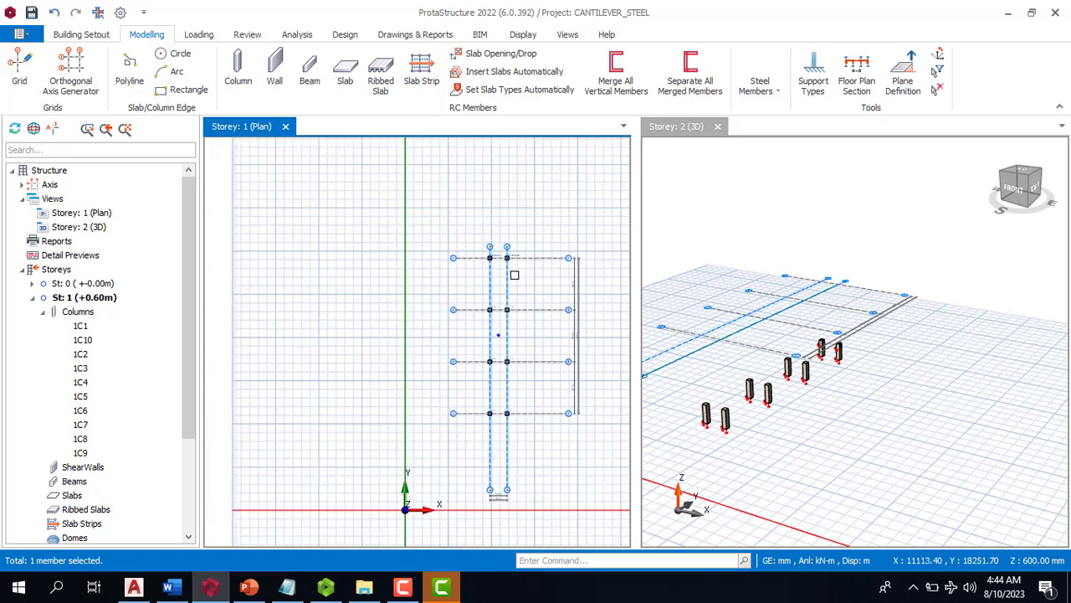
{"action": "scroll", "coordinate": [513, 253], "scroll_direction": "up", "scroll_amount": 5}
{"action": "left_click", "coordinate": [452, 290]}
{"action": "key", "text": "Delete"}
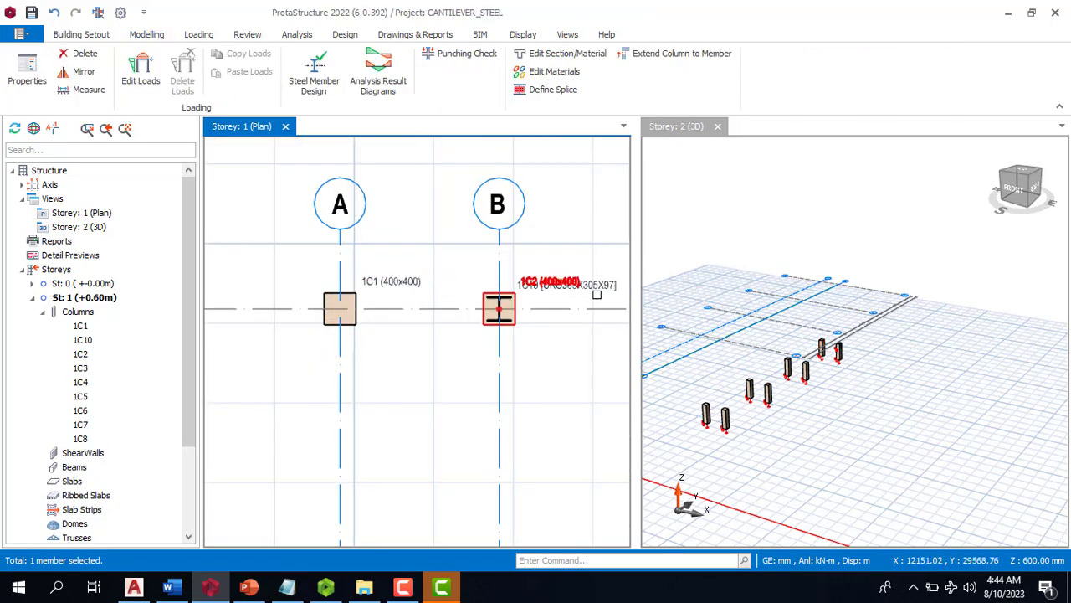
{"action": "key", "text": "Delete"}
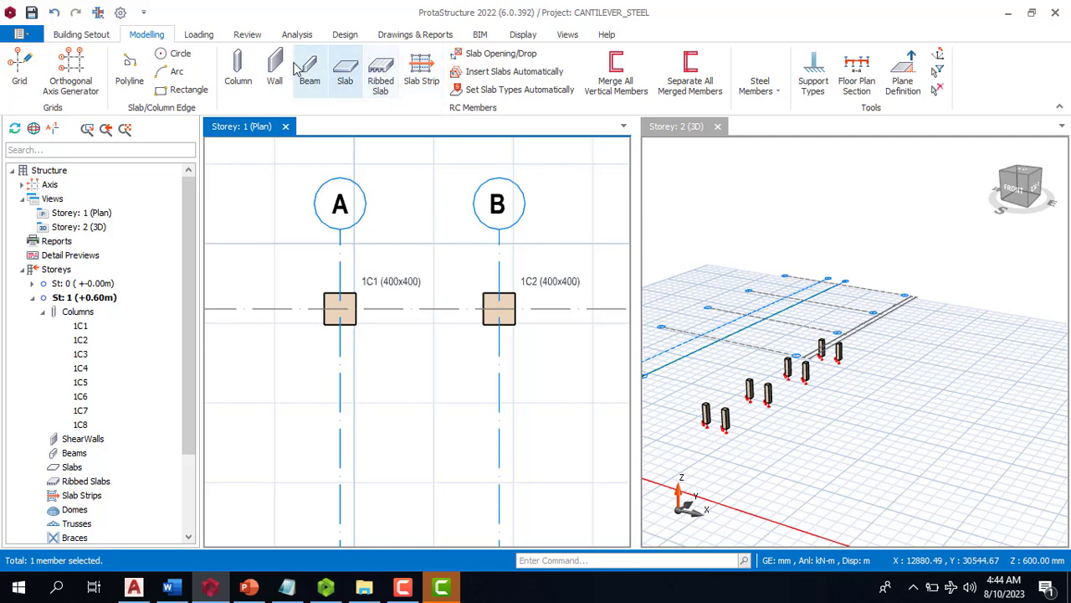
Step: Make storey 2 (+6.60 m) the active storey for placing the steel columns
{"action": "left_click", "coordinate": [759, 84]}
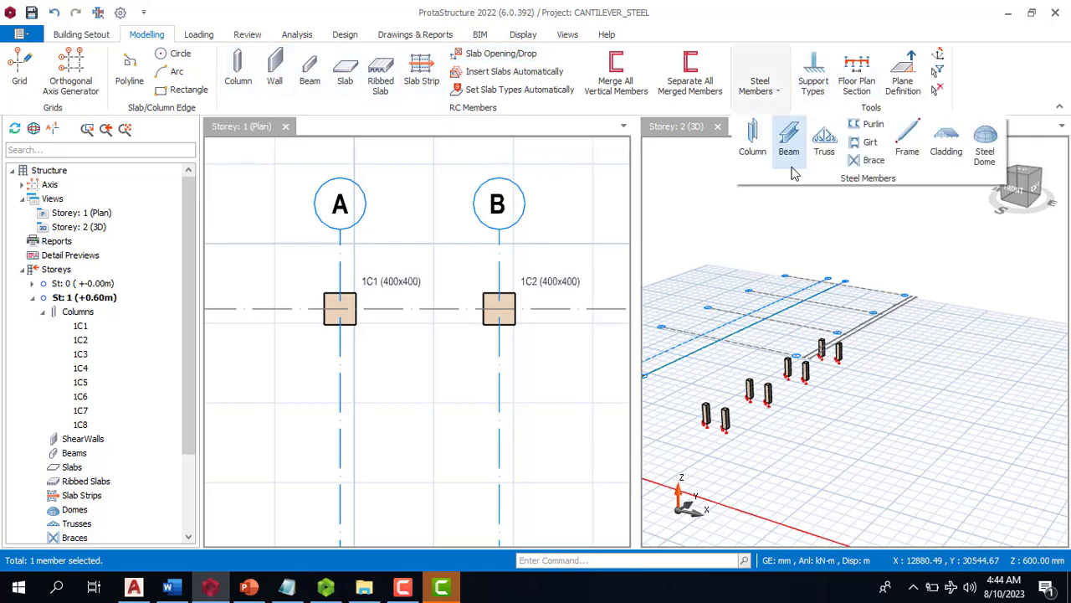
{"action": "left_click", "coordinate": [752, 140]}
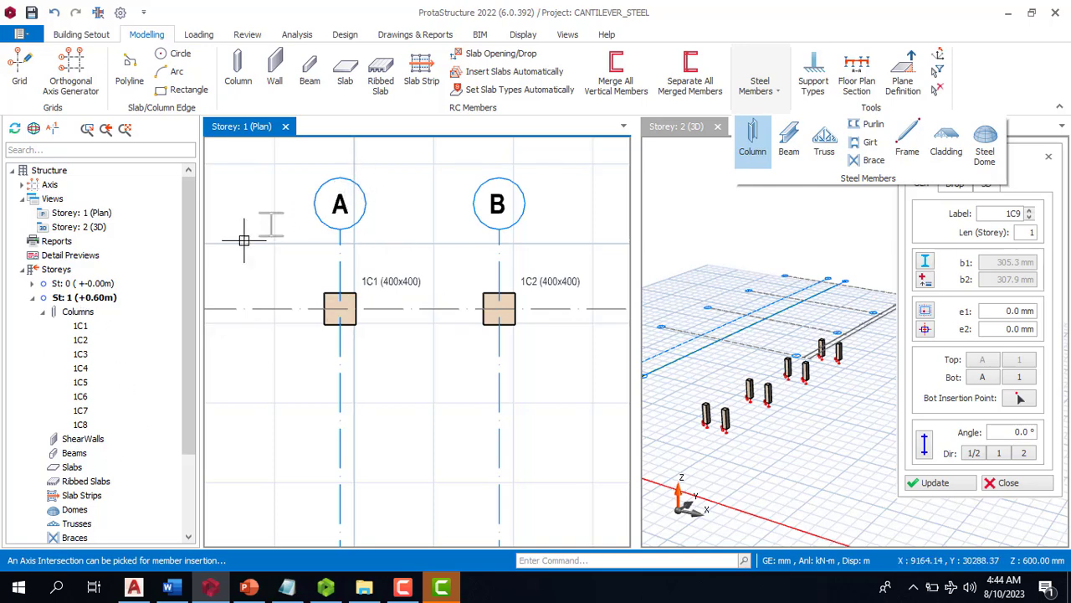
{"action": "scroll", "coordinate": [165, 385], "scroll_direction": "down", "scroll_amount": 2}
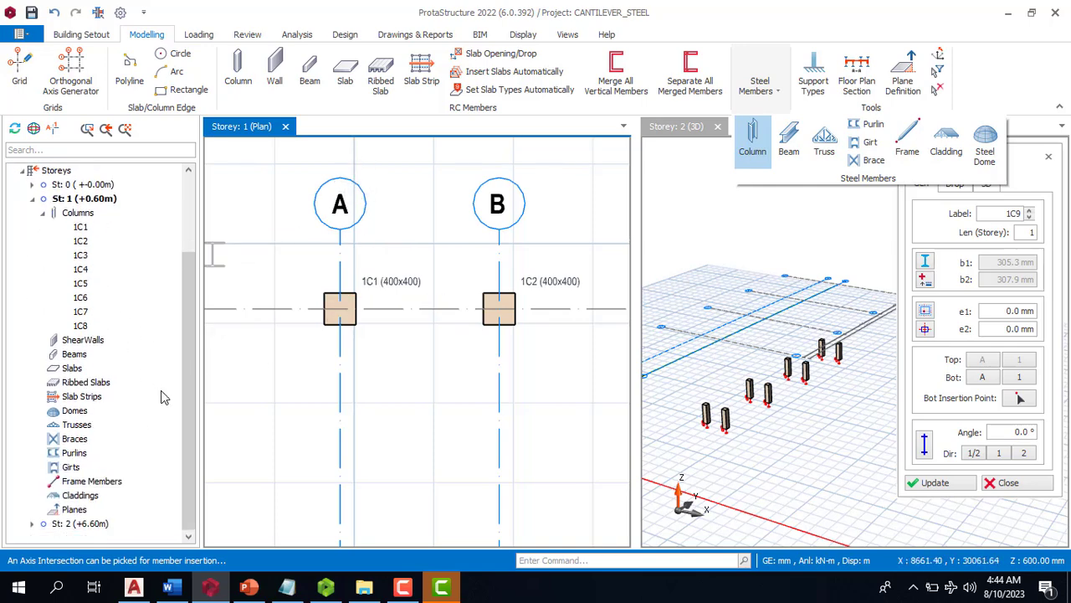
{"action": "double_click", "coordinate": [75, 524]}
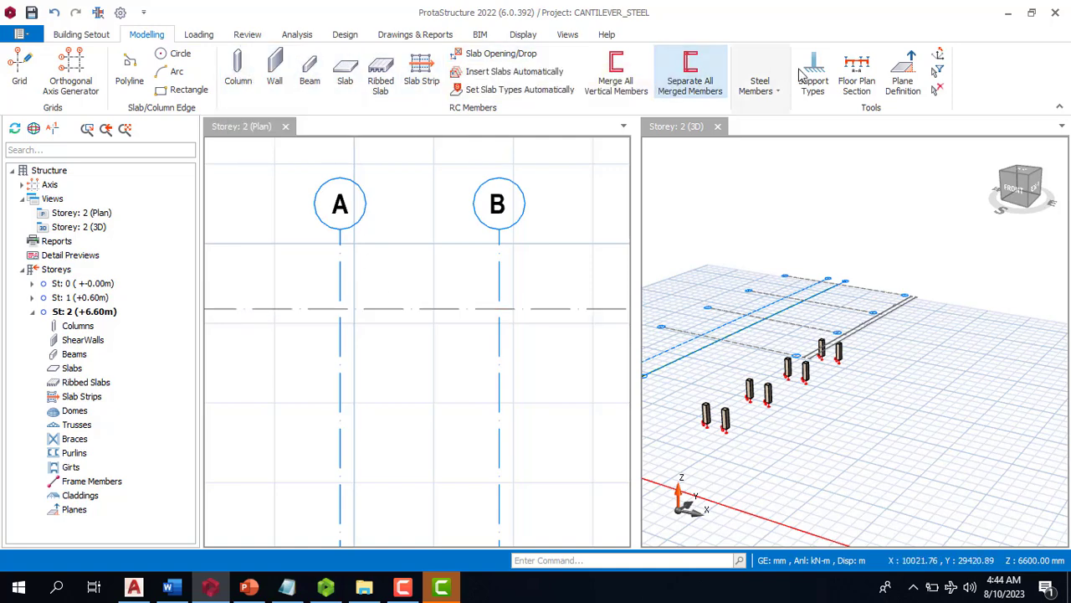
Step: Place UKC305X305X97 steel columns in storey 2 where axes F and E cross axes A and B
{"action": "left_click", "coordinate": [777, 92]}
{"action": "left_click", "coordinate": [751, 141]}
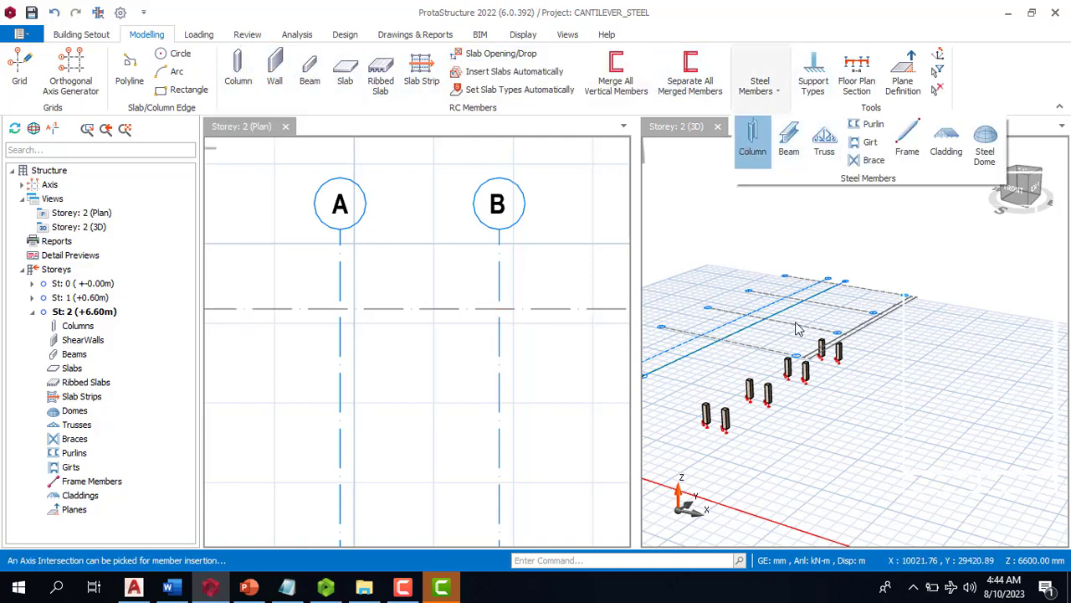
{"action": "scroll", "coordinate": [465, 210], "scroll_direction": "down", "scroll_amount": 3}
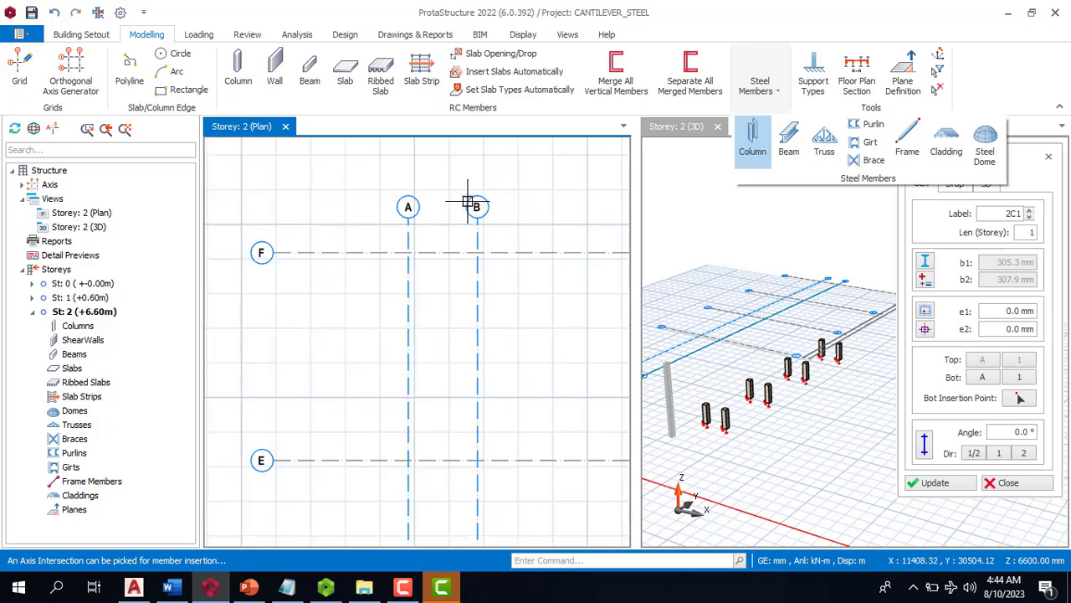
{"action": "left_click", "coordinate": [422, 251]}
{"action": "left_click", "coordinate": [479, 253]}
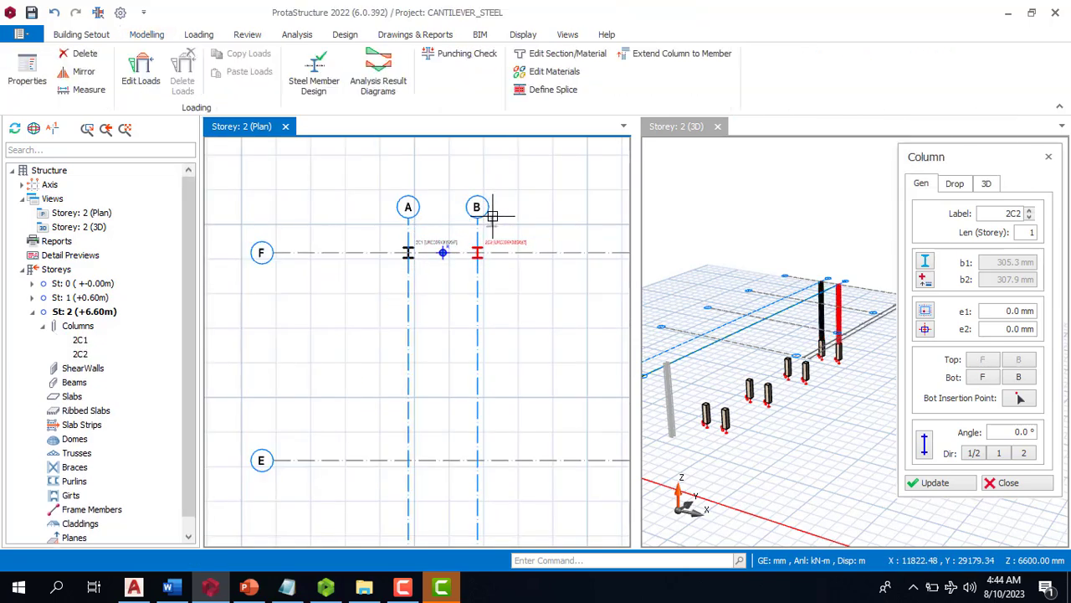
{"action": "scroll", "coordinate": [481, 255], "scroll_direction": "down", "scroll_amount": 3}
{"action": "scroll", "coordinate": [465, 318], "scroll_direction": "up", "scroll_amount": 3}
{"action": "left_click", "coordinate": [441, 315]}
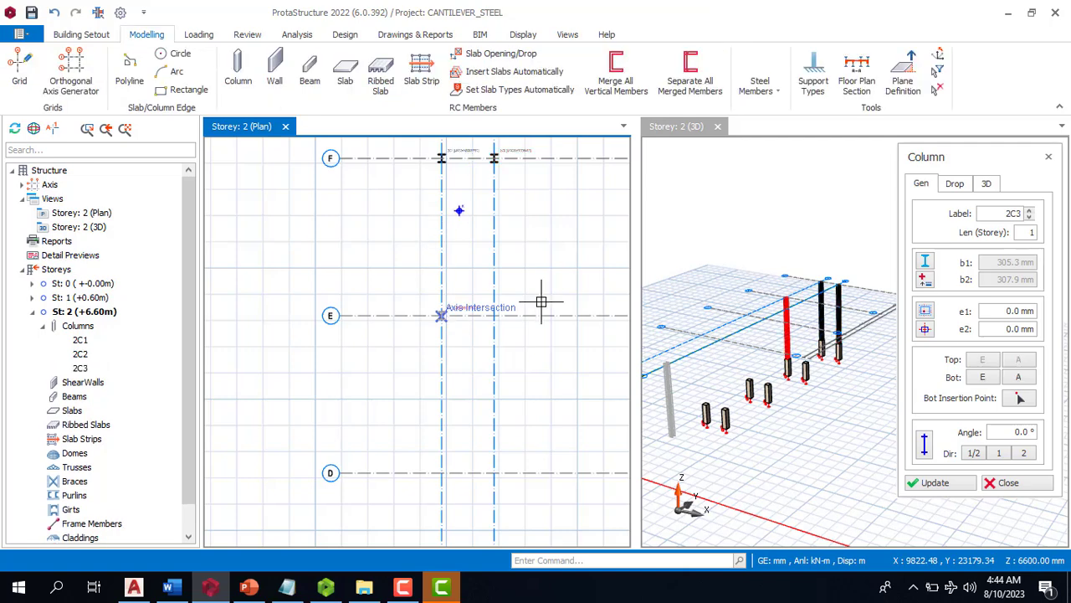
{"action": "left_click", "coordinate": [497, 316]}
Step: Place UKC305X305X97 steel columns in storey 2 where axes D and C cross axes A and B, end placement and save the project
{"action": "scroll", "coordinate": [435, 342], "scroll_direction": "down", "scroll_amount": 3}
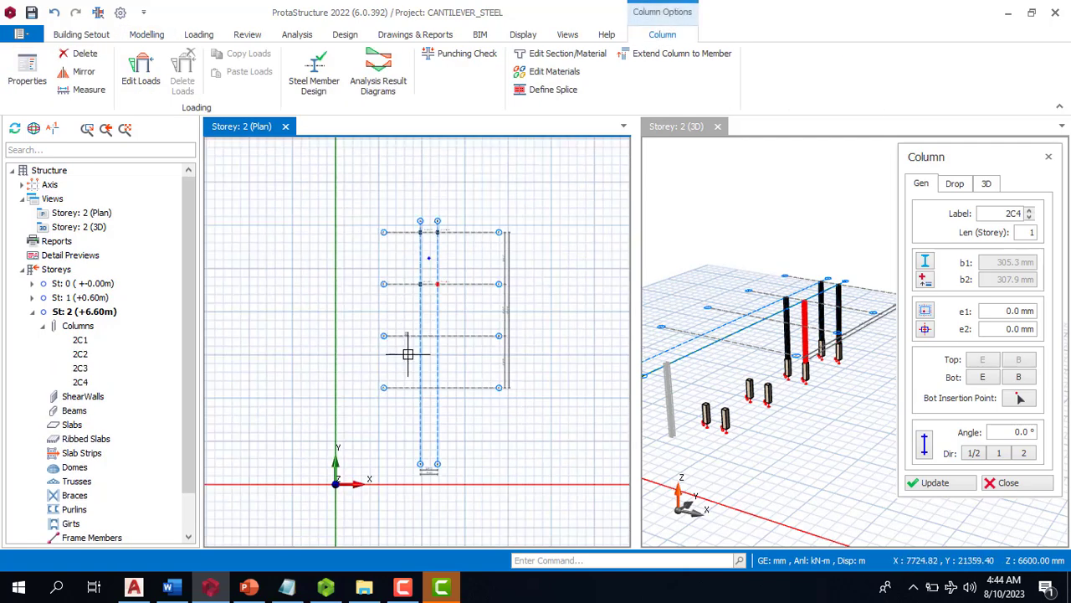
{"action": "mouse_move", "coordinate": [401, 282]}
{"action": "left_mouse_down"}
{"action": "mouse_move", "coordinate": [469, 343]}
{"action": "mouse_move", "coordinate": [521, 443]}
{"action": "mouse_move", "coordinate": [499, 407]}
{"action": "left_mouse_up"}
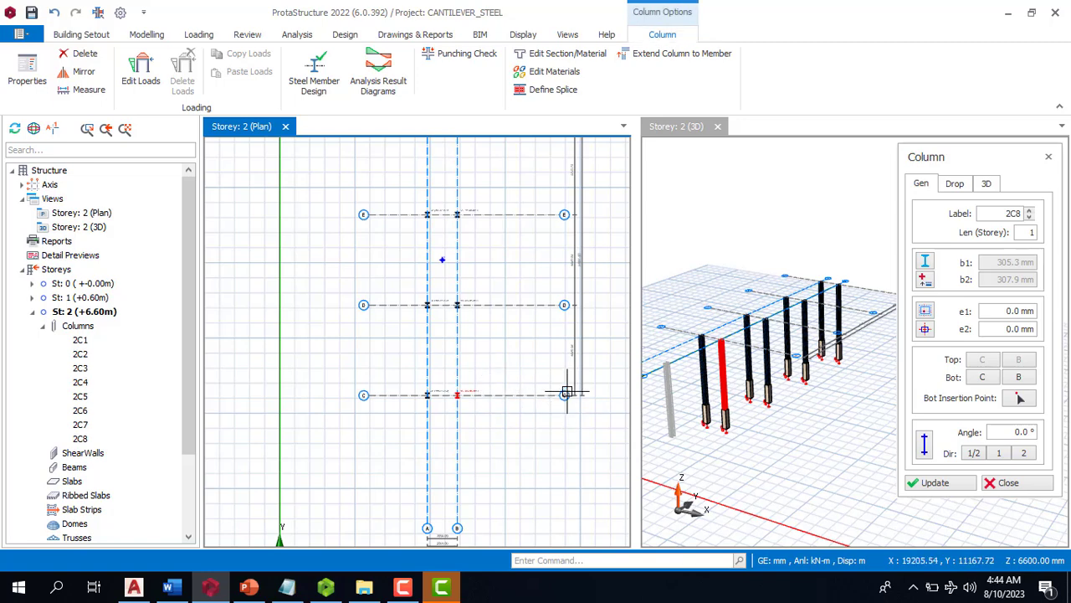
{"action": "key", "text": "Escape"}
{"action": "scroll", "coordinate": [717, 343], "scroll_direction": "up", "scroll_amount": 2}
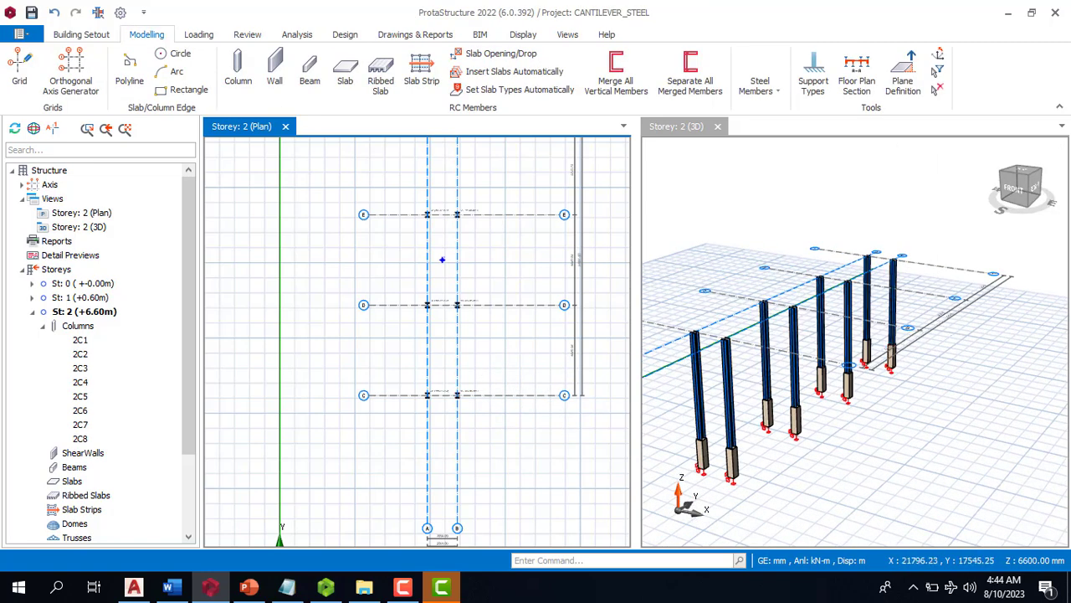
{"action": "left_click", "coordinate": [31, 12]}
{"action": "middle_click_drag", "start_coordinate": [842, 249], "coordinate": [912, 273]}
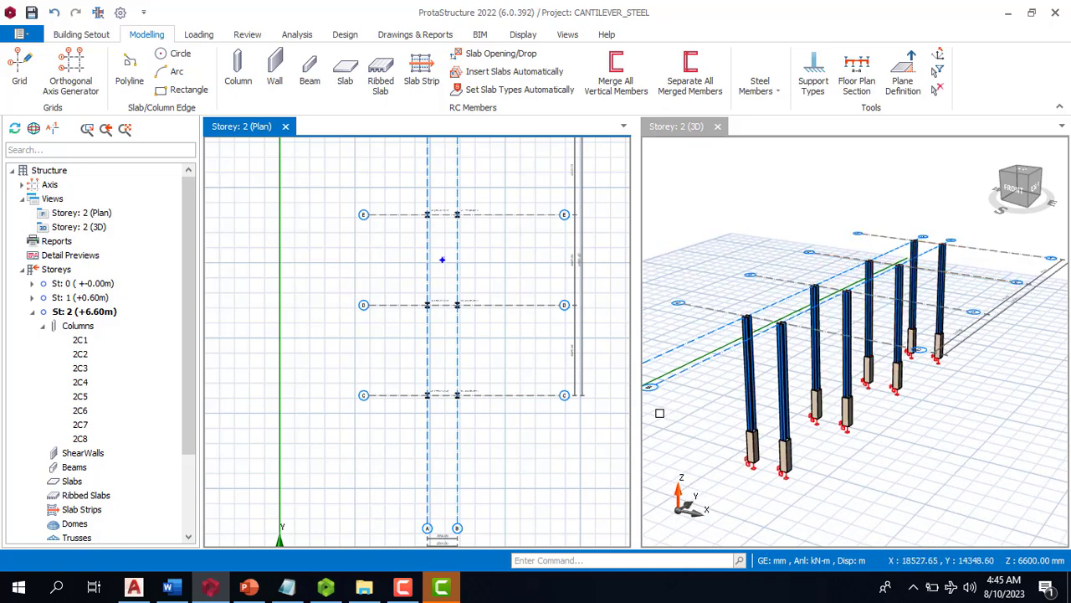
Step: Start a steel beam in storey 2 with the UC section UKC305X305X97 from the BS section database
{"action": "scroll", "coordinate": [353, 390], "scroll_direction": "down", "scroll_amount": 2}
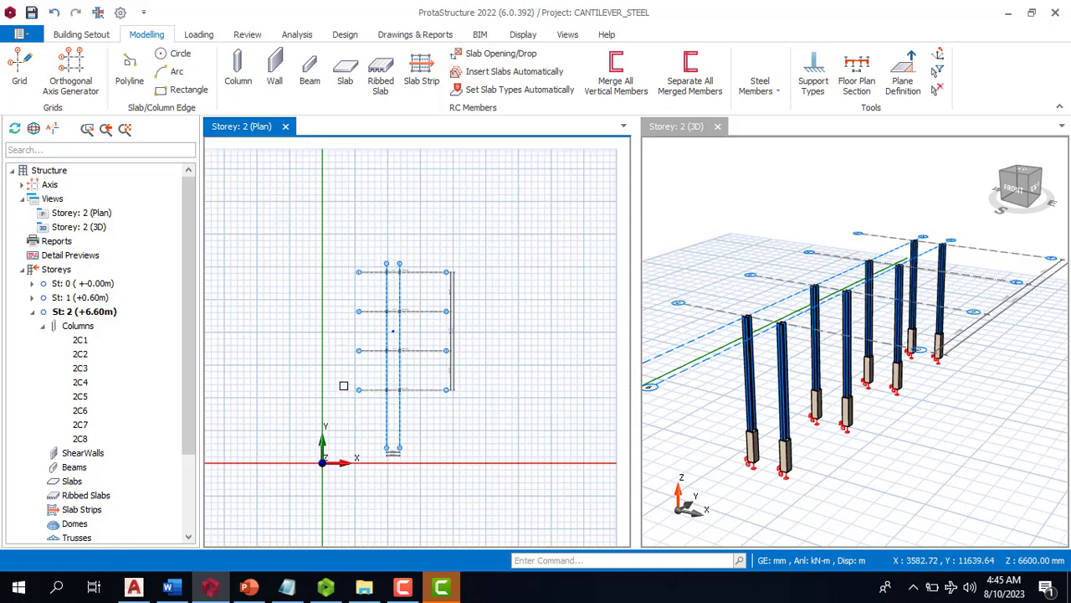
{"action": "scroll", "coordinate": [381, 405], "scroll_direction": "up", "scroll_amount": 2}
{"action": "scroll", "coordinate": [390, 355], "scroll_direction": "down", "scroll_amount": 2}
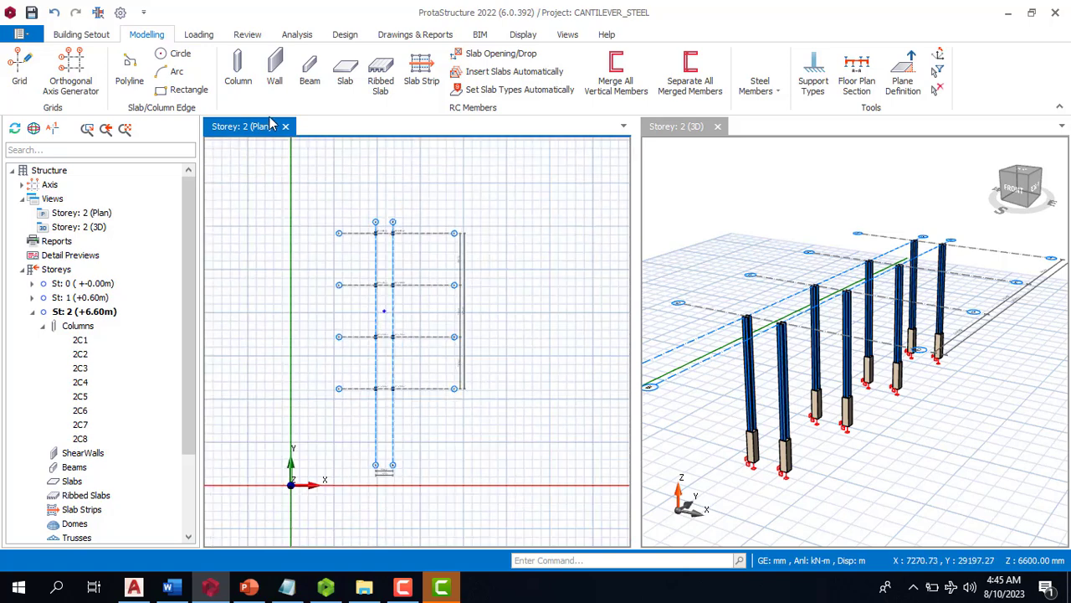
{"action": "left_click", "coordinate": [319, 70]}
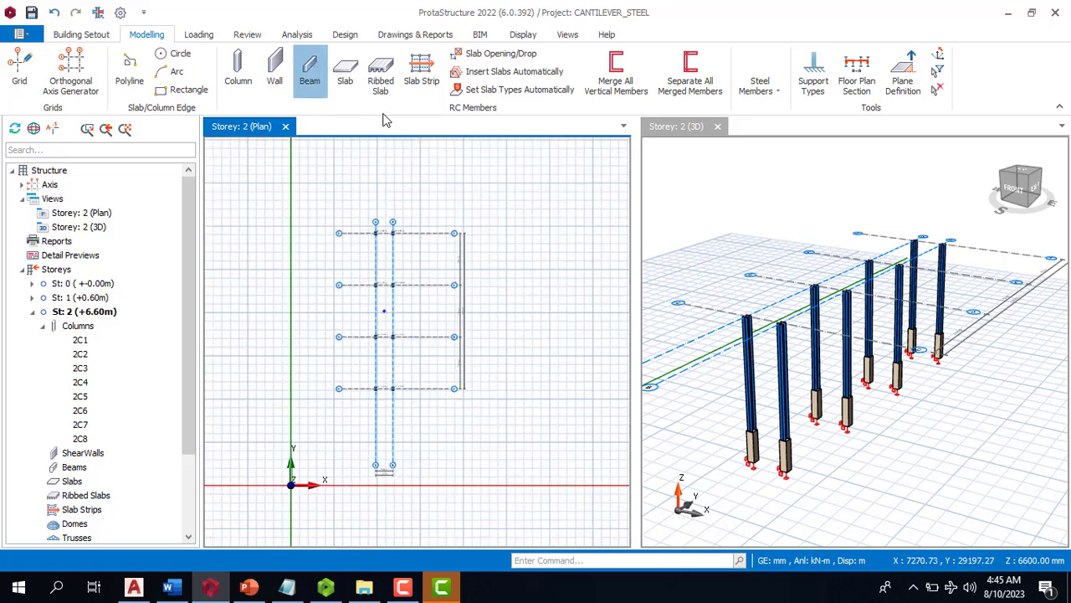
{"action": "left_click", "coordinate": [759, 84]}
{"action": "left_click", "coordinate": [789, 138]}
{"action": "scroll", "coordinate": [376, 280], "scroll_direction": "up", "scroll_amount": 4}
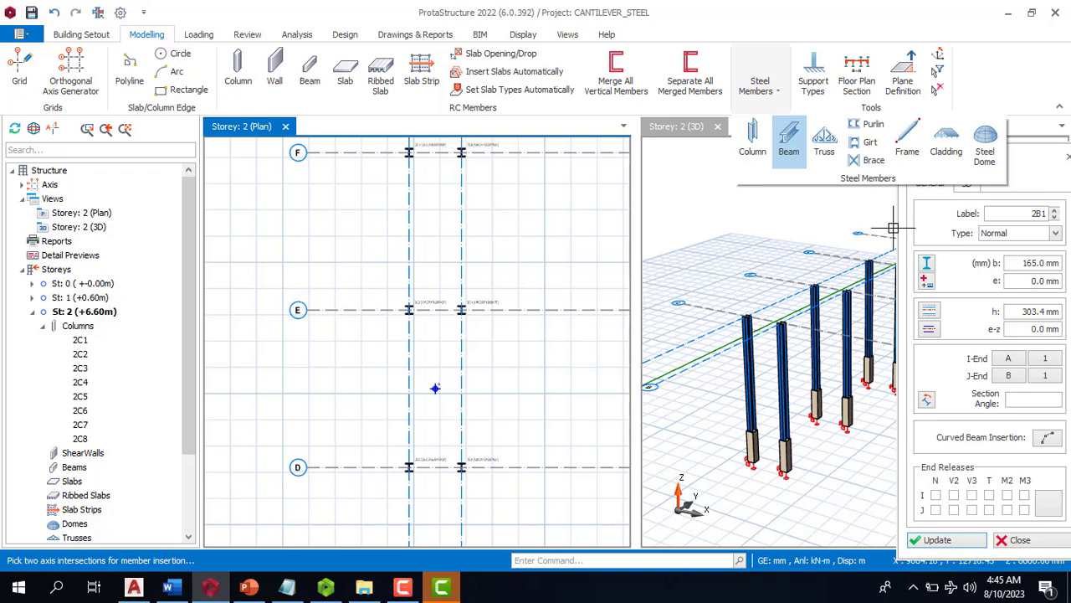
{"action": "left_click", "coordinate": [932, 262]}
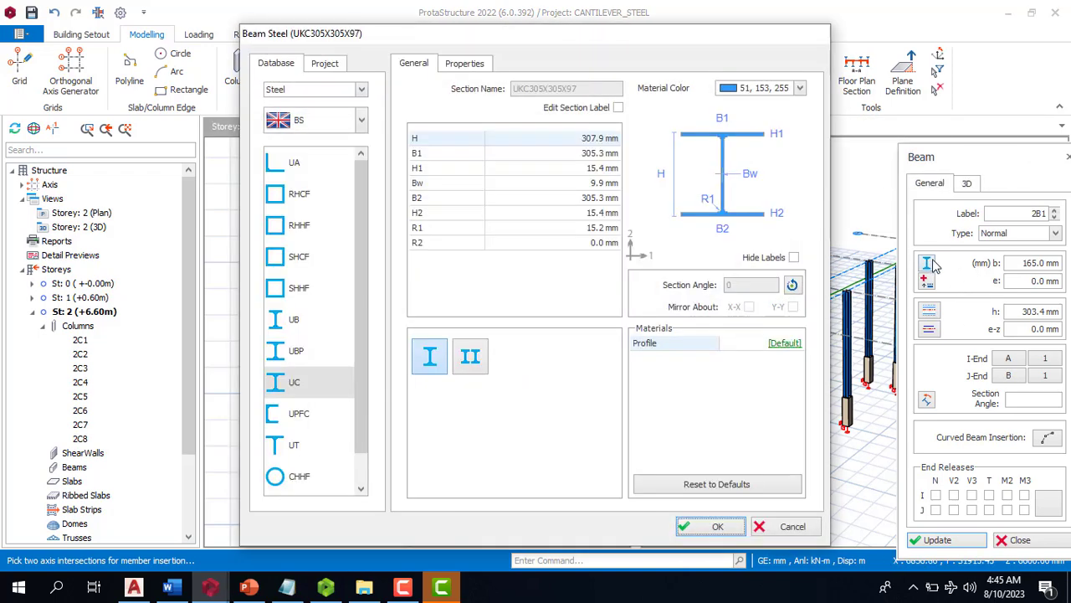
{"action": "left_click", "coordinate": [293, 380]}
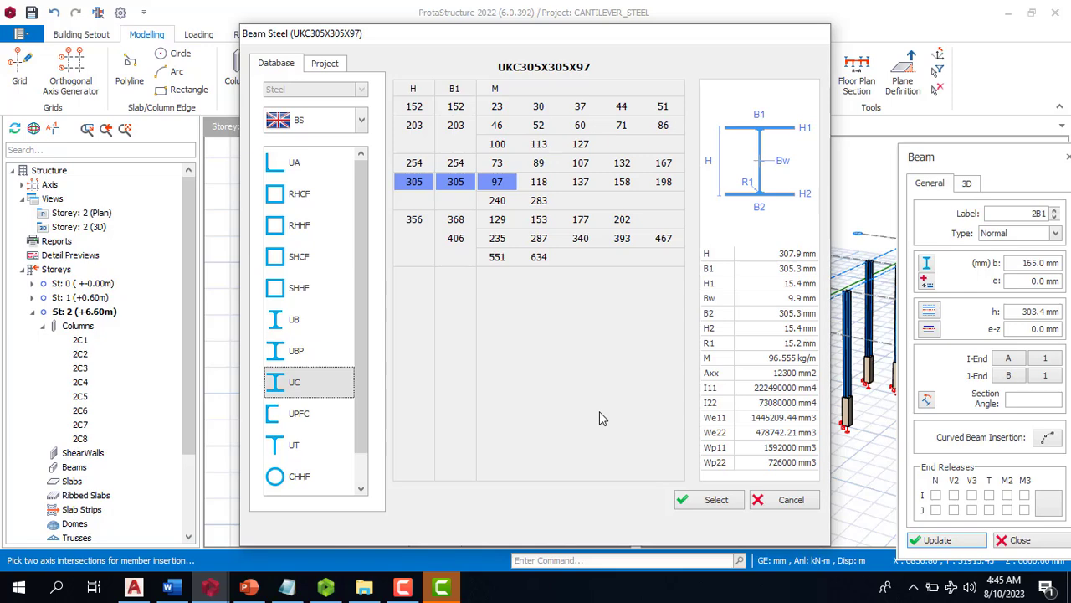
{"action": "left_click", "coordinate": [713, 502]}
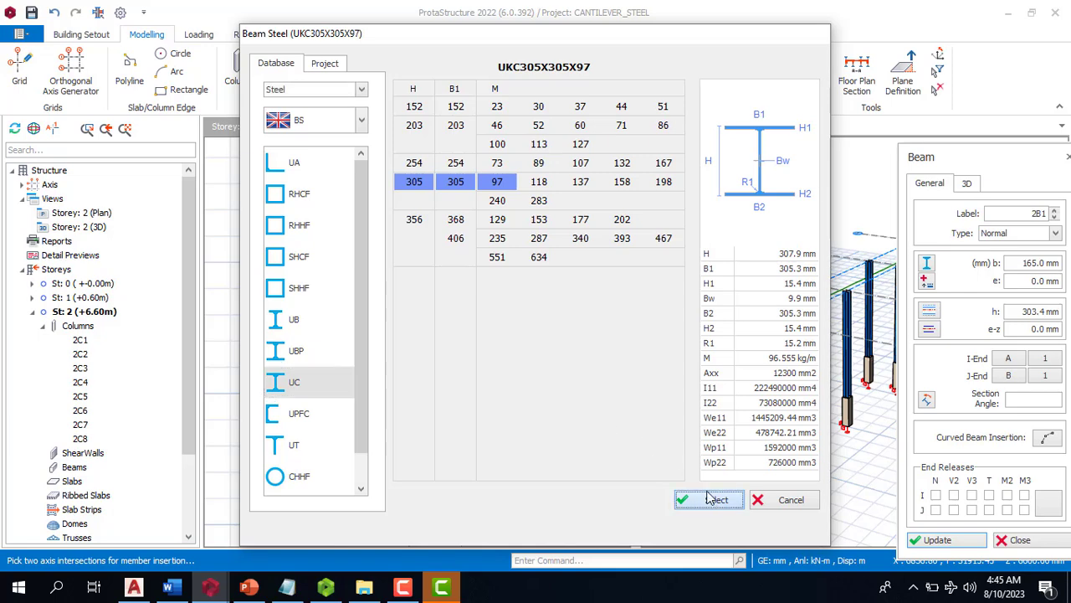
{"action": "left_click", "coordinate": [706, 527]}
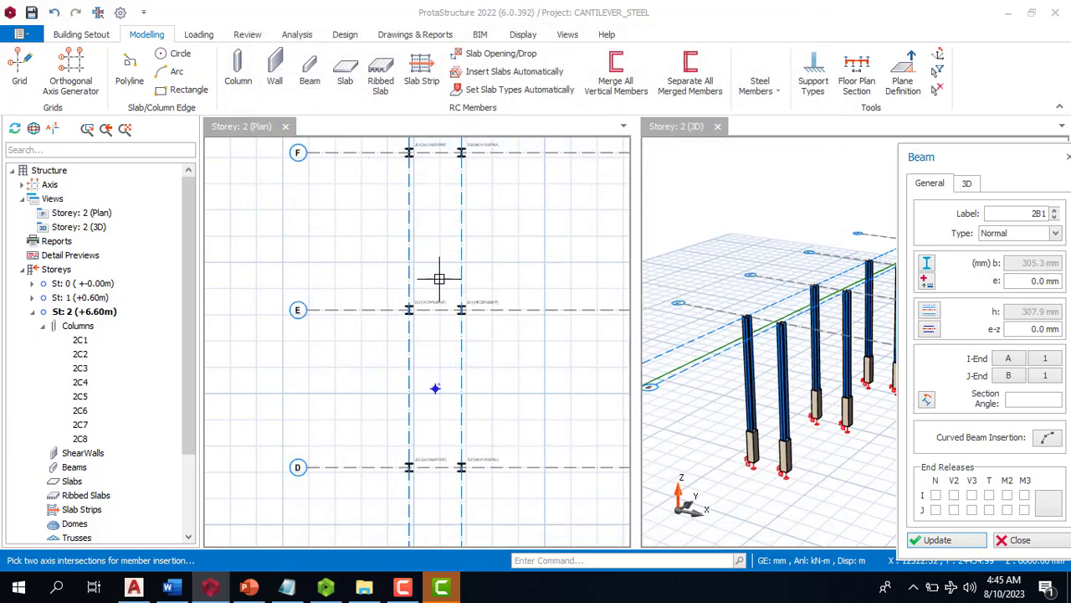
Step: Place the steel beam along axis A from axis F to axis C, splitting it at the columns it crosses
{"action": "scroll", "coordinate": [391, 328], "scroll_direction": "down", "scroll_amount": 1}
{"action": "scroll", "coordinate": [390, 227], "scroll_direction": "up", "scroll_amount": 3}
{"action": "left_click", "coordinate": [416, 231]}
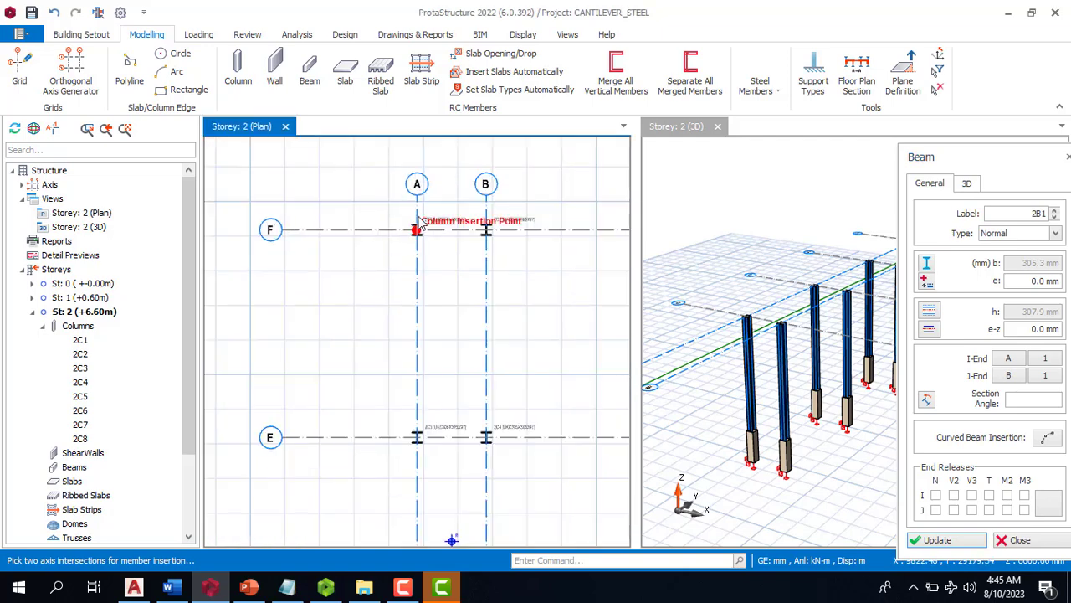
{"action": "scroll", "coordinate": [430, 196], "scroll_direction": "down", "scroll_amount": 3}
{"action": "scroll", "coordinate": [423, 486], "scroll_direction": "up", "scroll_amount": 5}
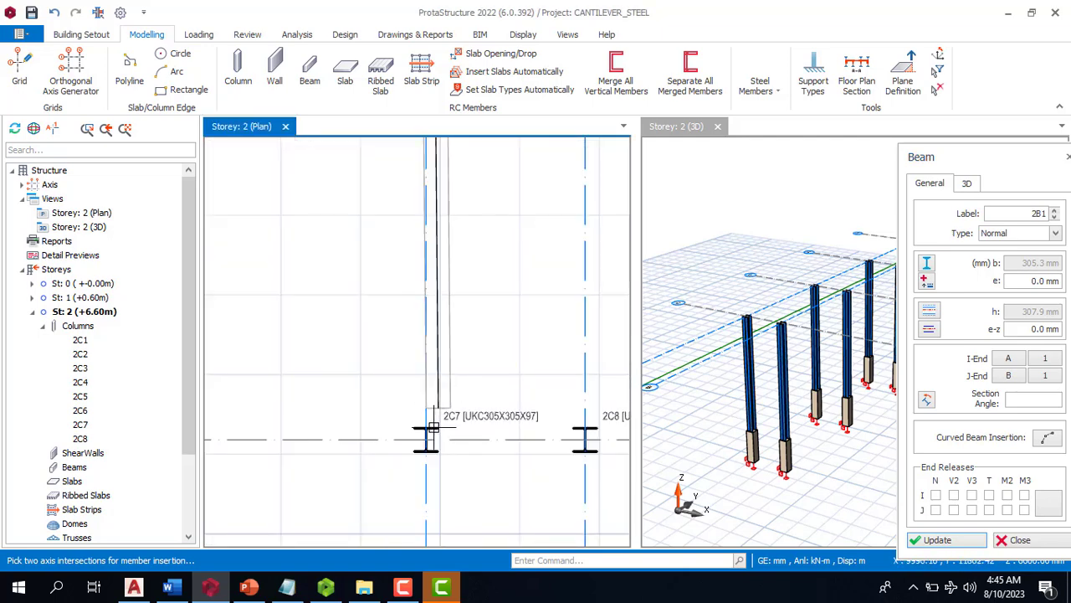
{"action": "left_click", "coordinate": [427, 437]}
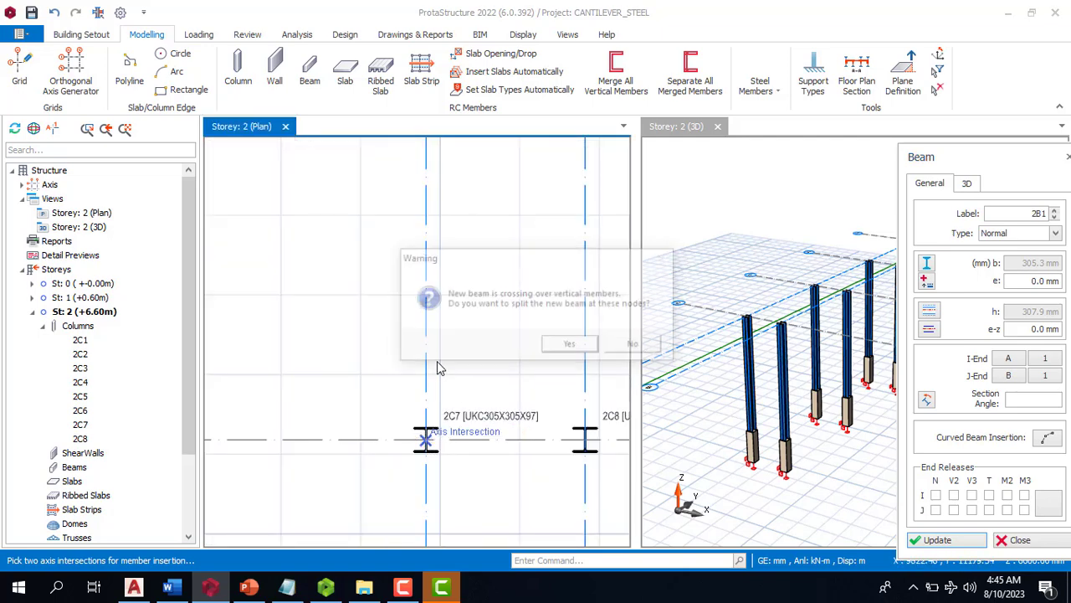
{"action": "left_click", "coordinate": [559, 349]}
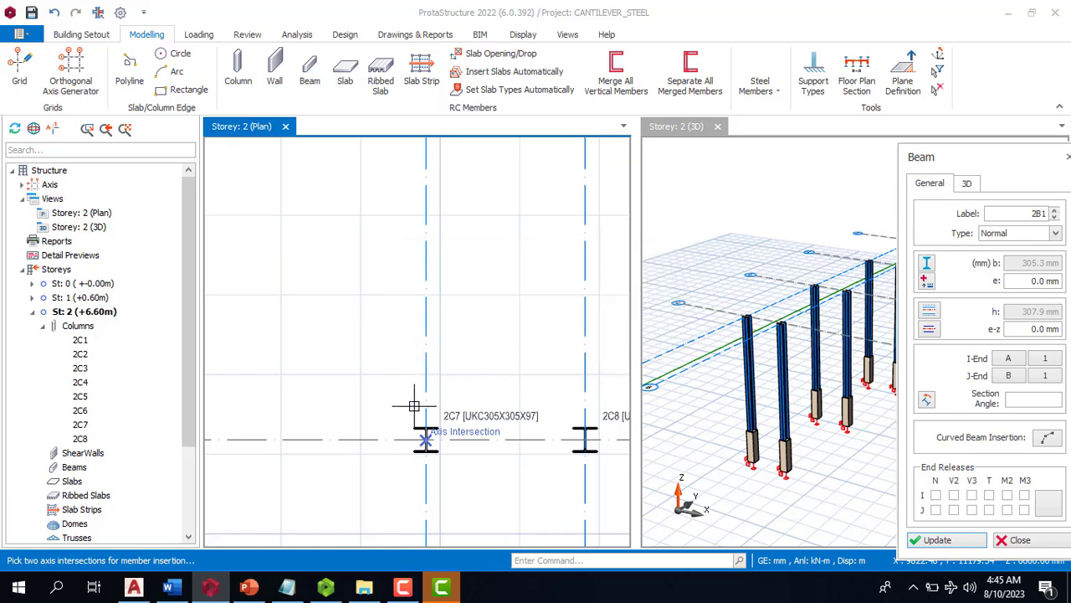
Step: Place the steel beam along axis B from axis F to axis C in storey 2, splitting it at the columns it crosses
{"action": "scroll", "coordinate": [479, 452], "scroll_direction": "down", "scroll_amount": 6}
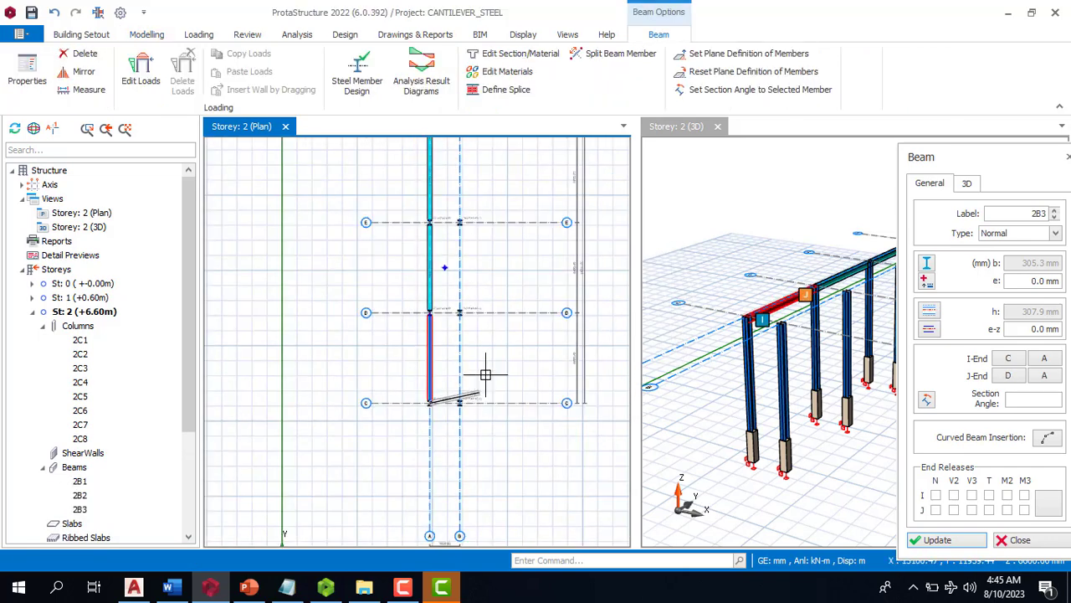
{"action": "scroll", "coordinate": [468, 200], "scroll_direction": "up", "scroll_amount": 4}
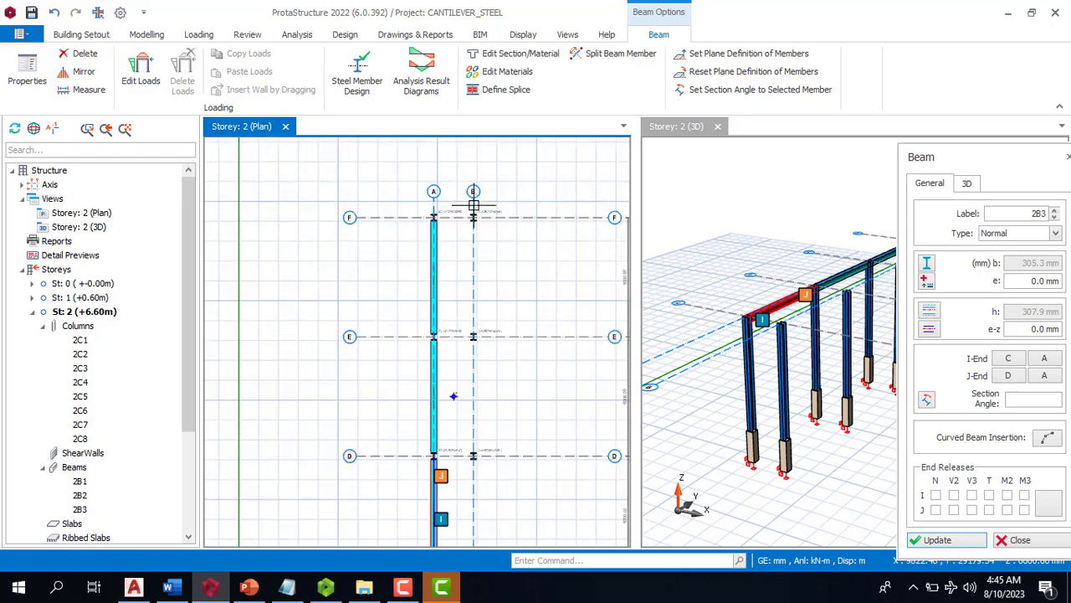
{"action": "scroll", "coordinate": [478, 177], "scroll_direction": "up", "scroll_amount": 3}
{"action": "scroll", "coordinate": [455, 148], "scroll_direction": "down", "scroll_amount": 6}
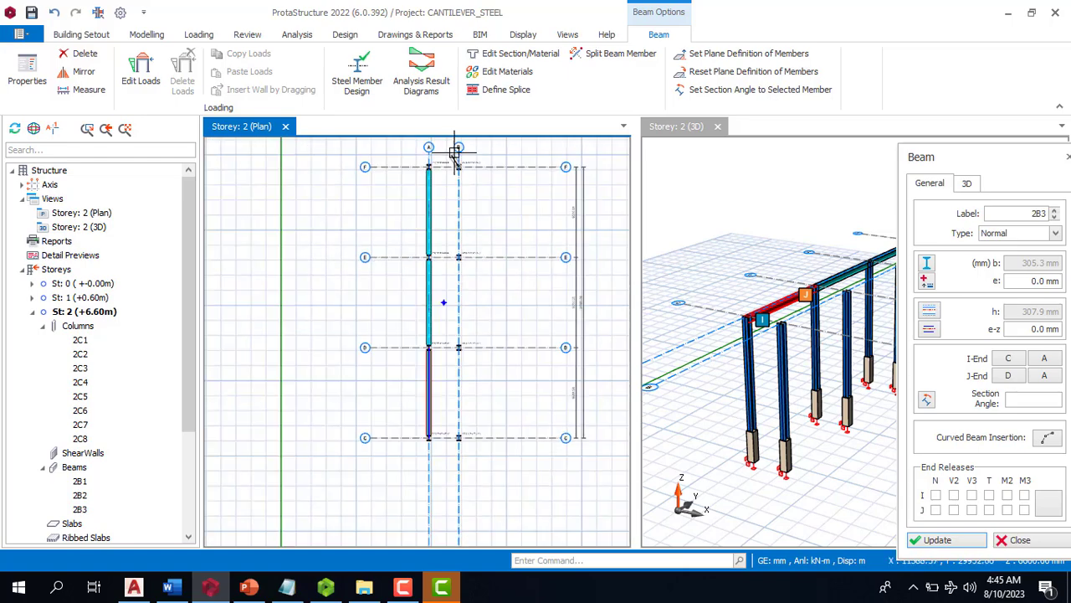
{"action": "scroll", "coordinate": [463, 444], "scroll_direction": "up", "scroll_amount": 3}
{"action": "left_click", "coordinate": [452, 430]}
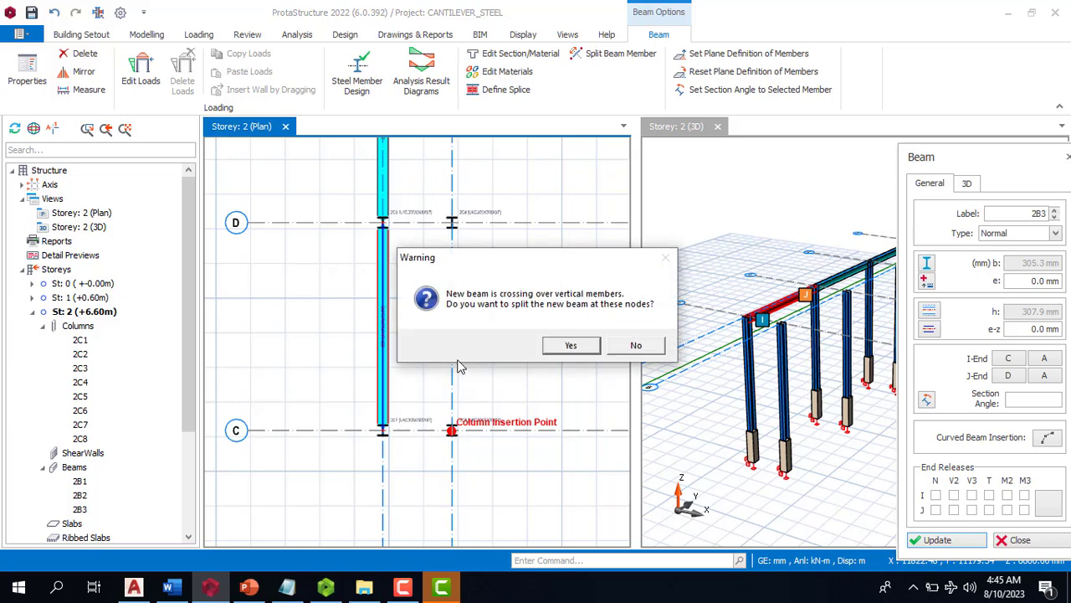
{"action": "left_click", "coordinate": [552, 347]}
{"action": "scroll", "coordinate": [418, 383], "scroll_direction": "down", "scroll_amount": 3}
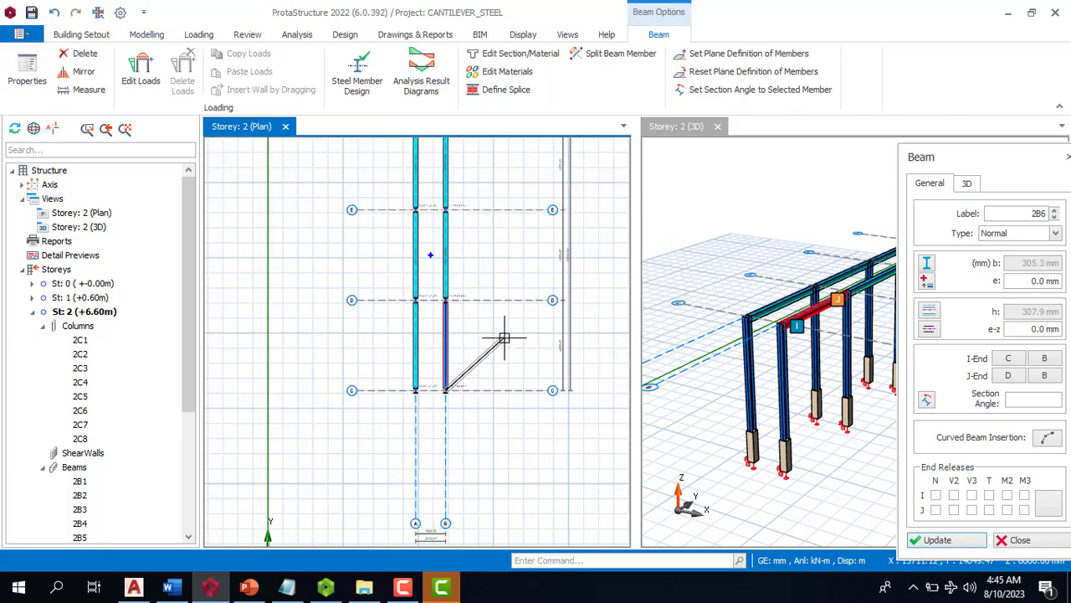
Step: End the beam placement, clear the selection and inspect the steel frame in the 3D view
{"action": "key", "text": "Escape"}
{"action": "scroll", "coordinate": [490, 351], "scroll_direction": "down", "scroll_amount": 3}
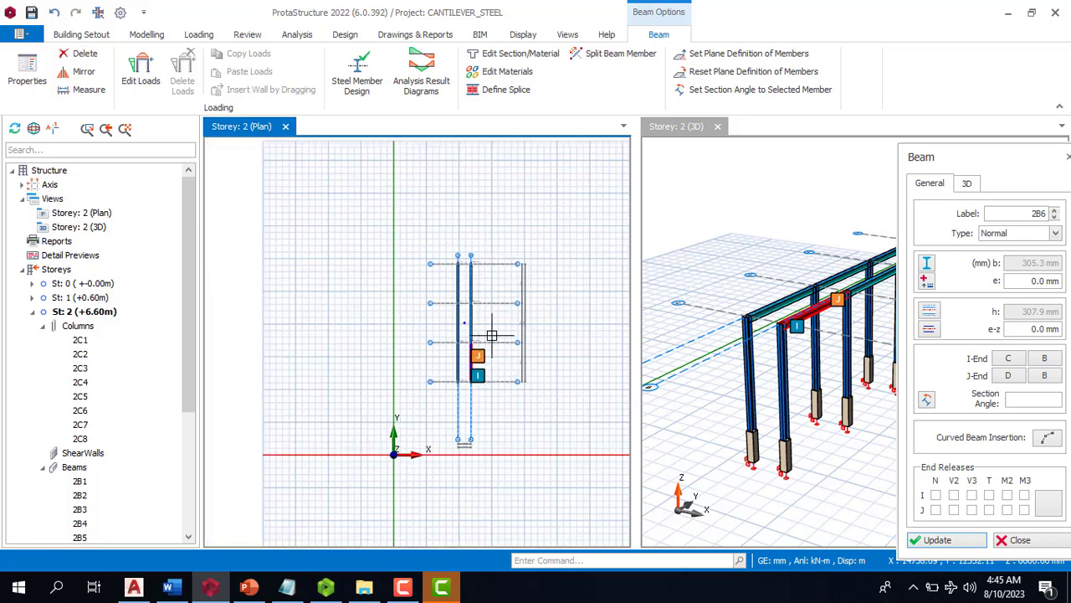
{"action": "scroll", "coordinate": [492, 335], "scroll_direction": "up", "scroll_amount": 3}
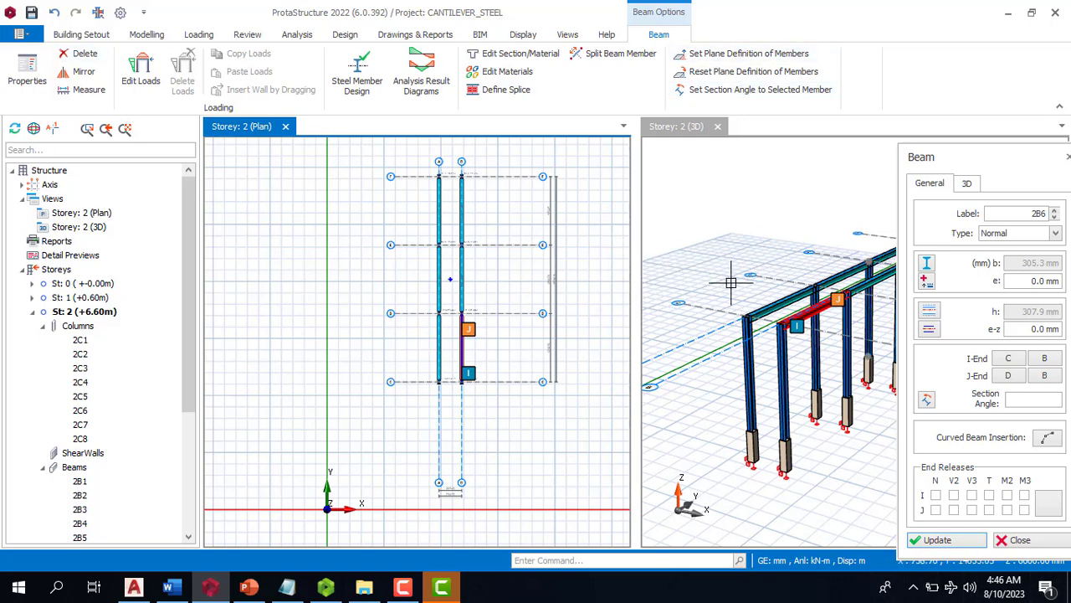
{"action": "scroll", "coordinate": [713, 271], "scroll_direction": "down", "scroll_amount": 2}
{"action": "key", "text": "Escape"}
{"action": "scroll", "coordinate": [804, 283], "scroll_direction": "up", "scroll_amount": 3}
{"action": "key", "text": "Escape"}
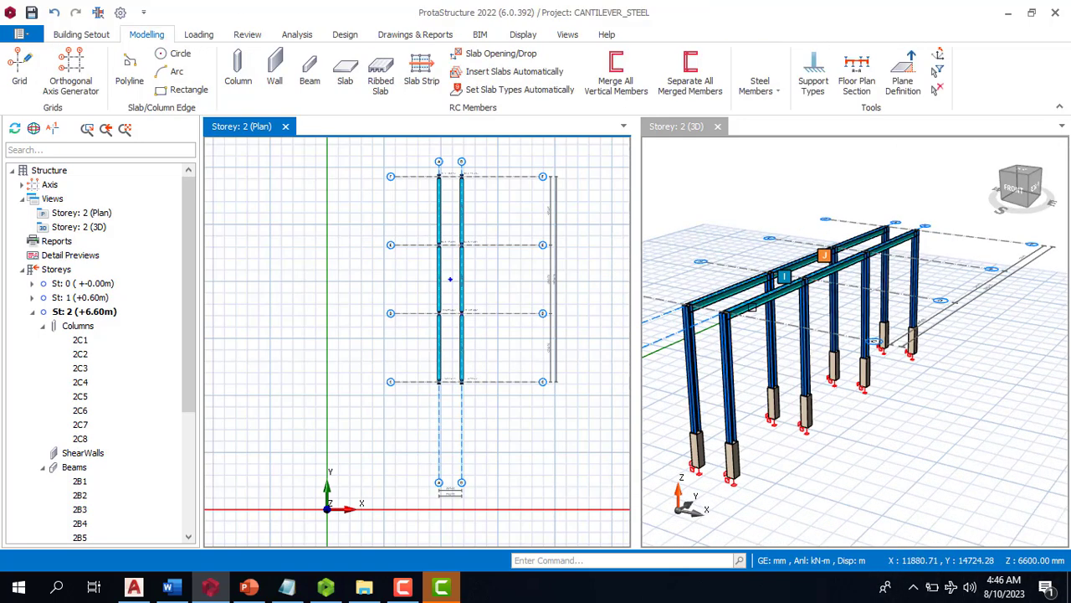
{"action": "scroll", "coordinate": [845, 303], "scroll_direction": "down", "scroll_amount": 2}
{"action": "scroll", "coordinate": [734, 371], "scroll_direction": "up", "scroll_amount": 2}
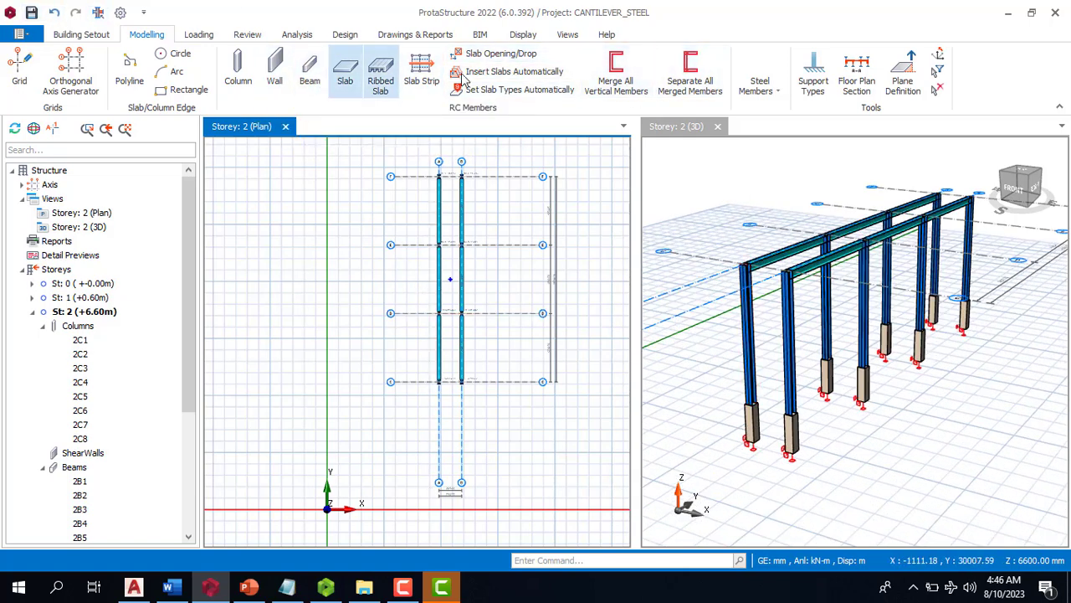
{"action": "left_click", "coordinate": [757, 84]}
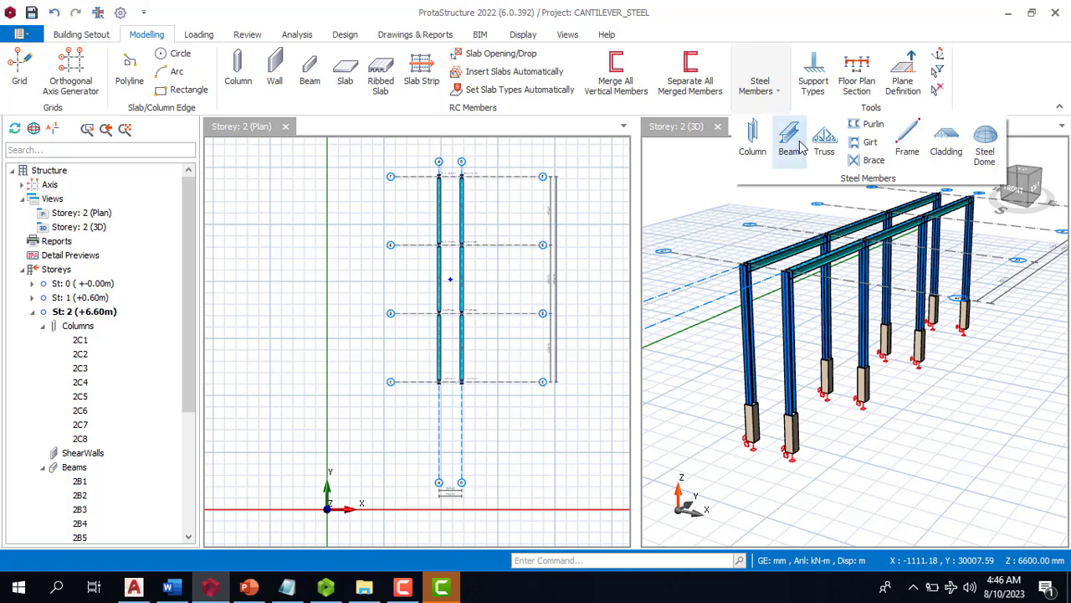
{"action": "left_click", "coordinate": [831, 151]}
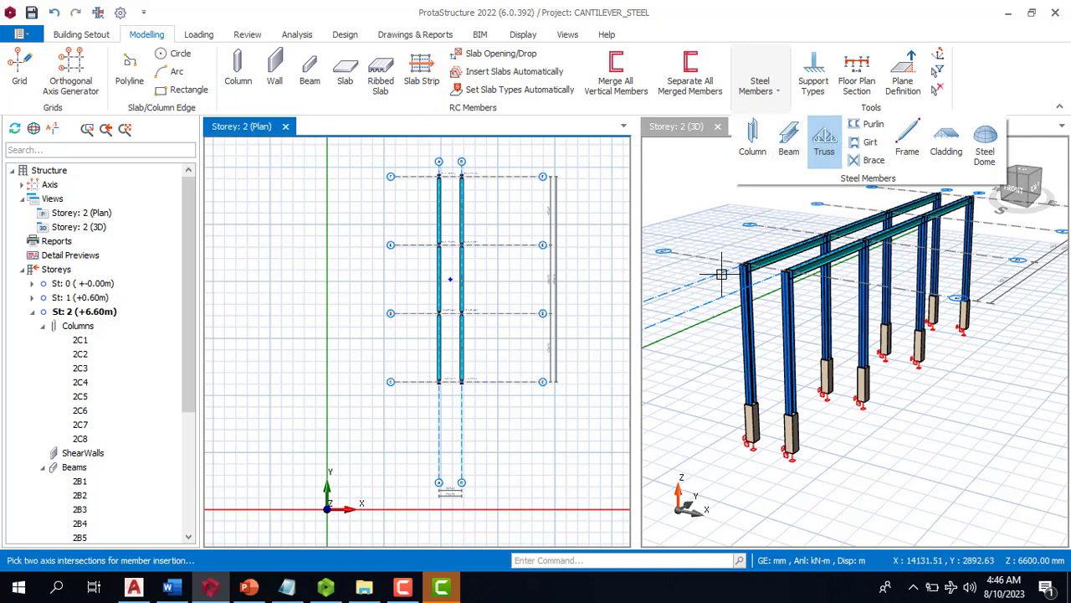
{"action": "scroll", "coordinate": [736, 266], "scroll_direction": "up", "scroll_amount": 2}
{"action": "left_click", "coordinate": [755, 258]}
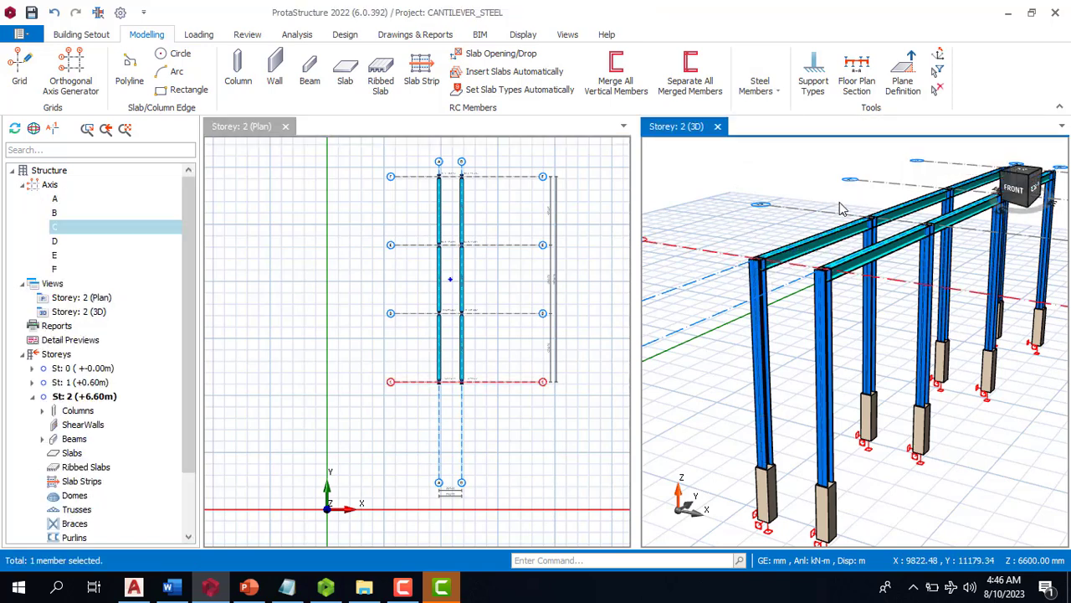
{"action": "key", "text": "Escape"}
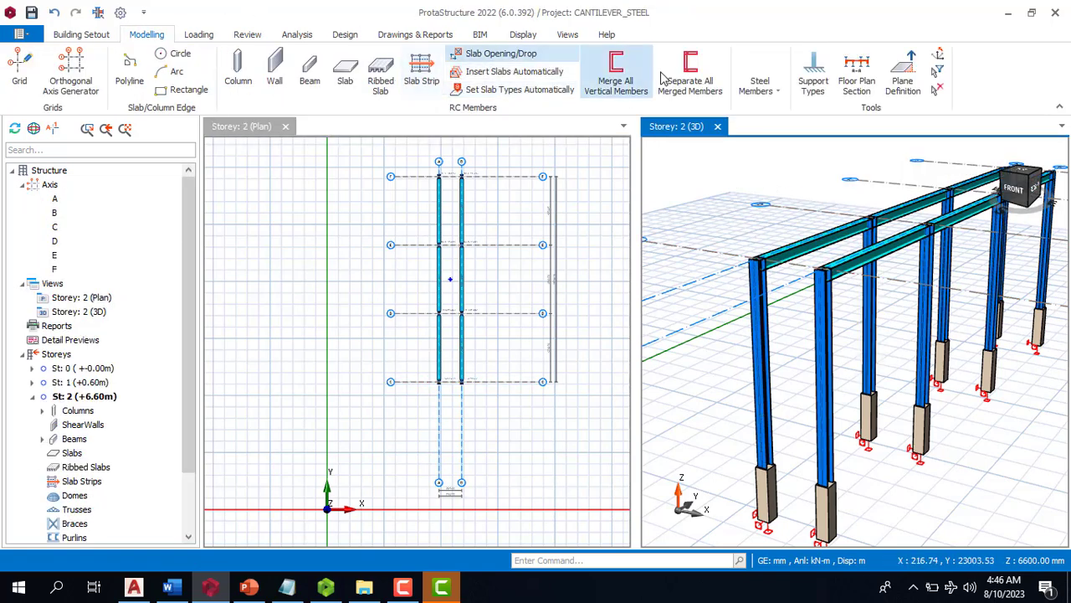
{"action": "left_click", "coordinate": [759, 84]}
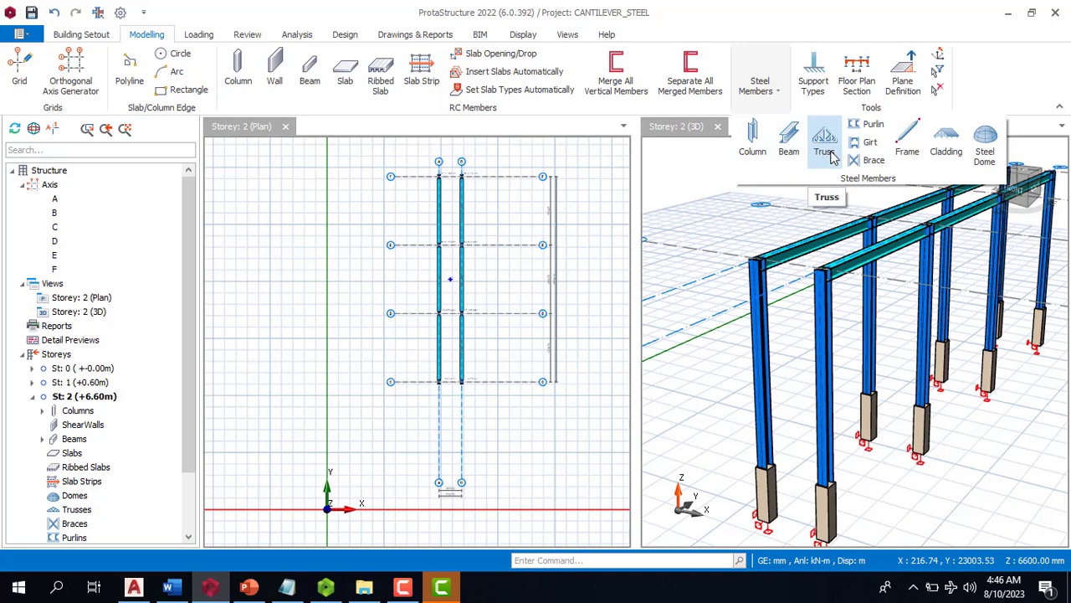
{"action": "left_click", "coordinate": [825, 151]}
{"action": "scroll", "coordinate": [435, 409], "scroll_direction": "up", "scroll_amount": 3}
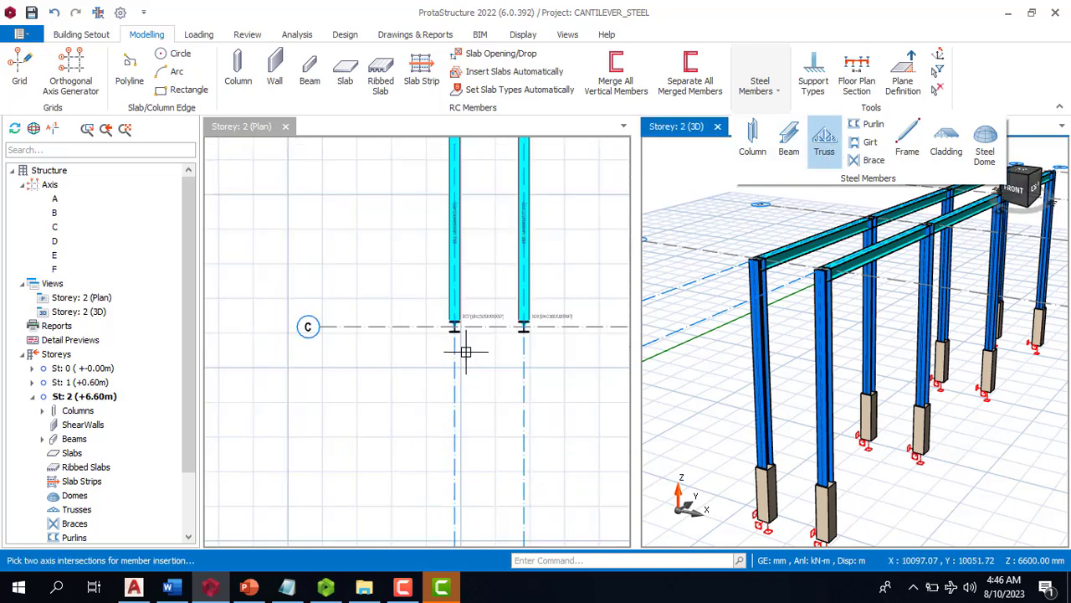
{"action": "key", "text": "Escape"}
{"action": "left_click", "coordinate": [454, 326]}
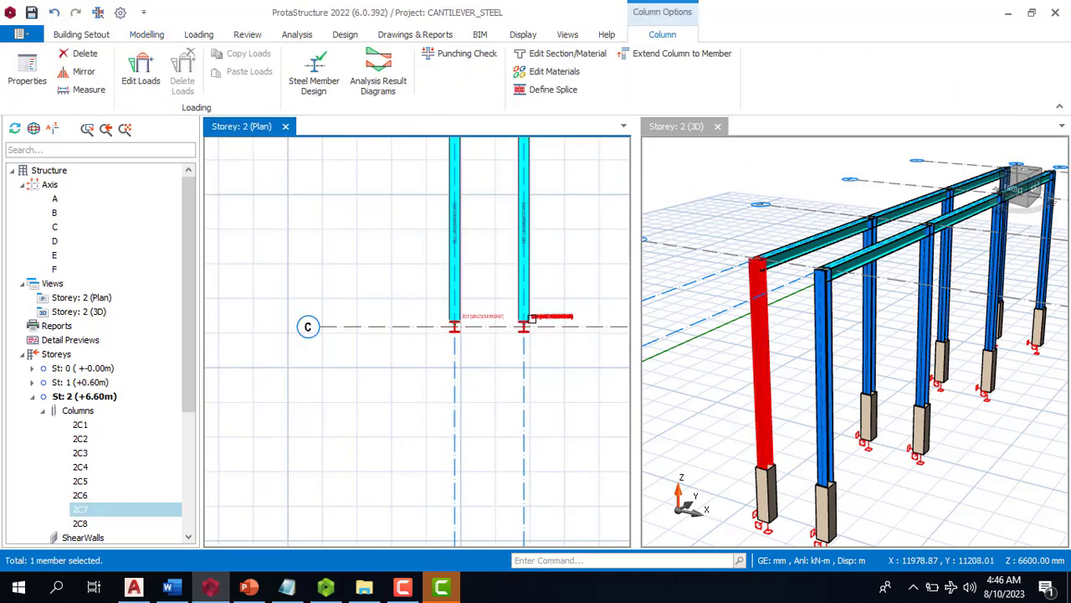
{"action": "key", "text": "Escape"}
{"action": "scroll", "coordinate": [468, 309], "scroll_direction": "down", "scroll_amount": 3}
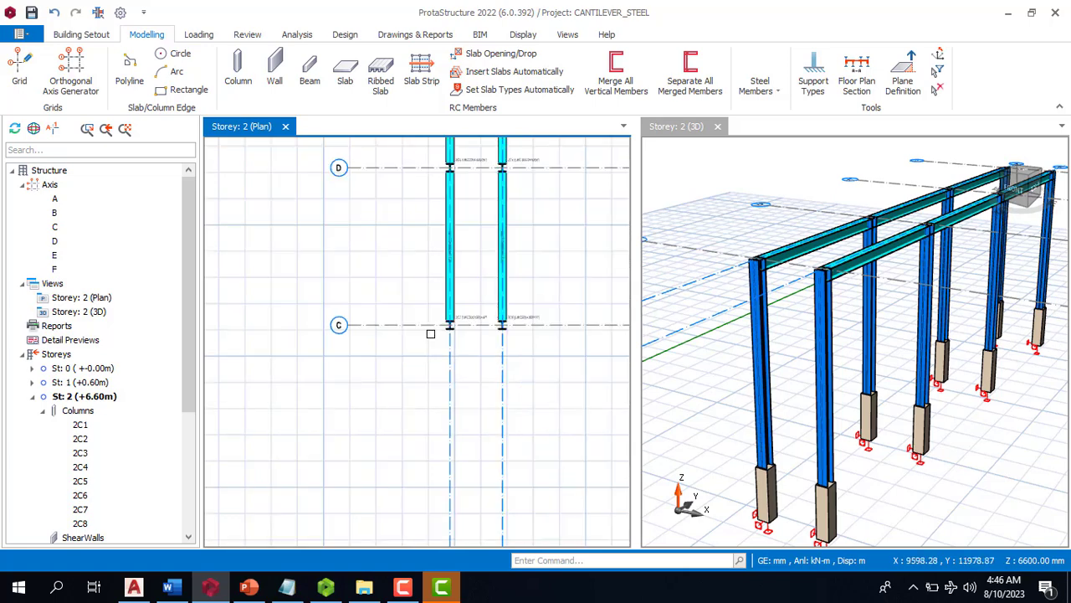
Step: Start a steel truss in storey 2 along axis C, from the column on axis A to the column on axis B
{"action": "left_click", "coordinate": [760, 84]}
{"action": "left_click", "coordinate": [824, 142]}
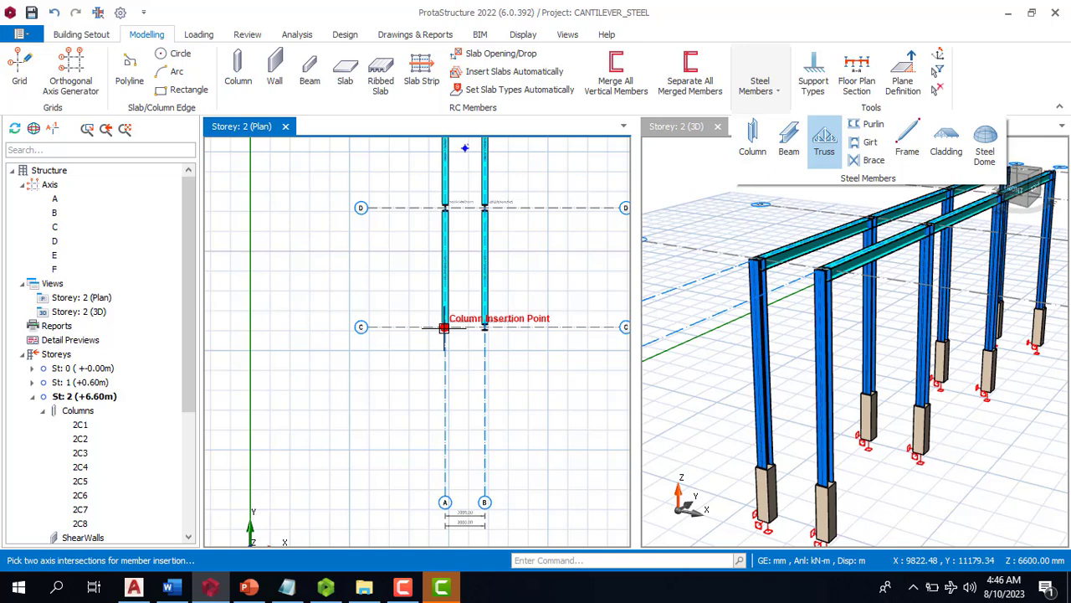
{"action": "left_click", "coordinate": [444, 327]}
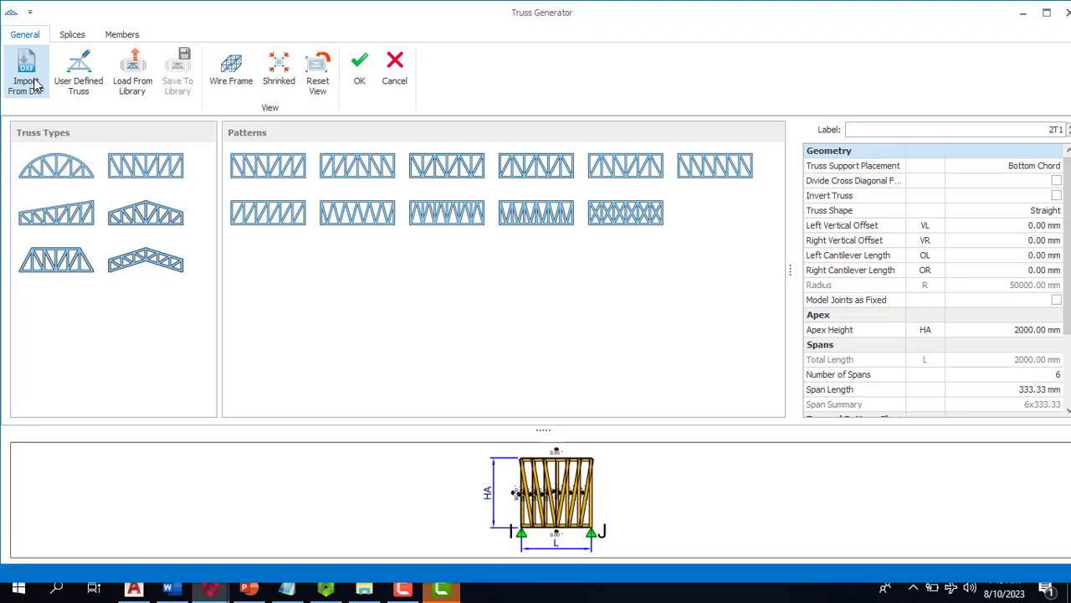
Step: Compare the patterns and geometry settings of the arched, parallel-chord, sloped, gabled, trapezoidal and pitched truss types
{"action": "left_click", "coordinate": [71, 170]}
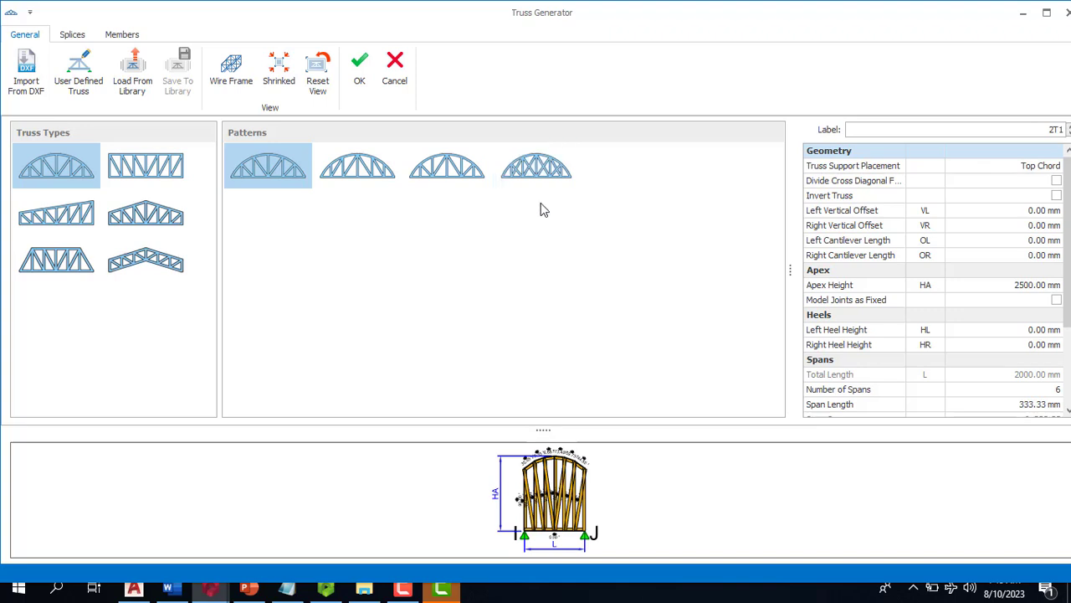
{"action": "left_click", "coordinate": [124, 170]}
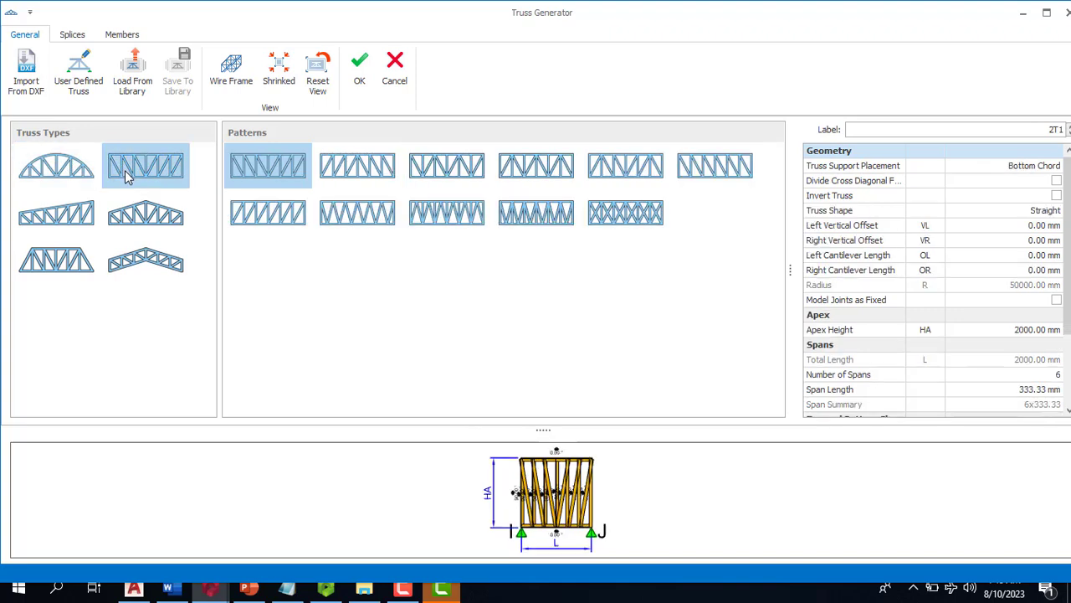
{"action": "left_click", "coordinate": [67, 219]}
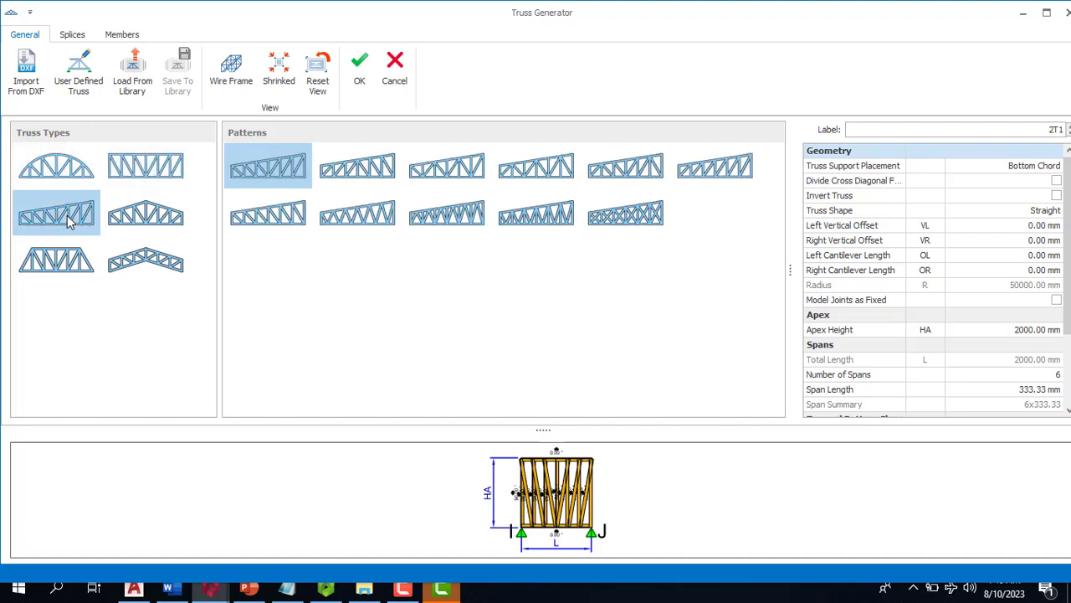
{"action": "left_click", "coordinate": [164, 226]}
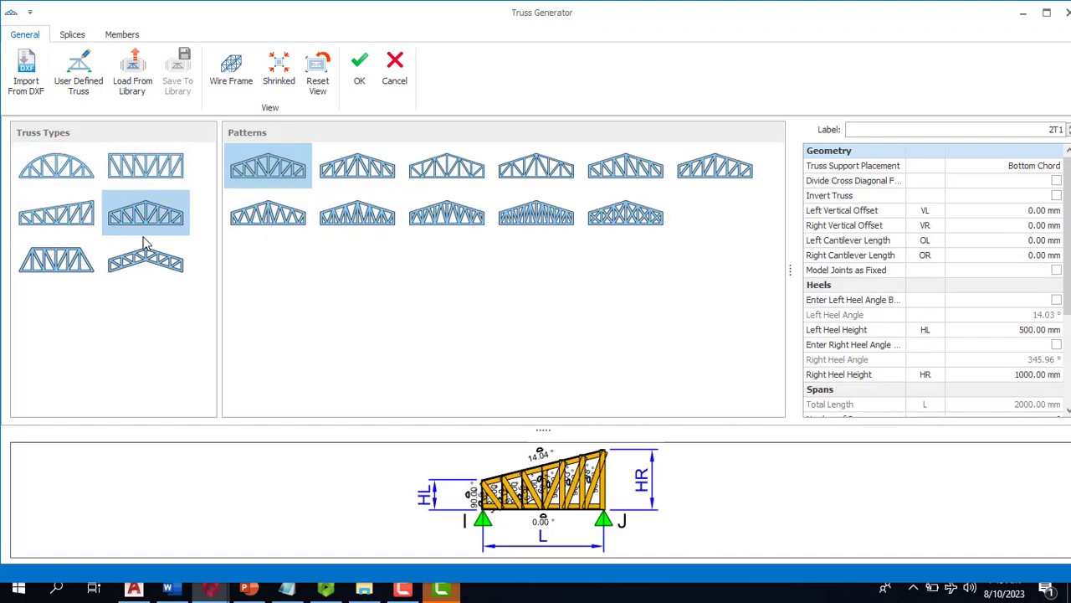
{"action": "left_click", "coordinate": [59, 272]}
{"action": "left_click", "coordinate": [121, 258]}
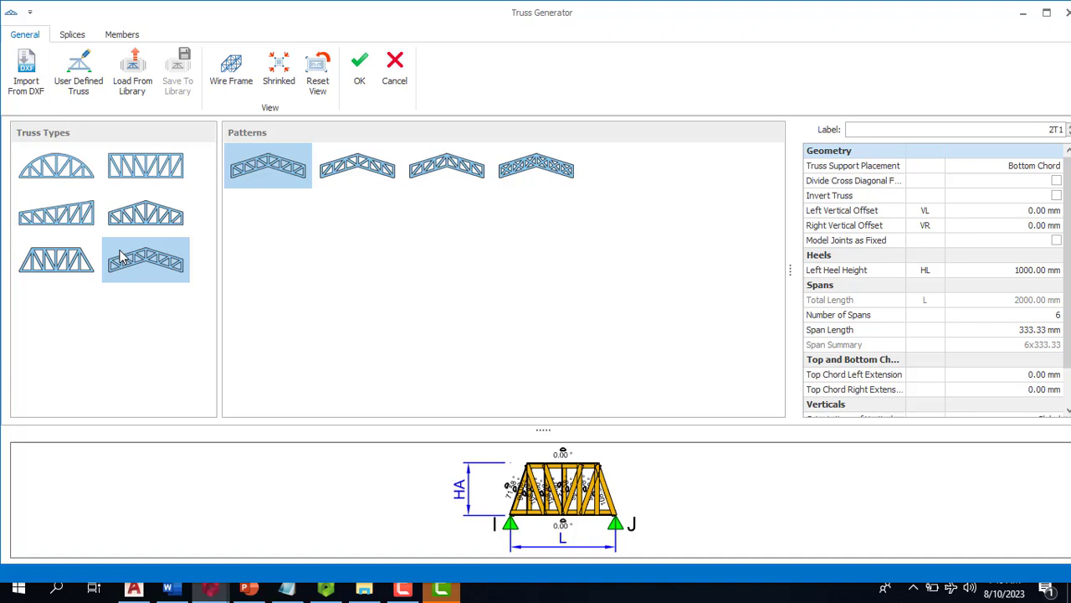
Step: Choose the arched truss type and open it for editing as a user-defined truss
{"action": "left_click", "coordinate": [59, 167]}
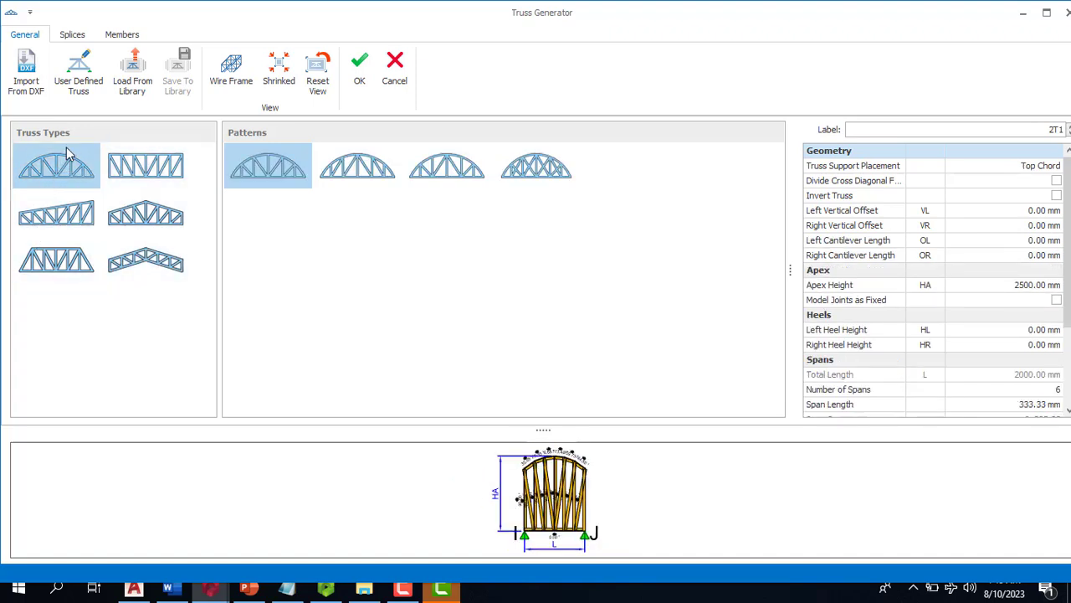
{"action": "left_click", "coordinate": [78, 80]}
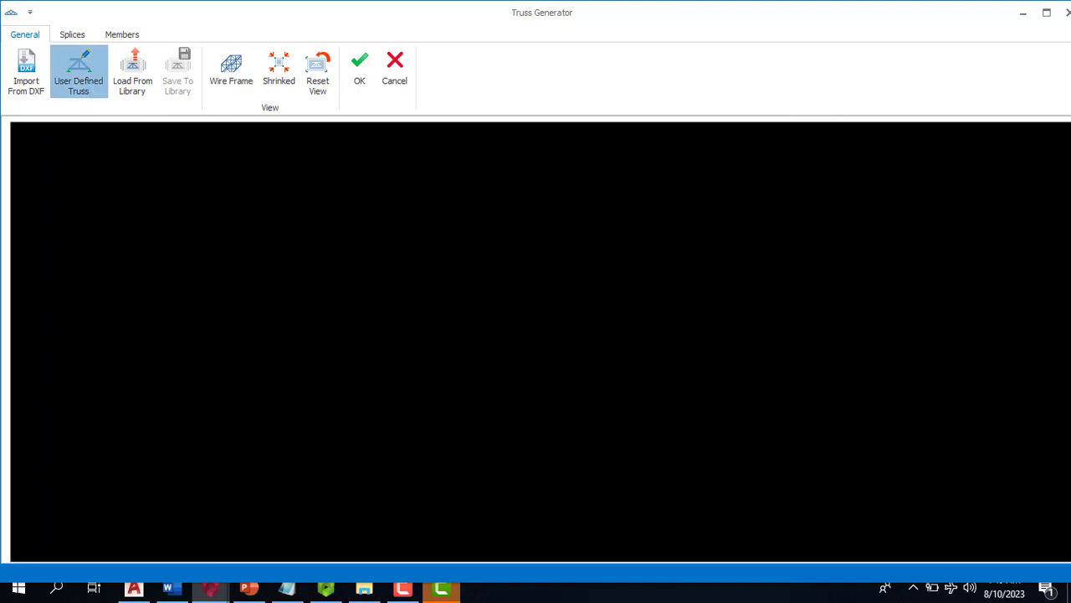
{"action": "scroll", "coordinate": [623, 343], "scroll_direction": "down", "scroll_amount": 3}
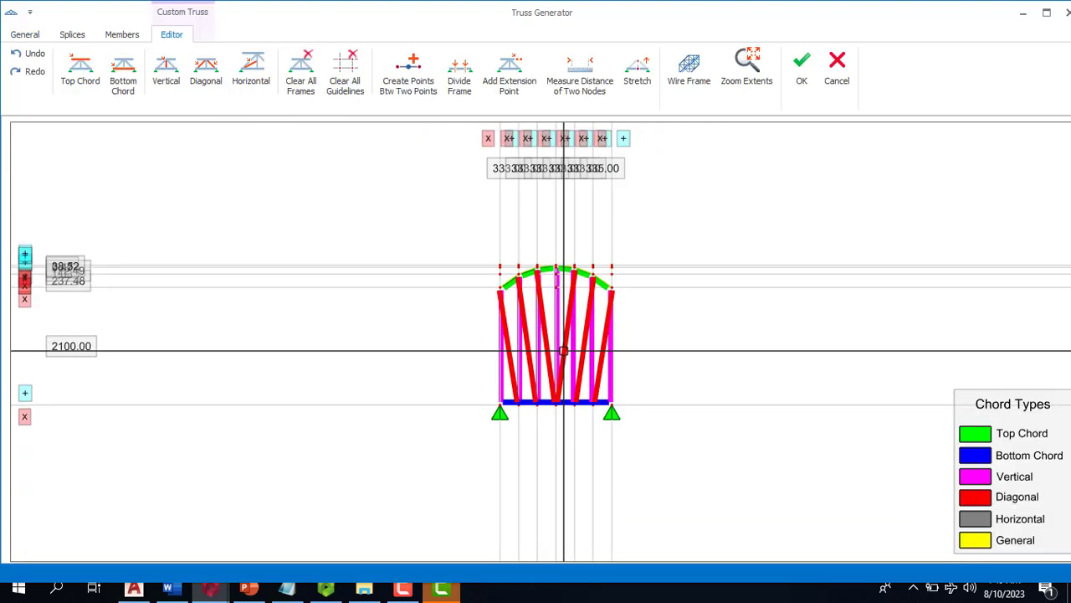
{"action": "scroll", "coordinate": [624, 310], "scroll_direction": "up", "scroll_amount": 3}
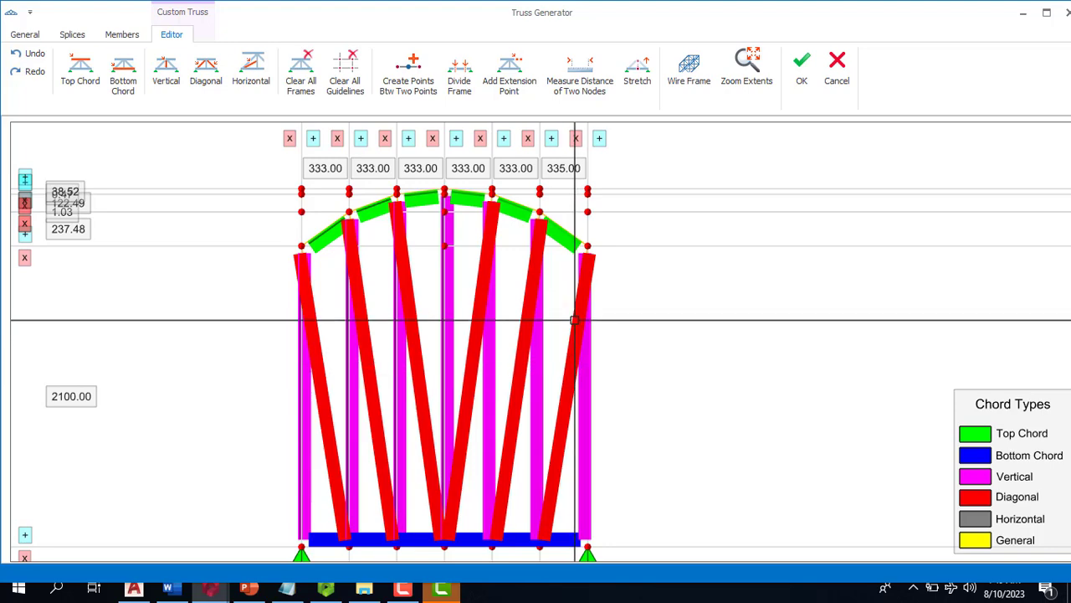
Step: Examine the arched truss's top and bottom chords, verticals, diagonals, nodes and supports in the custom truss editor
{"action": "scroll", "coordinate": [381, 232], "scroll_direction": "down", "scroll_amount": 2}
{"action": "scroll", "coordinate": [466, 336], "scroll_direction": "up", "scroll_amount": 2}
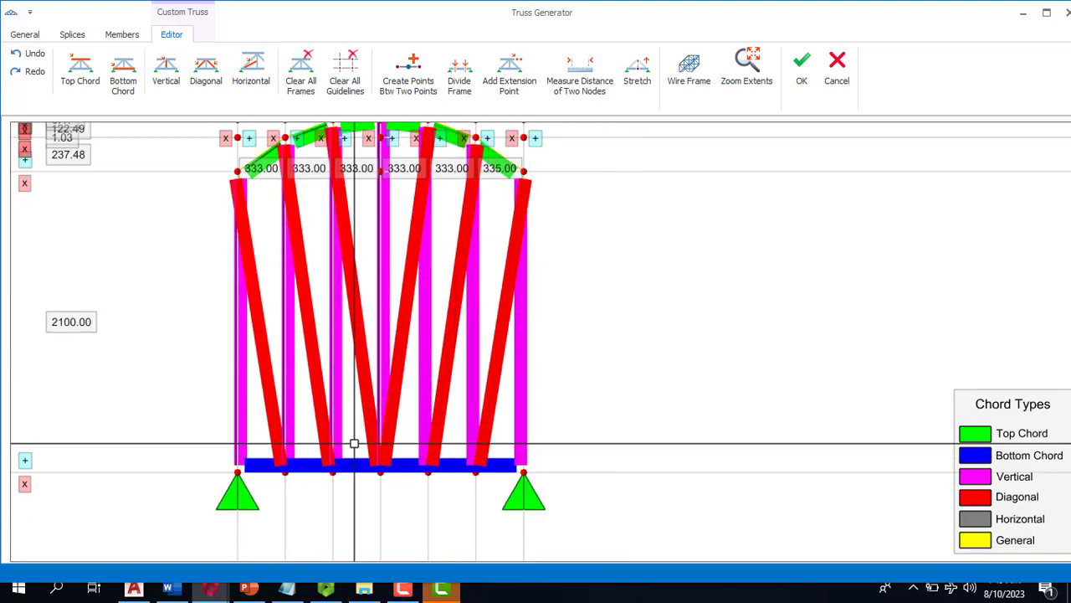
{"action": "scroll", "coordinate": [368, 435], "scroll_direction": "down", "scroll_amount": 2}
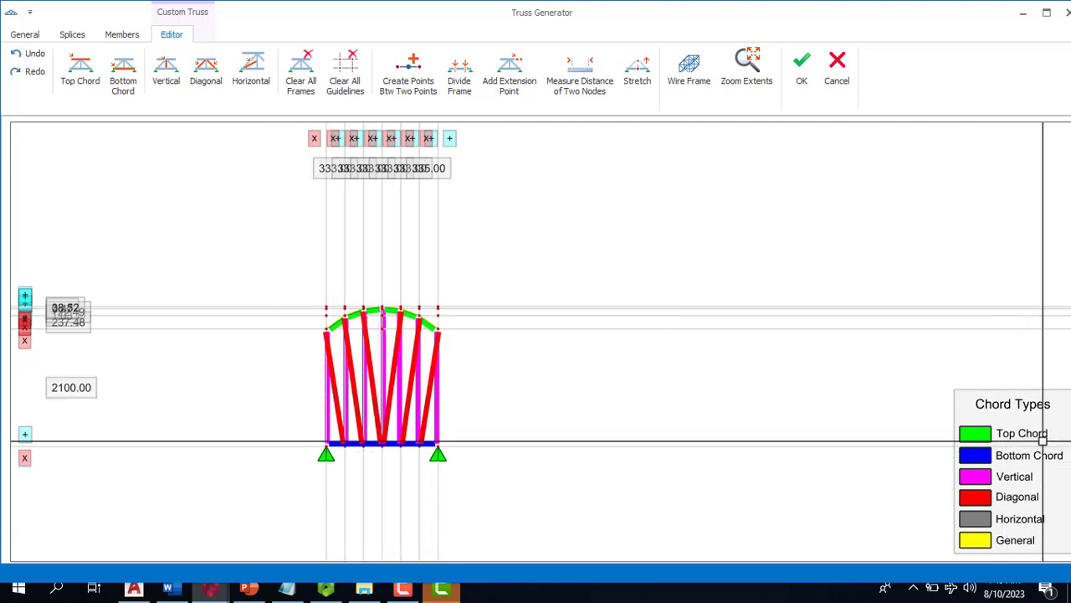
{"action": "scroll", "coordinate": [302, 333], "scroll_direction": "up", "scroll_amount": 4}
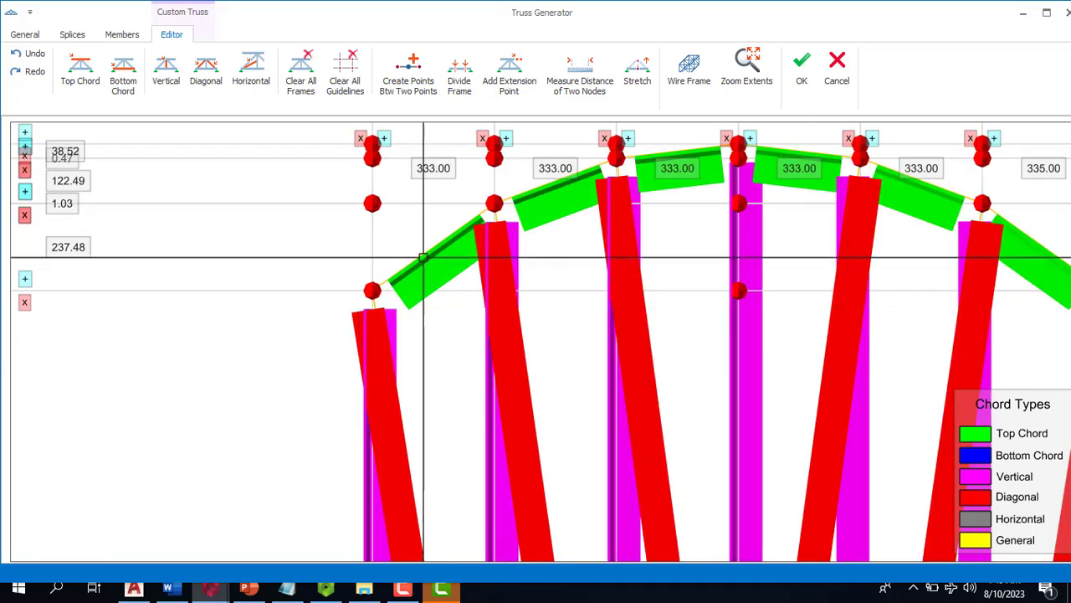
{"action": "scroll", "coordinate": [772, 339], "scroll_direction": "down", "scroll_amount": 3}
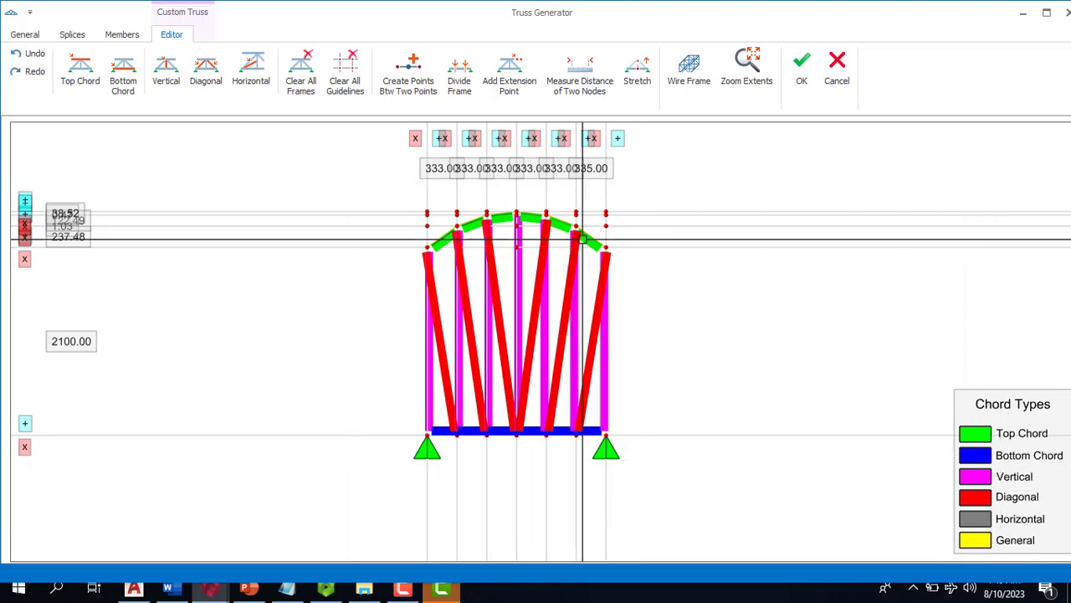
{"action": "scroll", "coordinate": [526, 353], "scroll_direction": "down", "scroll_amount": 2}
{"action": "scroll", "coordinate": [526, 353], "scroll_direction": "up", "scroll_amount": 2}
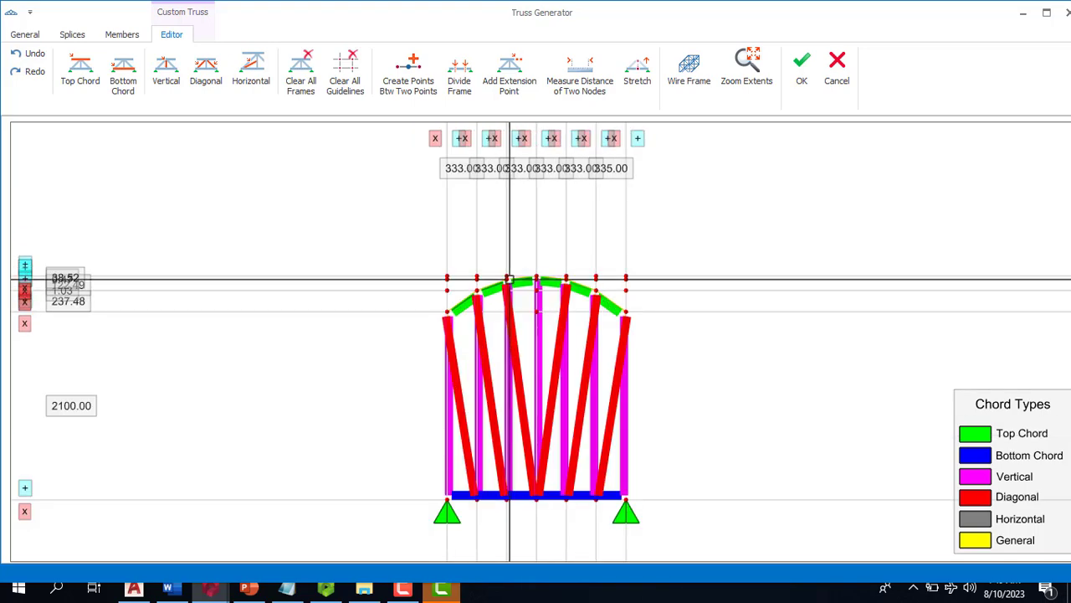
{"action": "scroll", "coordinate": [561, 350], "scroll_direction": "down", "scroll_amount": 1}
{"action": "scroll", "coordinate": [561, 350], "scroll_direction": "up", "scroll_amount": 2}
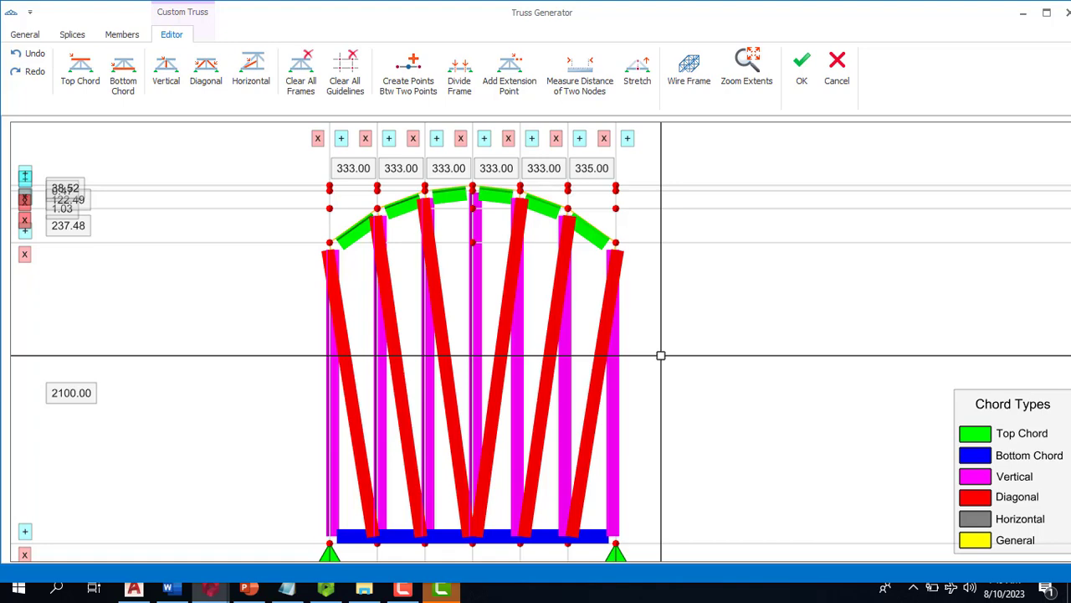
{"action": "scroll", "coordinate": [651, 315], "scroll_direction": "down", "scroll_amount": 2}
{"action": "scroll", "coordinate": [672, 301], "scroll_direction": "up", "scroll_amount": 2}
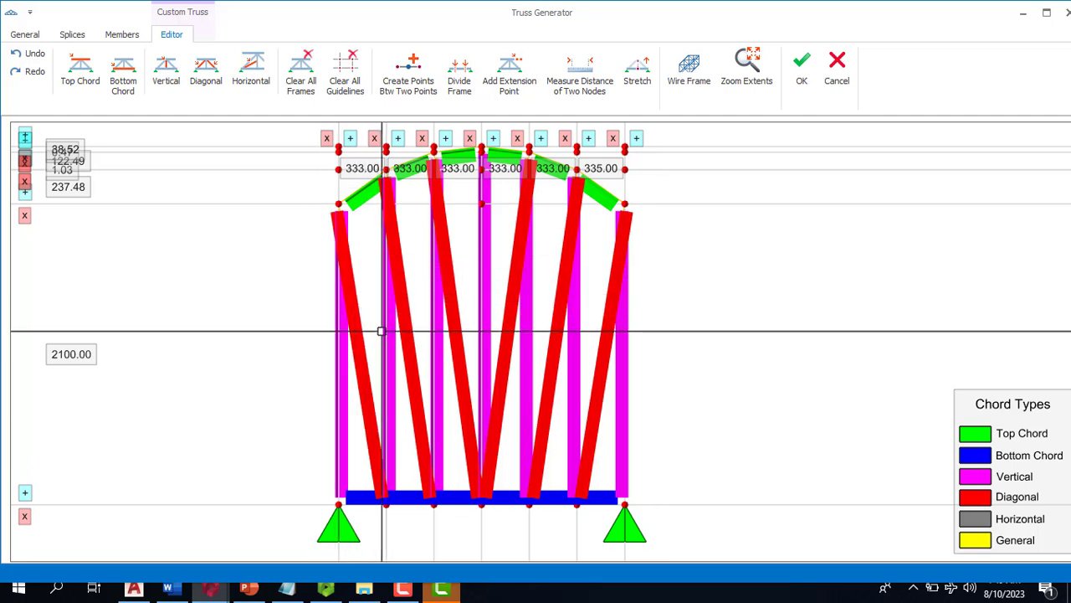
Step: Try to delete the three top chord segments right of the apex in the custom arched truss, and discard the truss
{"action": "left_click", "coordinate": [596, 198]}
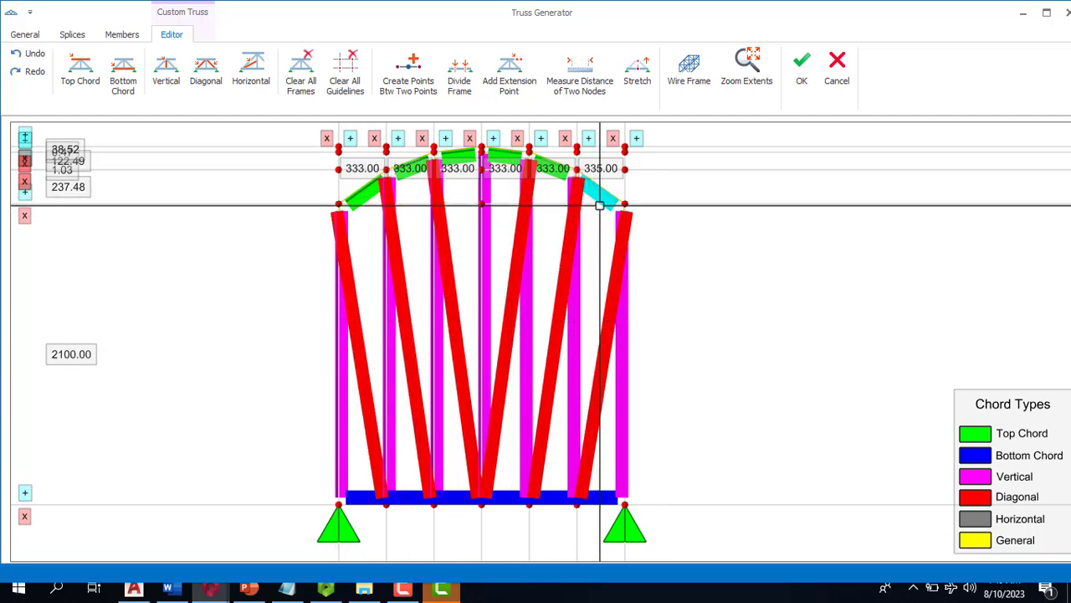
{"action": "left_click", "coordinate": [553, 175]}
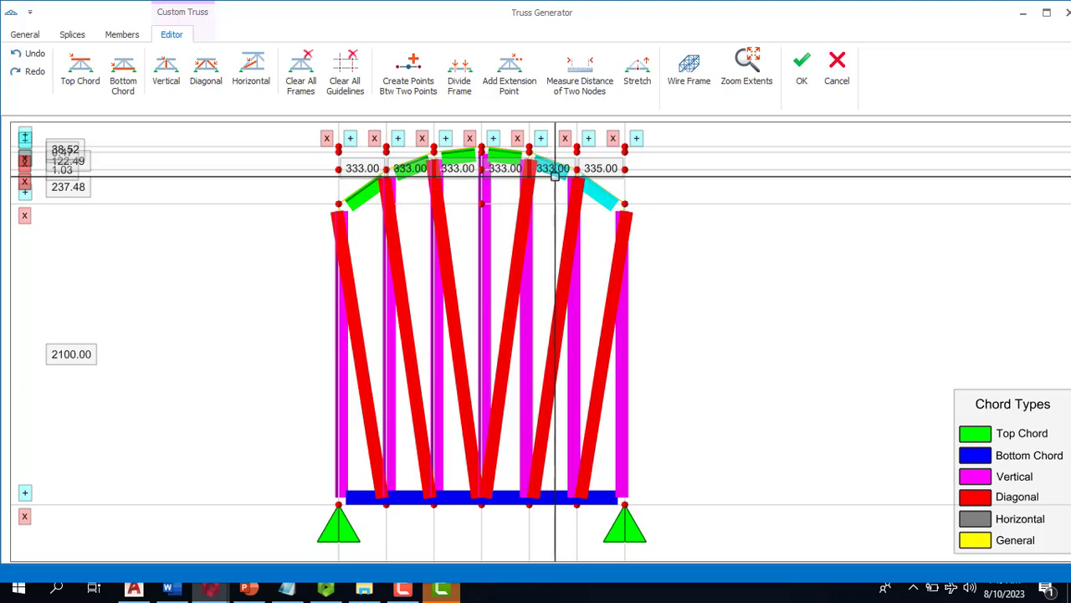
{"action": "left_click", "coordinate": [508, 159]}
{"action": "key", "text": "Delete"}
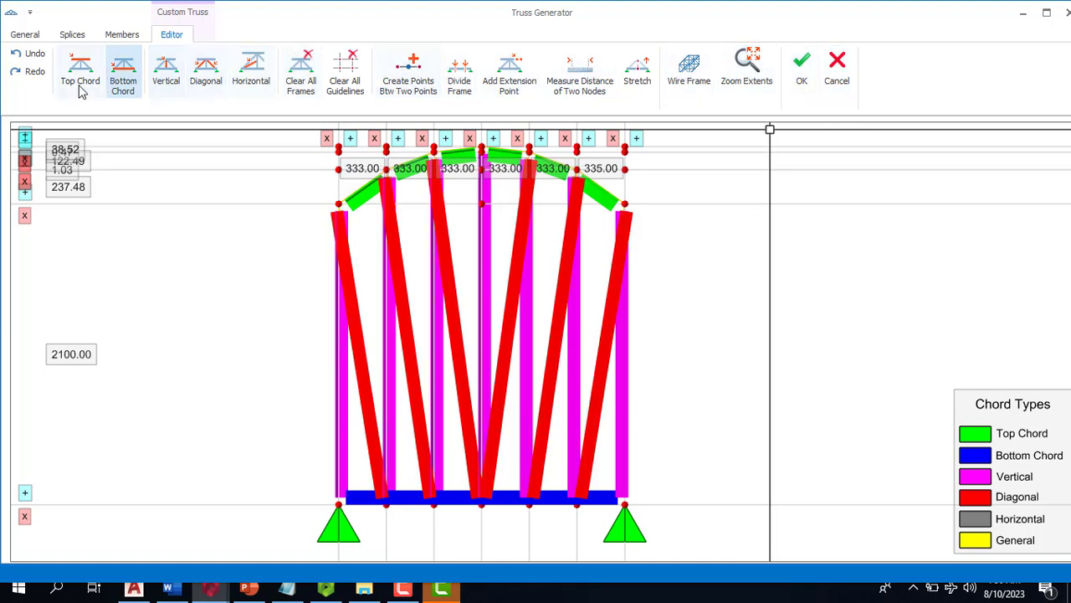
{"action": "left_click", "coordinate": [834, 77]}
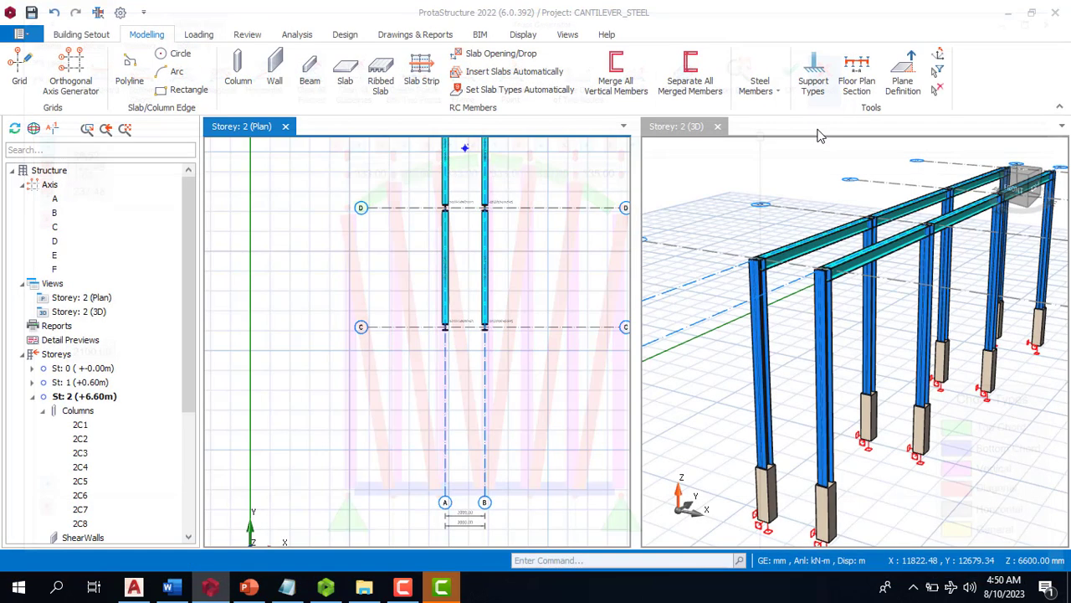
{"action": "left_click", "coordinate": [761, 92]}
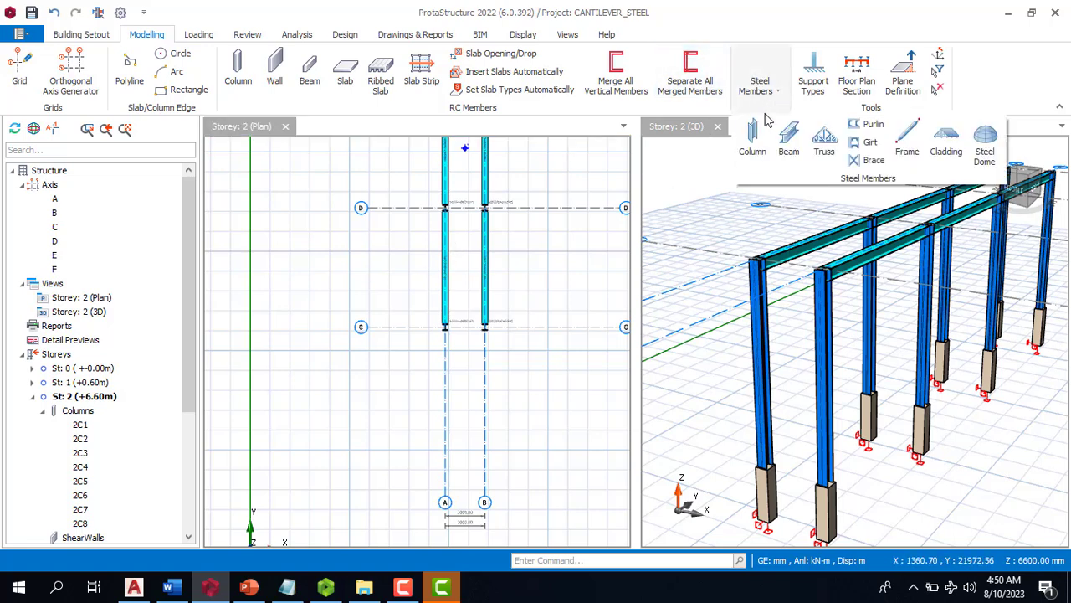
{"action": "left_click", "coordinate": [824, 138]}
{"action": "left_click", "coordinate": [446, 325]}
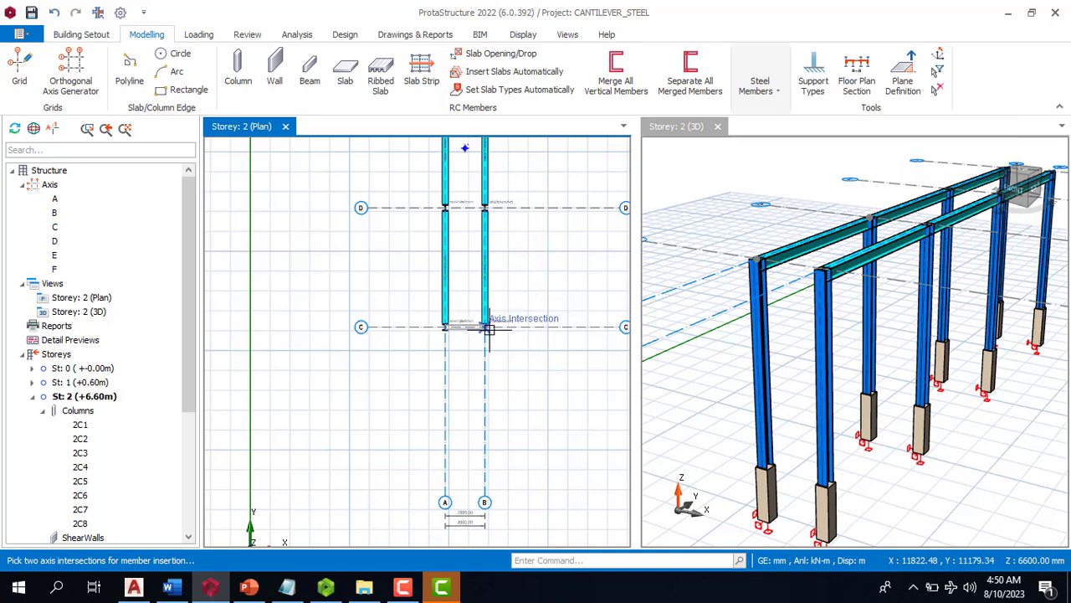
{"action": "left_click", "coordinate": [476, 329]}
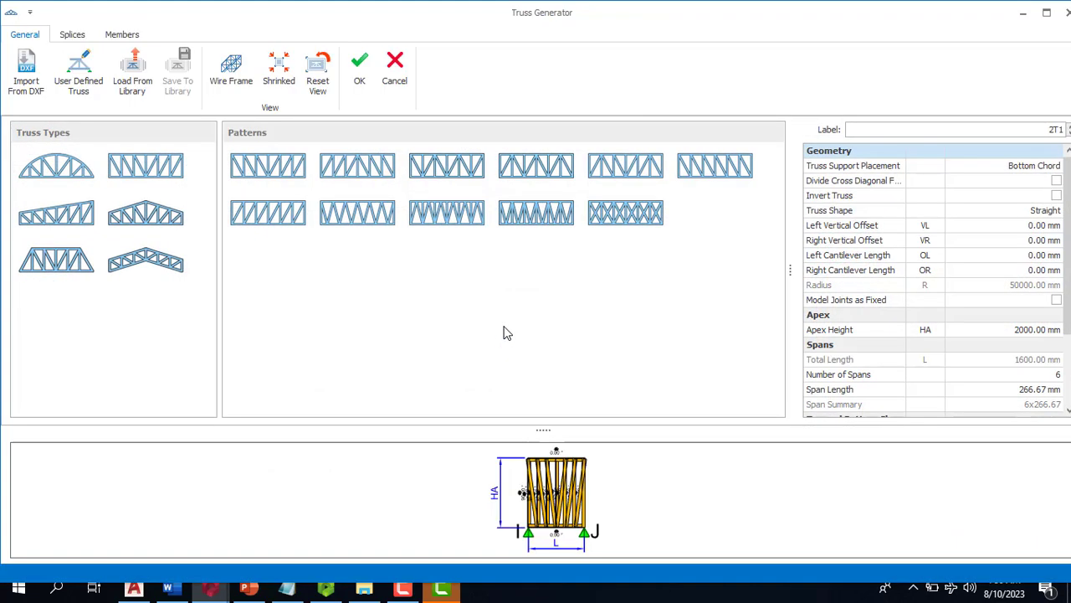
{"action": "left_click", "coordinate": [394, 73]}
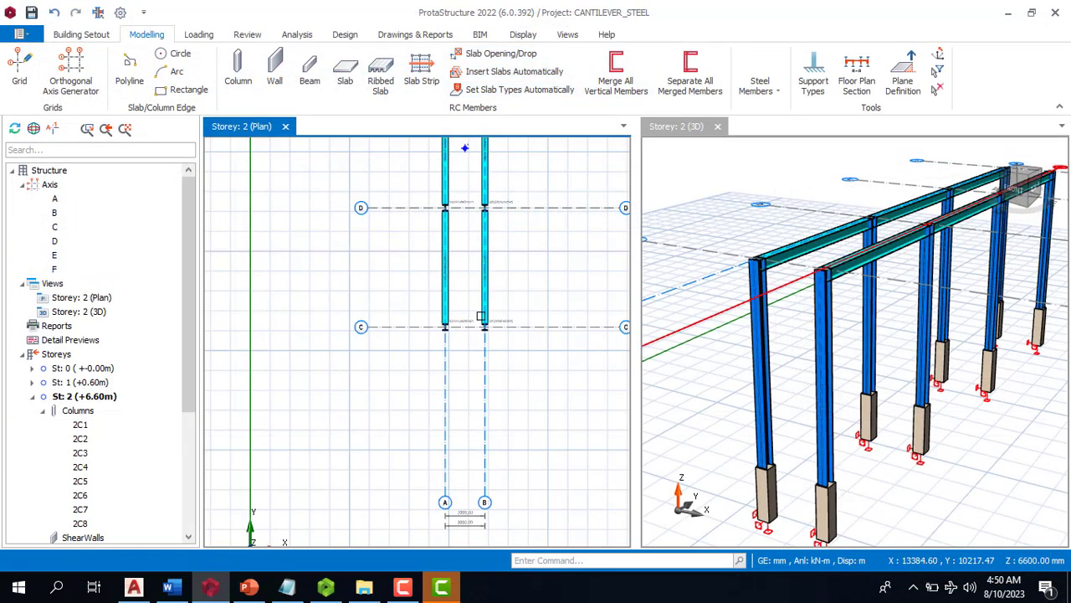
Step: Start a steel truss along axis C from the column on axis A to the column on axis B, using the arched type
{"action": "left_click", "coordinate": [777, 87]}
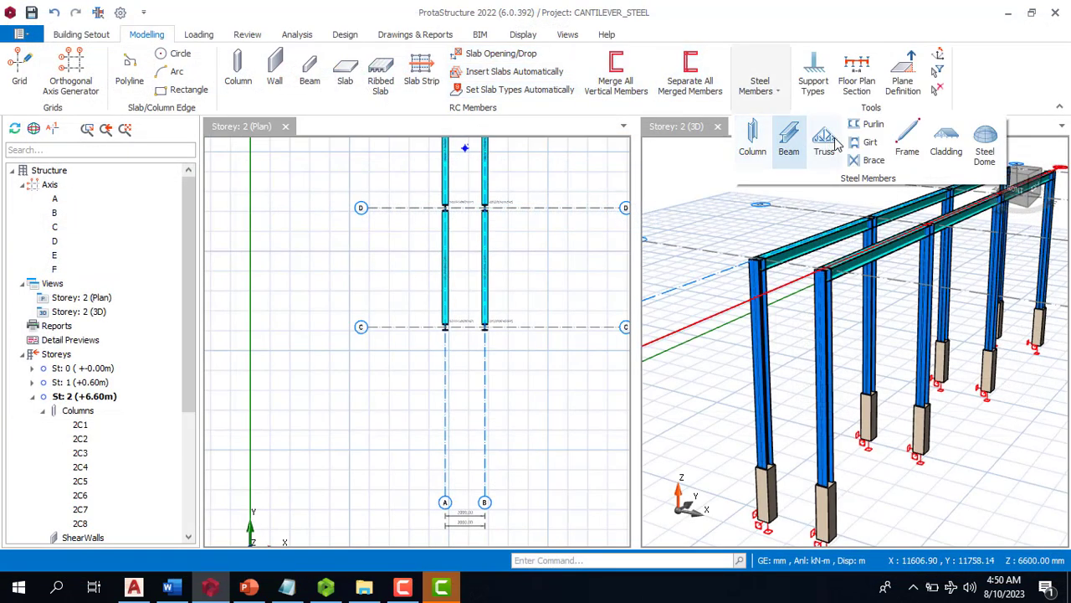
{"action": "left_click", "coordinate": [808, 151]}
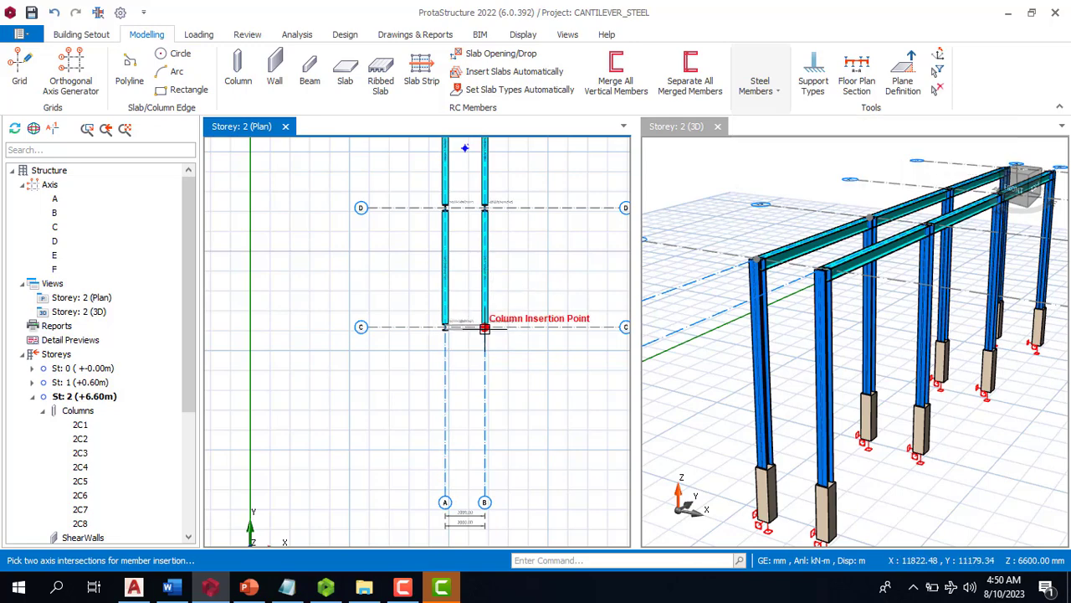
{"action": "scroll", "coordinate": [482, 326], "scroll_direction": "up", "scroll_amount": 3}
{"action": "left_click", "coordinate": [485, 324]}
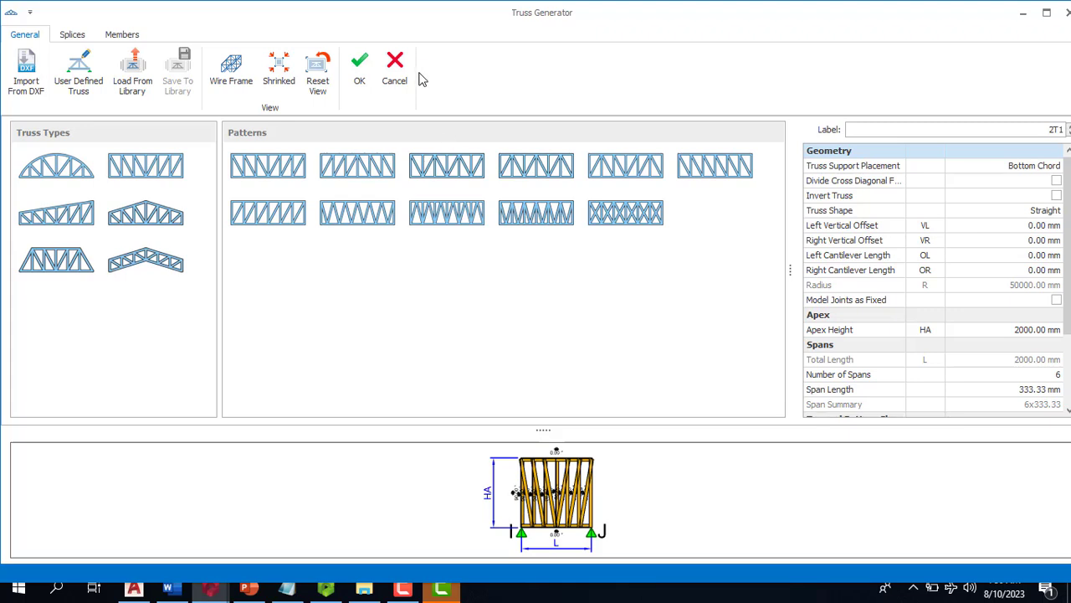
{"action": "left_click", "coordinate": [67, 174]}
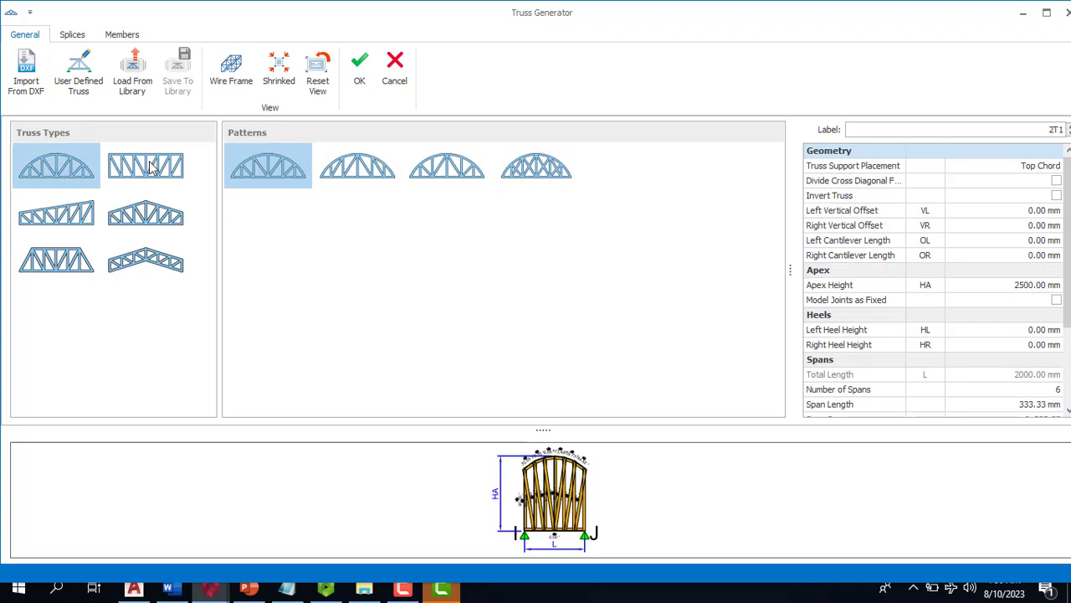
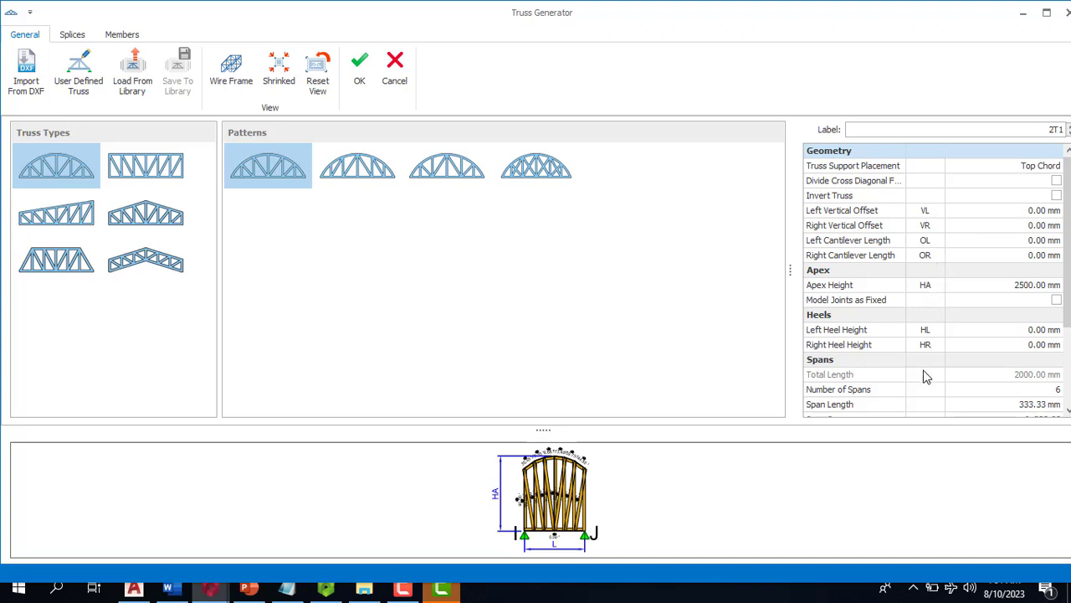
Step: Examine the arched truss preview's chord and diagonal angles, height and length dimensions and supports, and leave the truss generator without inserting it
{"action": "scroll", "coordinate": [569, 517], "scroll_direction": "up", "scroll_amount": 3}
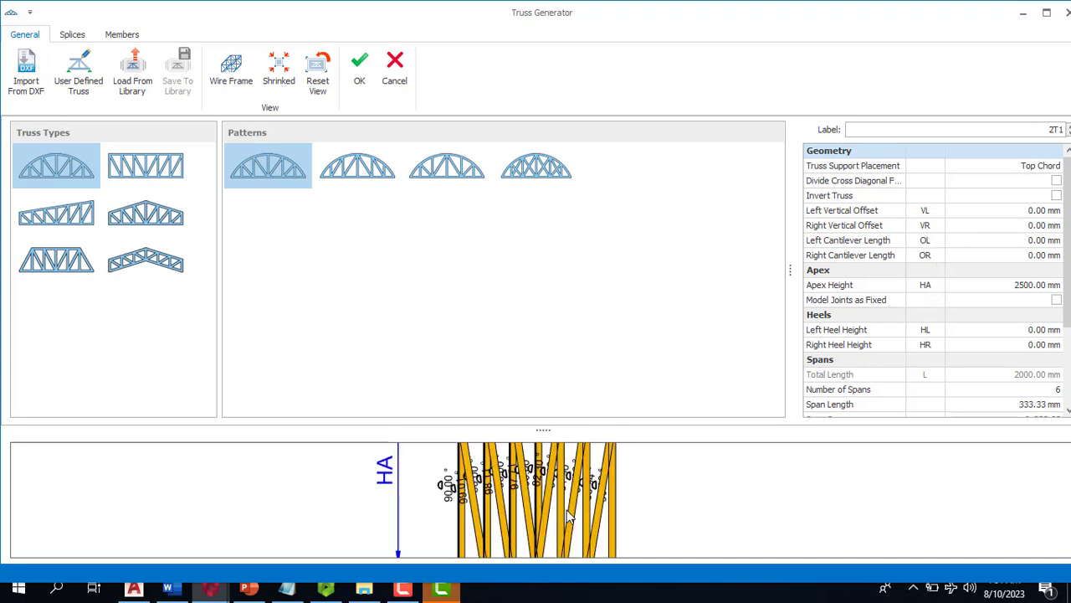
{"action": "scroll", "coordinate": [569, 517], "scroll_direction": "down", "scroll_amount": 3}
{"action": "scroll", "coordinate": [585, 463], "scroll_direction": "up", "scroll_amount": 2}
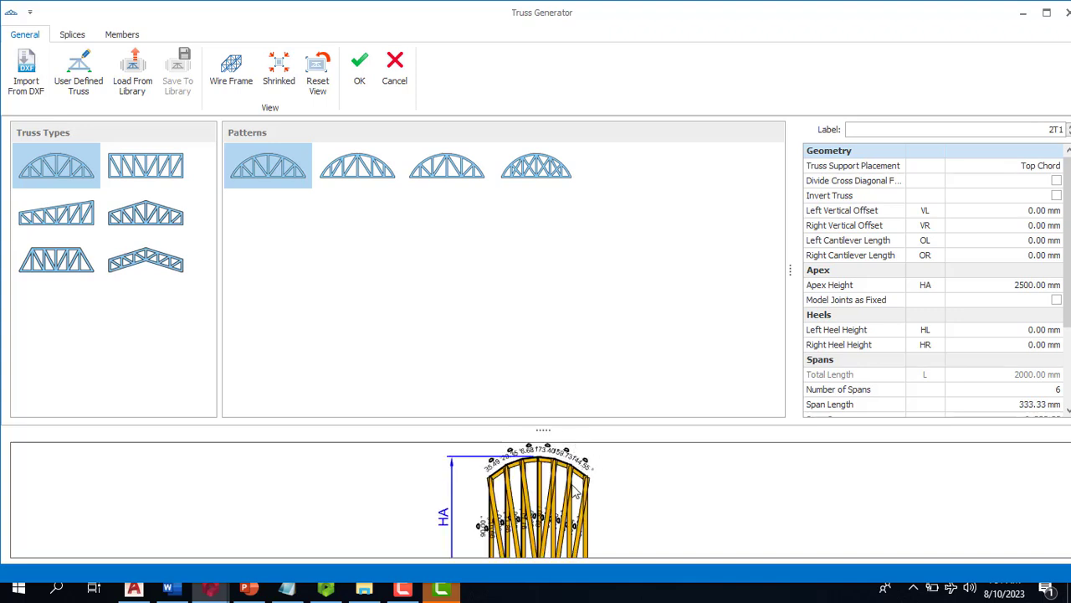
{"action": "scroll", "coordinate": [574, 492], "scroll_direction": "up", "scroll_amount": 3}
{"action": "scroll", "coordinate": [570, 488], "scroll_direction": "down", "scroll_amount": 5}
{"action": "scroll", "coordinate": [577, 490], "scroll_direction": "up", "scroll_amount": 5}
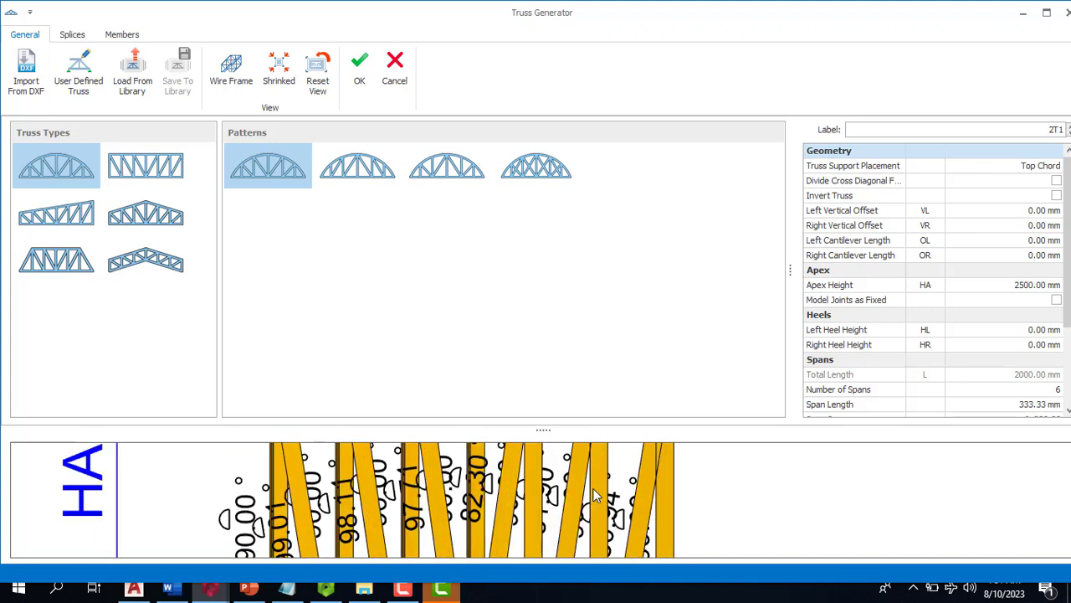
{"action": "scroll", "coordinate": [586, 494], "scroll_direction": "down", "scroll_amount": 3}
{"action": "scroll", "coordinate": [481, 507], "scroll_direction": "up", "scroll_amount": 2}
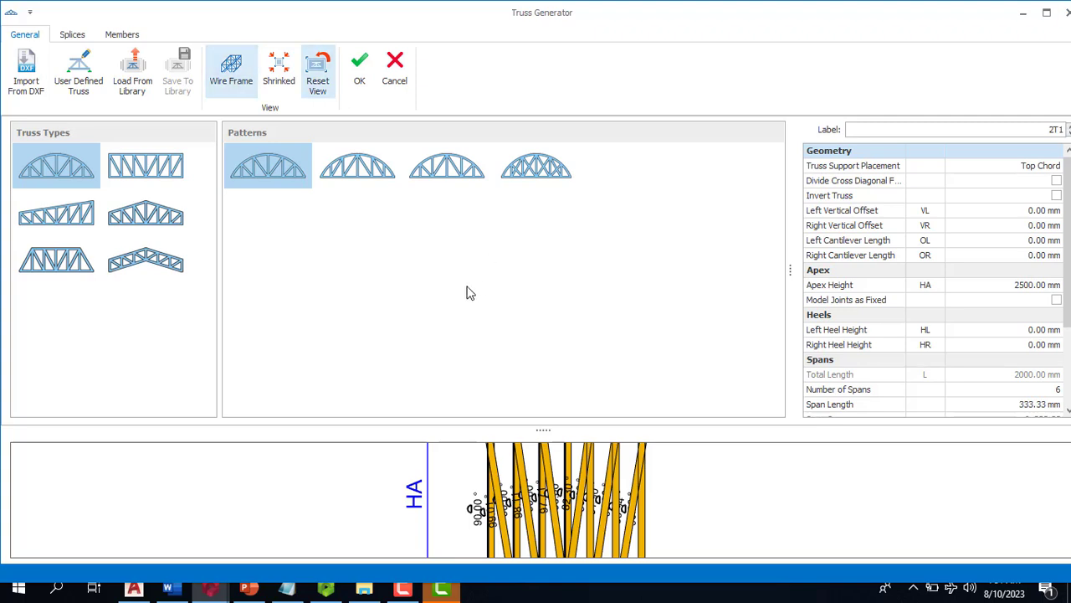
{"action": "scroll", "coordinate": [465, 496], "scroll_direction": "down", "scroll_amount": 3}
{"action": "scroll", "coordinate": [457, 493], "scroll_direction": "up", "scroll_amount": 4}
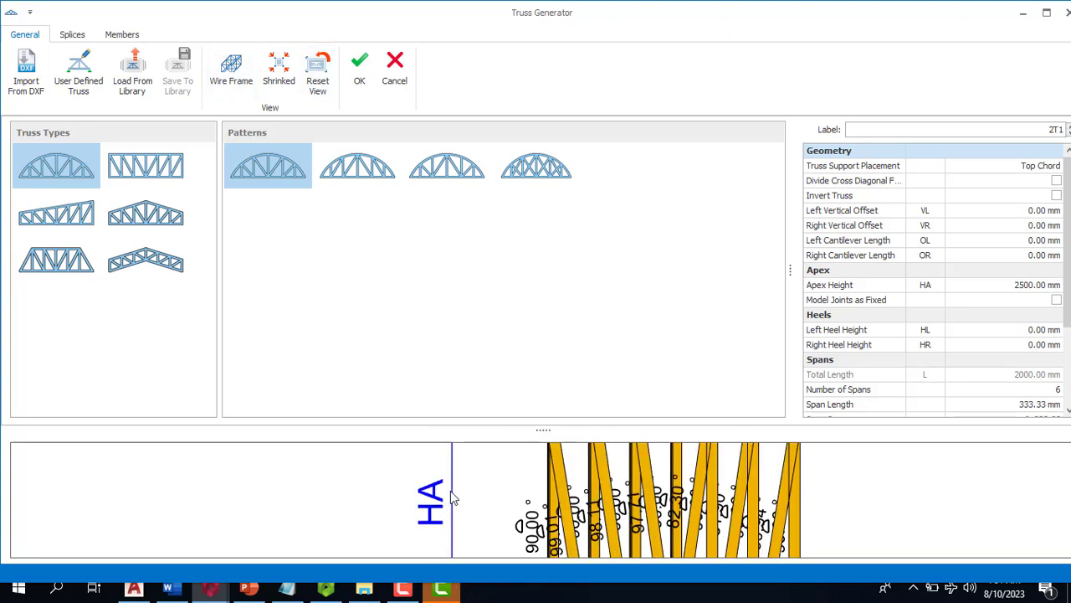
{"action": "scroll", "coordinate": [515, 524], "scroll_direction": "down", "scroll_amount": 5}
{"action": "scroll", "coordinate": [515, 528], "scroll_direction": "up", "scroll_amount": 4}
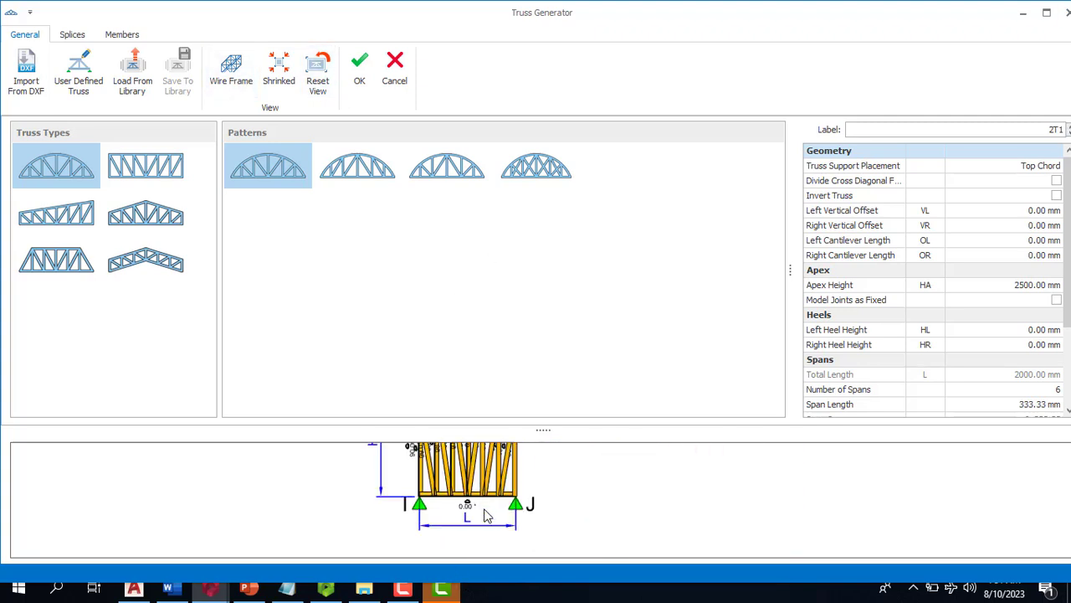
{"action": "scroll", "coordinate": [514, 529], "scroll_direction": "down", "scroll_amount": 3}
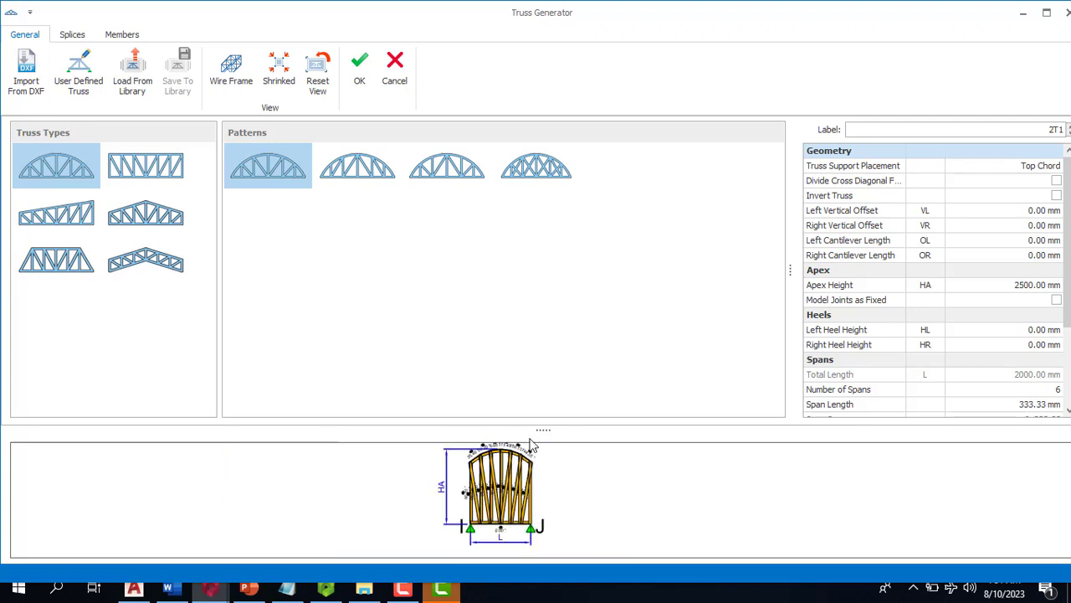
{"action": "scroll", "coordinate": [529, 445], "scroll_direction": "up", "scroll_amount": 4}
{"action": "scroll", "coordinate": [539, 449], "scroll_direction": "down", "scroll_amount": 2}
{"action": "scroll", "coordinate": [549, 452], "scroll_direction": "up", "scroll_amount": 1}
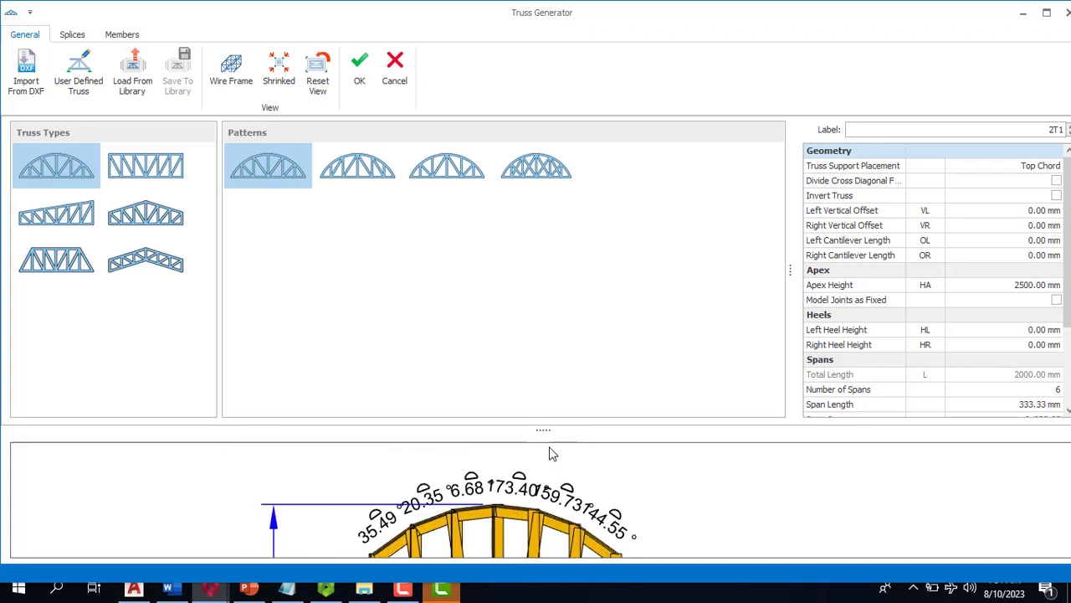
{"action": "scroll", "coordinate": [527, 435], "scroll_direction": "down", "scroll_amount": 4}
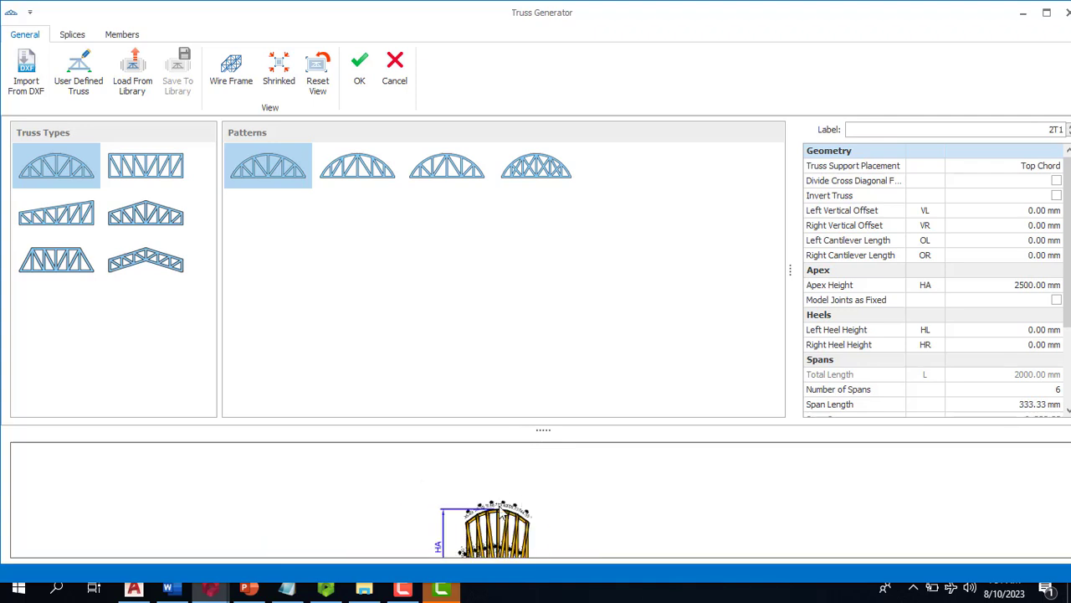
{"action": "scroll", "coordinate": [520, 430], "scroll_direction": "up", "scroll_amount": 4}
{"action": "scroll", "coordinate": [516, 427], "scroll_direction": "down", "scroll_amount": 4}
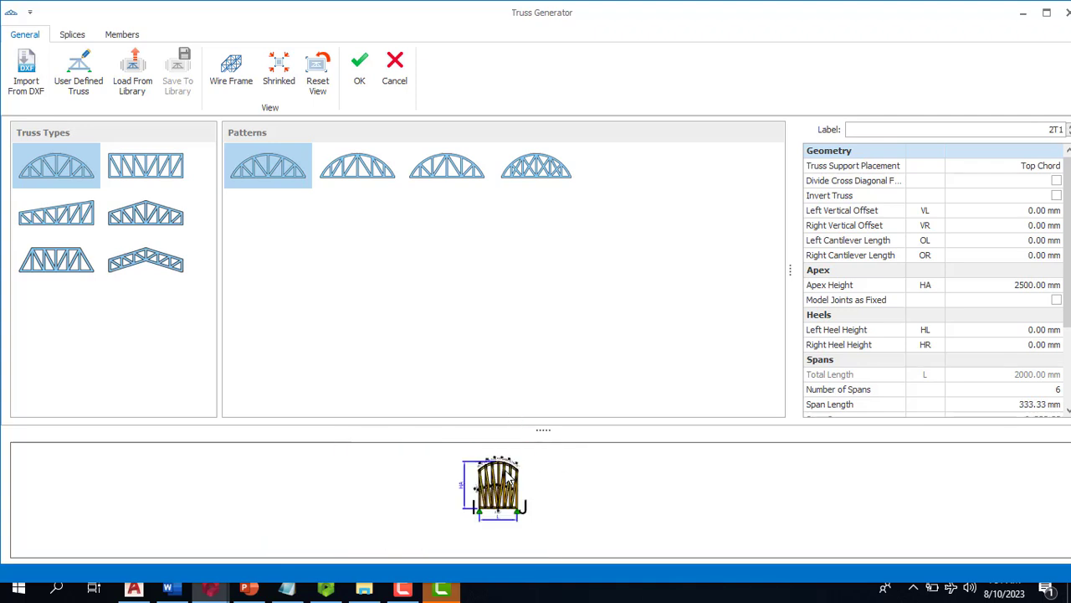
{"action": "scroll", "coordinate": [508, 458], "scroll_direction": "up", "scroll_amount": 4}
{"action": "scroll", "coordinate": [491, 480], "scroll_direction": "down", "scroll_amount": 4}
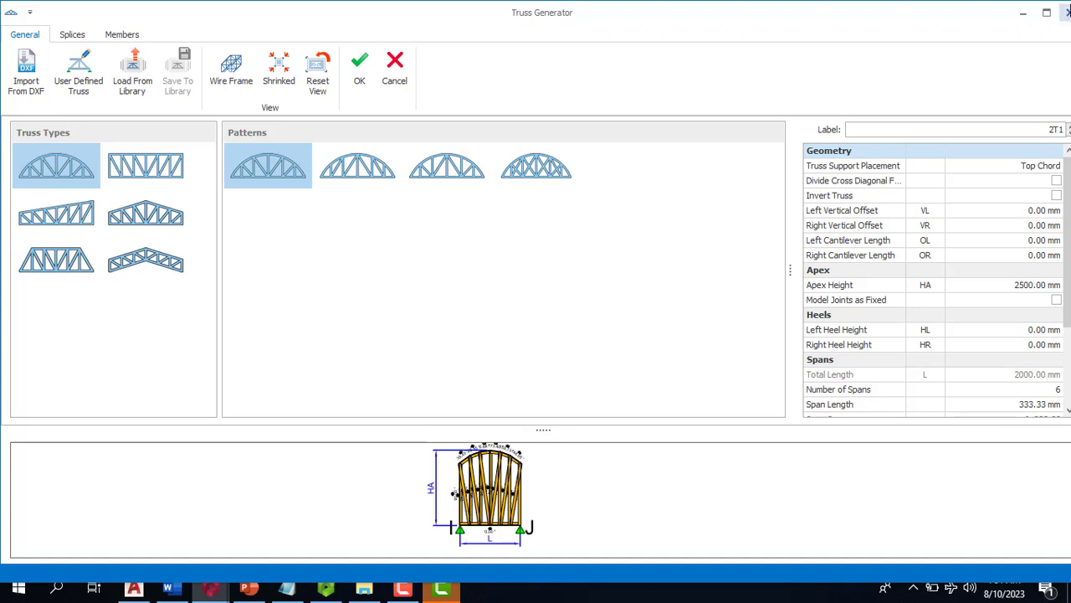
{"action": "left_click", "coordinate": [399, 83]}
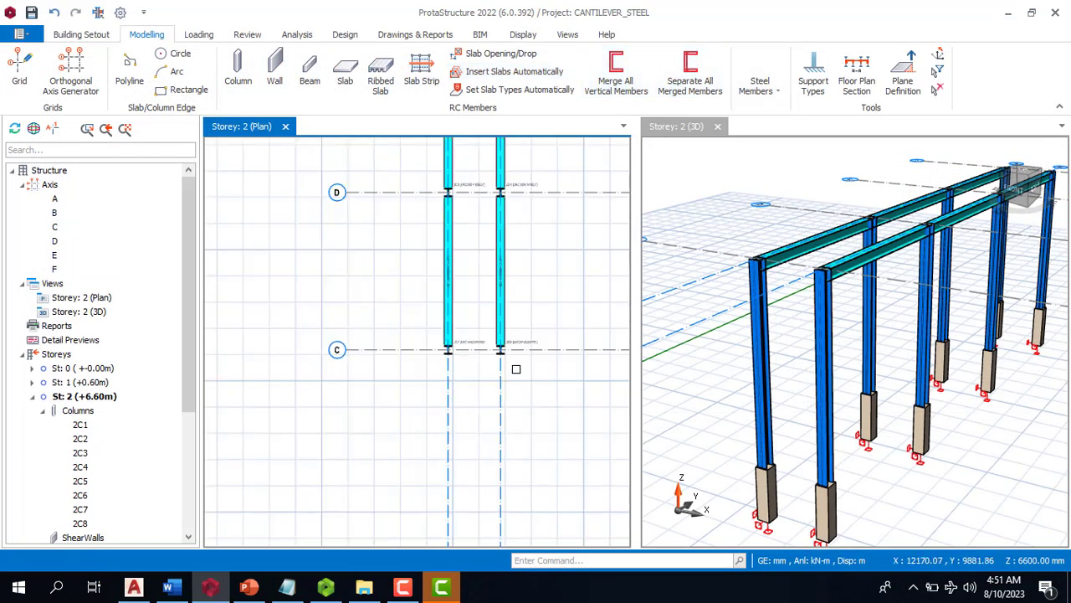
Step: Offset axis B by 1000 mm in the positive X direction to create a parallel axis beside the frame
{"action": "scroll", "coordinate": [516, 369], "scroll_direction": "down", "scroll_amount": 3}
{"action": "scroll", "coordinate": [492, 345], "scroll_direction": "down", "scroll_amount": 2}
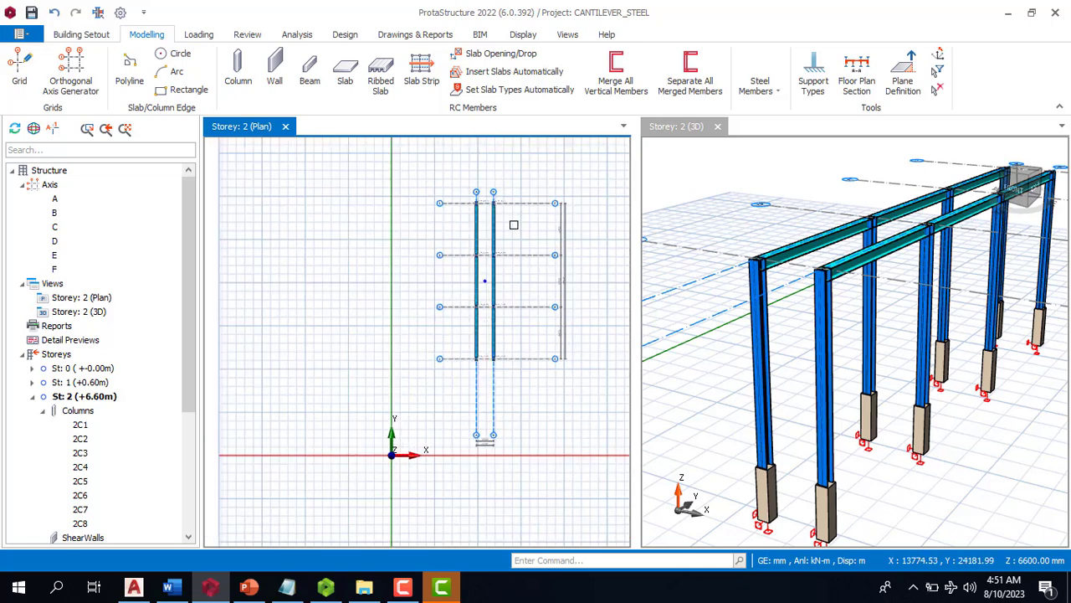
{"action": "scroll", "coordinate": [500, 270], "scroll_direction": "up", "scroll_amount": 5}
{"action": "scroll", "coordinate": [465, 323], "scroll_direction": "down", "scroll_amount": 4}
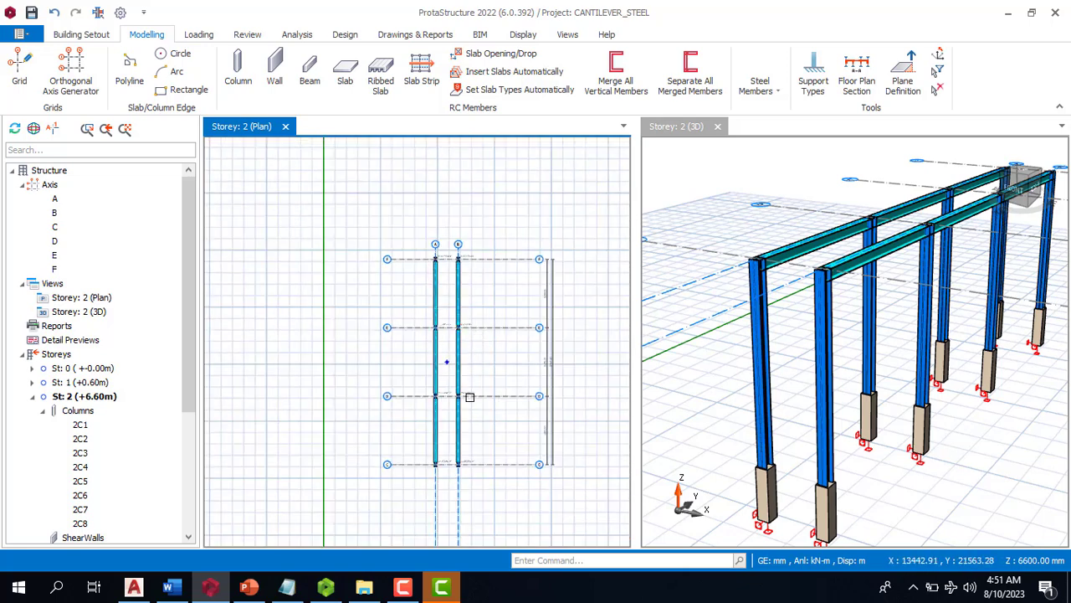
{"action": "scroll", "coordinate": [452, 399], "scroll_direction": "down", "scroll_amount": 2}
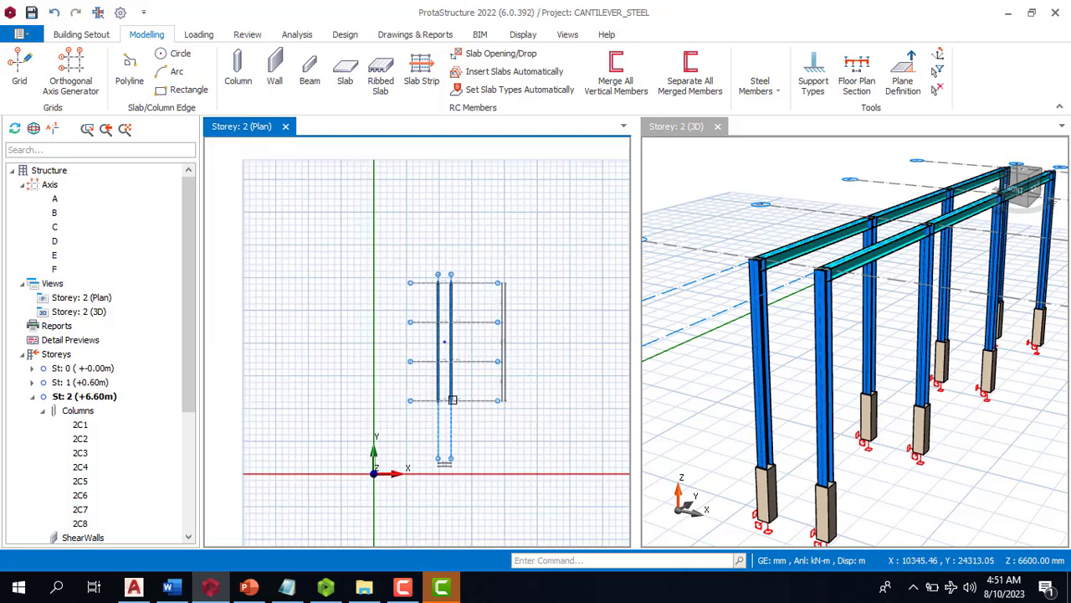
{"action": "scroll", "coordinate": [452, 399], "scroll_direction": "up", "scroll_amount": 2}
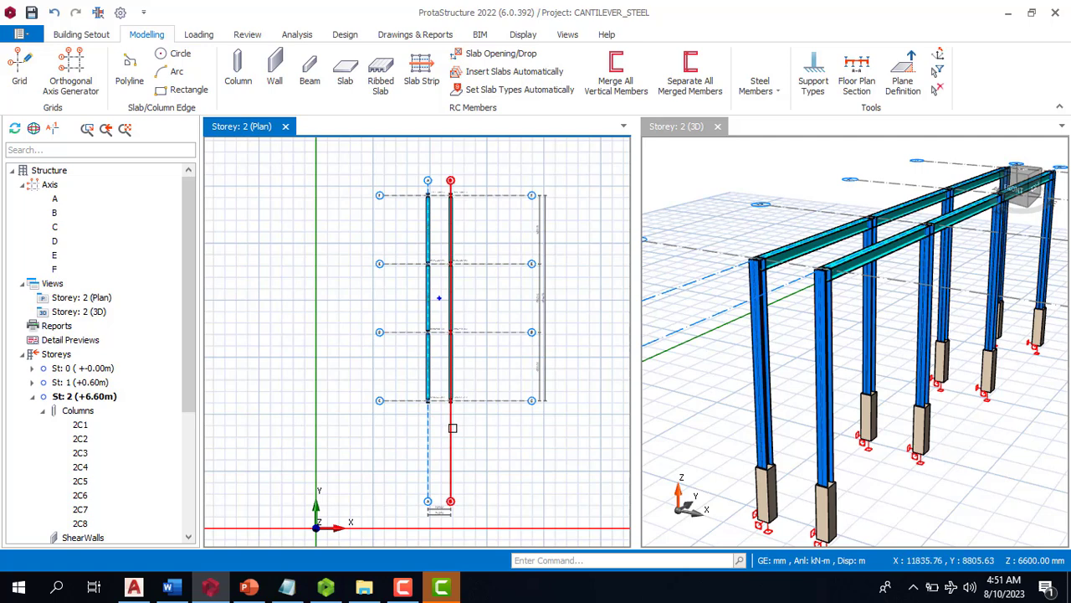
{"action": "left_click", "coordinate": [452, 428]}
{"action": "right_click", "coordinate": [452, 428]}
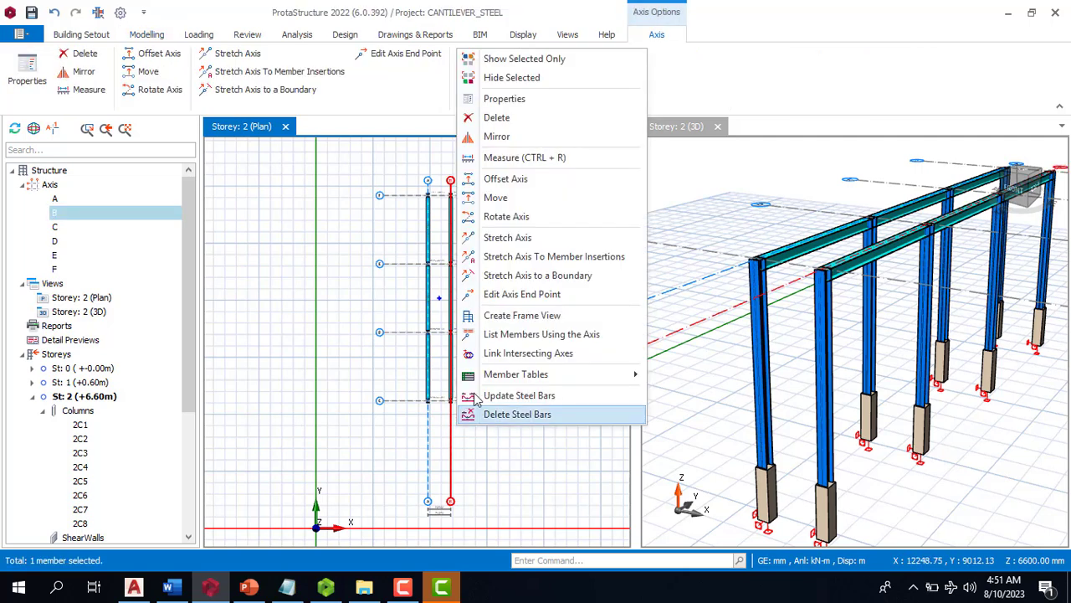
{"action": "left_click", "coordinate": [516, 180]}
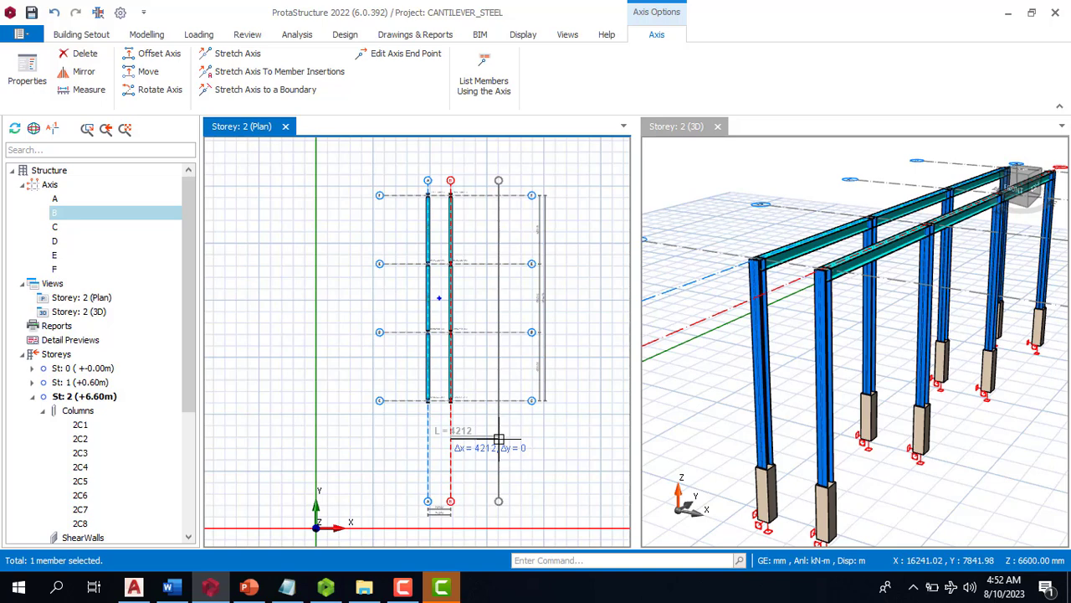
{"action": "key", "text": "Tab"}
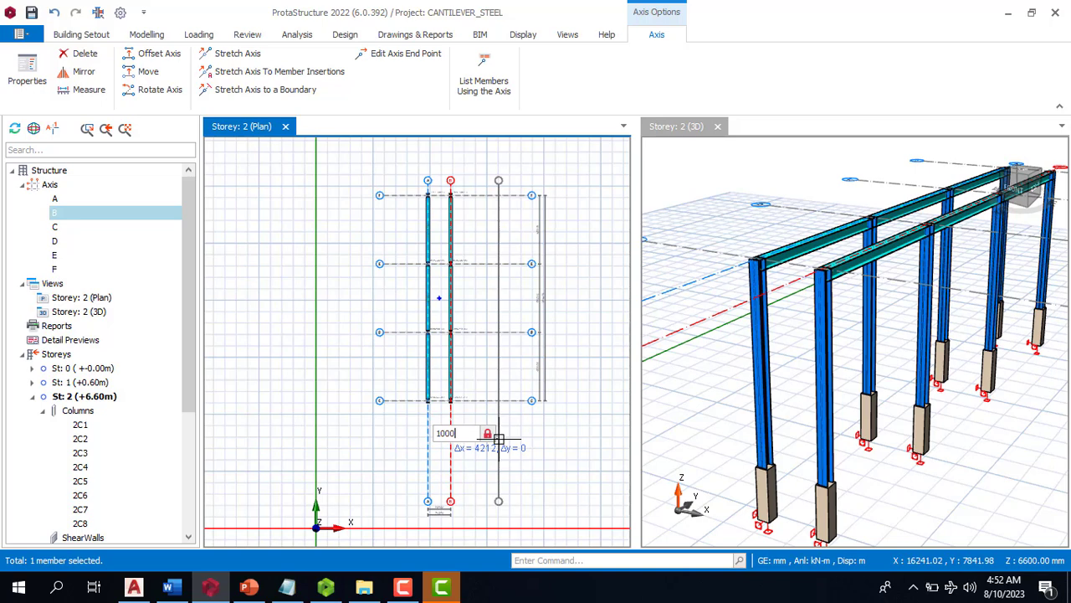
{"action": "key", "text": "Return"}
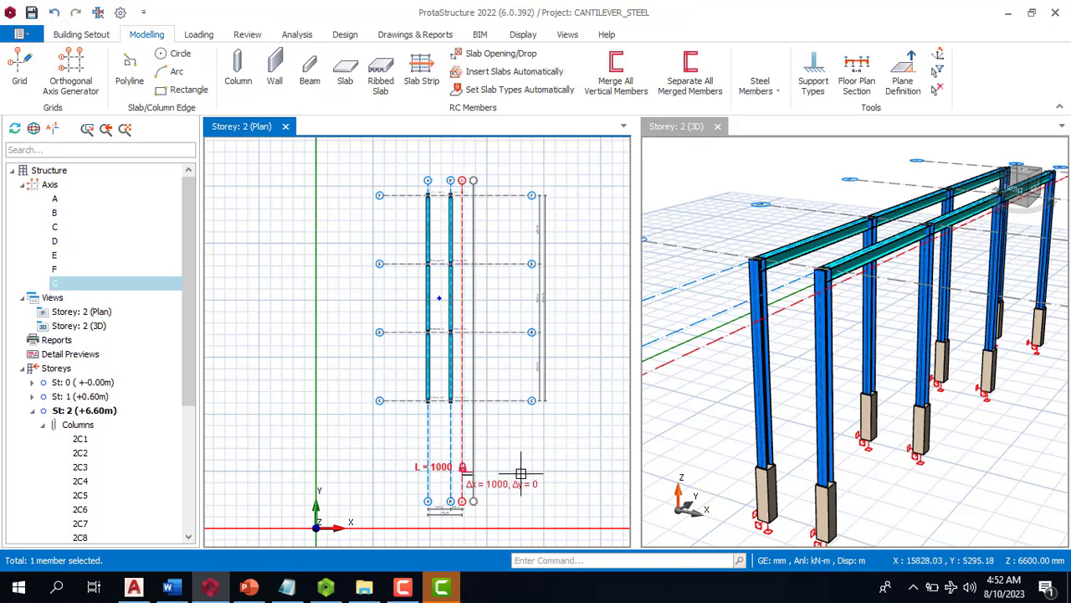
Step: Delete the parallel axis 1000 mm from axis B in the storey 2 plan
{"action": "scroll", "coordinate": [437, 397], "scroll_direction": "up", "scroll_amount": 3}
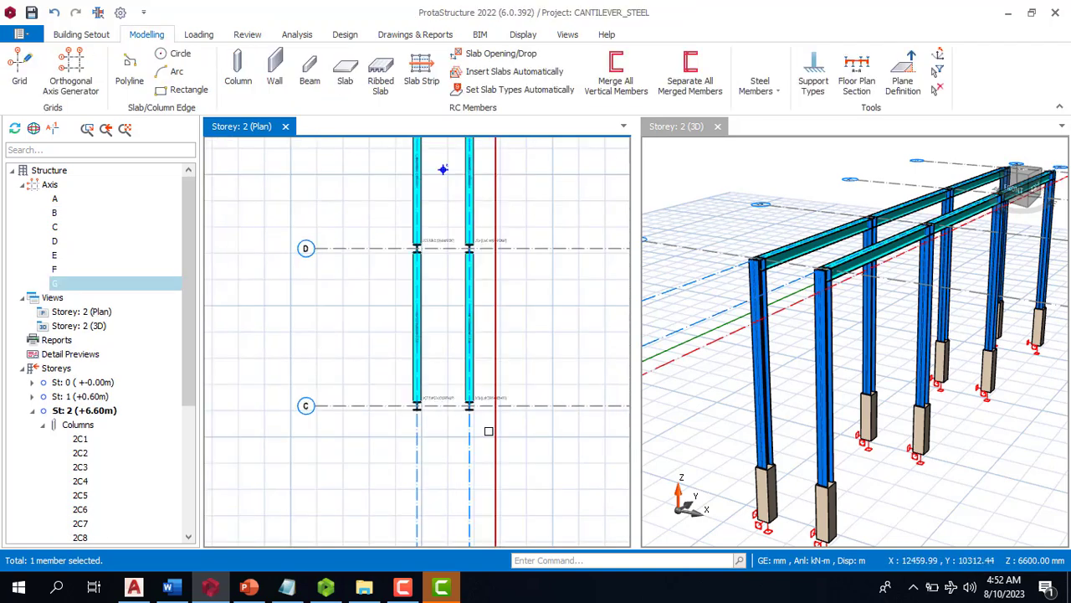
{"action": "left_click", "coordinate": [494, 433]}
{"action": "key", "text": "Delete"}
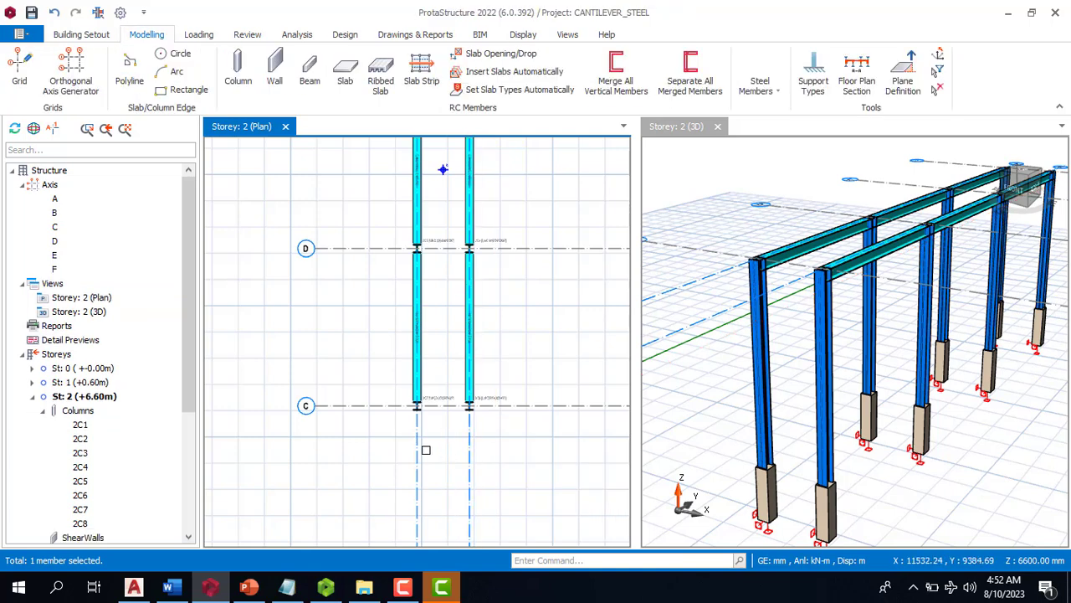
Step: Offset axis A by 4000 mm in the positive X direction to create a parallel axis beyond axis B
{"action": "left_click", "coordinate": [416, 444]}
{"action": "right_click", "coordinate": [423, 440]}
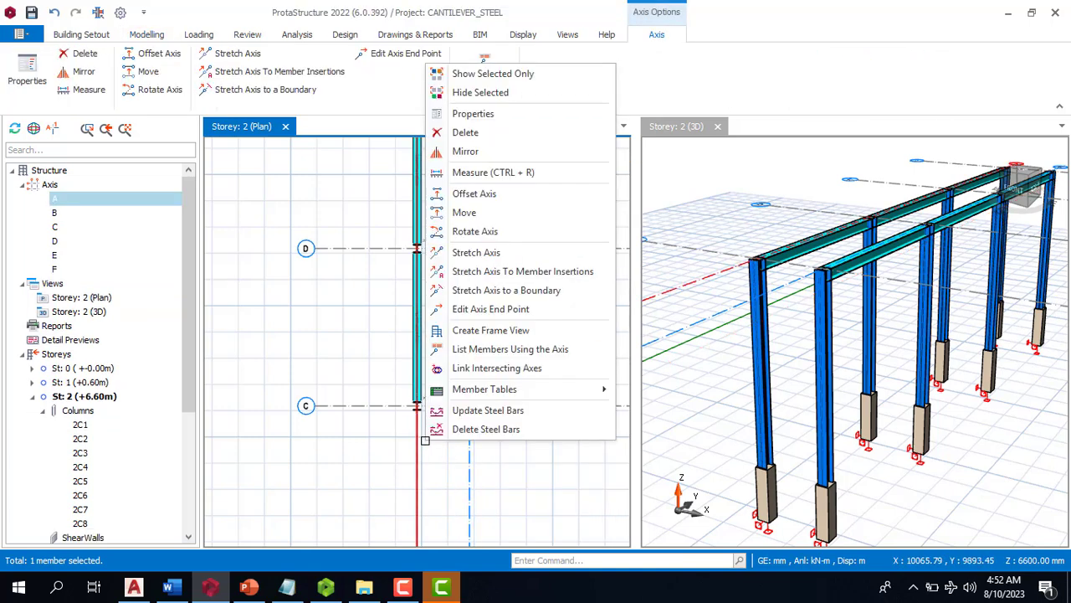
{"action": "left_click", "coordinate": [492, 197]}
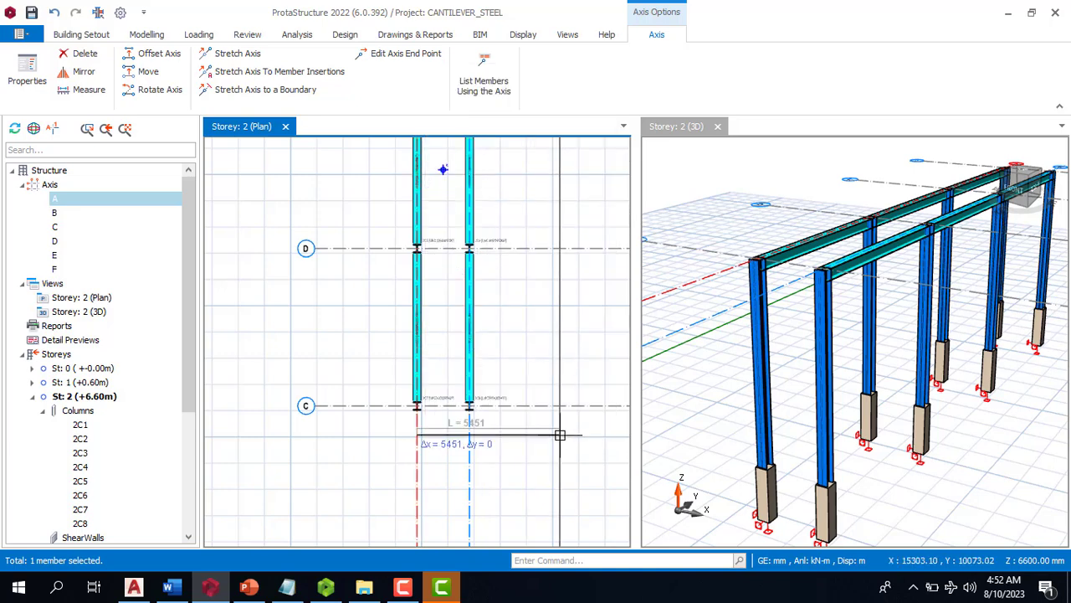
{"action": "key", "text": "Tab"}
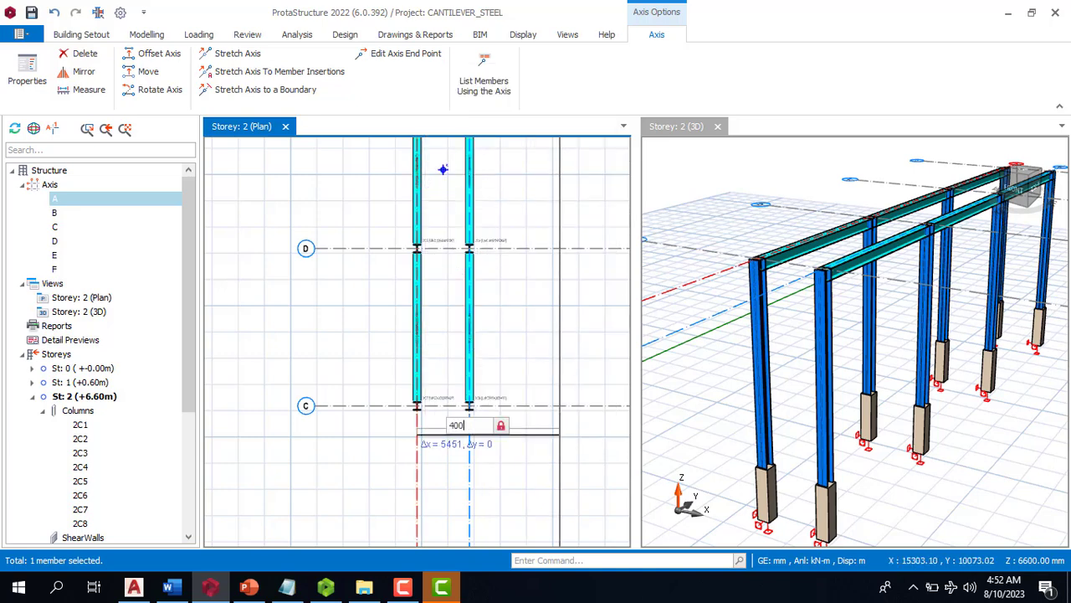
{"action": "key", "text": "Return"}
{"action": "scroll", "coordinate": [416, 418], "scroll_direction": "down", "scroll_amount": 3}
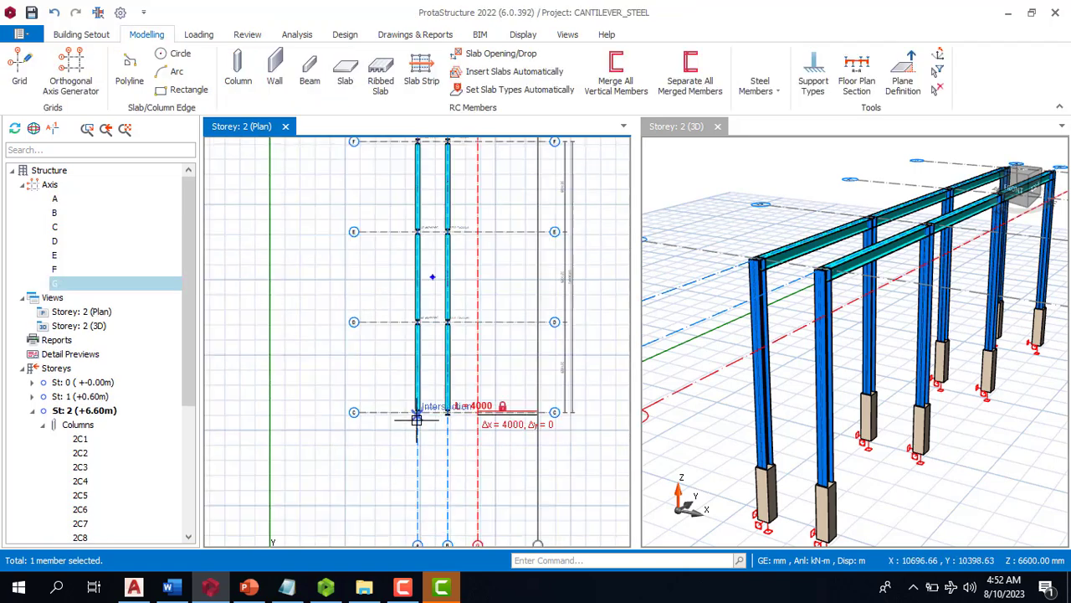
{"action": "key", "text": "Escape"}
{"action": "scroll", "coordinate": [428, 218], "scroll_direction": "up", "scroll_amount": 2}
{"action": "scroll", "coordinate": [428, 202], "scroll_direction": "up", "scroll_amount": 2}
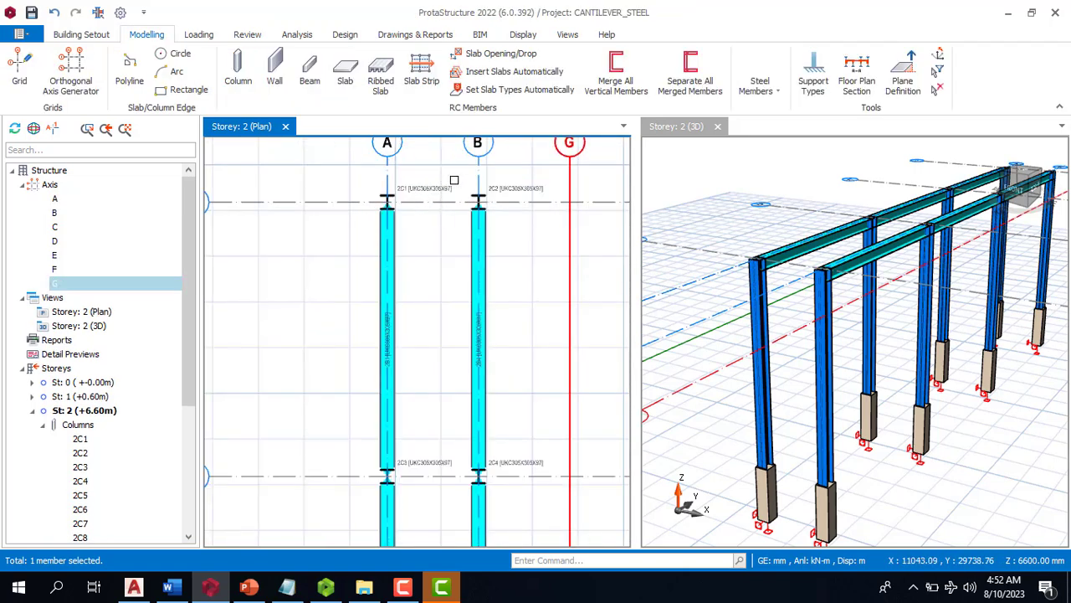
{"action": "left_click", "coordinate": [478, 201]}
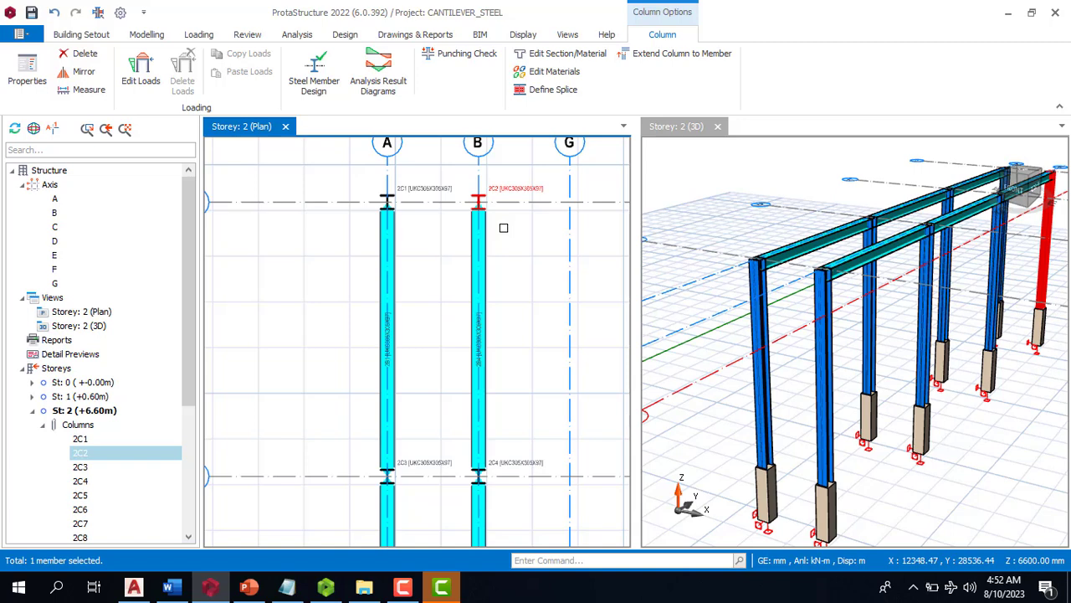
{"action": "right_click", "coordinate": [493, 202]}
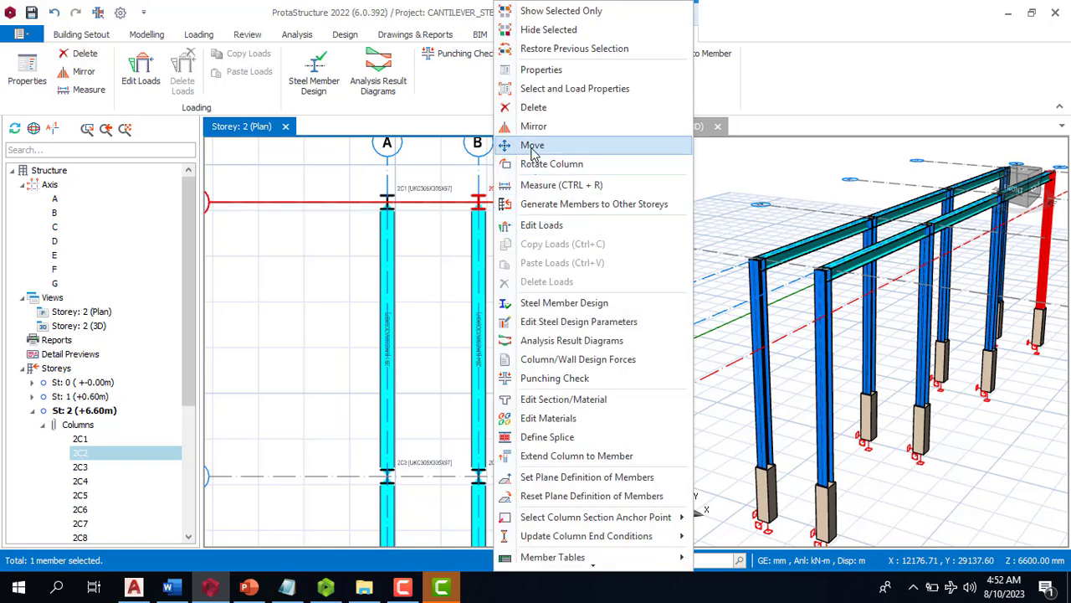
{"action": "left_click", "coordinate": [533, 147]}
{"action": "key", "text": "Escape"}
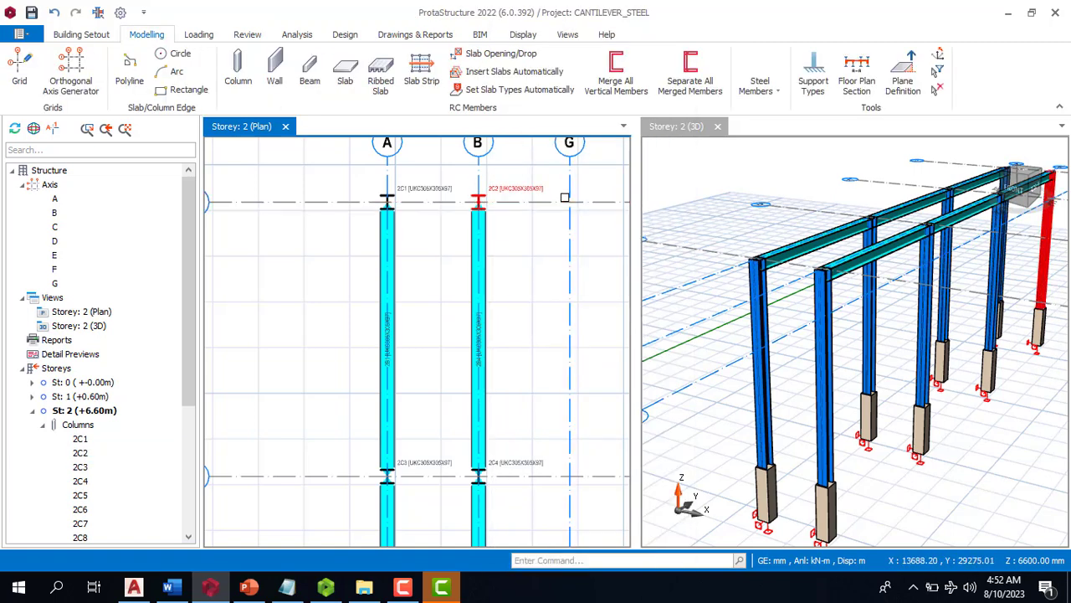
{"action": "scroll", "coordinate": [487, 220], "scroll_direction": "down", "scroll_amount": 3}
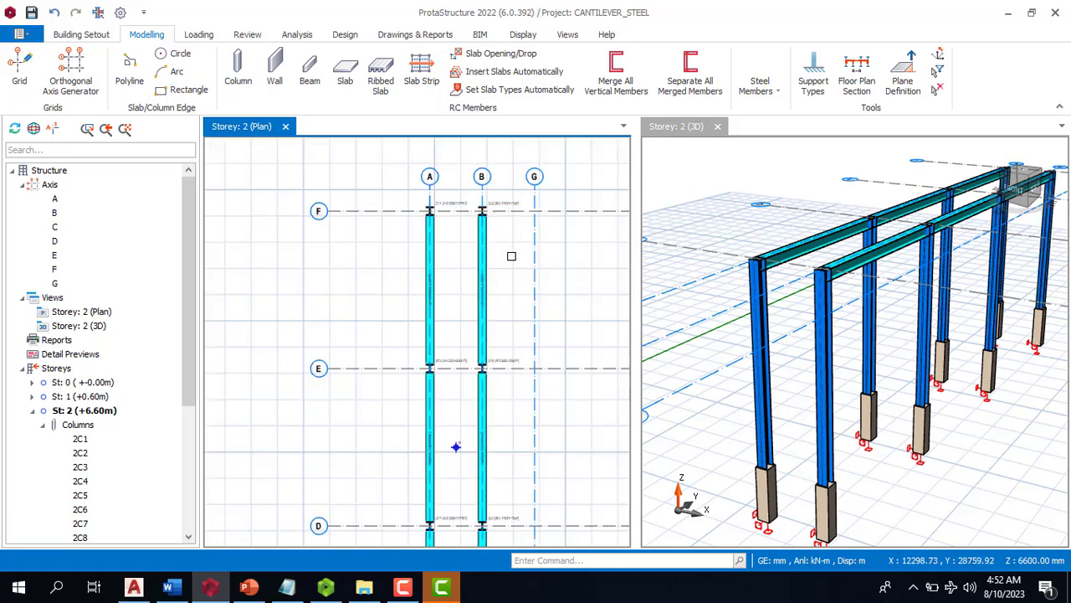
{"action": "left_click_drag", "start_coordinate": [466, 190], "coordinate": [516, 329]}
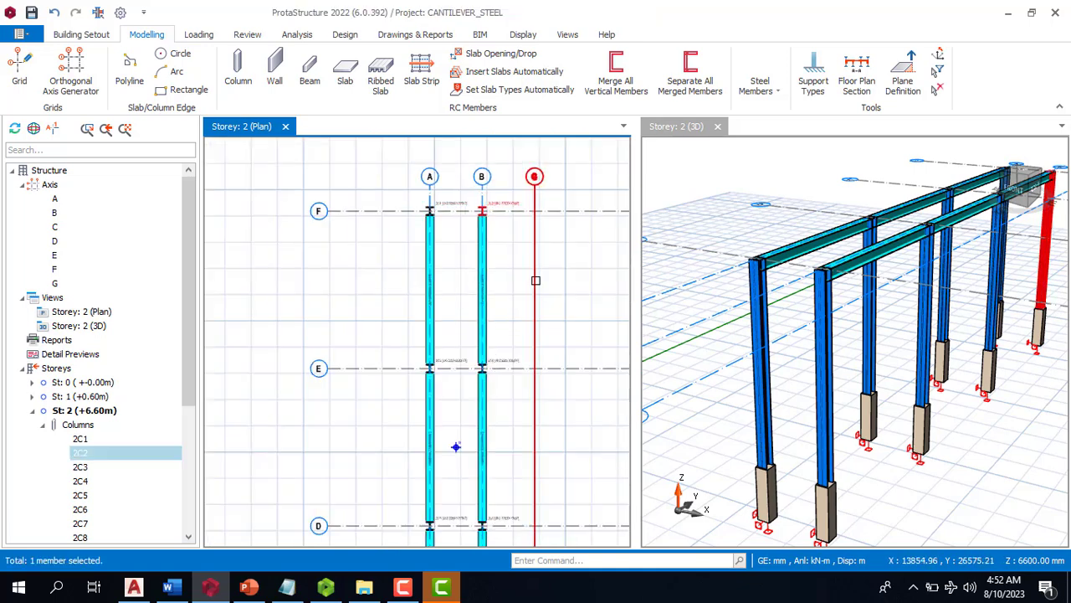
{"action": "scroll", "coordinate": [493, 209], "scroll_direction": "down", "scroll_amount": 3}
{"action": "key", "text": "Escape"}
{"action": "scroll", "coordinate": [478, 229], "scroll_direction": "up", "scroll_amount": 3}
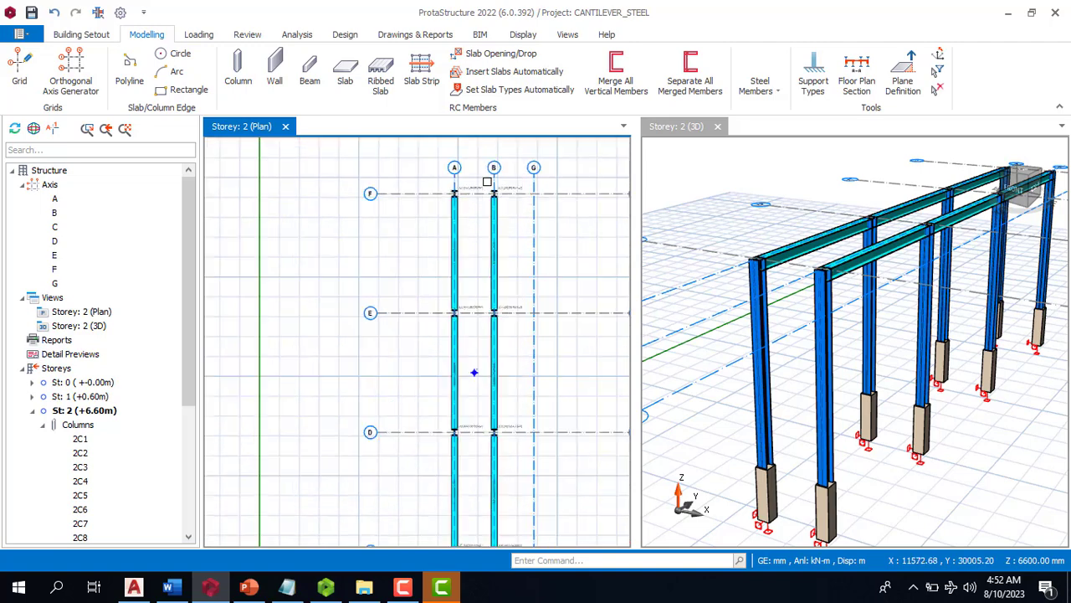
Step: Delete the three beams along axis B between axes F and C in the storey 2 plan
{"action": "left_click_drag", "start_coordinate": [480, 181], "coordinate": [510, 507]}
{"action": "scroll", "coordinate": [473, 237], "scroll_direction": "down", "scroll_amount": 3}
{"action": "scroll", "coordinate": [479, 332], "scroll_direction": "up", "scroll_amount": 2}
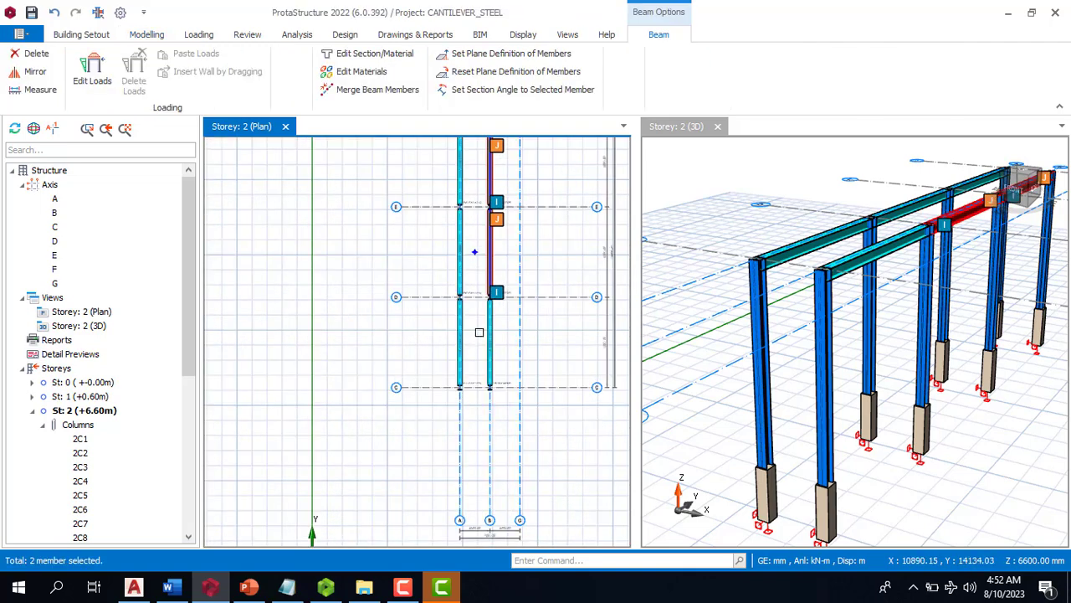
{"action": "left_click", "coordinate": [479, 332], "text": "ctrl"}
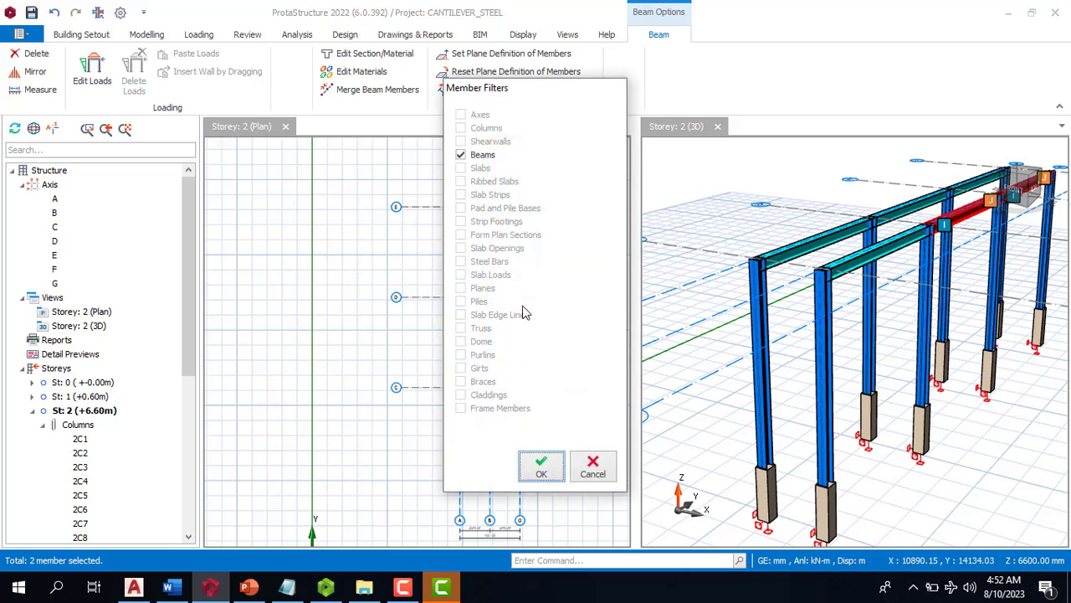
{"action": "left_click", "coordinate": [551, 474]}
{"action": "scroll", "coordinate": [545, 444], "scroll_direction": "down", "scroll_amount": 3}
{"action": "scroll", "coordinate": [499, 343], "scroll_direction": "up", "scroll_amount": 3}
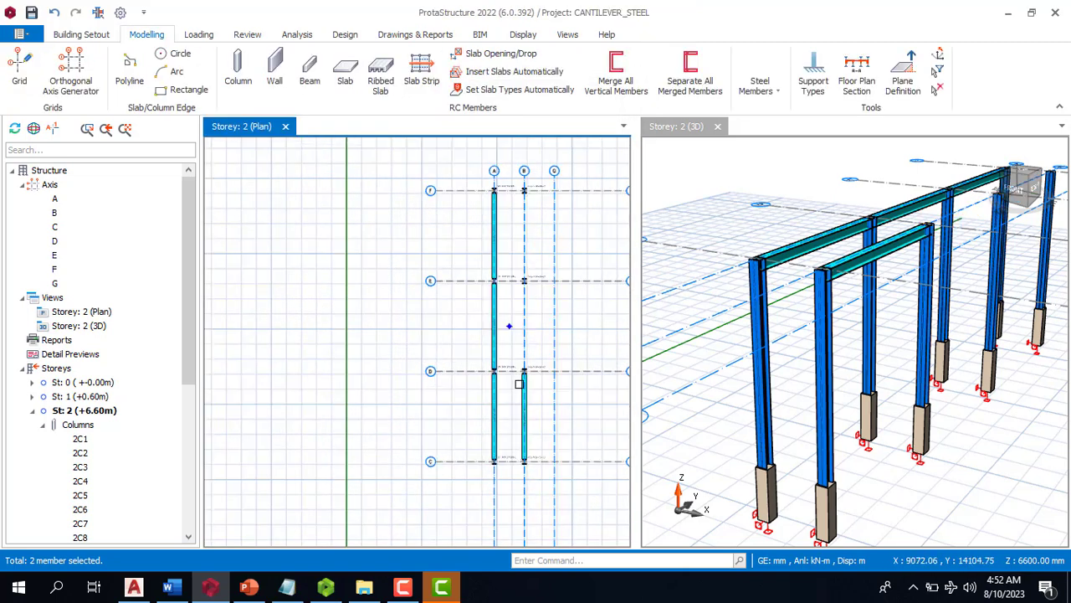
{"action": "left_click_drag", "start_coordinate": [511, 345], "coordinate": [545, 503]}
{"action": "key", "text": "Delete"}
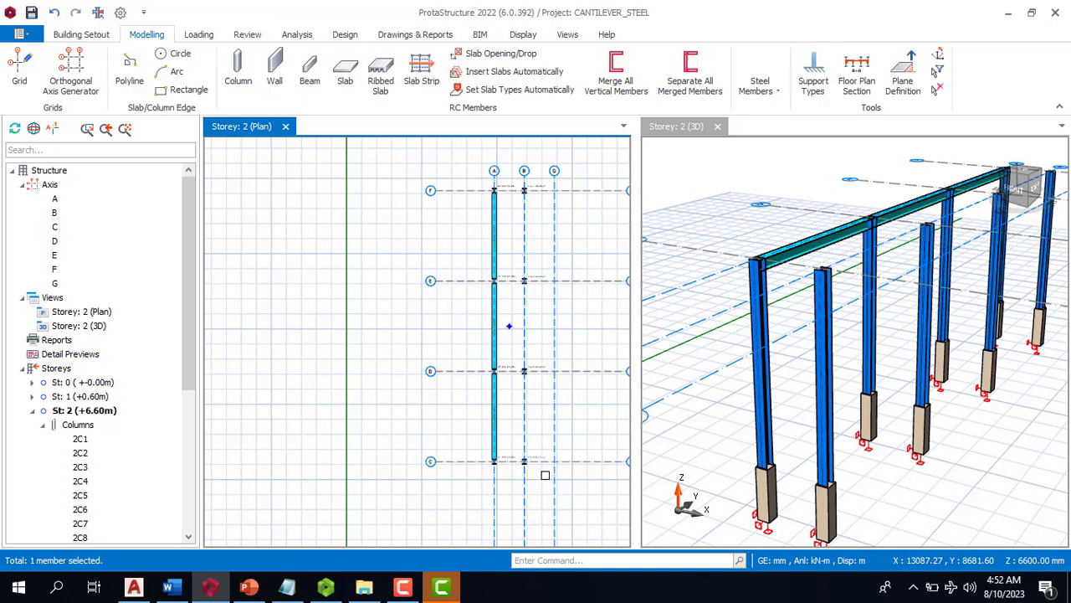
Step: Delete the four steel columns on axis B at axes F, E, D and C in the storey 2 plan
{"action": "left_click_drag", "start_coordinate": [513, 353], "coordinate": [536, 502]}
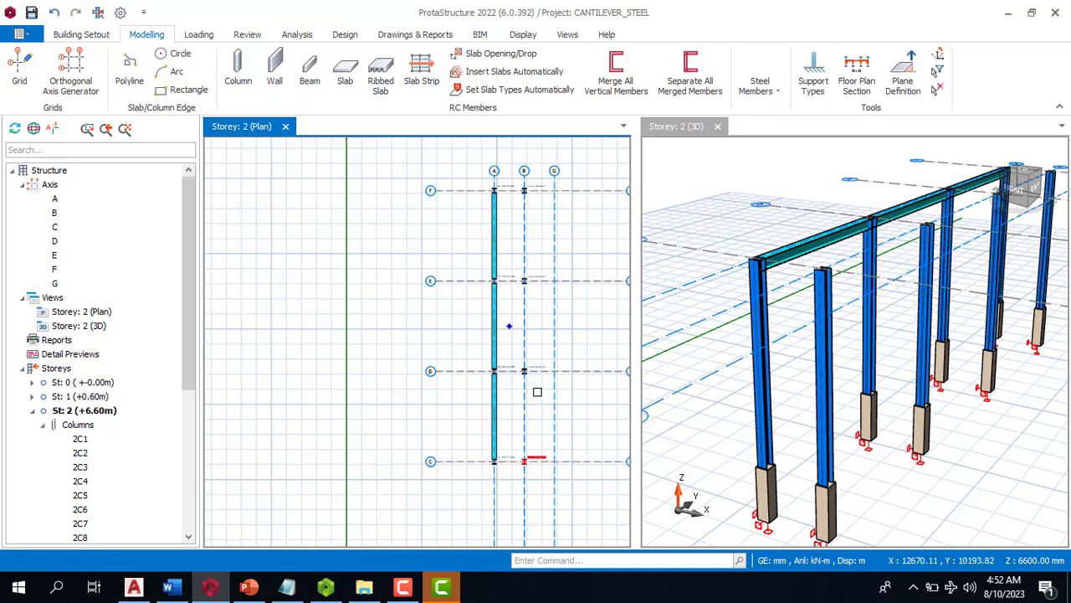
{"action": "left_click", "coordinate": [525, 370]}
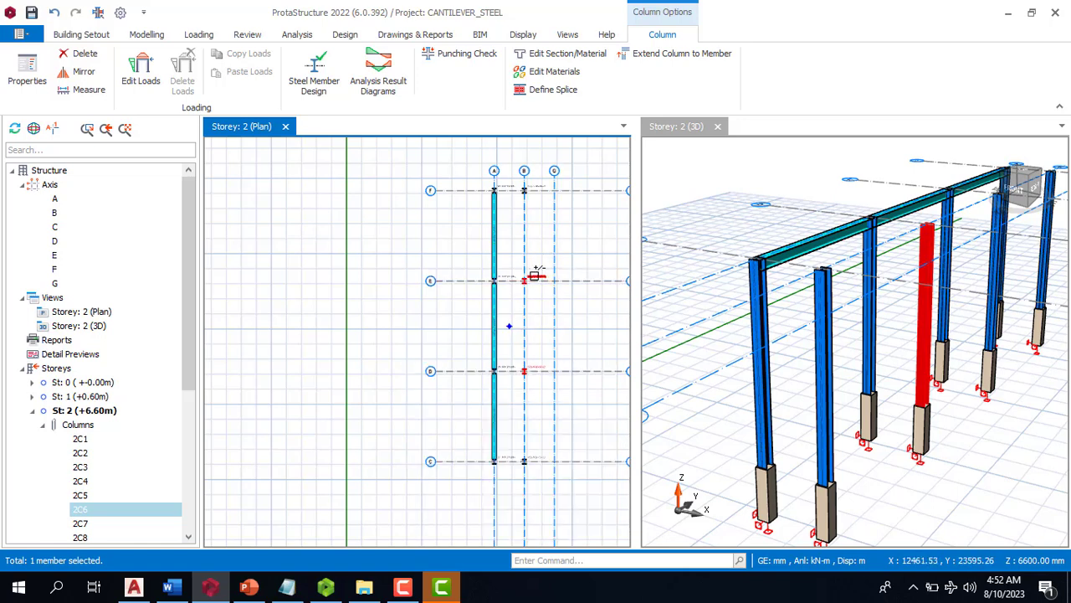
{"action": "left_click", "coordinate": [534, 276]}
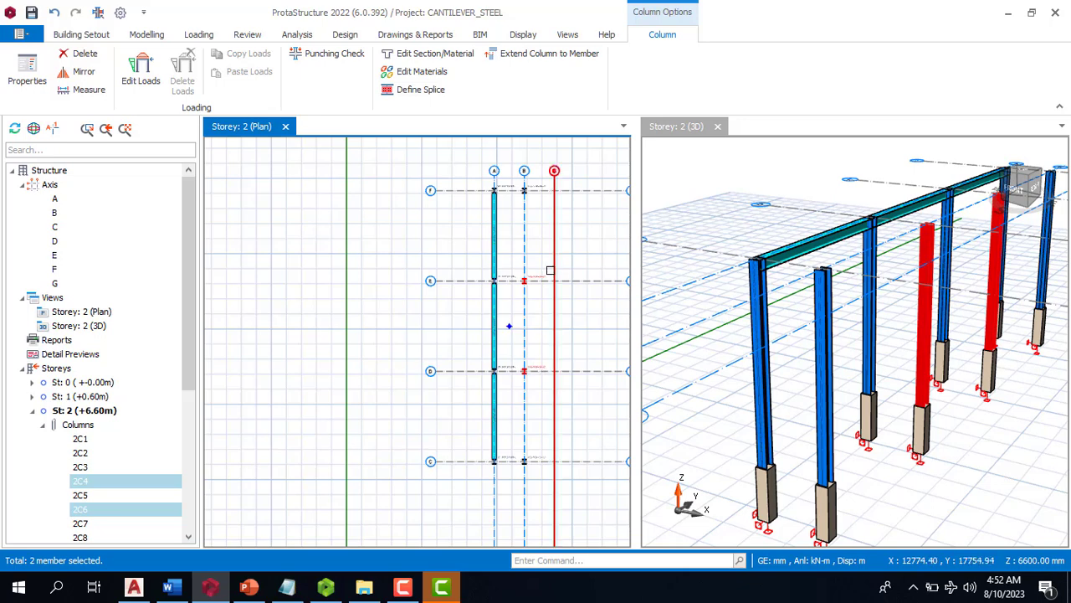
{"action": "scroll", "coordinate": [546, 474], "scroll_direction": "up", "scroll_amount": 3}
{"action": "left_click", "coordinate": [533, 436]}
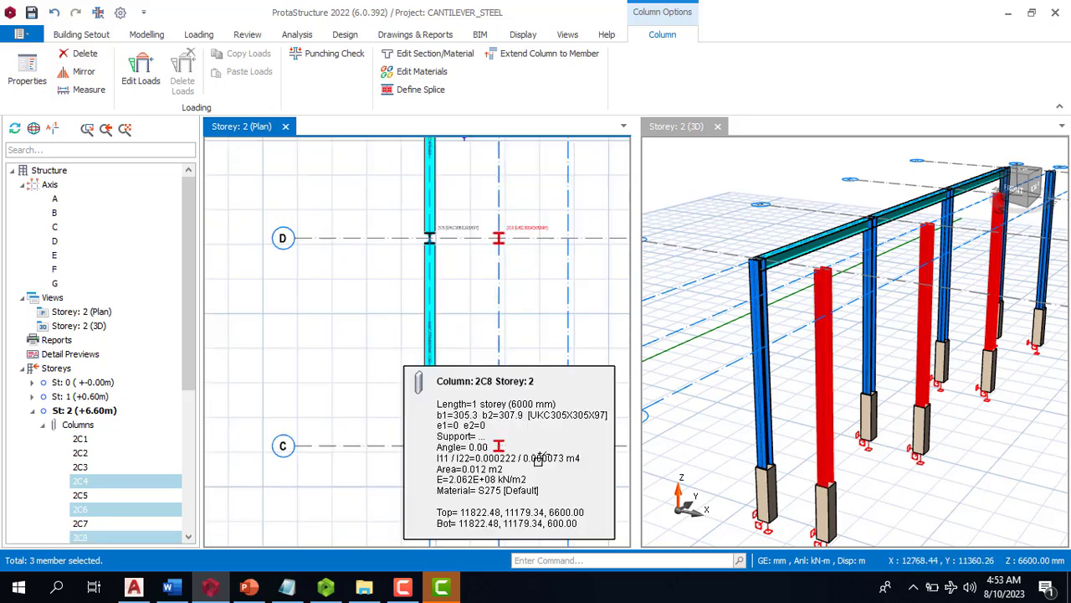
{"action": "scroll", "coordinate": [533, 437], "scroll_direction": "down", "scroll_amount": 3}
{"action": "scroll", "coordinate": [541, 164], "scroll_direction": "up", "scroll_amount": 2}
{"action": "left_click", "coordinate": [543, 163]}
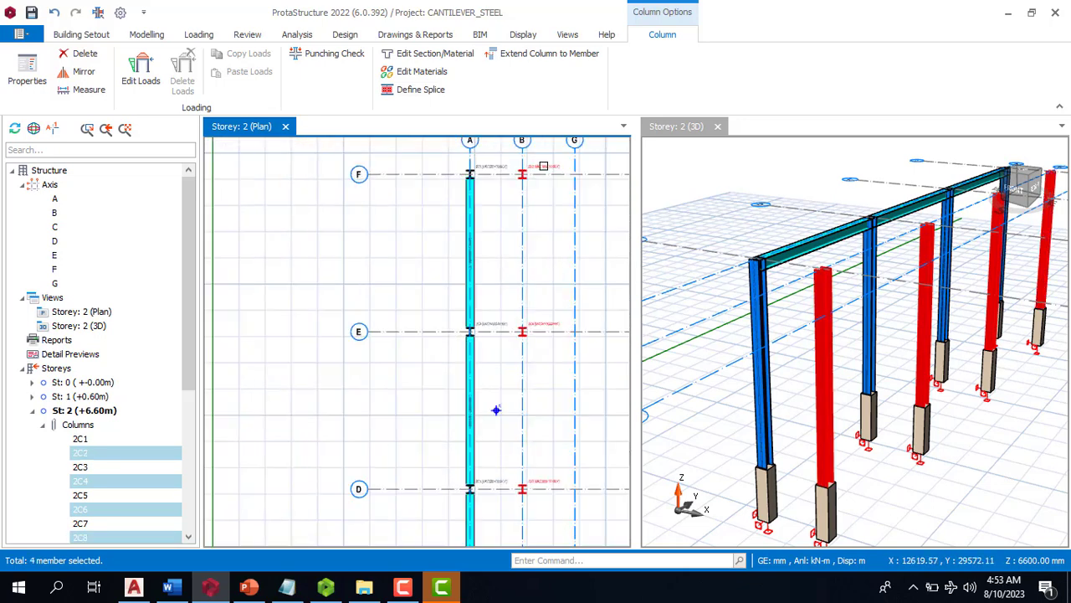
{"action": "key", "text": "Delete"}
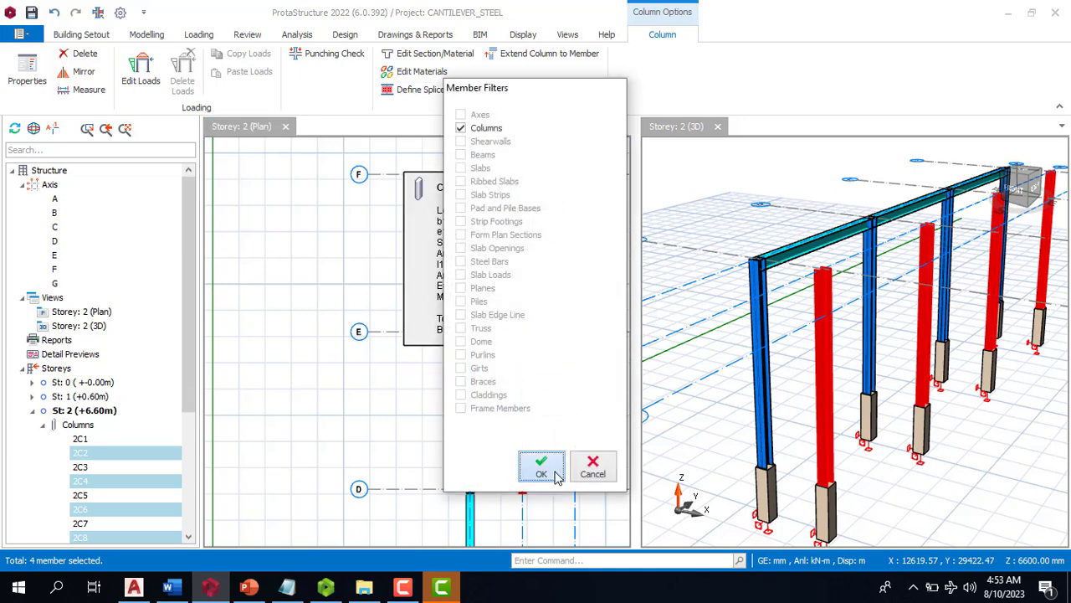
{"action": "left_click", "coordinate": [545, 467]}
Step: Switch the plan to storey 1 and delete the four concrete columns on axis B at axes F, E, D and C
{"action": "scroll", "coordinate": [537, 368], "scroll_direction": "down", "scroll_amount": 4}
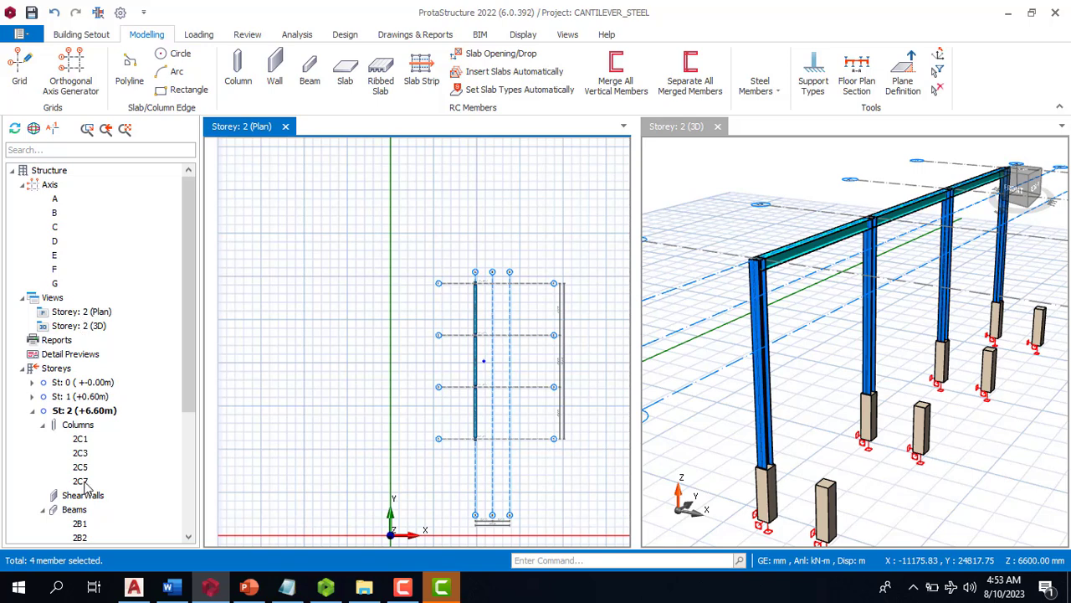
{"action": "scroll", "coordinate": [81, 440], "scroll_direction": "down", "scroll_amount": 1}
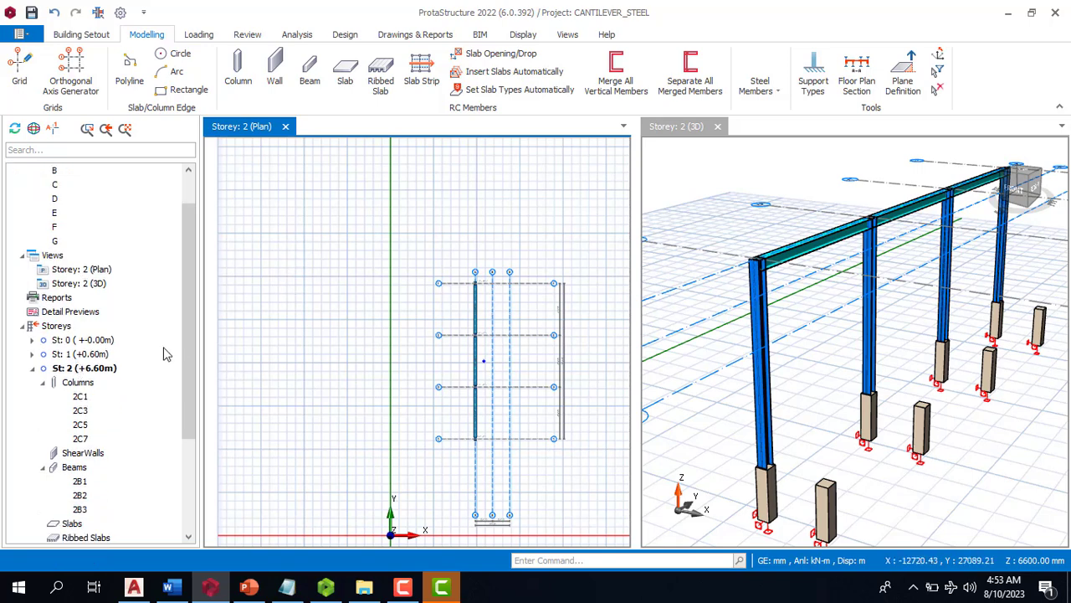
{"action": "left_click", "coordinate": [80, 354]}
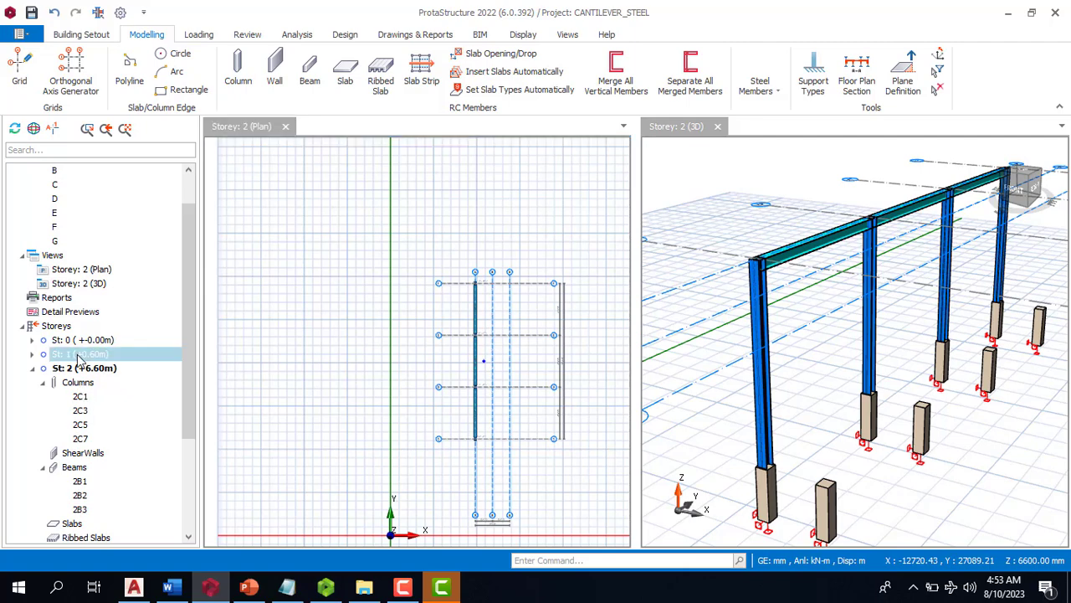
{"action": "scroll", "coordinate": [472, 278], "scroll_direction": "up", "scroll_amount": 3}
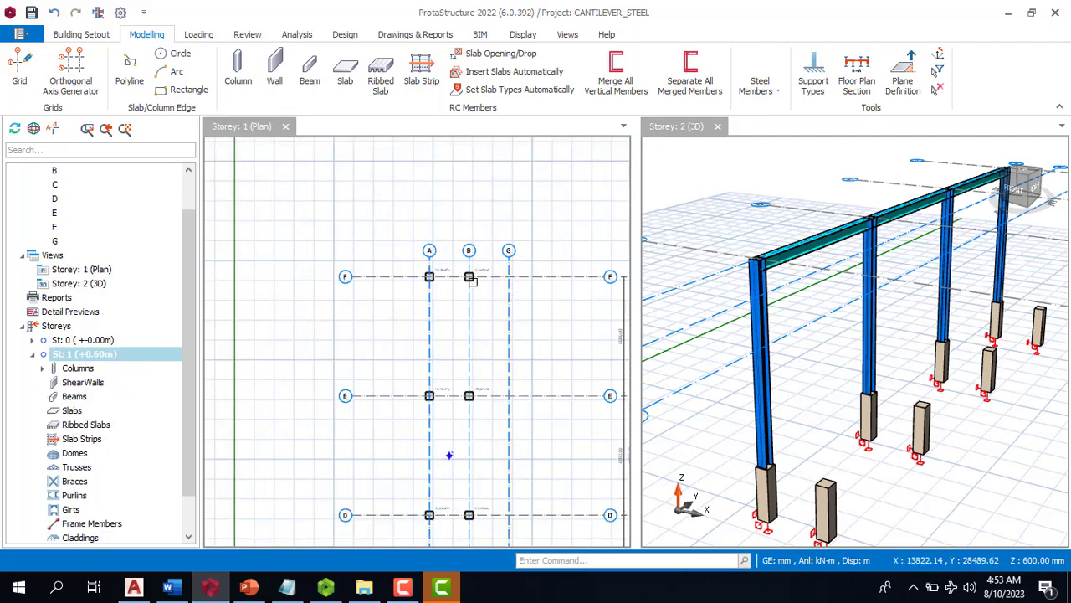
{"action": "scroll", "coordinate": [445, 274], "scroll_direction": "down", "scroll_amount": 2}
{"action": "scroll", "coordinate": [445, 275], "scroll_direction": "up", "scroll_amount": 3}
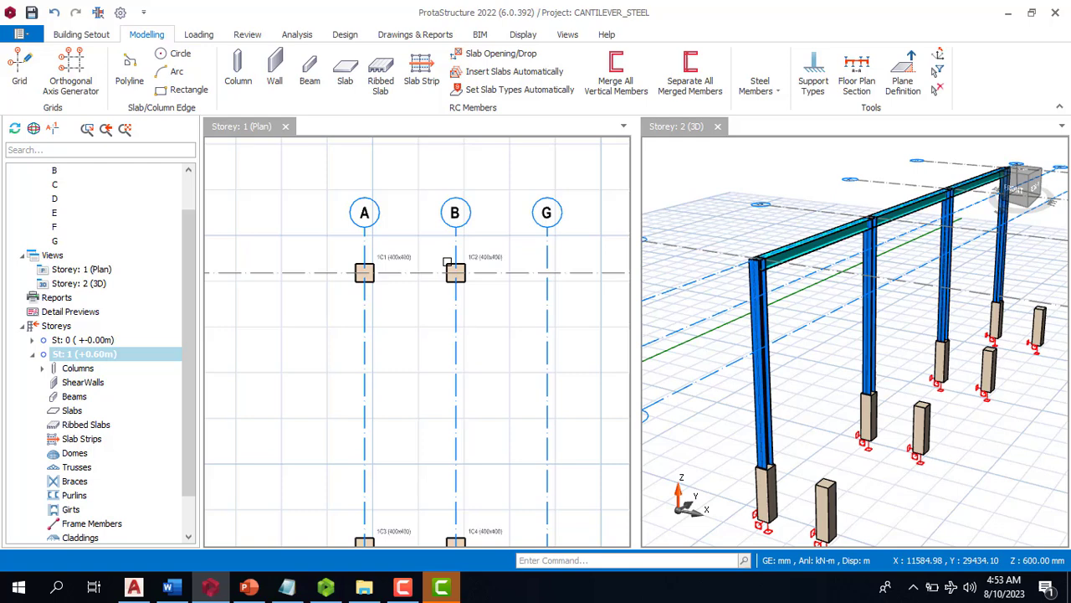
{"action": "left_click", "coordinate": [497, 255]}
{"action": "key", "text": "Delete"}
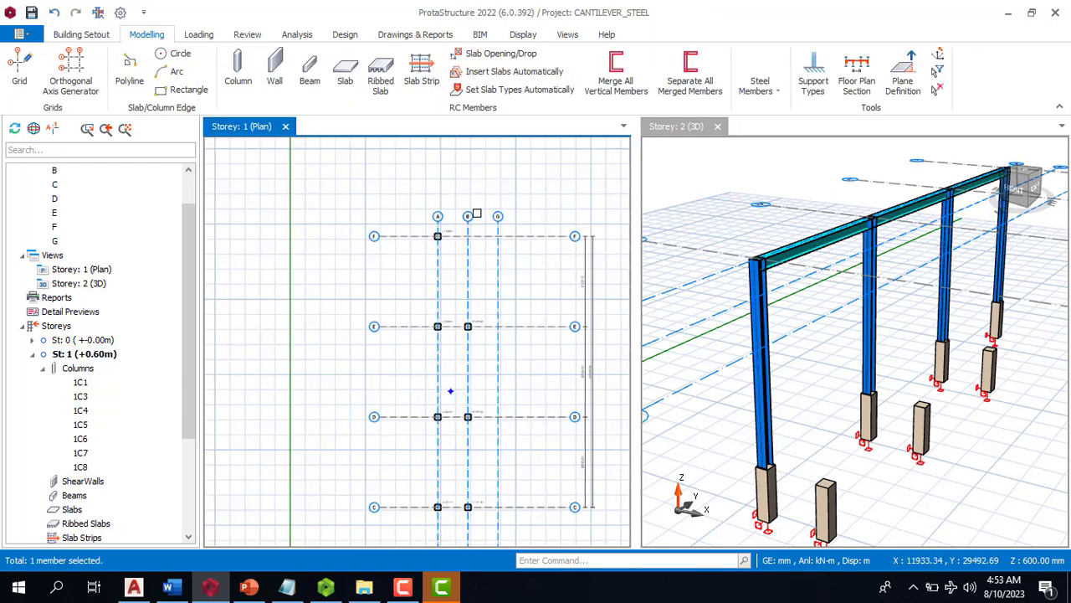
{"action": "left_click", "coordinate": [491, 257]}
{"action": "key", "text": "Delete"}
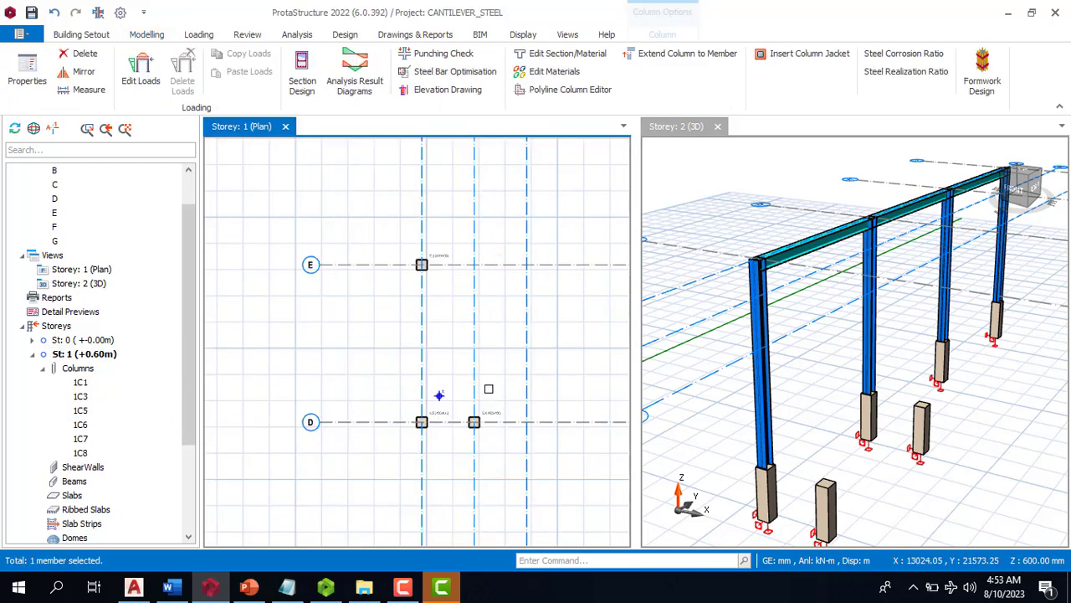
{"action": "left_click", "coordinate": [490, 412]}
{"action": "key", "text": "Delete"}
{"action": "scroll", "coordinate": [465, 309], "scroll_direction": "up", "scroll_amount": 2}
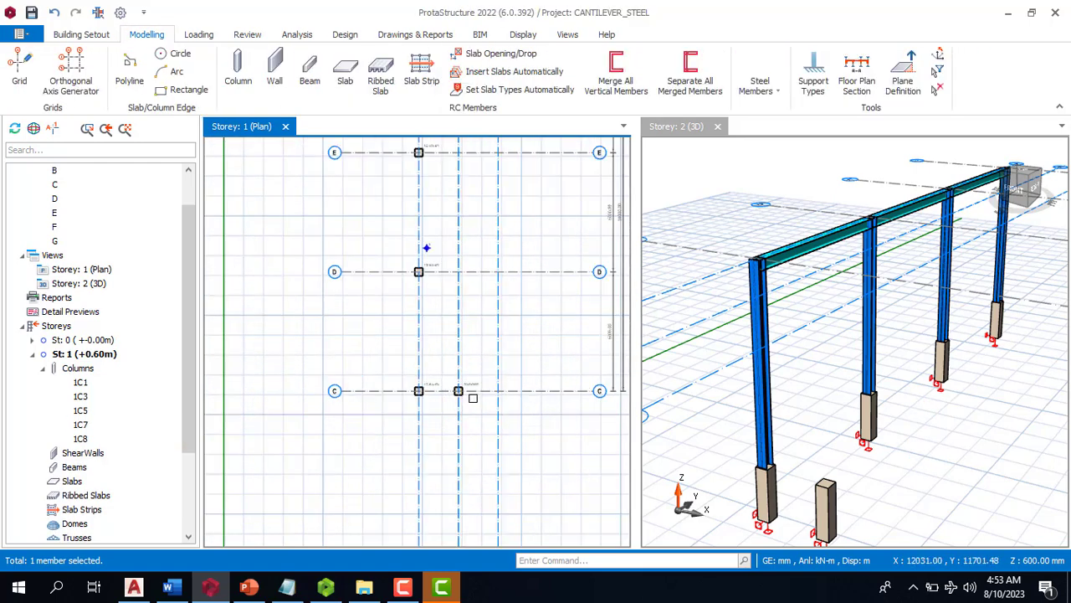
{"action": "left_click", "coordinate": [471, 383]}
{"action": "key", "text": "Delete"}
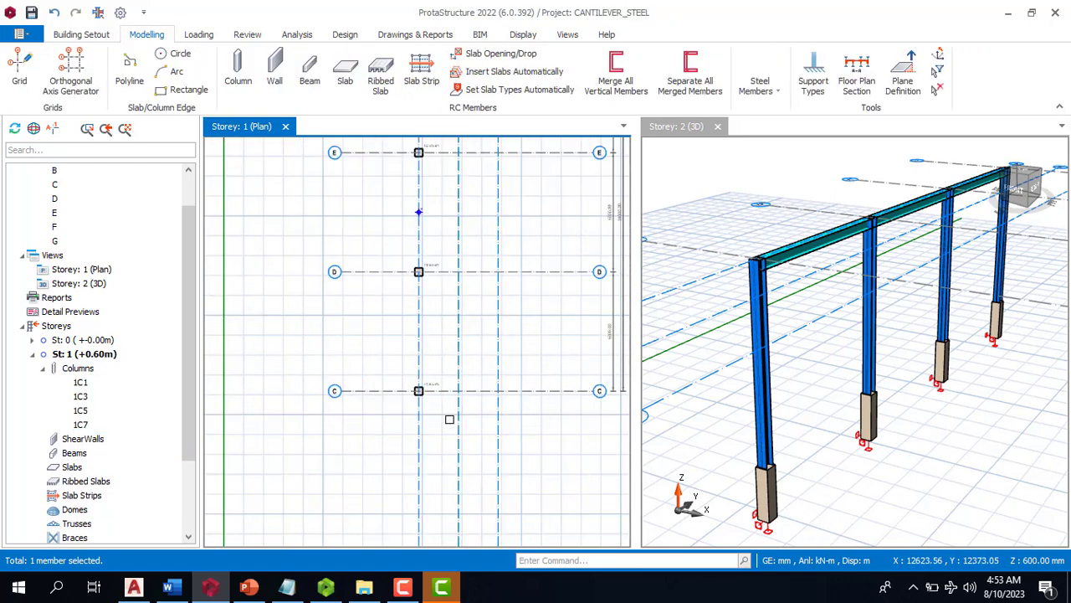
Step: Insert four 400 x 400 mm columns in the storey 1 plan where axis G crosses axes F, E, D and C
{"action": "left_click", "coordinate": [245, 77]}
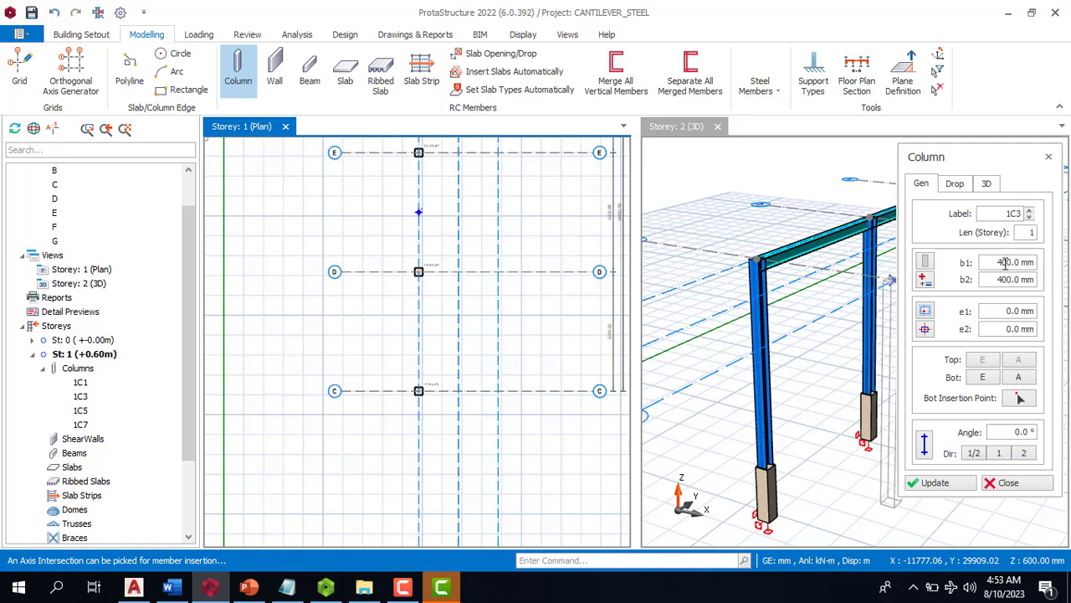
{"action": "scroll", "coordinate": [498, 207], "scroll_direction": "down", "scroll_amount": 2}
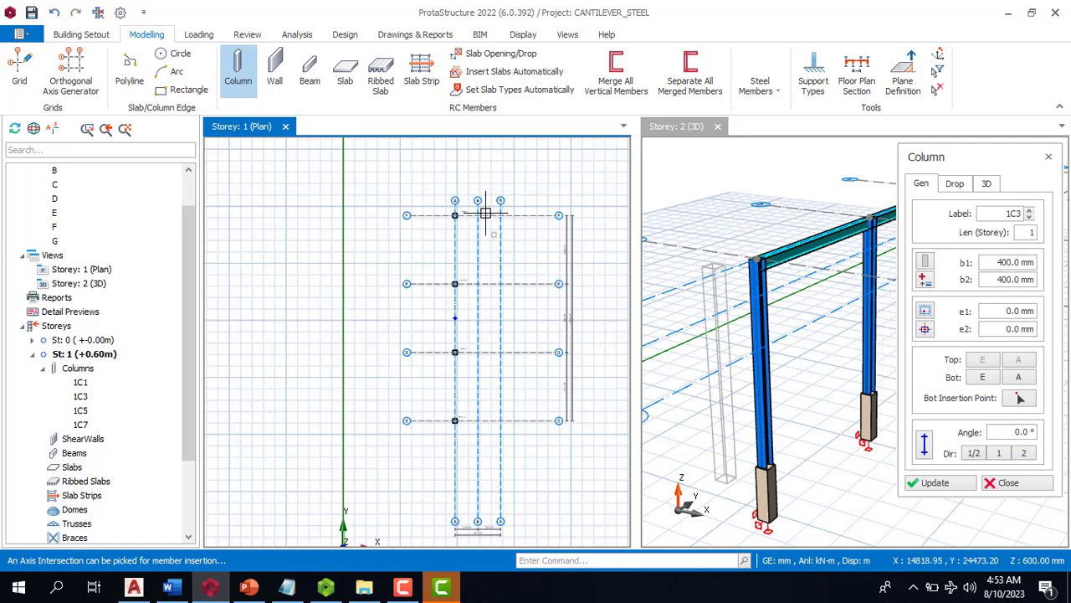
{"action": "left_click", "coordinate": [499, 214]}
{"action": "left_click", "coordinate": [501, 284]}
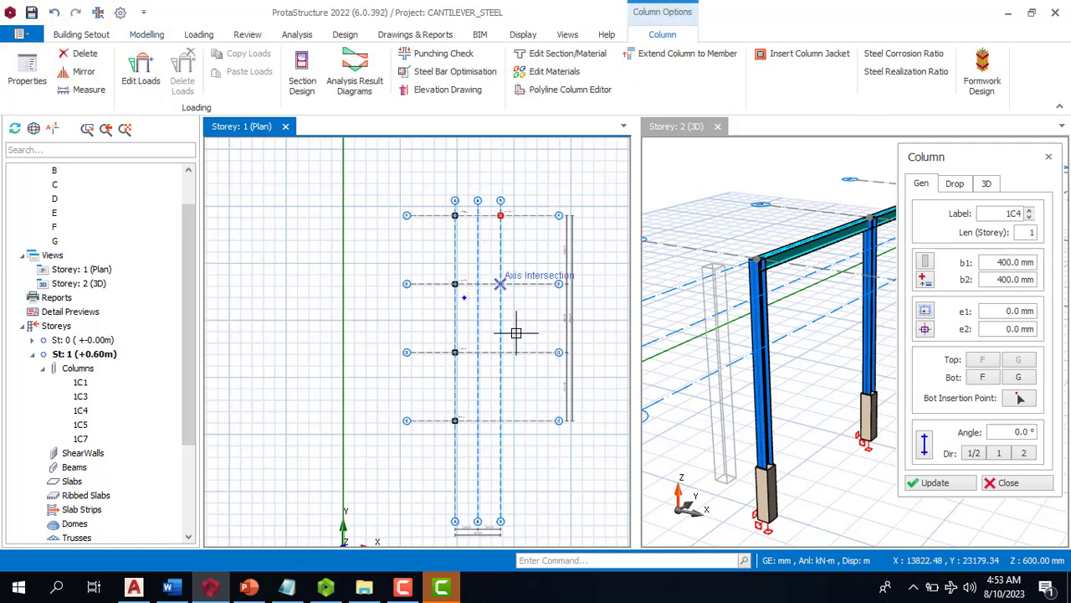
{"action": "left_click", "coordinate": [500, 352]}
{"action": "left_click", "coordinate": [501, 420]}
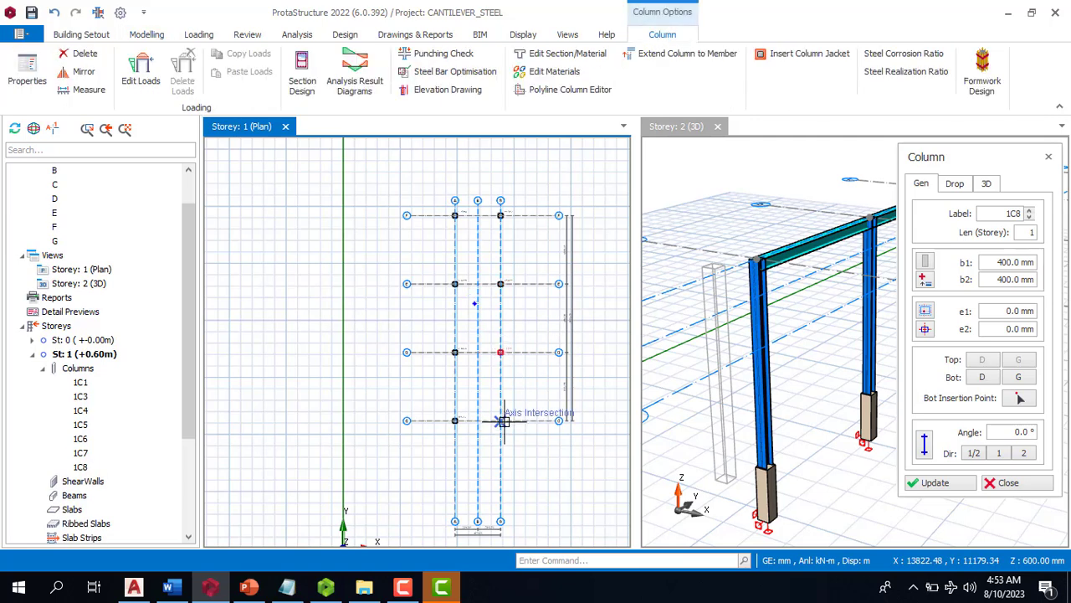
{"action": "key", "text": "Escape"}
Step: Delete axis B, the grid line between axes A and G, in the storey 1 plan
{"action": "left_click", "coordinate": [470, 448]}
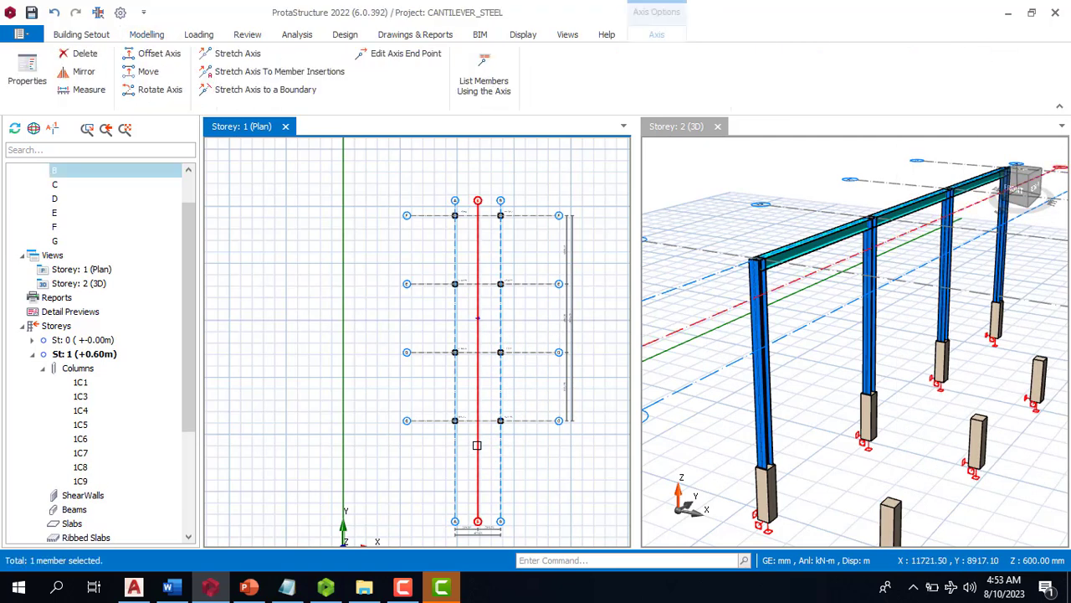
{"action": "right_click", "coordinate": [478, 373]}
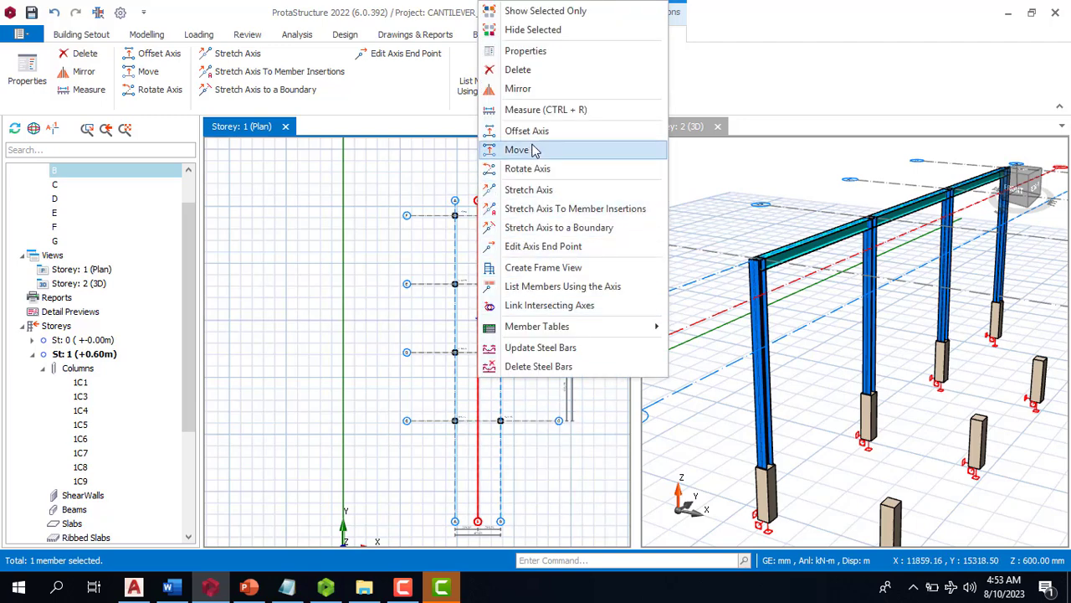
{"action": "left_click", "coordinate": [523, 69]}
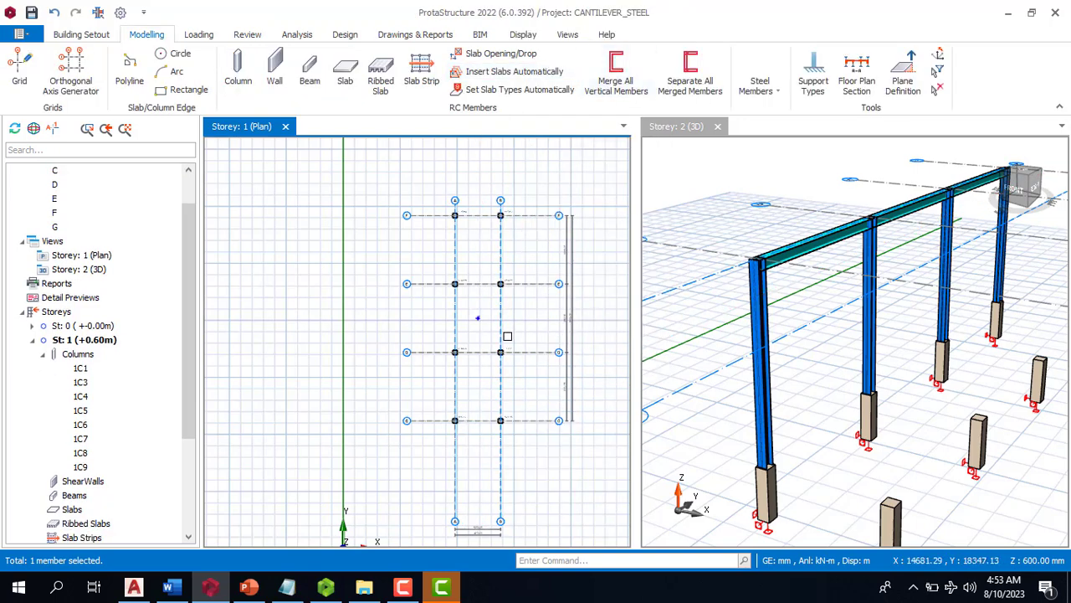
{"action": "scroll", "coordinate": [523, 235], "scroll_direction": "up", "scroll_amount": 3}
{"action": "scroll", "coordinate": [451, 251], "scroll_direction": "down", "scroll_amount": 2}
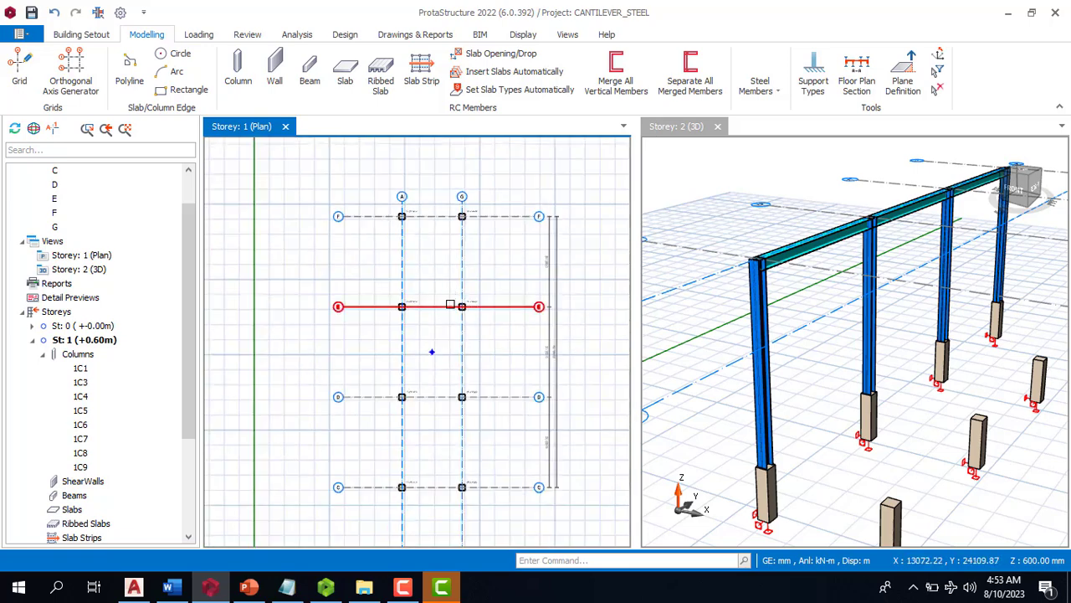
Step: Collapse the storey 1 column list and switch the plan view to storey 2
{"action": "left_click", "coordinate": [237, 78]}
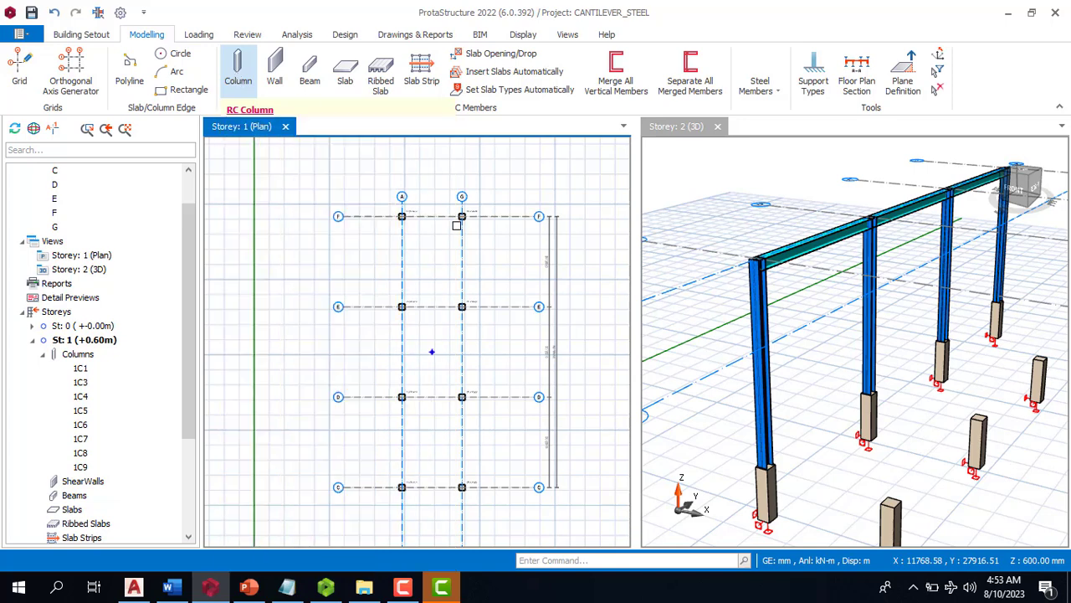
{"action": "left_click", "coordinate": [52, 354]}
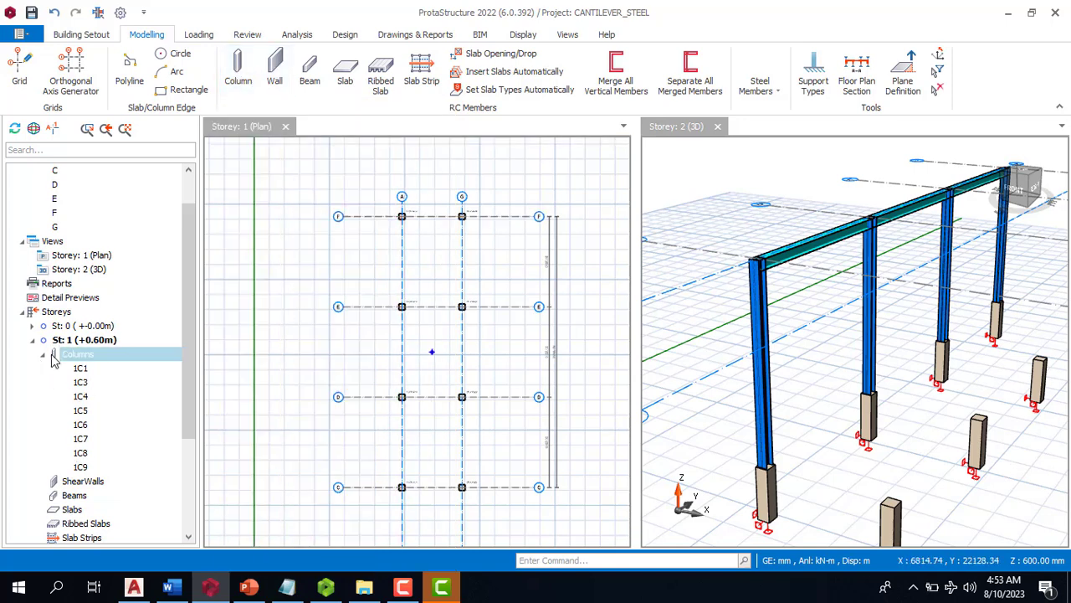
{"action": "left_click", "coordinate": [43, 355]}
{"action": "scroll", "coordinate": [96, 352], "scroll_direction": "down", "scroll_amount": 1}
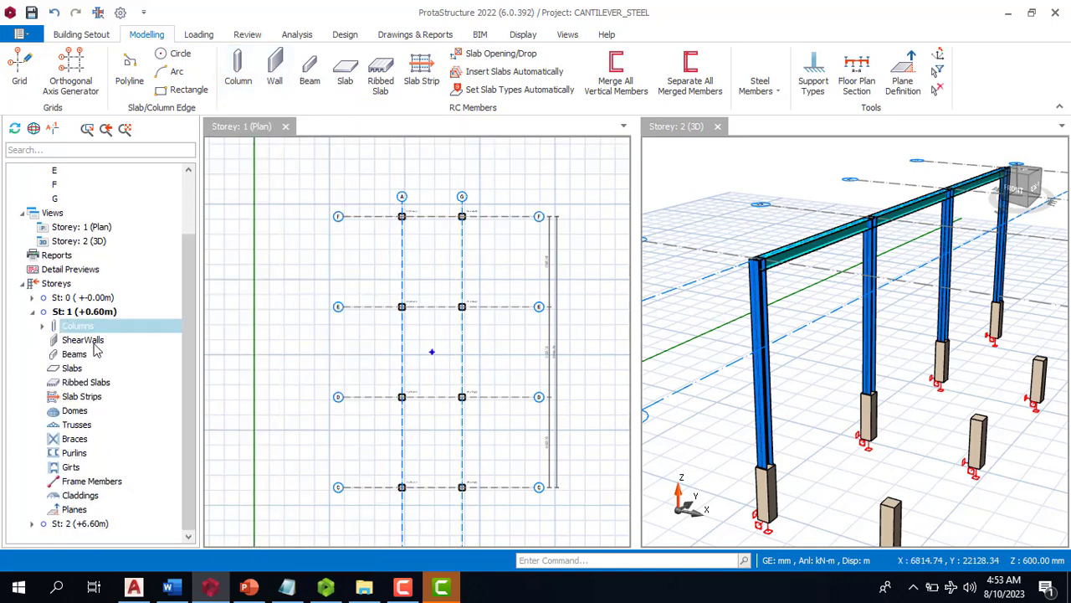
{"action": "left_click", "coordinate": [79, 523]}
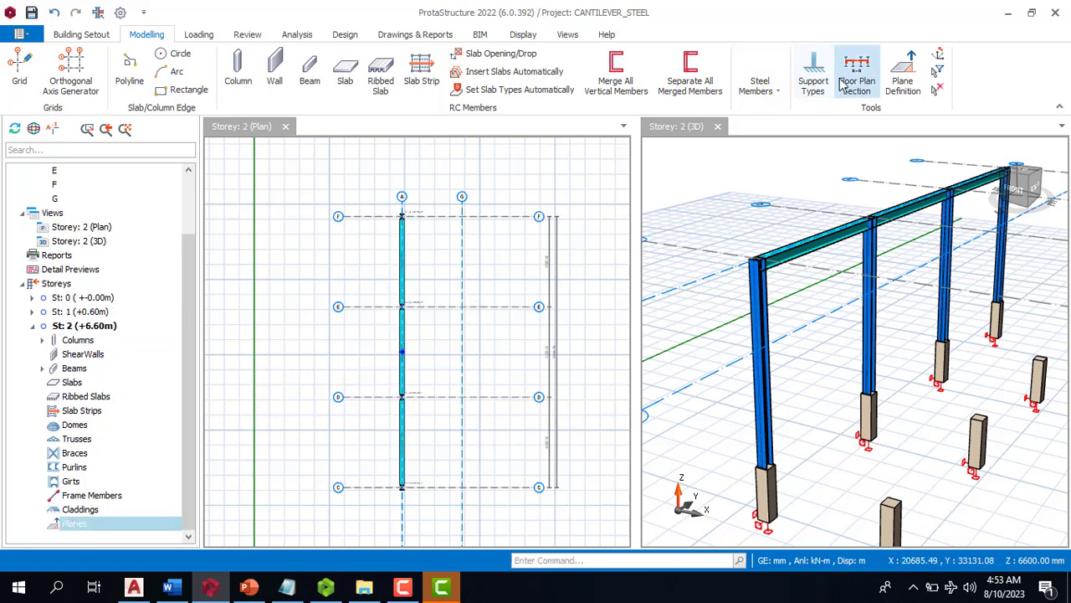
Step: Insert four steel columns in the storey 2 plan where axis G crosses axes F, E, D and C
{"action": "left_click", "coordinate": [760, 84]}
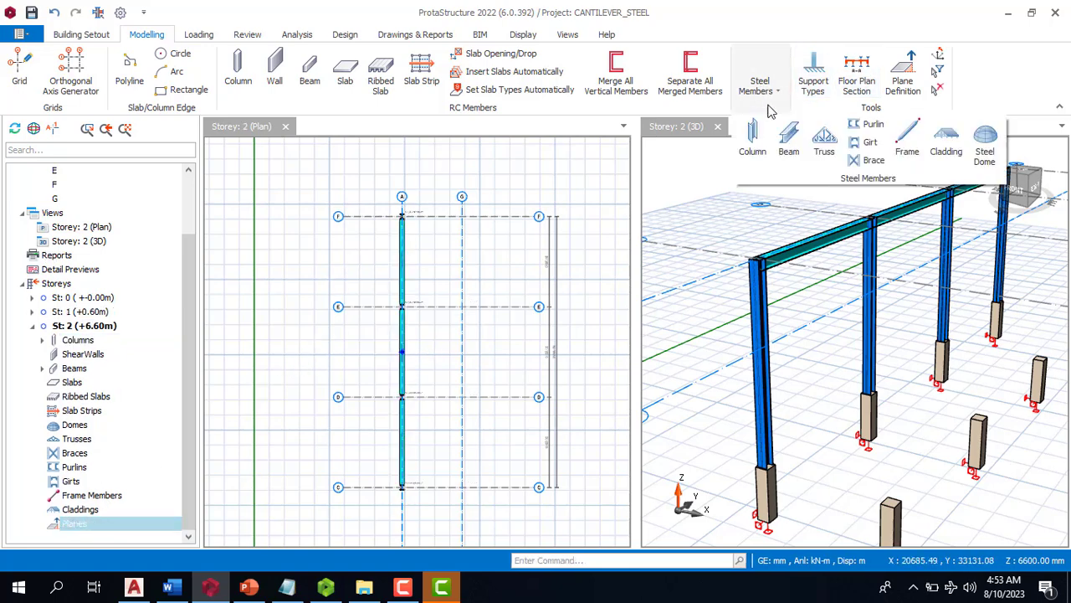
{"action": "left_click", "coordinate": [753, 144]}
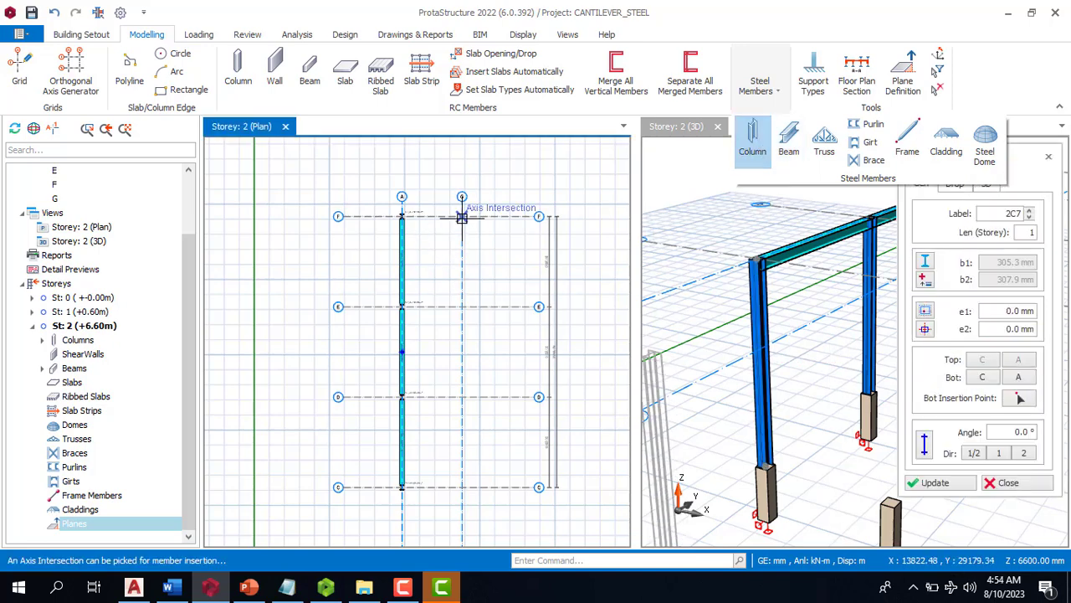
{"action": "left_click", "coordinate": [461, 218]}
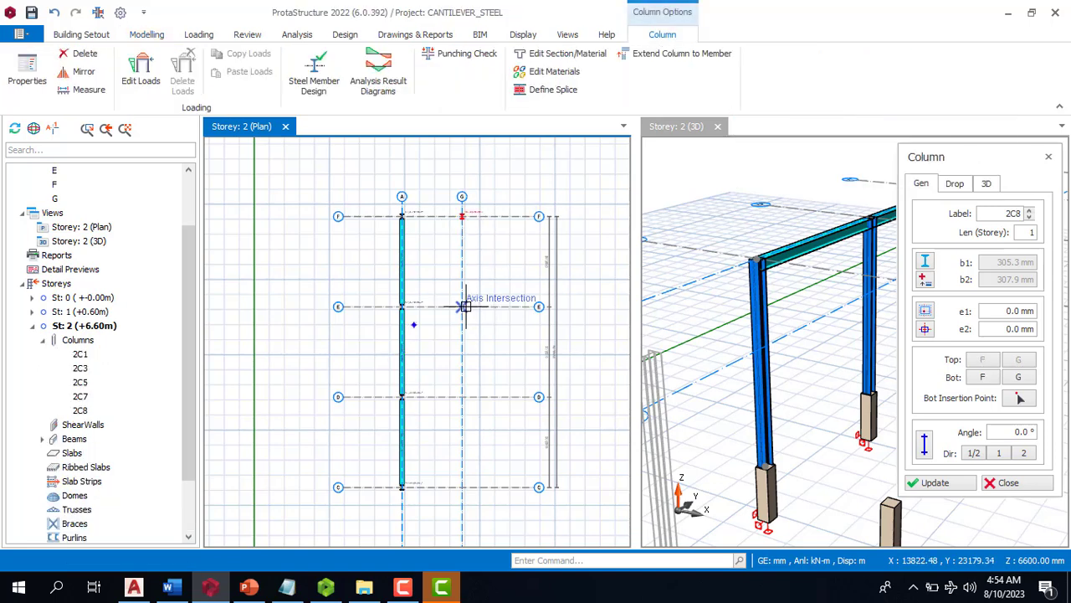
{"action": "left_click", "coordinate": [465, 306]}
{"action": "scroll", "coordinate": [447, 246], "scroll_direction": "down", "scroll_amount": 2}
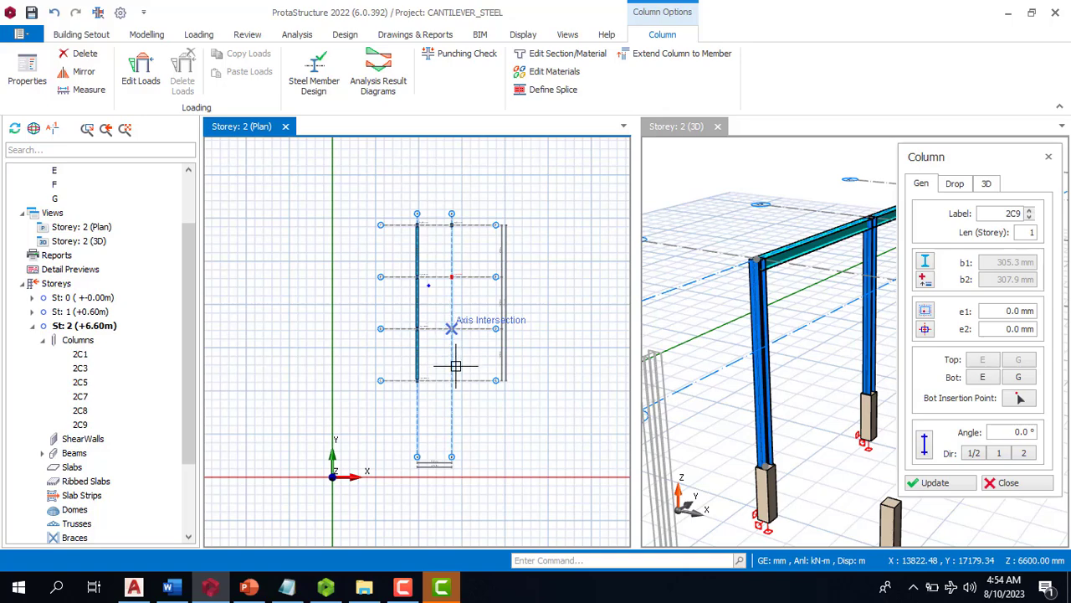
{"action": "left_click", "coordinate": [452, 329]}
{"action": "left_click", "coordinate": [453, 377]}
{"action": "scroll", "coordinate": [364, 325], "scroll_direction": "down", "scroll_amount": 3}
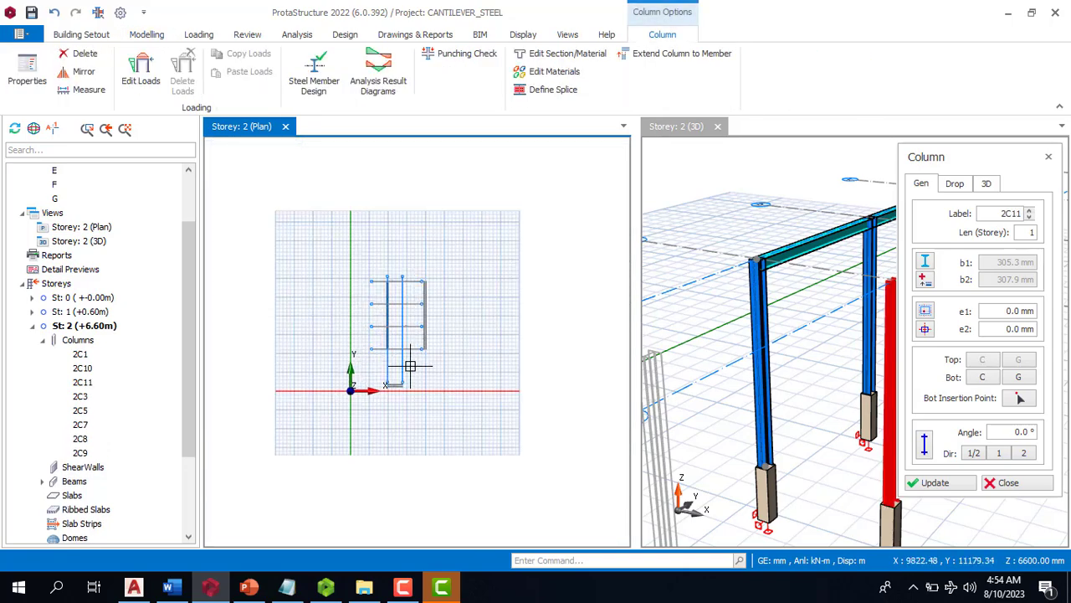
{"action": "key", "text": "Escape"}
{"action": "scroll", "coordinate": [406, 289], "scroll_direction": "up", "scroll_amount": 3}
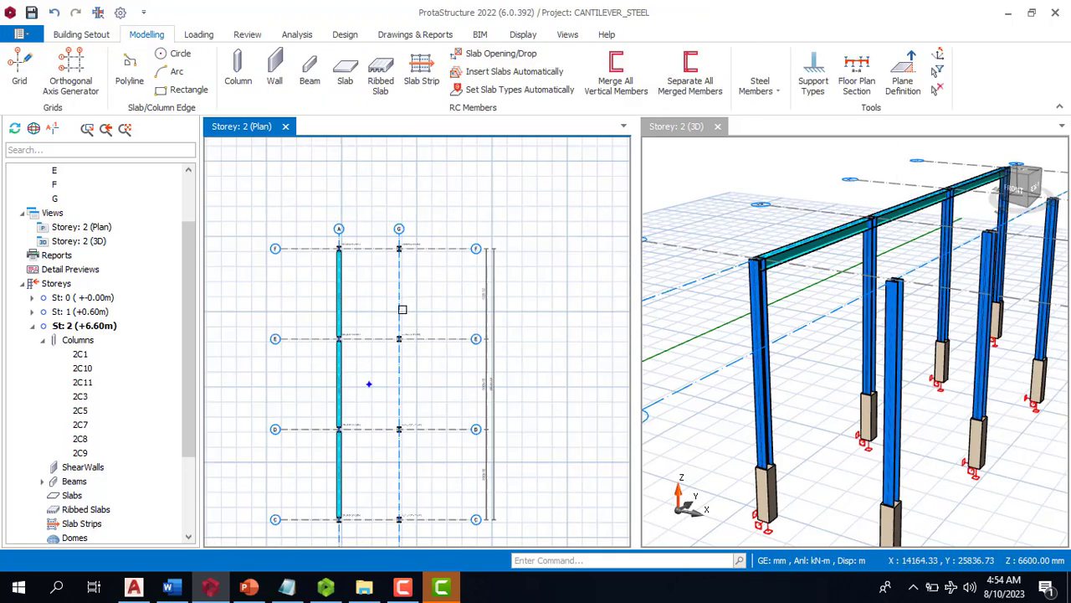
Step: Examine the steel columns on axes A and G and the beam line along axis A in the 3D view
{"action": "scroll", "coordinate": [787, 347], "scroll_direction": "down", "scroll_amount": 3}
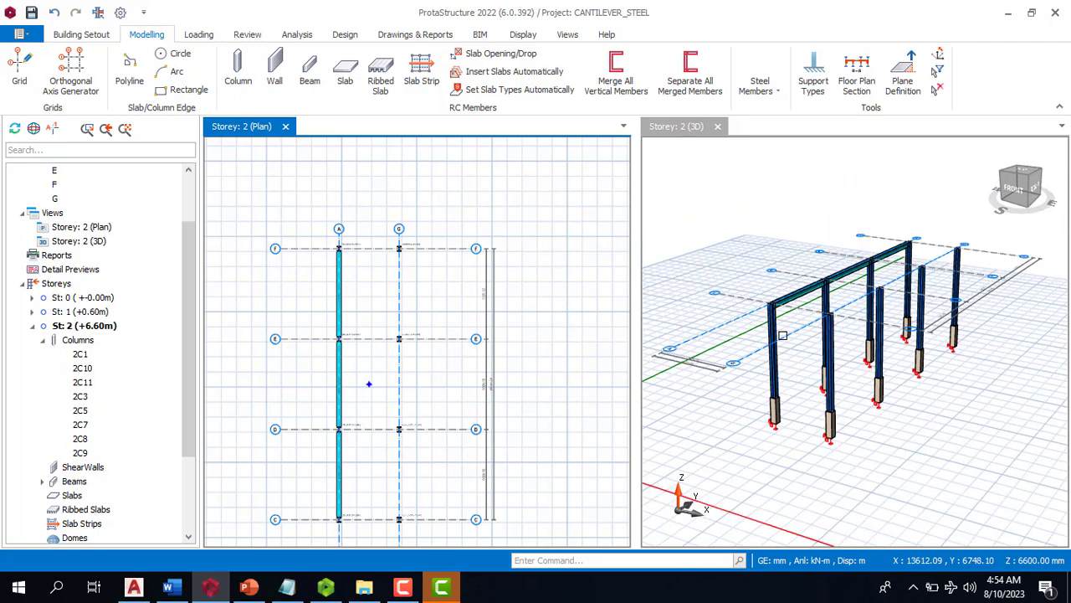
{"action": "scroll", "coordinate": [898, 301], "scroll_direction": "up", "scroll_amount": 2}
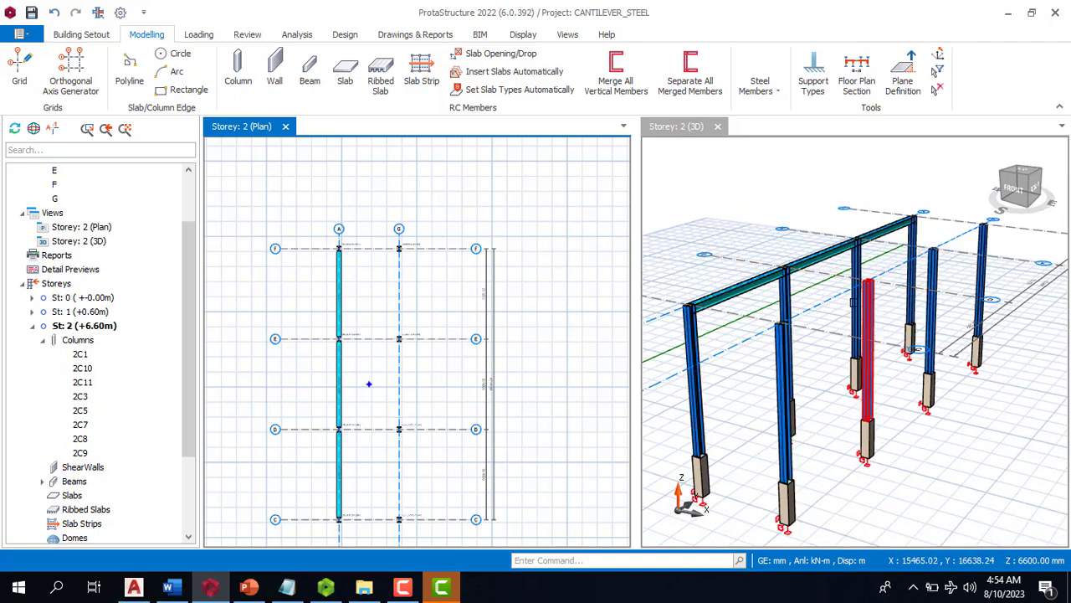
{"action": "scroll", "coordinate": [804, 293], "scroll_direction": "up", "scroll_amount": 2}
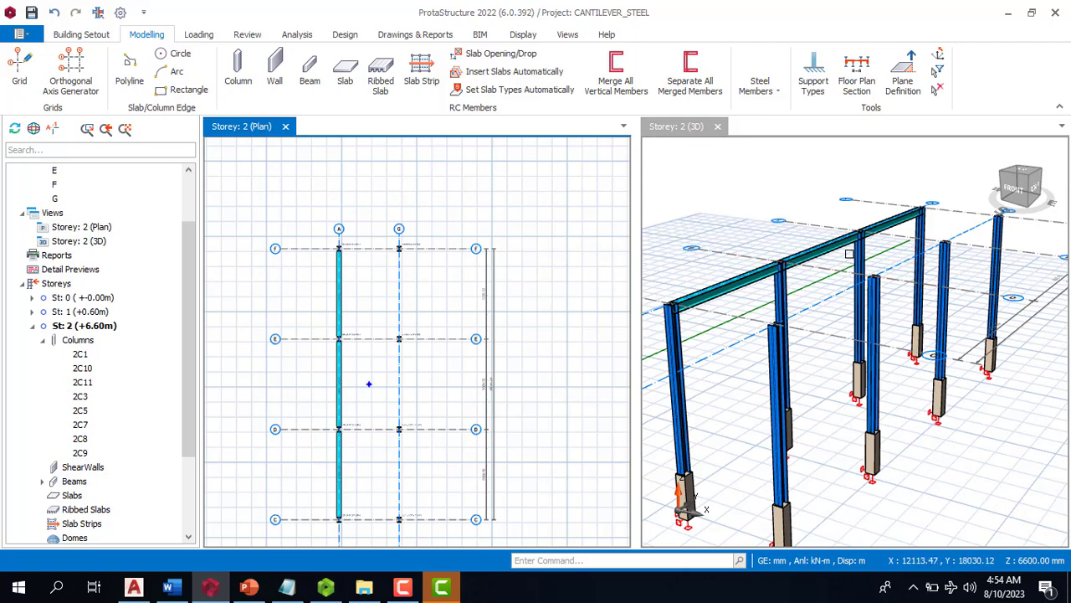
{"action": "scroll", "coordinate": [794, 306], "scroll_direction": "up", "scroll_amount": 2}
{"action": "scroll", "coordinate": [797, 304], "scroll_direction": "down", "scroll_amount": 2}
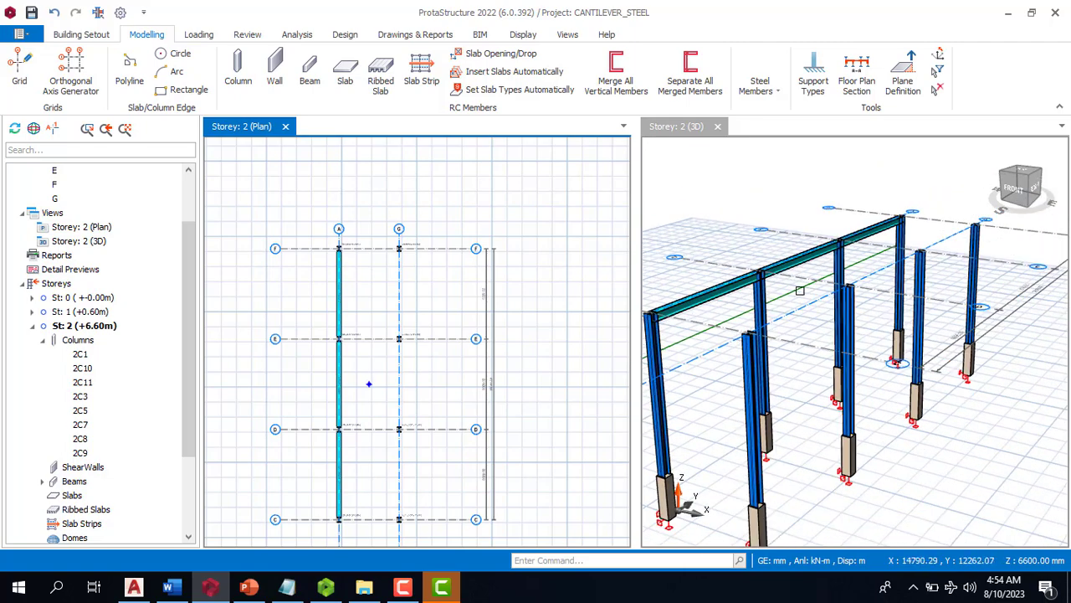
{"action": "scroll", "coordinate": [703, 267], "scroll_direction": "up", "scroll_amount": 2}
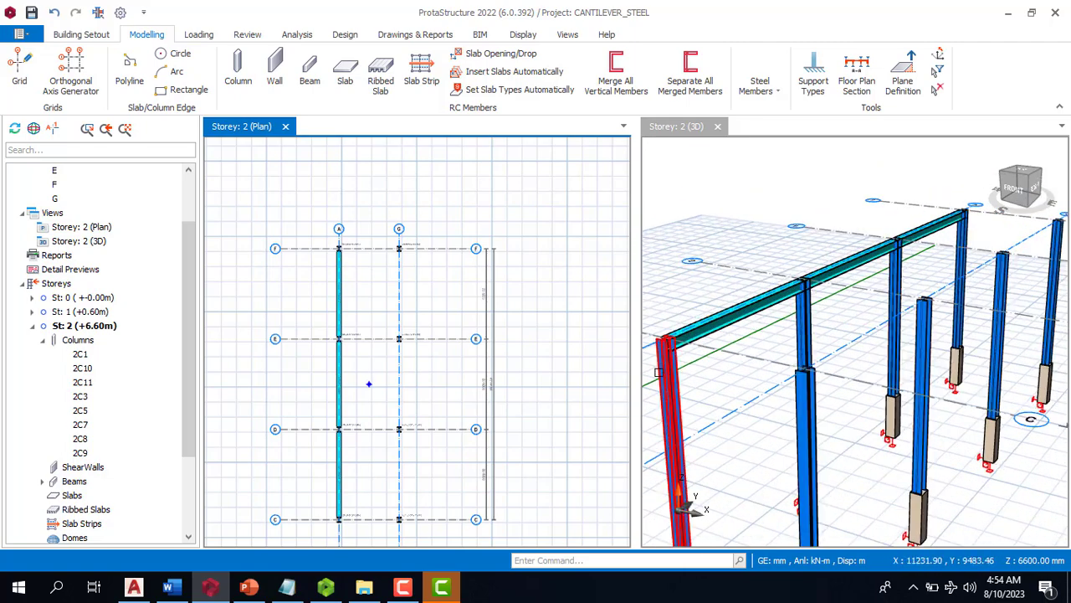
{"action": "scroll", "coordinate": [666, 395], "scroll_direction": "down", "scroll_amount": 2}
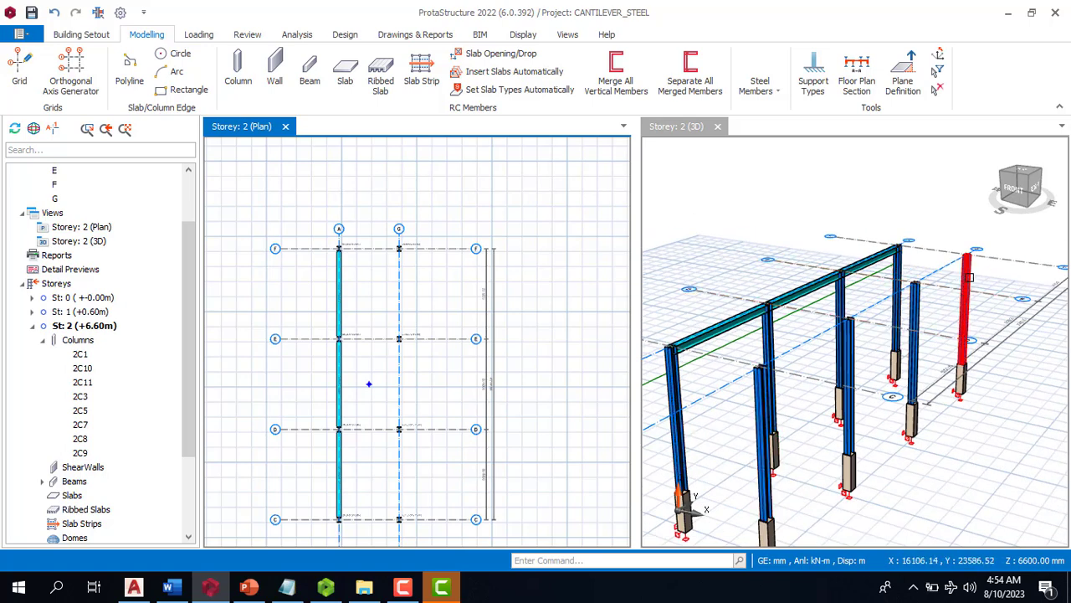
{"action": "middle_click_drag", "start_coordinate": [894, 265], "coordinate": [802, 452]}
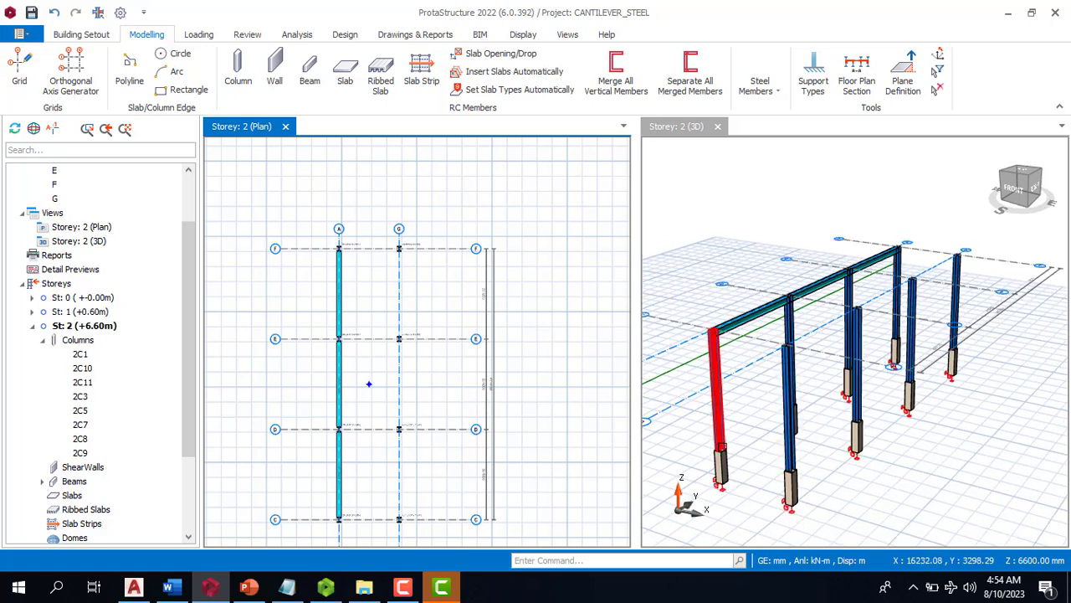
{"action": "middle_click_drag", "start_coordinate": [831, 339], "coordinate": [894, 323]}
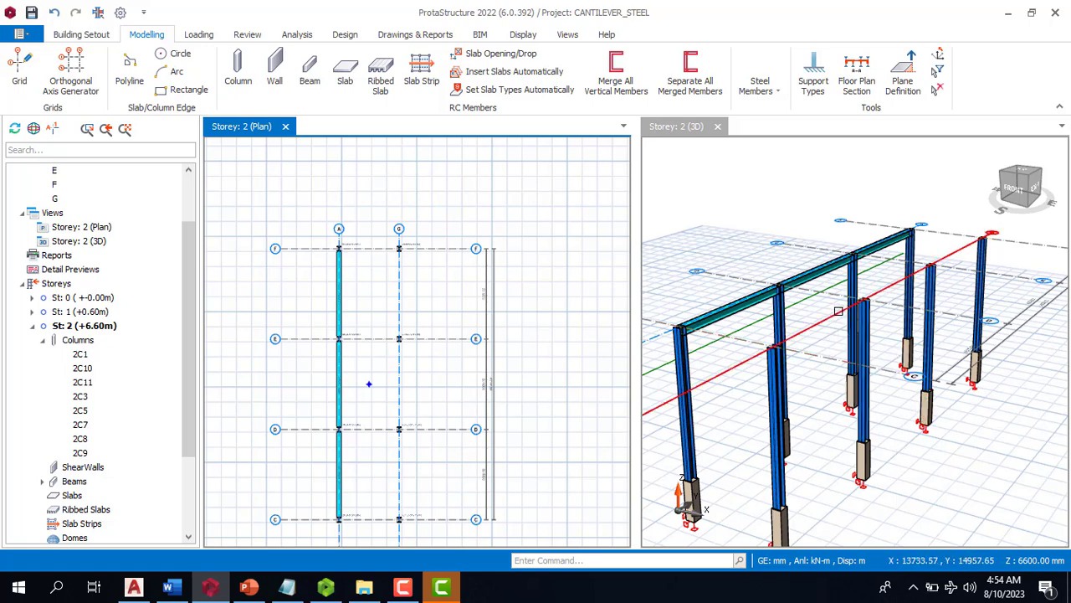
{"action": "scroll", "coordinate": [882, 325], "scroll_direction": "down", "scroll_amount": 2}
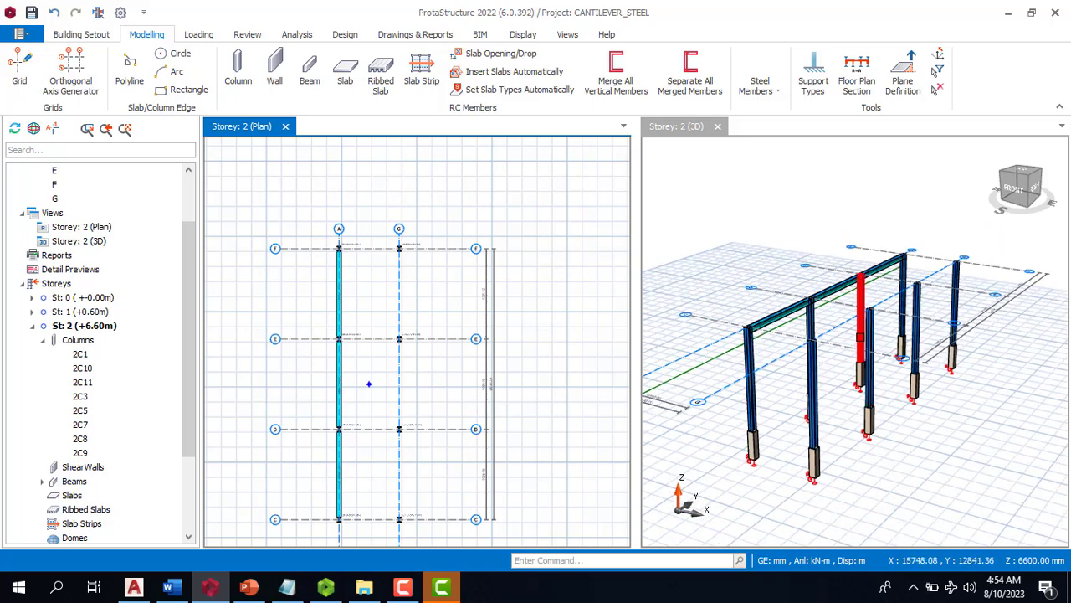
{"action": "scroll", "coordinate": [858, 324], "scroll_direction": "up", "scroll_amount": 1}
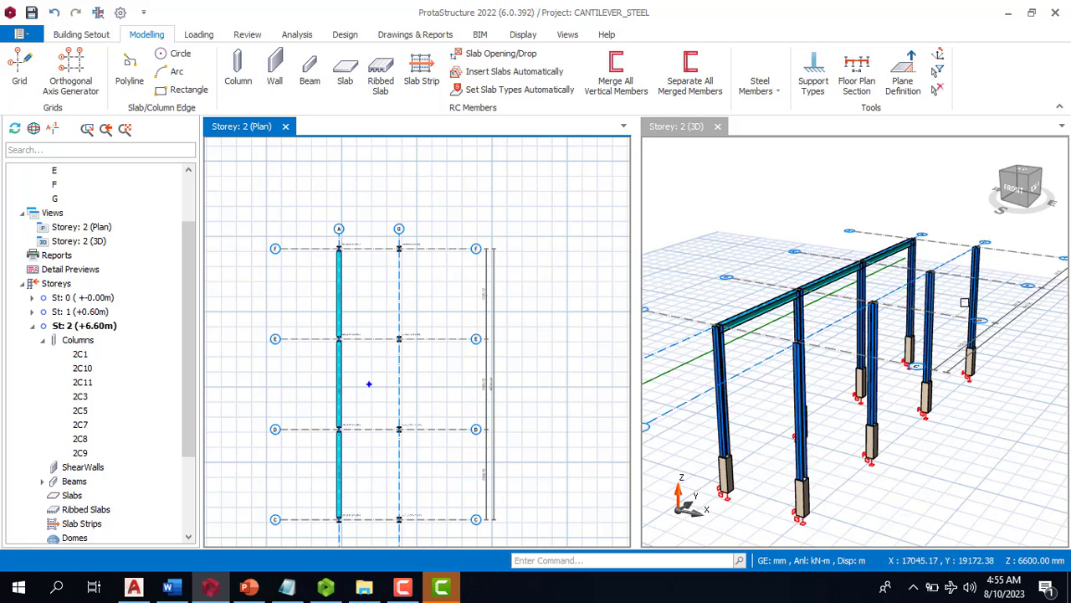
Step: Insert steel beams along axis G from axis F to axis C in the storey 2 plan, splitting them at the intermediate columns
{"action": "scroll", "coordinate": [389, 164], "scroll_direction": "down", "scroll_amount": 1}
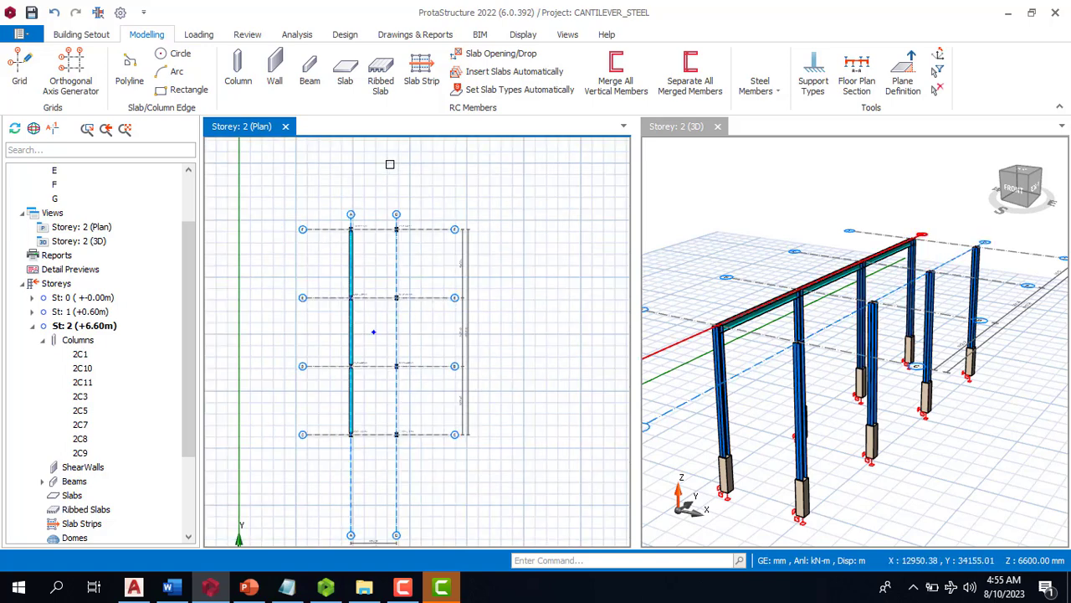
{"action": "left_click", "coordinate": [771, 98]}
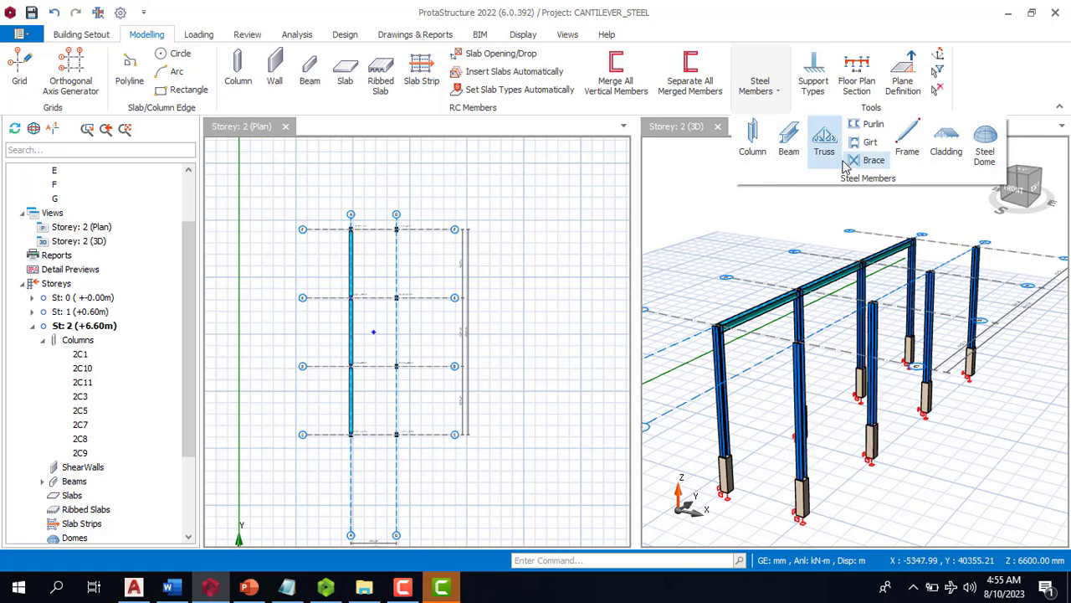
{"action": "left_click", "coordinate": [788, 141]}
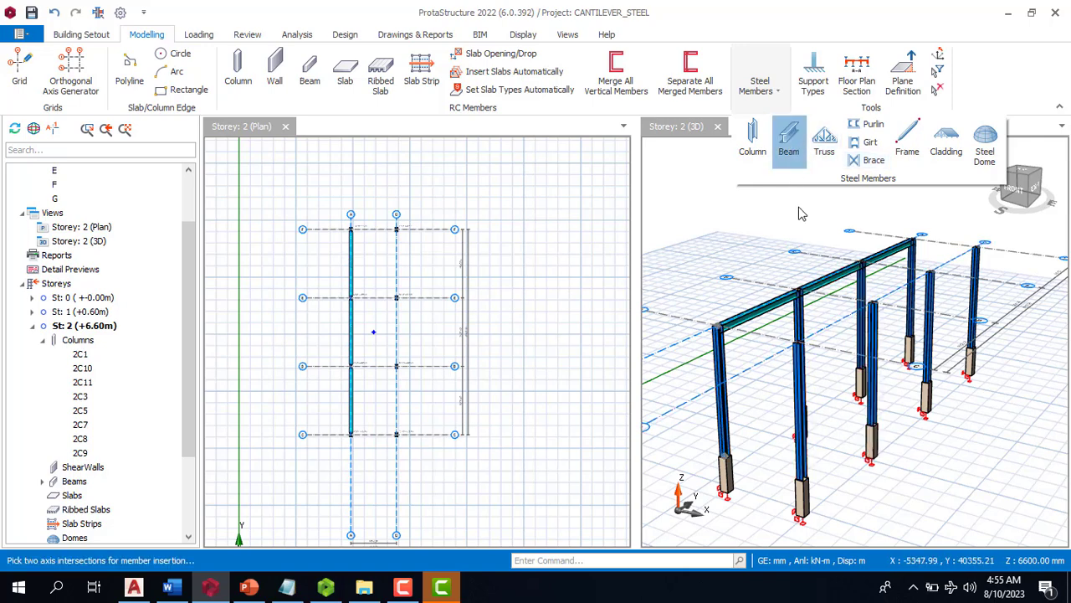
{"action": "scroll", "coordinate": [397, 244], "scroll_direction": "up", "scroll_amount": 2}
{"action": "left_click", "coordinate": [394, 222]}
{"action": "scroll", "coordinate": [434, 191], "scroll_direction": "down", "scroll_amount": 2}
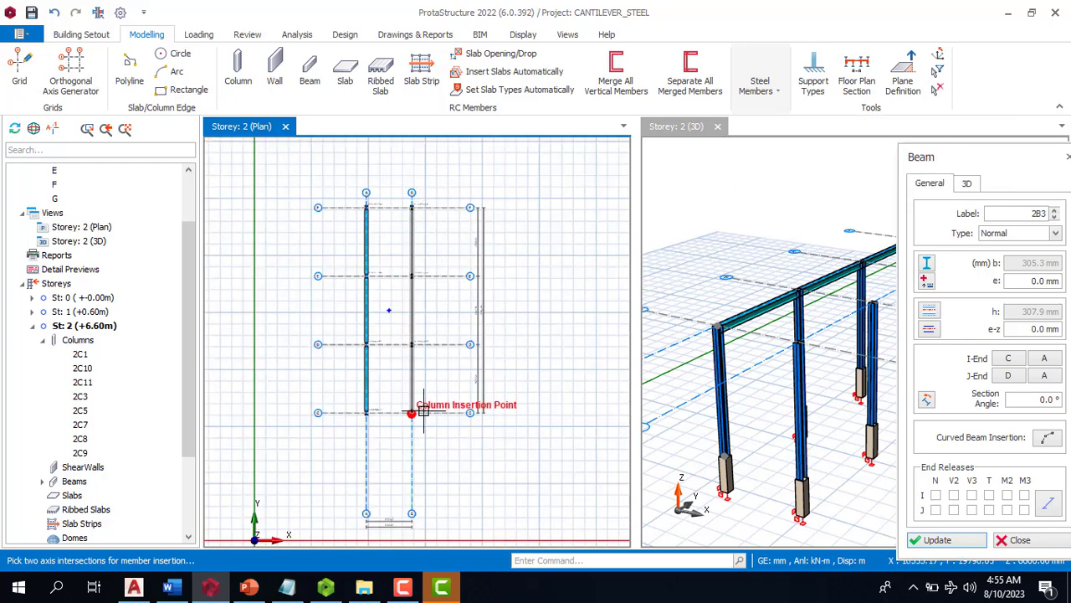
{"action": "scroll", "coordinate": [423, 410], "scroll_direction": "up", "scroll_amount": 2}
{"action": "left_click", "coordinate": [404, 412]}
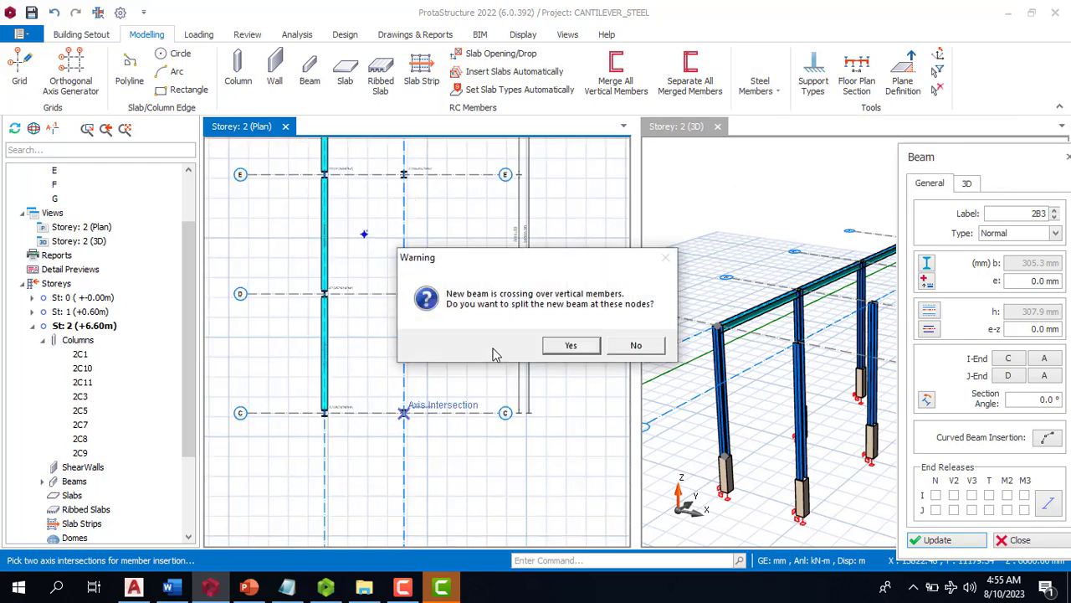
{"action": "left_click", "coordinate": [569, 345]}
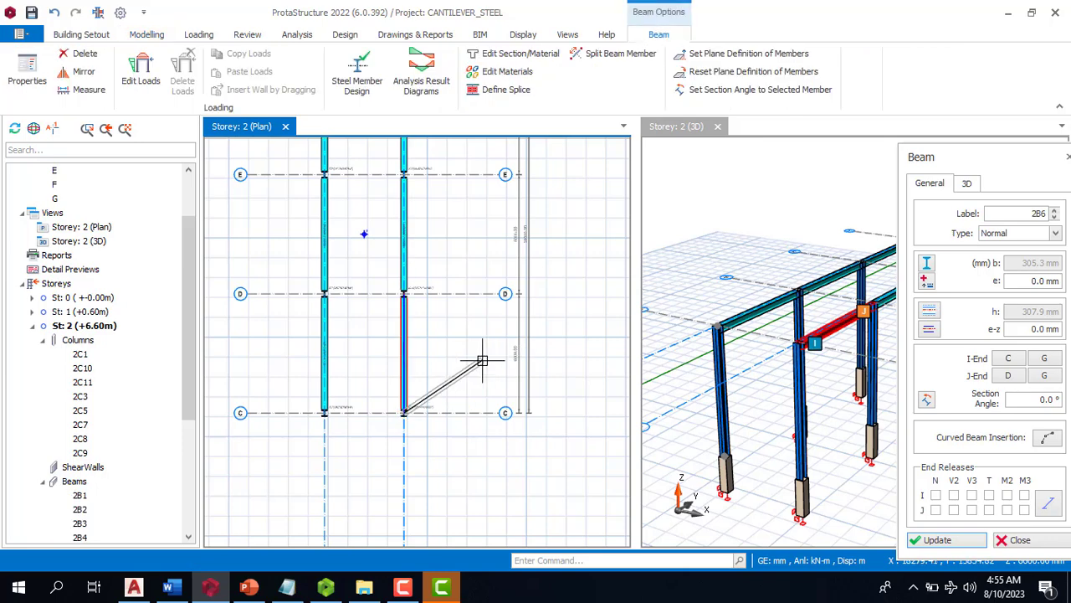
{"action": "scroll", "coordinate": [482, 373], "scroll_direction": "down", "scroll_amount": 3}
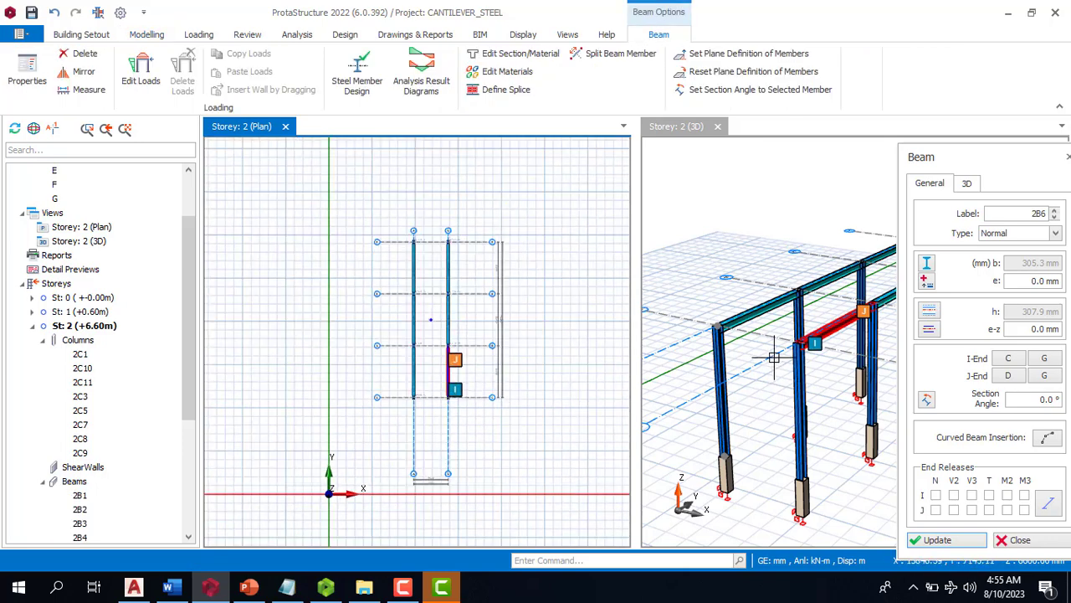
{"action": "key", "text": "Escape"}
{"action": "scroll", "coordinate": [724, 353], "scroll_direction": "down", "scroll_amount": 2}
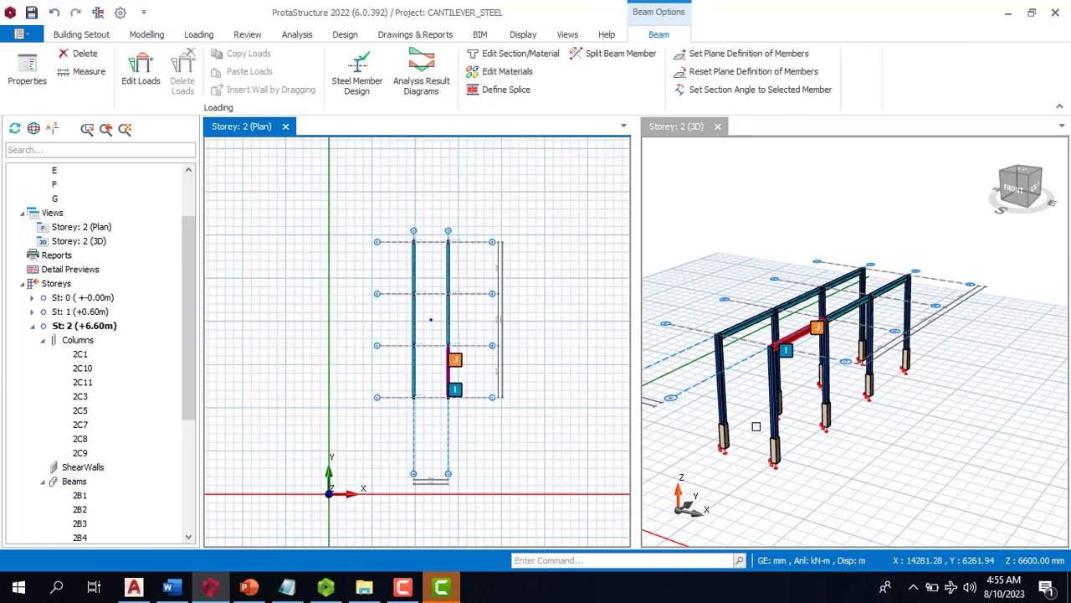
{"action": "key", "text": "Escape"}
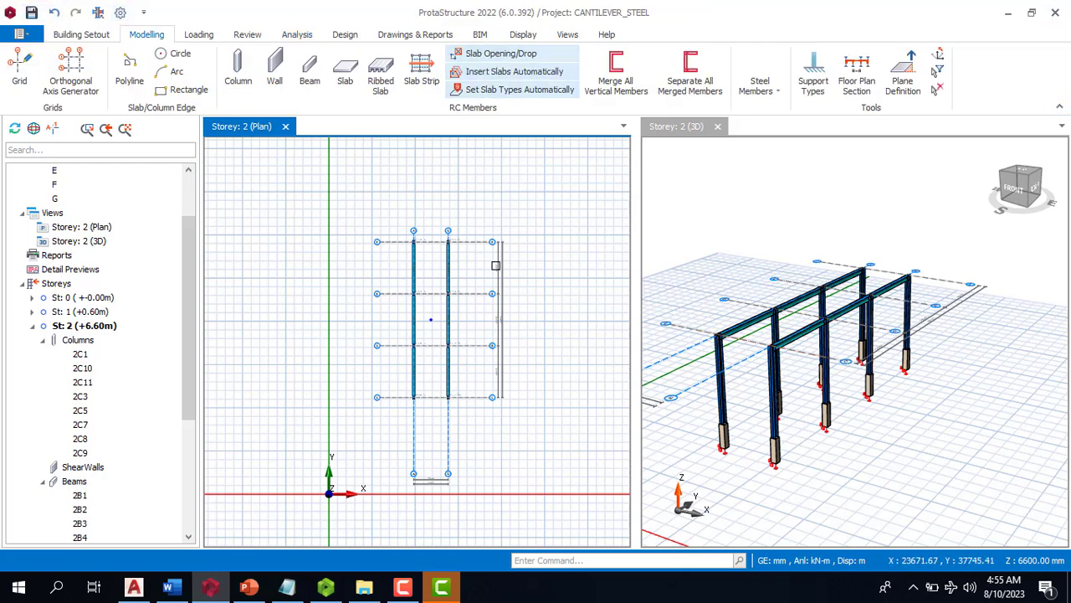
Step: Start a steel truss along axis C between axes A and G in the storey 2 plan
{"action": "left_click", "coordinate": [758, 87]}
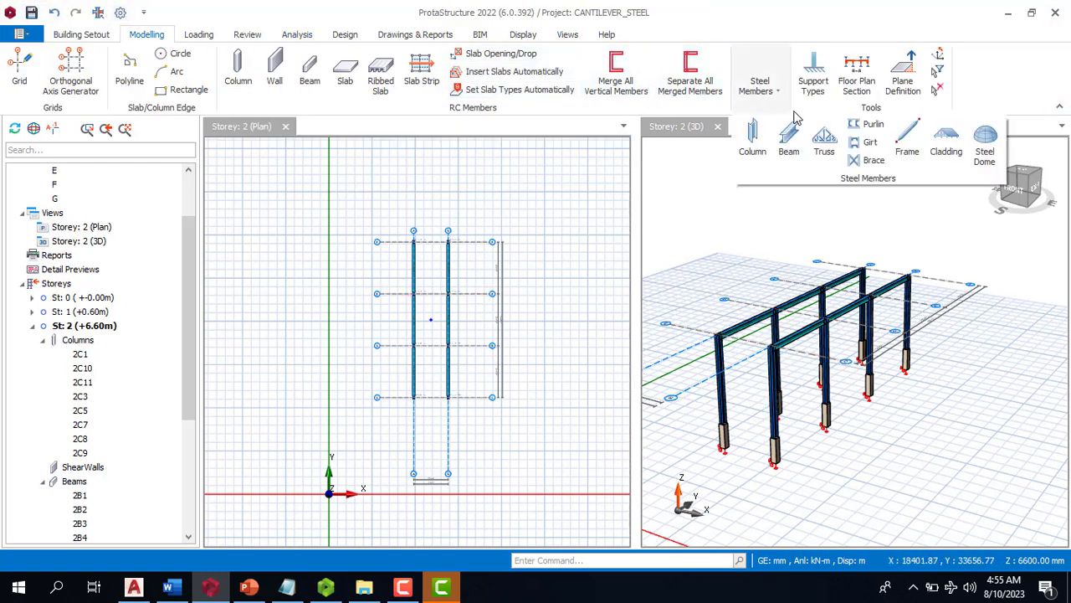
{"action": "left_click", "coordinate": [826, 142]}
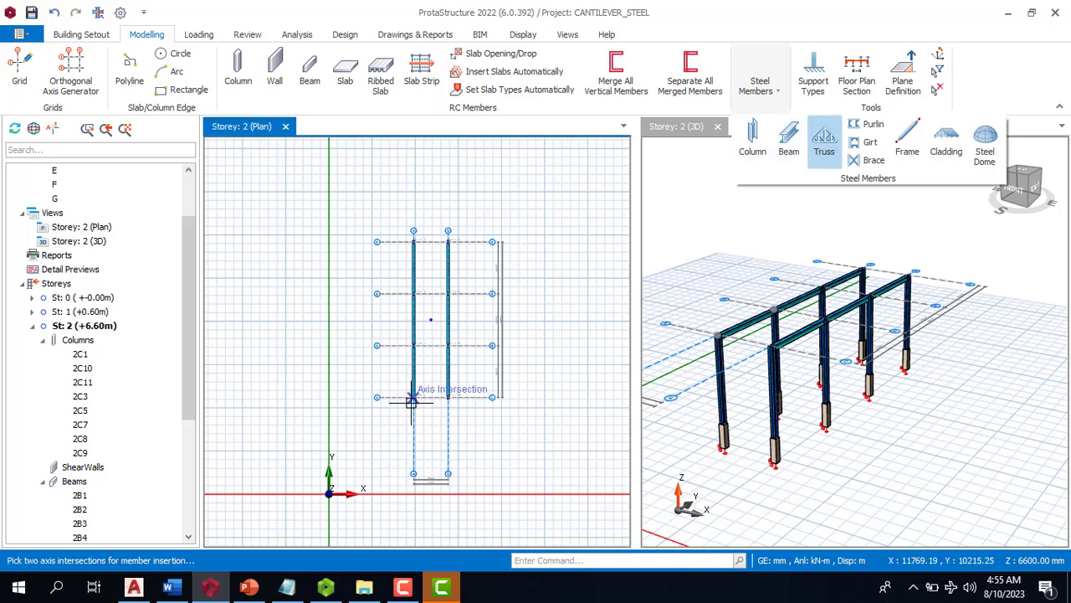
{"action": "scroll", "coordinate": [417, 388], "scroll_direction": "up", "scroll_amount": 5}
{"action": "left_click", "coordinate": [415, 374]}
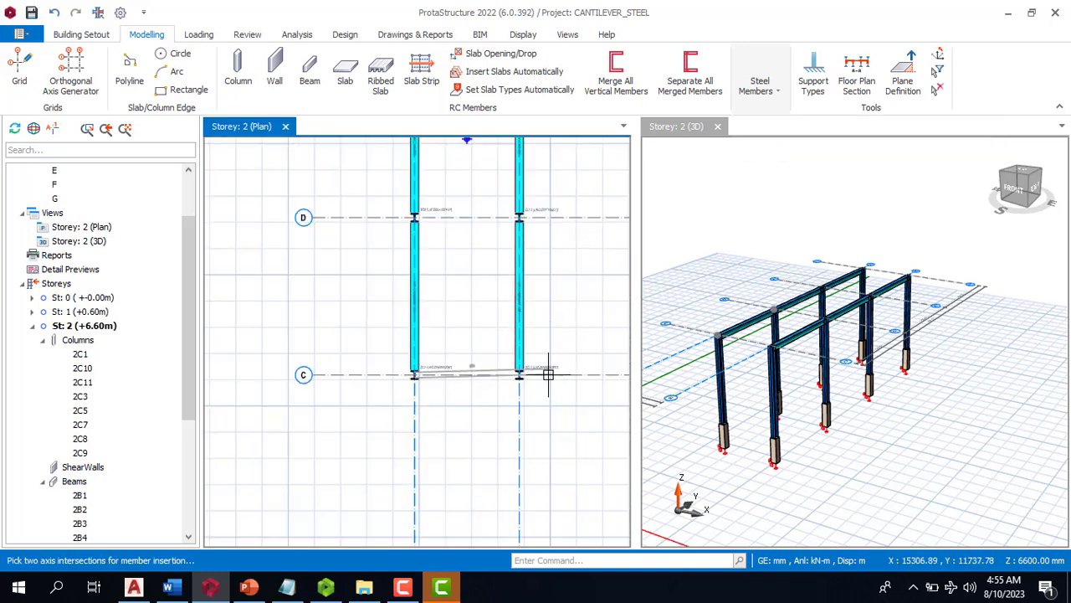
{"action": "left_click", "coordinate": [520, 374]}
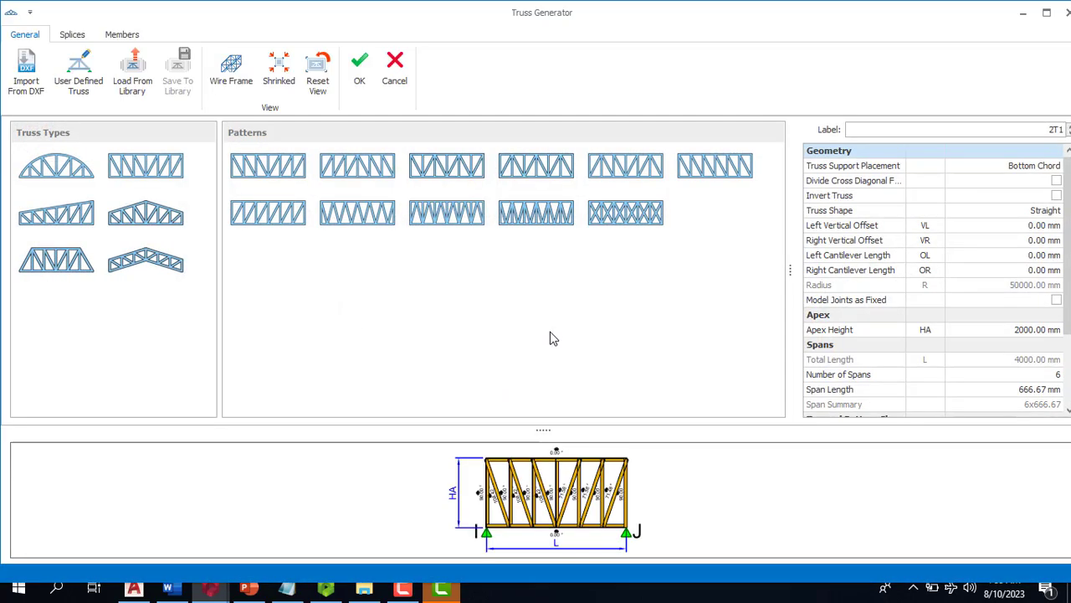
Step: Choose the arched truss type with its first pattern and set the apex height to 2200 mm
{"action": "left_click", "coordinate": [50, 163]}
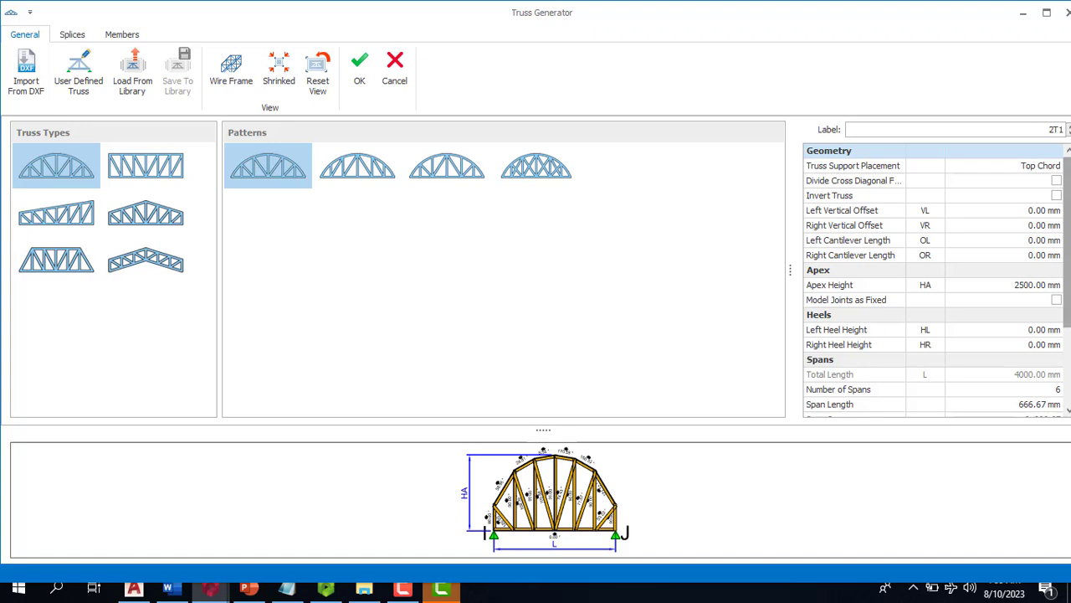
{"action": "left_click", "coordinate": [1024, 285]}
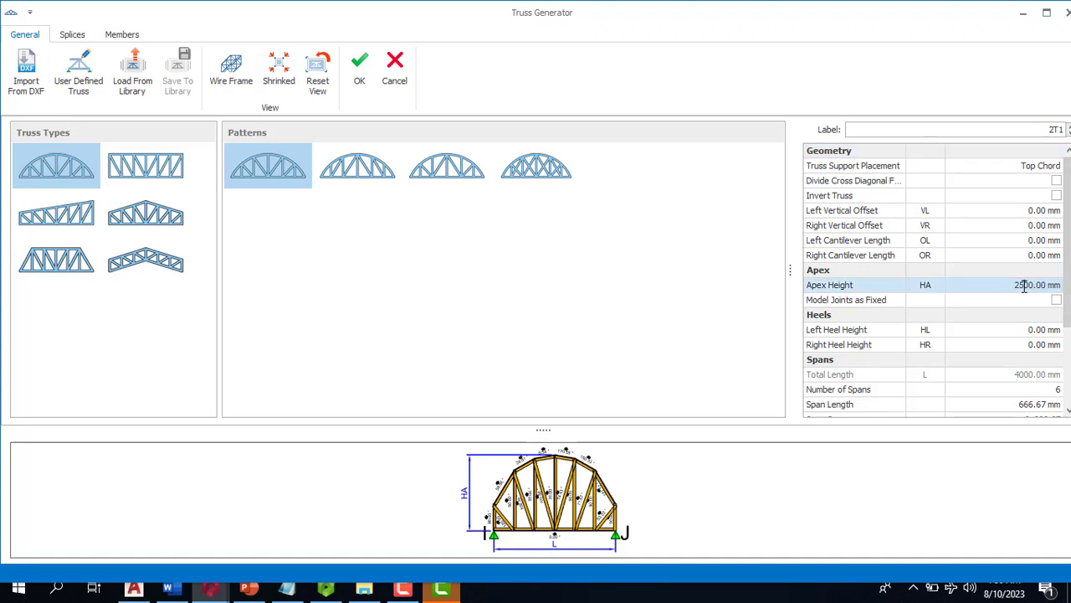
{"action": "left_click", "coordinate": [1041, 286]}
{"action": "type", "text": "2"}
{"action": "left_click", "coordinate": [947, 359]}
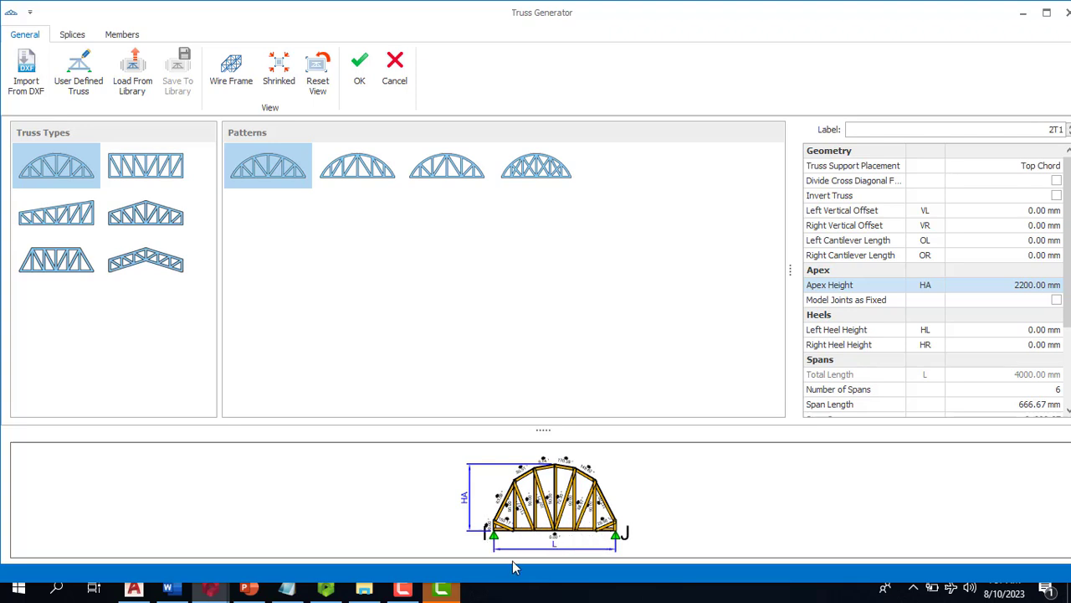
Step: Try 5 spans for the arched truss and set the number of spans back to 6
{"action": "left_click", "coordinate": [1056, 390]}
{"action": "left_click_drag", "start_coordinate": [1050, 392], "coordinate": [1060, 391]}
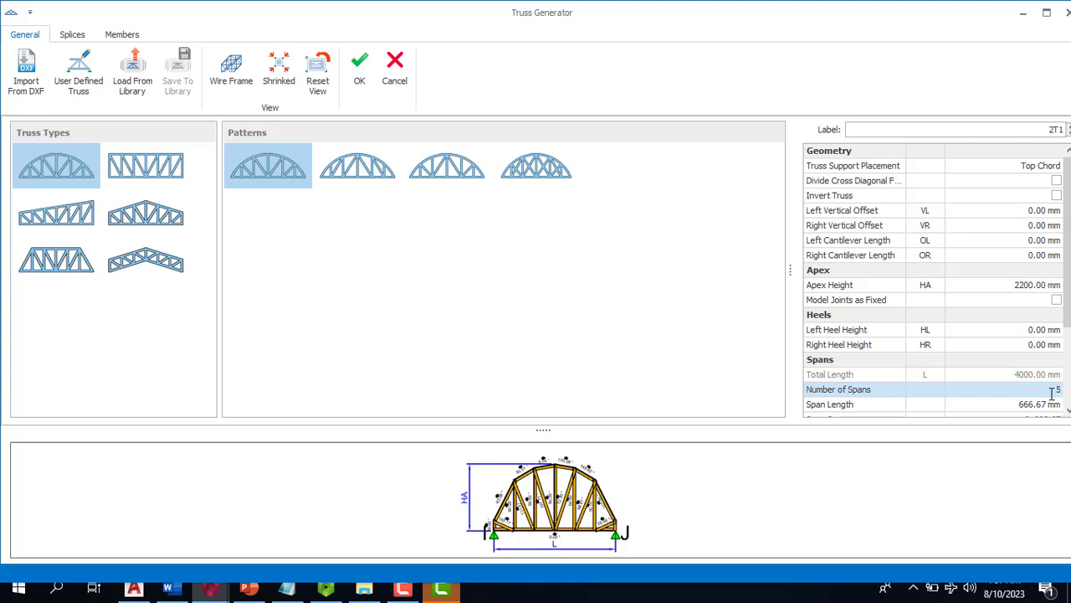
{"action": "type", "text": "5"}
{"action": "key", "text": "Return"}
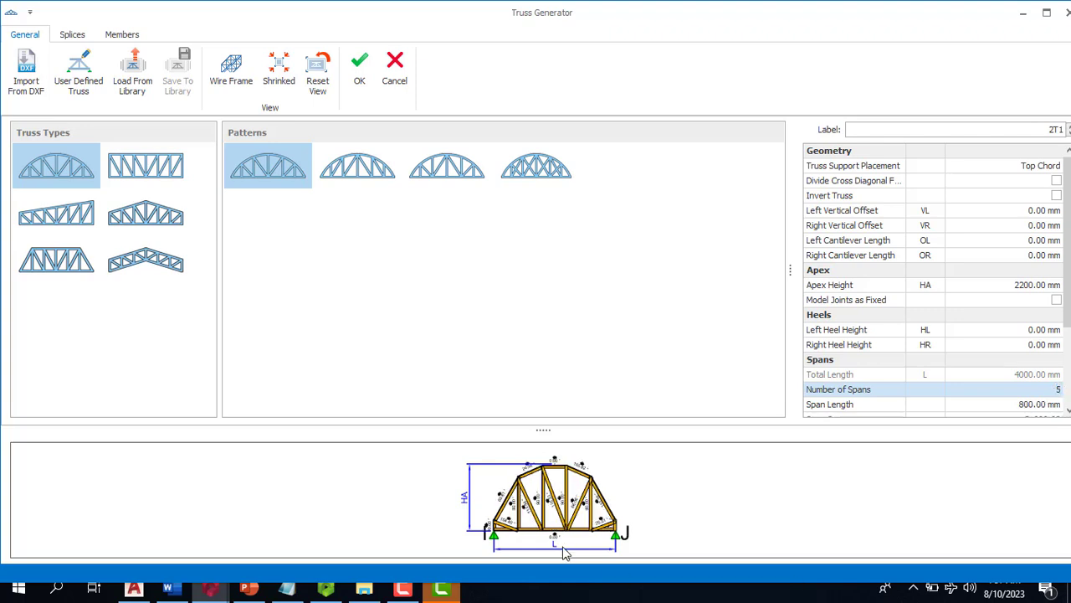
{"action": "left_click", "coordinate": [1052, 391]}
{"action": "type", "text": "6"}
{"action": "key", "text": "Return"}
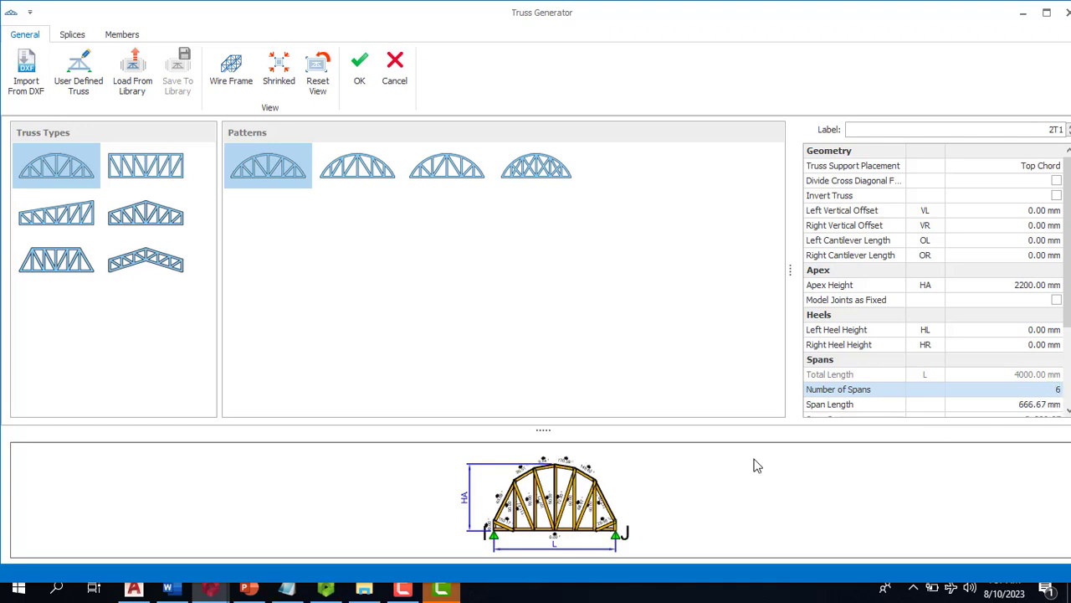
Step: Set the truss's left and right cantilever lengths to 600 mm each
{"action": "left_click", "coordinate": [1021, 242]}
{"action": "left_click", "coordinate": [1033, 240]}
{"action": "double_click", "coordinate": [1036, 240]}
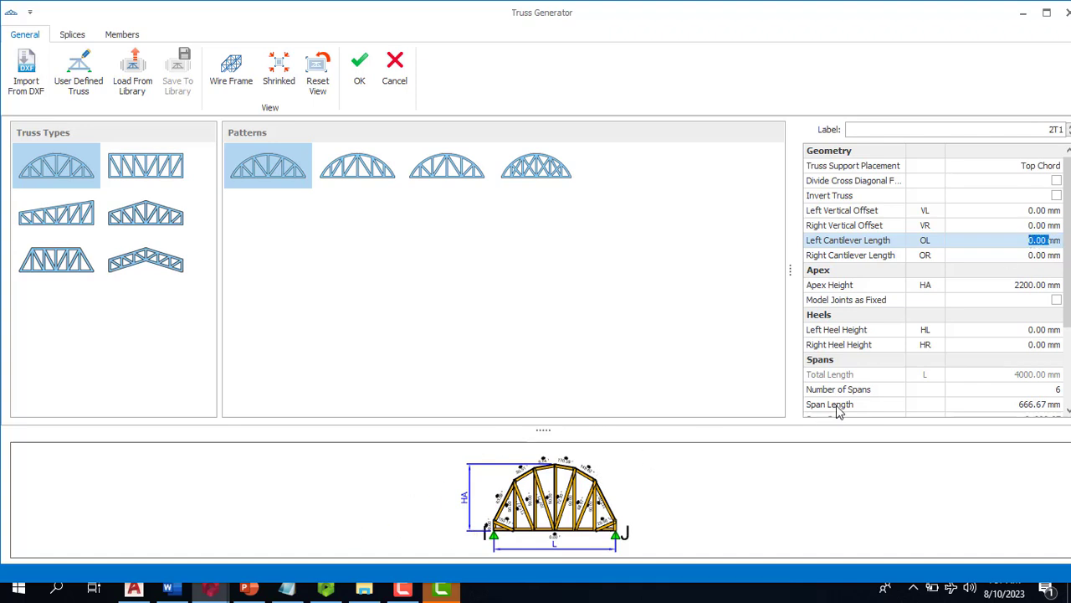
{"action": "type", "text": "600"}
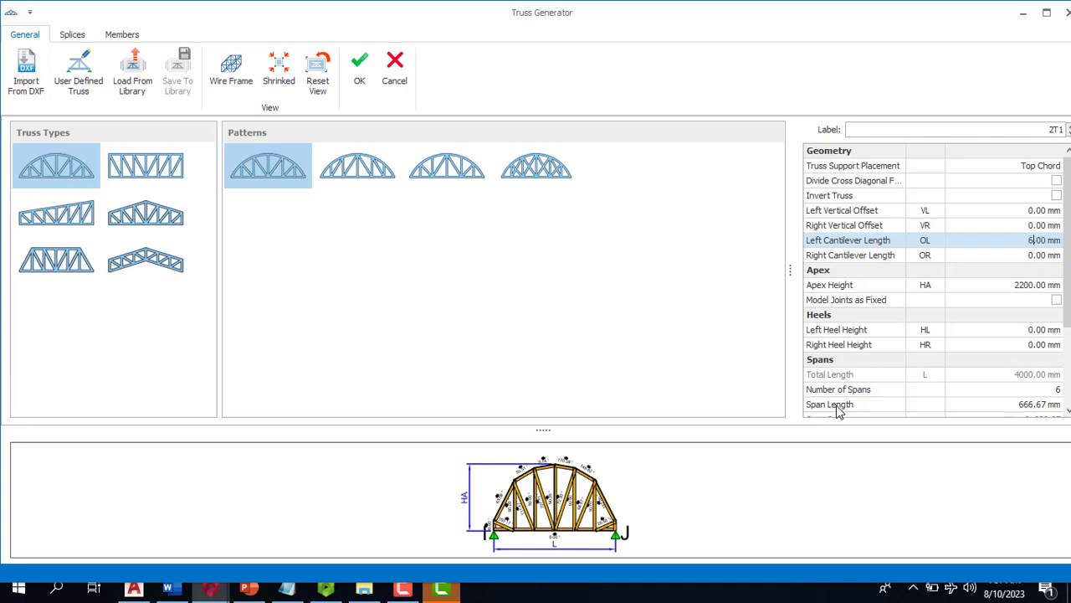
{"action": "key", "text": "Return"}
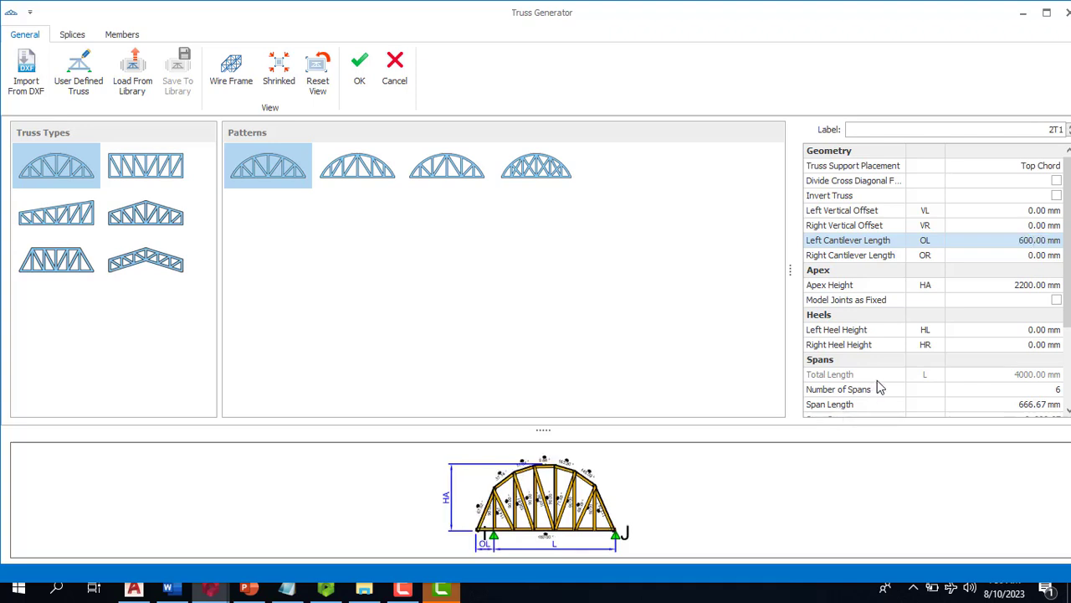
{"action": "left_click", "coordinate": [1042, 256]}
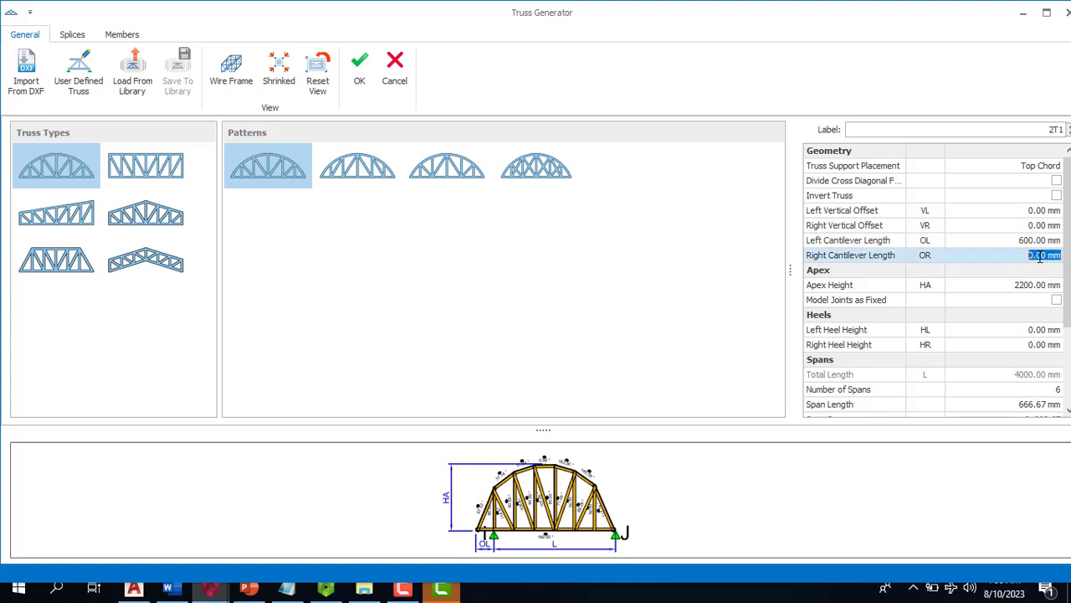
{"action": "type", "text": "600"}
{"action": "key", "text": "Return"}
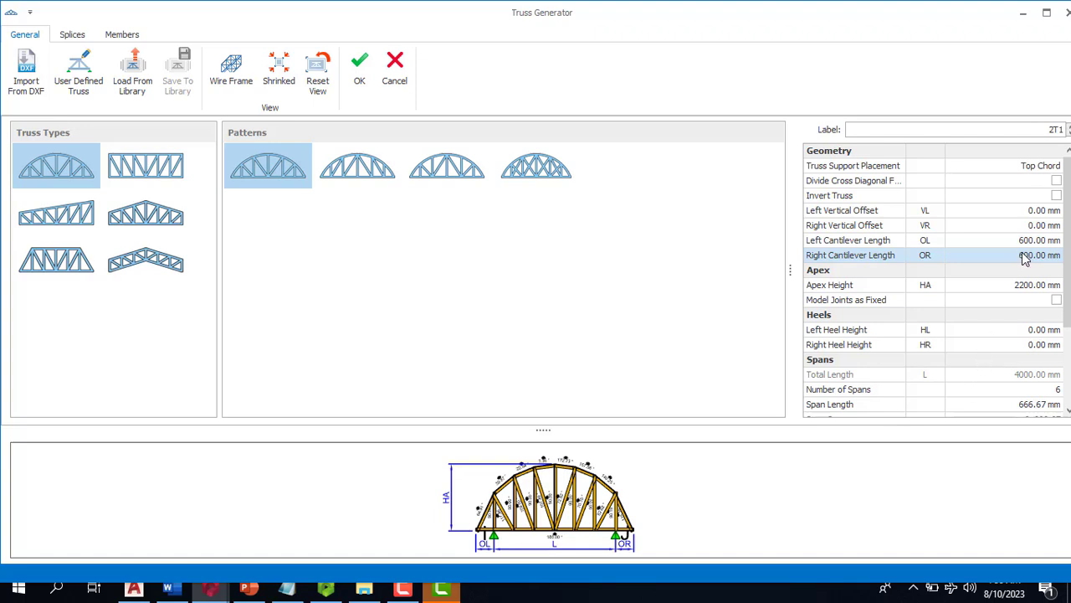
Step: Try a left vertical offset of 600 mm on the truss and reset it to 0 mm
{"action": "scroll", "coordinate": [1042, 310], "scroll_direction": "down", "scroll_amount": 2}
{"action": "scroll", "coordinate": [1029, 400], "scroll_direction": "down", "scroll_amount": 1}
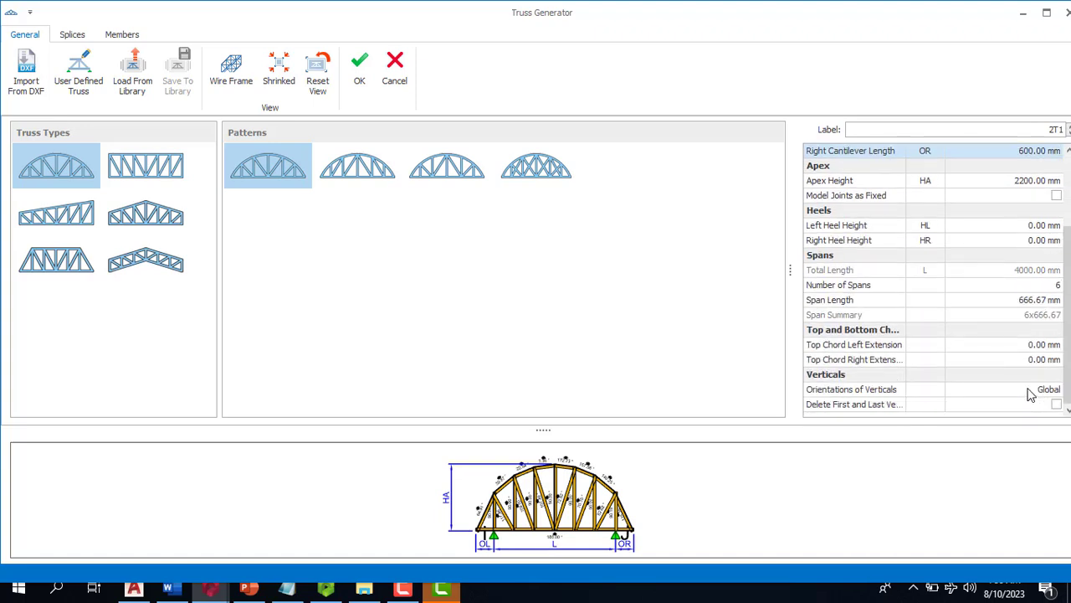
{"action": "scroll", "coordinate": [1029, 368], "scroll_direction": "up", "scroll_amount": 3}
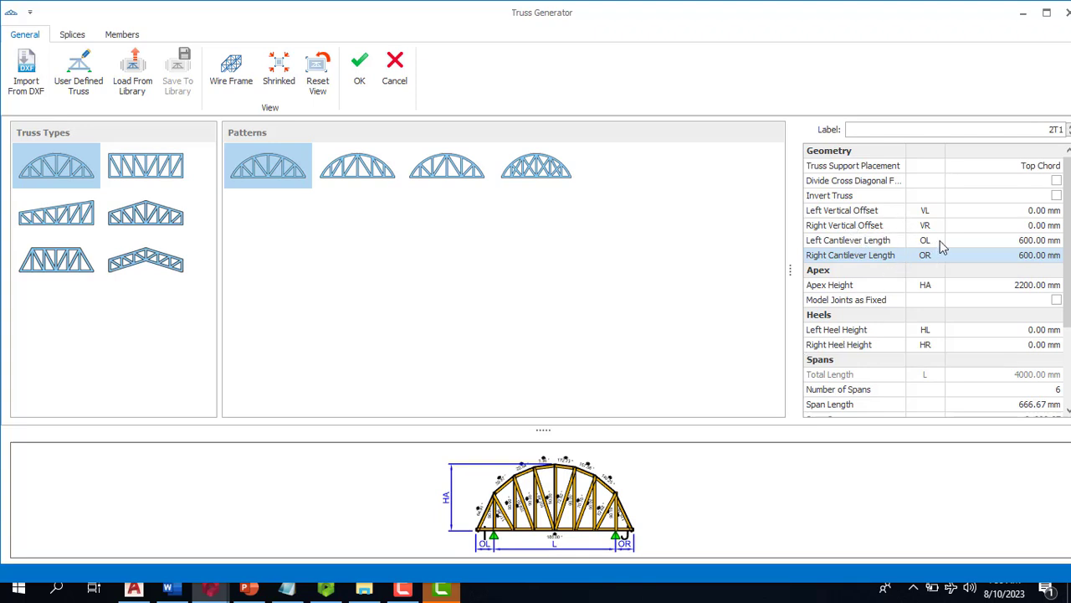
{"action": "left_click", "coordinate": [1041, 211]}
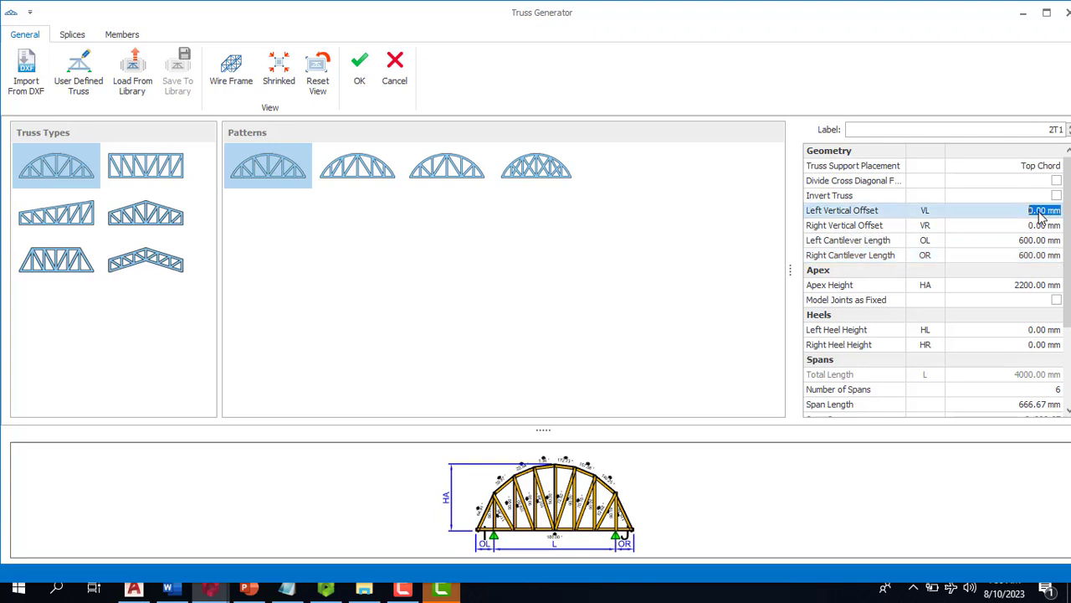
{"action": "type", "text": "60"}
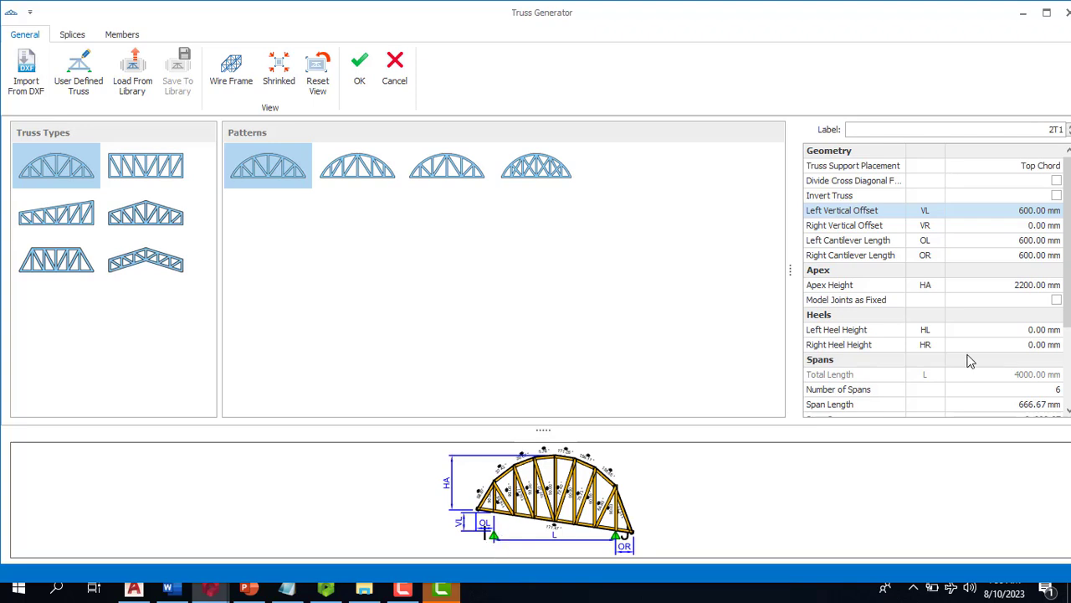
{"action": "left_click", "coordinate": [1028, 214]}
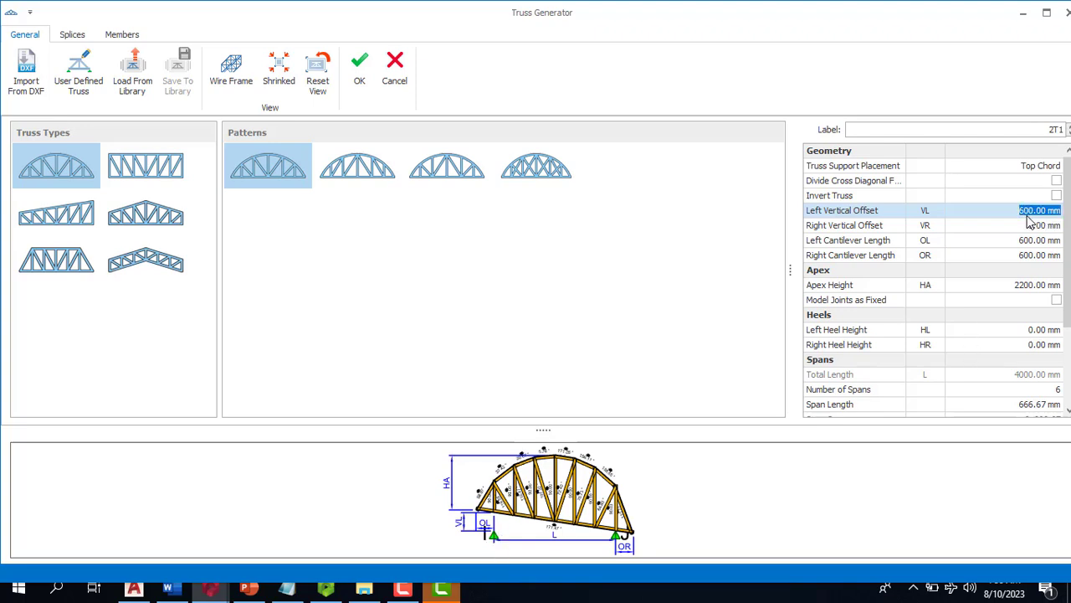
{"action": "type", "text": "0"}
{"action": "key", "text": "Return"}
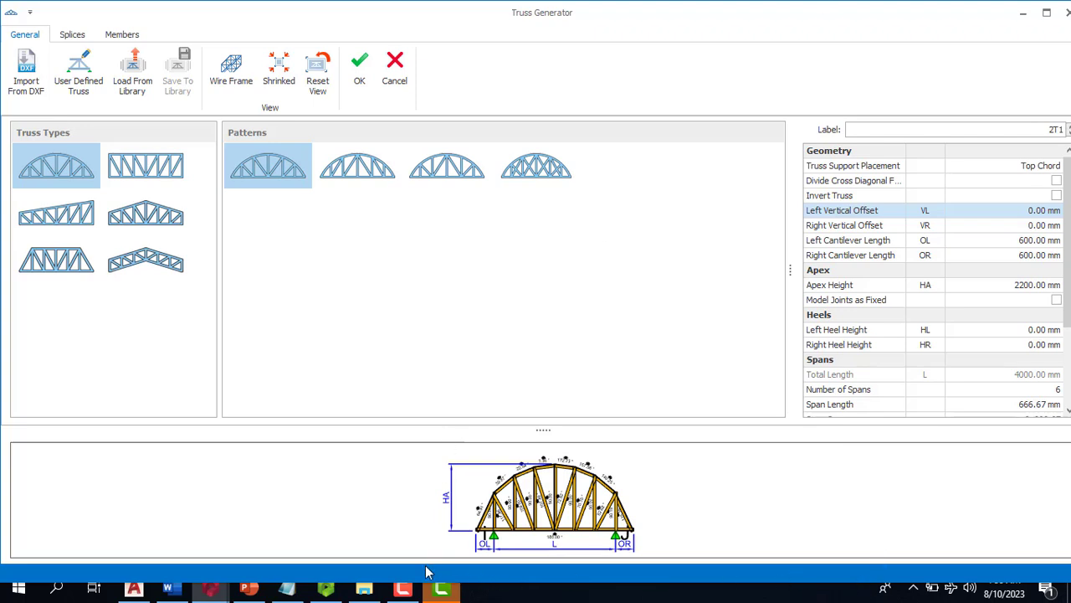
{"action": "left_click", "coordinate": [402, 589]}
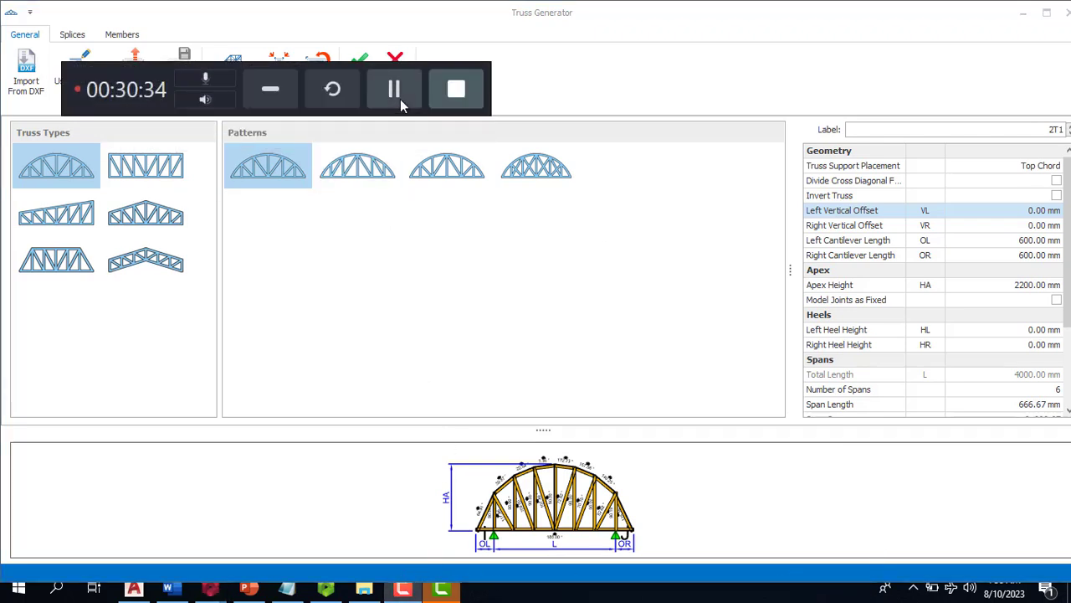
{"action": "left_click", "coordinate": [272, 89]}
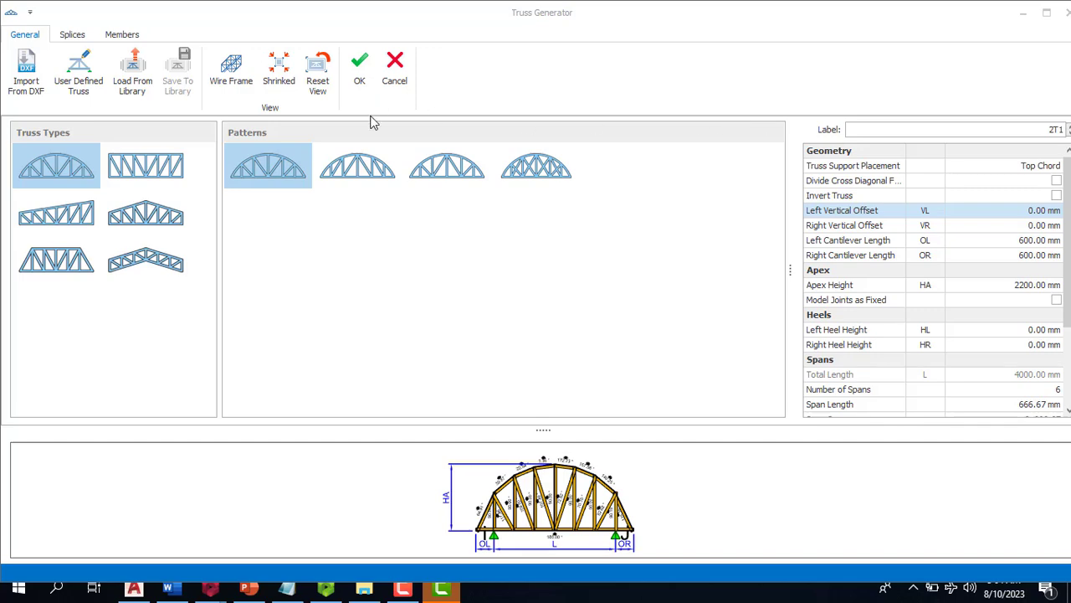
Step: Accept the arched truss settings and insert trusses across the columns on axes C, D, E and F
{"action": "left_click", "coordinate": [360, 71]}
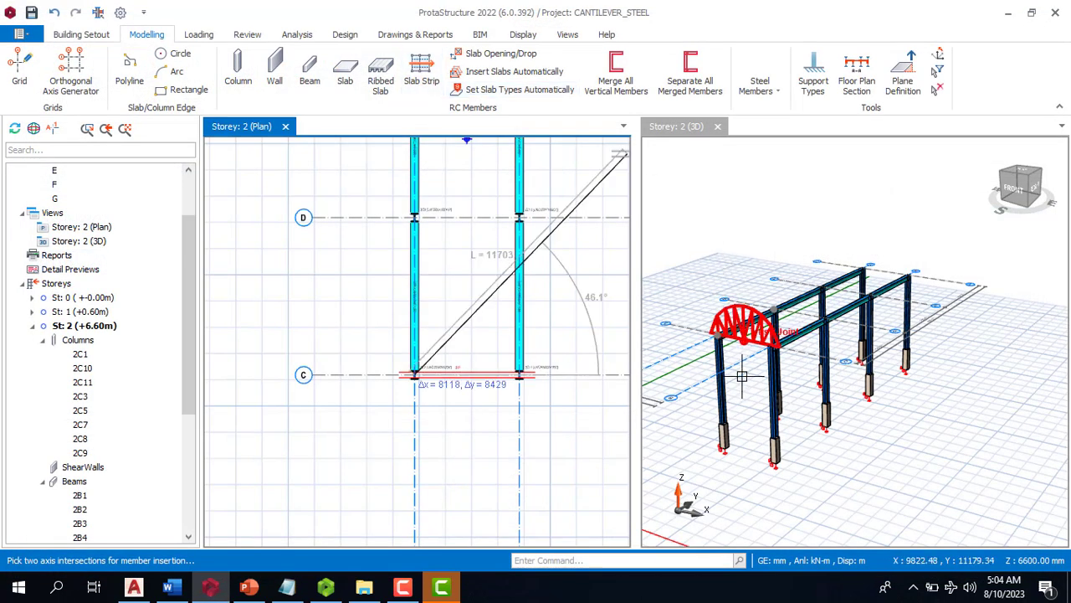
{"action": "scroll", "coordinate": [754, 303], "scroll_direction": "up", "scroll_amount": 3}
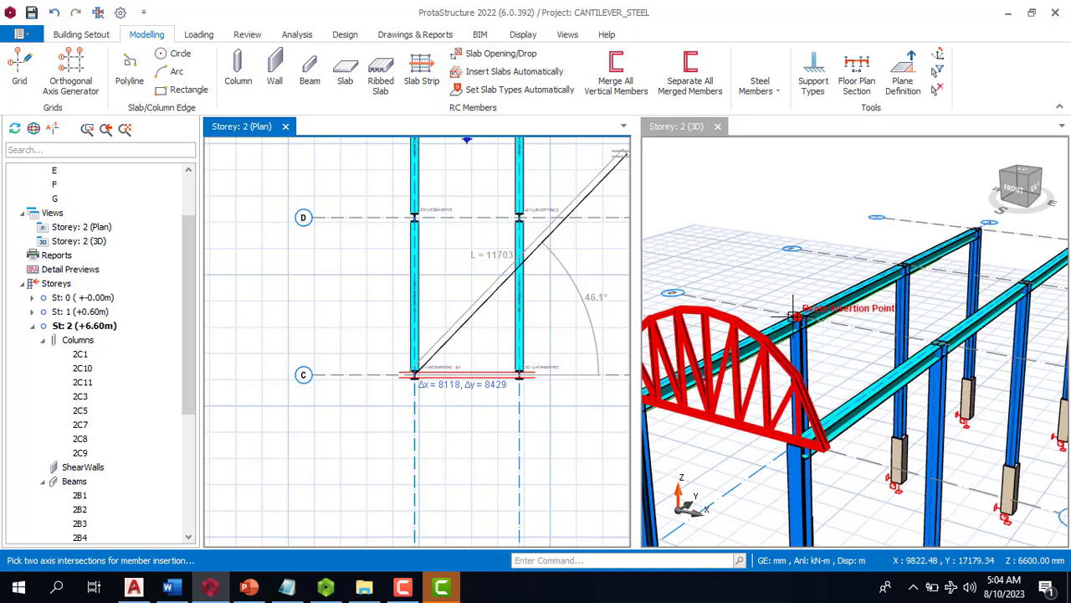
{"action": "scroll", "coordinate": [419, 276], "scroll_direction": "up", "scroll_amount": 2}
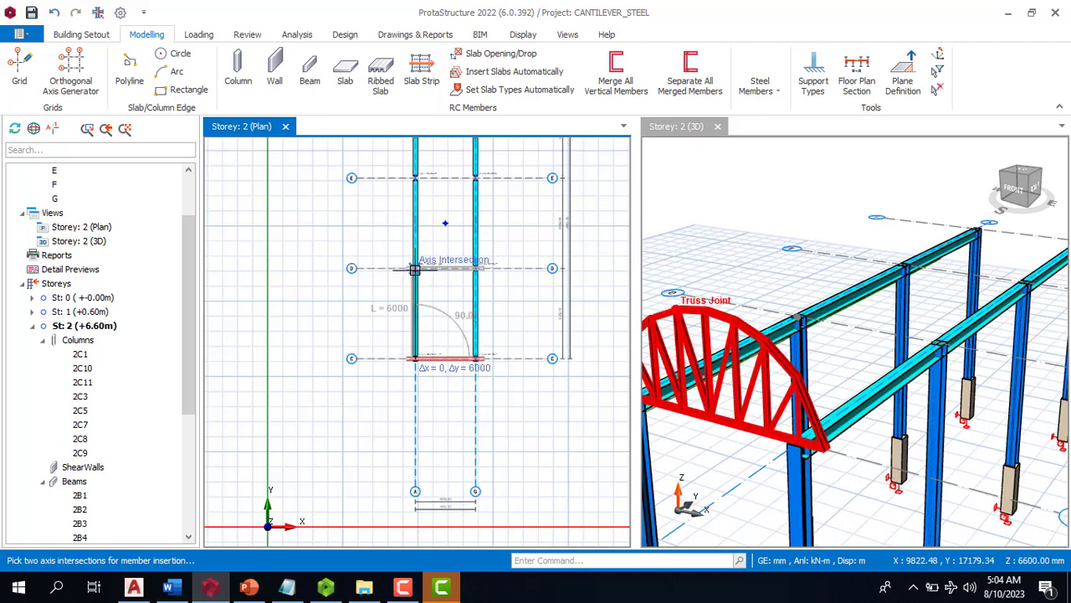
{"action": "left_click", "coordinate": [415, 267]}
{"action": "scroll", "coordinate": [410, 276], "scroll_direction": "down", "scroll_amount": 3}
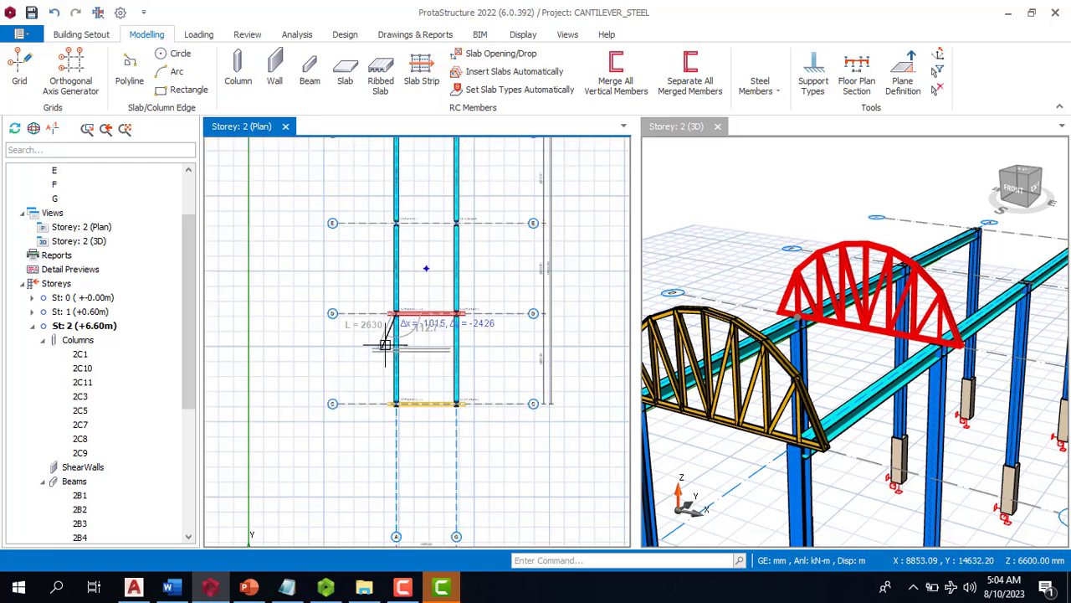
{"action": "left_click", "coordinate": [411, 277]}
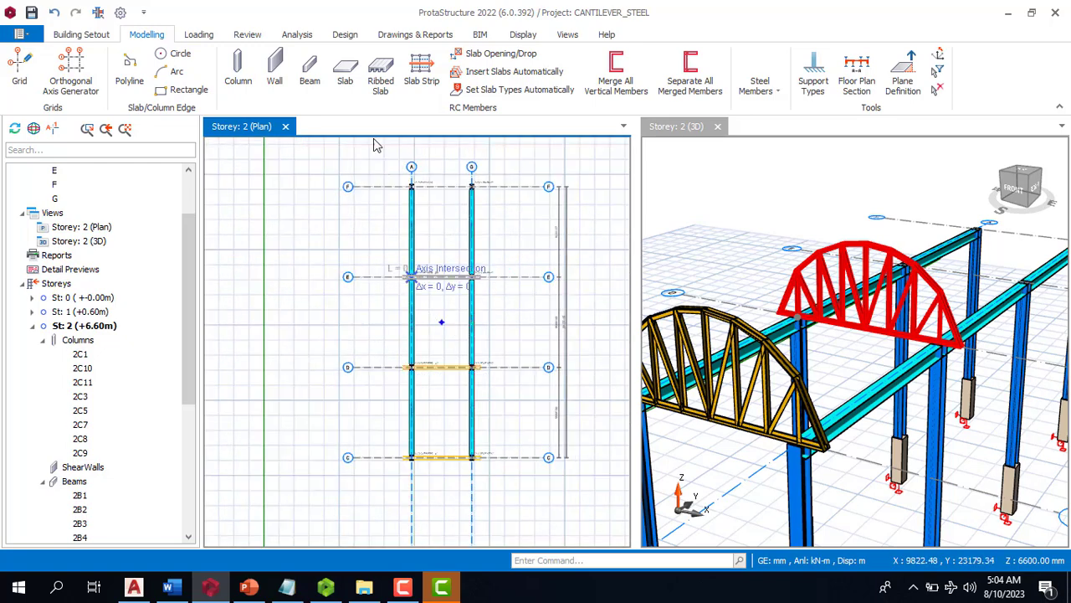
{"action": "left_click", "coordinate": [411, 189]}
{"action": "scroll", "coordinate": [410, 189], "scroll_direction": "down", "scroll_amount": 3}
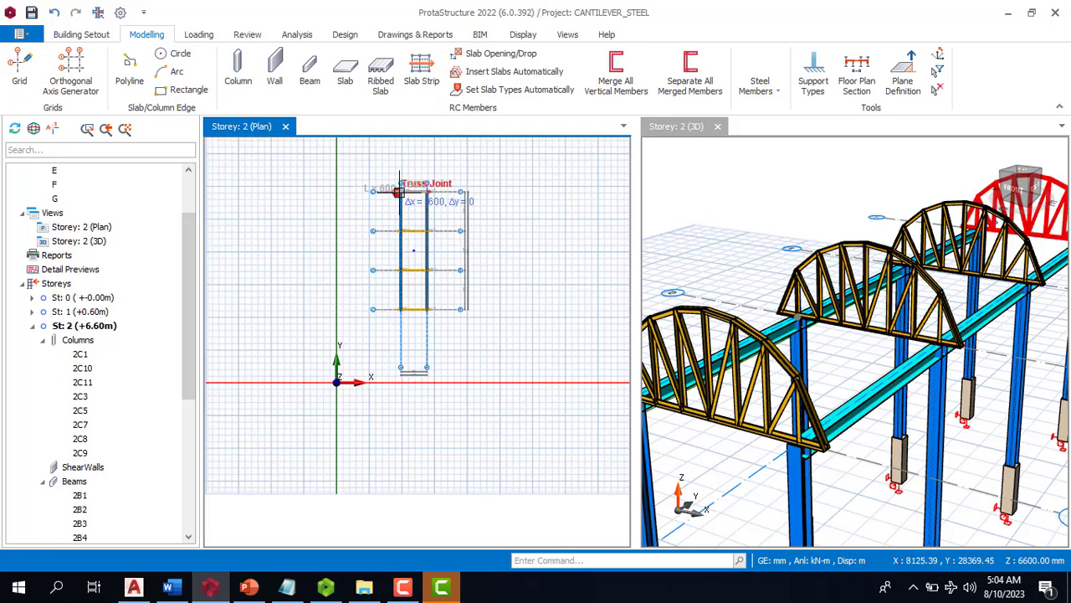
{"action": "key", "text": "Escape"}
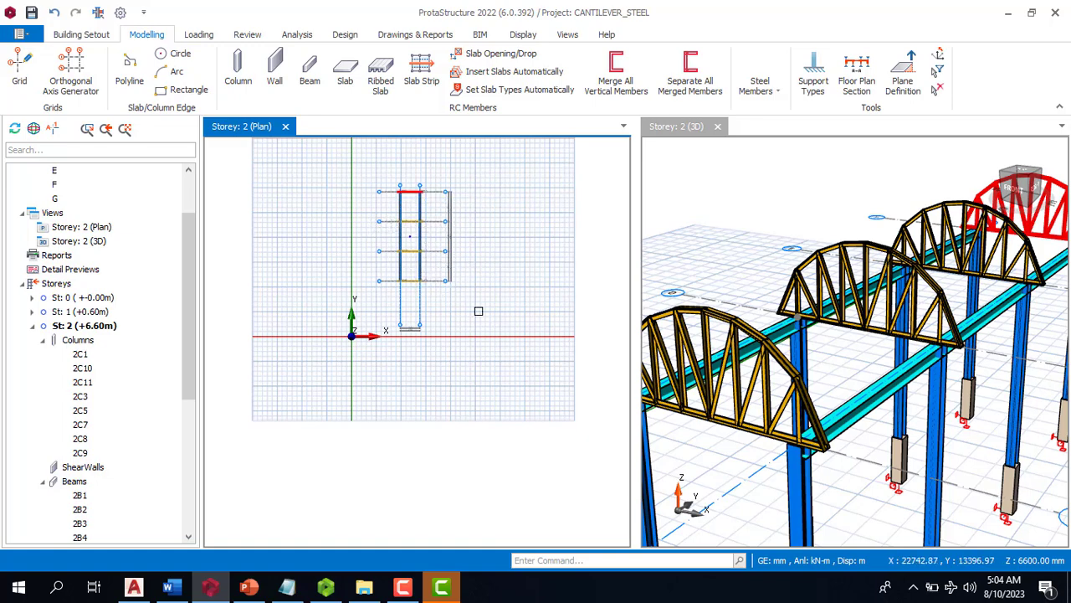
{"action": "scroll", "coordinate": [839, 364], "scroll_direction": "down", "scroll_amount": 4}
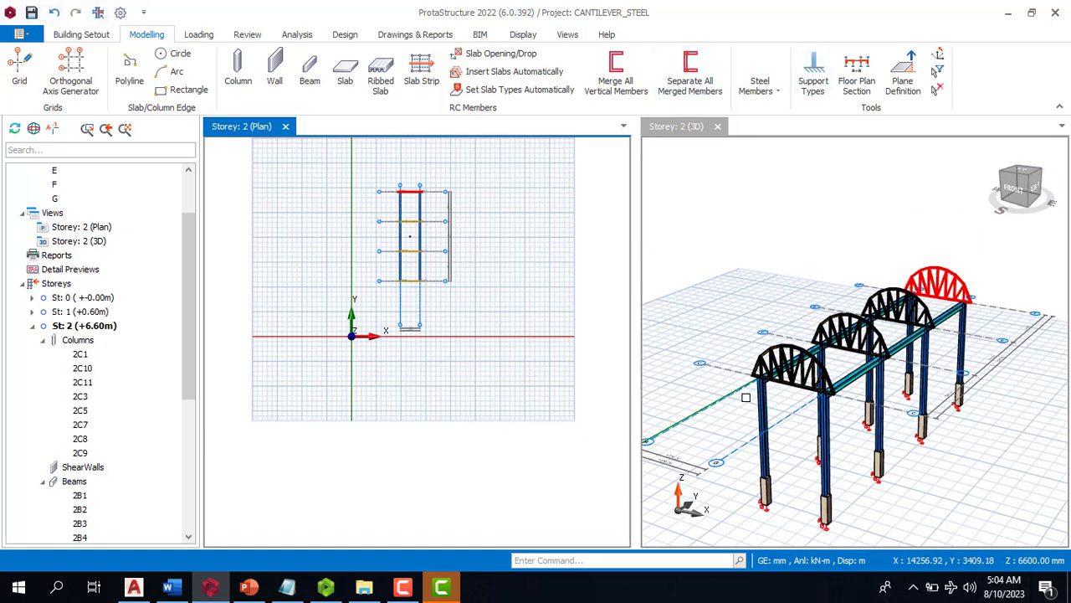
{"action": "left_click", "coordinate": [765, 94]}
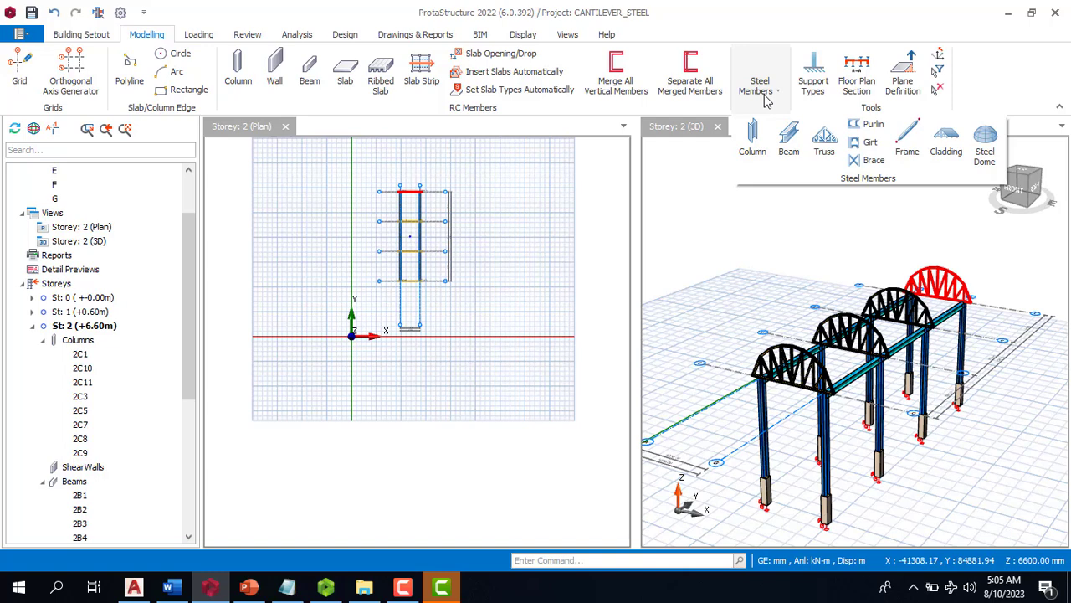
{"action": "left_click", "coordinate": [867, 124]}
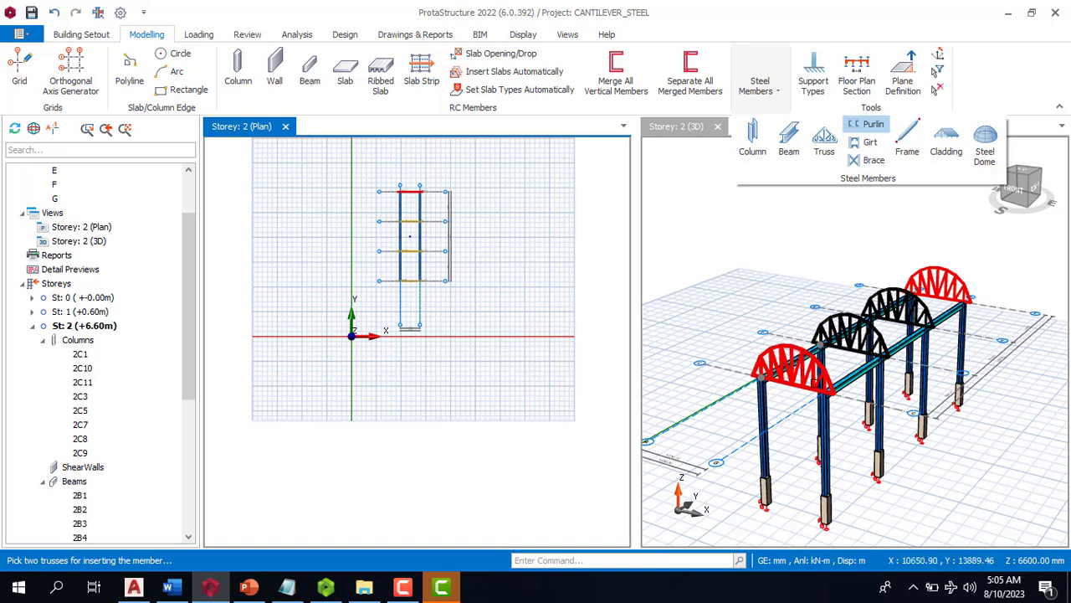
{"action": "left_click", "coordinate": [799, 369]}
{"action": "scroll", "coordinate": [765, 390], "scroll_direction": "up", "scroll_amount": 3}
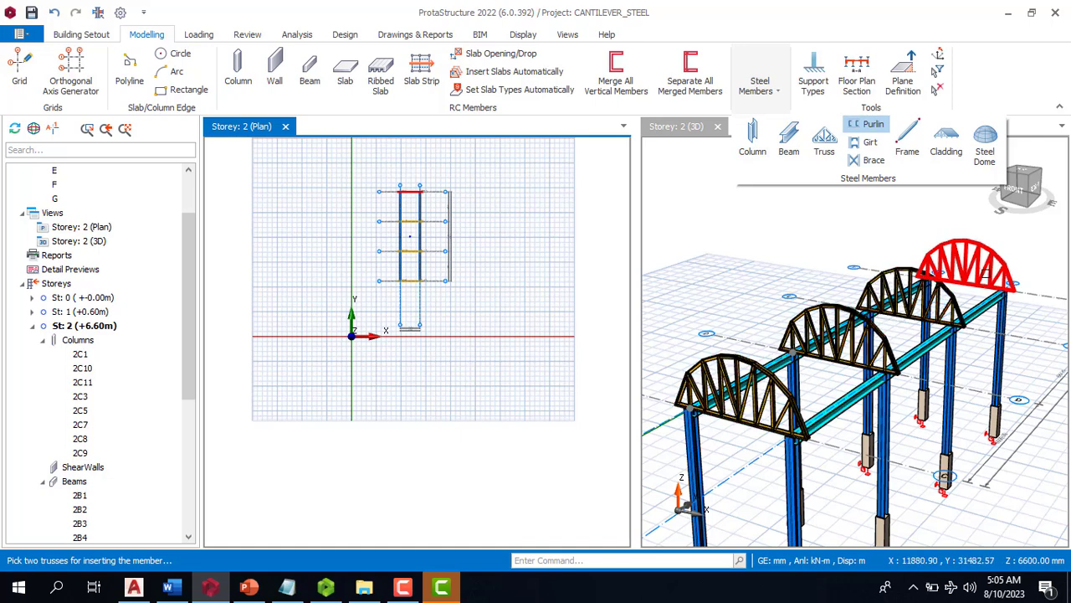
{"action": "left_click", "coordinate": [775, 385]}
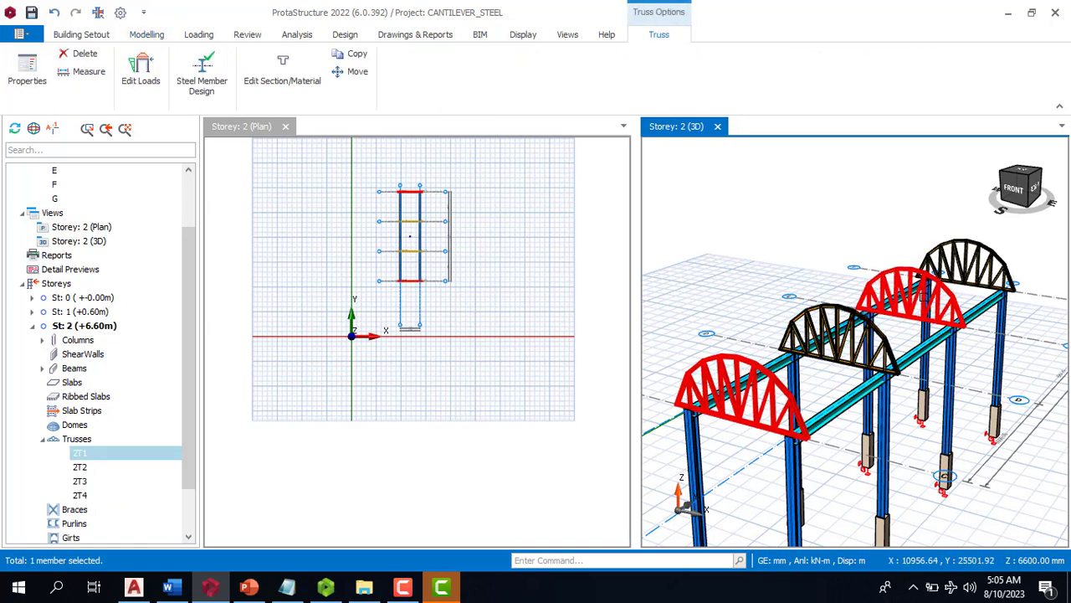
{"action": "left_click", "coordinate": [980, 240]}
{"action": "right_click", "coordinate": [937, 215]}
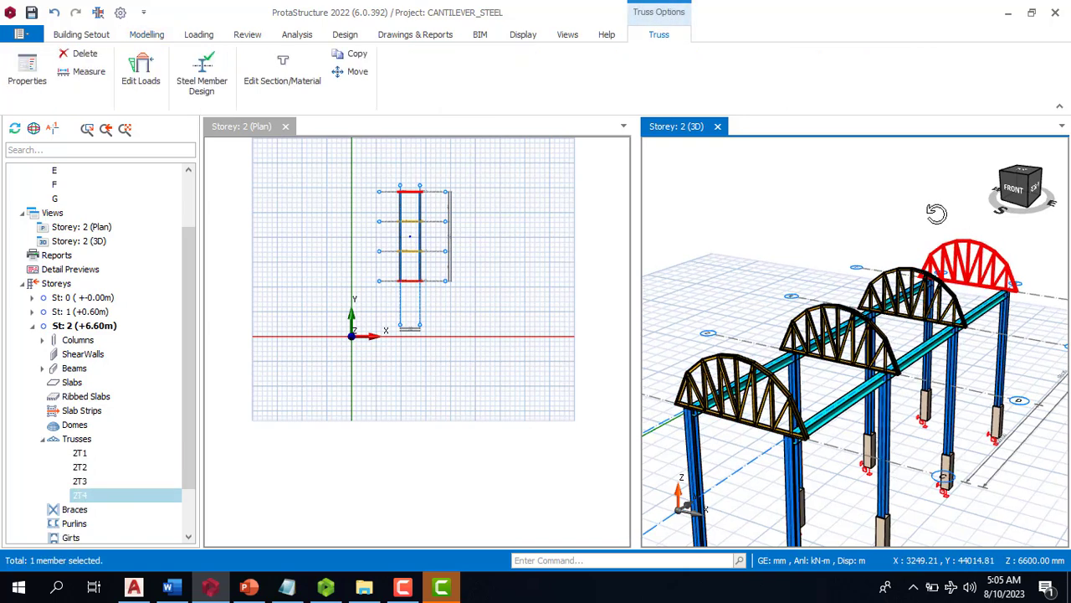
{"action": "key", "text": "Escape"}
{"action": "key", "text": "Escape"}
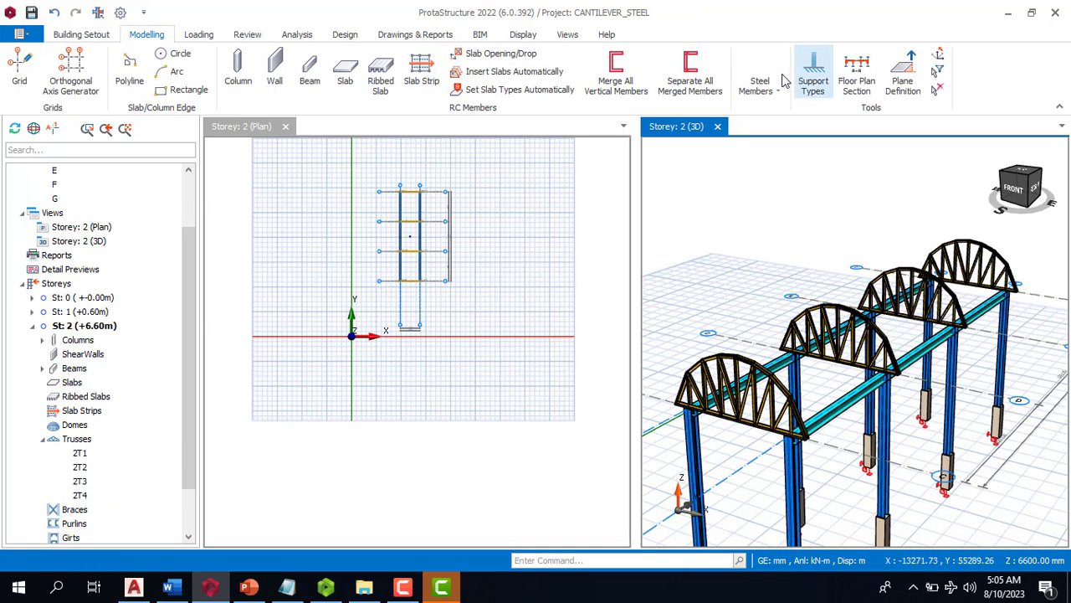
Step: Insert purlins from the first truss to the last and choose the UPFC section UKPFC100X50X10 as their profile
{"action": "left_click", "coordinate": [763, 92]}
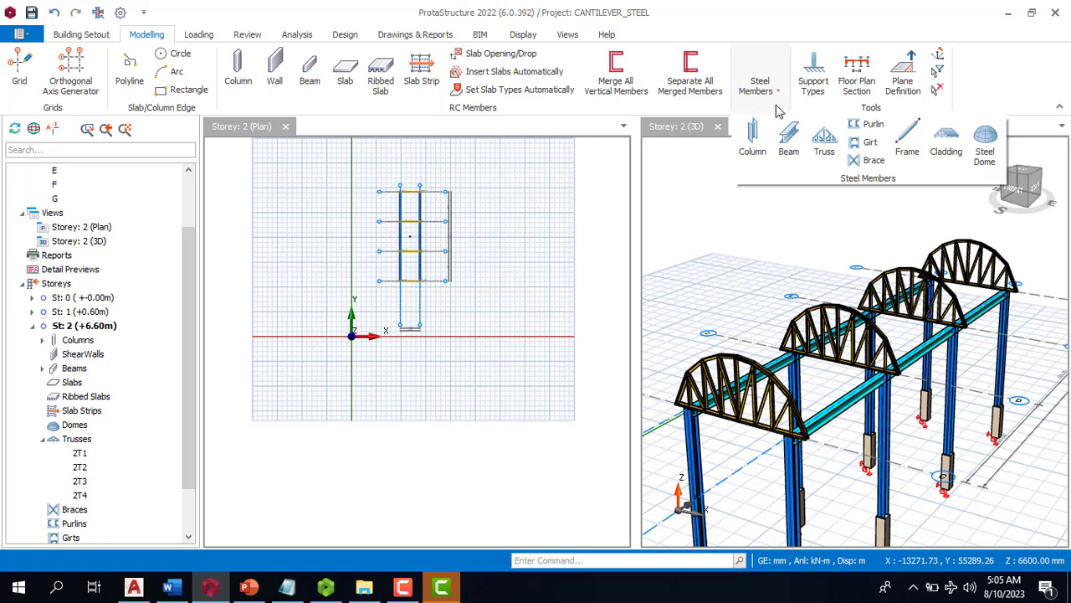
{"action": "left_click", "coordinate": [879, 125]}
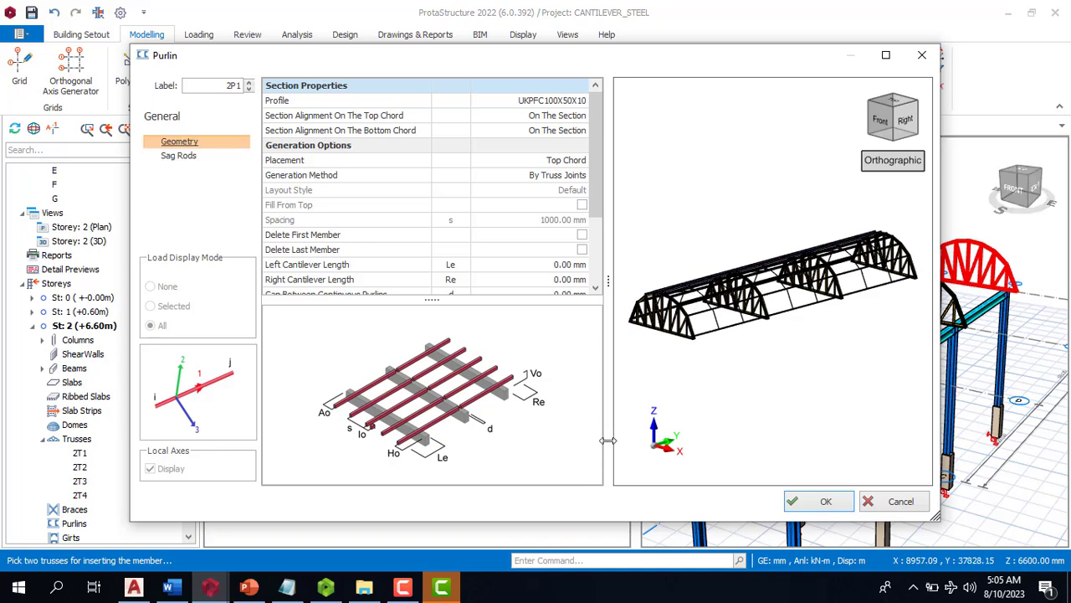
{"action": "left_click_drag", "start_coordinate": [591, 141], "coordinate": [605, 112]}
{"action": "left_click", "coordinate": [590, 101]}
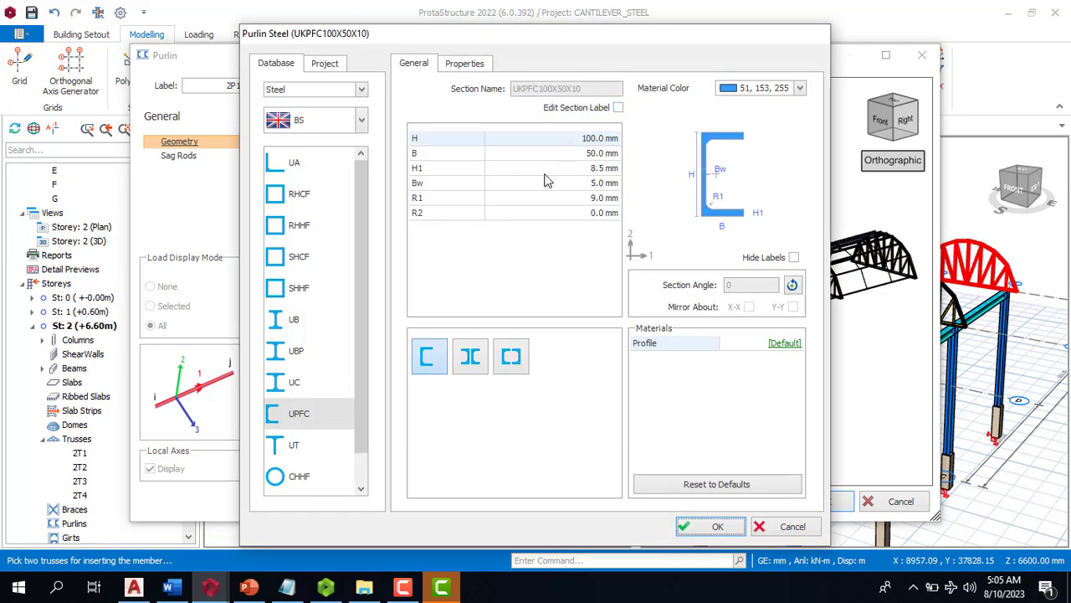
{"action": "left_click", "coordinate": [298, 416]}
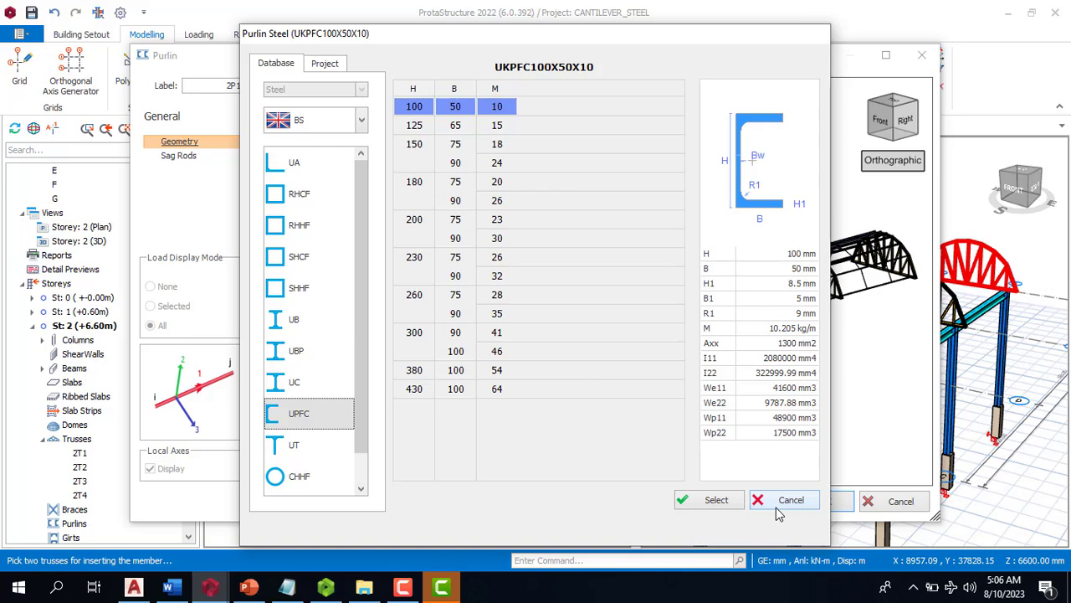
{"action": "left_click", "coordinate": [713, 501]}
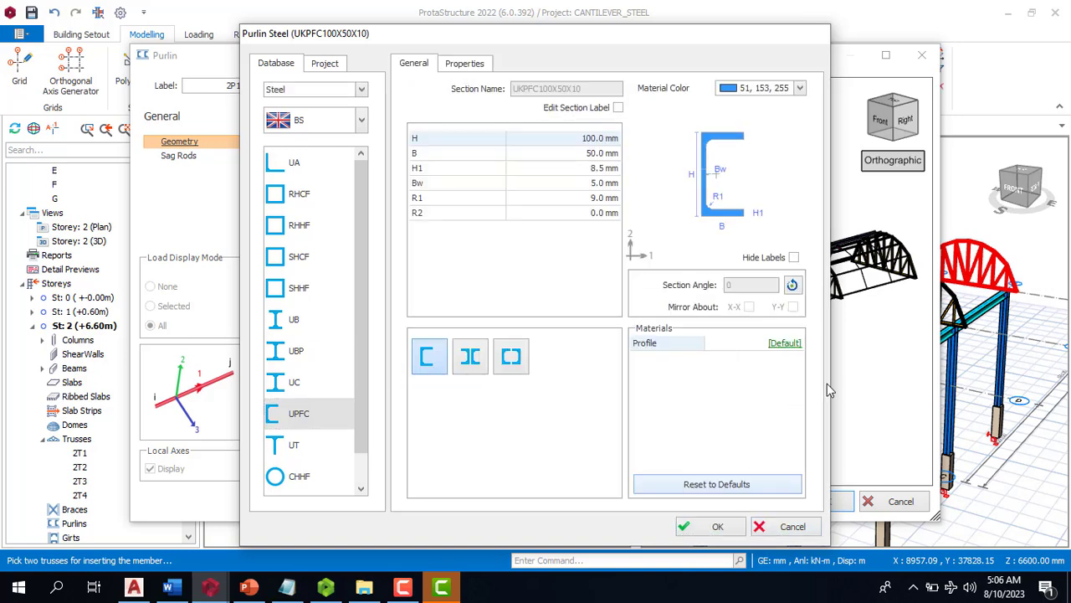
{"action": "left_click", "coordinate": [705, 528]}
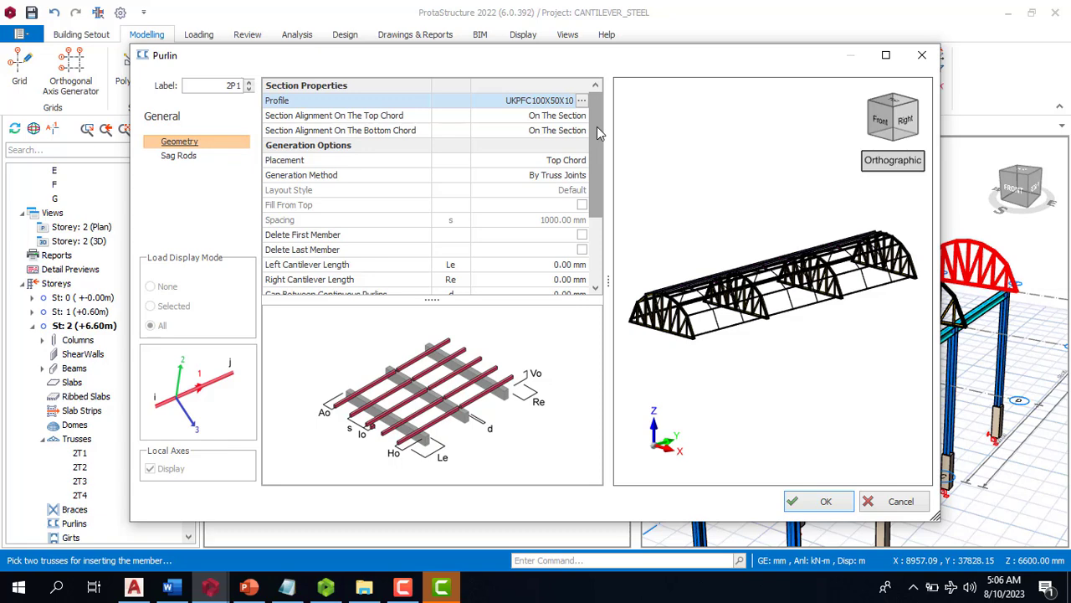
Step: Review the purlins' generation options and offsets and examine how the purlins sit on the trusses in the preview
{"action": "left_click_drag", "start_coordinate": [596, 126], "coordinate": [596, 200]}
{"action": "scroll", "coordinate": [688, 312], "scroll_direction": "up", "scroll_amount": 5}
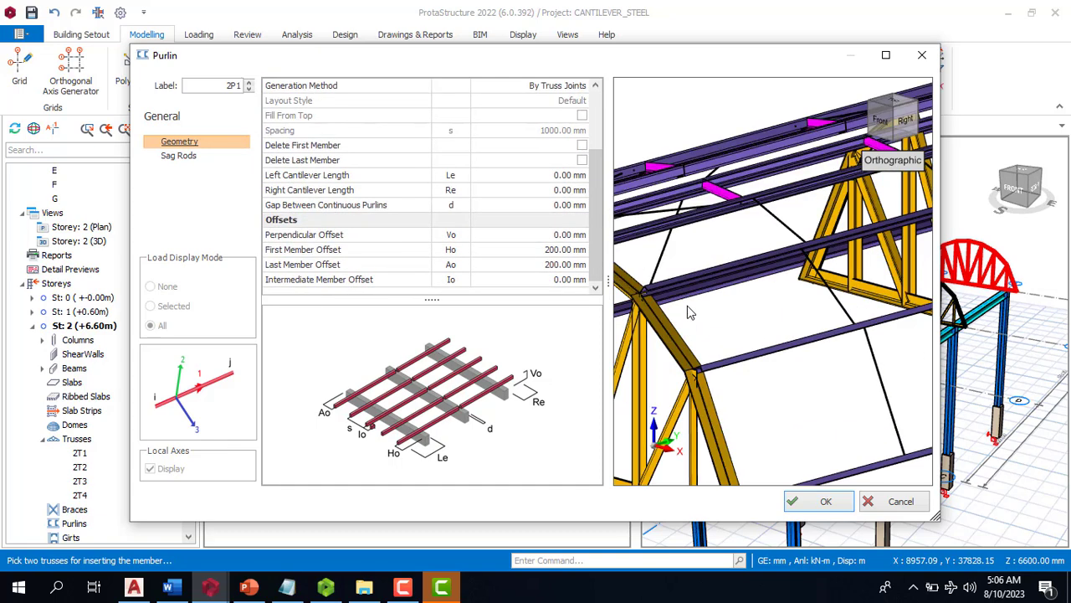
{"action": "scroll", "coordinate": [721, 280], "scroll_direction": "down", "scroll_amount": 5}
{"action": "scroll", "coordinate": [739, 314], "scroll_direction": "up", "scroll_amount": 6}
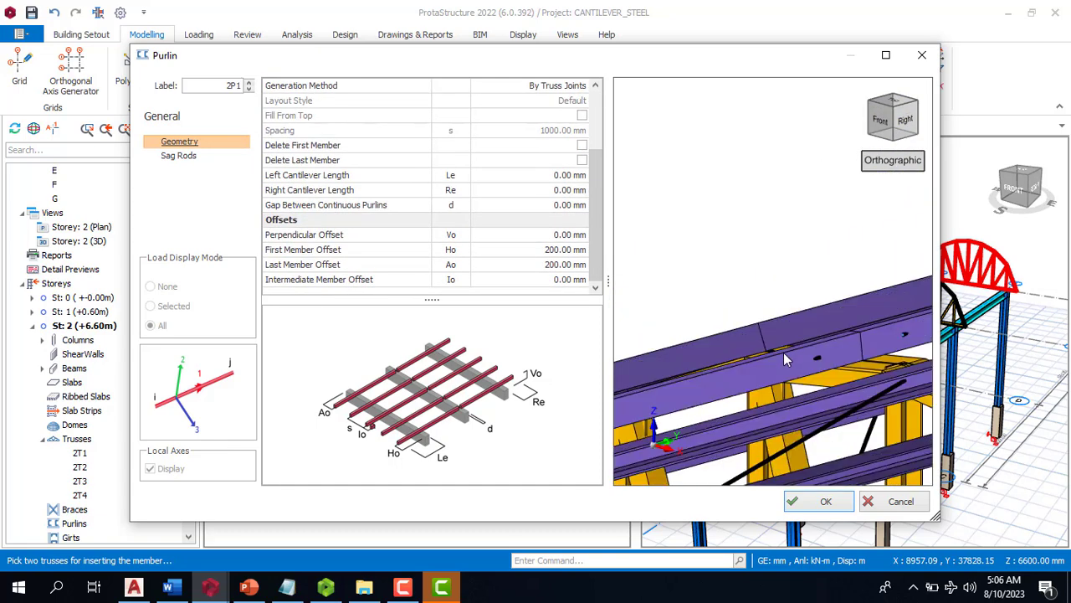
{"action": "scroll", "coordinate": [739, 314], "scroll_direction": "down", "scroll_amount": 5}
{"action": "scroll", "coordinate": [716, 330], "scroll_direction": "up", "scroll_amount": 5}
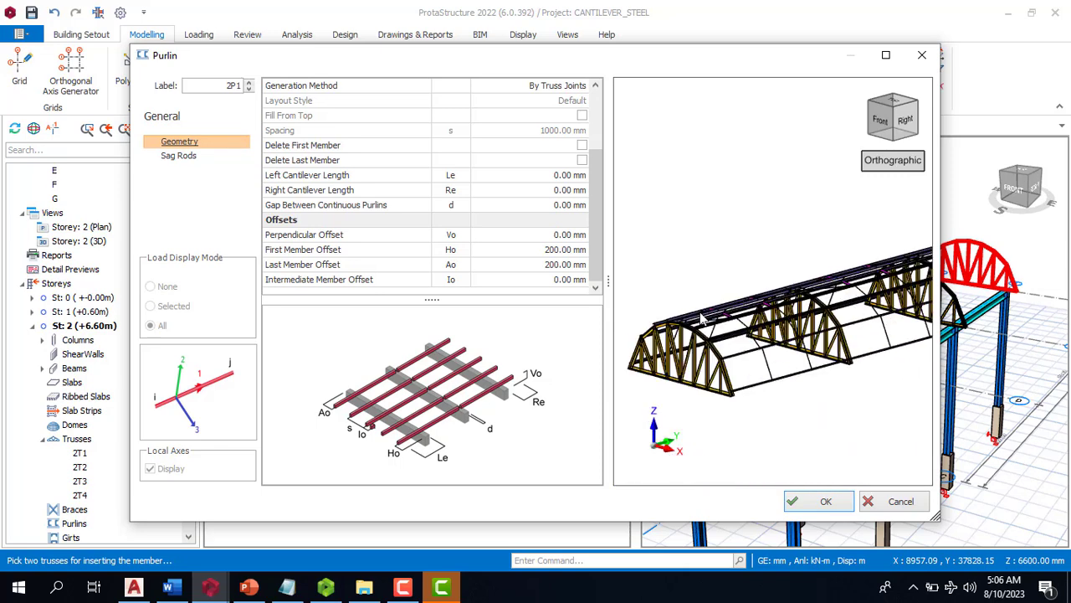
{"action": "scroll", "coordinate": [701, 325], "scroll_direction": "down", "scroll_amount": 5}
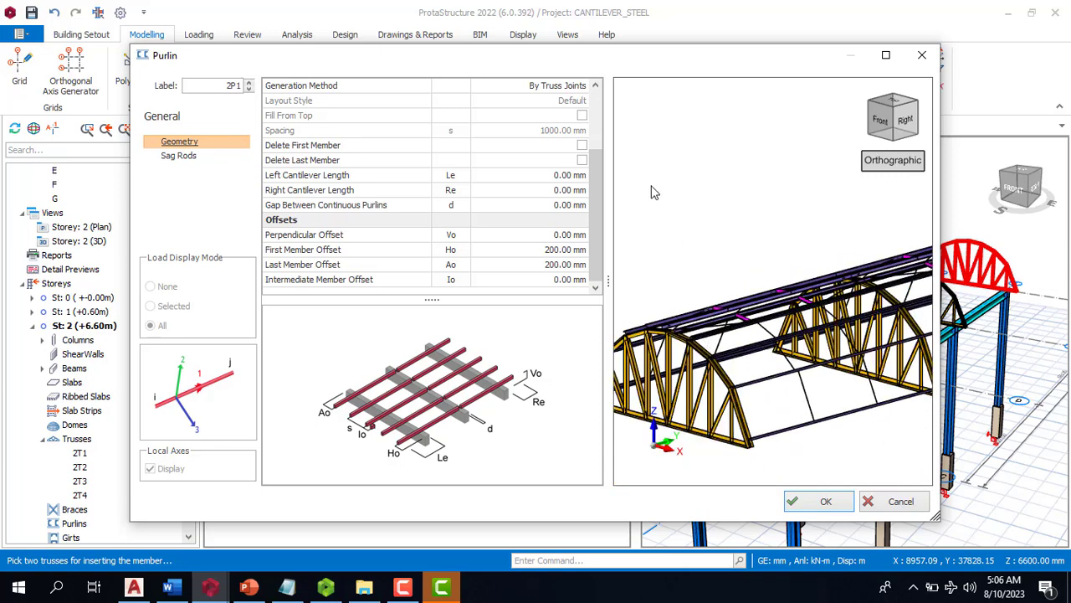
Step: Try None as the sag rods' insertion method and set it back to Auto fit
{"action": "left_click", "coordinate": [168, 160]}
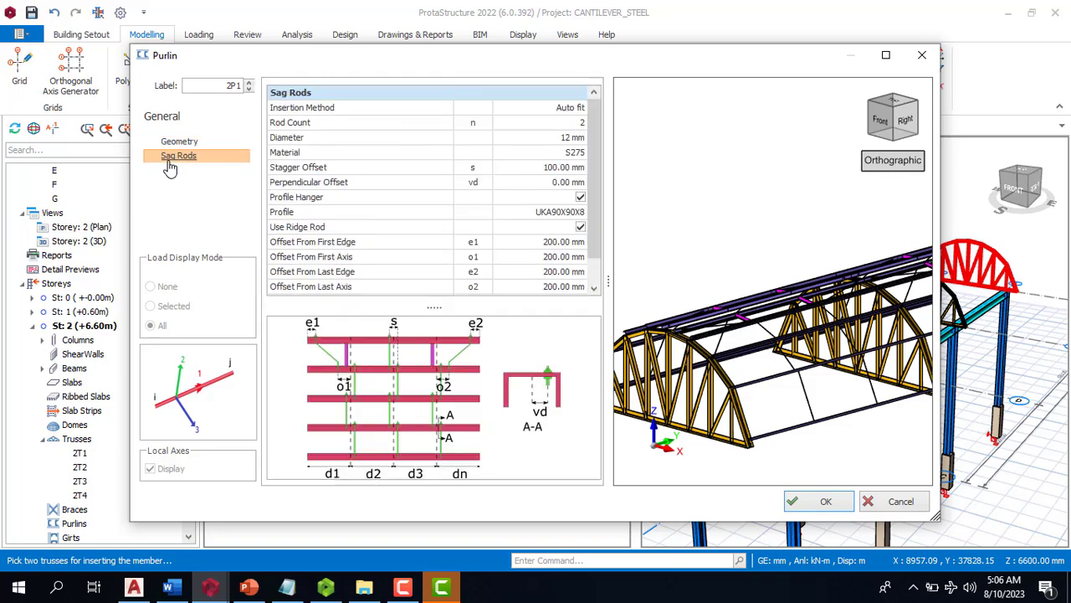
{"action": "left_click", "coordinate": [580, 123]}
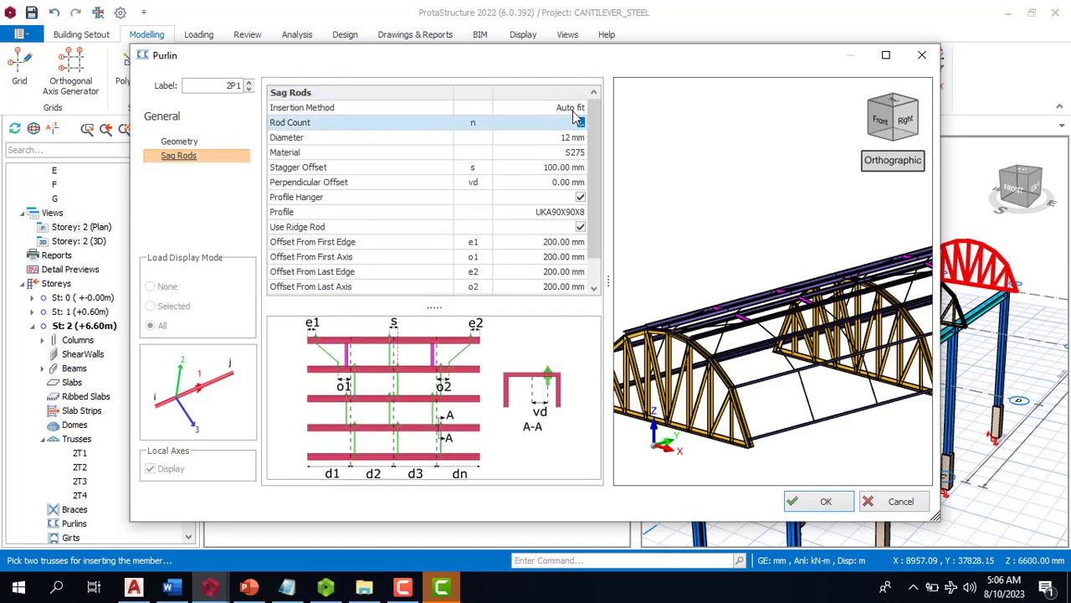
{"action": "left_click", "coordinate": [579, 108]}
{"action": "left_click", "coordinate": [579, 110]}
{"action": "left_click", "coordinate": [577, 108]}
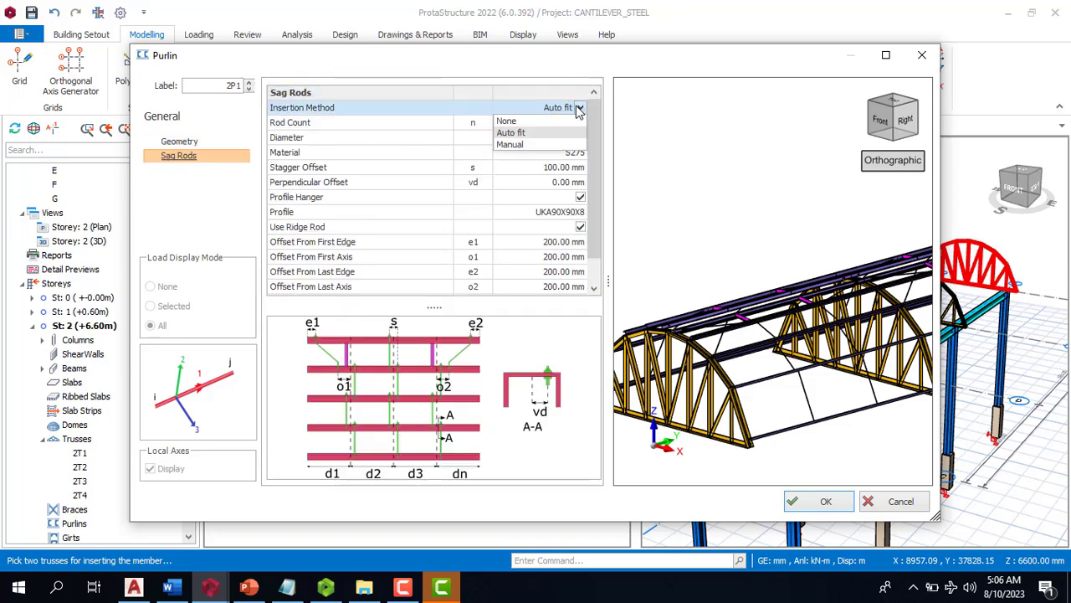
{"action": "left_click", "coordinate": [529, 120]}
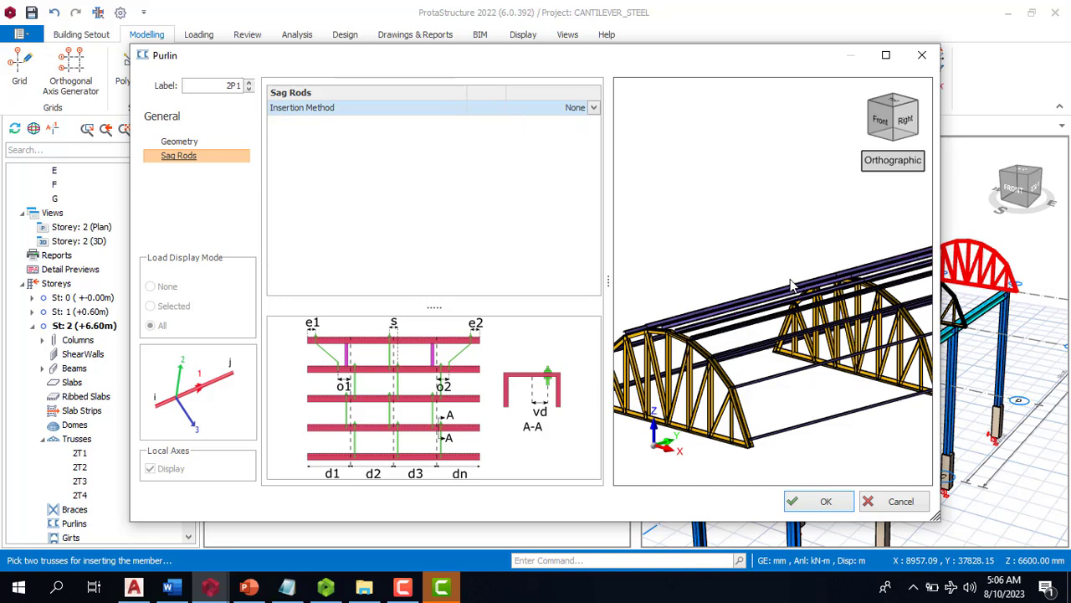
{"action": "left_click", "coordinate": [592, 109]}
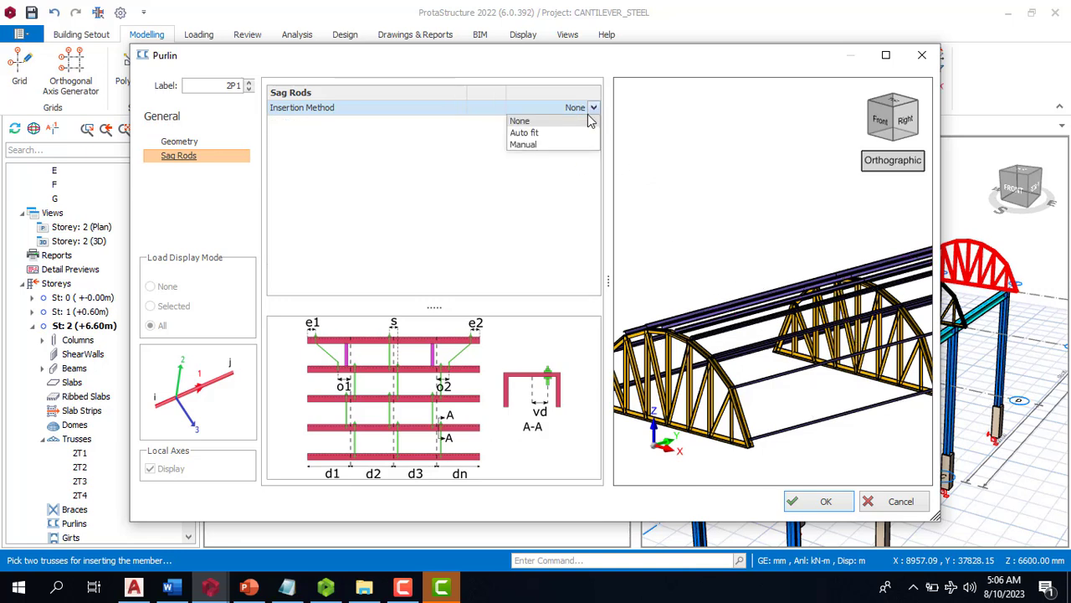
{"action": "left_click", "coordinate": [527, 134]}
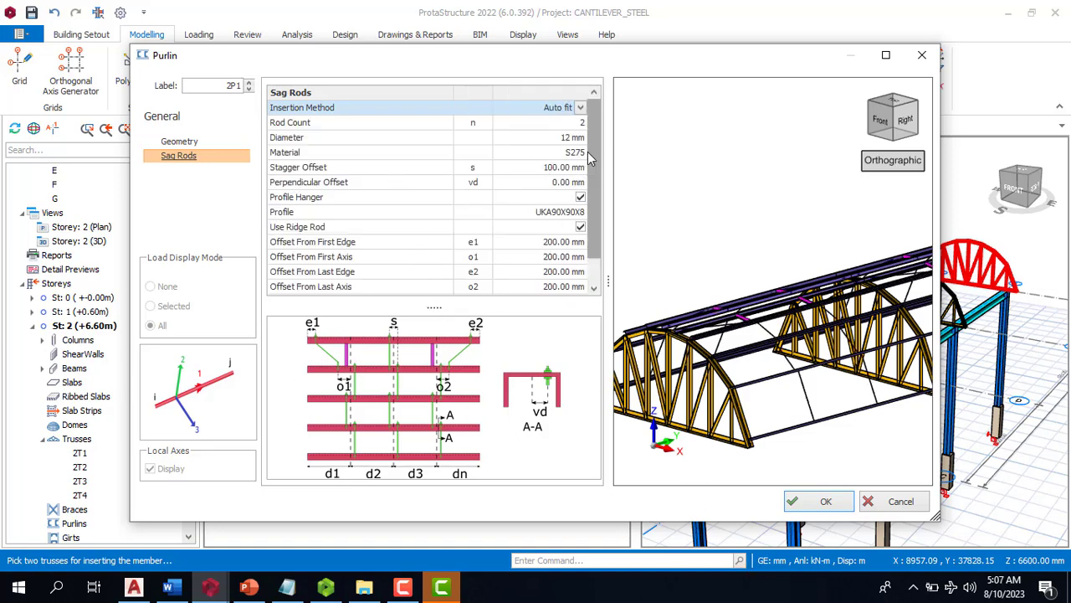
Step: Review the remaining sag rod settings, including the offset from the first edge, and examine the rods and purlin ends in the preview
{"action": "left_click_drag", "start_coordinate": [589, 159], "coordinate": [589, 195]}
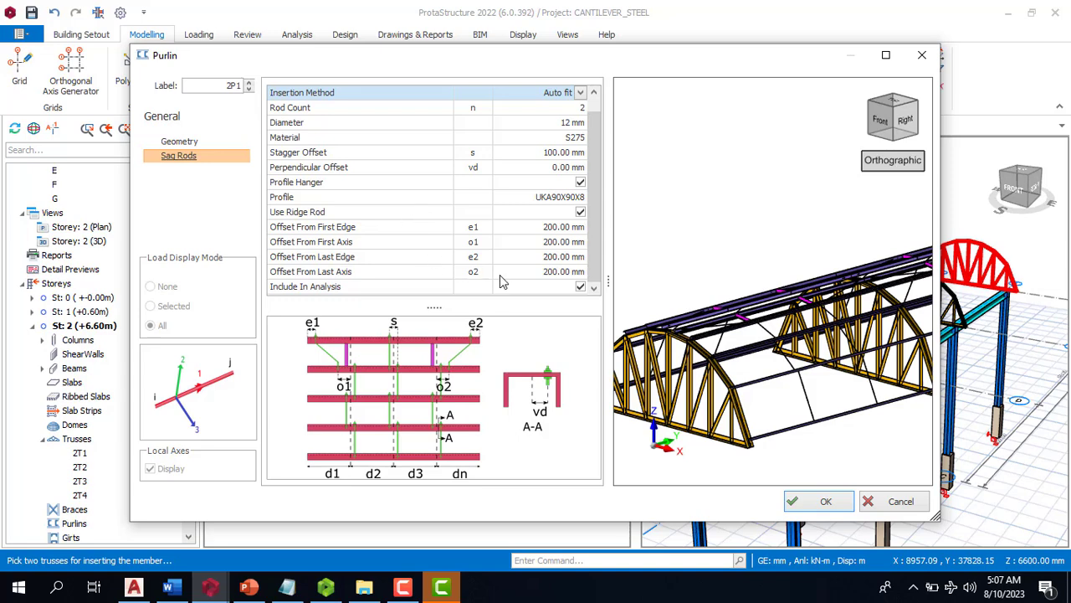
{"action": "left_click", "coordinate": [553, 228]}
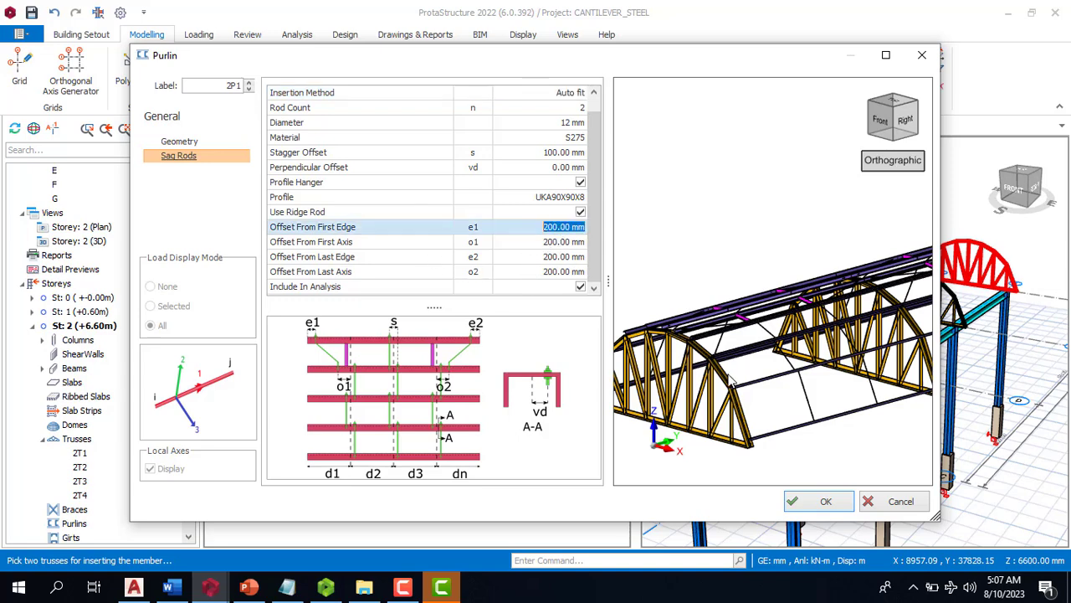
{"action": "scroll", "coordinate": [742, 405], "scroll_direction": "up", "scroll_amount": 4}
{"action": "scroll", "coordinate": [756, 391], "scroll_direction": "down", "scroll_amount": 2}
{"action": "scroll", "coordinate": [753, 385], "scroll_direction": "down", "scroll_amount": 2}
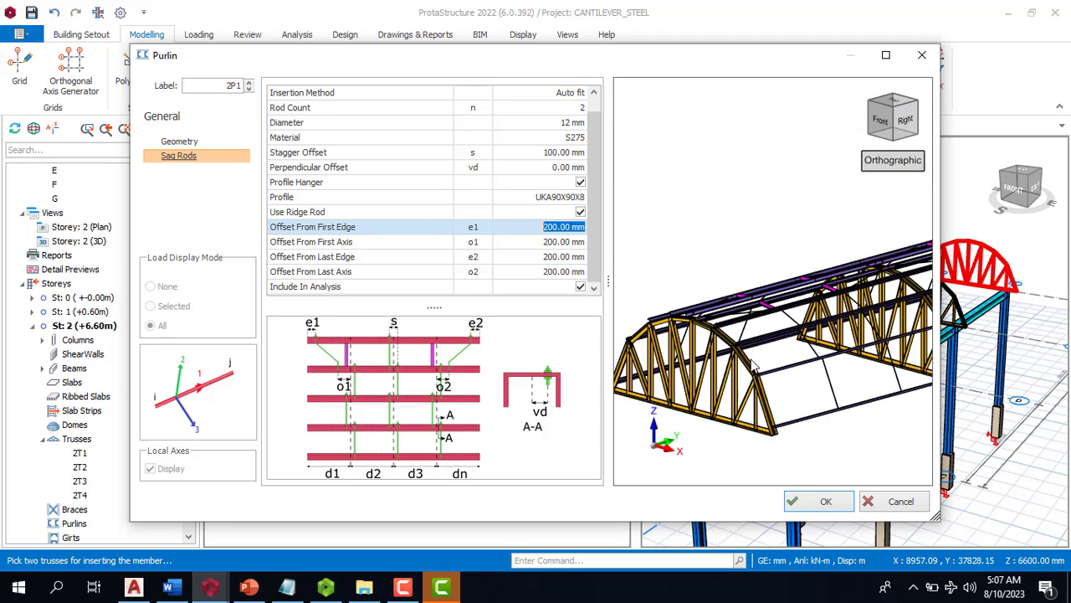
{"action": "scroll", "coordinate": [686, 327], "scroll_direction": "up", "scroll_amount": 4}
{"action": "scroll", "coordinate": [648, 308], "scroll_direction": "down", "scroll_amount": 5}
{"action": "scroll", "coordinate": [648, 310], "scroll_direction": "up", "scroll_amount": 5}
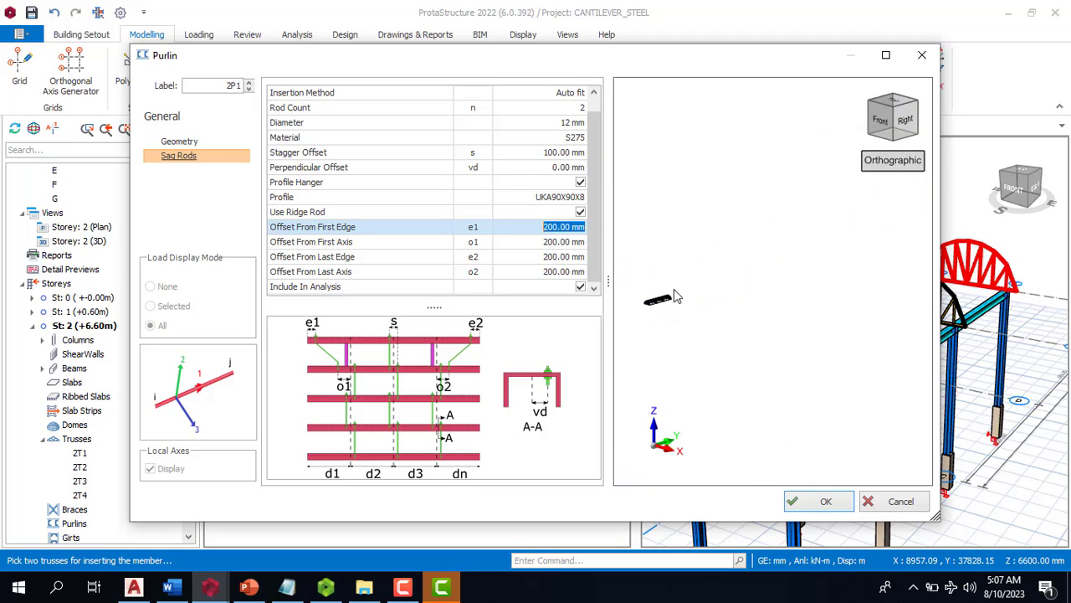
{"action": "scroll", "coordinate": [674, 297], "scroll_direction": "down", "scroll_amount": 3}
{"action": "scroll", "coordinate": [928, 423], "scroll_direction": "up", "scroll_amount": 3}
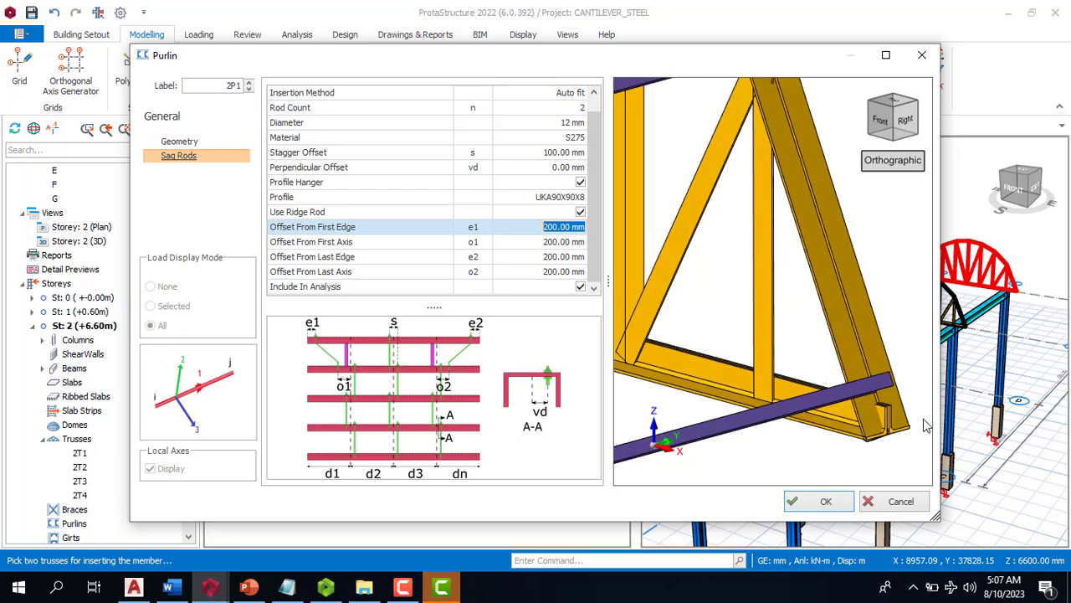
Step: Examine the purlin end and its connection at the base of the first truss in the preview
{"action": "scroll", "coordinate": [845, 393], "scroll_direction": "down", "scroll_amount": 8}
{"action": "scroll", "coordinate": [672, 409], "scroll_direction": "up", "scroll_amount": 6}
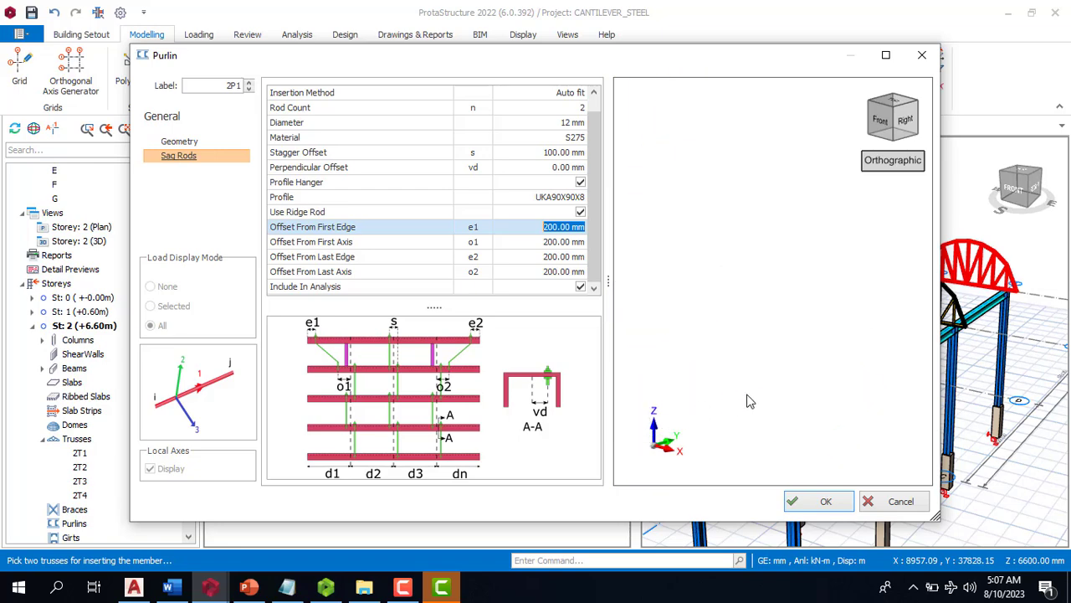
{"action": "scroll", "coordinate": [702, 385], "scroll_direction": "down", "scroll_amount": 4}
{"action": "scroll", "coordinate": [918, 379], "scroll_direction": "up", "scroll_amount": 7}
{"action": "scroll", "coordinate": [673, 391], "scroll_direction": "down", "scroll_amount": 4}
{"action": "scroll", "coordinate": [632, 418], "scroll_direction": "up", "scroll_amount": 3}
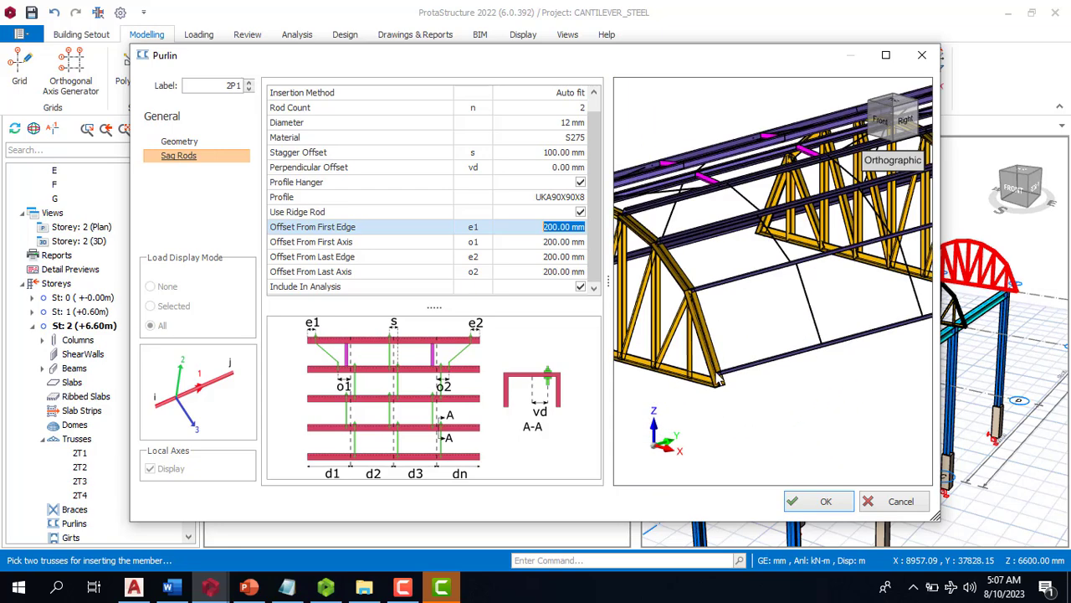
{"action": "scroll", "coordinate": [707, 405], "scroll_direction": "up", "scroll_amount": 5}
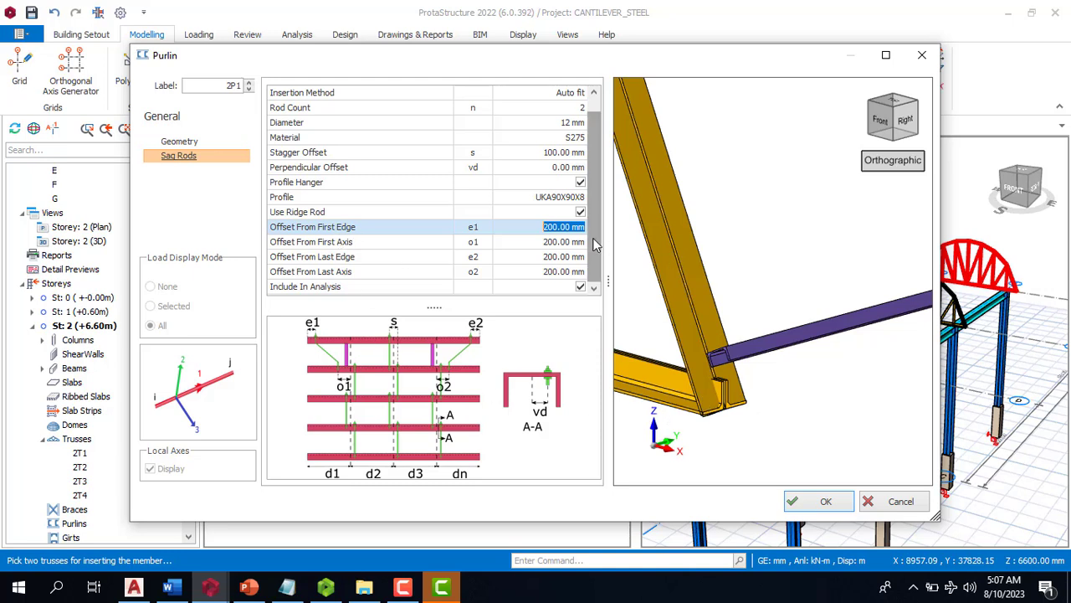
Step: Try 300 mm for the sag rods' offsets from the first edge, first axis, last edge and last axis
{"action": "type", "text": "300"}
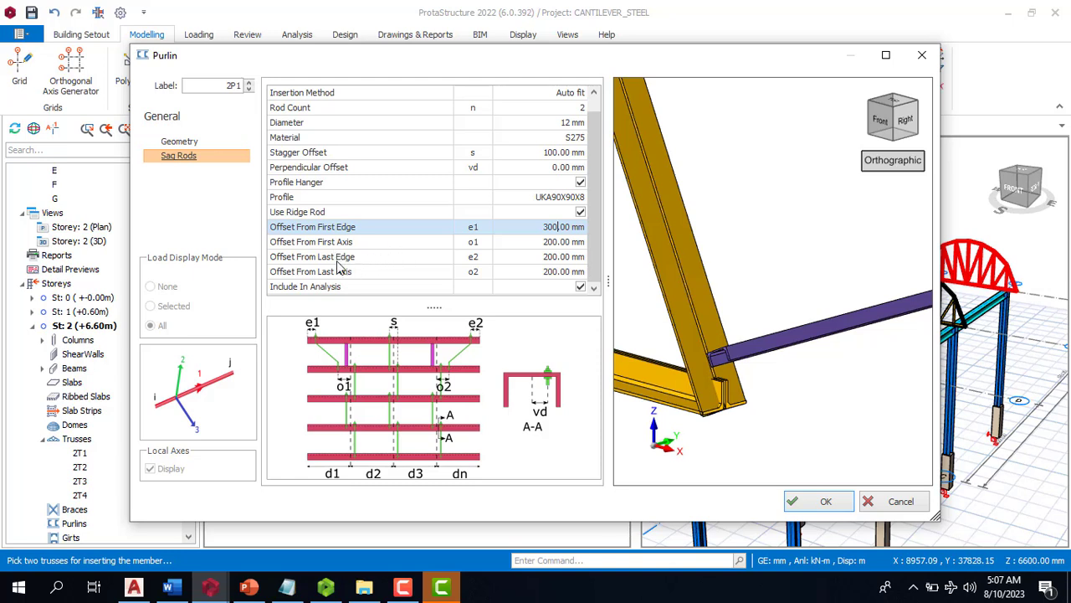
{"action": "left_click", "coordinate": [552, 243]}
{"action": "type", "text": "3"}
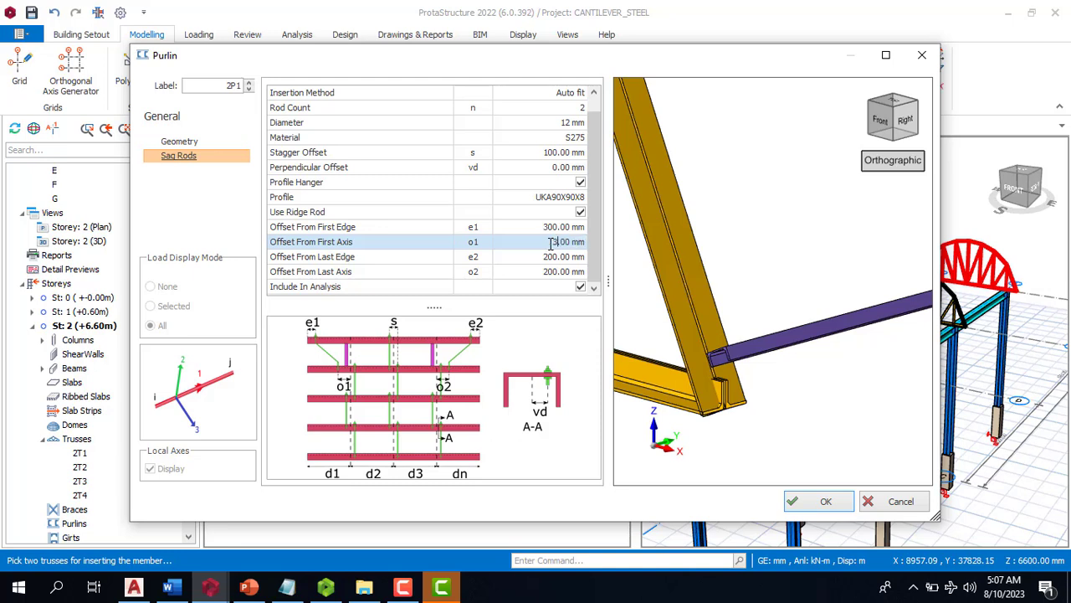
{"action": "type", "text": "00"}
{"action": "left_click", "coordinate": [552, 257]}
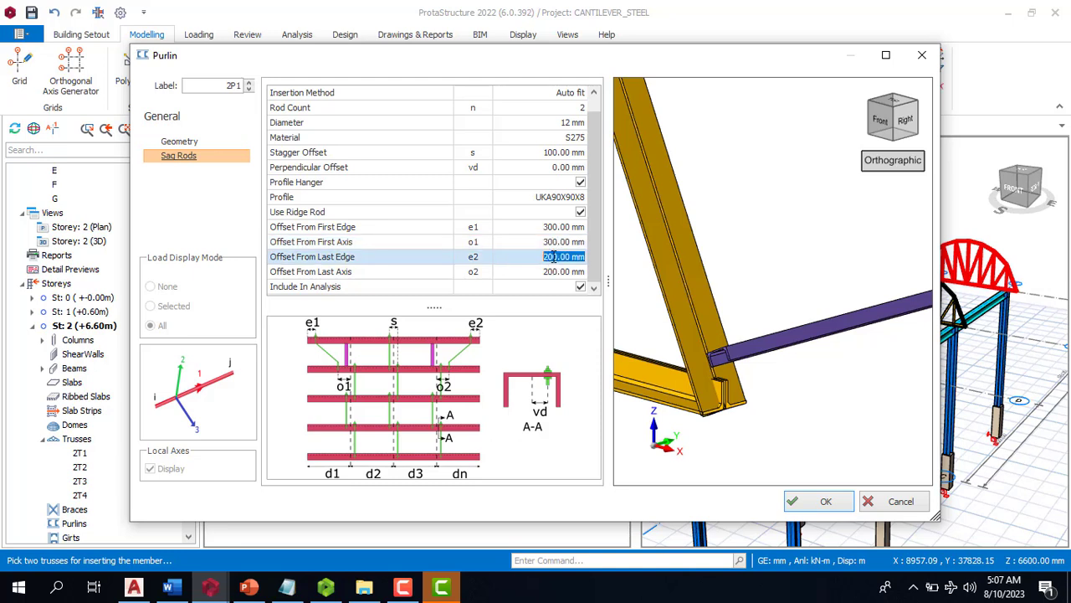
{"action": "type", "text": "3"}
{"action": "left_click", "coordinate": [549, 275]}
{"action": "type", "text": "3"}
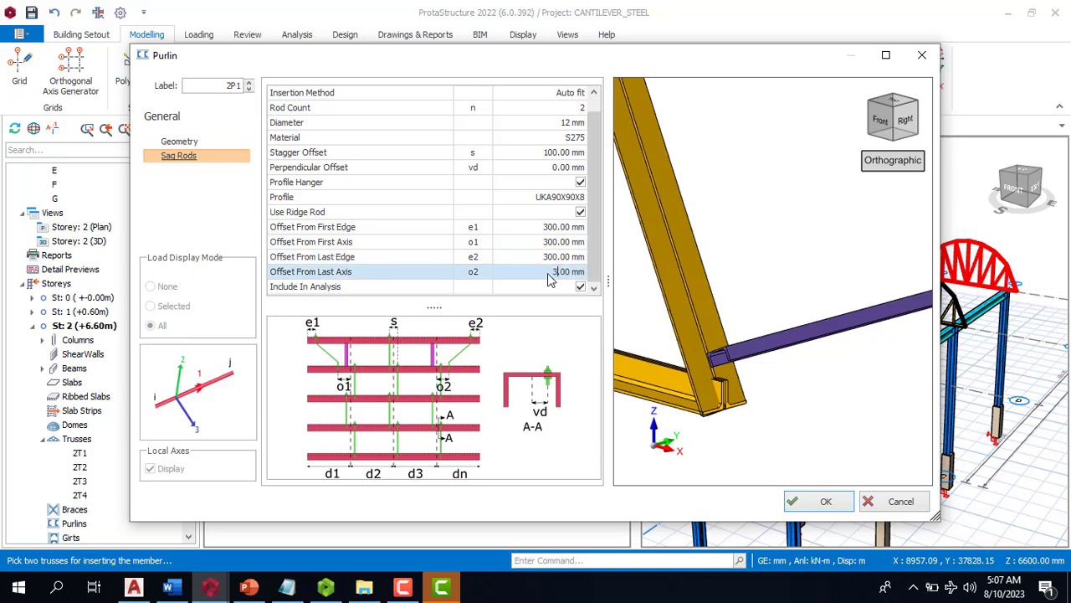
{"action": "left_click", "coordinate": [549, 259]}
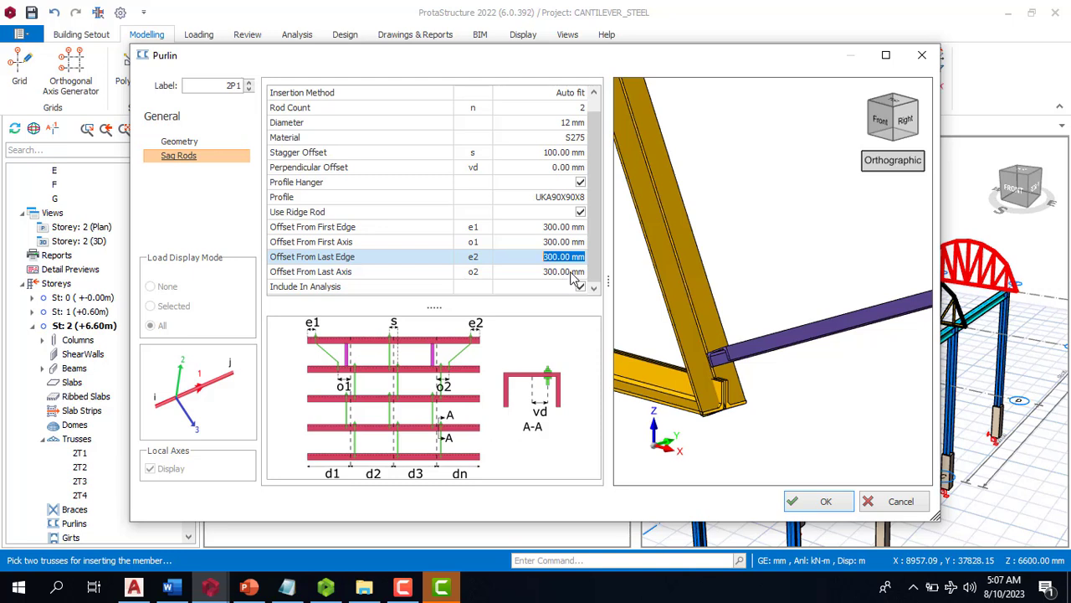
Step: Return all four sag rod edge and axis offsets to 200 mm
{"action": "left_click", "coordinate": [552, 271]}
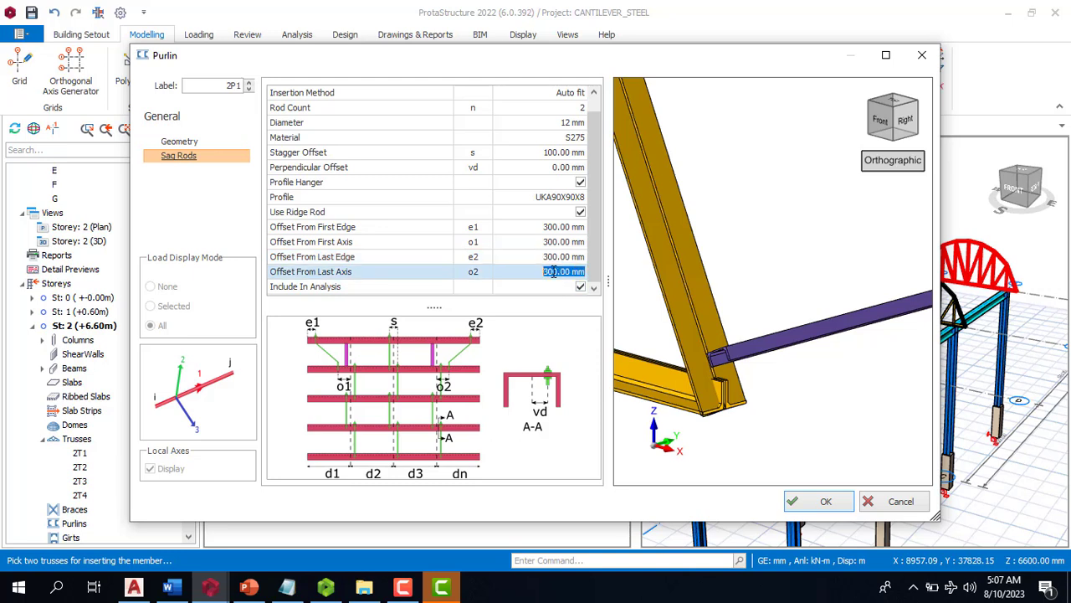
{"action": "type", "text": "100"}
{"action": "left_click", "coordinate": [553, 256]}
{"action": "type", "text": "200"}
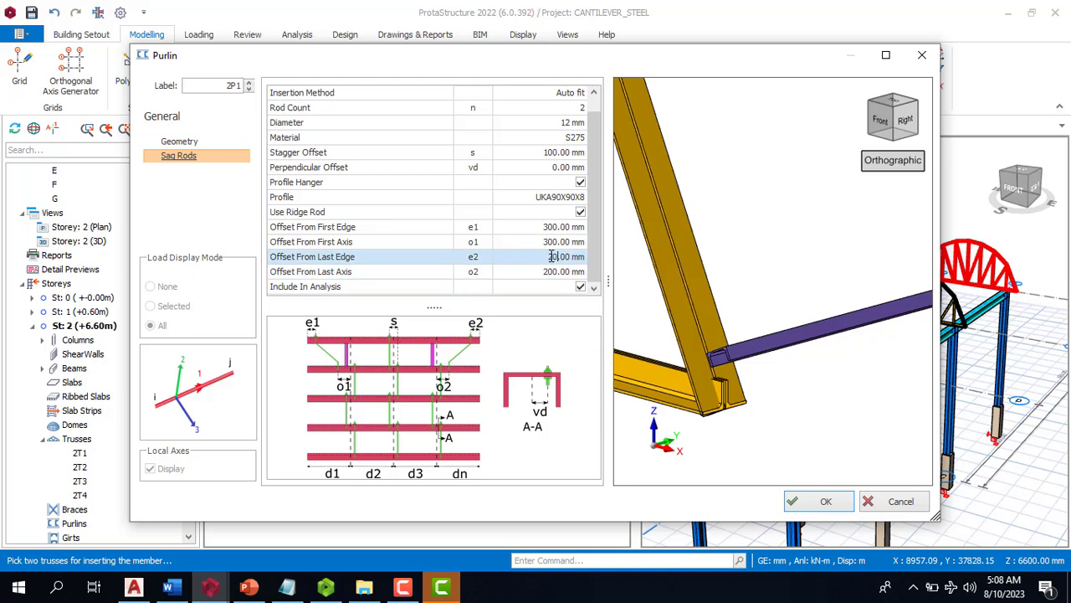
{"action": "left_click", "coordinate": [552, 242]}
{"action": "type", "text": "200"}
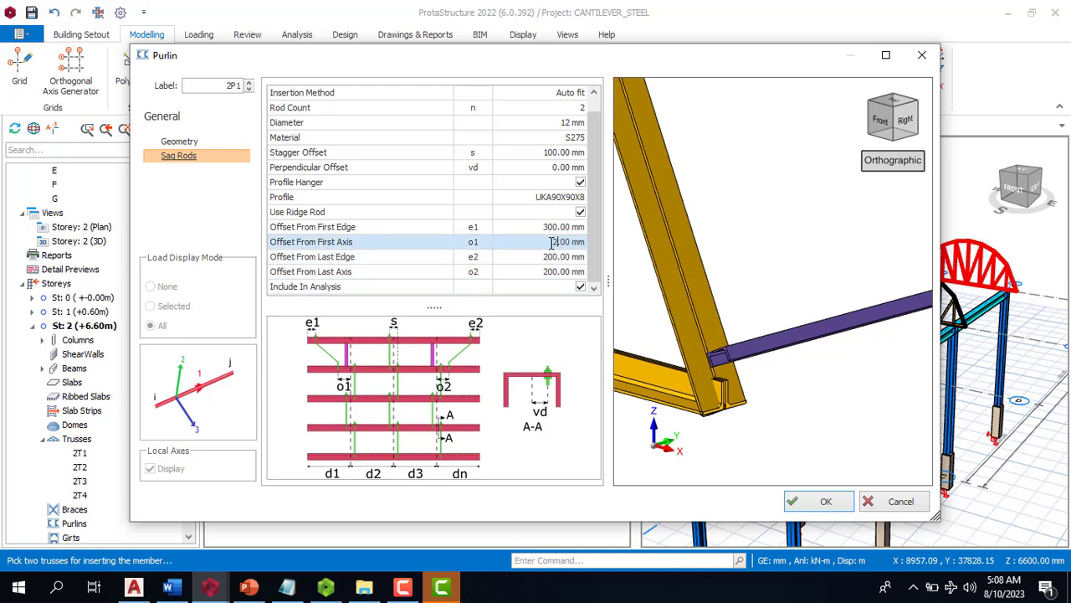
{"action": "left_click", "coordinate": [545, 229]}
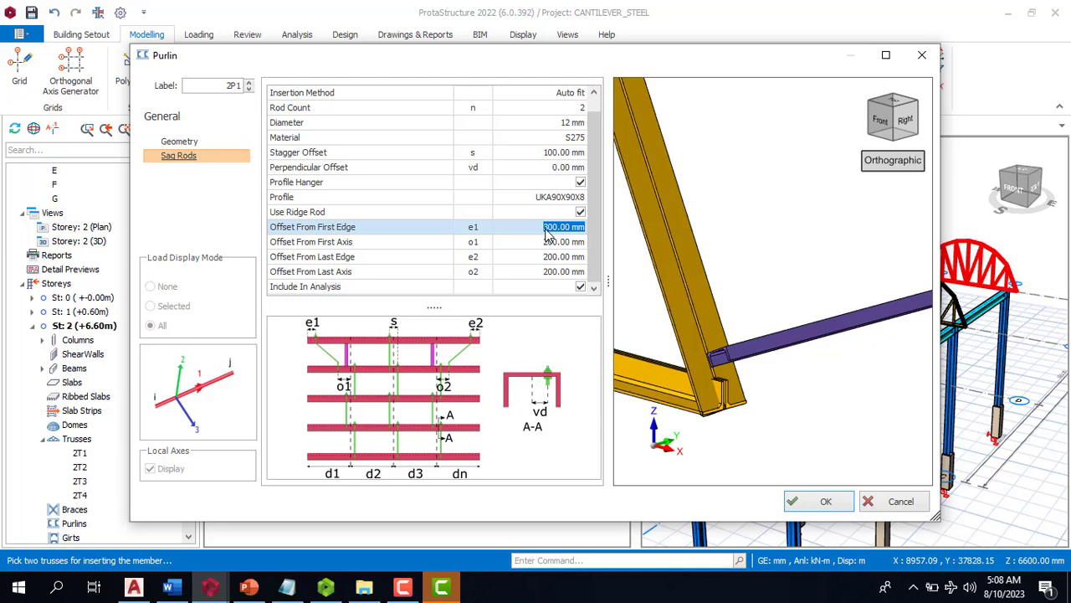
{"action": "type", "text": "200"}
{"action": "left_click", "coordinate": [543, 242]}
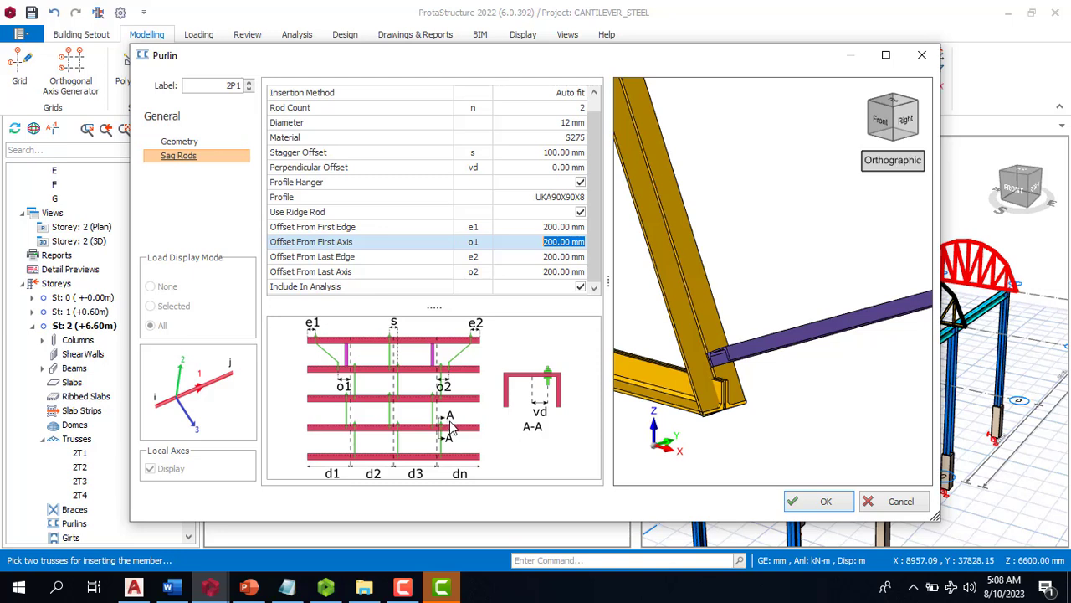
{"action": "left_click", "coordinate": [564, 434]}
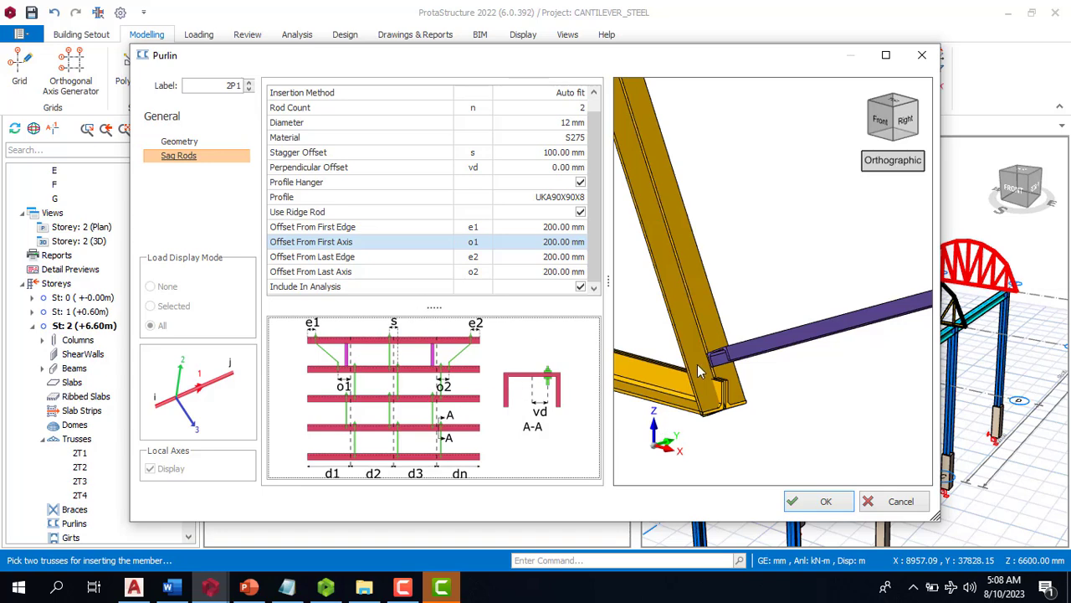
Step: Review the purlin preview and inspect the S275 steel properties for the sag rods' material without changing them
{"action": "scroll", "coordinate": [703, 373], "scroll_direction": "down", "scroll_amount": 5}
{"action": "scroll", "coordinate": [723, 333], "scroll_direction": "up", "scroll_amount": 2}
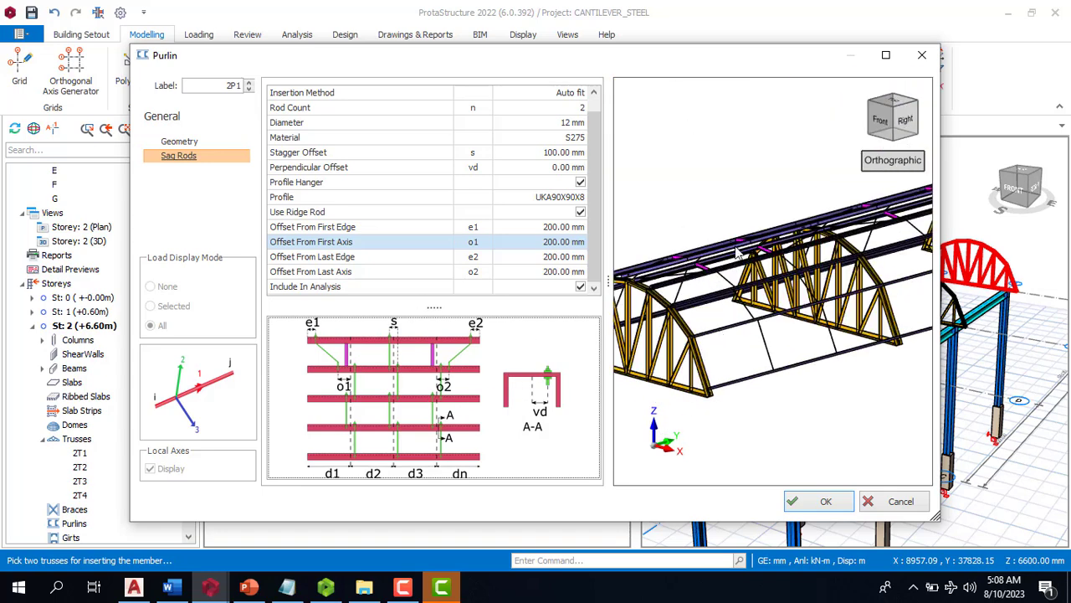
{"action": "scroll", "coordinate": [596, 189], "scroll_direction": "up", "scroll_amount": 1}
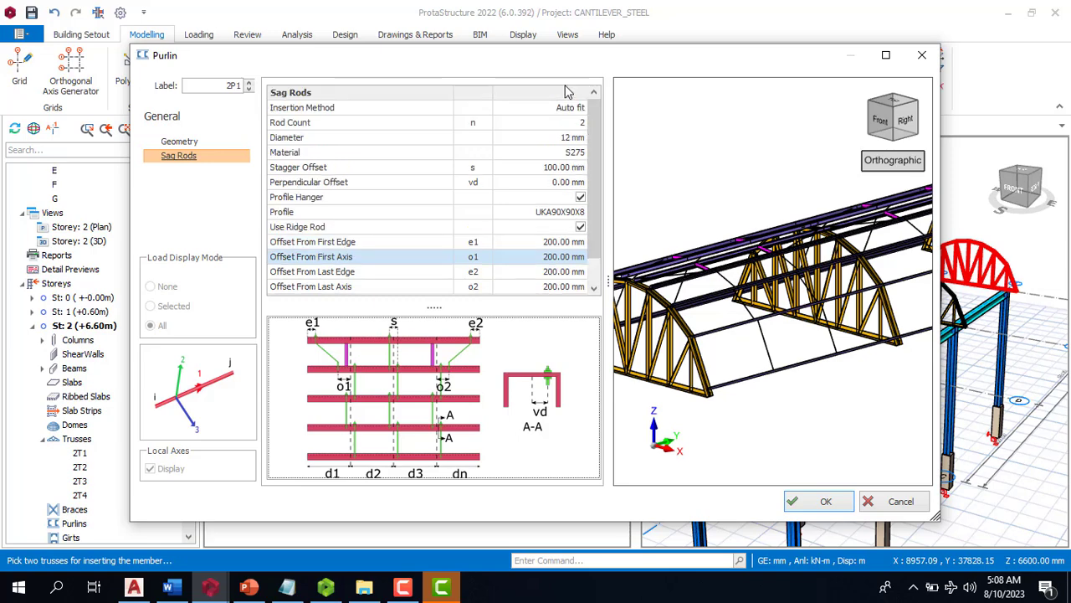
{"action": "left_click", "coordinate": [580, 156]}
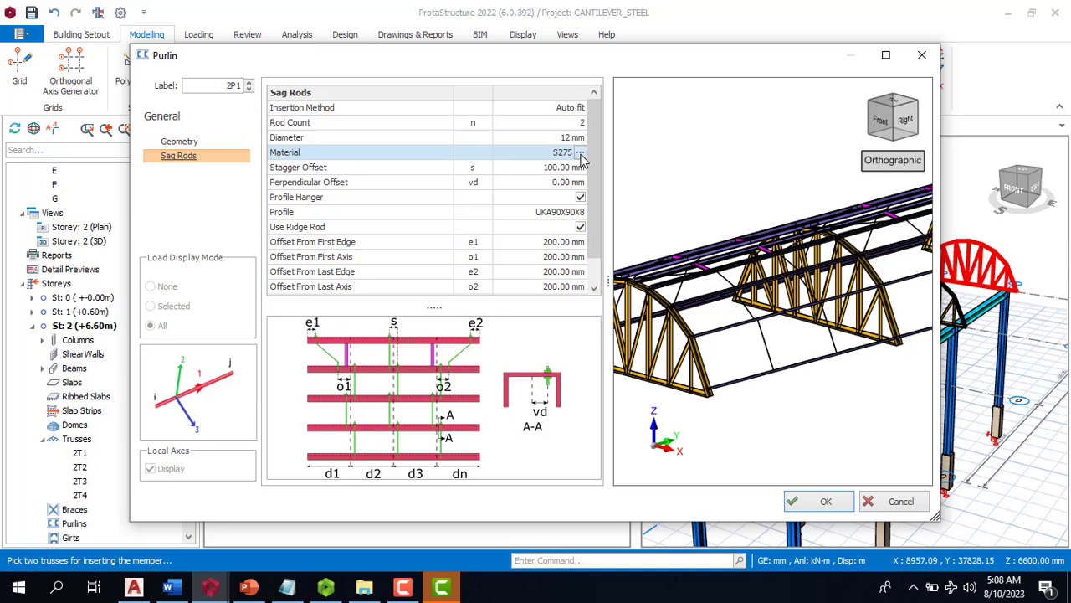
{"action": "left_click", "coordinate": [580, 153]}
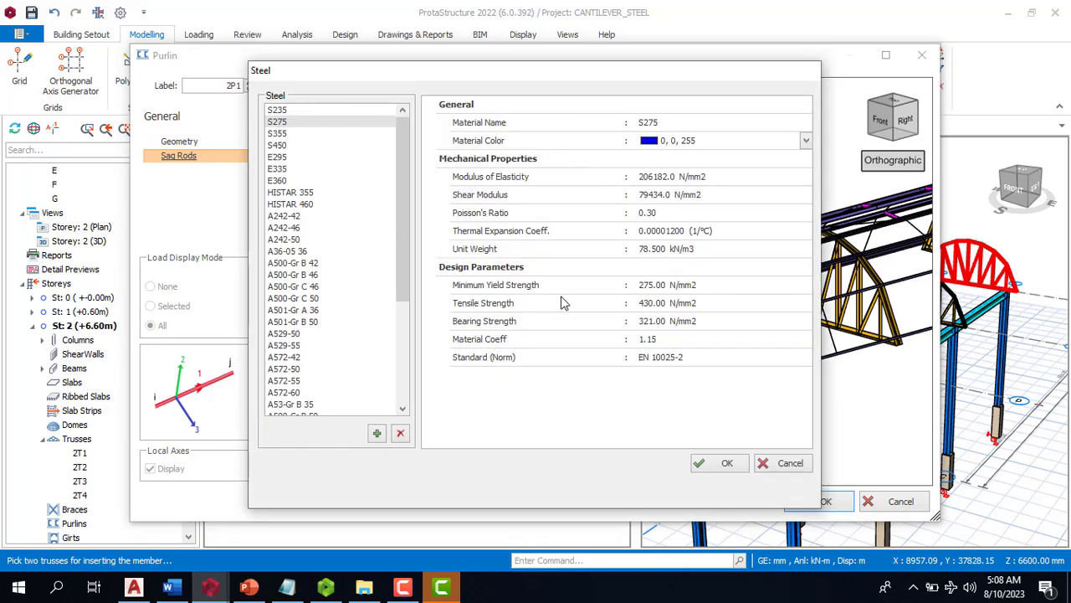
{"action": "left_click", "coordinate": [785, 463]}
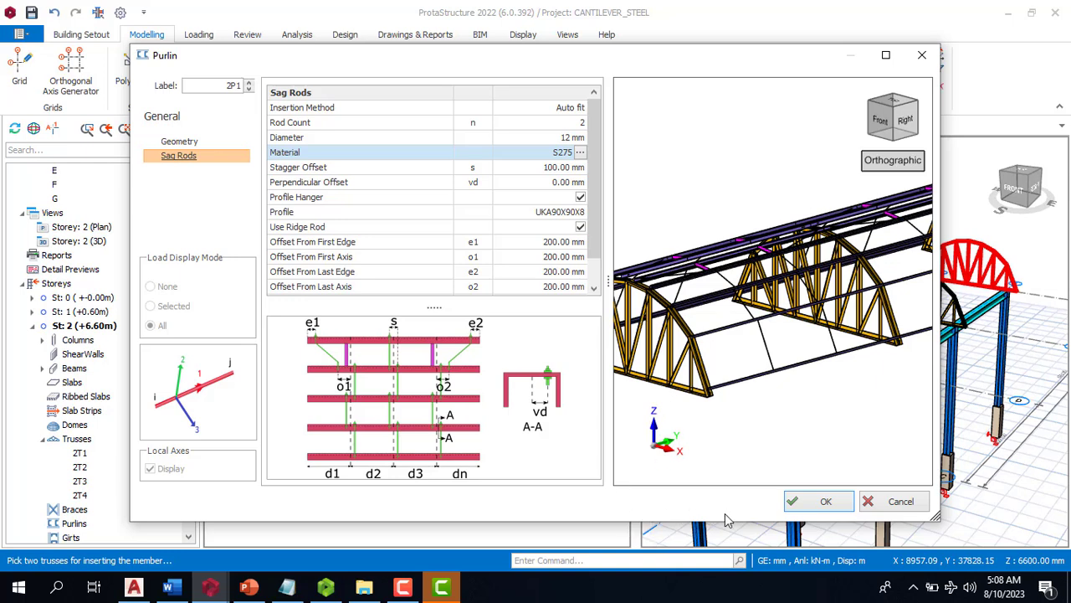
Step: Generate the purlins with their sag rods across the trusses and end the purlin insertion
{"action": "left_click", "coordinate": [803, 504]}
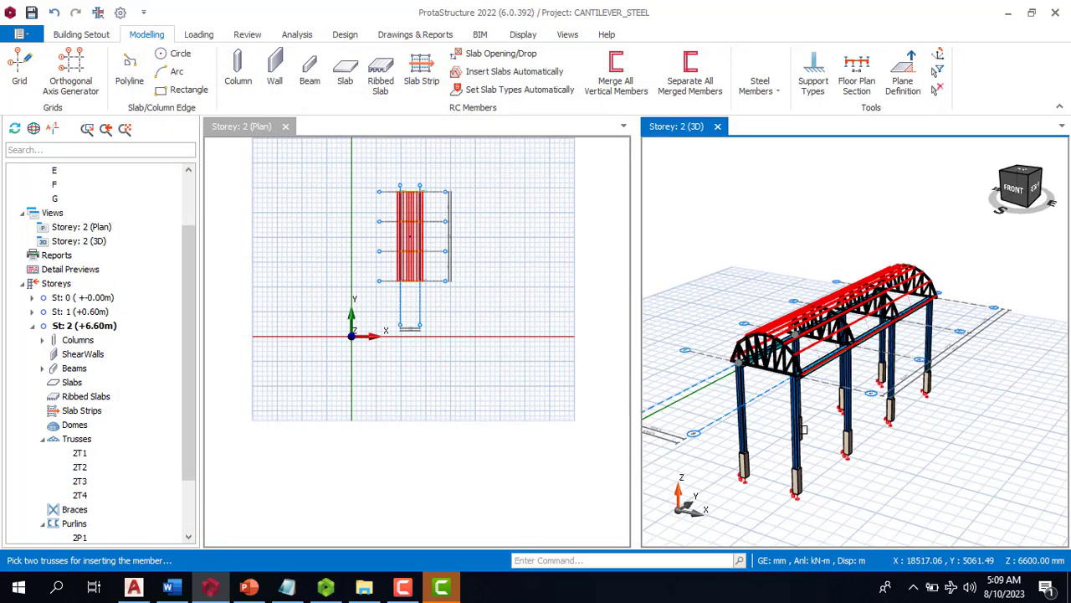
{"action": "scroll", "coordinate": [805, 431], "scroll_direction": "up", "scroll_amount": 1}
{"action": "key", "text": "Escape"}
Step: Examine the trusses, purlins and sag rods of the roof from several angles in the 3D view
{"action": "scroll", "coordinate": [1033, 486], "scroll_direction": "down", "scroll_amount": 2}
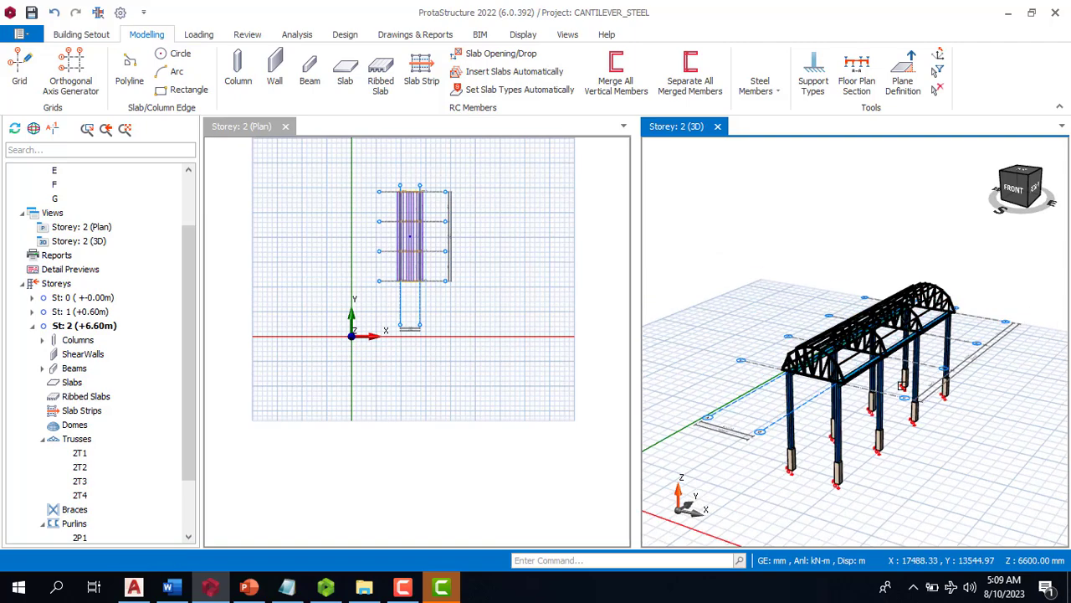
{"action": "scroll", "coordinate": [764, 342], "scroll_direction": "up", "scroll_amount": 5}
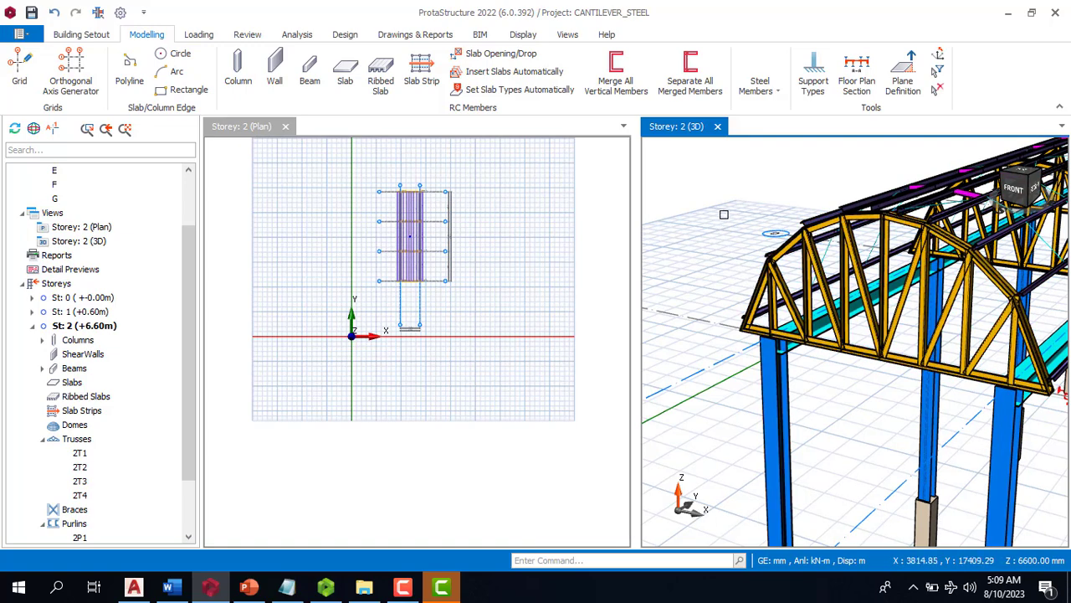
{"action": "scroll", "coordinate": [724, 214], "scroll_direction": "down", "scroll_amount": 5}
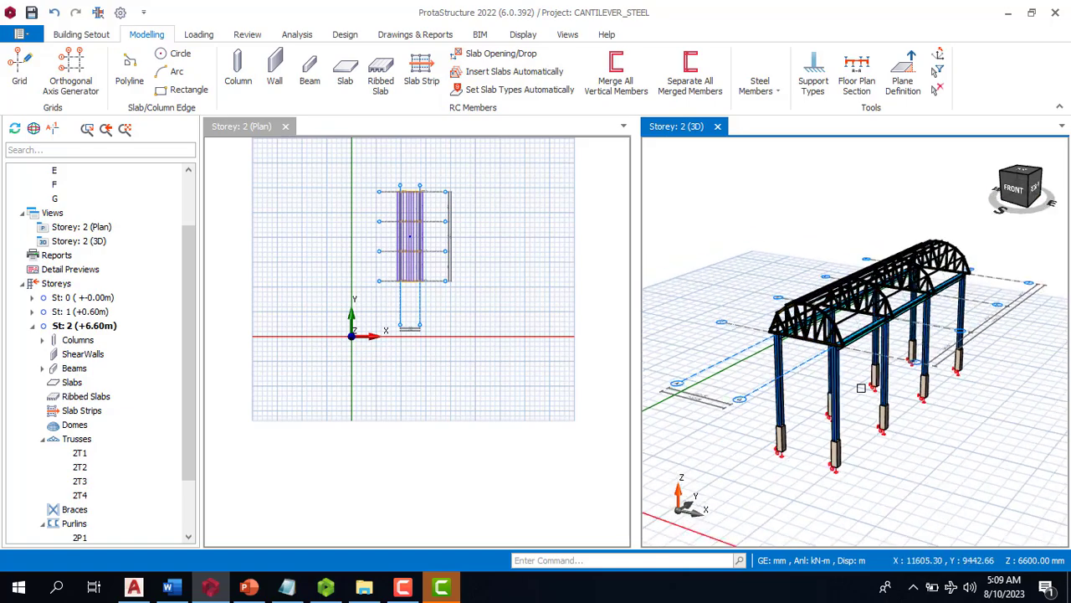
{"action": "scroll", "coordinate": [861, 387], "scroll_direction": "up", "scroll_amount": 5}
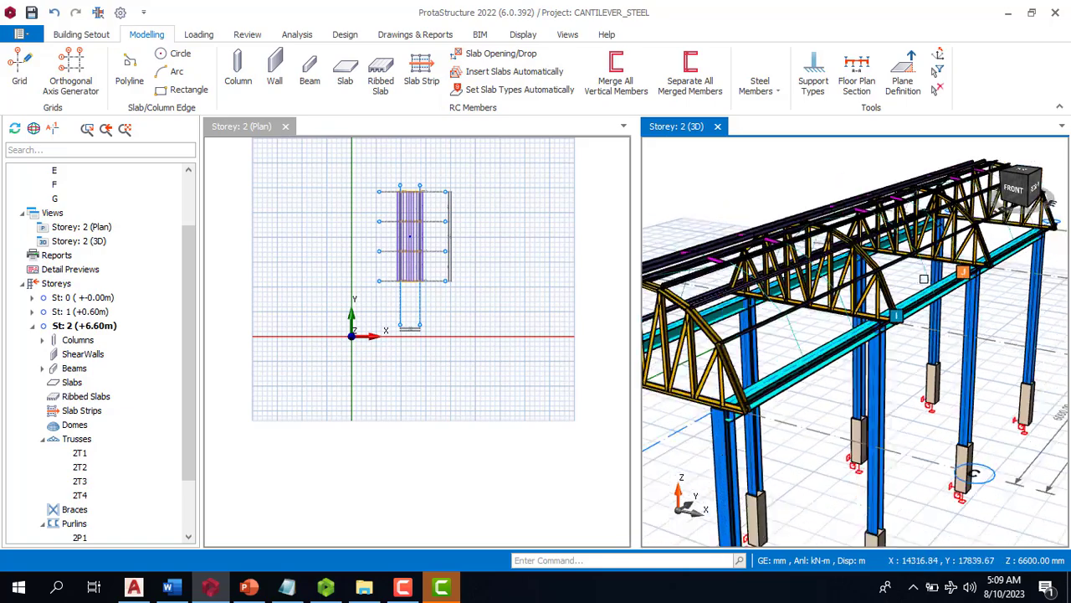
{"action": "scroll", "coordinate": [924, 279], "scroll_direction": "down", "scroll_amount": 5}
{"action": "middle_click_drag", "start_coordinate": [844, 371], "coordinate": [875, 378]}
{"action": "scroll", "coordinate": [813, 384], "scroll_direction": "up", "scroll_amount": 5}
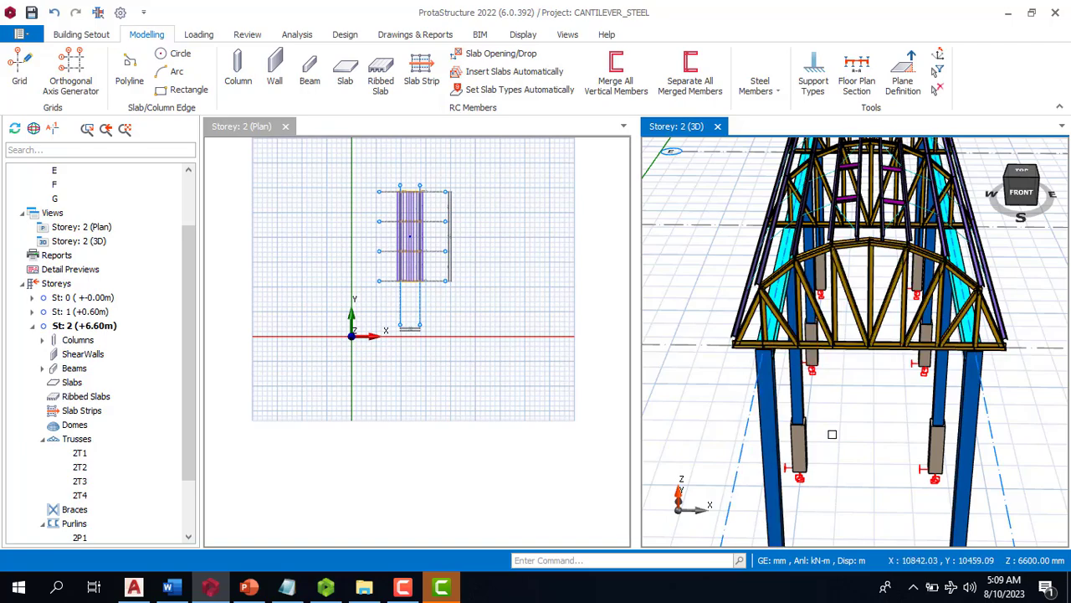
{"action": "mouse_move", "coordinate": [832, 435]}
{"action": "middle_mouse_down"}
{"action": "mouse_move", "coordinate": [741, 378]}
{"action": "mouse_move", "coordinate": [739, 399]}
{"action": "mouse_move", "coordinate": [798, 430]}
{"action": "mouse_move", "coordinate": [800, 416]}
{"action": "middle_mouse_up"}
{"action": "scroll", "coordinate": [800, 416], "scroll_direction": "down", "scroll_amount": 3}
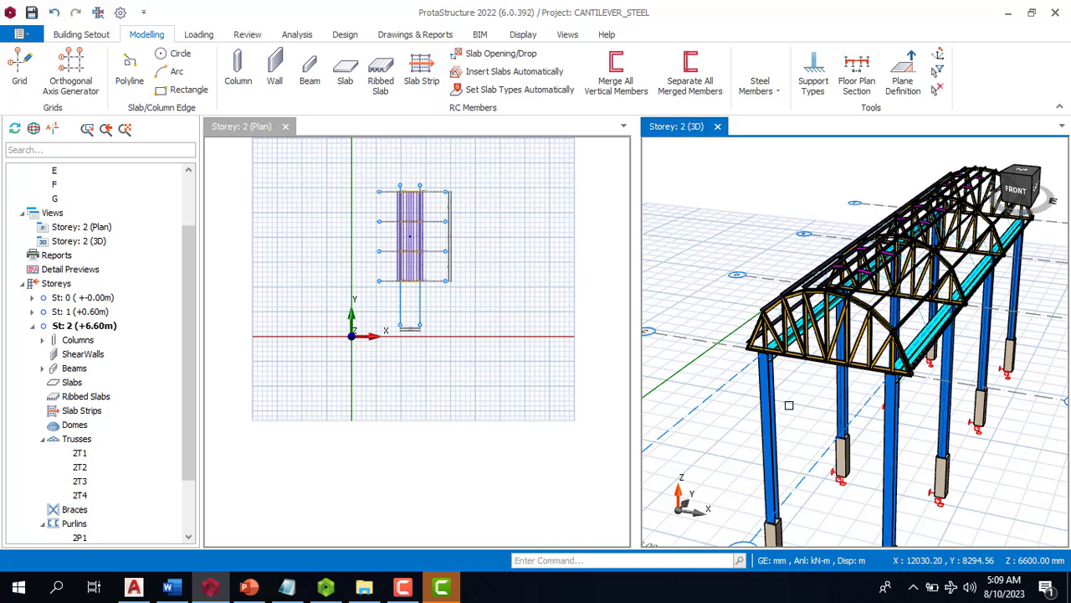
Step: Delete the purlins, and try to delete the second, third and fourth trusses
{"action": "left_click", "coordinate": [914, 320]}
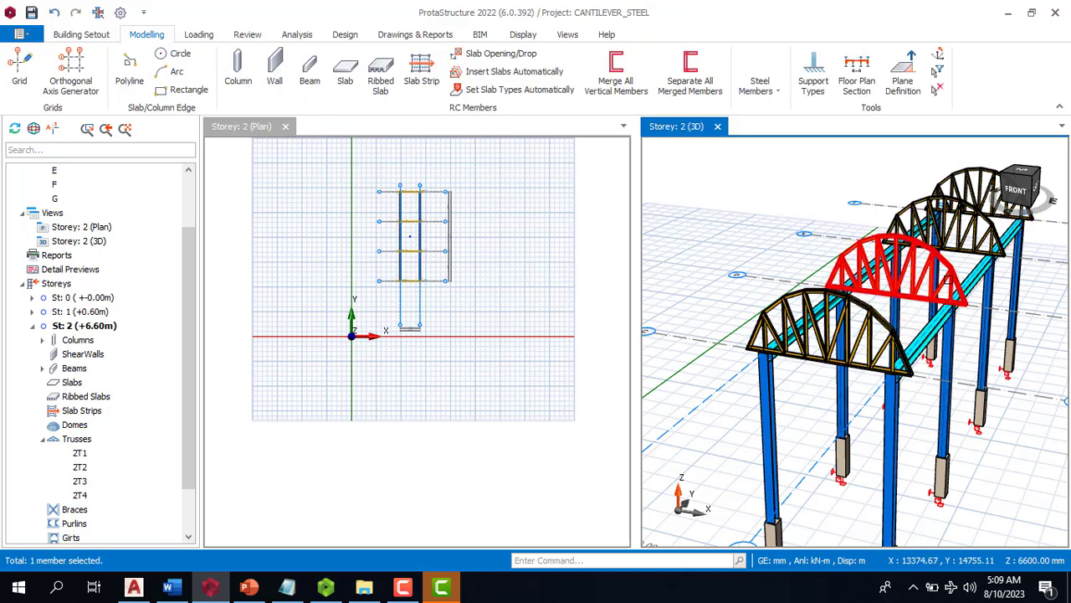
{"action": "left_click", "coordinate": [946, 261]}
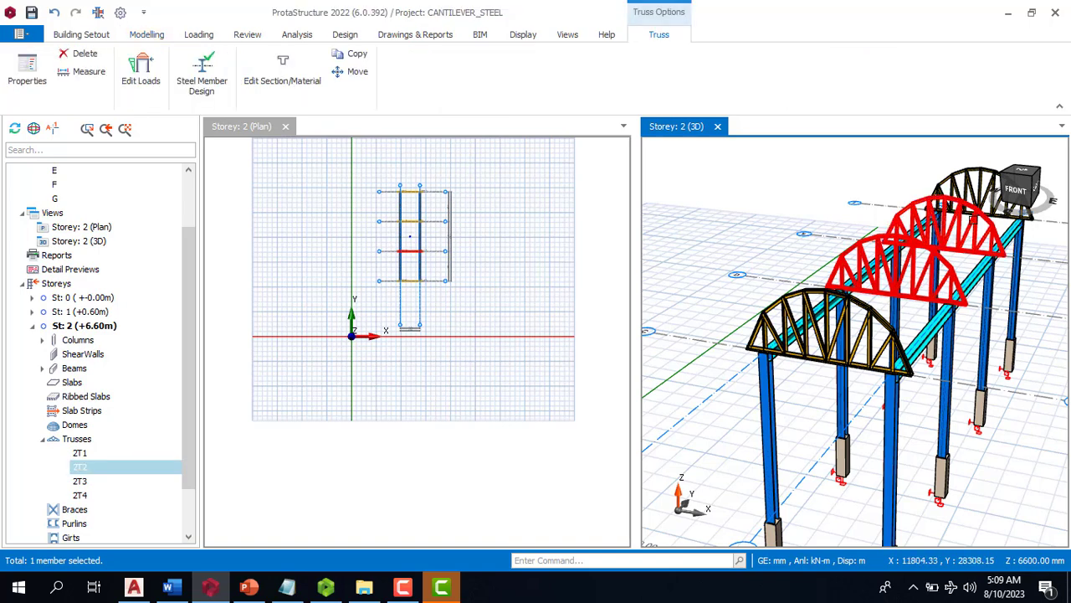
{"action": "left_click", "coordinate": [971, 217], "text": "ctrl"}
{"action": "left_click", "coordinate": [968, 178], "text": "ctrl"}
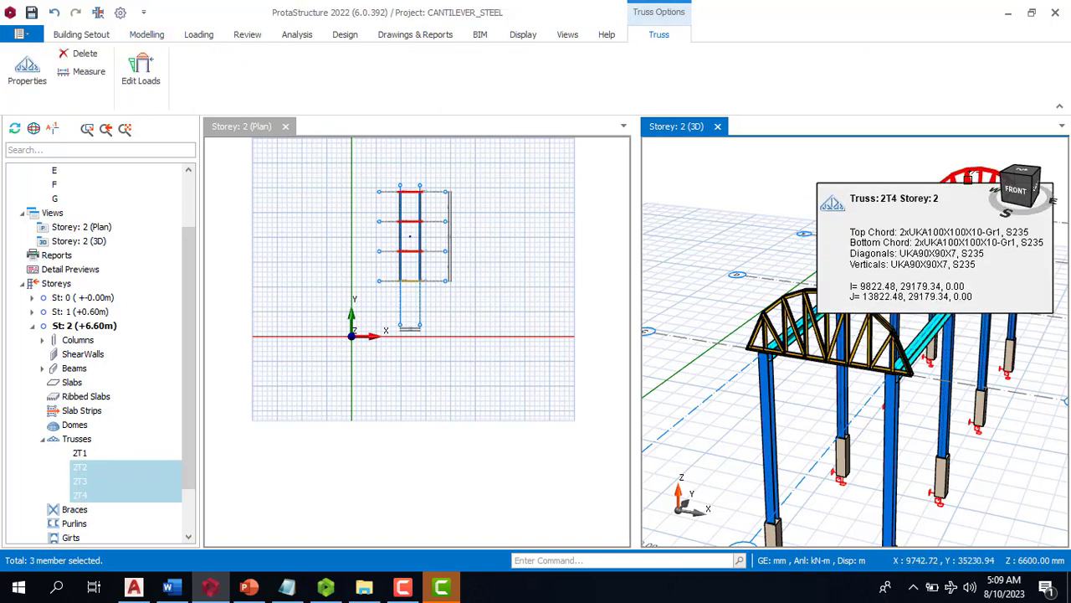
{"action": "key", "text": "Delete"}
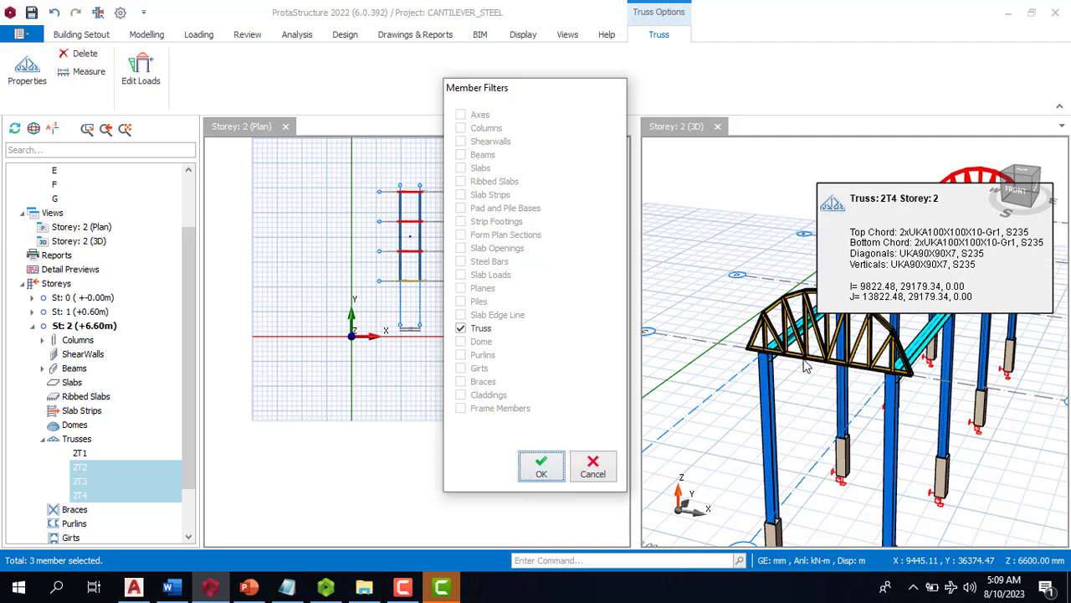
{"action": "left_click", "coordinate": [592, 473]}
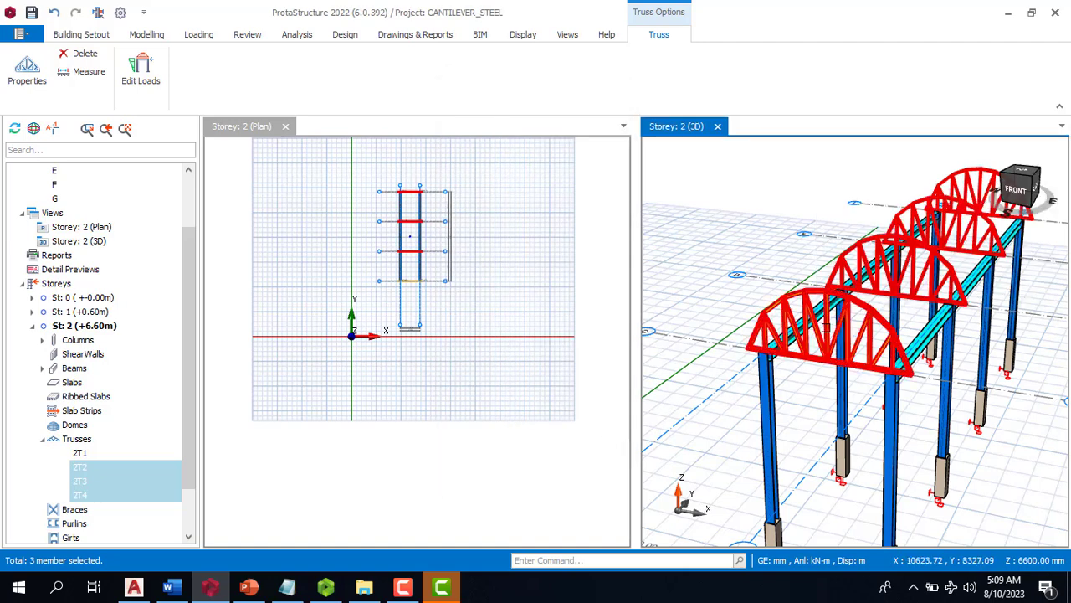
Step: Set the left and right cantilever lengths of all four roof trusses to 0 mm
{"action": "left_click", "coordinate": [825, 292]}
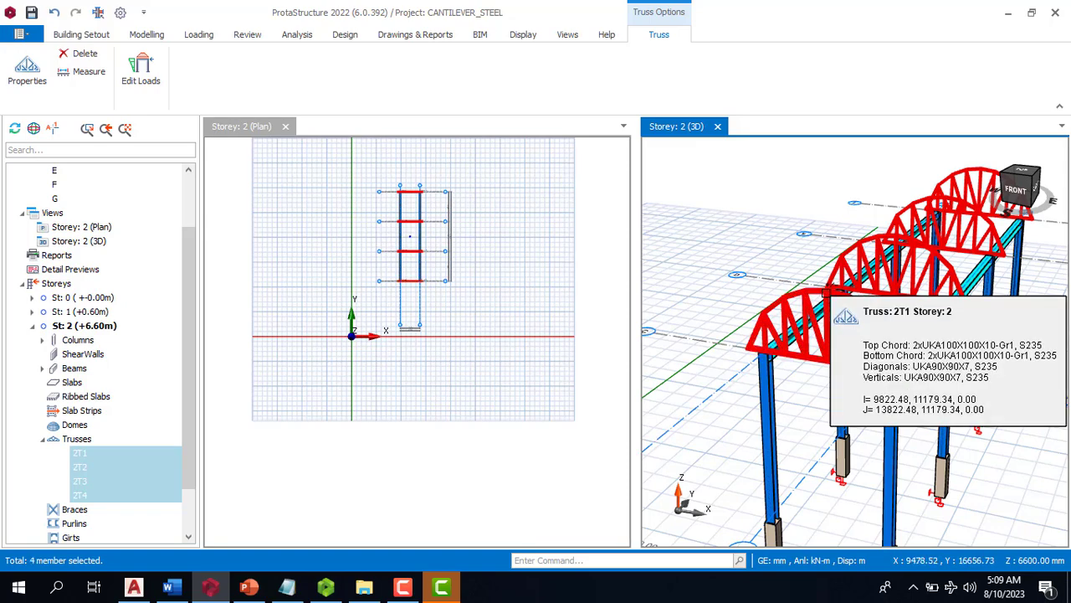
{"action": "right_click", "coordinate": [824, 294]}
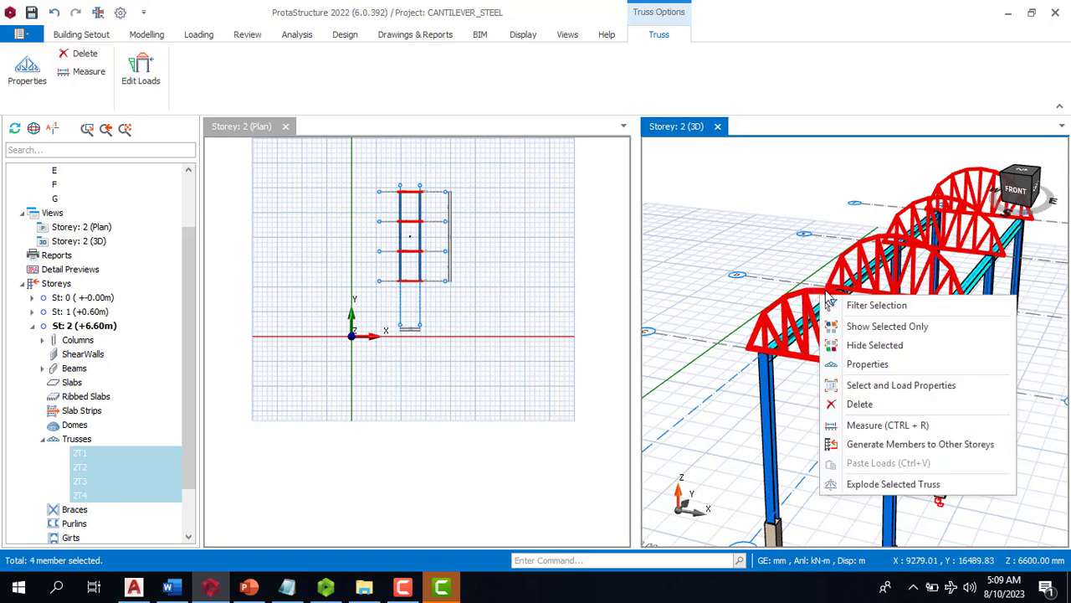
{"action": "left_click", "coordinate": [870, 364]}
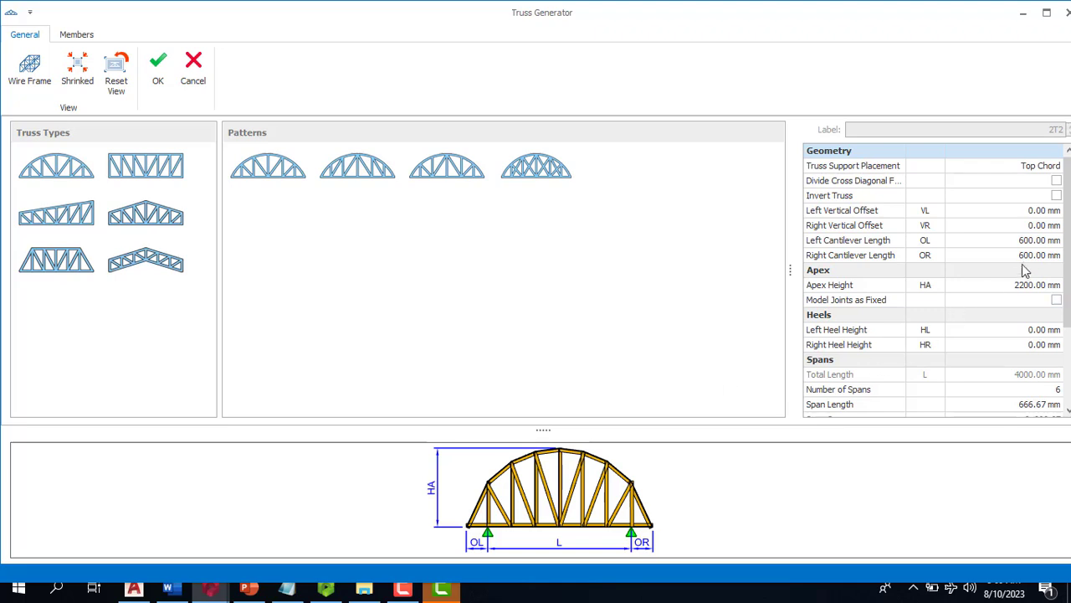
{"action": "left_click", "coordinate": [1031, 241]}
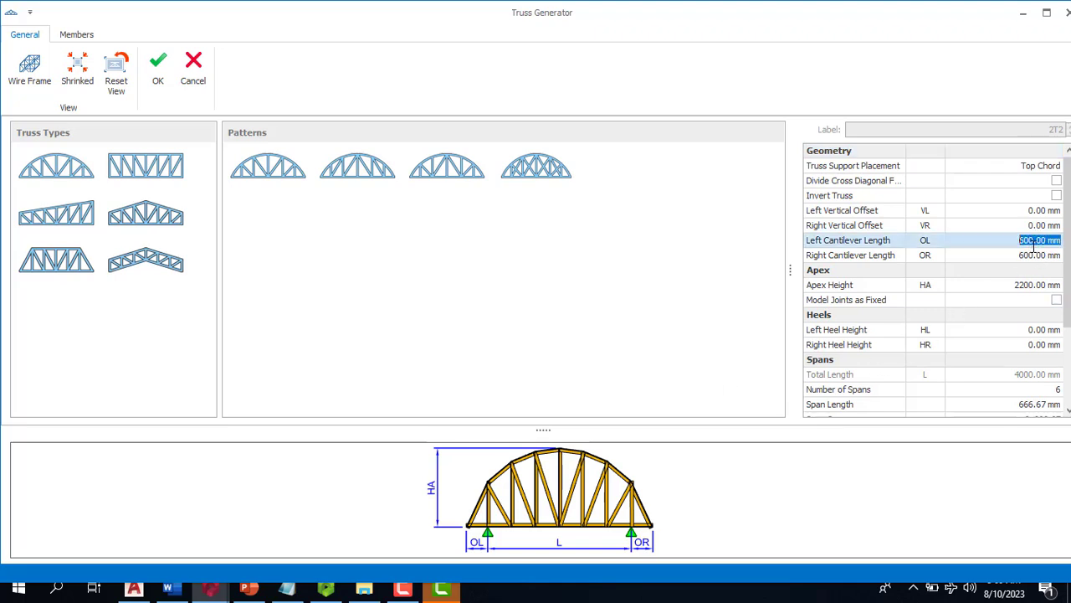
{"action": "type", "text": "0"}
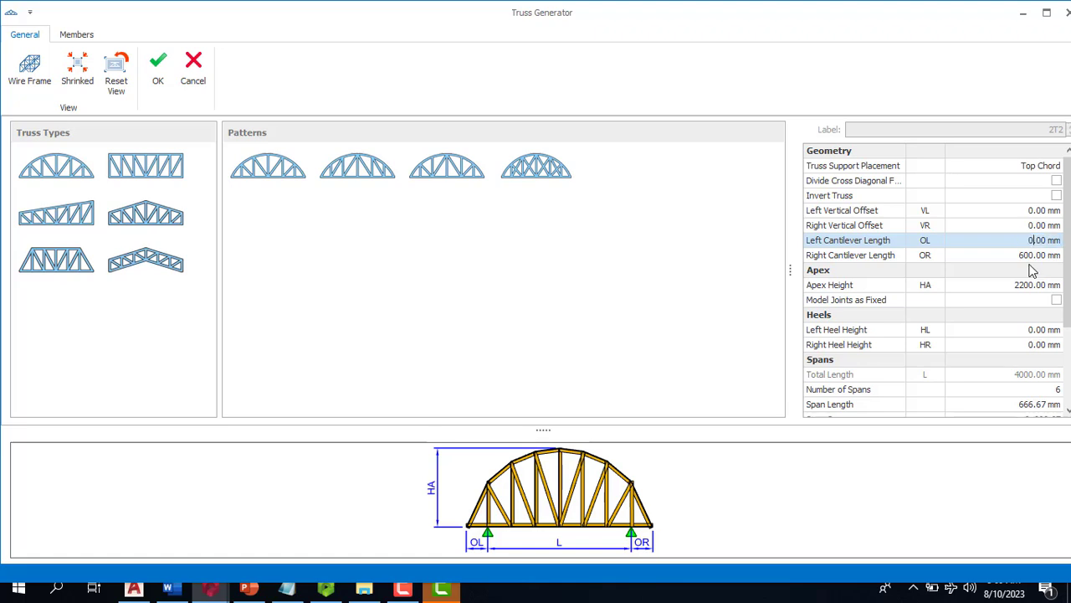
{"action": "left_click", "coordinate": [1025, 255]}
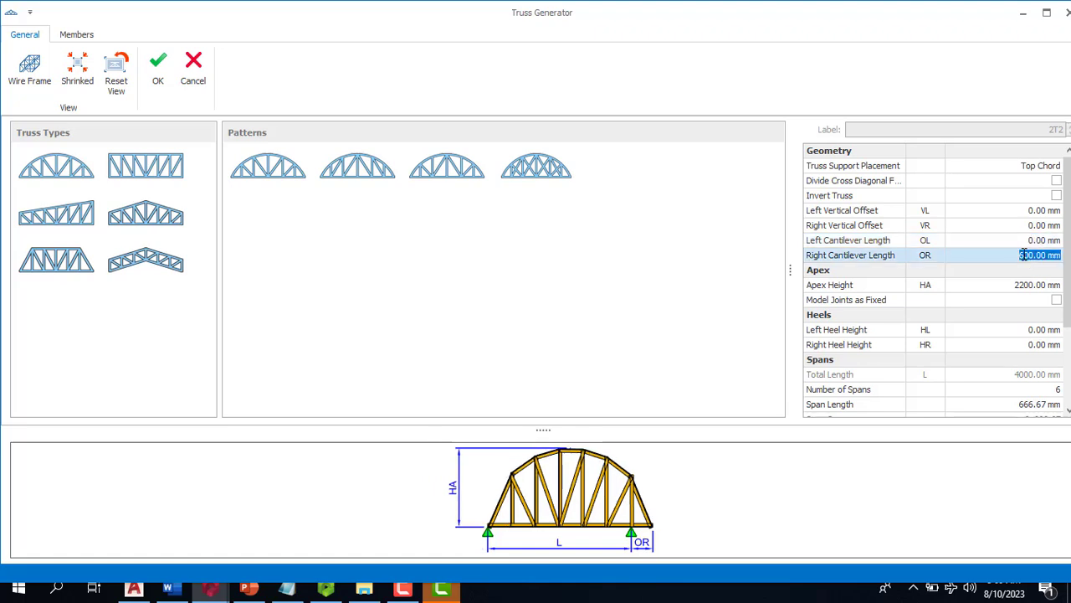
{"action": "type", "text": "0"}
{"action": "left_click", "coordinate": [1019, 286]}
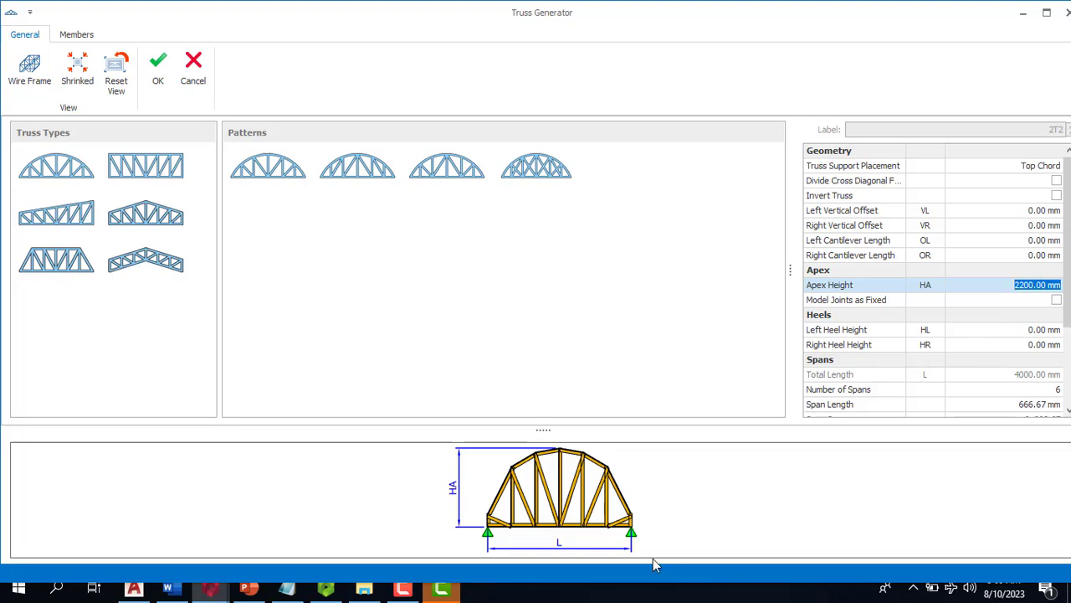
{"action": "left_click", "coordinate": [159, 71]}
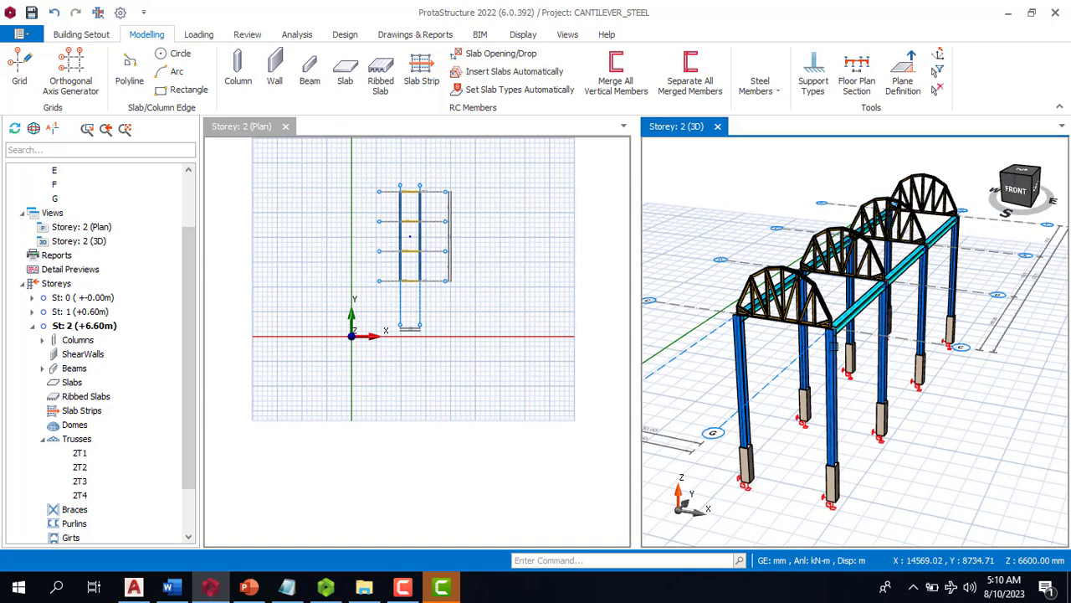
Step: Insert UKPFC100X50X10 purlins on the top chords by truss joints, from the first truss to the last, and end the purlin insertion
{"action": "scroll", "coordinate": [888, 272], "scroll_direction": "up", "scroll_amount": 4}
{"action": "scroll", "coordinate": [855, 304], "scroll_direction": "down", "scroll_amount": 5}
{"action": "scroll", "coordinate": [825, 302], "scroll_direction": "up", "scroll_amount": 2}
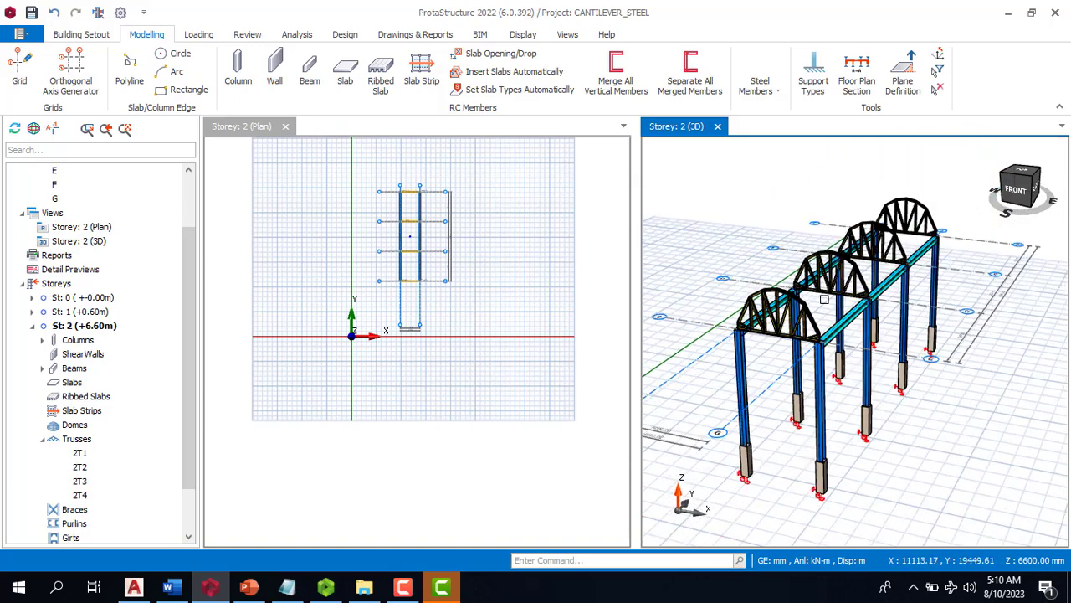
{"action": "scroll", "coordinate": [824, 298], "scroll_direction": "up", "scroll_amount": 2}
{"action": "left_click", "coordinate": [753, 90]}
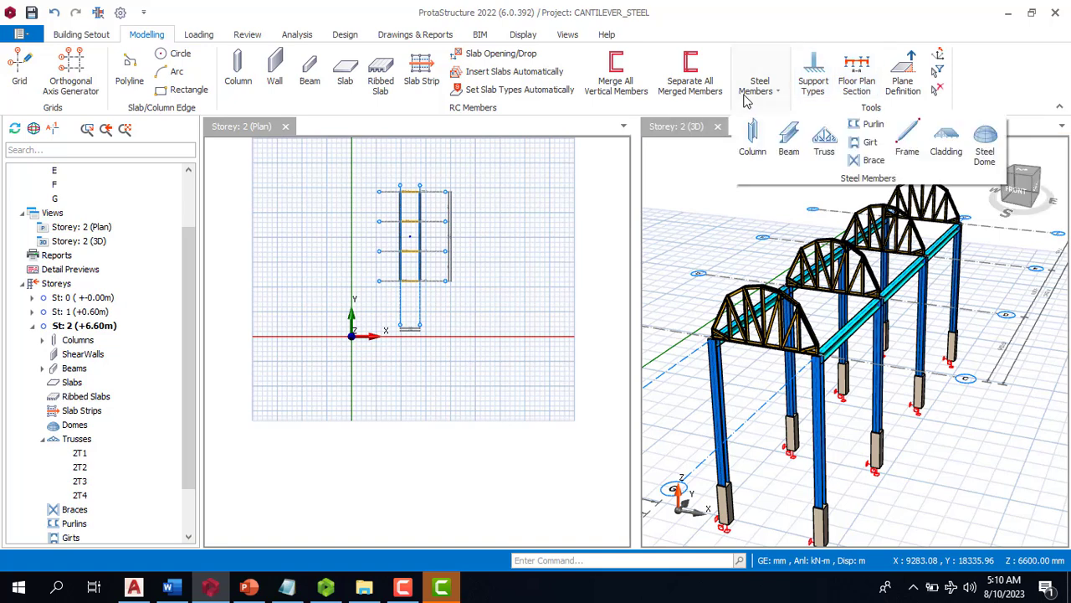
{"action": "left_click", "coordinate": [870, 124]}
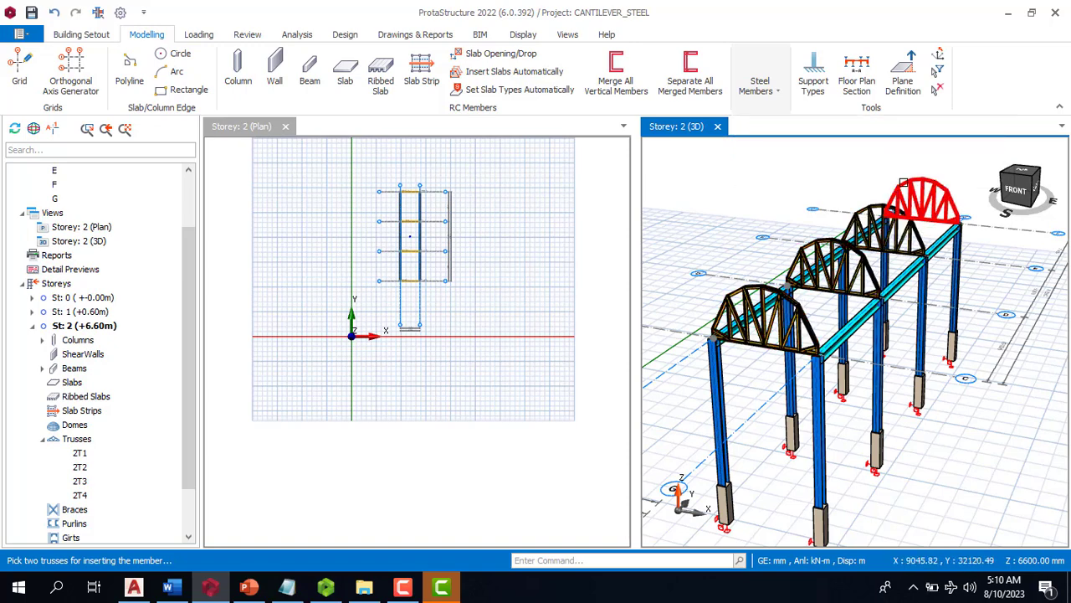
{"action": "left_click", "coordinate": [905, 183]}
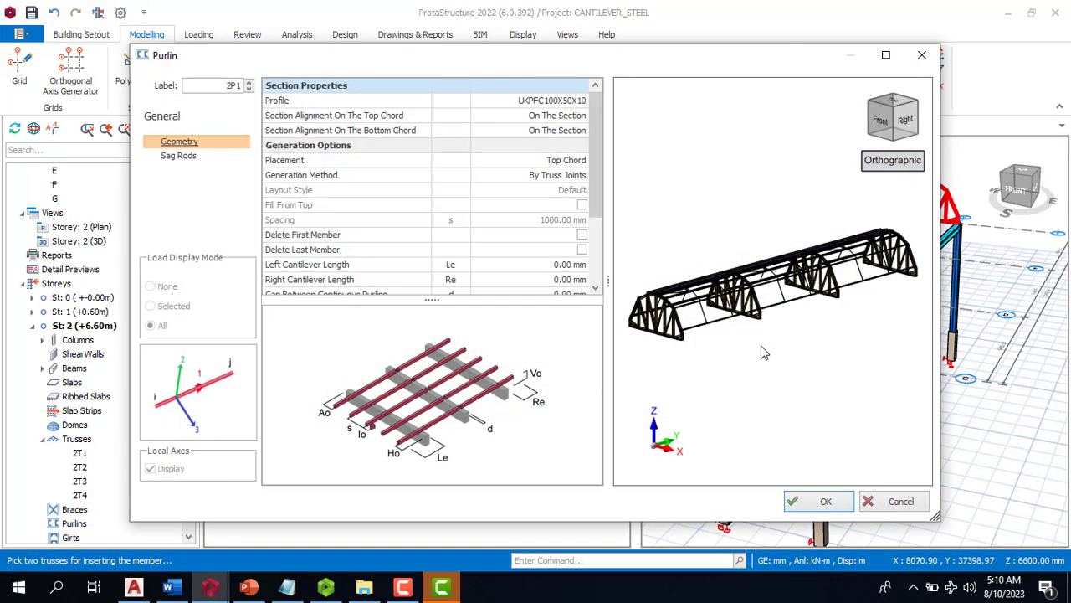
{"action": "left_click", "coordinate": [819, 501]}
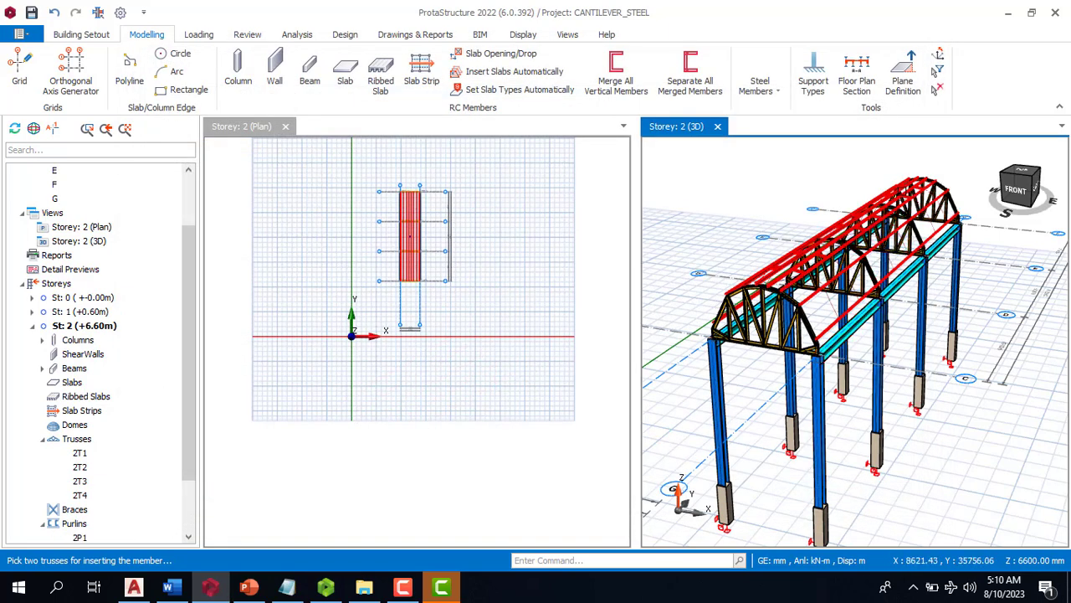
{"action": "scroll", "coordinate": [831, 341], "scroll_direction": "down", "scroll_amount": 3}
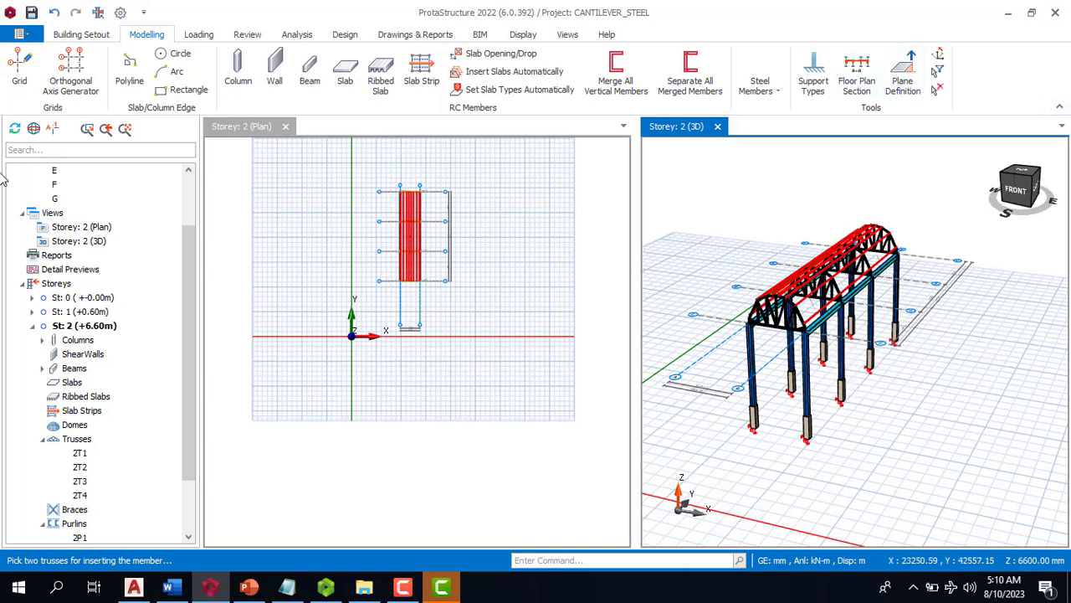
{"action": "key", "text": "Escape"}
Step: Examine the revised trusses and the regenerated purlins of the roof up close and as a whole in 3D
{"action": "scroll", "coordinate": [818, 273], "scroll_direction": "up", "scroll_amount": 5}
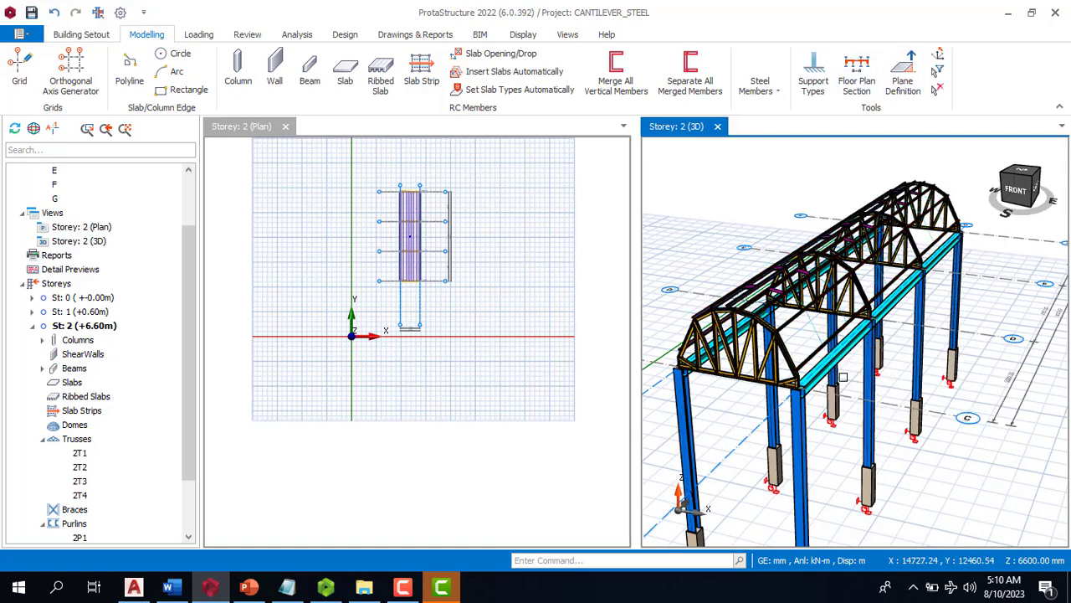
{"action": "scroll", "coordinate": [844, 373], "scroll_direction": "up", "scroll_amount": 3}
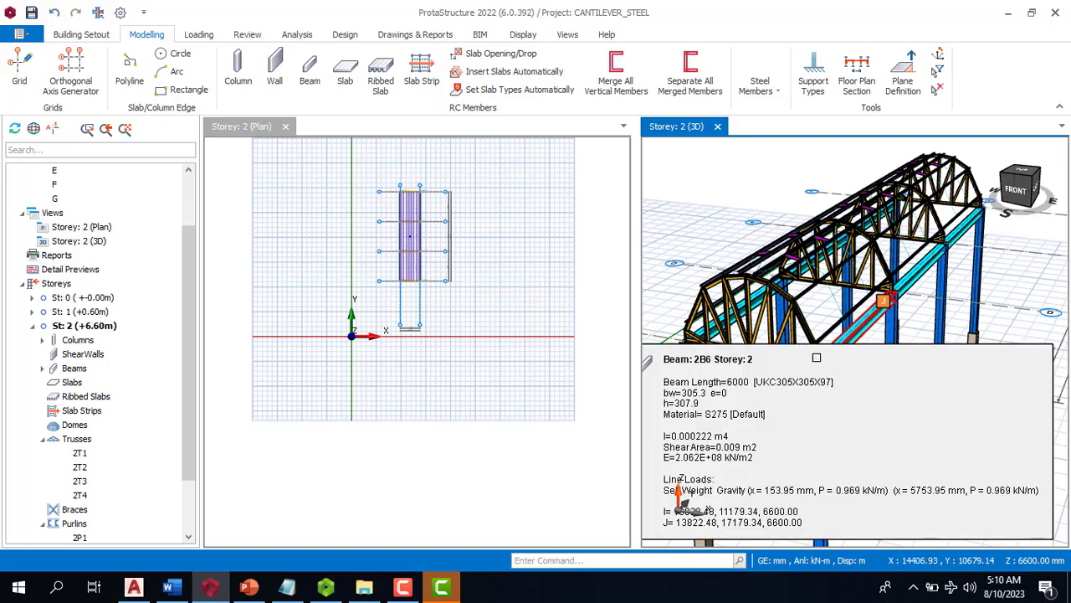
{"action": "scroll", "coordinate": [829, 368], "scroll_direction": "down", "scroll_amount": 2}
{"action": "scroll", "coordinate": [828, 368], "scroll_direction": "down", "scroll_amount": 3}
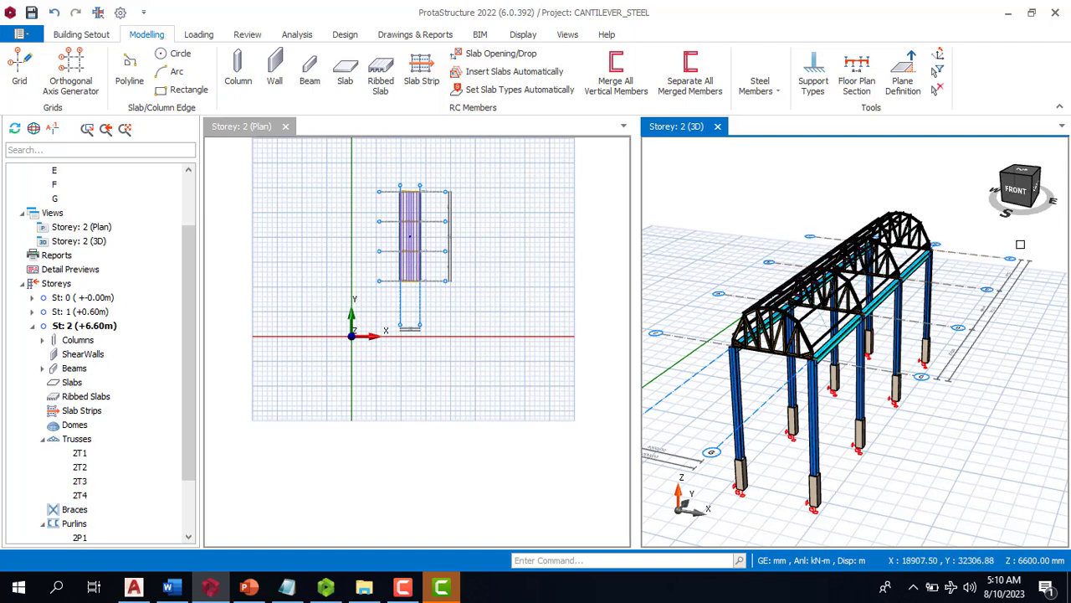
{"action": "scroll", "coordinate": [790, 359], "scroll_direction": "up", "scroll_amount": 3}
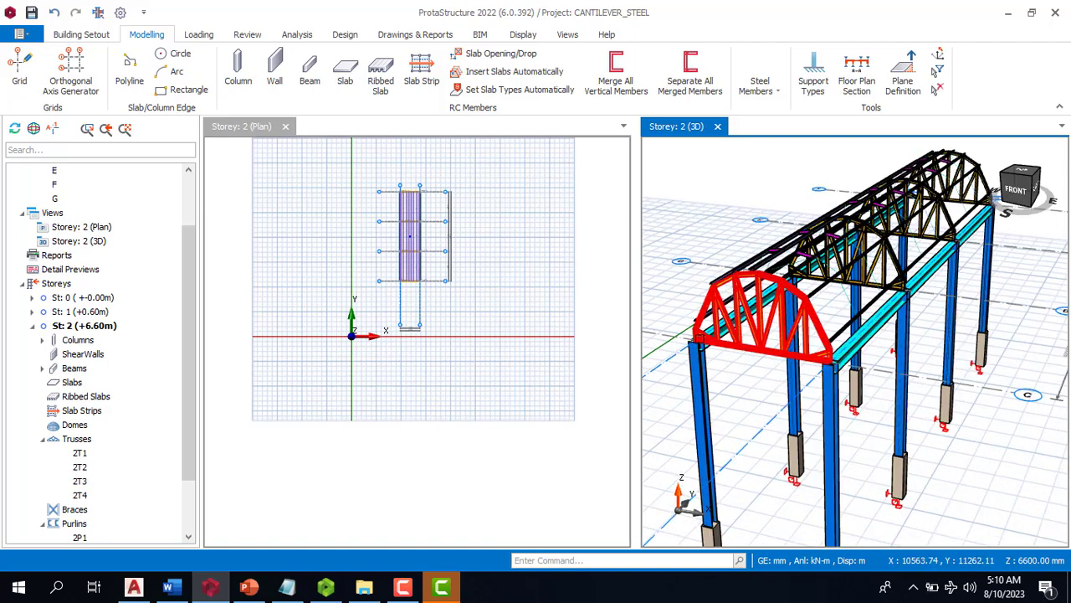
{"action": "scroll", "coordinate": [841, 364], "scroll_direction": "down", "scroll_amount": 3}
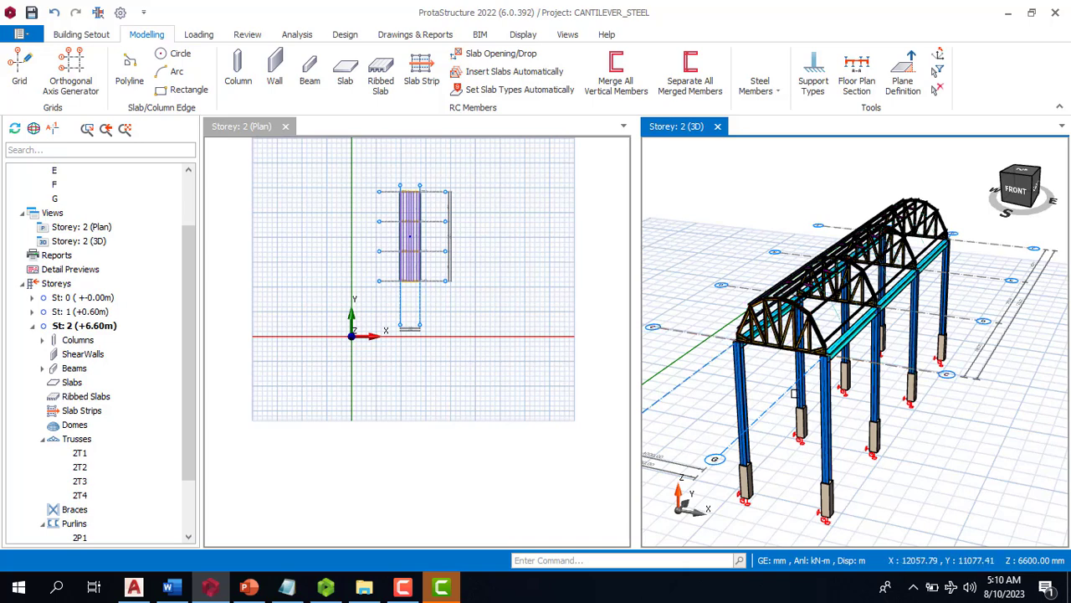
{"action": "scroll", "coordinate": [422, 200], "scroll_direction": "up", "scroll_amount": 3}
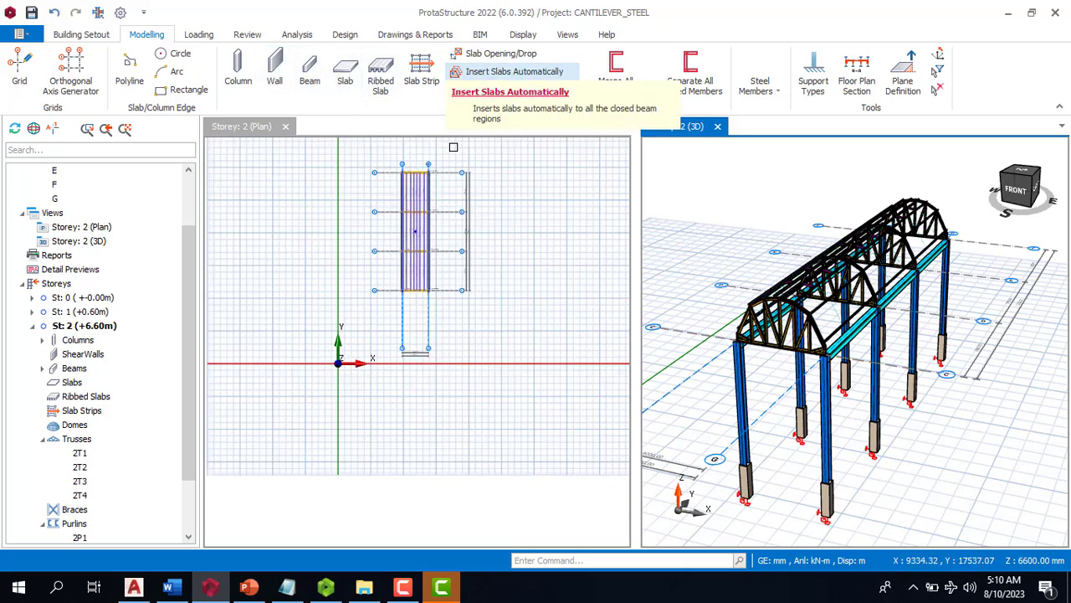
{"action": "left_click", "coordinate": [760, 83]}
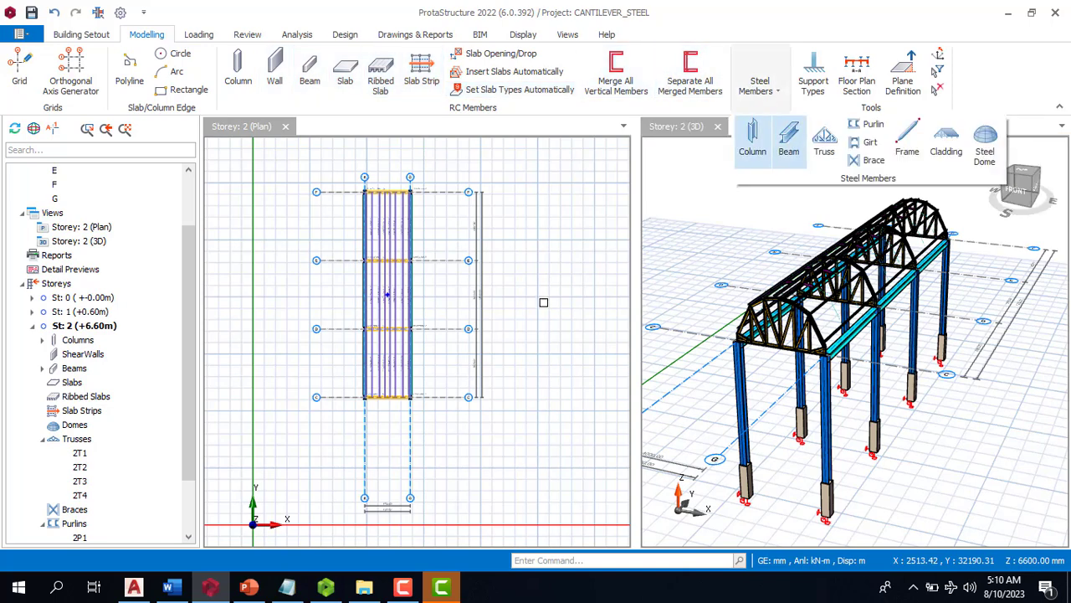
{"action": "left_click", "coordinate": [789, 142]}
Step: Offset axis G in the storey 2 plan by 3000 mm to its outer side, away from axis A
{"action": "scroll", "coordinate": [406, 219], "scroll_direction": "up", "scroll_amount": 3}
{"action": "scroll", "coordinate": [410, 155], "scroll_direction": "up", "scroll_amount": 4}
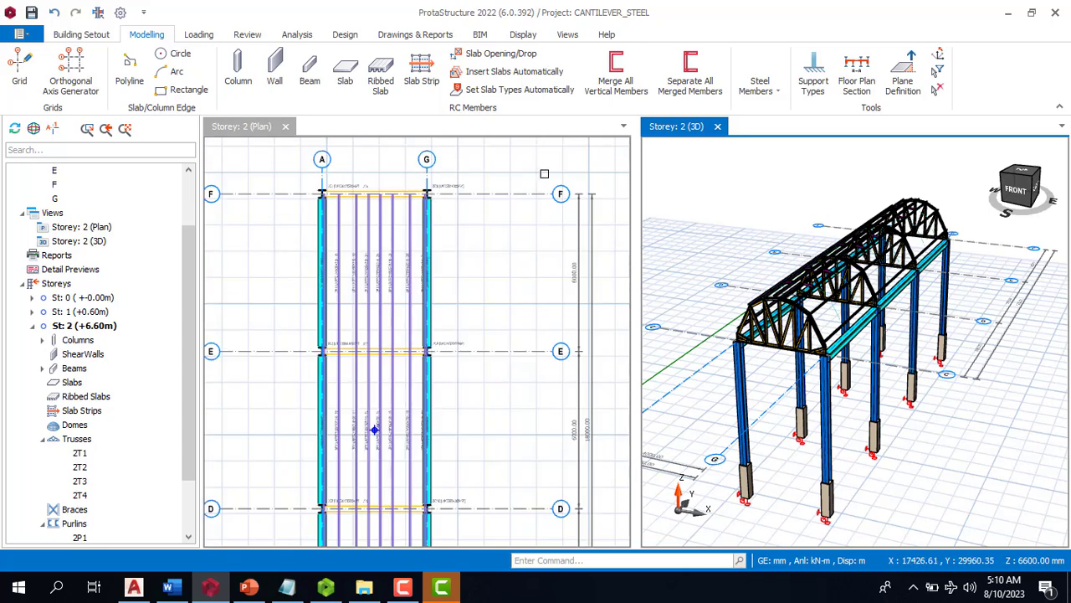
{"action": "scroll", "coordinate": [544, 178], "scroll_direction": "down", "scroll_amount": 3}
{"action": "scroll", "coordinate": [420, 175], "scroll_direction": "up", "scroll_amount": 3}
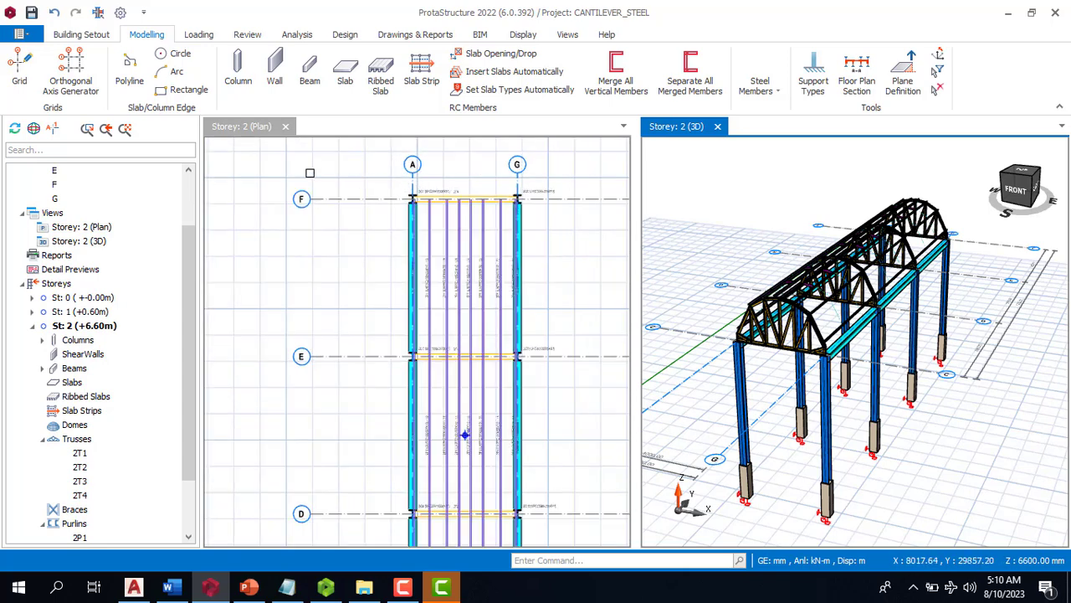
{"action": "scroll", "coordinate": [370, 187], "scroll_direction": "down", "scroll_amount": 2}
{"action": "scroll", "coordinate": [410, 194], "scroll_direction": "up", "scroll_amount": 1}
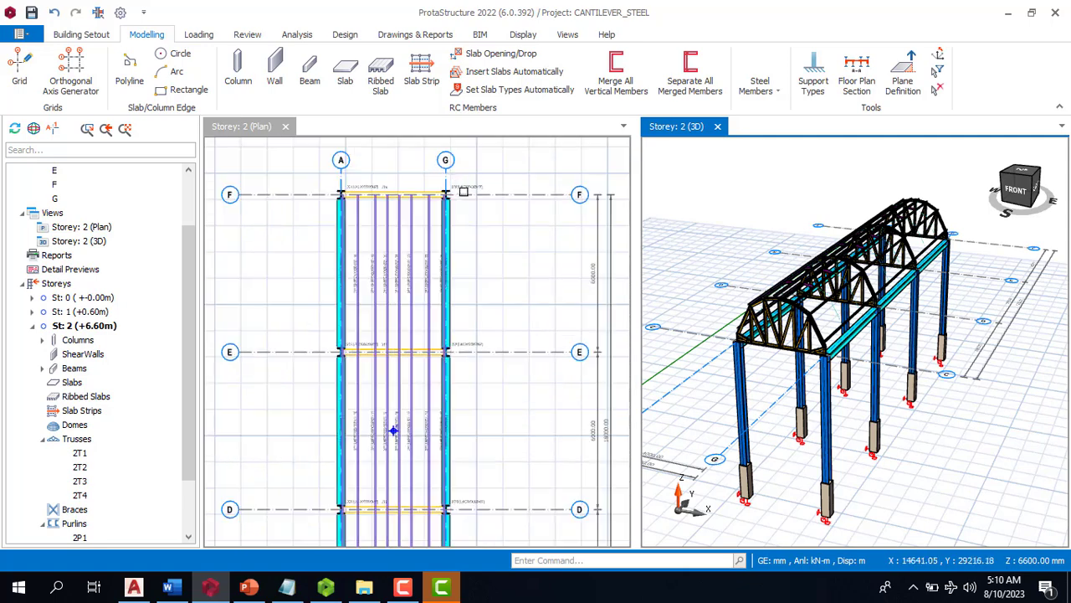
{"action": "right_click", "coordinate": [448, 180]}
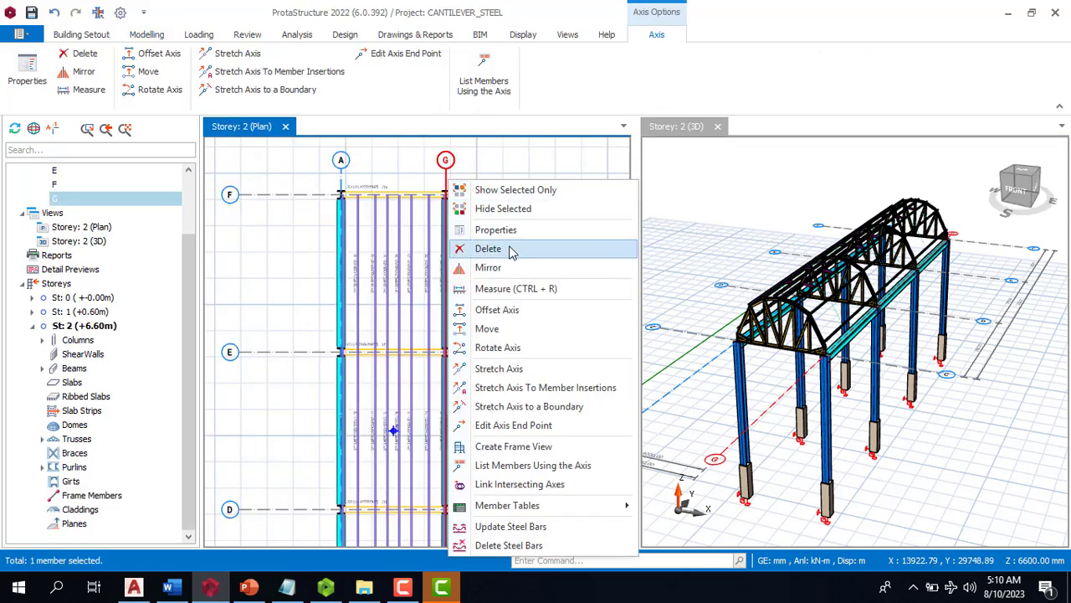
{"action": "left_click", "coordinate": [526, 311]}
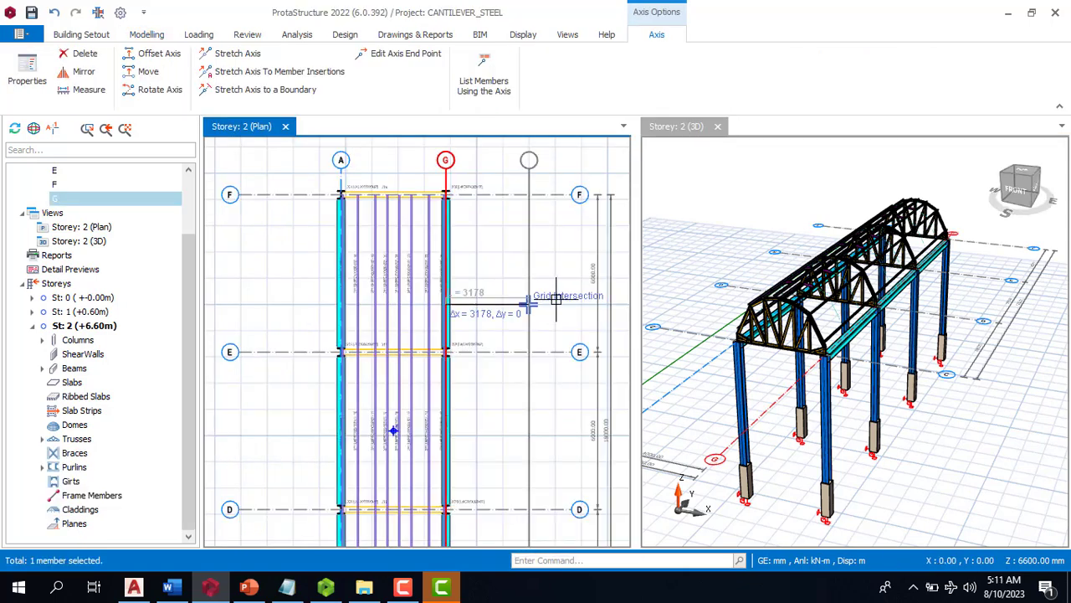
{"action": "key", "text": "Tab"}
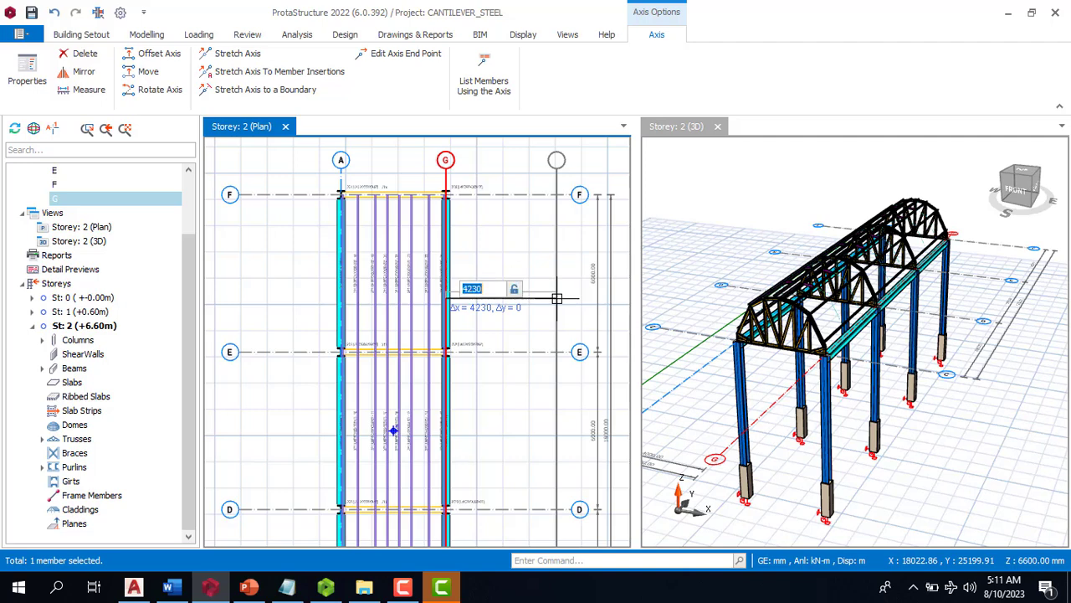
{"action": "type", "text": "3"}
{"action": "key", "text": "Return"}
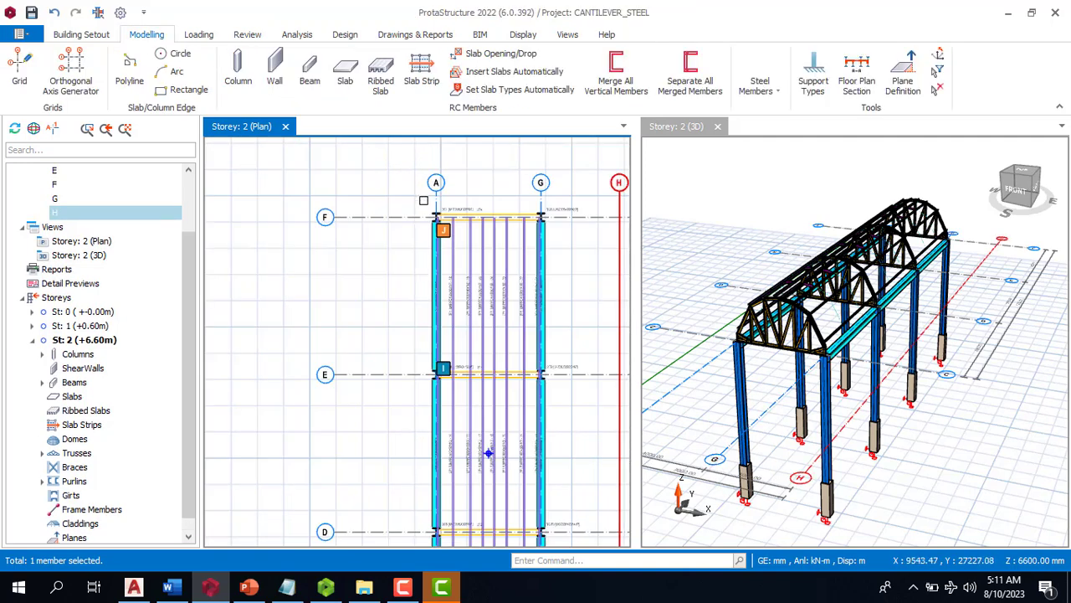
Step: Try to offset axis A by 3000 mm to the side facing away from axis G
{"action": "left_click", "coordinate": [435, 194]}
{"action": "right_click", "coordinate": [434, 183]}
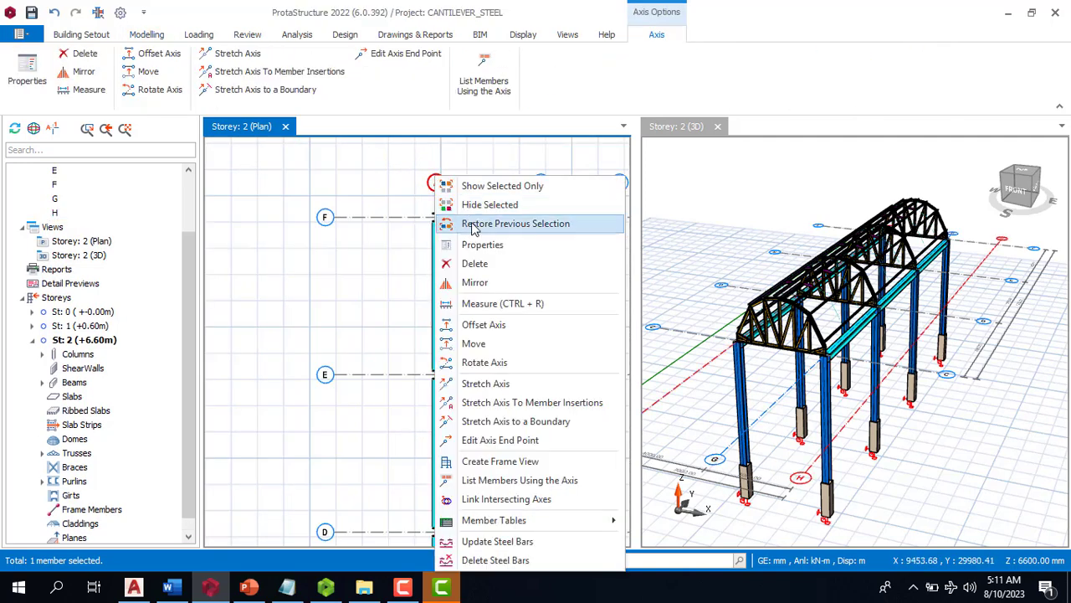
{"action": "left_click", "coordinate": [492, 343]}
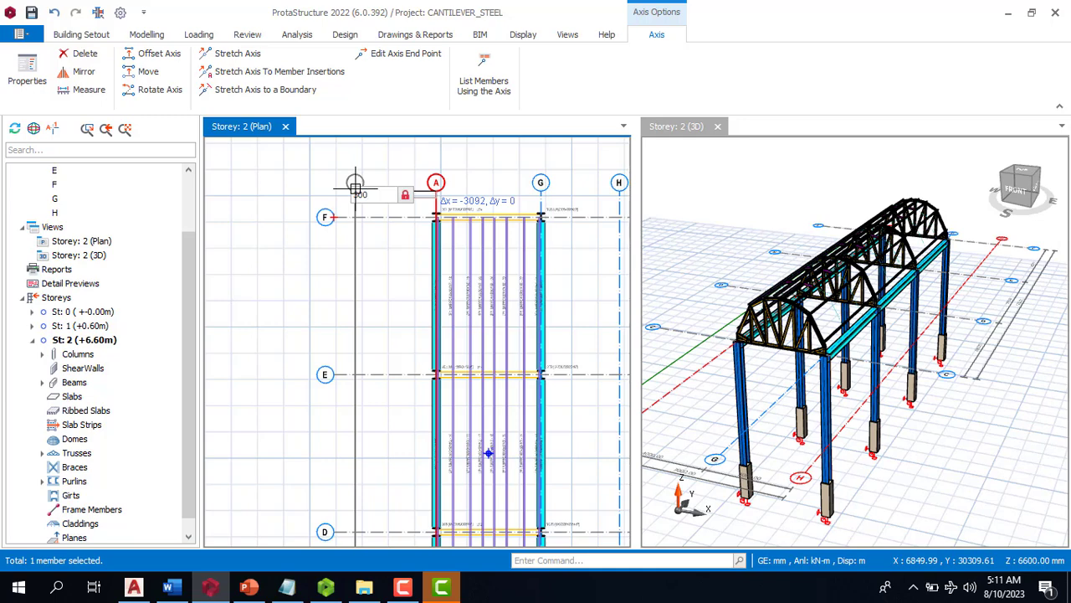
{"action": "type", "text": "3000"}
{"action": "key", "text": "Return"}
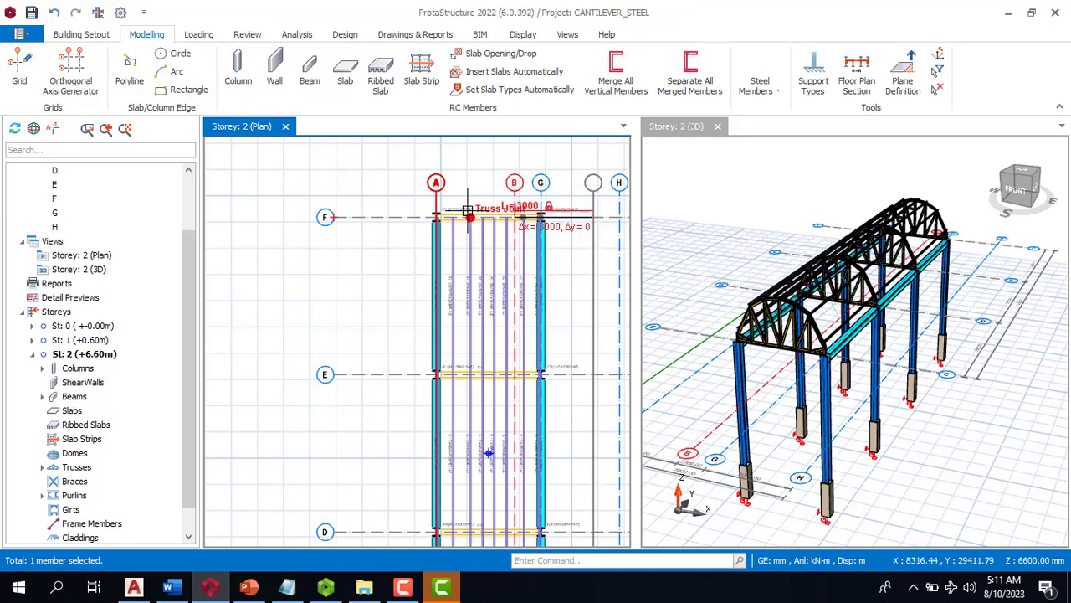
{"action": "key", "text": "ctrl+z"}
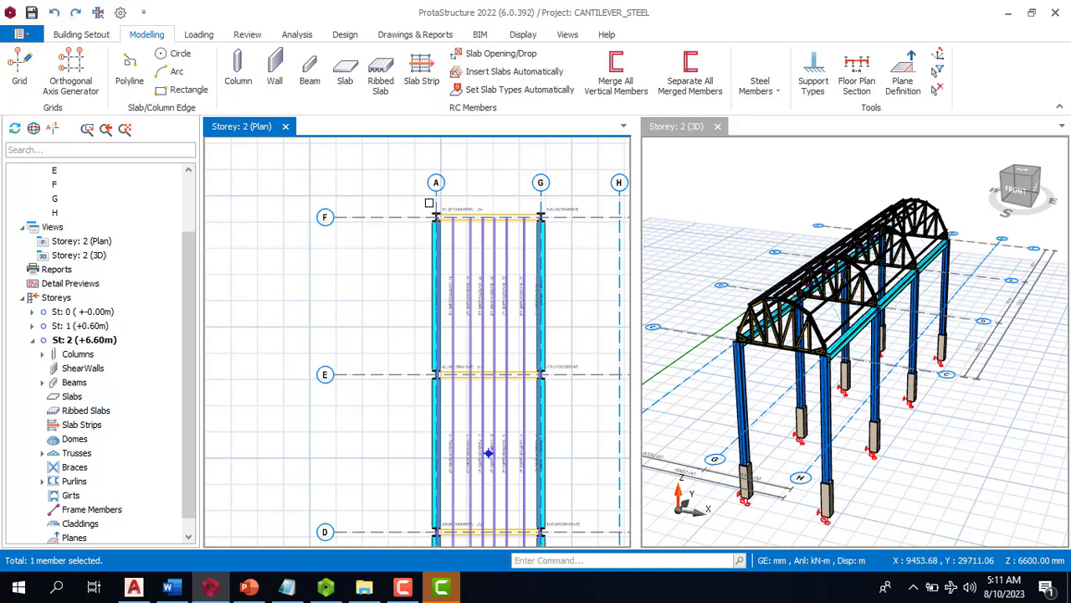
Step: Offset axis A in the storey 2 plan by -3000 mm, to the side facing away from axis G
{"action": "left_click", "coordinate": [434, 201]}
{"action": "right_click", "coordinate": [436, 201]}
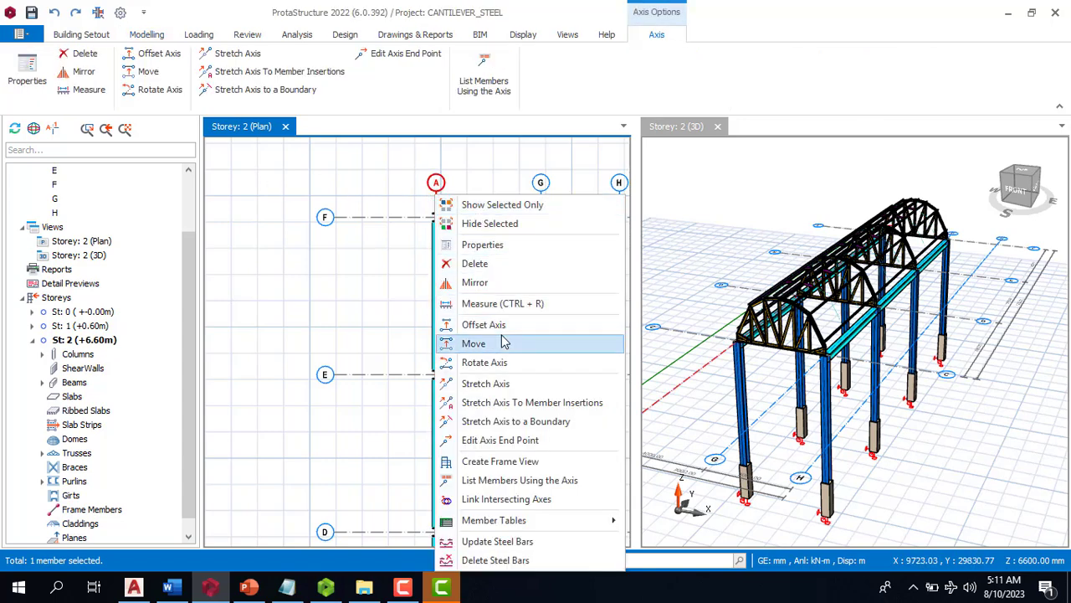
{"action": "left_click", "coordinate": [486, 324]}
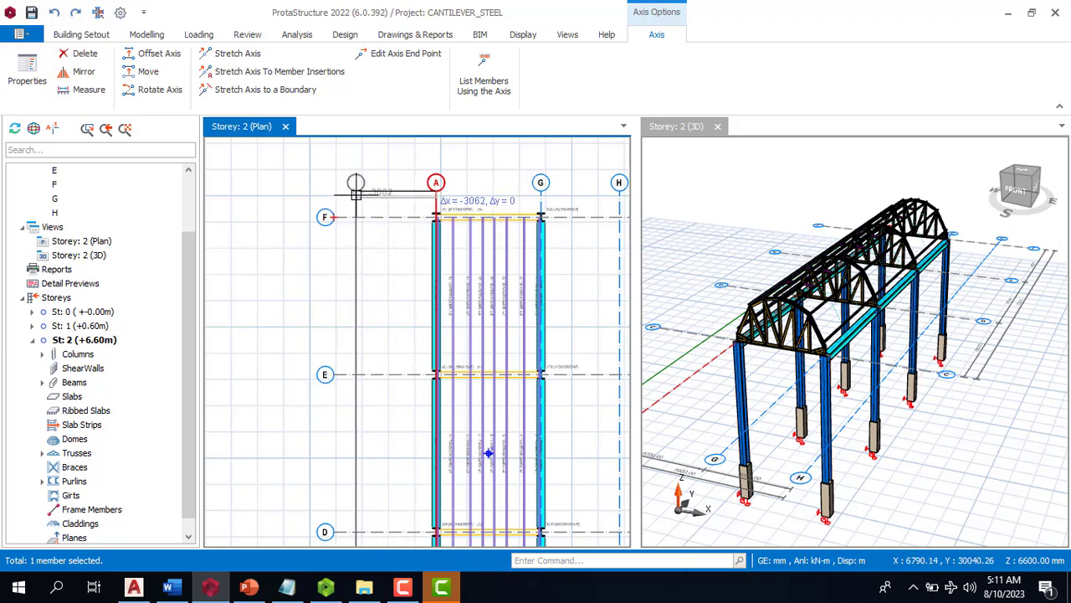
{"action": "key", "text": "Tab"}
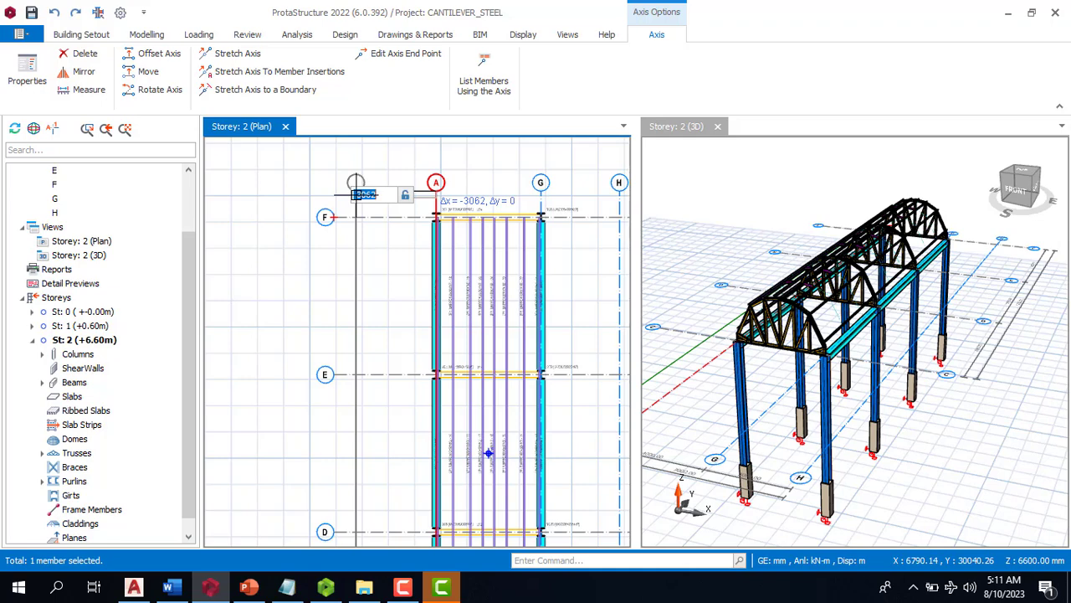
{"action": "type", "text": "-3"}
{"action": "key", "text": "Return"}
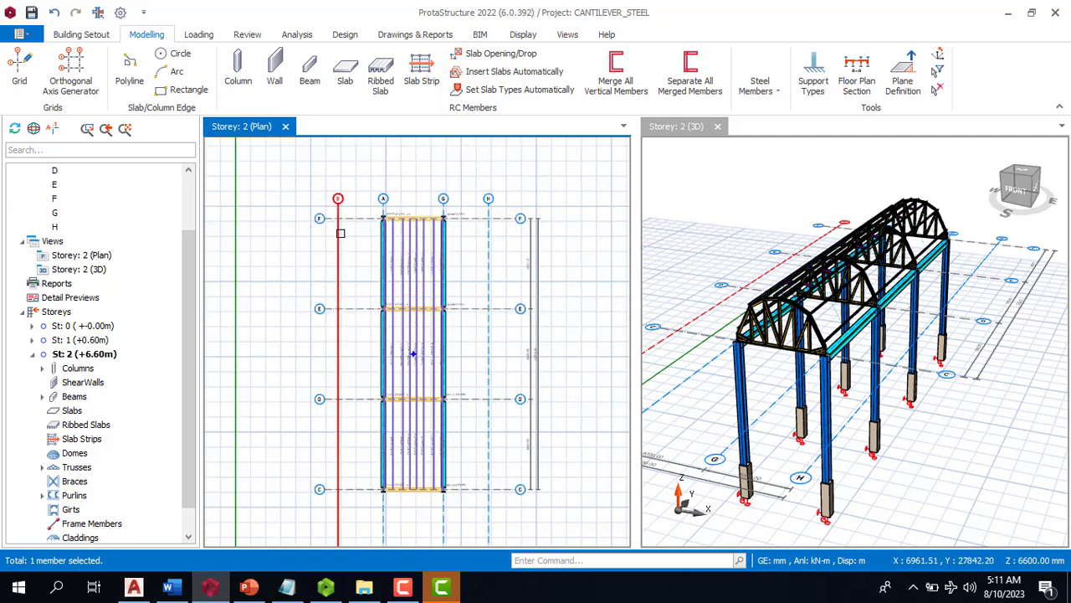
{"action": "scroll", "coordinate": [343, 233], "scroll_direction": "up", "scroll_amount": 2}
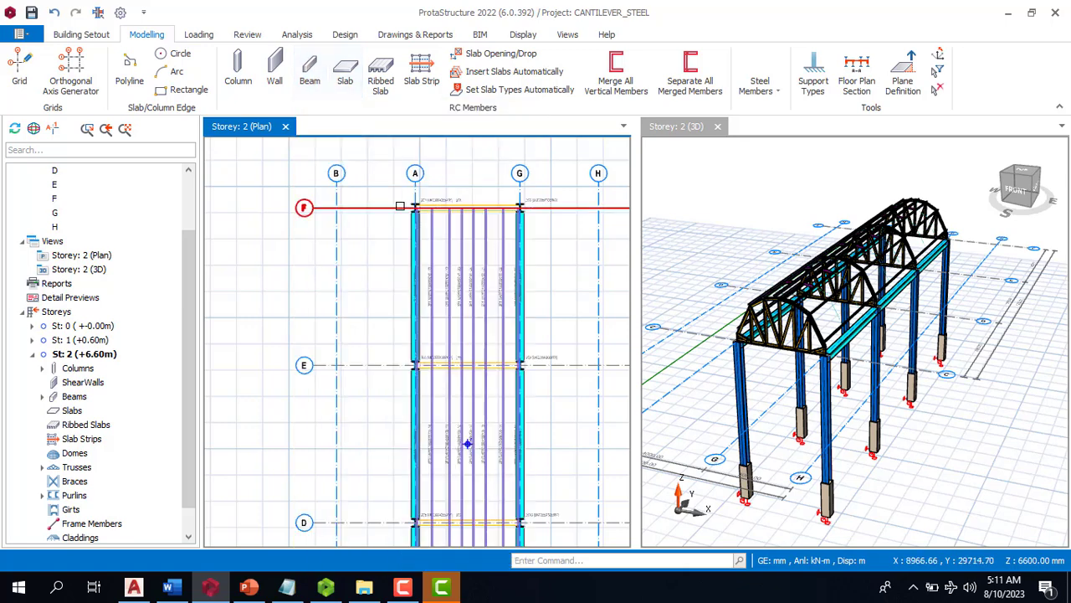
Step: Try a 250 x 500 mm concrete beam on axis C between axes G and H, and delete it
{"action": "scroll", "coordinate": [401, 207], "scroll_direction": "down", "scroll_amount": 3}
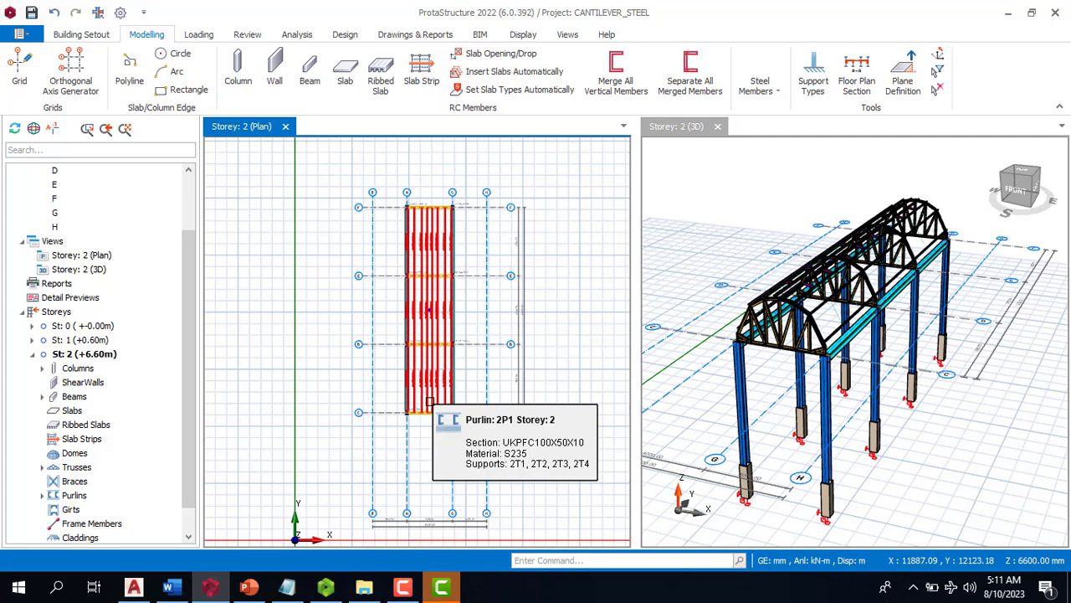
{"action": "left_click", "coordinate": [309, 75]}
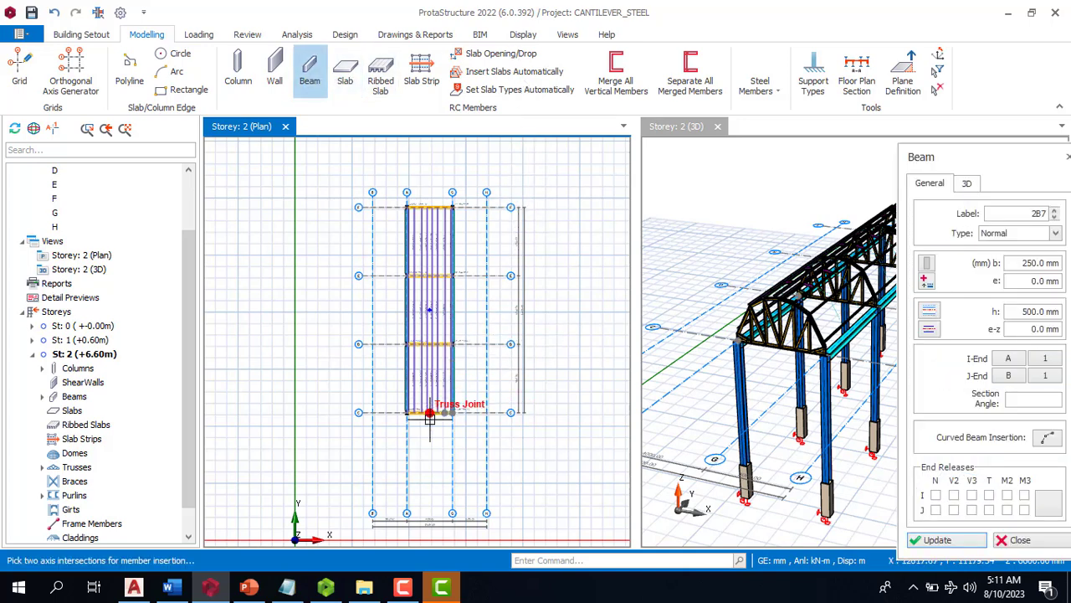
{"action": "scroll", "coordinate": [494, 416], "scroll_direction": "up", "scroll_amount": 3}
{"action": "scroll", "coordinate": [494, 416], "scroll_direction": "up", "scroll_amount": 2}
{"action": "left_click", "coordinate": [413, 390]}
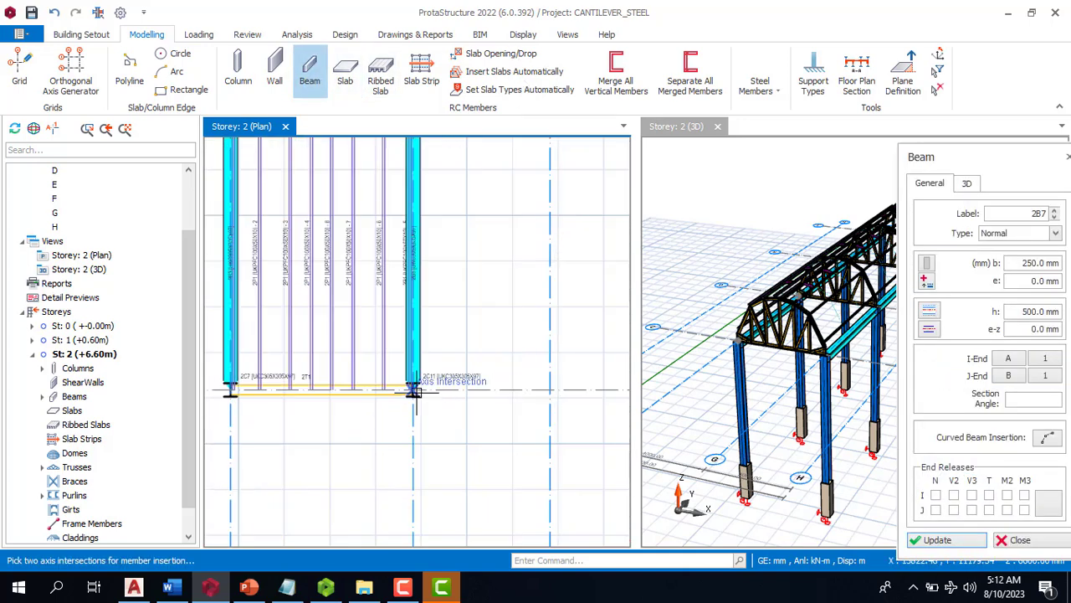
{"action": "scroll", "coordinate": [443, 434], "scroll_direction": "down", "scroll_amount": 3}
{"action": "left_click", "coordinate": [500, 408]}
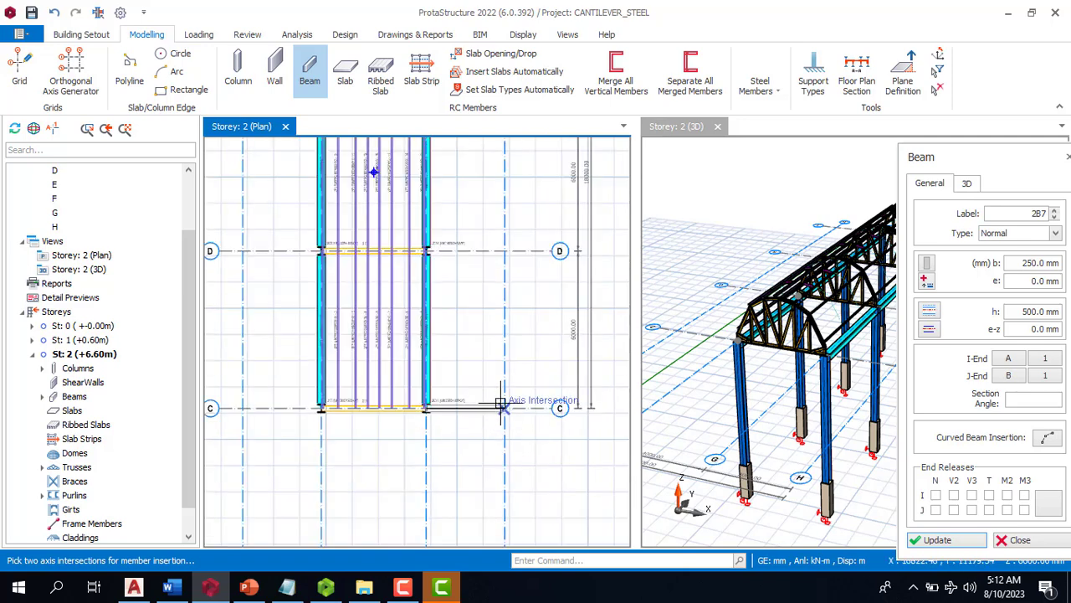
{"action": "scroll", "coordinate": [421, 358], "scroll_direction": "down", "scroll_amount": 4}
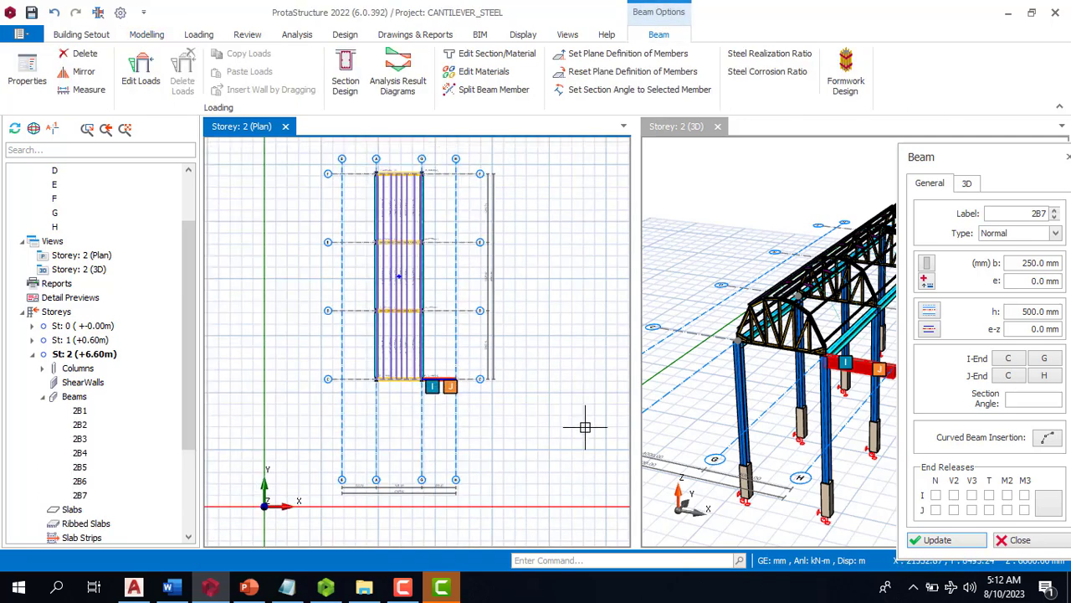
{"action": "scroll", "coordinate": [448, 385], "scroll_direction": "up", "scroll_amount": 2}
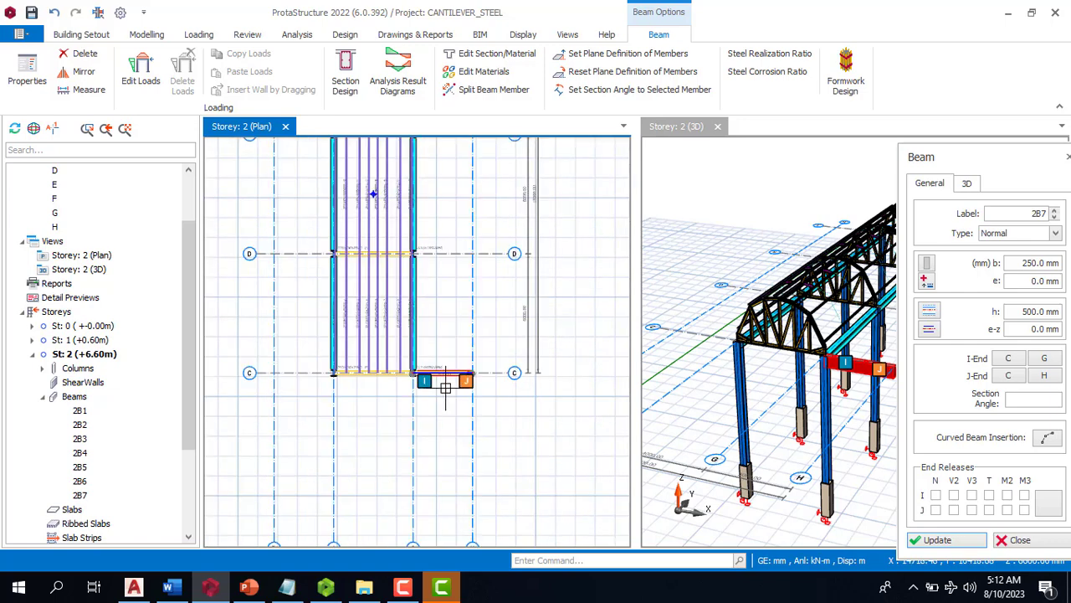
{"action": "key", "text": "Delete"}
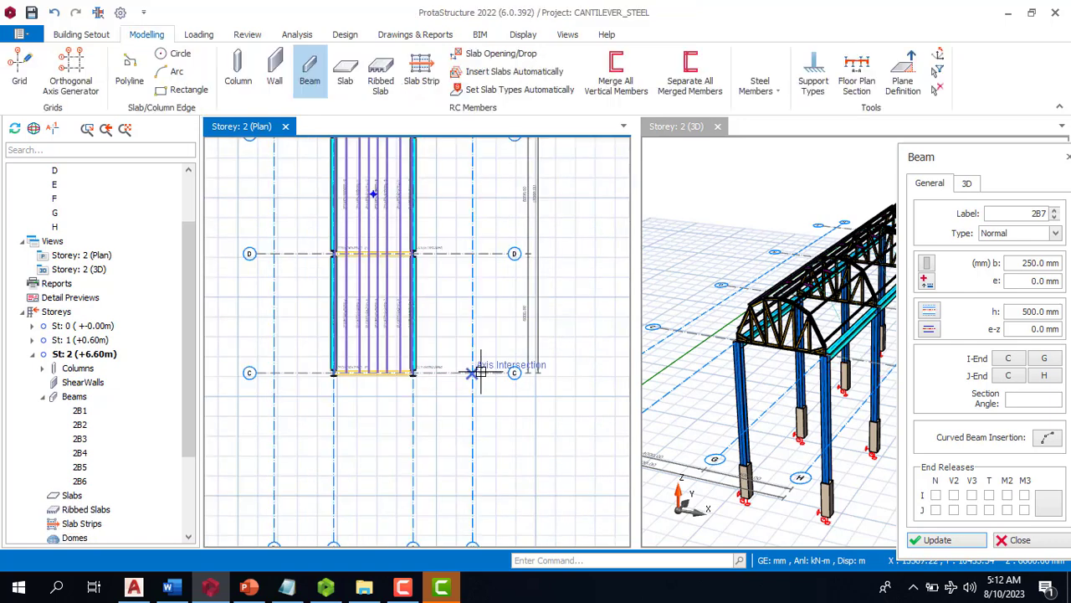
Step: Insert a UKC305X305X97 steel beam on axis C from axis G to axis H and end the beam insertion
{"action": "left_click", "coordinate": [759, 84]}
{"action": "left_click", "coordinate": [788, 138]}
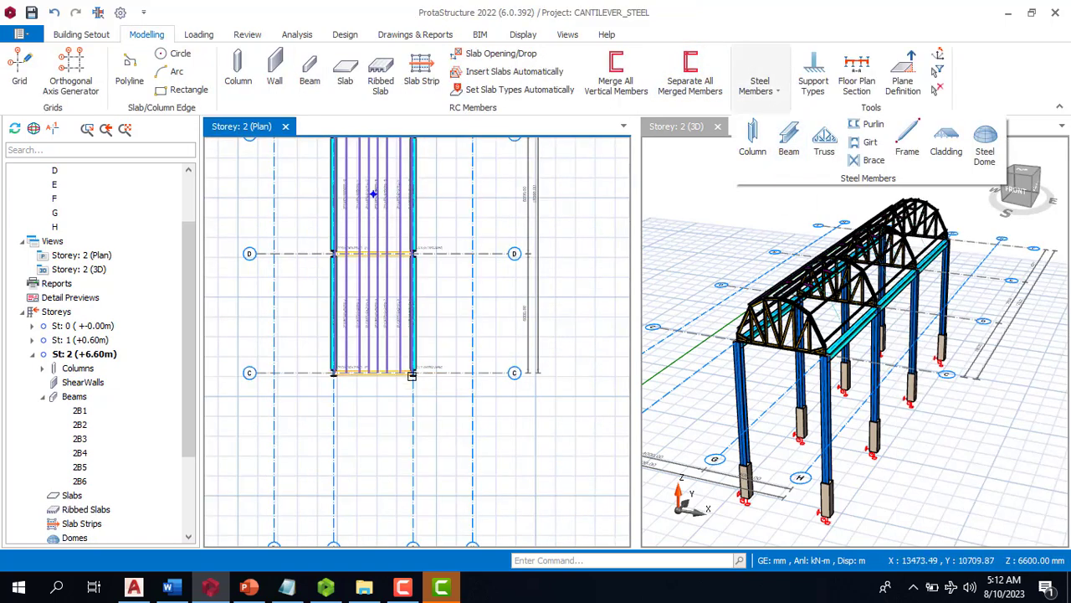
{"action": "left_click", "coordinate": [789, 141]}
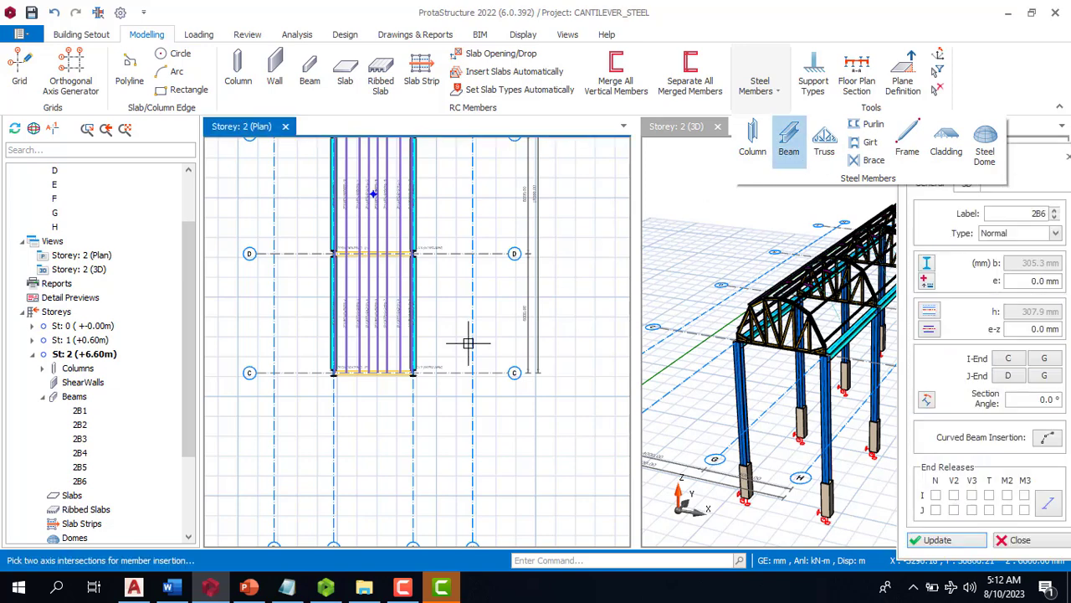
{"action": "left_click", "coordinate": [414, 373]}
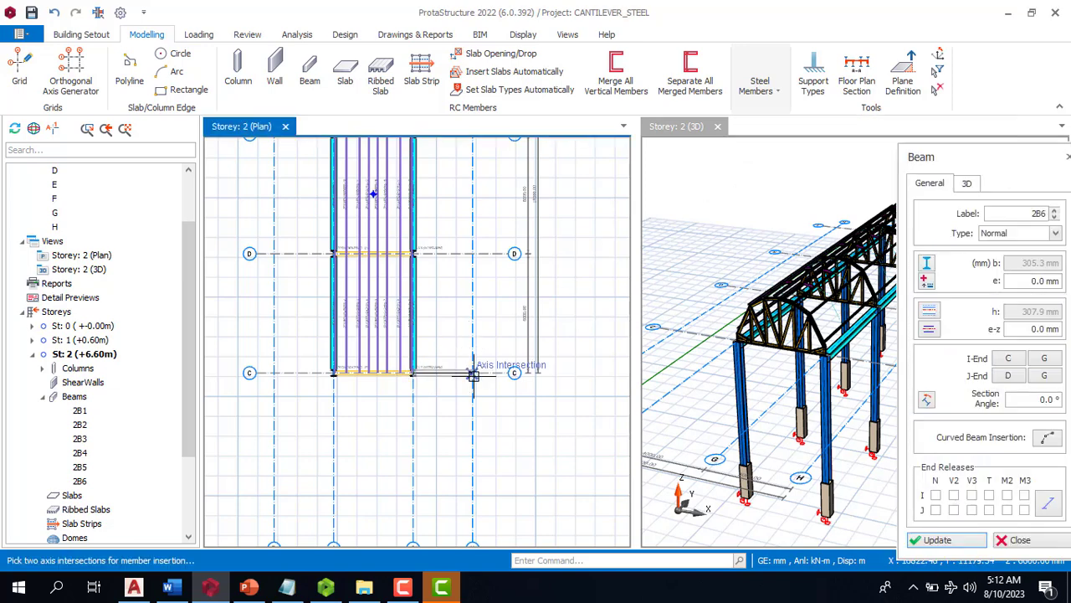
{"action": "left_click", "coordinate": [471, 373]}
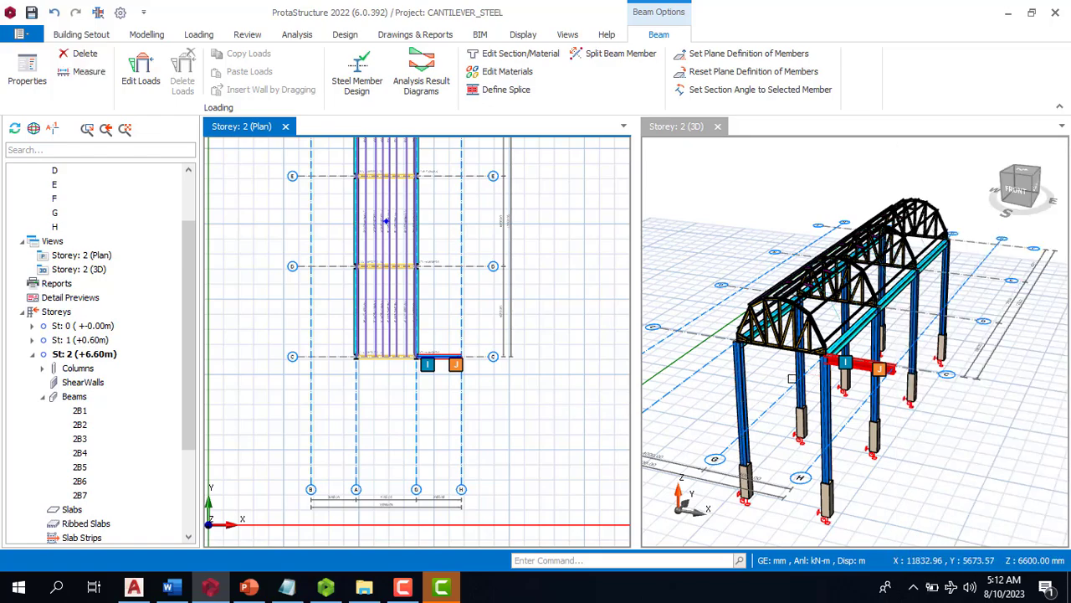
{"action": "scroll", "coordinate": [1043, 381], "scroll_direction": "up", "scroll_amount": 3}
{"action": "key", "text": "Escape"}
Step: Examine the new cantilever beam and its connection to the column on axis G in 3D
{"action": "middle_click_drag", "start_coordinate": [986, 339], "coordinate": [927, 410]}
{"action": "scroll", "coordinate": [946, 322], "scroll_direction": "down", "scroll_amount": 5}
{"action": "middle_click_drag", "start_coordinate": [949, 360], "coordinate": [1001, 335]}
{"action": "scroll", "coordinate": [1003, 224], "scroll_direction": "up", "scroll_amount": 7}
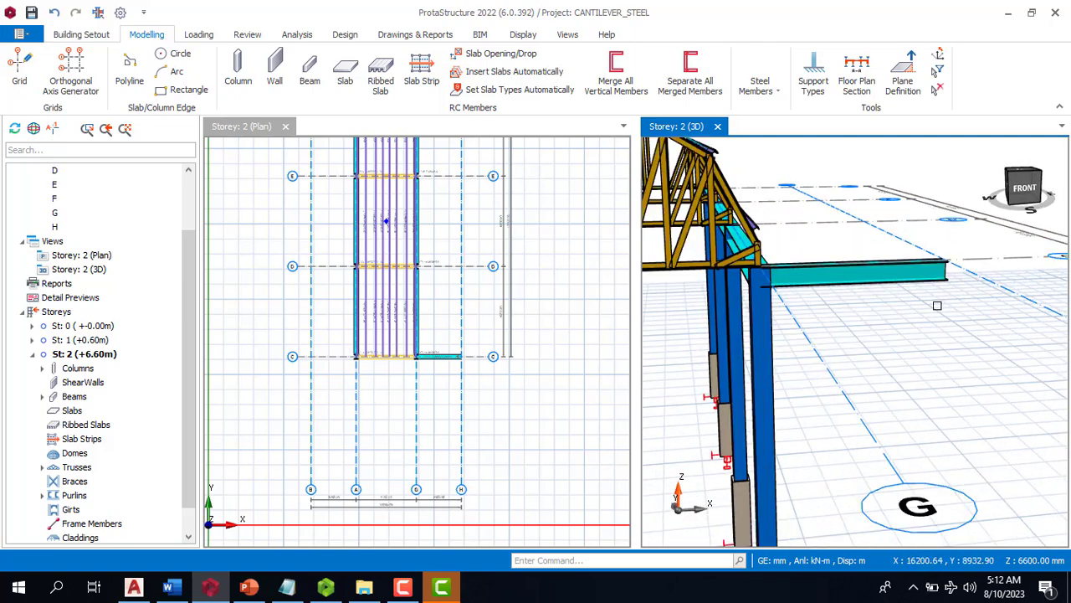
{"action": "scroll", "coordinate": [842, 308], "scroll_direction": "down", "scroll_amount": 6}
{"action": "scroll", "coordinate": [872, 305], "scroll_direction": "up", "scroll_amount": 4}
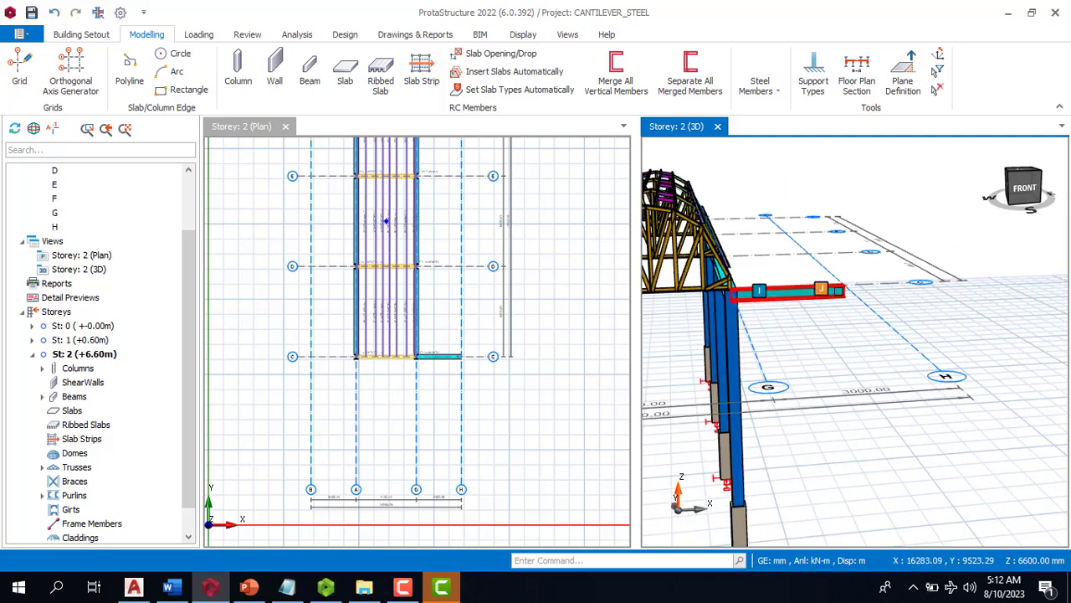
{"action": "scroll", "coordinate": [857, 283], "scroll_direction": "up", "scroll_amount": 1}
{"action": "scroll", "coordinate": [836, 294], "scroll_direction": "up", "scroll_amount": 1}
Step: Try to raise the J end of the cantilever beam on axis C with a delZ-J of 1500 mm
{"action": "mouse_move", "coordinate": [834, 291]}
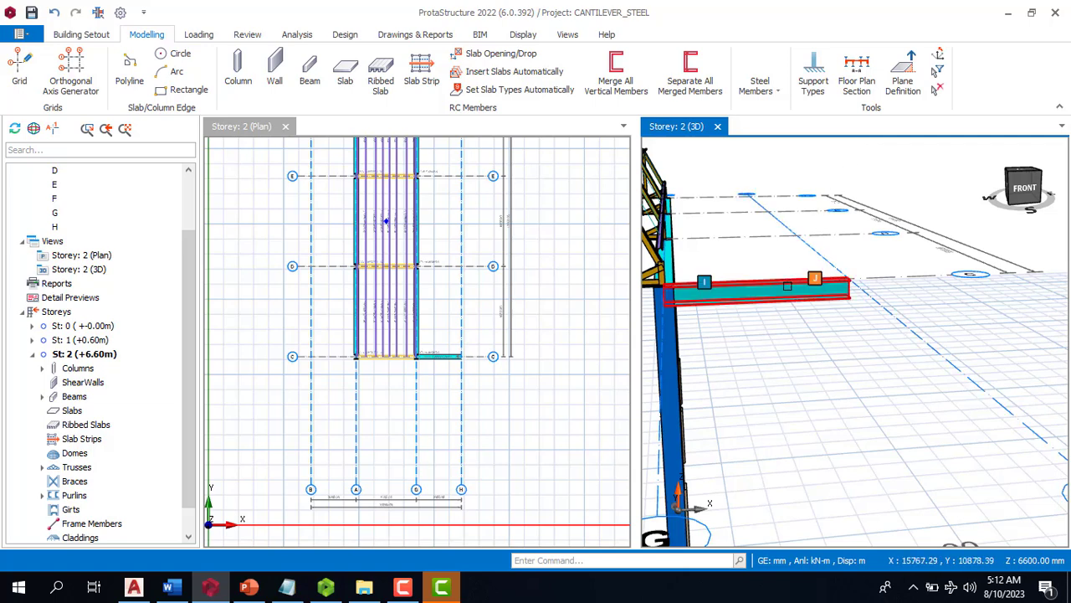
{"action": "left_click", "coordinate": [787, 286]}
{"action": "right_click", "coordinate": [788, 285]}
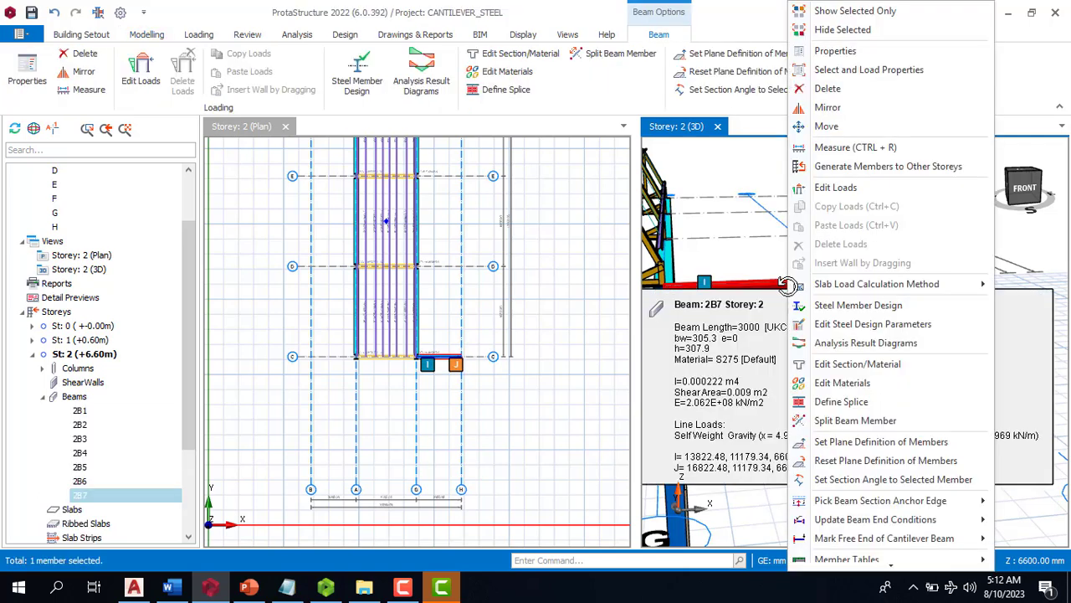
{"action": "left_click", "coordinate": [837, 51]}
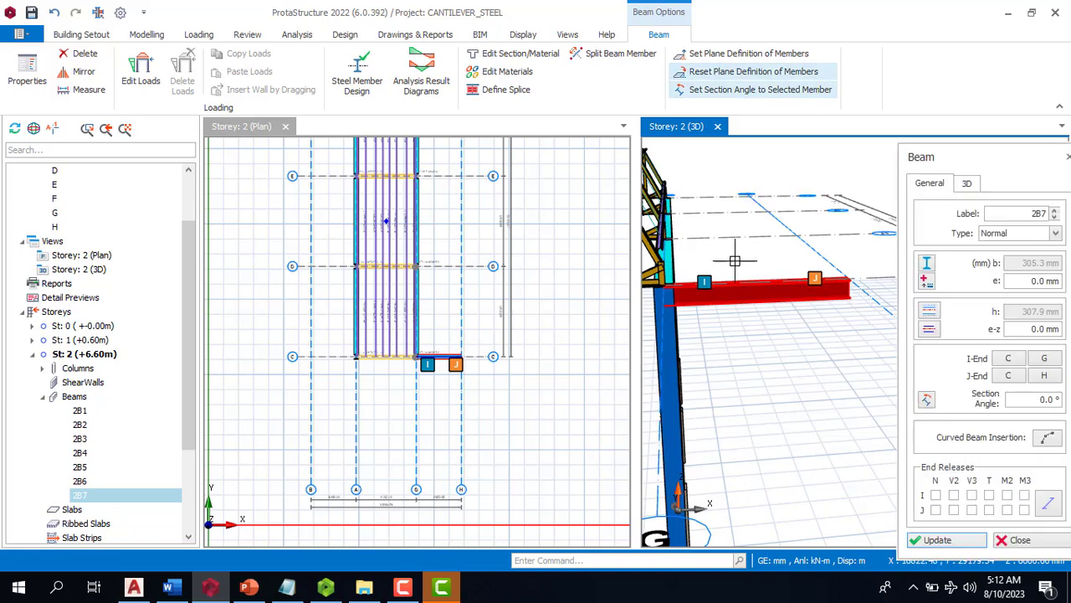
{"action": "left_click", "coordinate": [966, 184]}
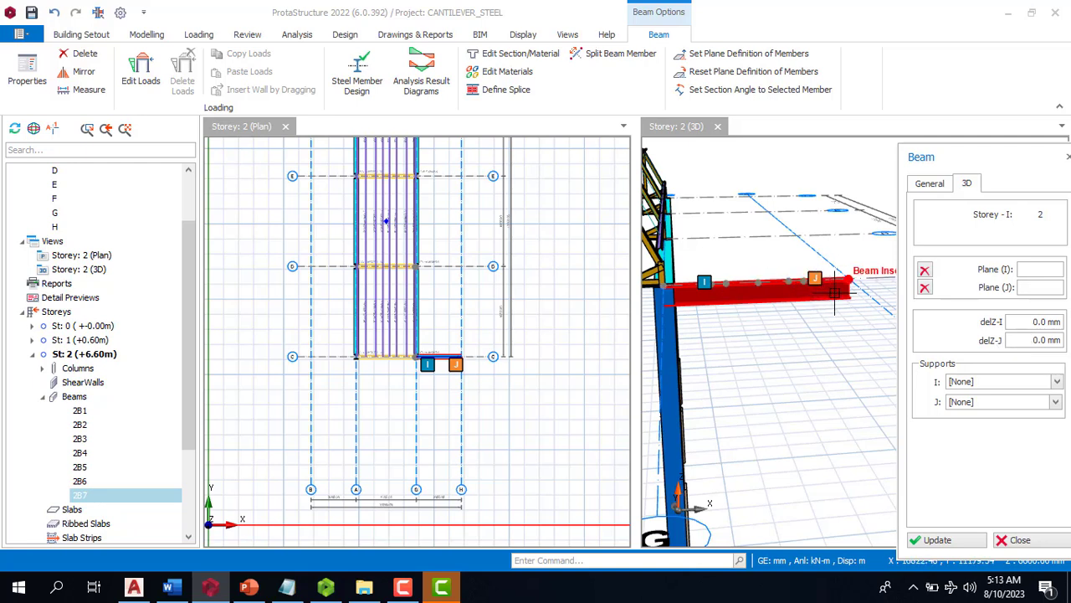
{"action": "left_click", "coordinate": [1035, 341]}
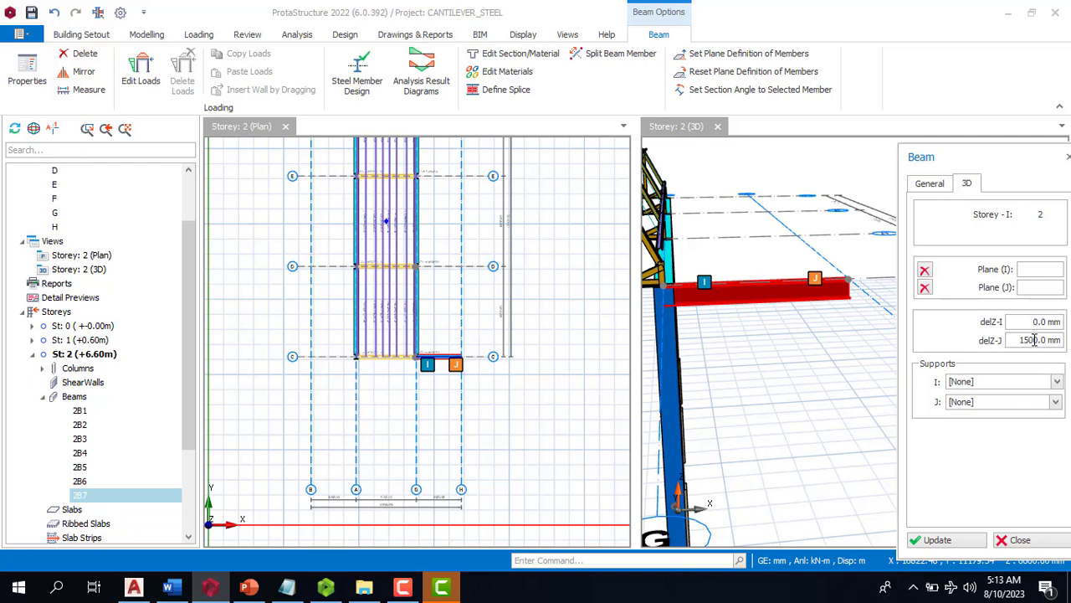
{"action": "left_click", "coordinate": [930, 189]}
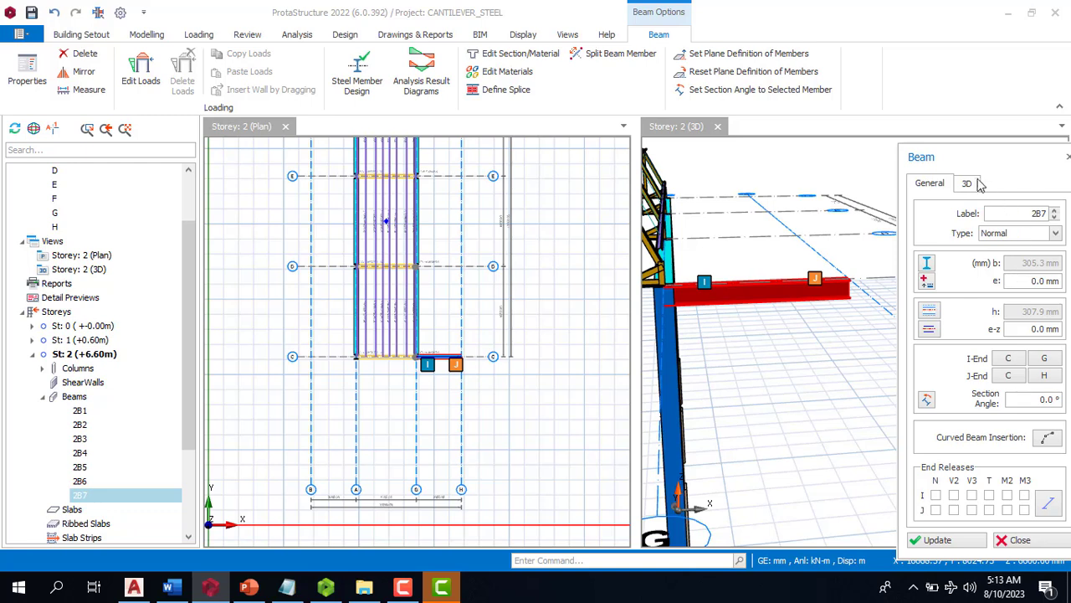
{"action": "left_click", "coordinate": [970, 184]}
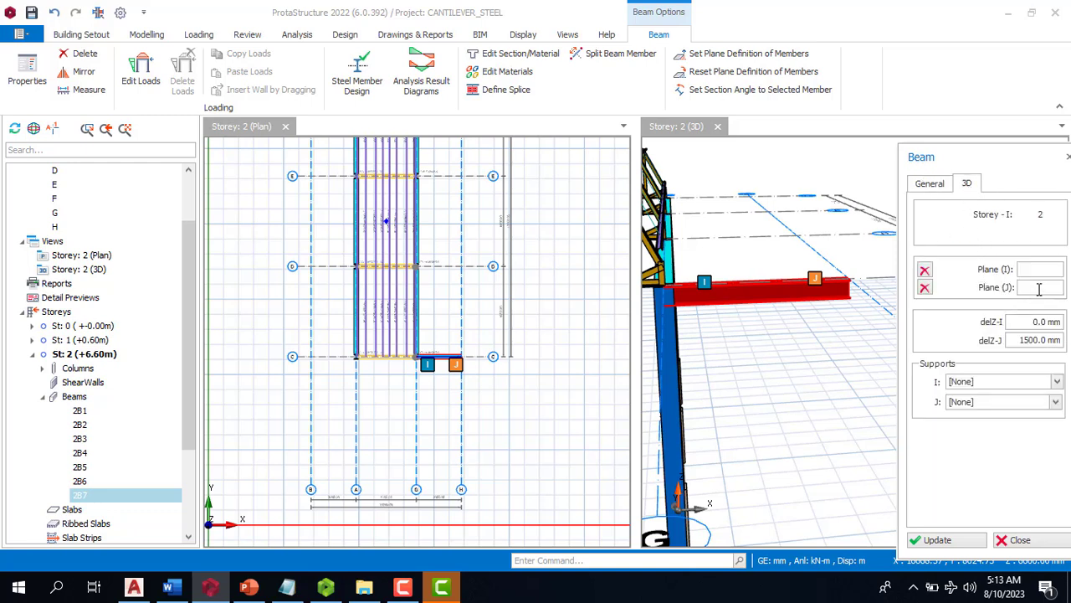
{"action": "left_click", "coordinate": [864, 332]}
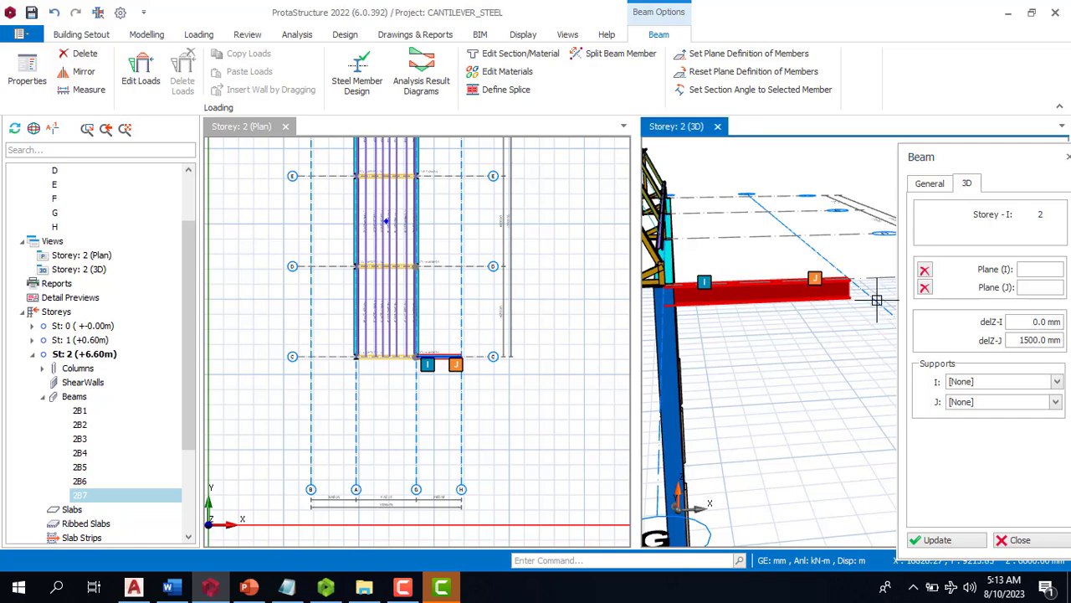
{"action": "key", "text": "Escape"}
Step: Reopen the cantilever beam's 3D properties and start choosing a plane definition for its J end
{"action": "scroll", "coordinate": [820, 308], "scroll_direction": "up", "scroll_amount": 1}
{"action": "left_click", "coordinate": [830, 297]}
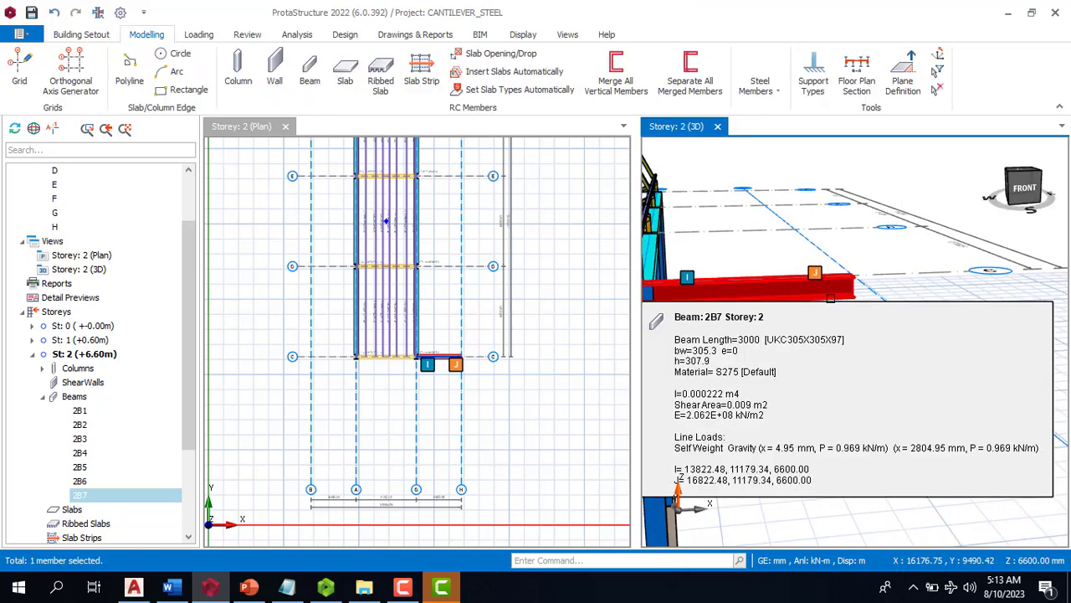
{"action": "double_click", "coordinate": [831, 298]}
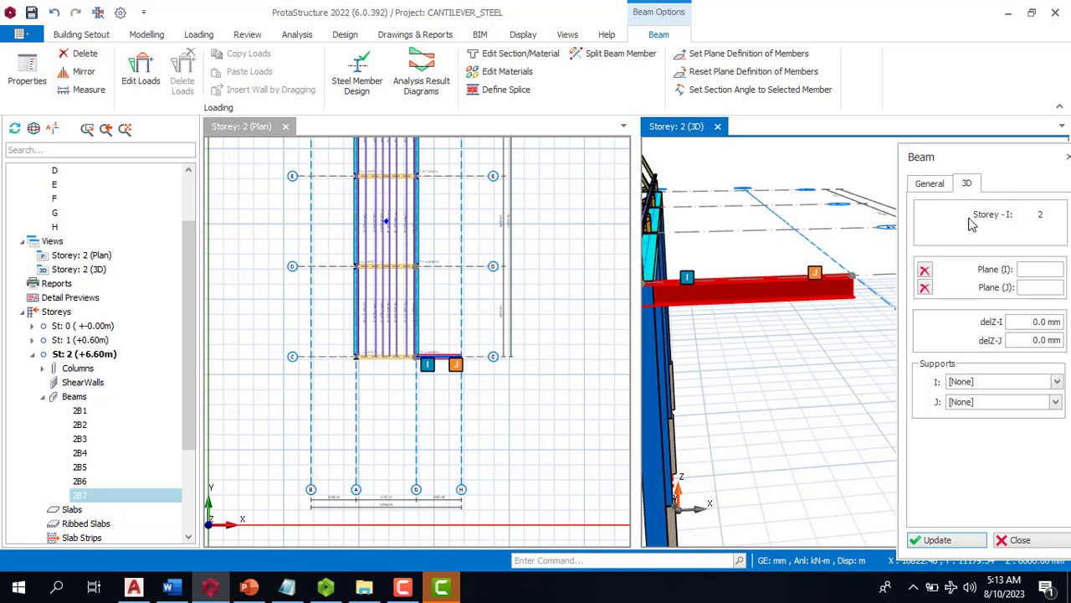
{"action": "left_click", "coordinate": [1031, 288]}
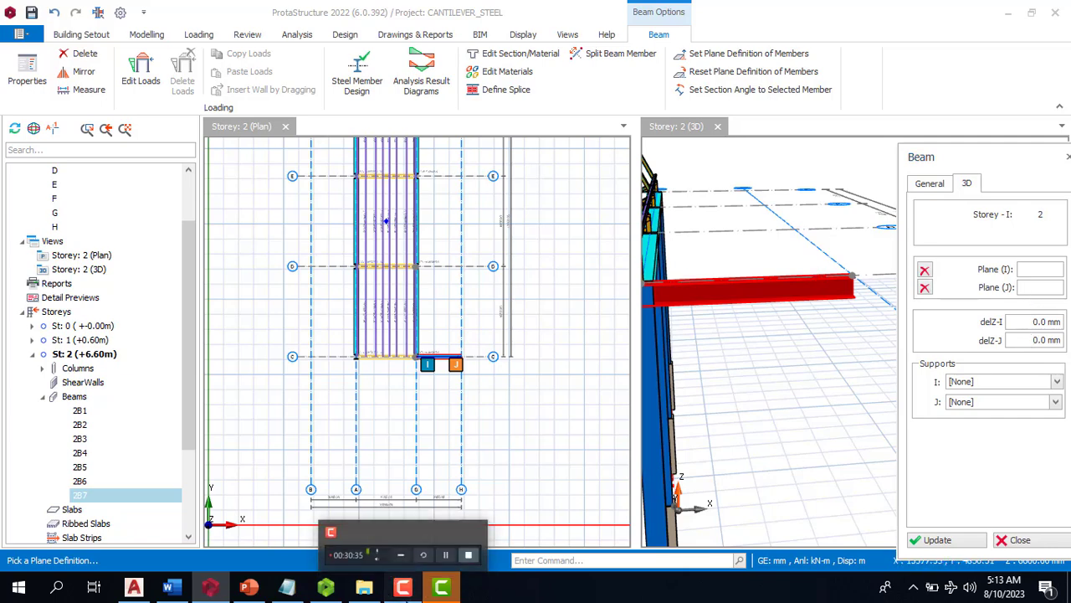
{"action": "left_click", "coordinate": [405, 588]}
{"action": "left_click", "coordinate": [394, 89]}
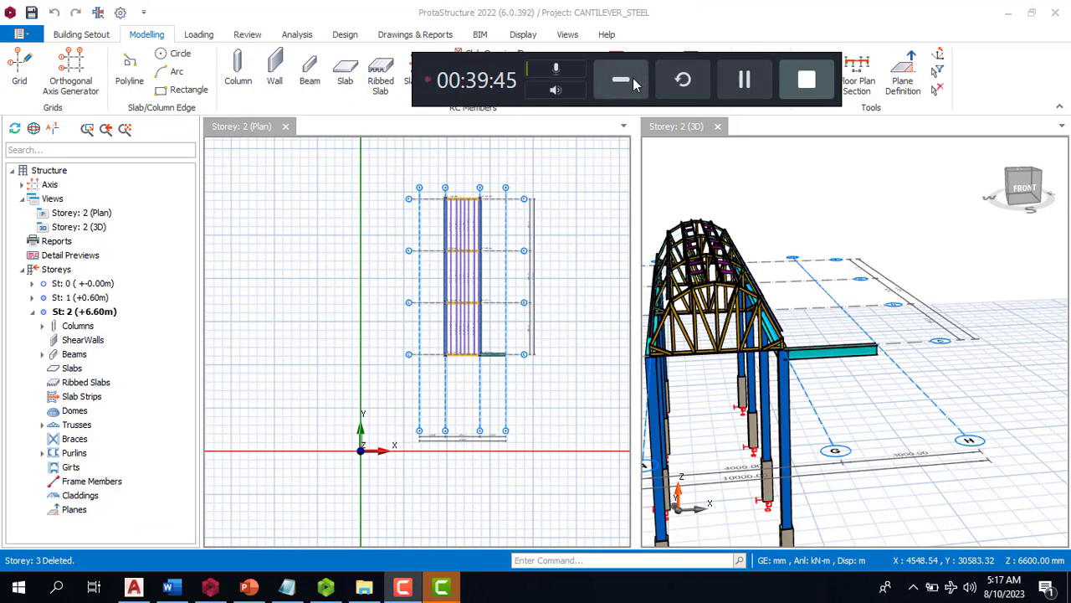
{"action": "left_click", "coordinate": [621, 80]}
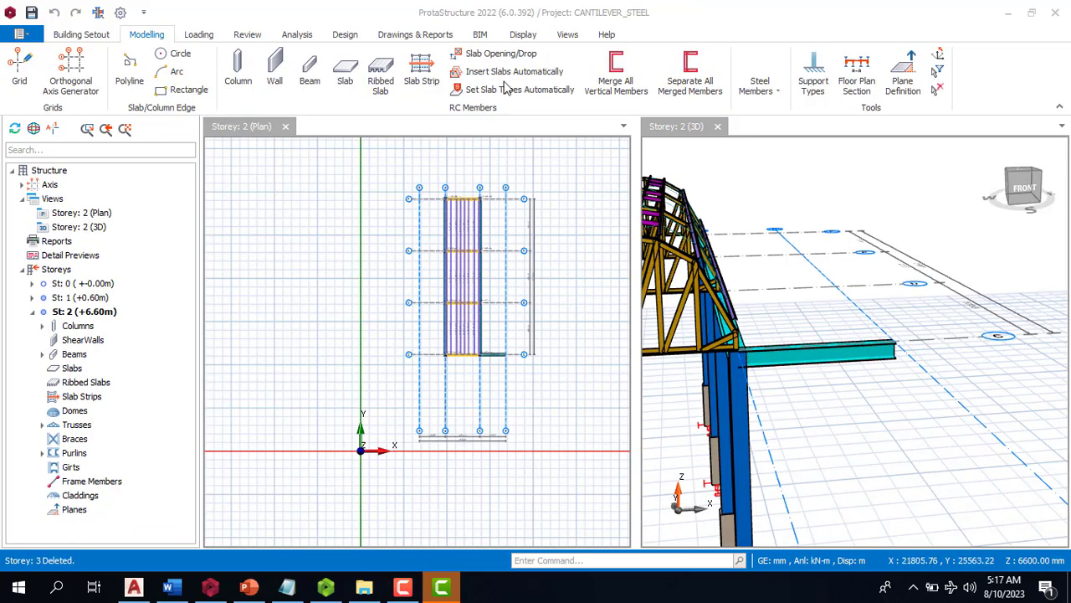
{"action": "left_click", "coordinate": [839, 356]}
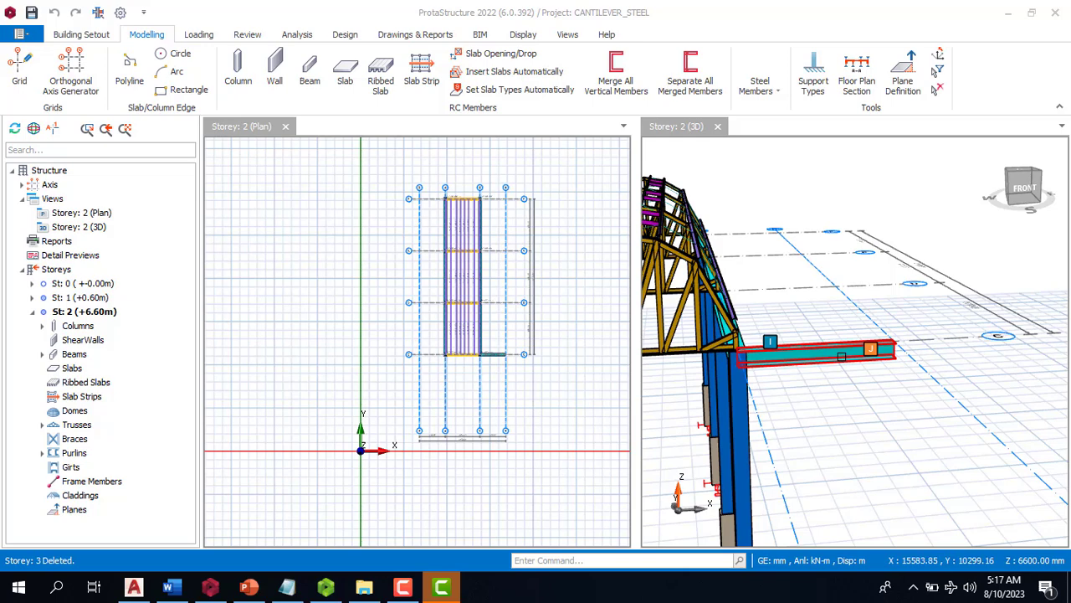
Step: Insert storey 3 above the top storey with a storey height of 1500 mm
{"action": "left_click", "coordinate": [53, 269]}
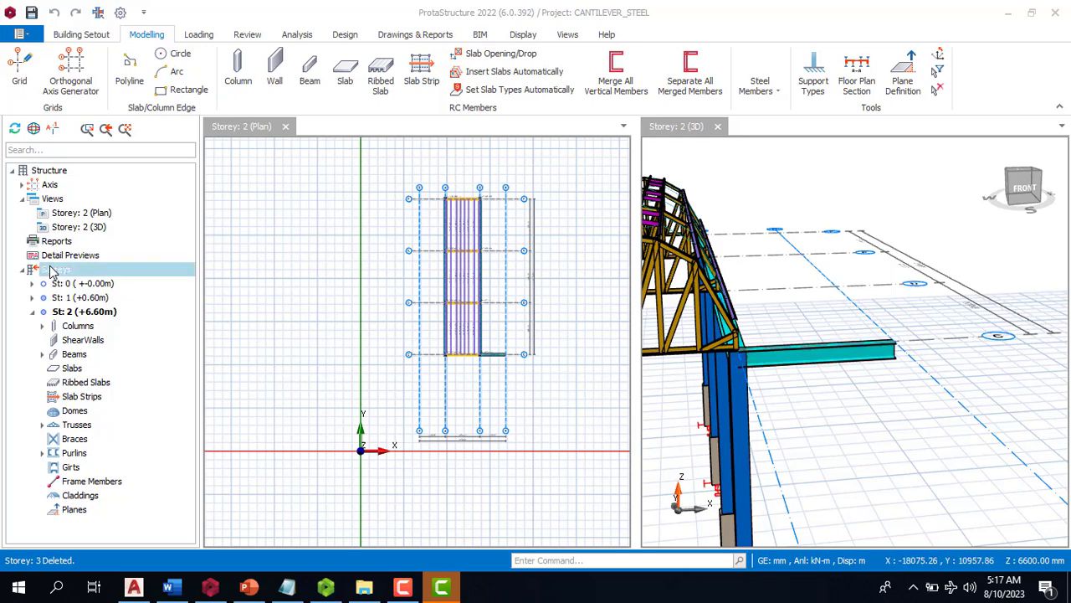
{"action": "right_click", "coordinate": [52, 272]}
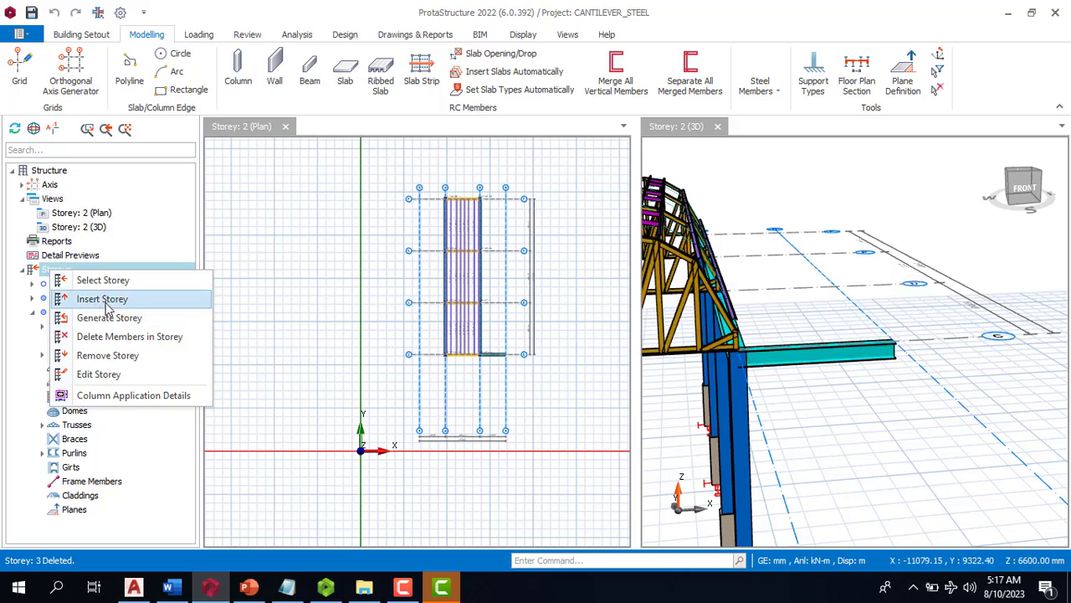
{"action": "left_click", "coordinate": [102, 299]}
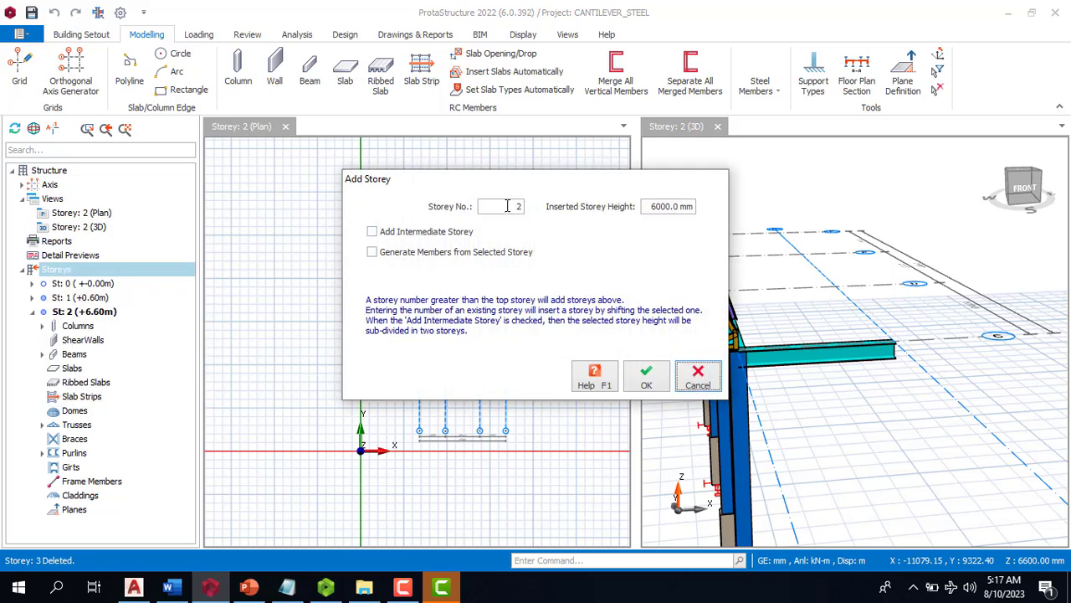
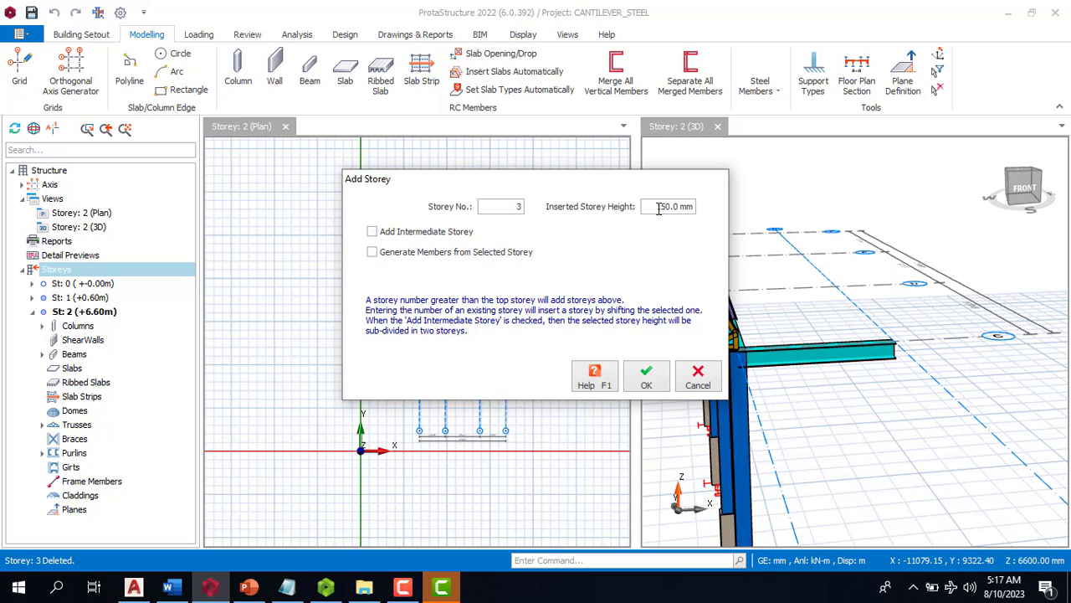
{"action": "left_click", "coordinate": [650, 379]}
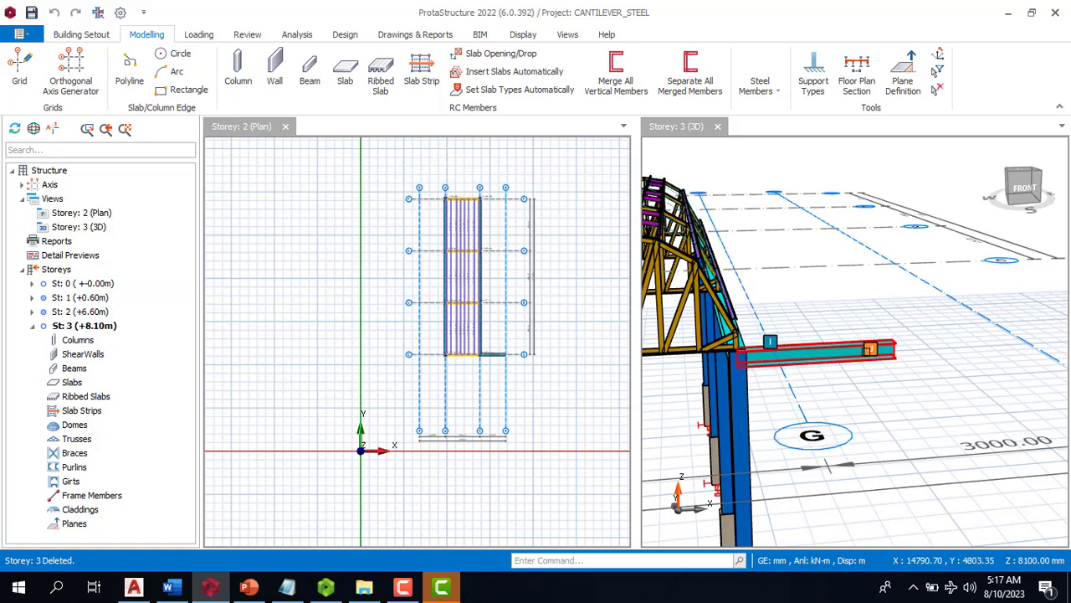
Step: Raise the J end of the cantilever beam on axis C by setting its delZ-J to 1500 mm
{"action": "left_click", "coordinate": [870, 350]}
{"action": "right_click", "coordinate": [871, 350]}
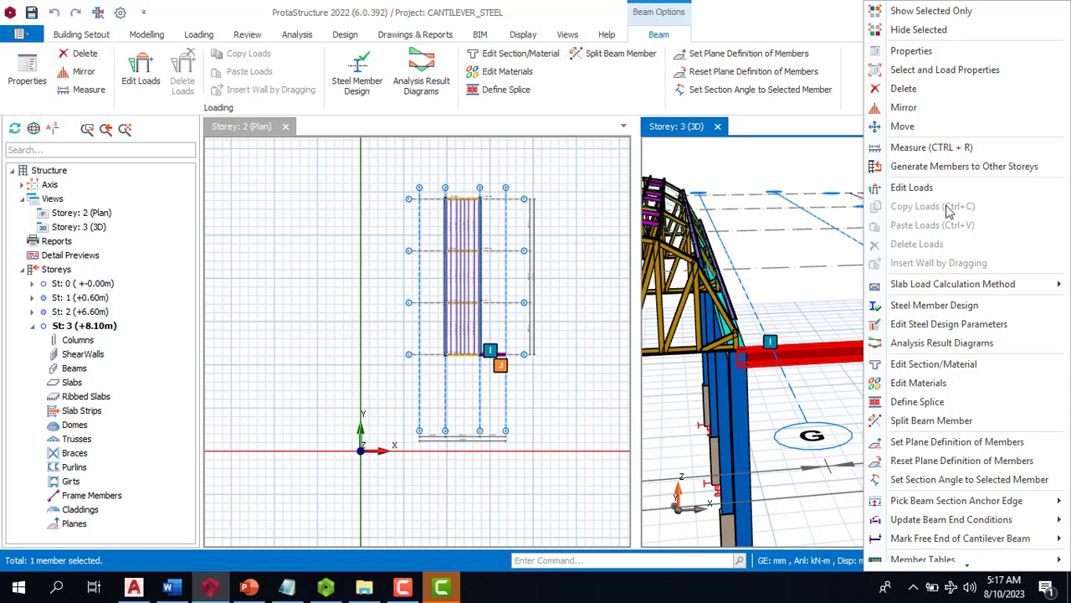
{"action": "left_click", "coordinate": [949, 51]}
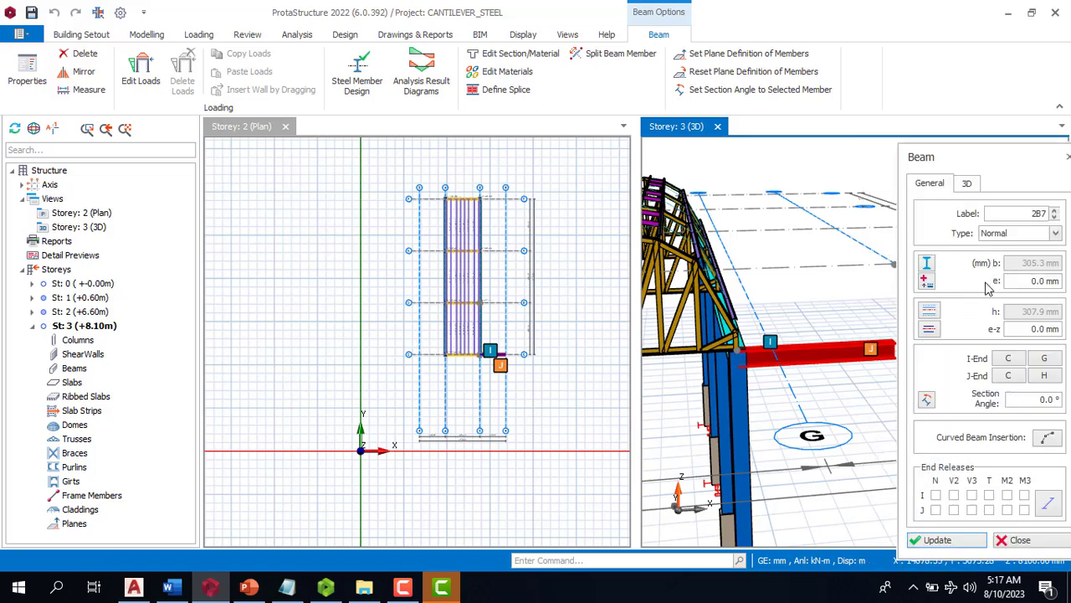
{"action": "left_click", "coordinate": [967, 184]}
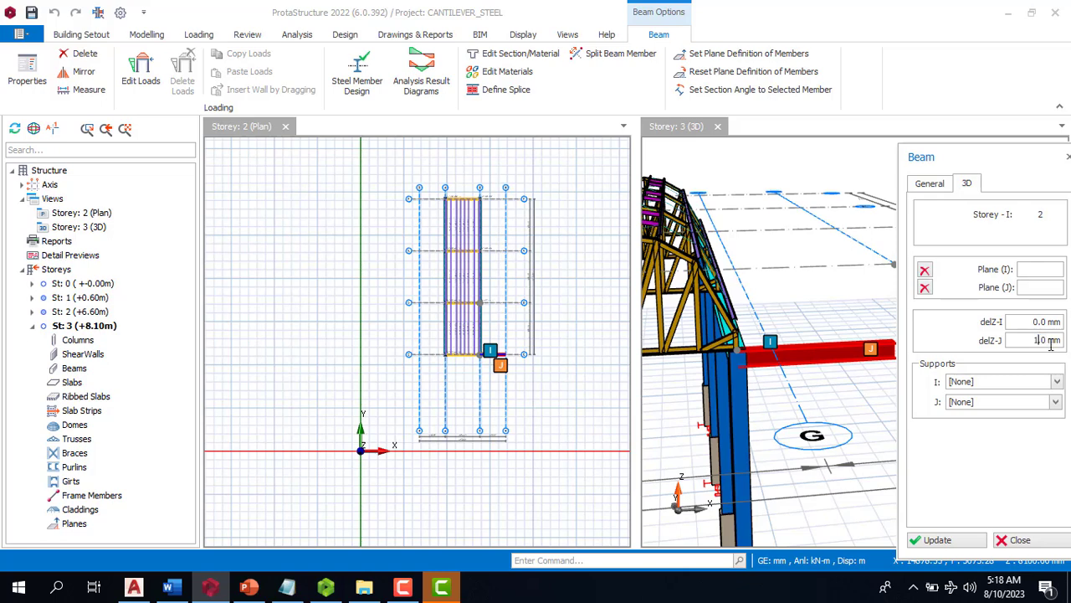
{"action": "left_click", "coordinate": [949, 539]}
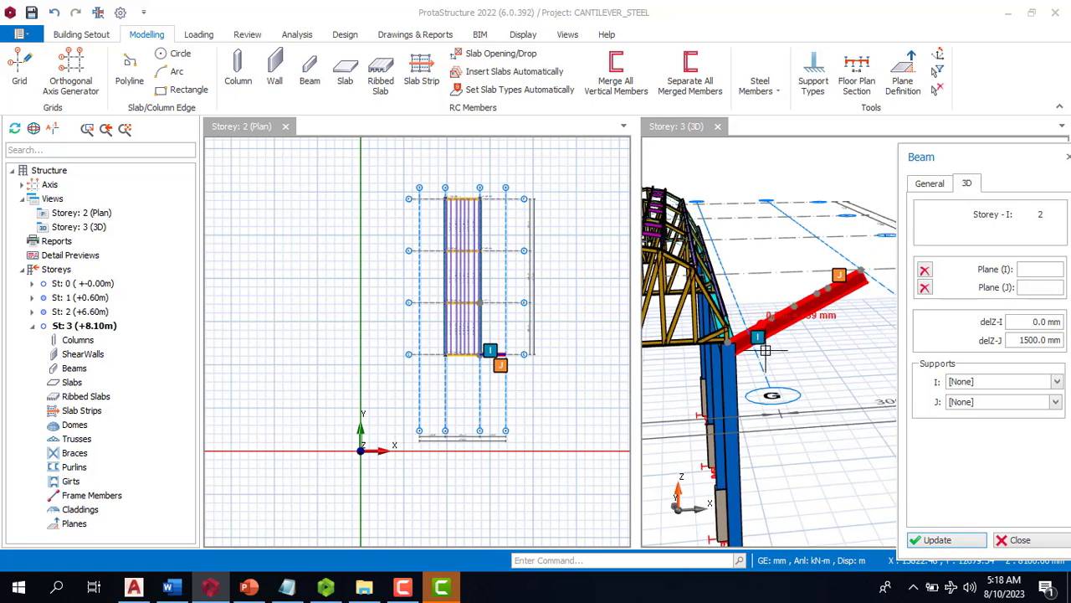
{"action": "key", "text": "Escape"}
{"action": "scroll", "coordinate": [927, 297], "scroll_direction": "down", "scroll_amount": 2}
{"action": "key", "text": "Escape"}
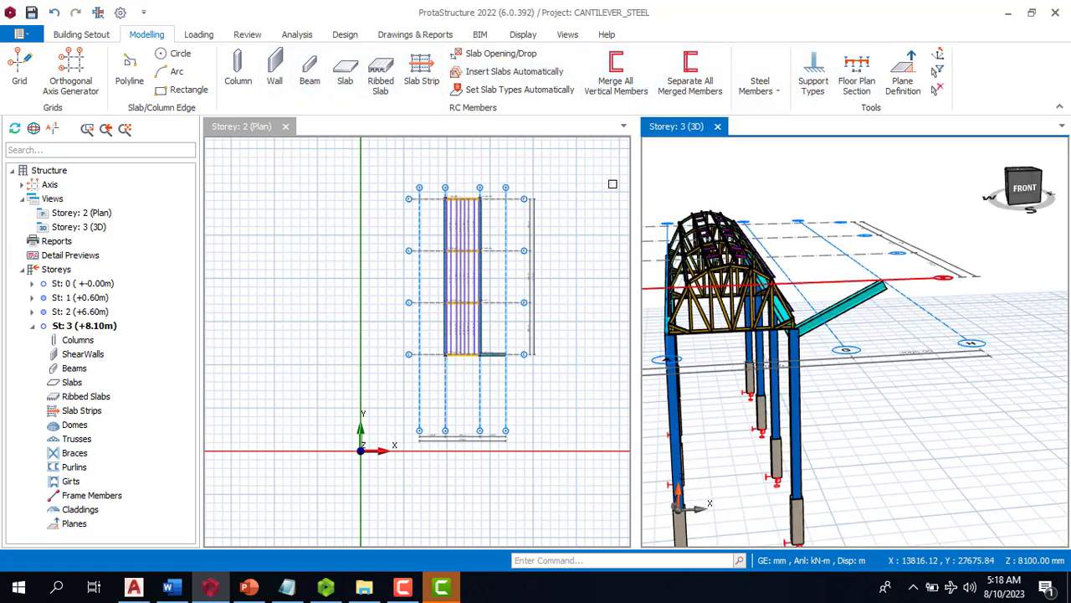
{"action": "left_click", "coordinate": [760, 85]}
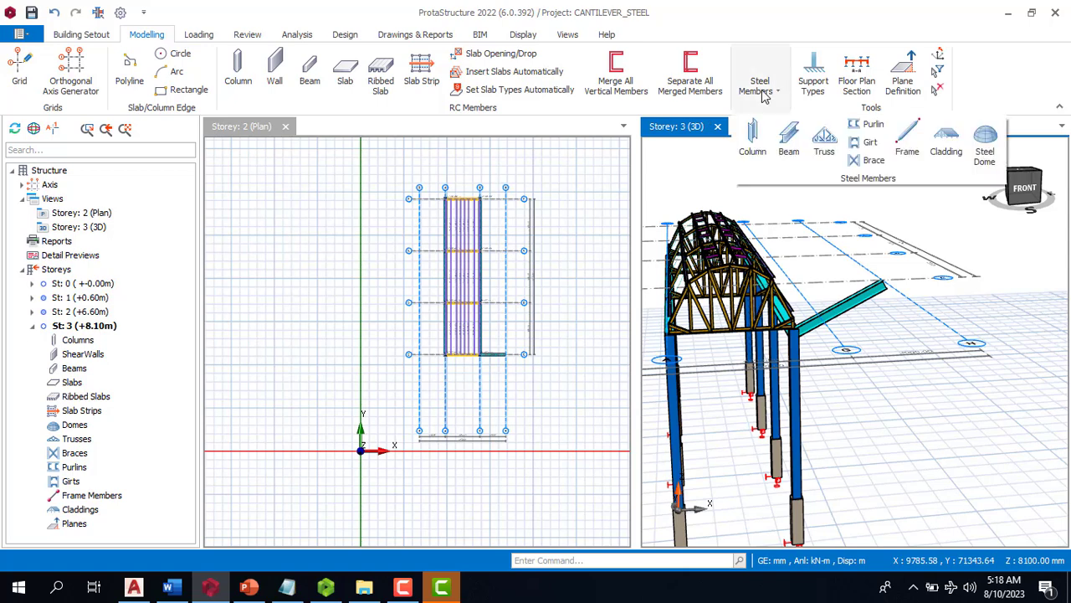
{"action": "left_click", "coordinate": [790, 149]}
{"action": "scroll", "coordinate": [500, 308], "scroll_direction": "up", "scroll_amount": 5}
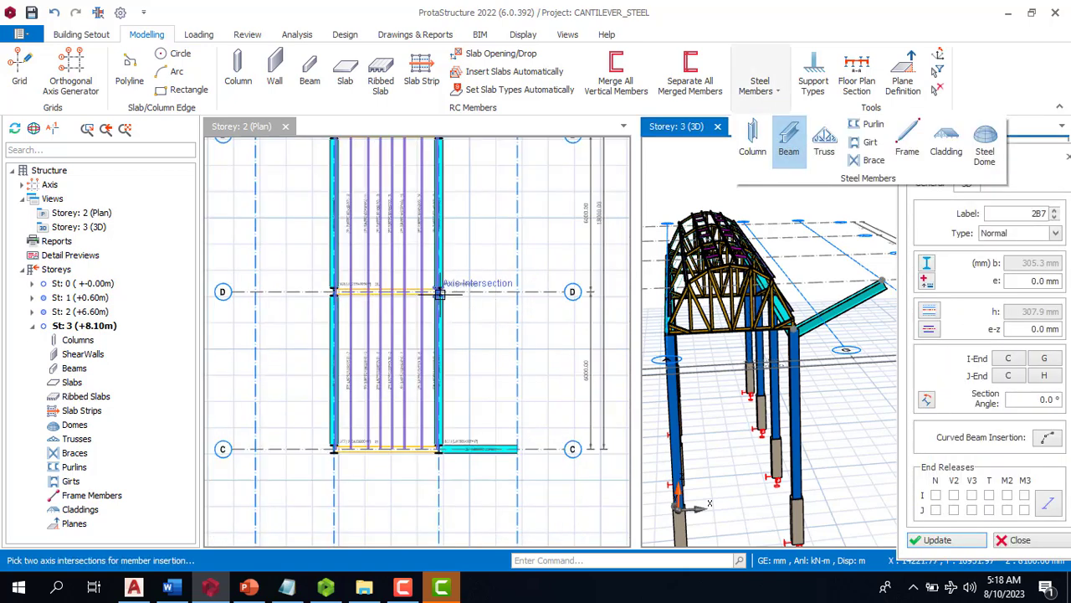
{"action": "key", "text": "Escape"}
{"action": "left_click", "coordinate": [384, 212]}
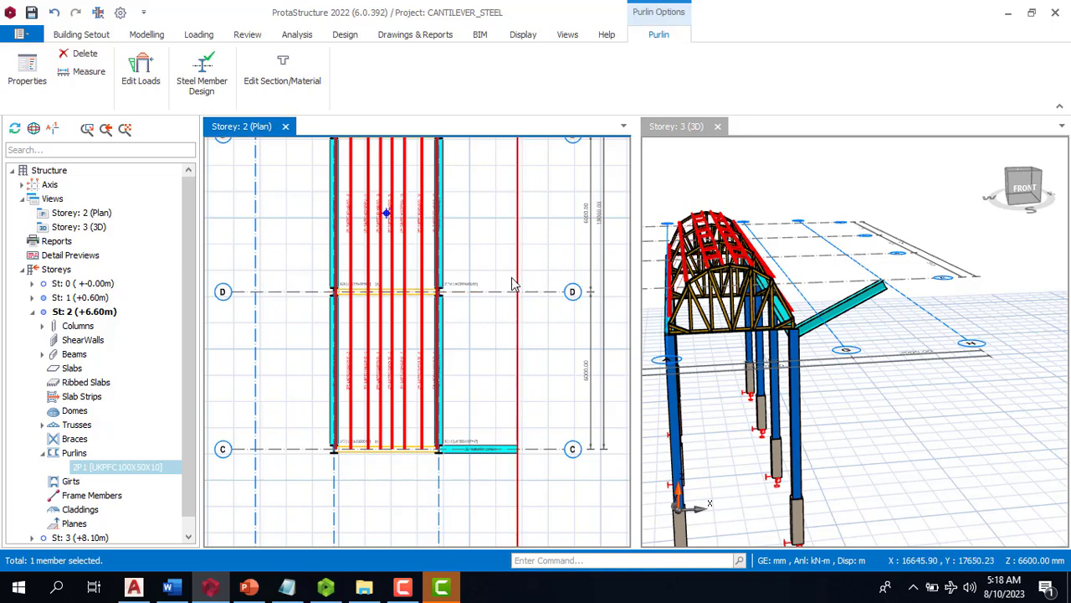
{"action": "key", "text": "Escape"}
Step: Insert a steel cantilever beam on axis D from axis G to axis H
{"action": "left_click", "coordinate": [760, 86]}
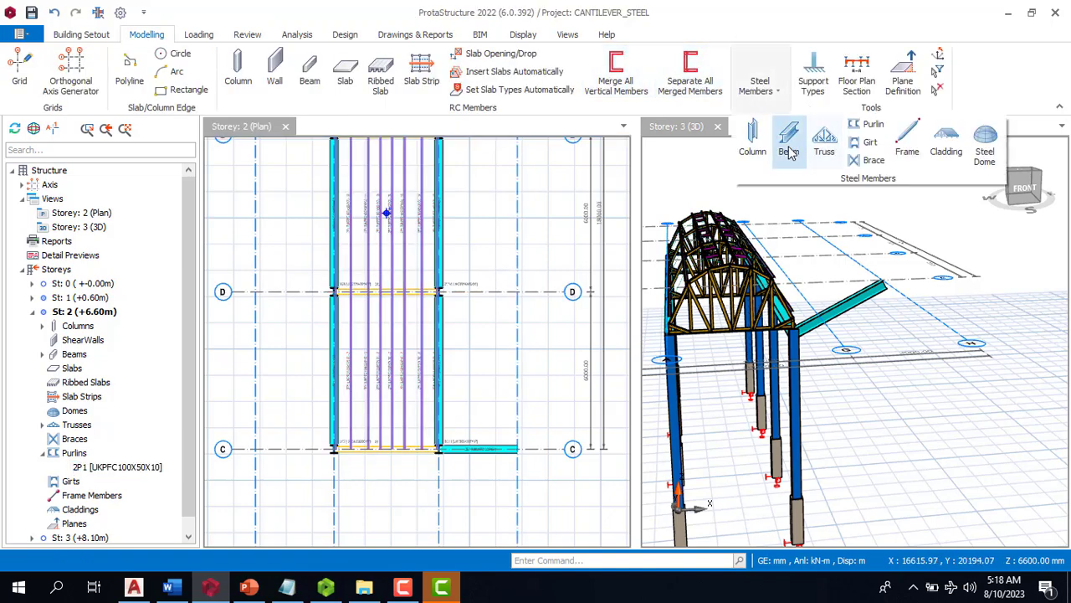
{"action": "left_click", "coordinate": [789, 149]}
{"action": "left_click", "coordinate": [440, 291]}
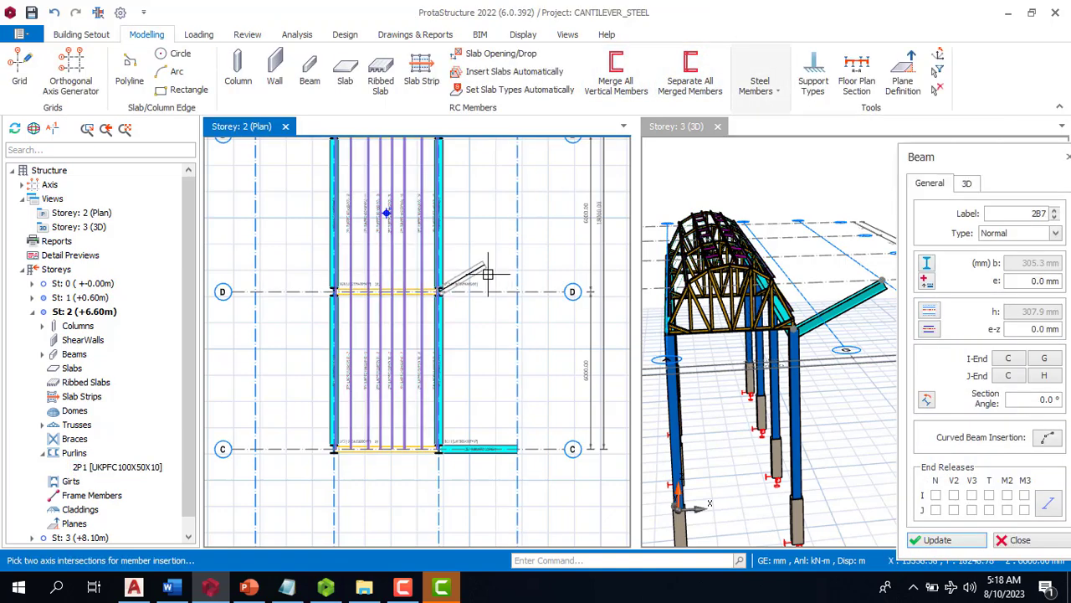
{"action": "left_click", "coordinate": [518, 291]}
{"action": "scroll", "coordinate": [540, 264], "scroll_direction": "down", "scroll_amount": 3}
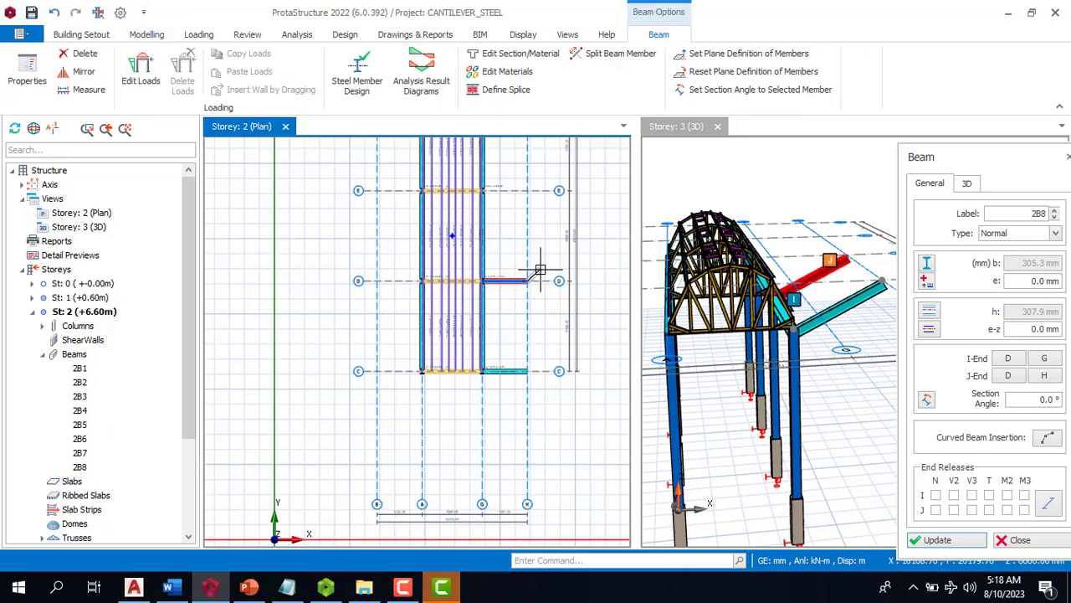
{"action": "scroll", "coordinate": [516, 172], "scroll_direction": "up", "scroll_amount": 3}
{"action": "key", "text": "Escape"}
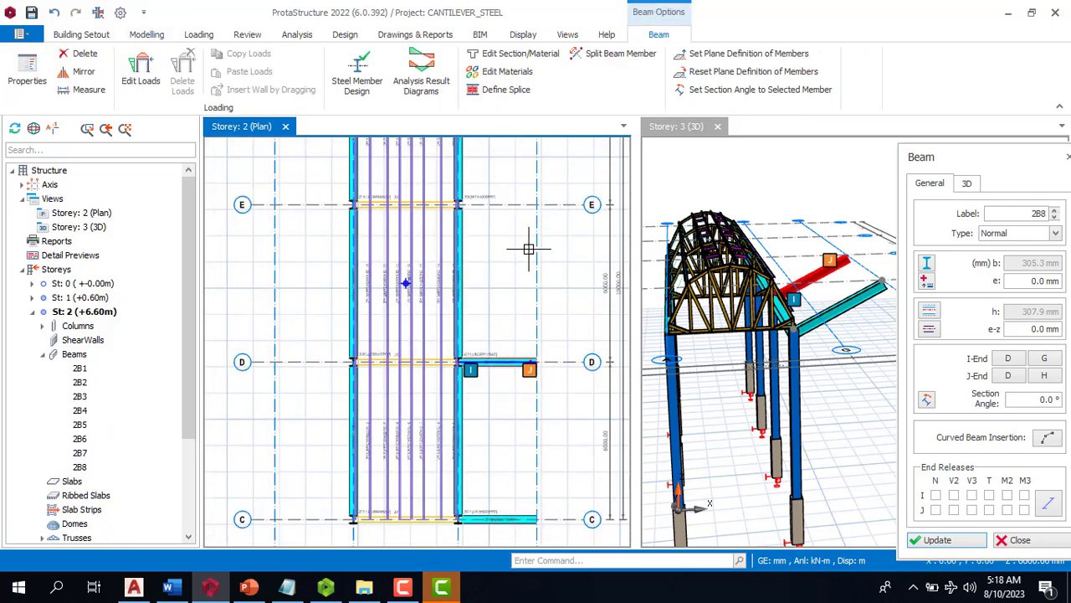
Step: Insert steel cantilever beams from axis G to axis H on axes E and F and end the beam insertion
{"action": "left_click", "coordinate": [462, 199]}
{"action": "left_click", "coordinate": [538, 219]}
{"action": "scroll", "coordinate": [509, 277], "scroll_direction": "down", "scroll_amount": 3}
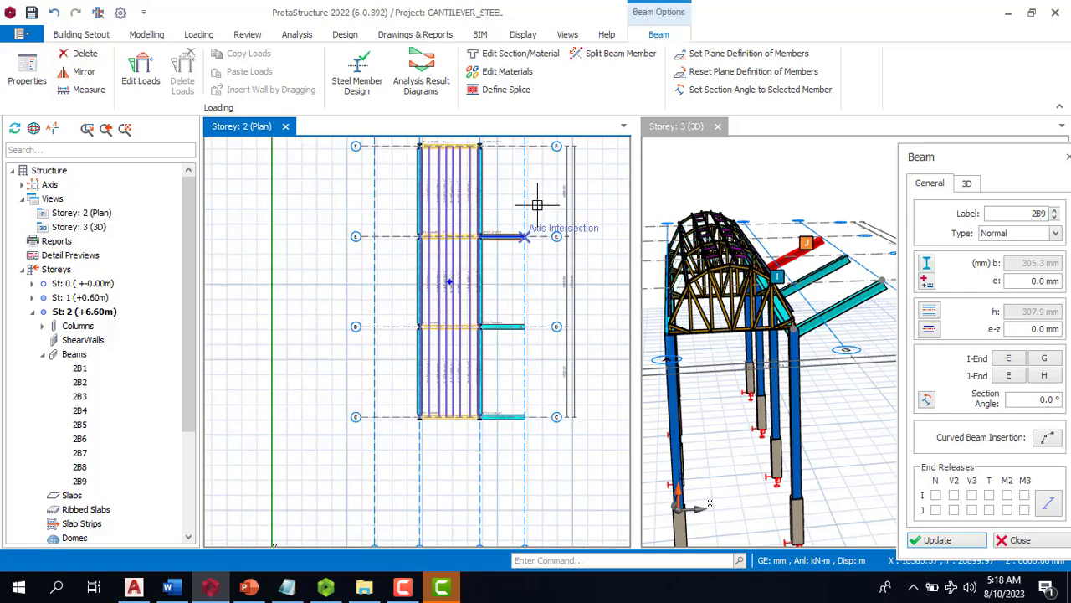
{"action": "key", "text": "Escape"}
{"action": "scroll", "coordinate": [481, 145], "scroll_direction": "up", "scroll_amount": 3}
{"action": "left_click", "coordinate": [481, 145]}
{"action": "scroll", "coordinate": [457, 249], "scroll_direction": "down", "scroll_amount": 3}
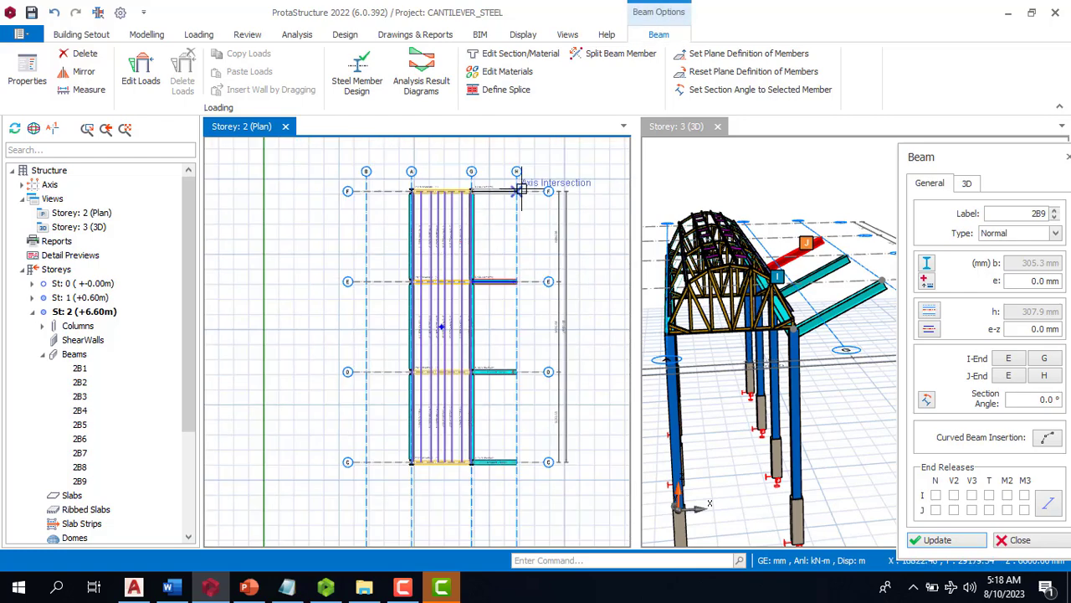
{"action": "left_click", "coordinate": [519, 191]}
{"action": "scroll", "coordinate": [526, 210], "scroll_direction": "down", "scroll_amount": 3}
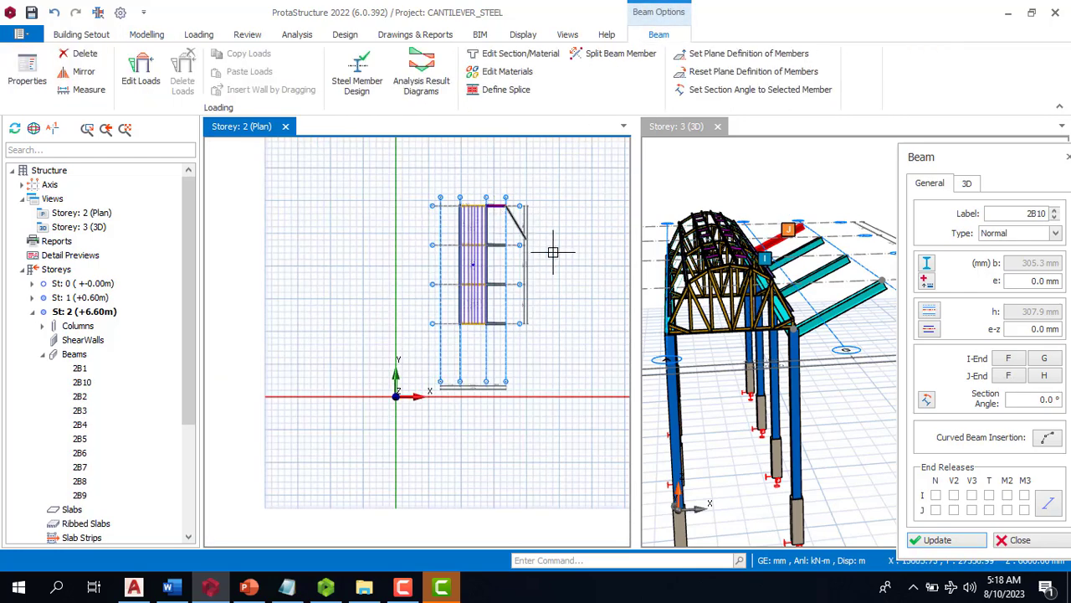
{"action": "key", "text": "Escape"}
{"action": "scroll", "coordinate": [792, 316], "scroll_direction": "down", "scroll_amount": 3}
Step: Undo the cantilever beams on axes D, E and F and delete the cantilever beam on axis C
{"action": "mouse_move", "coordinate": [857, 387]}
{"action": "left_mouse_down"}
{"action": "mouse_move", "coordinate": [793, 402]}
{"action": "mouse_move", "coordinate": [923, 376]}
{"action": "mouse_move", "coordinate": [865, 397]}
{"action": "mouse_move", "coordinate": [885, 406]}
{"action": "mouse_move", "coordinate": [853, 395]}
{"action": "left_mouse_up"}
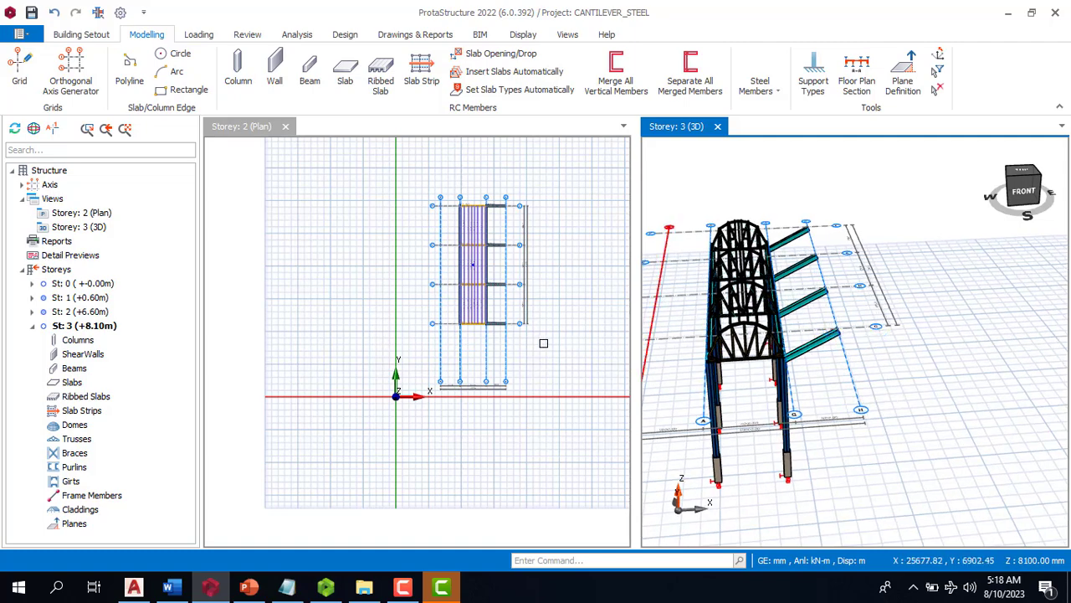
{"action": "scroll", "coordinate": [507, 313], "scroll_direction": "up", "scroll_amount": 3}
{"action": "scroll", "coordinate": [506, 319], "scroll_direction": "down", "scroll_amount": 2}
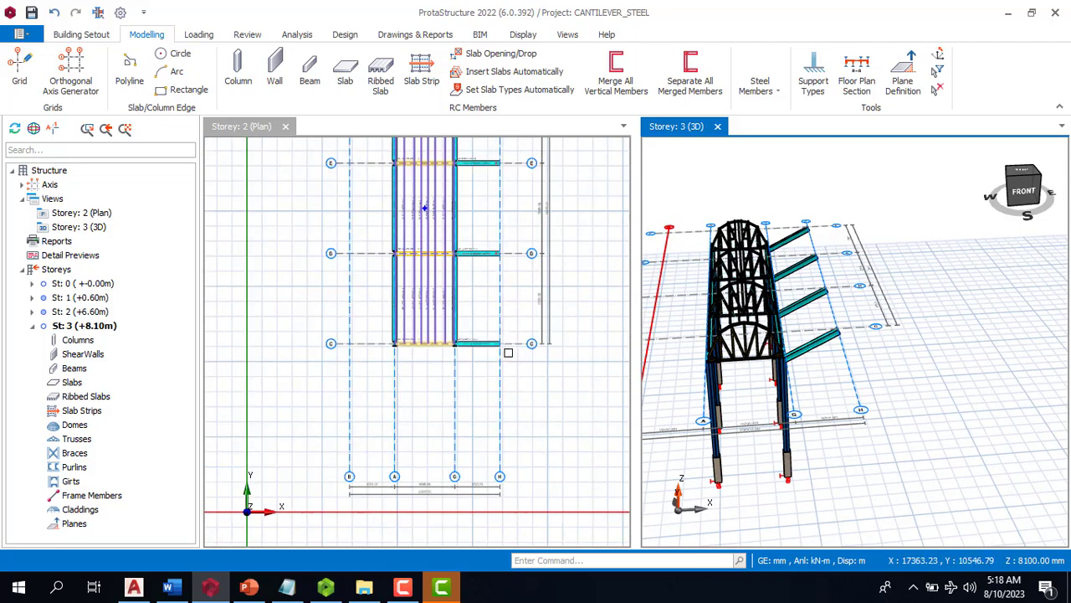
{"action": "key", "text": "ctrl+z"}
{"action": "key", "text": "ctrl+z"}
{"action": "key", "text": "ctrl+z"}
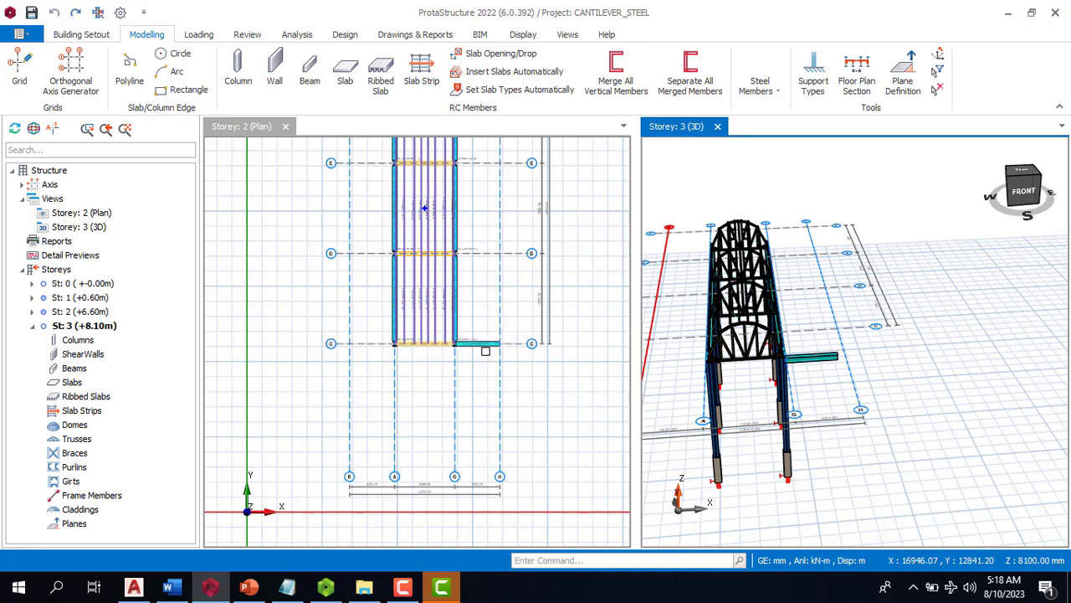
{"action": "left_click", "coordinate": [482, 343]}
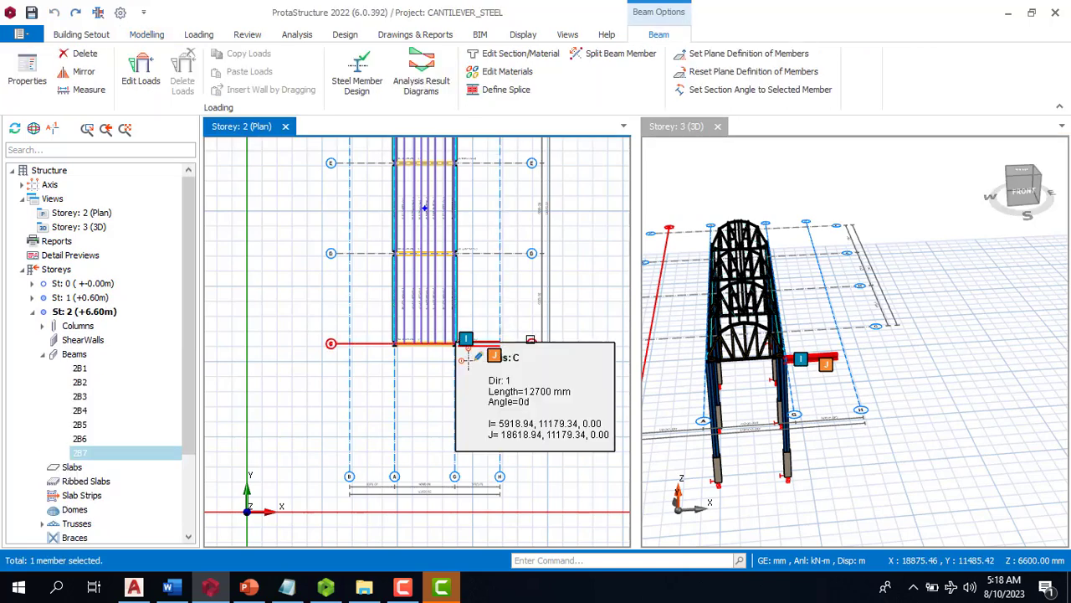
{"action": "key", "text": "Delete"}
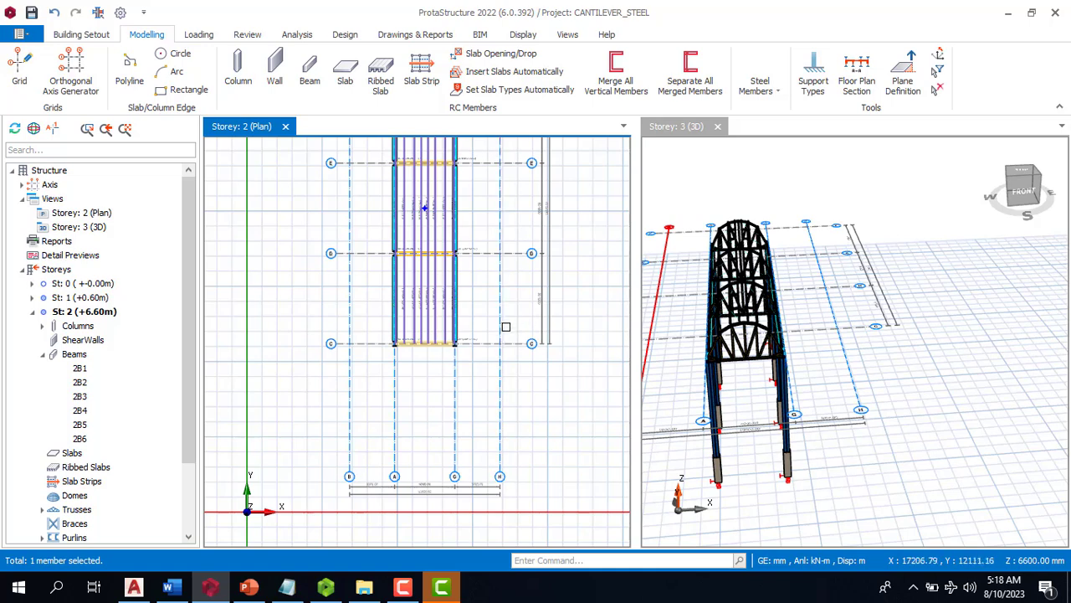
Step: Offset axis G outward by 4500 mm past axis H and delete axis H
{"action": "left_click", "coordinate": [455, 374]}
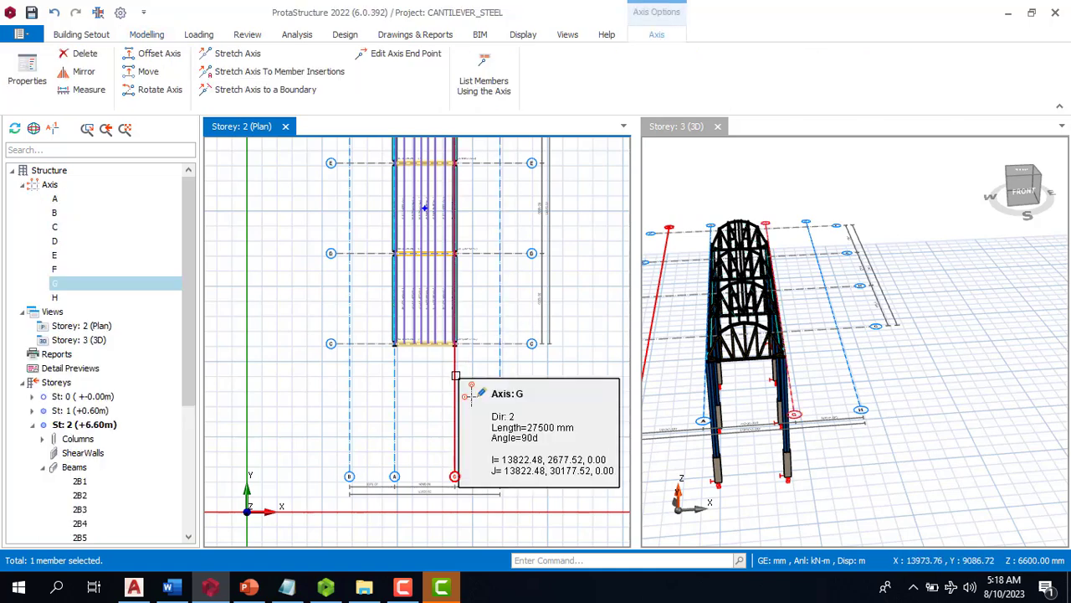
{"action": "right_click", "coordinate": [455, 375]}
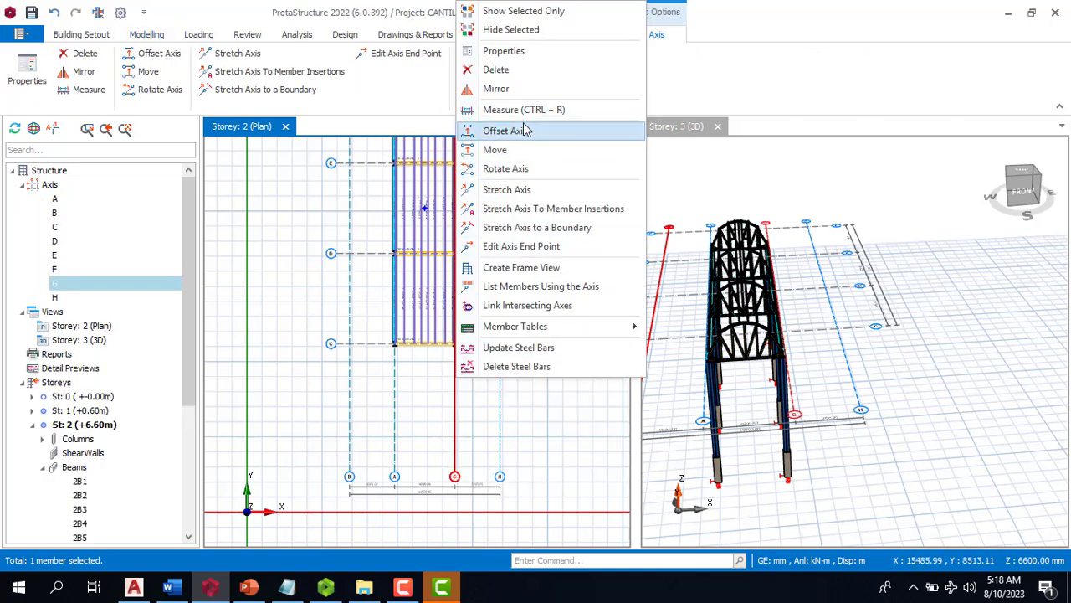
{"action": "left_click", "coordinate": [526, 131]}
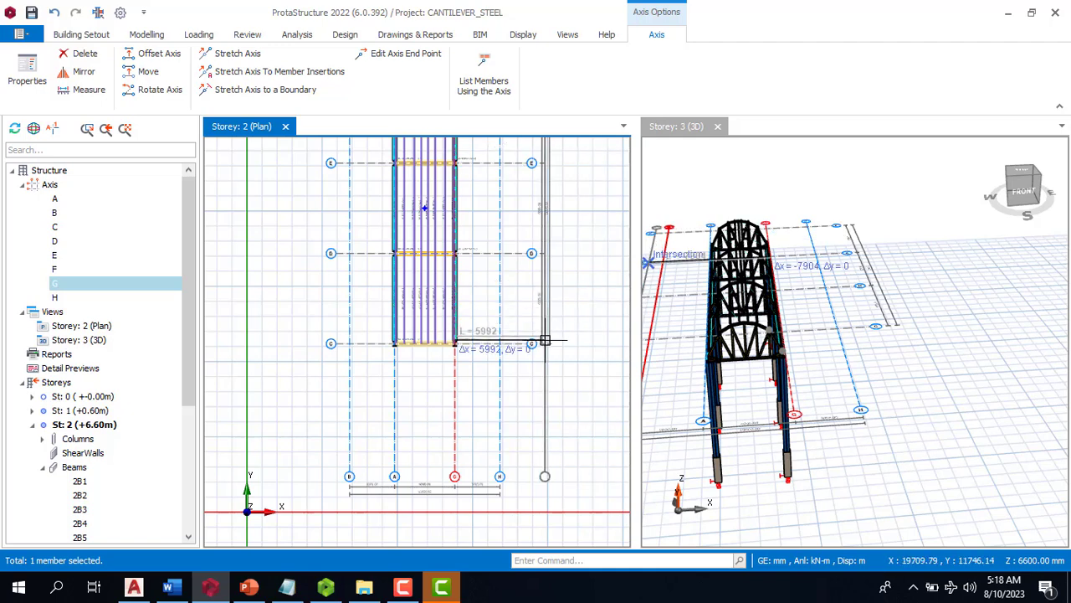
{"action": "key", "text": "Tab"}
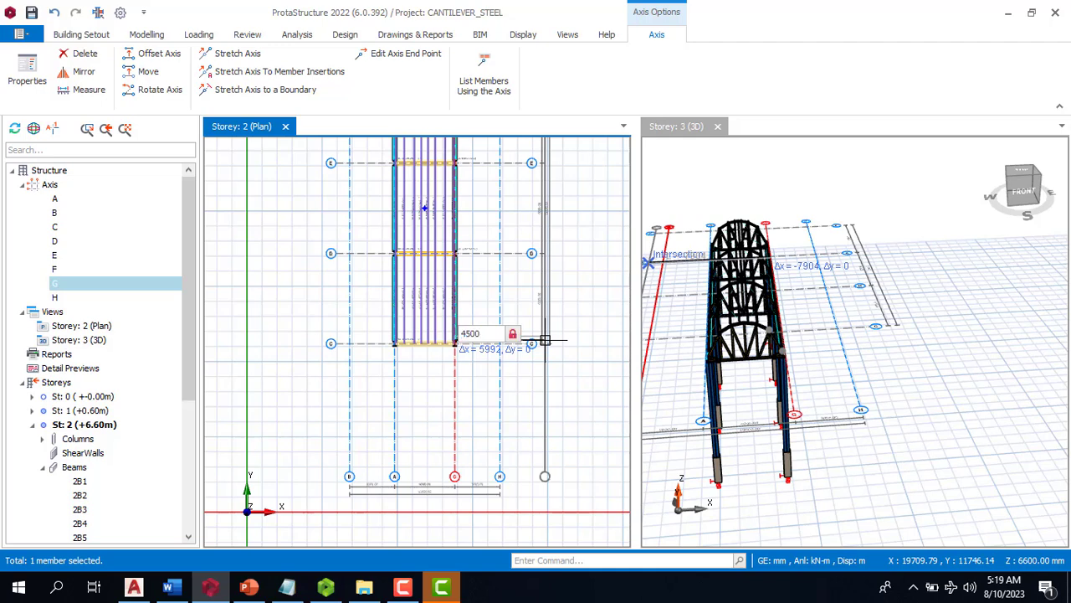
{"action": "key", "text": "Return"}
{"action": "scroll", "coordinate": [503, 383], "scroll_direction": "down", "scroll_amount": 1}
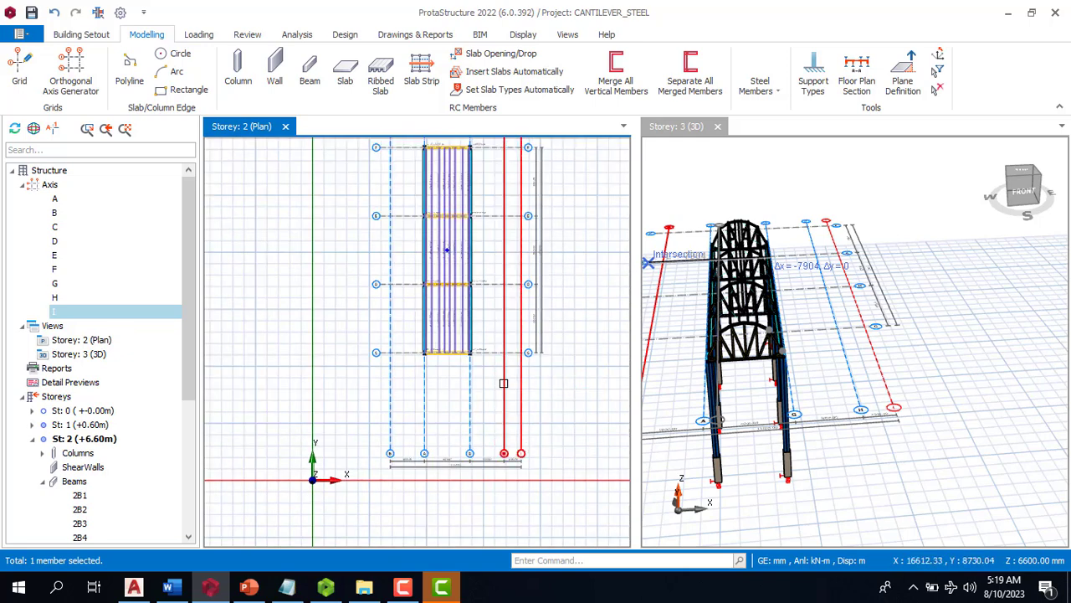
{"action": "left_click", "coordinate": [503, 383]}
{"action": "key", "text": "Delete"}
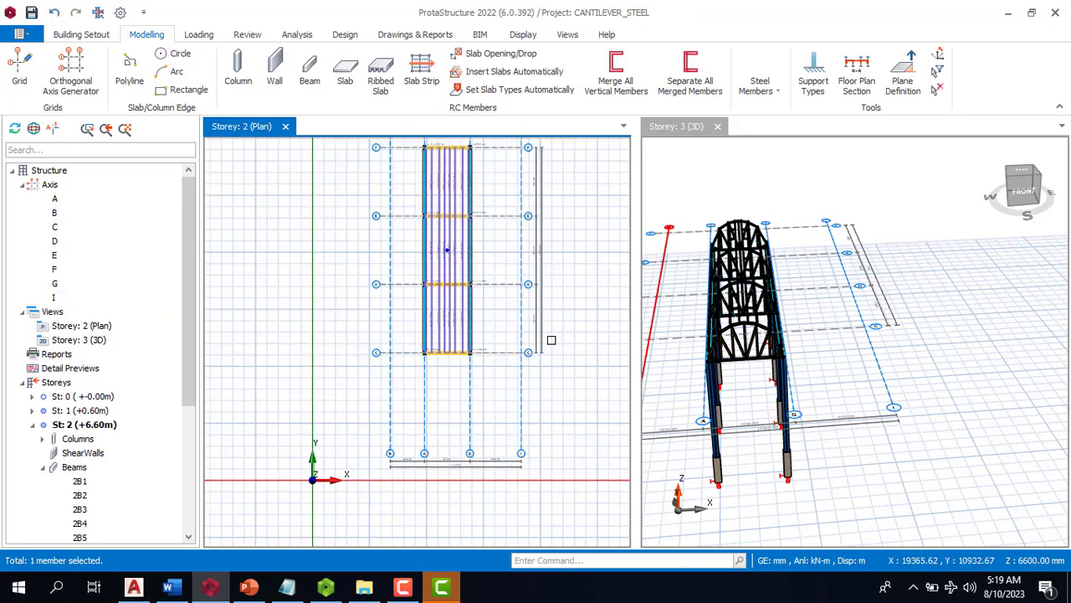
{"action": "left_click", "coordinate": [309, 74]}
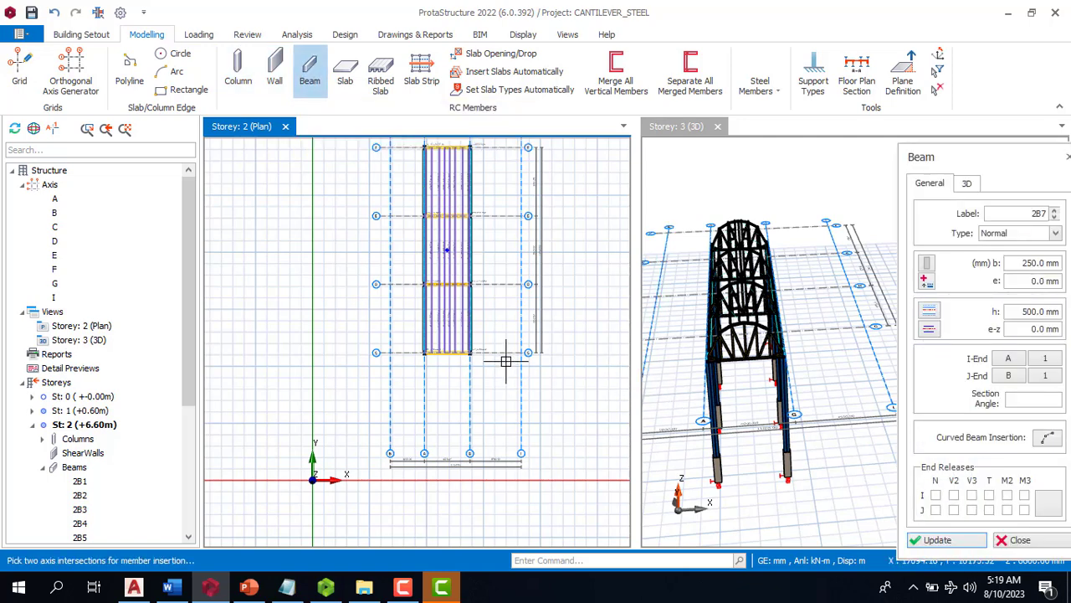
{"action": "left_click", "coordinate": [968, 184]}
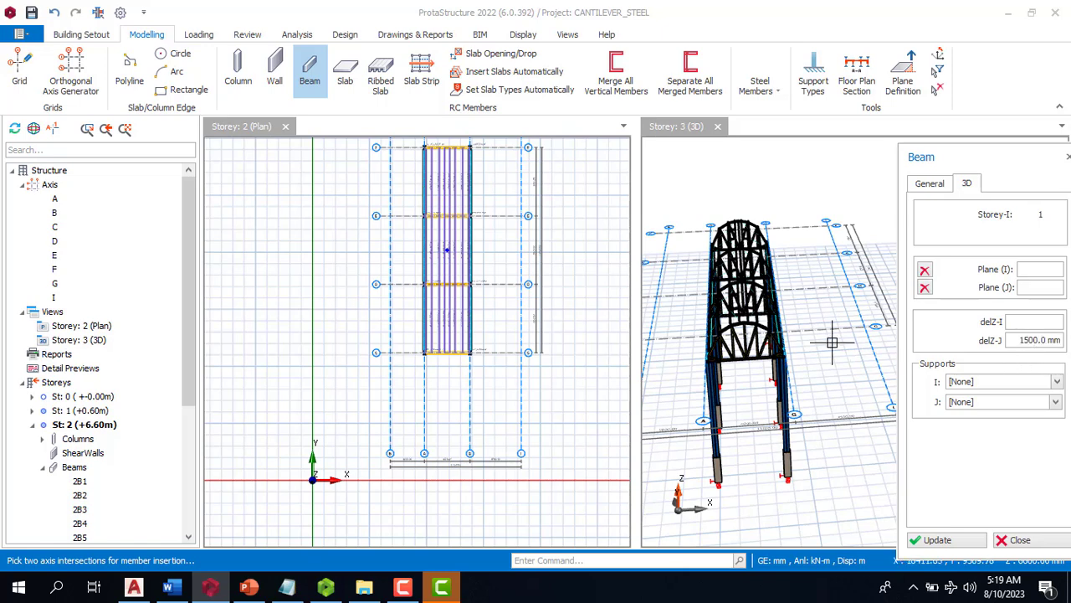
{"action": "left_click", "coordinate": [930, 184]}
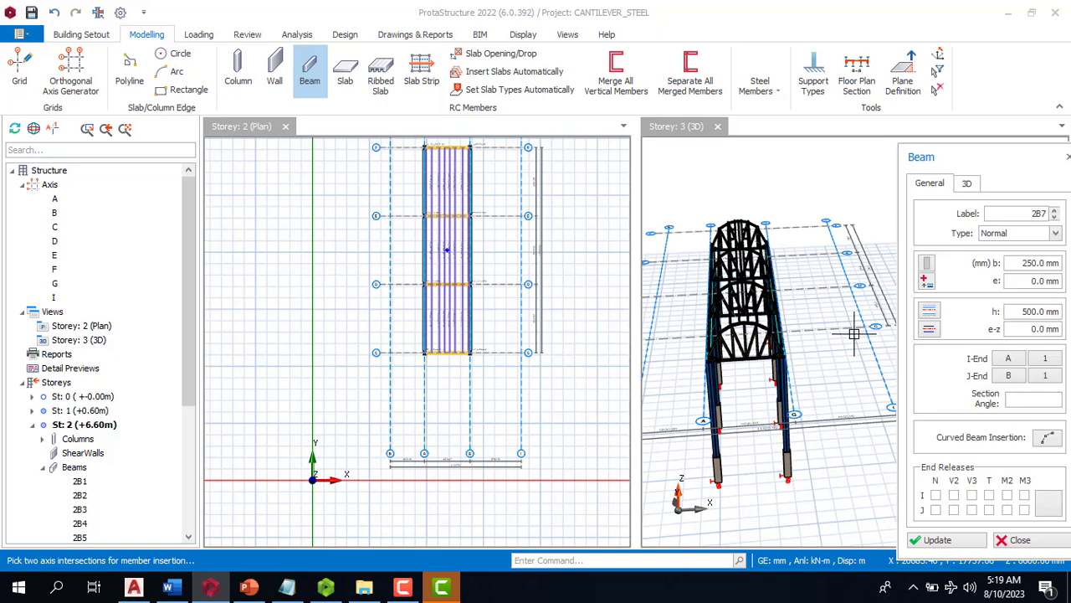
{"action": "scroll", "coordinate": [864, 338], "scroll_direction": "up", "scroll_amount": 1}
{"action": "scroll", "coordinate": [726, 375], "scroll_direction": "down", "scroll_amount": 2}
{"action": "scroll", "coordinate": [812, 352], "scroll_direction": "up", "scroll_amount": 3}
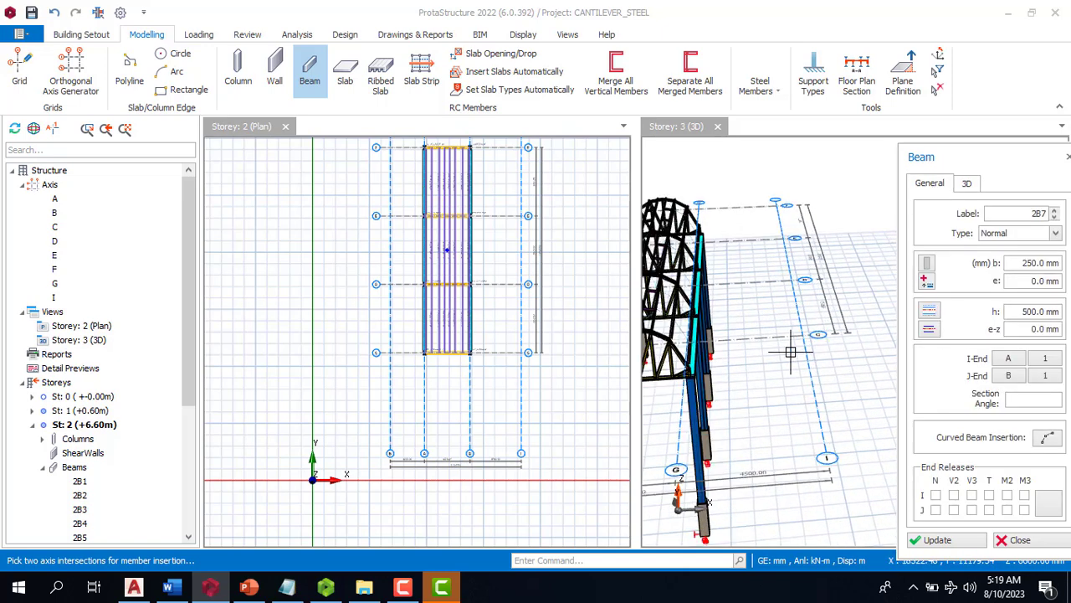
{"action": "scroll", "coordinate": [720, 379], "scroll_direction": "up", "scroll_amount": 2}
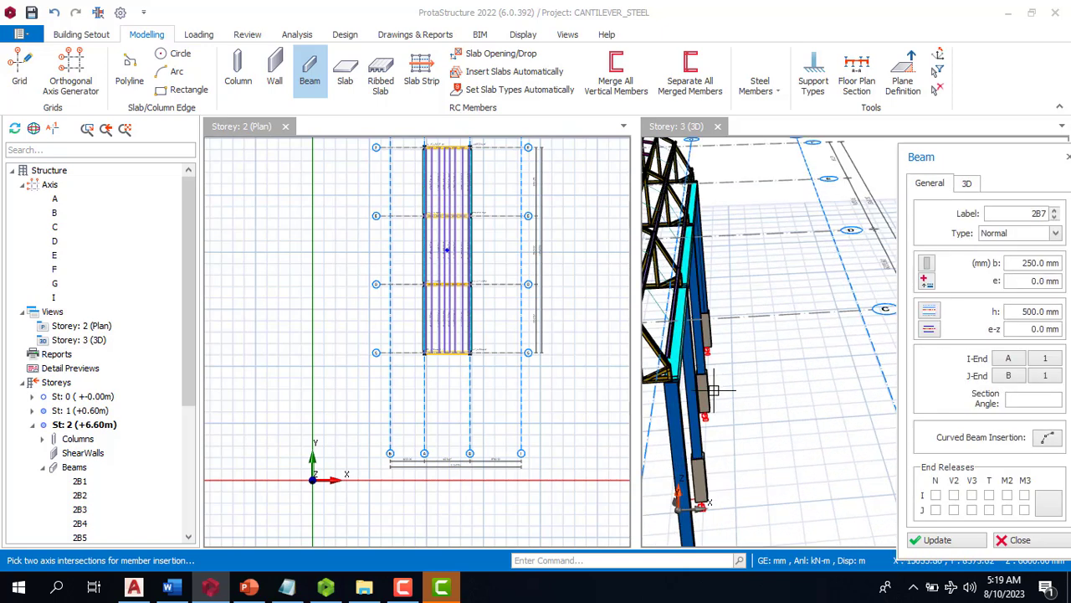
{"action": "scroll", "coordinate": [496, 369], "scroll_direction": "up", "scroll_amount": 2}
{"action": "left_click", "coordinate": [469, 346]}
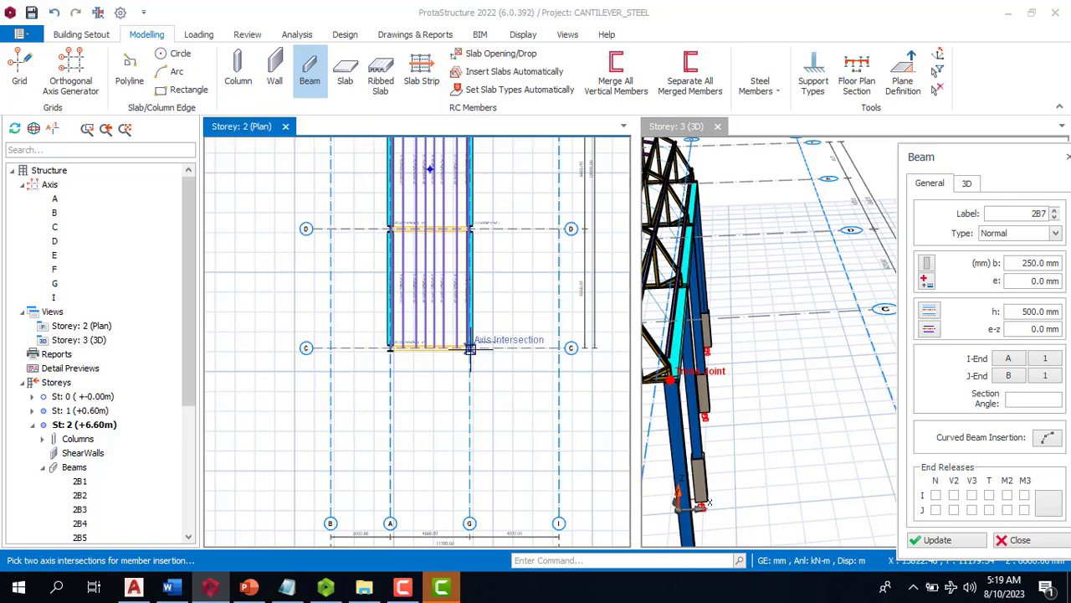
{"action": "left_click", "coordinate": [561, 347]}
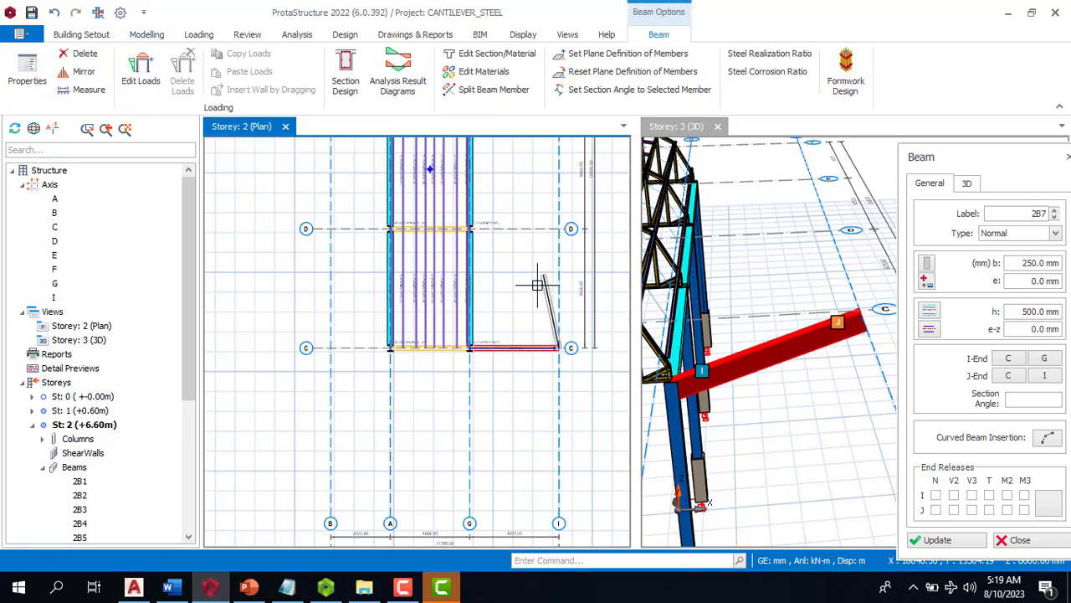
{"action": "scroll", "coordinate": [538, 306], "scroll_direction": "down", "scroll_amount": 2}
{"action": "key", "text": "ctrl+z"}
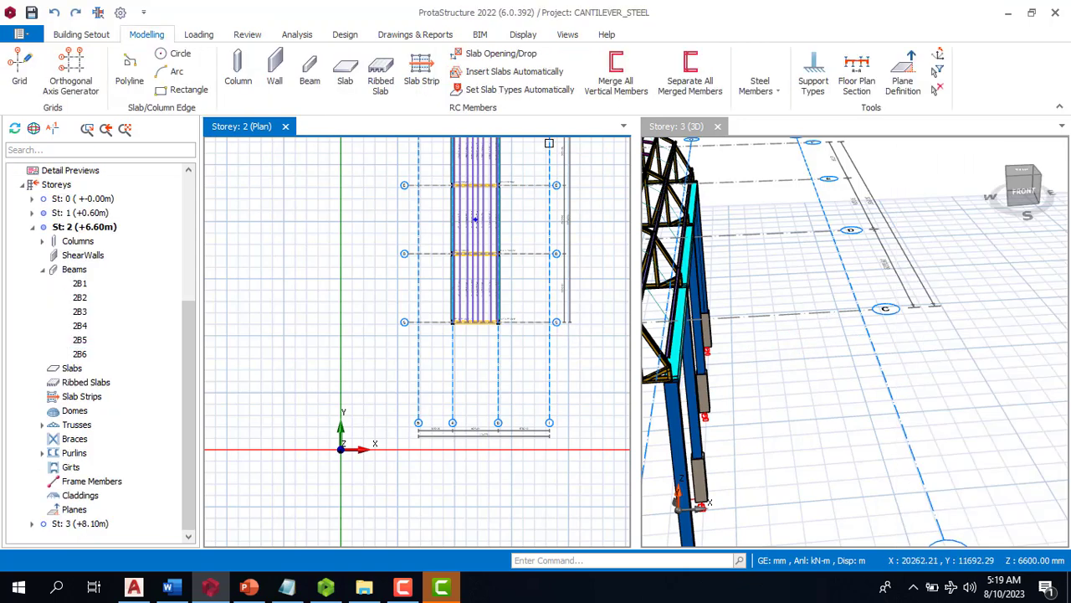
Step: Insert a steel cantilever beam on axis C from axis G to axis I and end the beam insertion
{"action": "left_click", "coordinate": [774, 93]}
{"action": "left_click", "coordinate": [789, 155]}
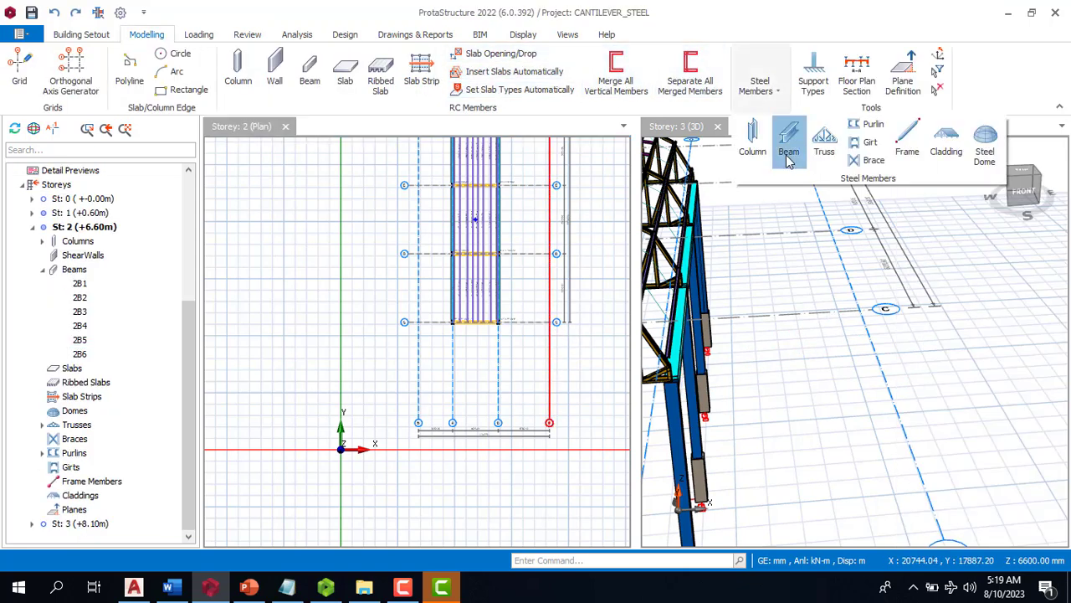
{"action": "scroll", "coordinate": [545, 318], "scroll_direction": "up", "scroll_amount": 2}
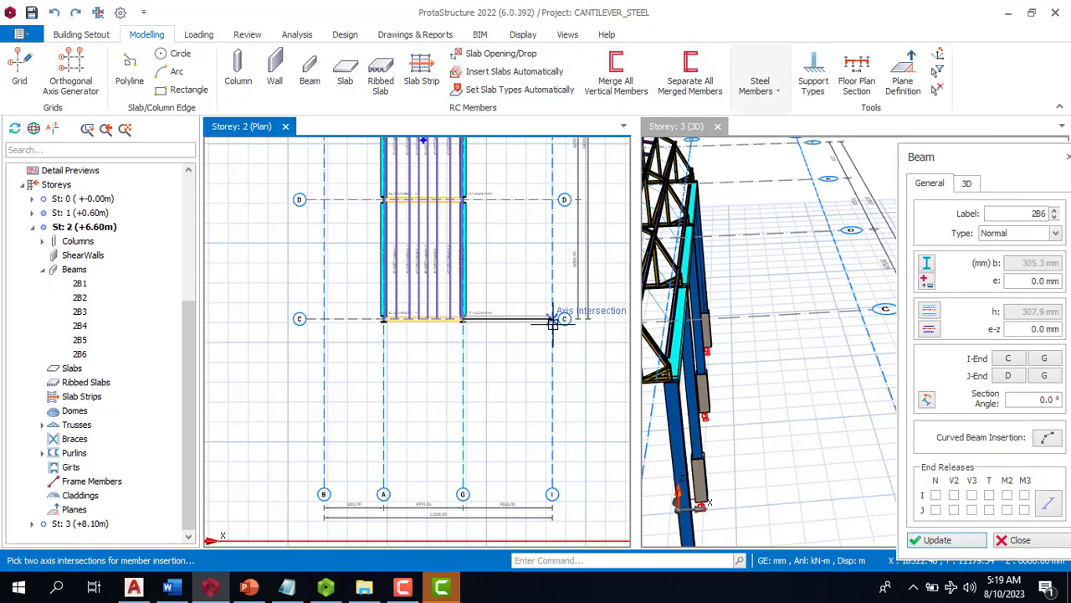
{"action": "left_click", "coordinate": [553, 321]}
{"action": "scroll", "coordinate": [544, 277], "scroll_direction": "down", "scroll_amount": 3}
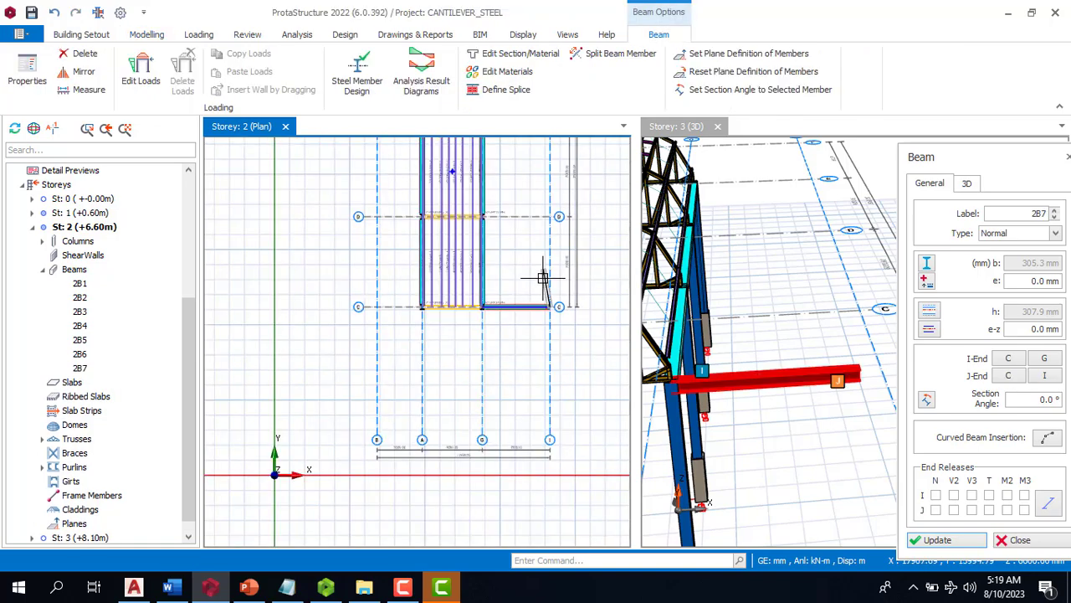
{"action": "left_click", "coordinate": [1014, 540]}
Step: Slope the axis C cantilever beam upward by setting its J-end level offset (delZ-J) to 1500 mm
{"action": "scroll", "coordinate": [820, 318], "scroll_direction": "down", "scroll_amount": 5}
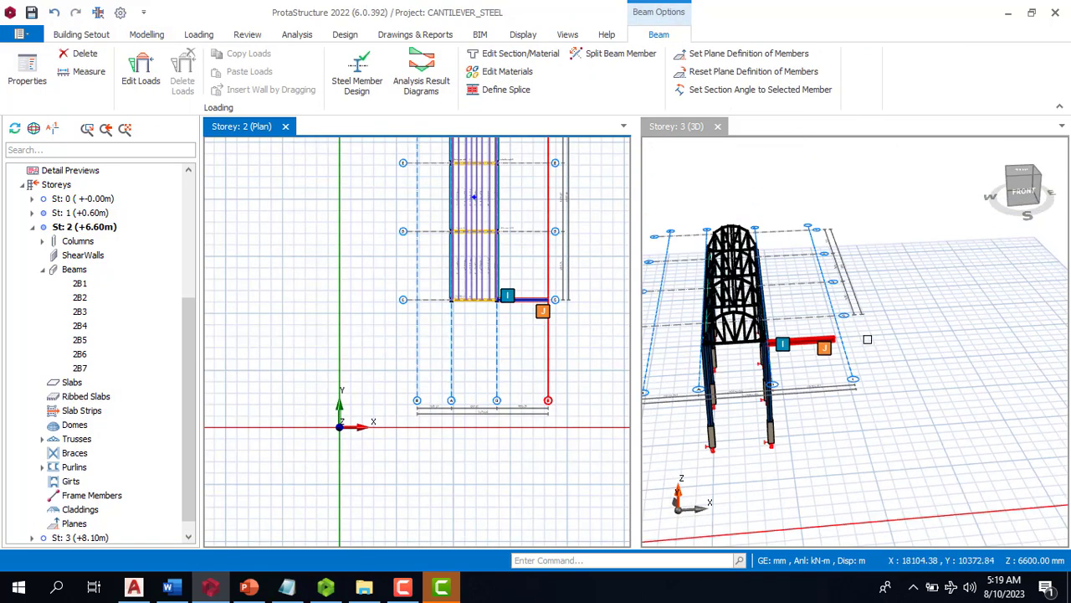
{"action": "middle_click_drag", "start_coordinate": [839, 392], "coordinate": [841, 376]}
{"action": "scroll", "coordinate": [820, 352], "scroll_direction": "up", "scroll_amount": 3}
{"action": "left_click", "coordinate": [818, 335]}
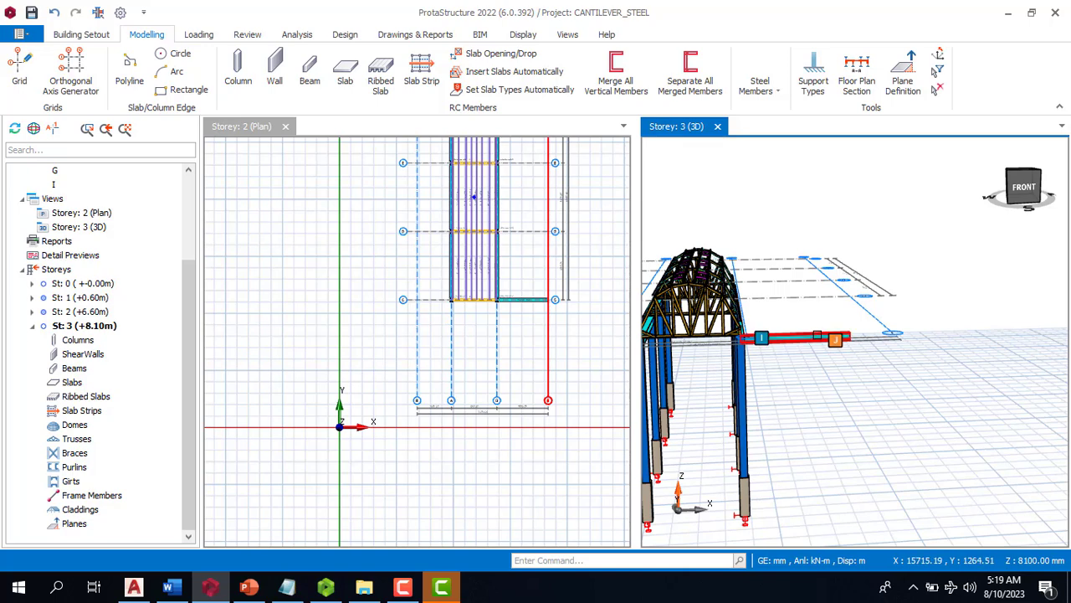
{"action": "double_click", "coordinate": [818, 335]}
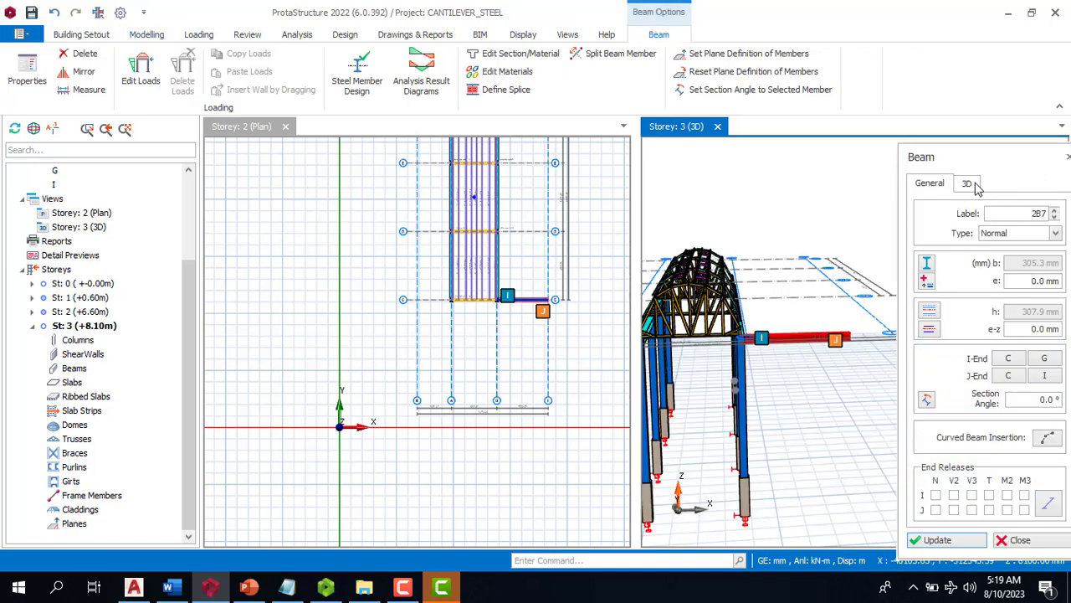
{"action": "left_click", "coordinate": [968, 184]}
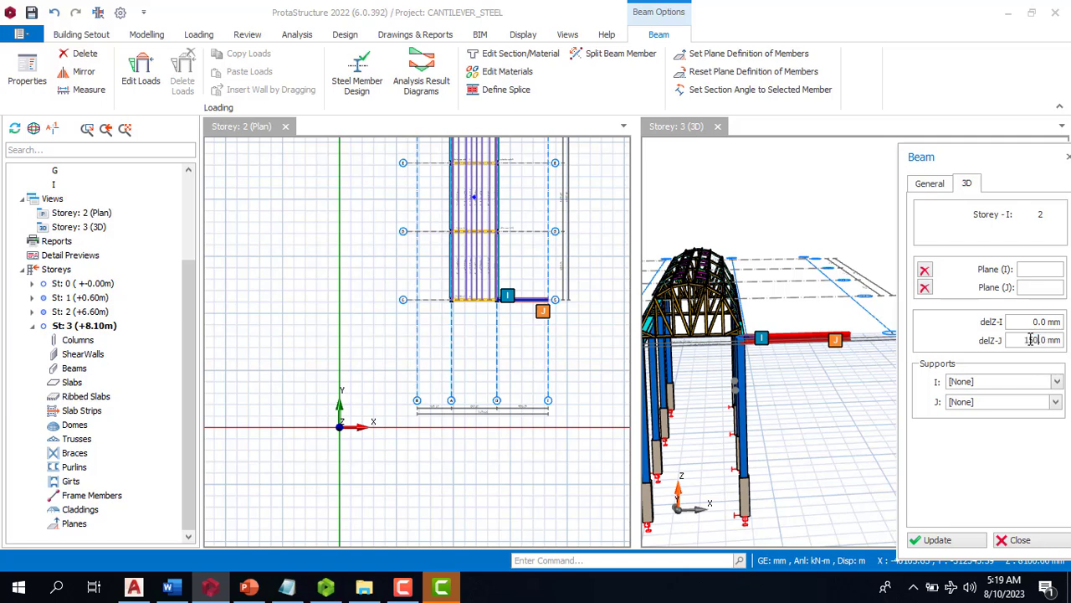
{"action": "left_click", "coordinate": [935, 541]}
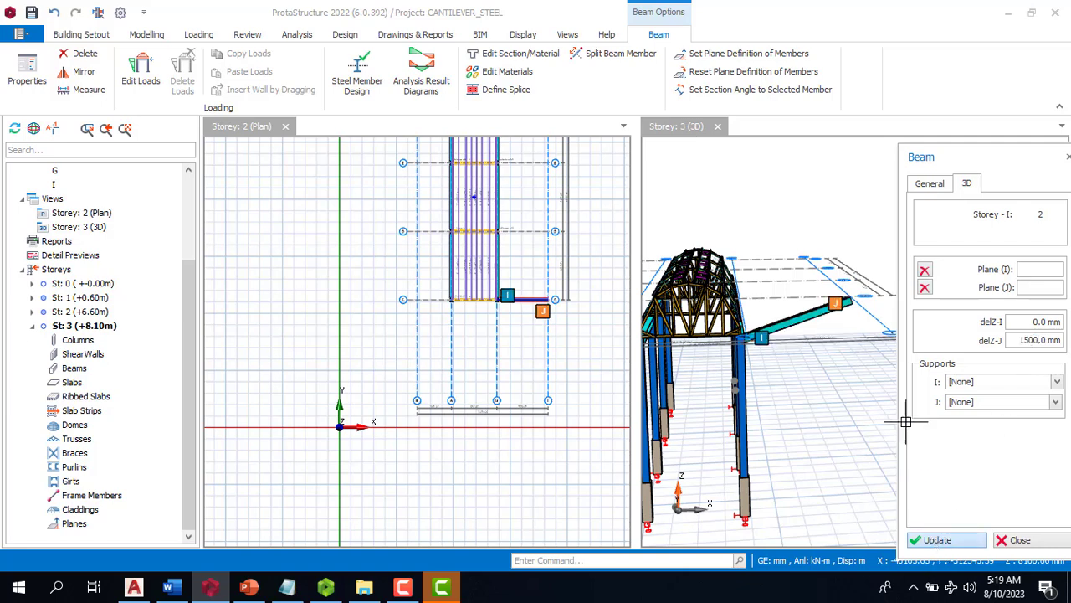
{"action": "scroll", "coordinate": [760, 426], "scroll_direction": "down", "scroll_amount": 3}
{"action": "scroll", "coordinate": [723, 256], "scroll_direction": "up", "scroll_amount": 3}
{"action": "scroll", "coordinate": [815, 382], "scroll_direction": "up", "scroll_amount": 2}
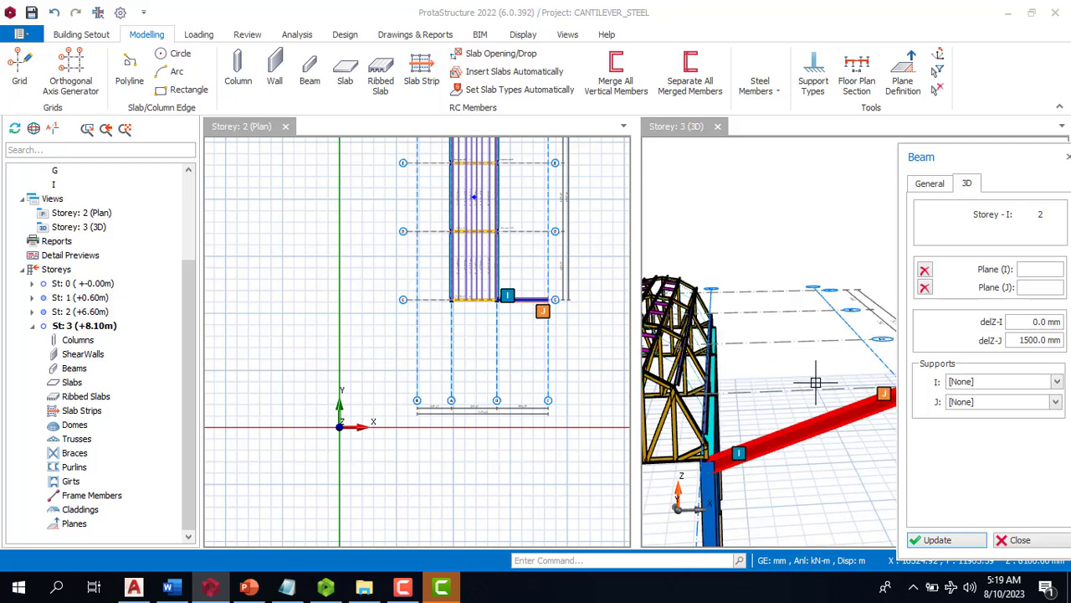
Step: Insert a steel cantilever beam on axis D from axis G to axis I
{"action": "scroll", "coordinate": [501, 234], "scroll_direction": "up", "scroll_amount": 3}
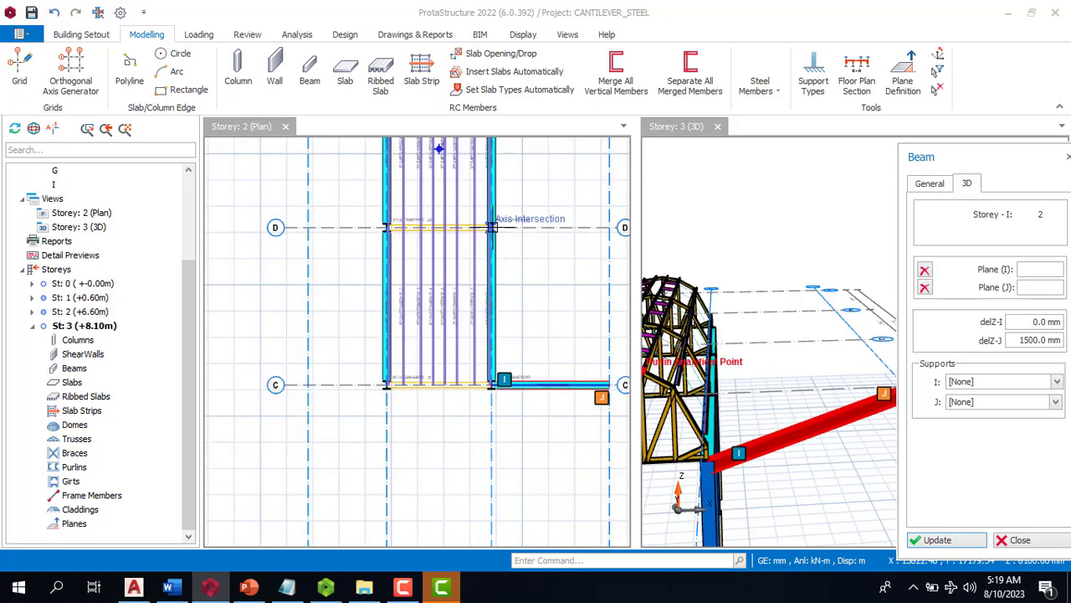
{"action": "left_click", "coordinate": [493, 227]}
{"action": "key", "text": "Escape"}
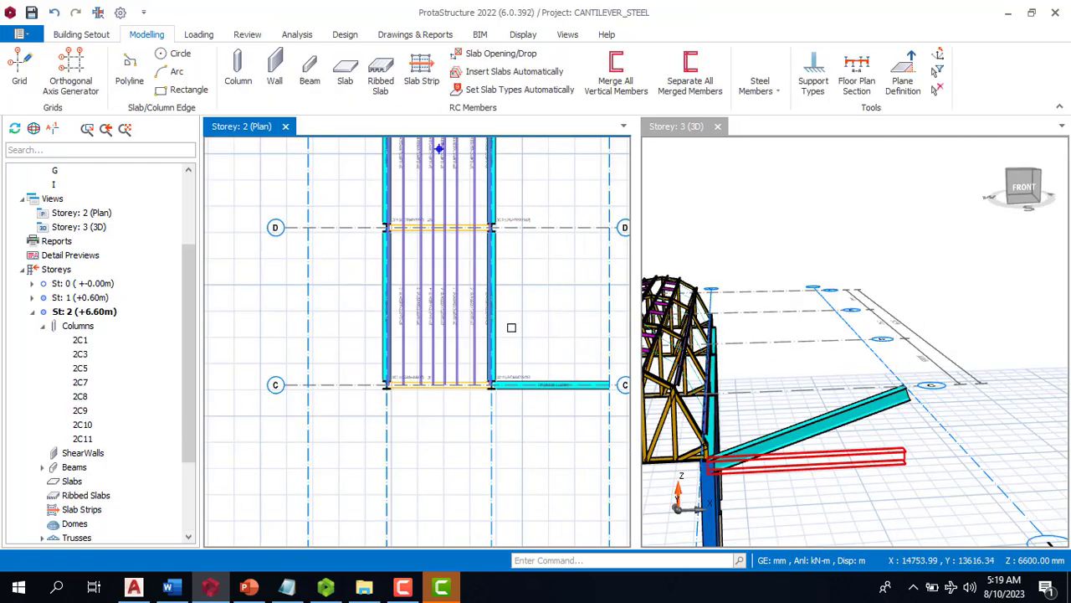
{"action": "scroll", "coordinate": [506, 380], "scroll_direction": "down", "scroll_amount": 3}
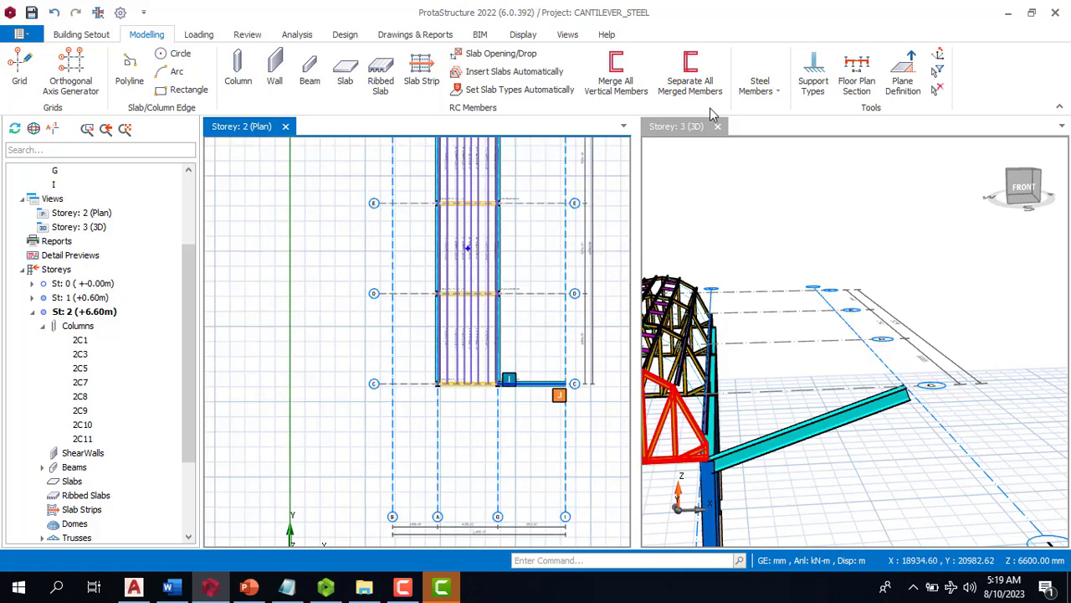
{"action": "left_click", "coordinate": [761, 91]}
{"action": "left_click", "coordinate": [788, 138]}
{"action": "scroll", "coordinate": [571, 283], "scroll_direction": "up", "scroll_amount": 2}
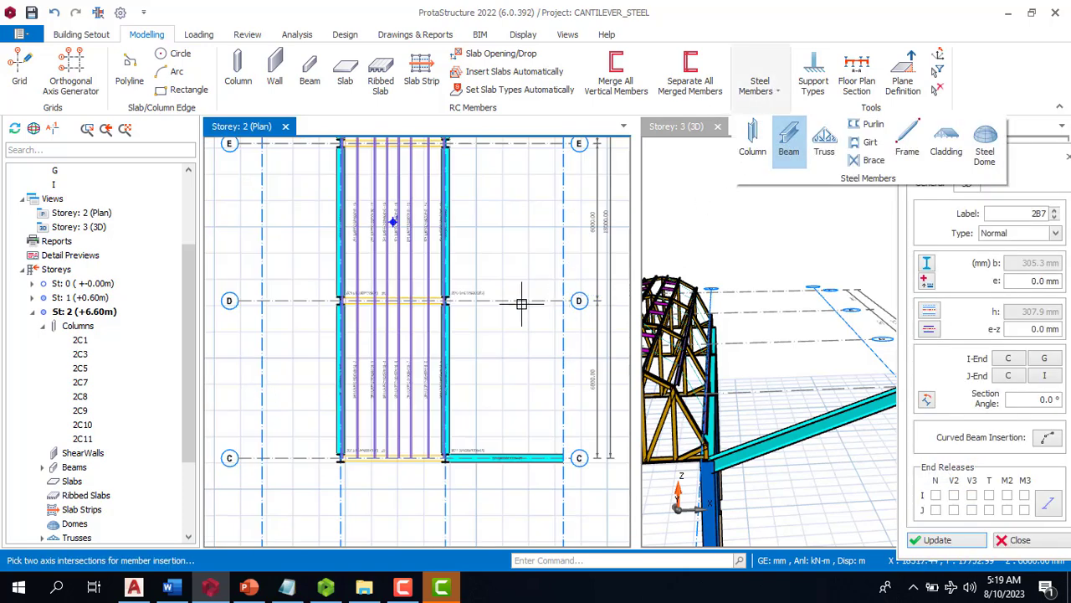
{"action": "left_click", "coordinate": [446, 300]}
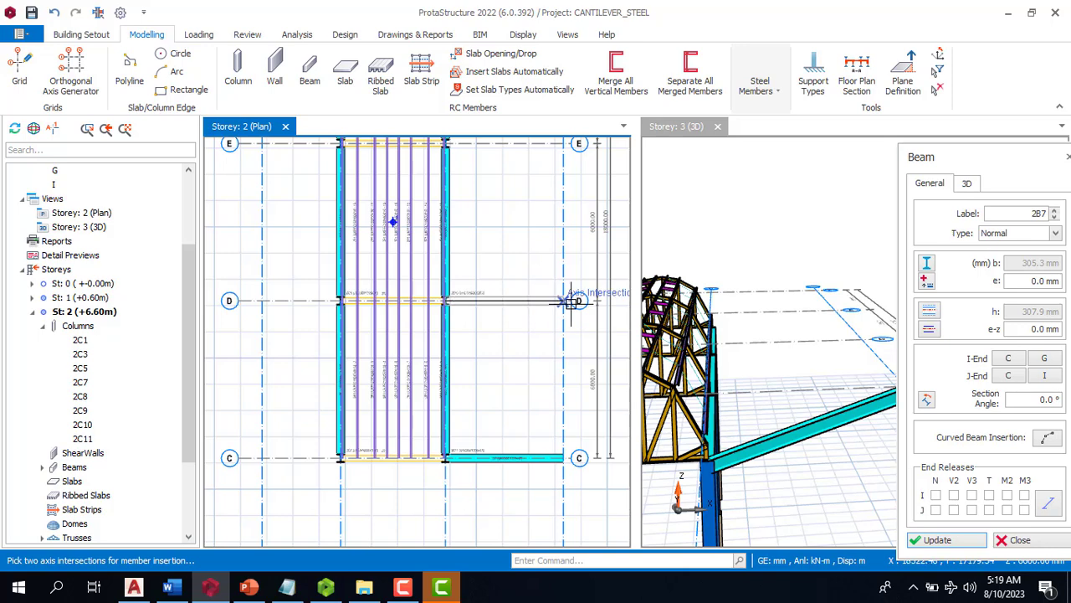
{"action": "left_click", "coordinate": [556, 302]}
{"action": "scroll", "coordinate": [443, 370], "scroll_direction": "down", "scroll_amount": 5}
{"action": "scroll", "coordinate": [483, 323], "scroll_direction": "up", "scroll_amount": 2}
{"action": "key", "text": "Escape"}
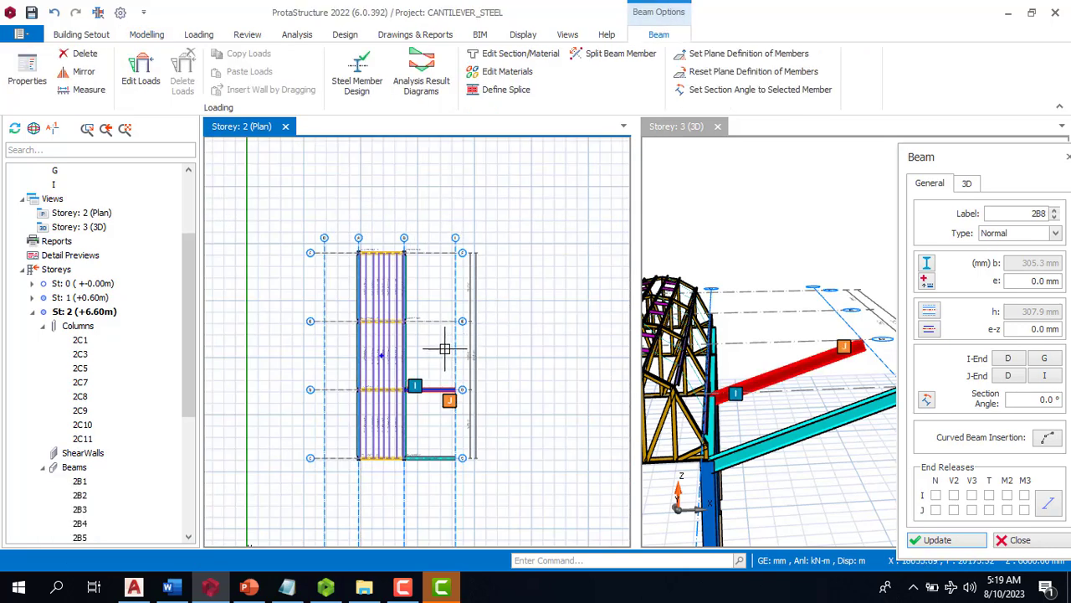
Step: Insert steel cantilever beams on axes E and F from axis G to axis I and end the beam insertion
{"action": "scroll", "coordinate": [416, 312], "scroll_direction": "up", "scroll_amount": 2}
{"action": "left_click", "coordinate": [400, 319]}
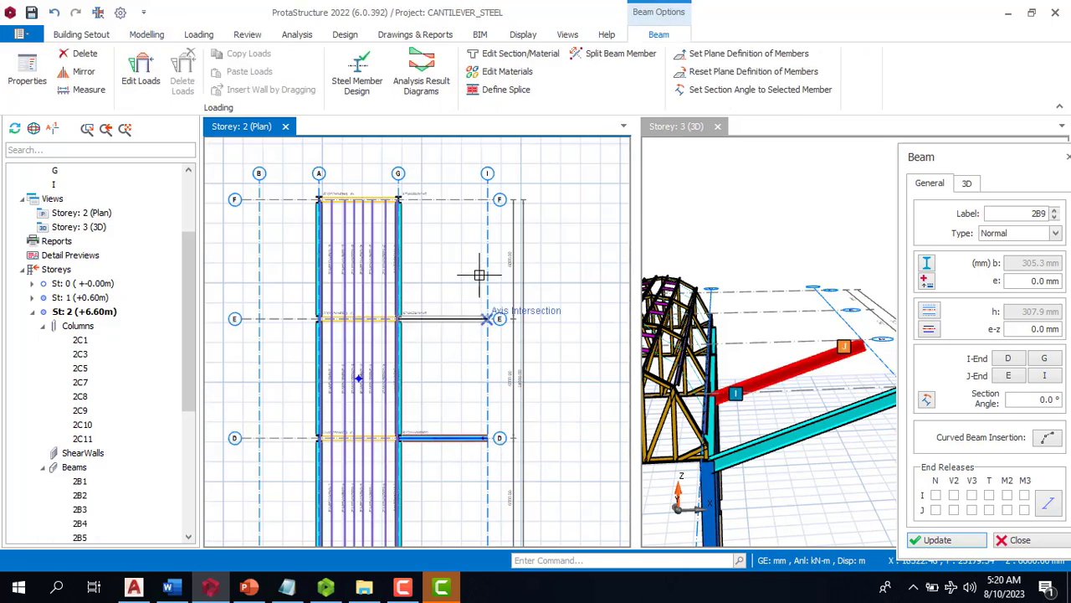
{"action": "left_click", "coordinate": [479, 274]}
{"action": "left_click", "coordinate": [404, 202]}
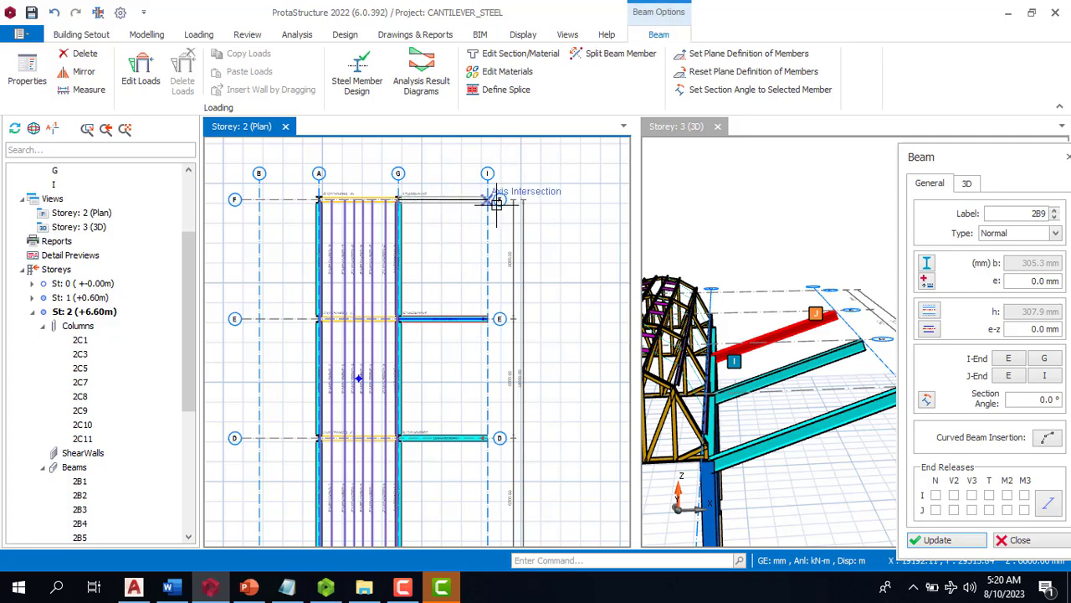
{"action": "left_click", "coordinate": [490, 202]}
{"action": "scroll", "coordinate": [490, 202], "scroll_direction": "down", "scroll_amount": 3}
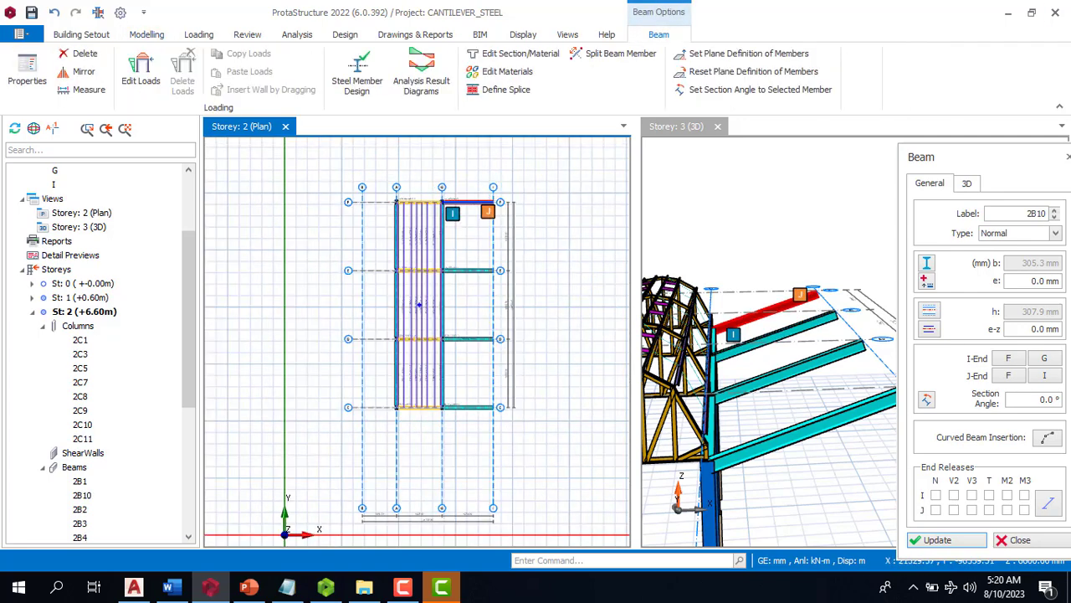
{"action": "scroll", "coordinate": [371, 438], "scroll_direction": "up", "scroll_amount": 2}
{"action": "key", "text": "Escape"}
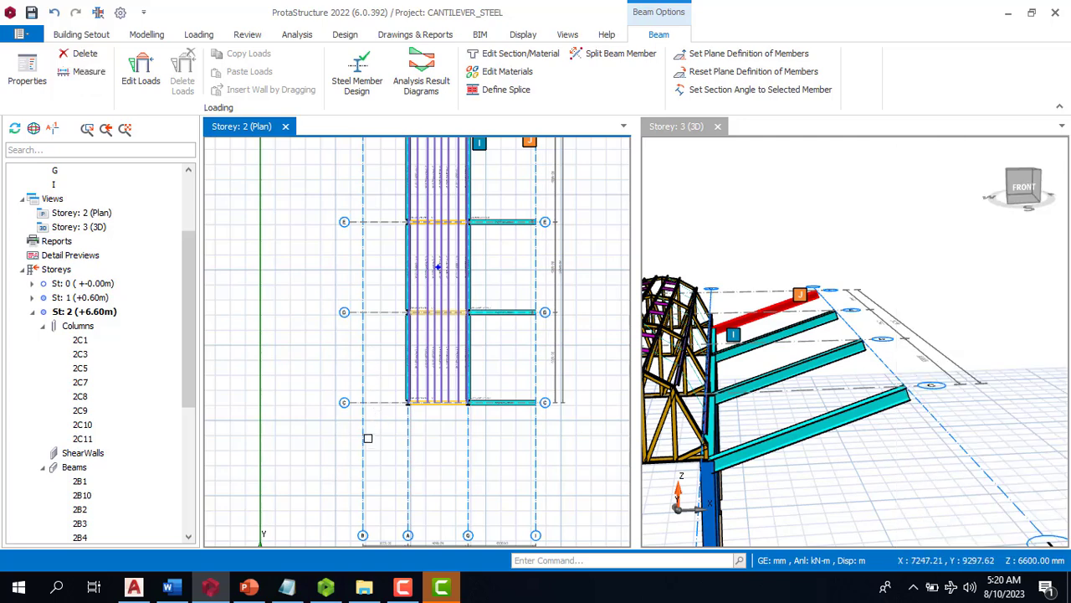
Step: Offset axis A by -4500 mm to create a new axis on the side away from axis G
{"action": "left_click", "coordinate": [401, 441]}
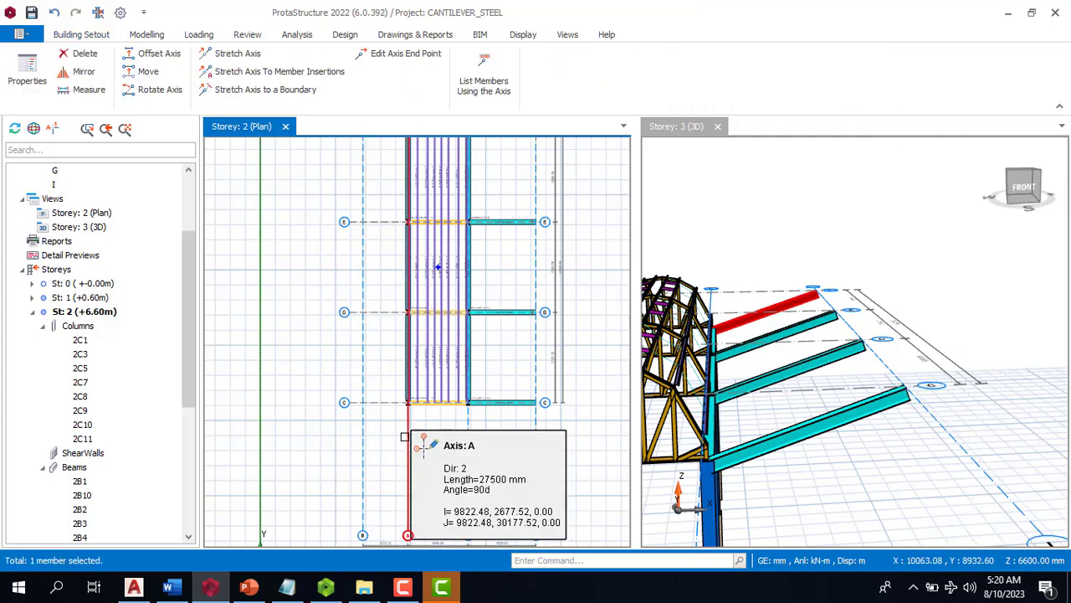
{"action": "right_click", "coordinate": [399, 441]}
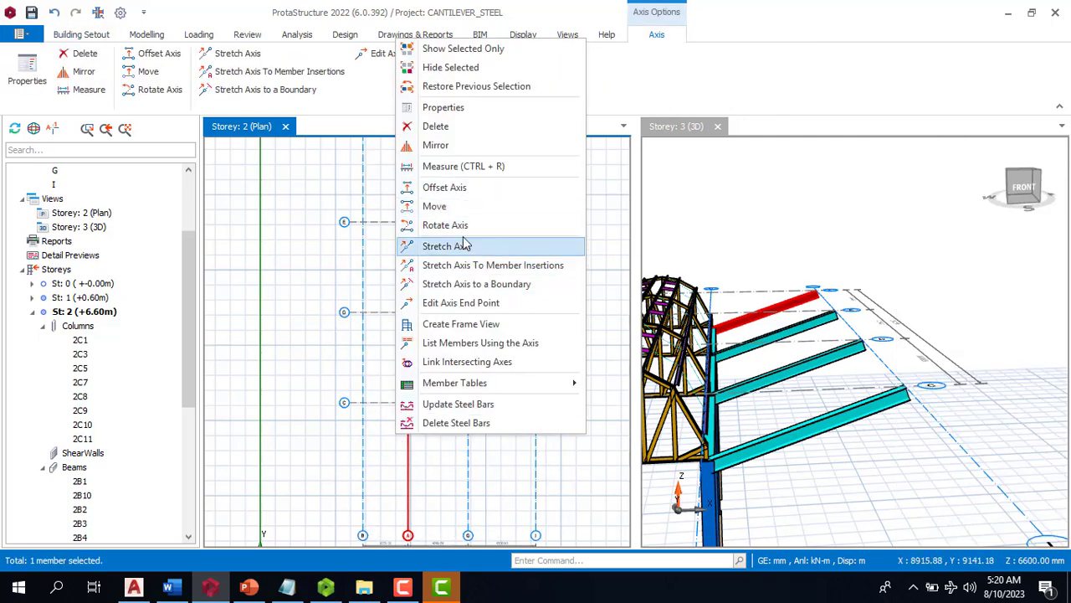
{"action": "left_click", "coordinate": [461, 189]}
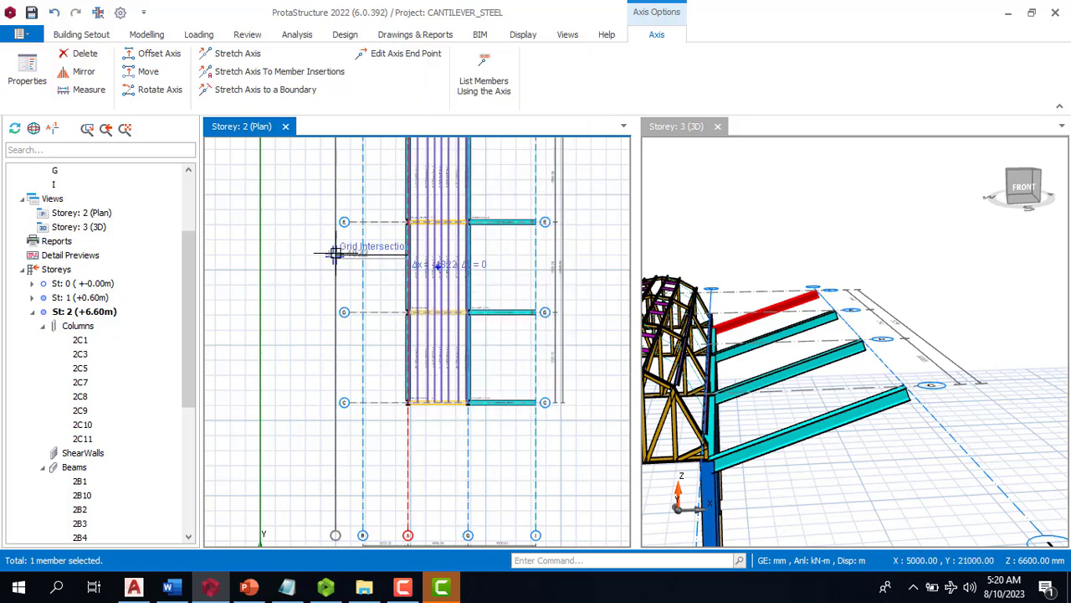
{"action": "key", "text": "Tab"}
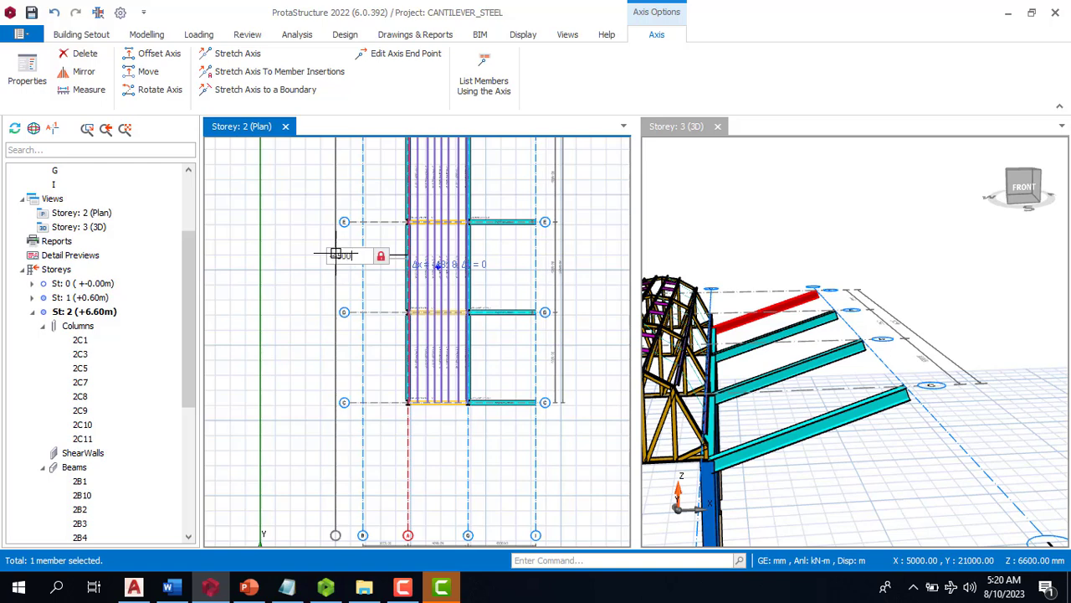
{"action": "type", "text": "-4500"}
{"action": "key", "text": "Return"}
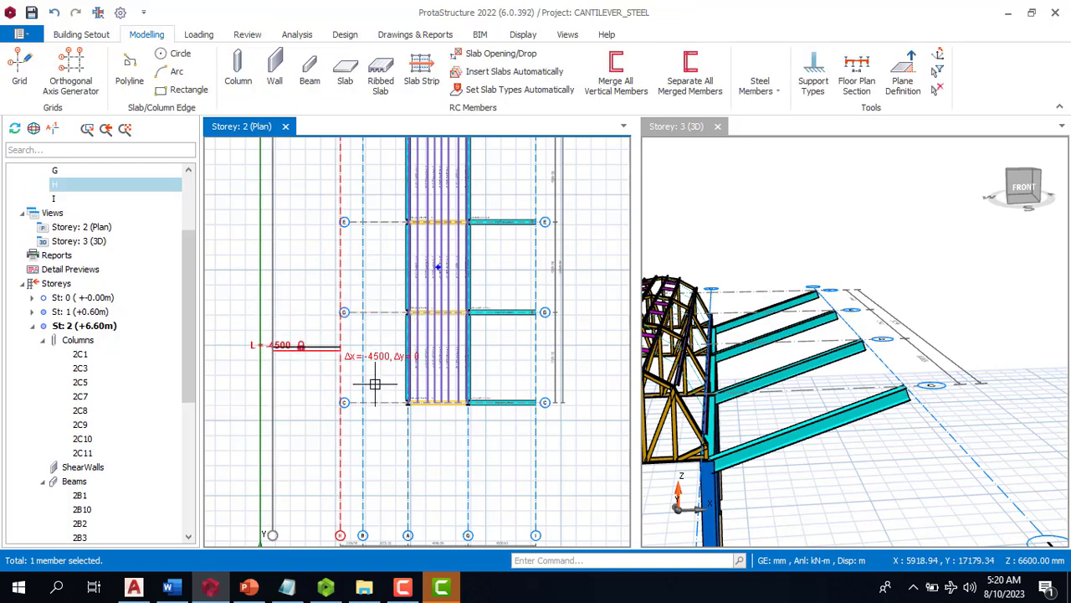
{"action": "key", "text": "Escape"}
Step: Delete axis B, which lies between axis A and the new outer axis H
{"action": "scroll", "coordinate": [411, 422], "scroll_direction": "down", "scroll_amount": 2}
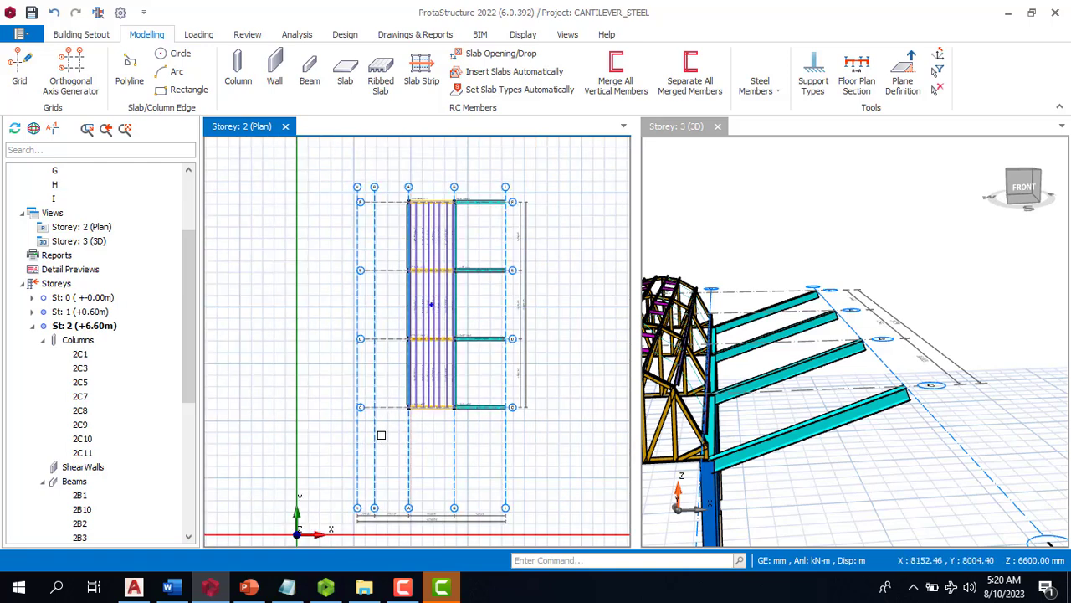
{"action": "left_click", "coordinate": [377, 432]}
{"action": "key", "text": "Delete"}
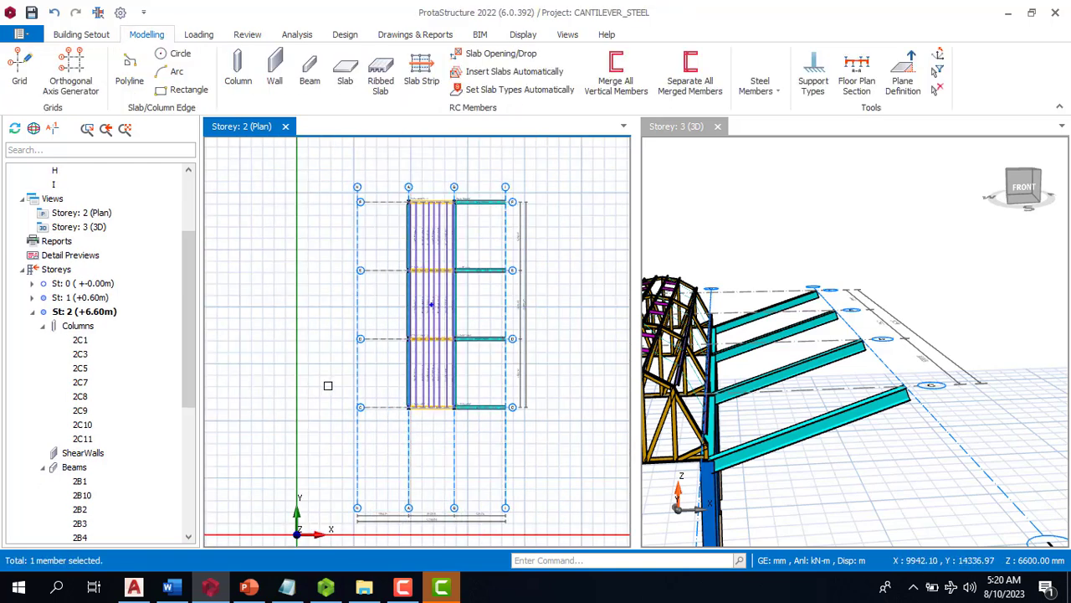
{"action": "scroll", "coordinate": [376, 166], "scroll_direction": "up", "scroll_amount": 3}
{"action": "scroll", "coordinate": [374, 215], "scroll_direction": "down", "scroll_amount": 3}
{"action": "scroll", "coordinate": [316, 436], "scroll_direction": "up", "scroll_amount": 1}
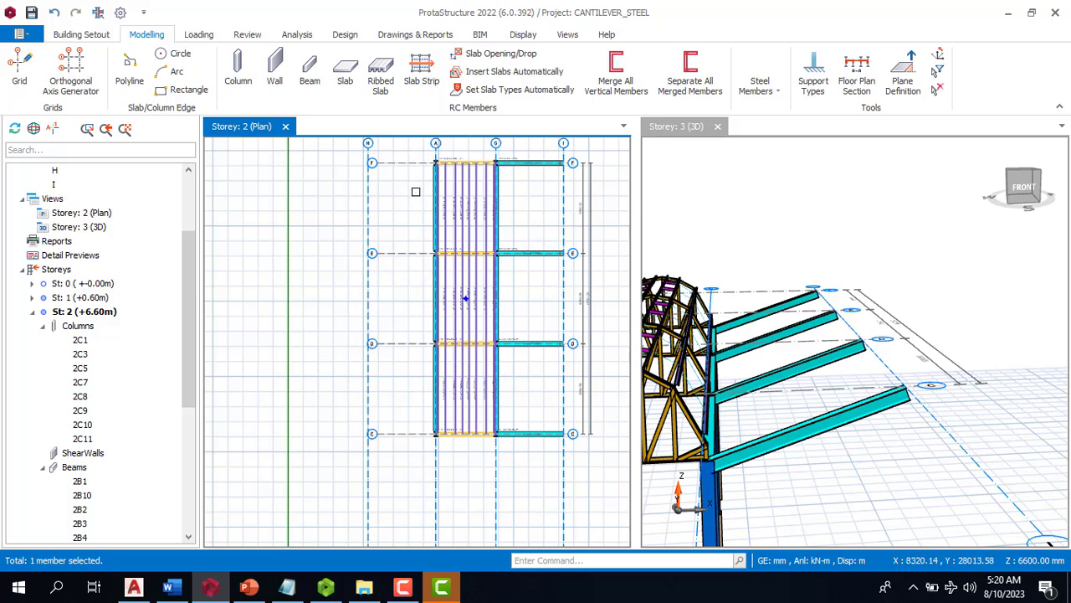
Step: Stretch the end of axis F outward so it extends past outer axis H
{"action": "scroll", "coordinate": [404, 157], "scroll_direction": "up", "scroll_amount": 1}
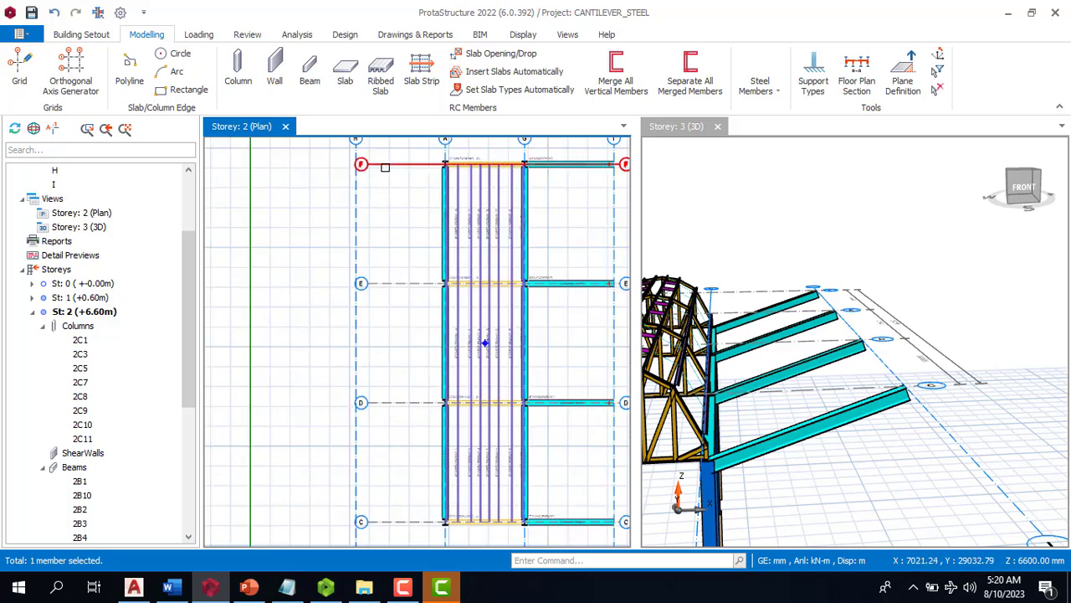
{"action": "right_click", "coordinate": [390, 165]}
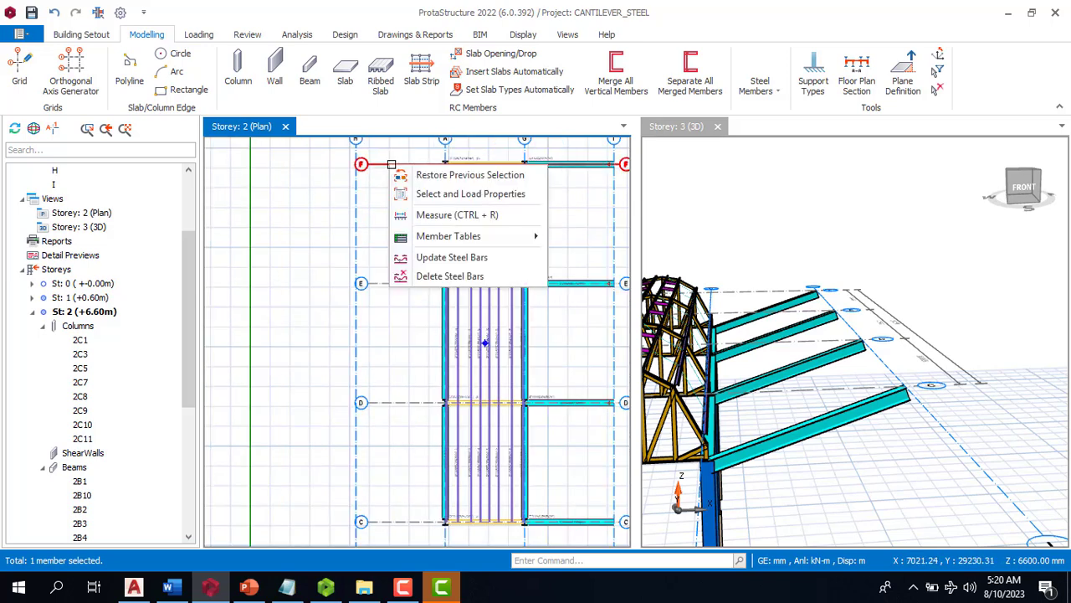
{"action": "left_click", "coordinate": [385, 164]}
{"action": "right_click", "coordinate": [379, 165]}
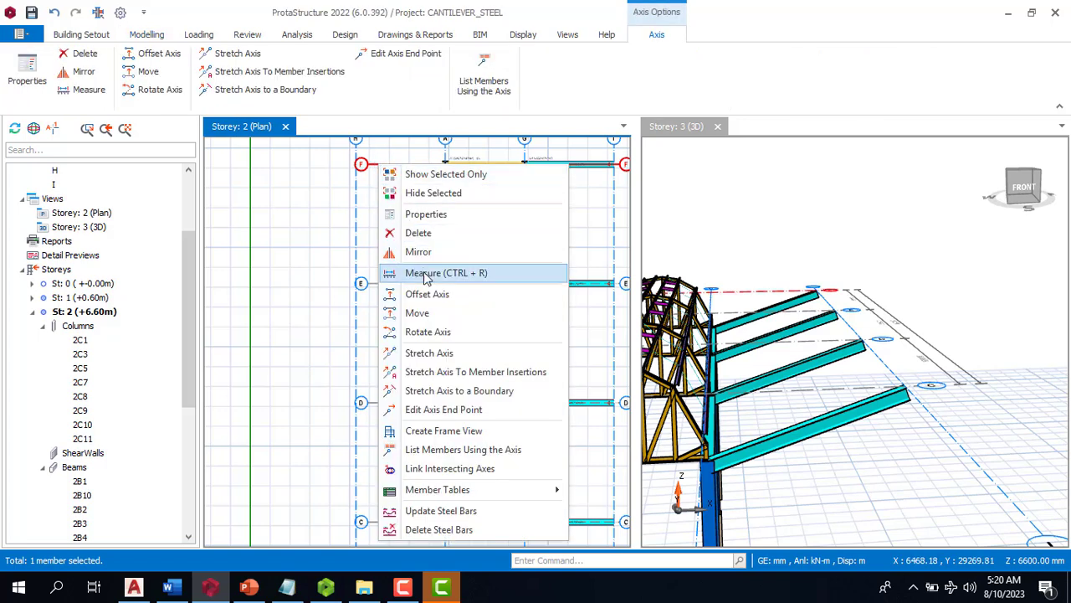
{"action": "left_click", "coordinate": [447, 358]}
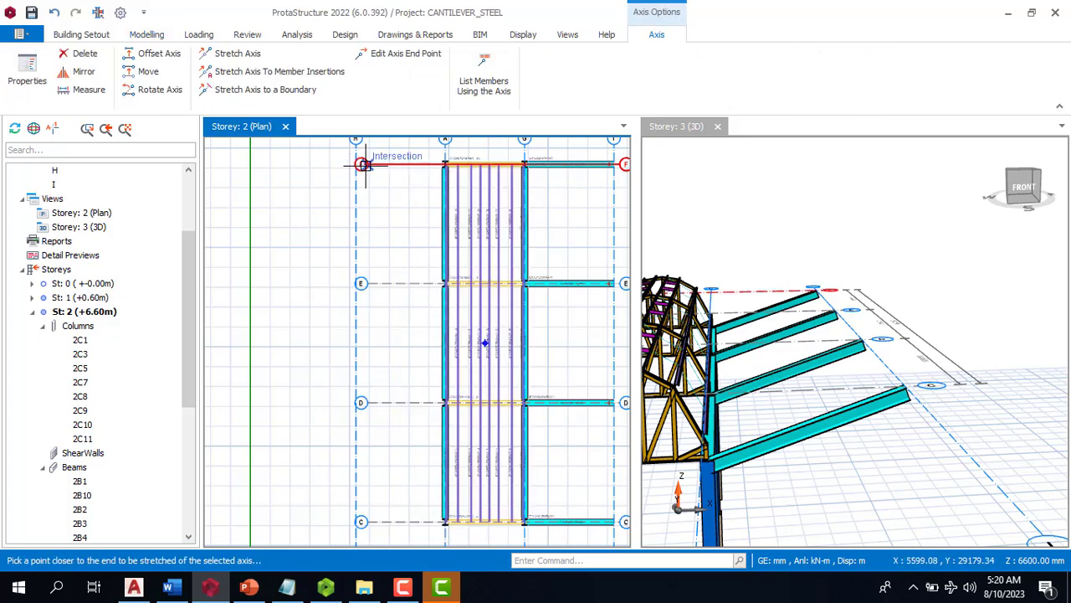
{"action": "scroll", "coordinate": [373, 168], "scroll_direction": "up", "scroll_amount": 3}
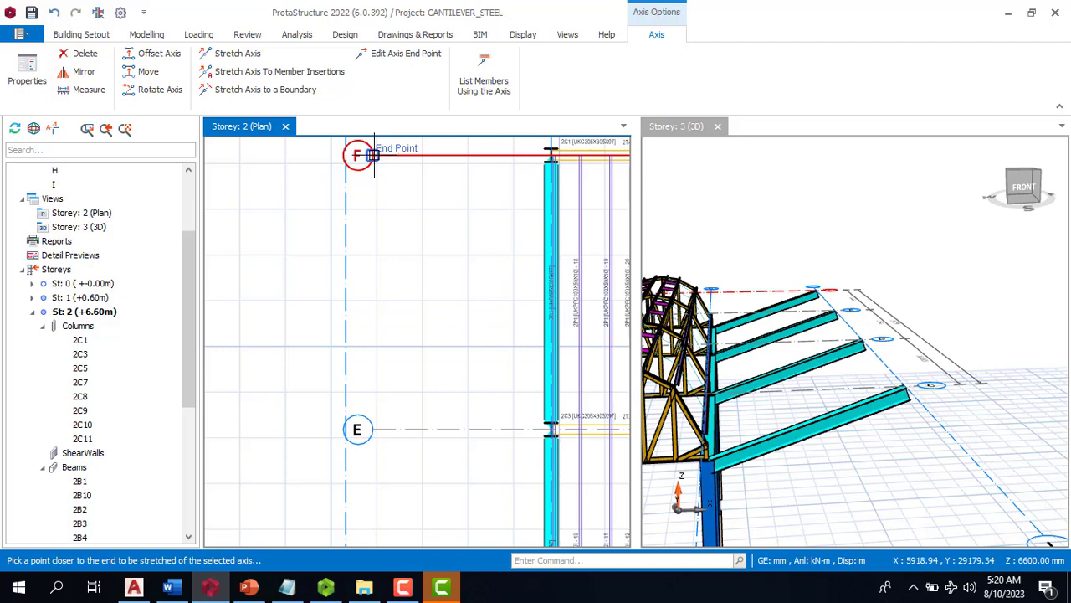
{"action": "left_click", "coordinate": [373, 162]}
{"action": "left_click", "coordinate": [303, 154]}
{"action": "scroll", "coordinate": [447, 251], "scroll_direction": "down", "scroll_amount": 3}
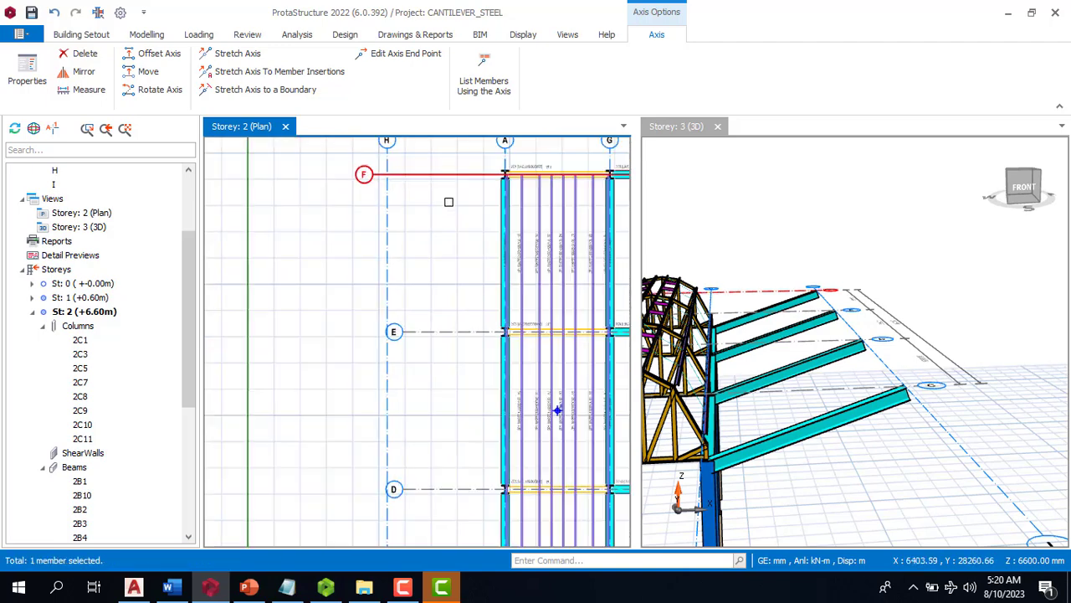
Step: Stretch the end of axis E outward past axis H, roughly in line with axis F's extended end
{"action": "left_click", "coordinate": [446, 299]}
{"action": "right_click", "coordinate": [443, 299]}
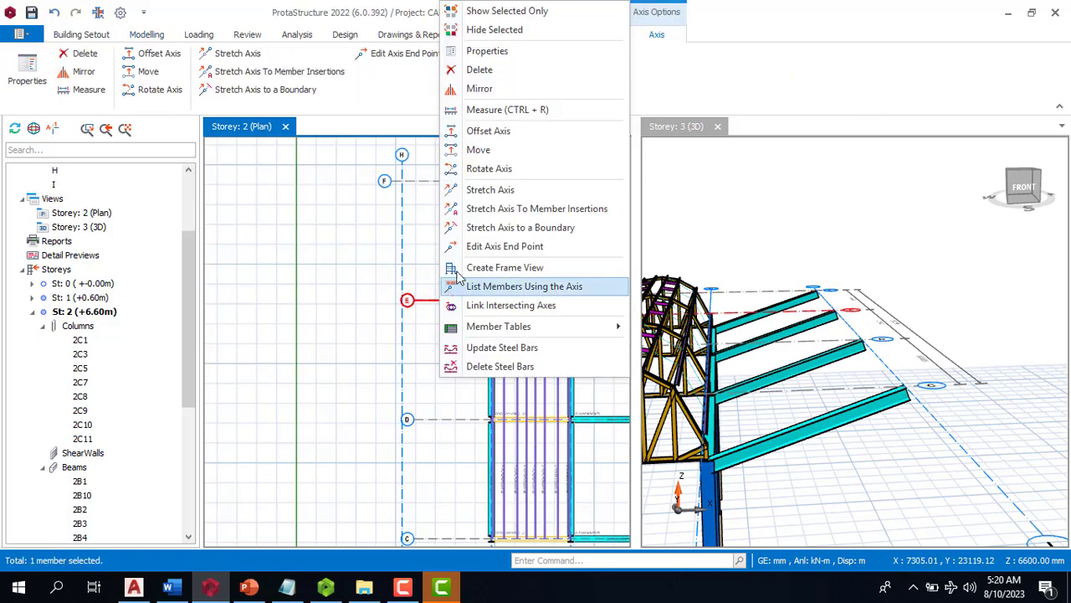
{"action": "left_click", "coordinate": [487, 198]}
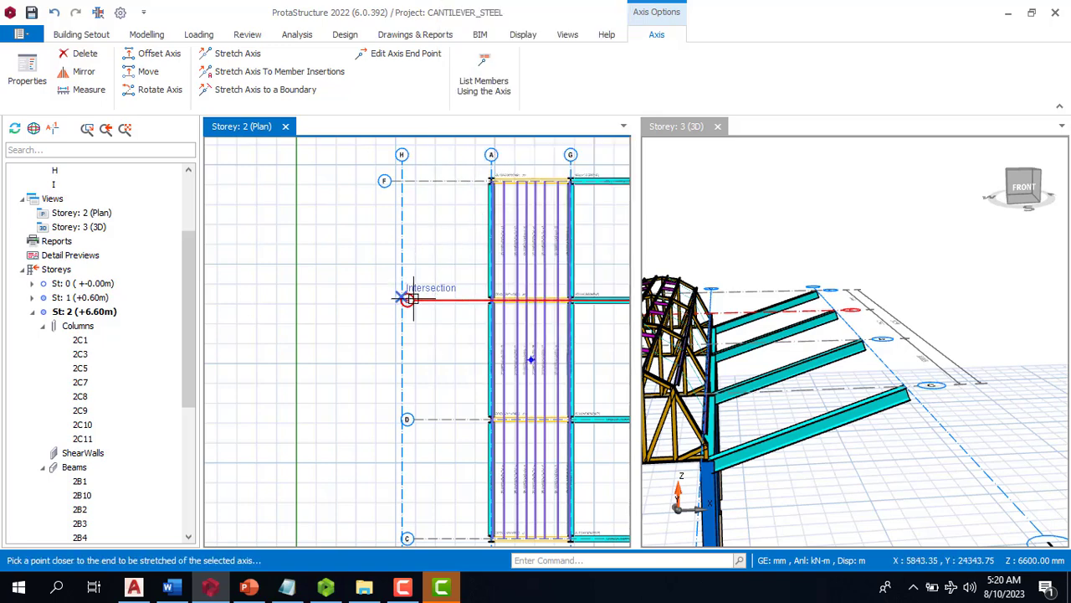
{"action": "scroll", "coordinate": [411, 299], "scroll_direction": "up", "scroll_amount": 3}
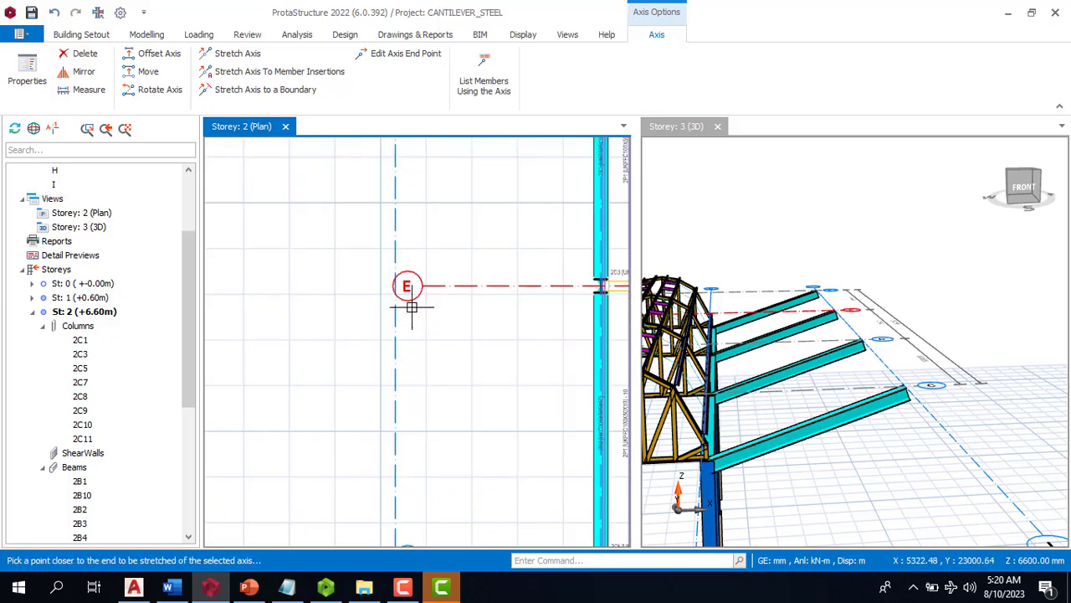
{"action": "left_click", "coordinate": [351, 284]}
{"action": "scroll", "coordinate": [414, 366], "scroll_direction": "down", "scroll_amount": 3}
{"action": "key", "text": "Escape"}
Step: Stretch the end of axis D outward past axis H, roughly in line with axis E's extended end
{"action": "scroll", "coordinate": [366, 280], "scroll_direction": "up", "scroll_amount": 3}
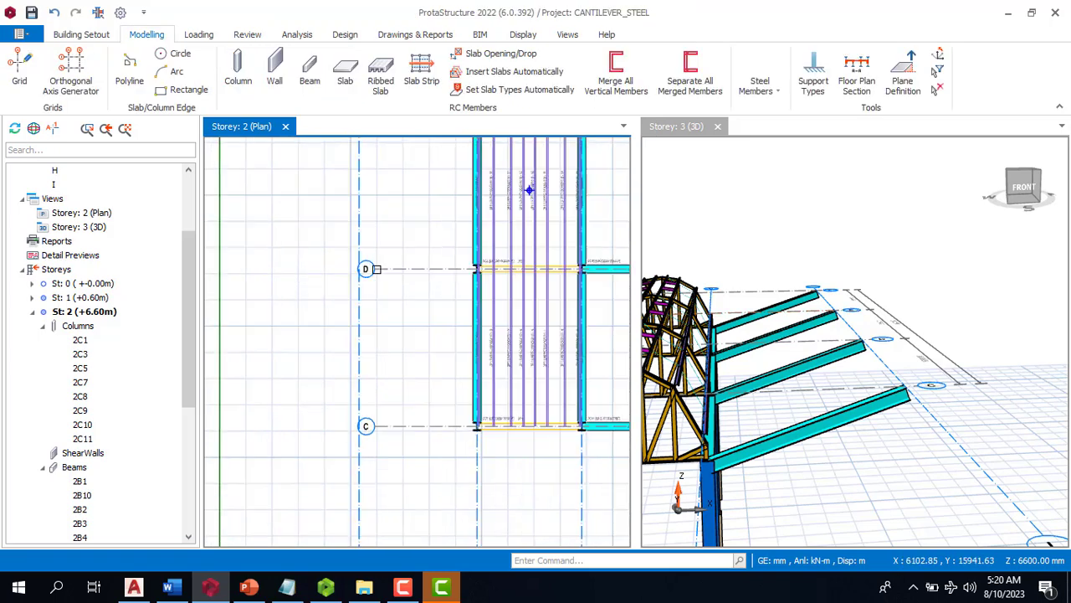
{"action": "left_click", "coordinate": [385, 270]}
{"action": "right_click", "coordinate": [385, 269]}
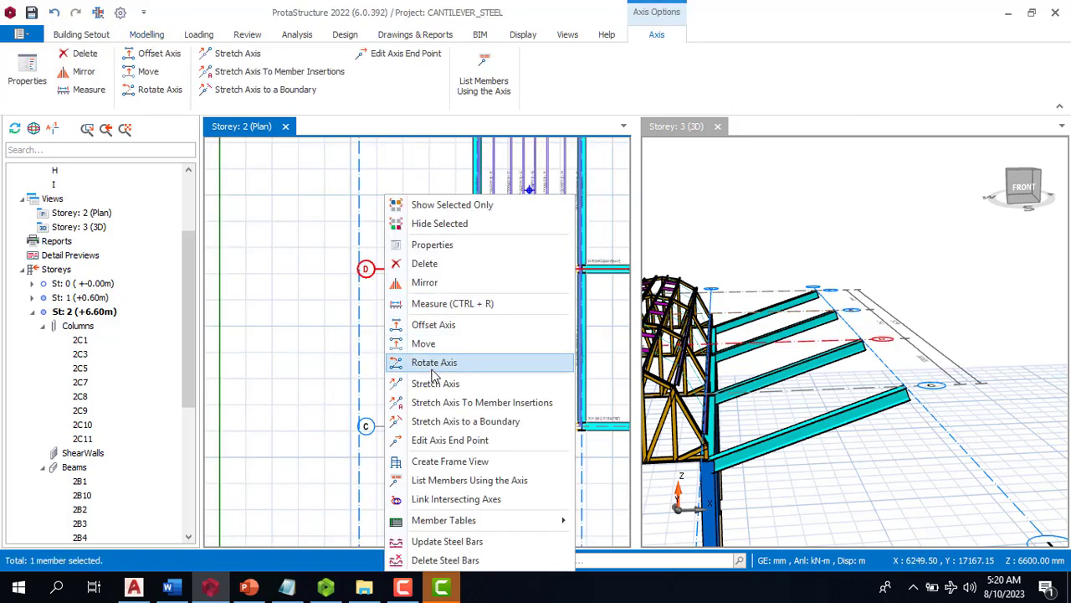
{"action": "left_click", "coordinate": [434, 383]}
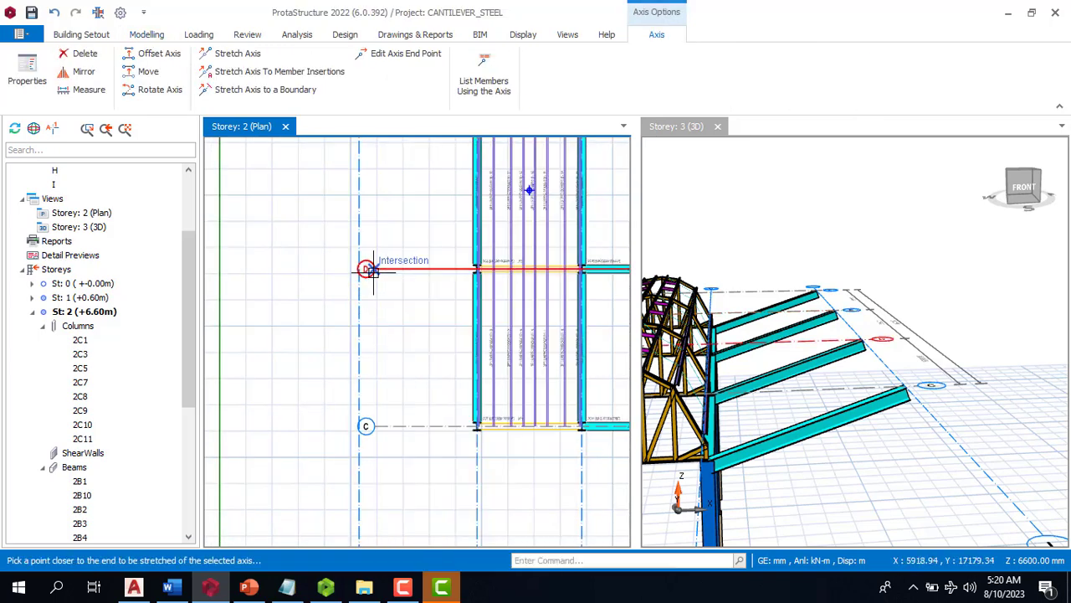
{"action": "left_click", "coordinate": [335, 269]}
{"action": "scroll", "coordinate": [399, 279], "scroll_direction": "down", "scroll_amount": 2}
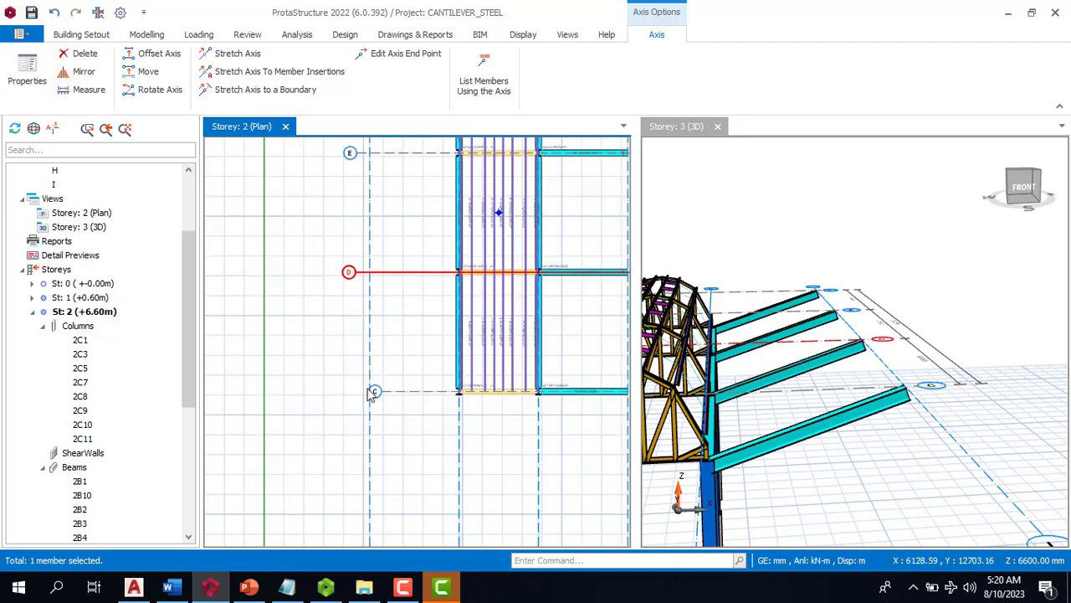
Step: Stretch the end of axis C outward past axis H, roughly in line with axis D's end, and clear the selection
{"action": "scroll", "coordinate": [372, 393], "scroll_direction": "up", "scroll_amount": 2}
{"action": "left_click", "coordinate": [407, 392]}
{"action": "right_click", "coordinate": [407, 393]}
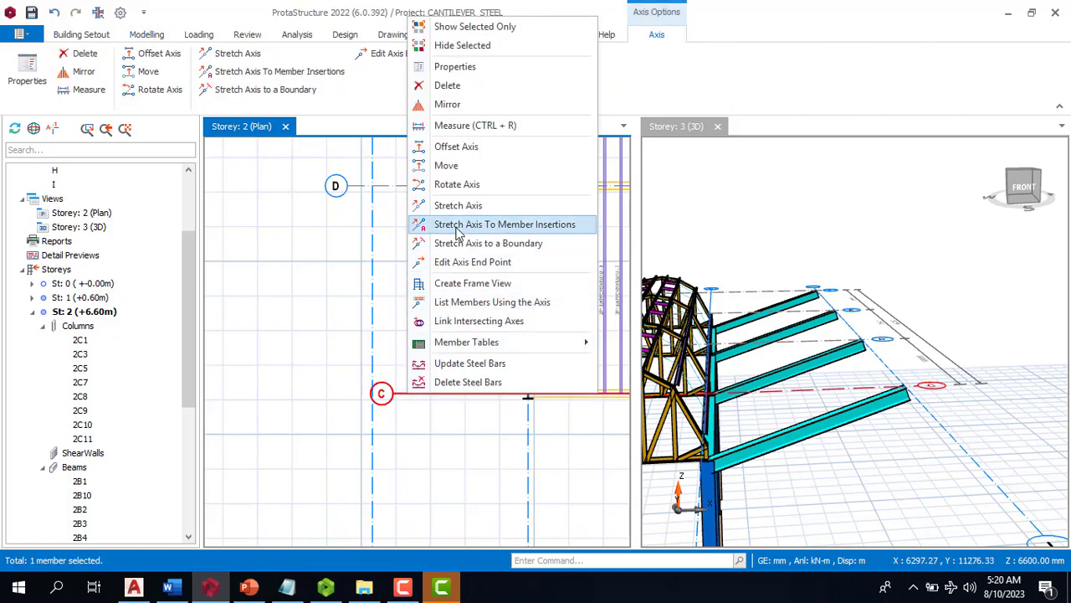
{"action": "left_click", "coordinate": [393, 393]}
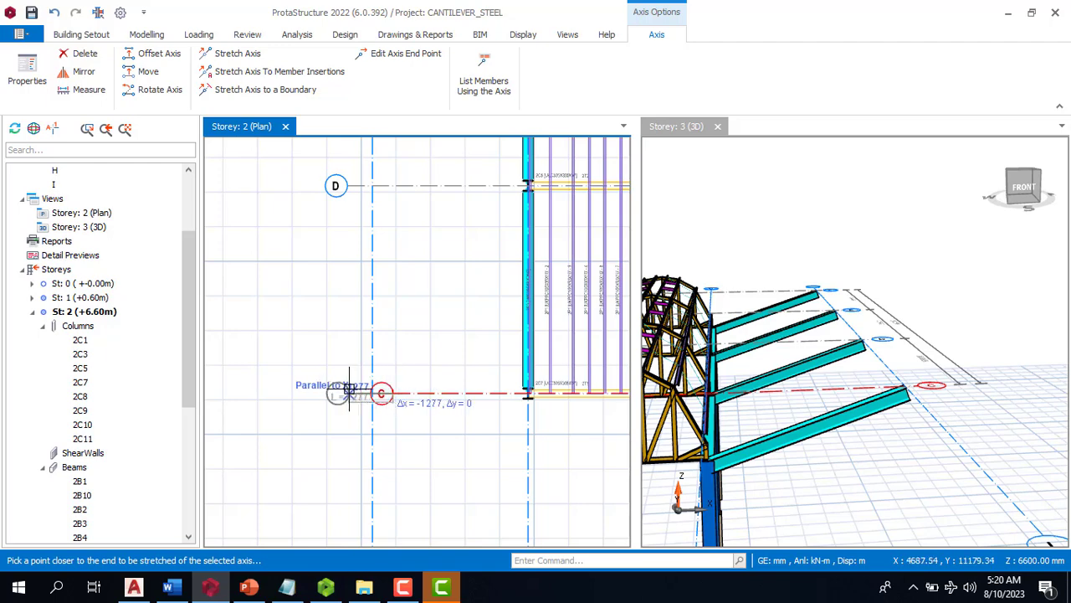
{"action": "left_click", "coordinate": [346, 392]}
{"action": "scroll", "coordinate": [385, 362], "scroll_direction": "down", "scroll_amount": 4}
{"action": "key", "text": "Escape"}
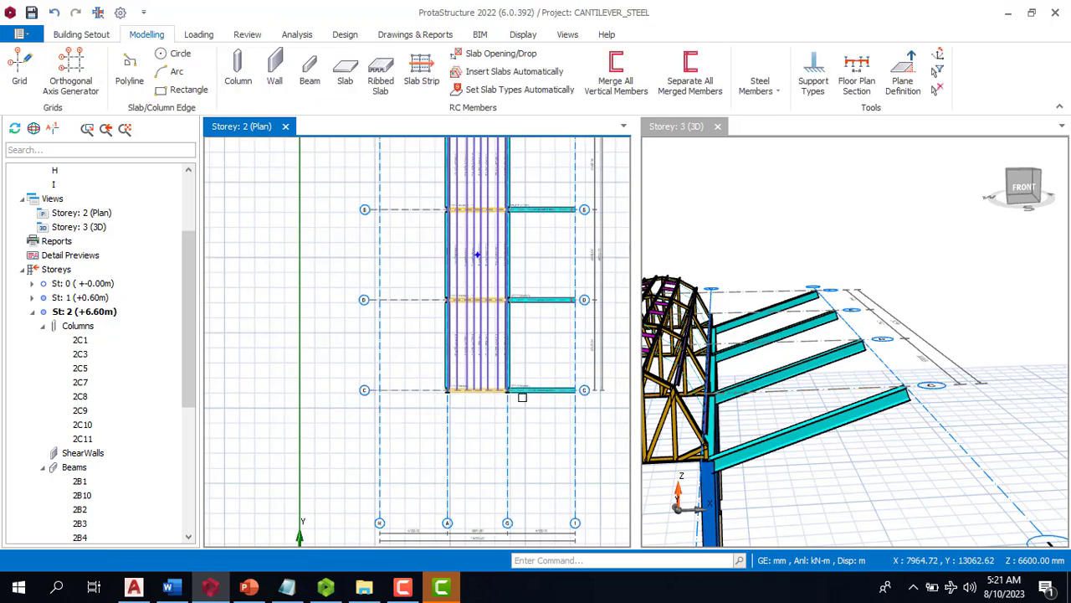
Step: Insert a Normal-type steel cantilever beam on axis C from axis A to axis H, using the exact axis intersections as end points
{"action": "scroll", "coordinate": [483, 418], "scroll_direction": "down", "scroll_amount": 4}
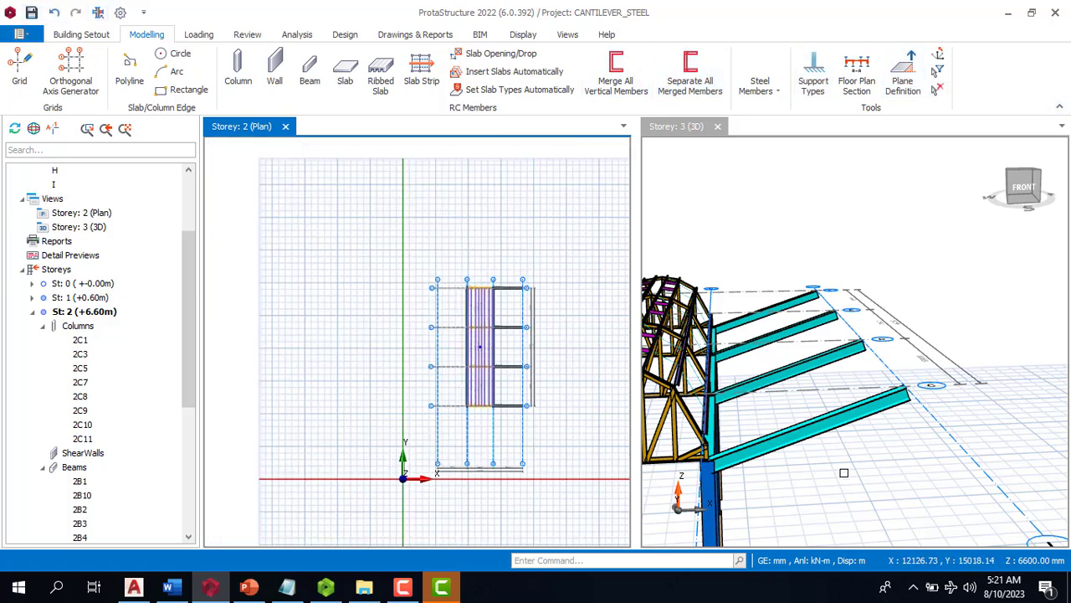
{"action": "scroll", "coordinate": [908, 402], "scroll_direction": "down", "scroll_amount": 4}
{"action": "scroll", "coordinate": [744, 431], "scroll_direction": "up", "scroll_amount": 1}
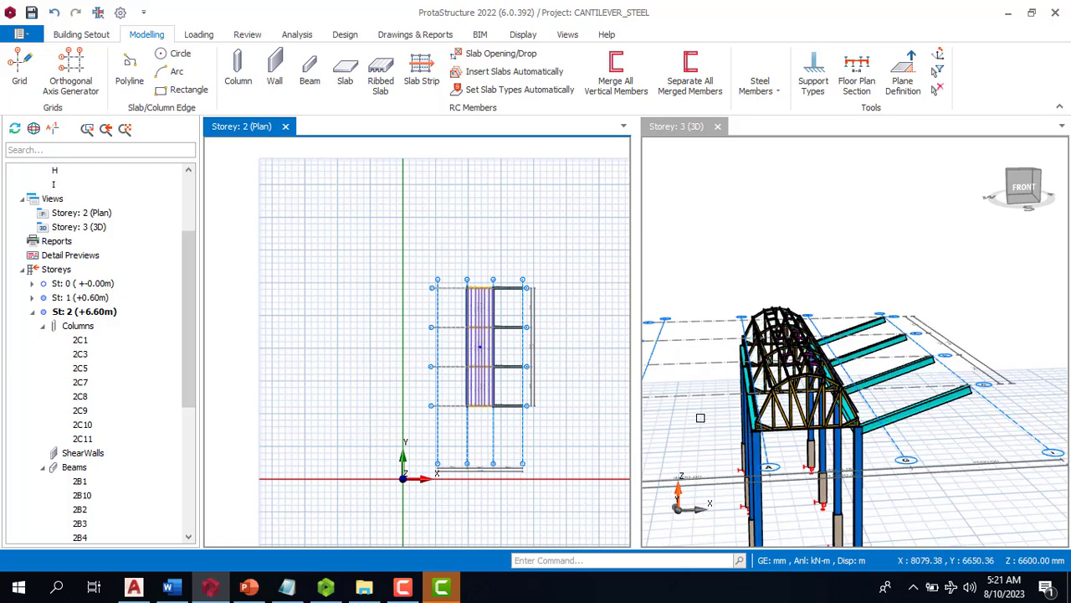
{"action": "scroll", "coordinate": [490, 335], "scroll_direction": "up", "scroll_amount": 4}
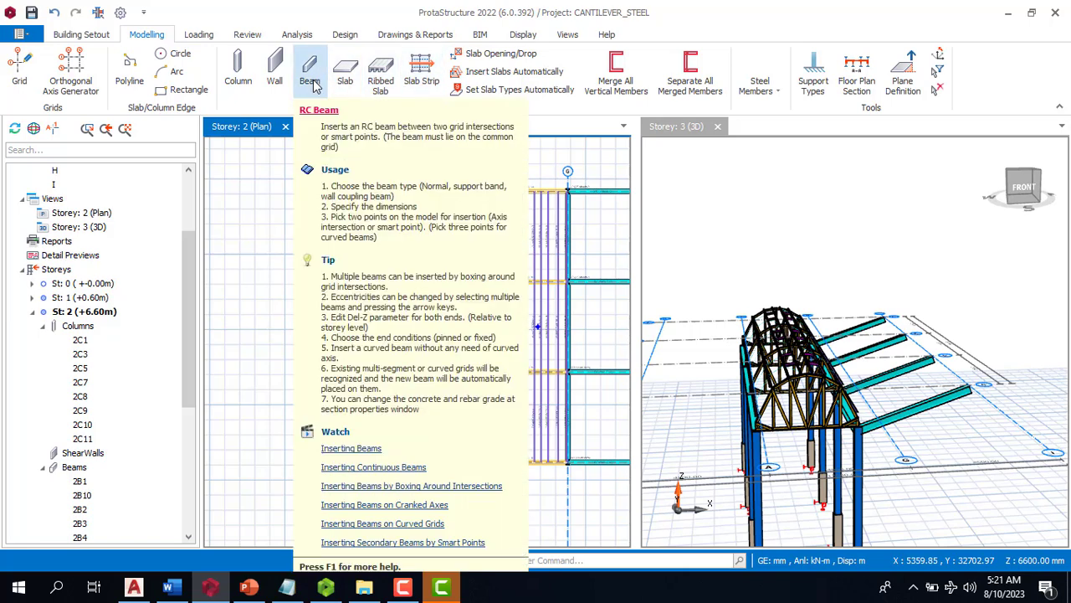
{"action": "left_click", "coordinate": [762, 84]}
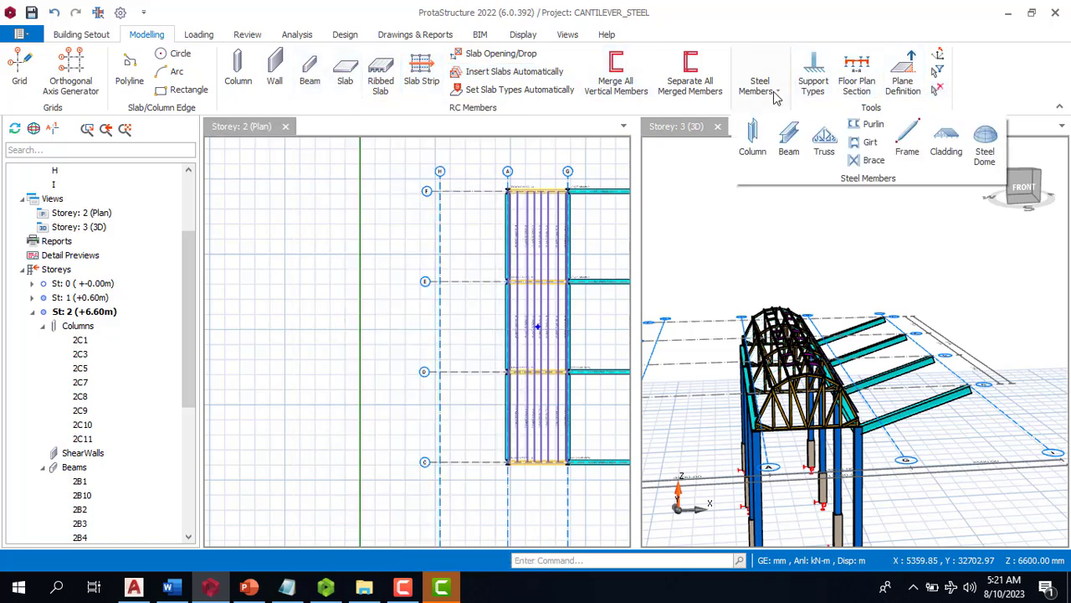
{"action": "left_click", "coordinate": [789, 143]}
{"action": "scroll", "coordinate": [477, 485], "scroll_direction": "up", "scroll_amount": 4}
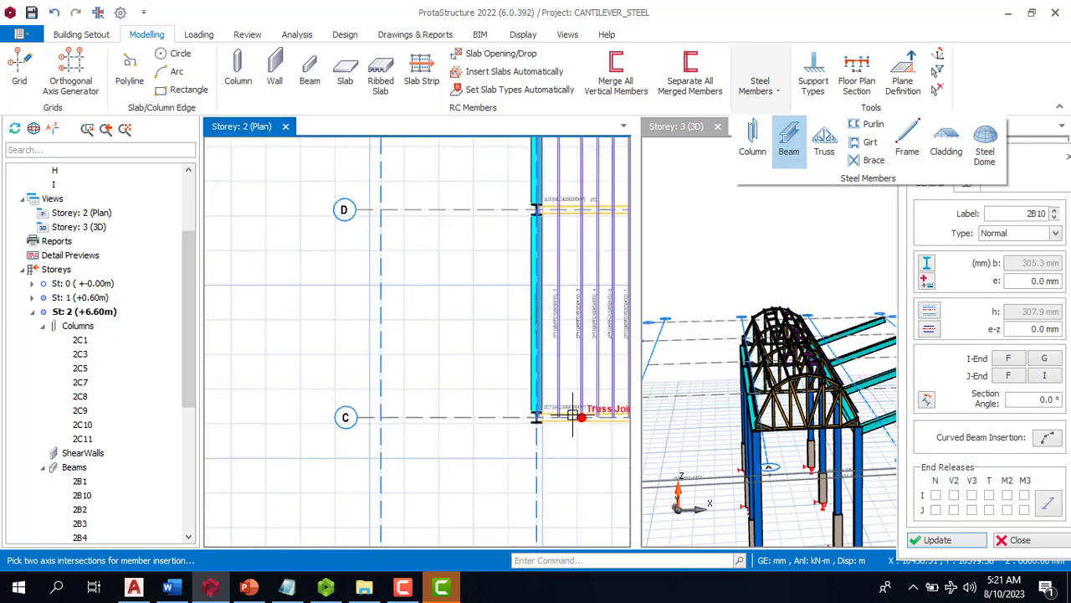
{"action": "scroll", "coordinate": [571, 416], "scroll_direction": "up", "scroll_amount": 2}
{"action": "left_click", "coordinate": [518, 420]}
{"action": "scroll", "coordinate": [567, 450], "scroll_direction": "down", "scroll_amount": 3}
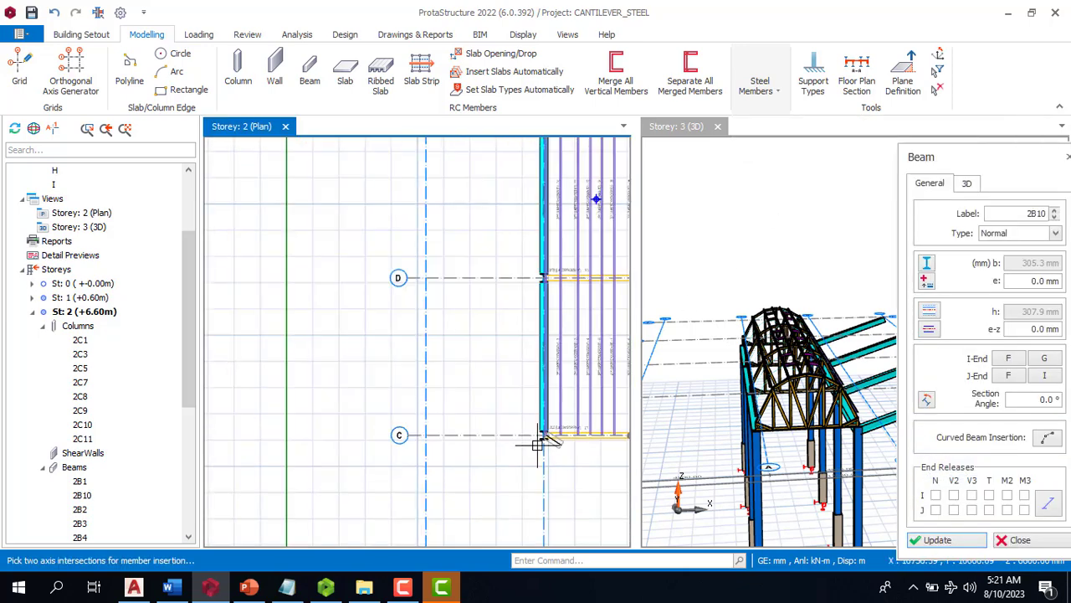
{"action": "left_click", "coordinate": [426, 435]}
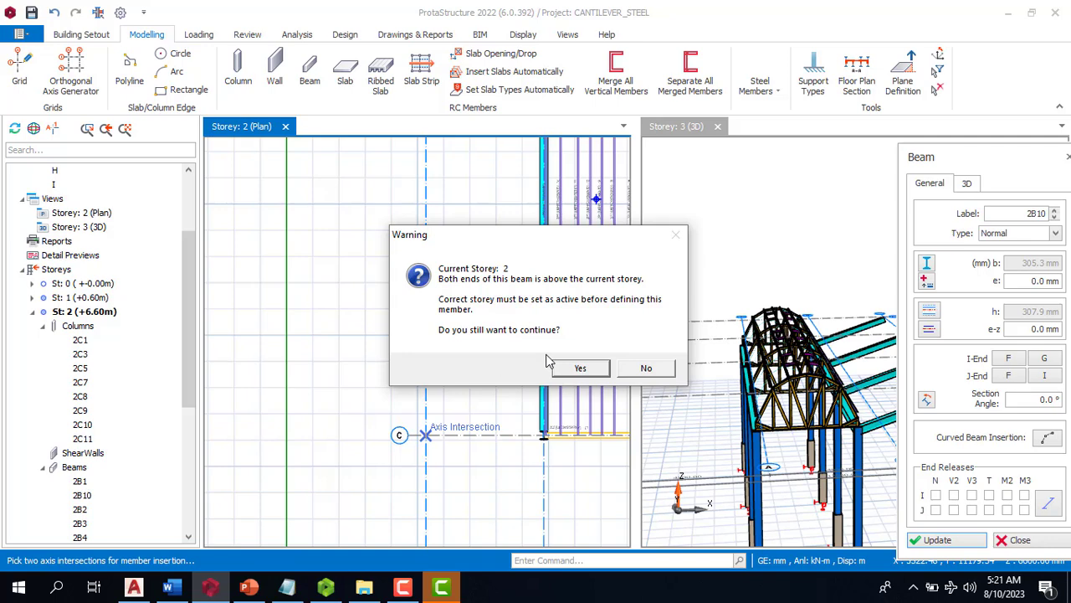
{"action": "left_click", "coordinate": [646, 369]}
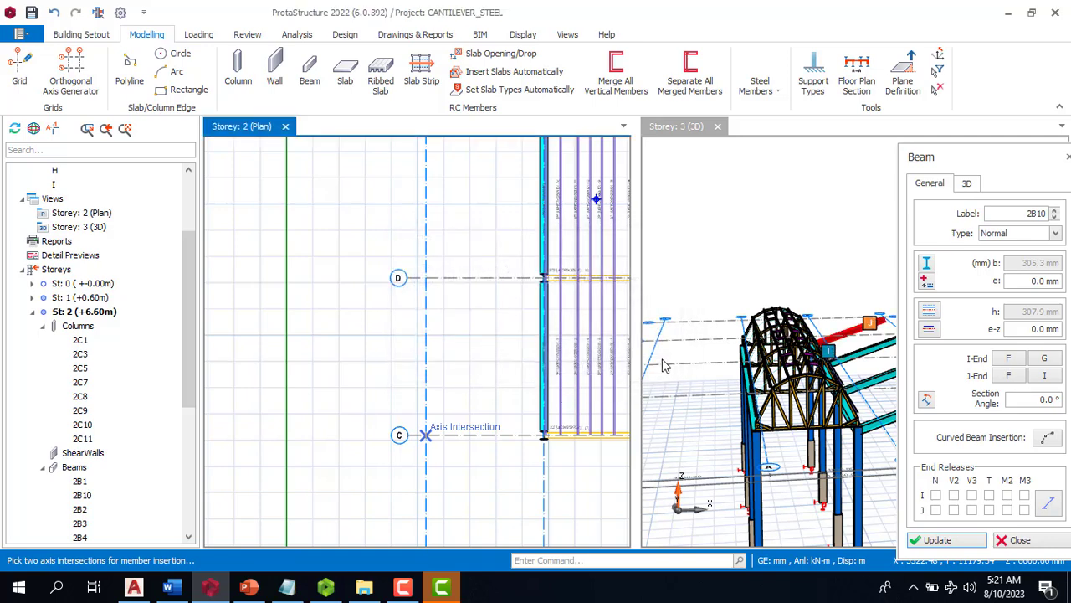
{"action": "left_click", "coordinate": [543, 435]}
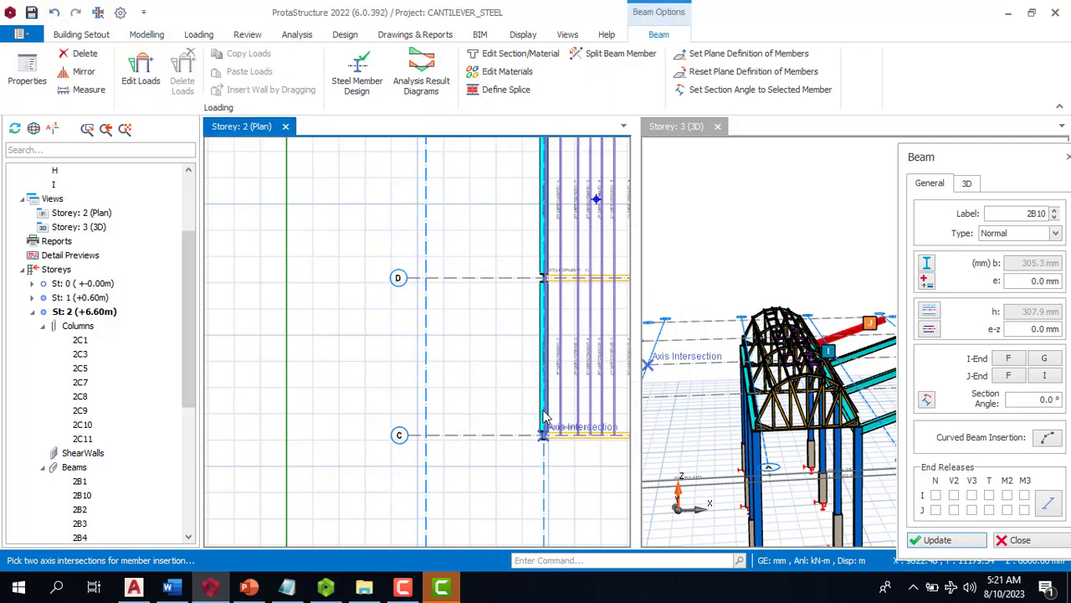
{"action": "left_click", "coordinate": [426, 435]}
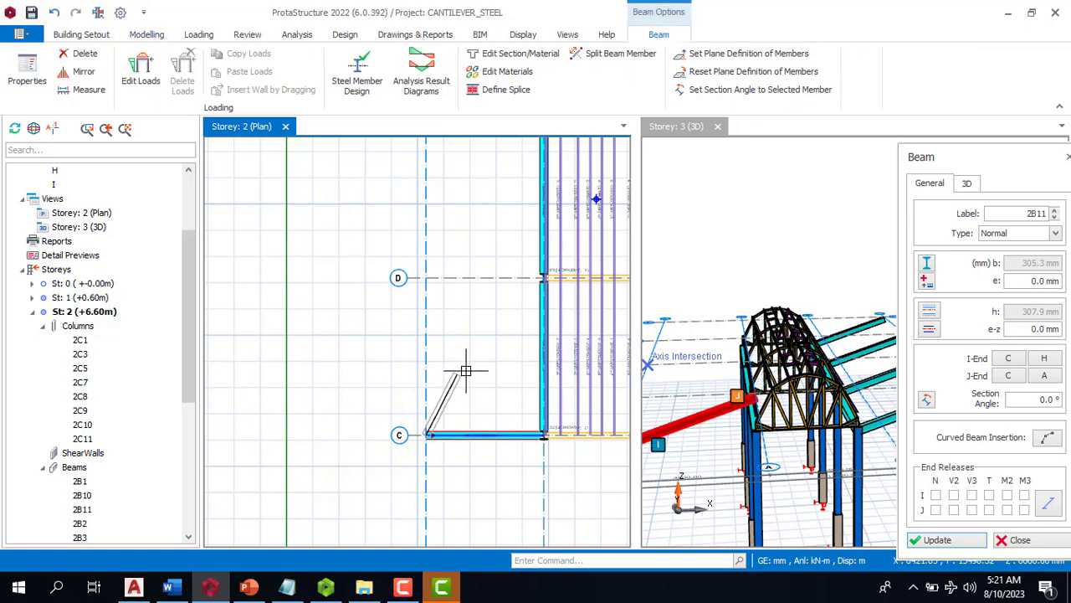
Step: Insert a steel cantilever beam on axis D from axis A to axis H
{"action": "scroll", "coordinate": [484, 410], "scroll_direction": "down", "scroll_amount": 3}
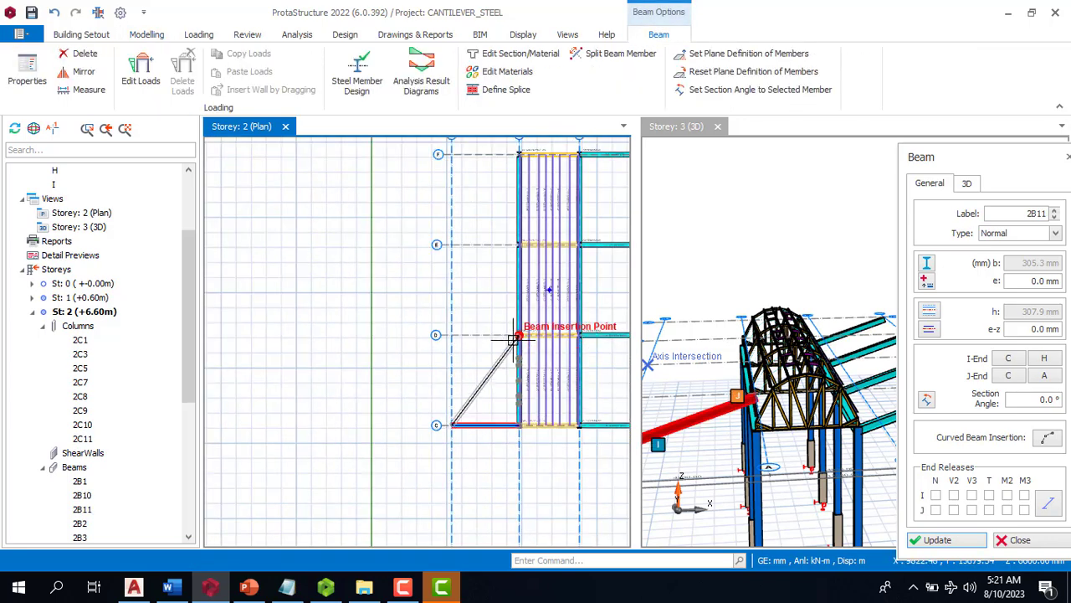
{"action": "scroll", "coordinate": [509, 351], "scroll_direction": "up", "scroll_amount": 2}
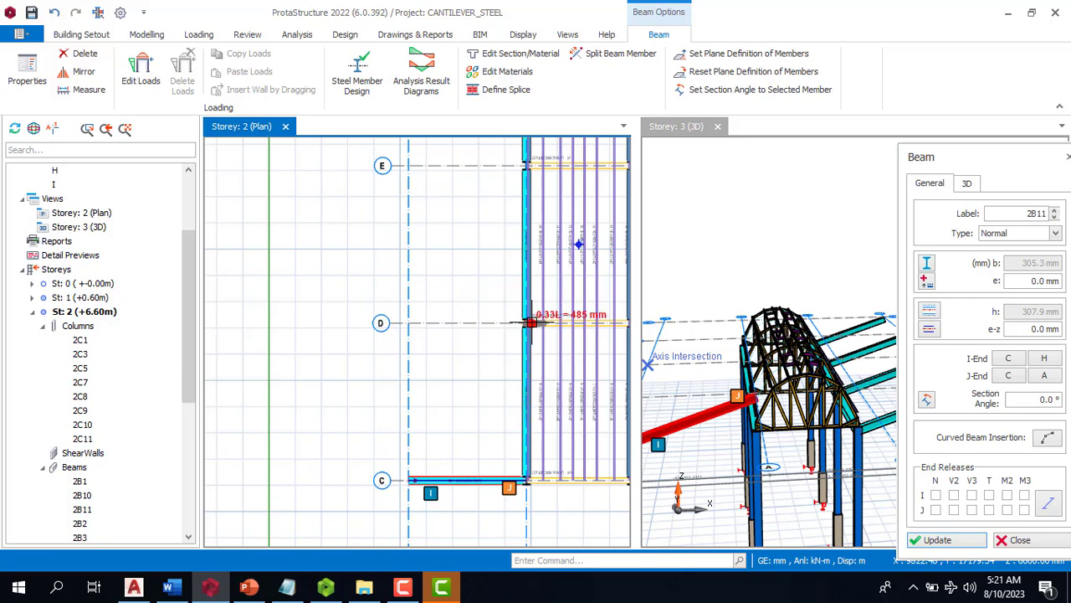
{"action": "left_click", "coordinate": [524, 323]}
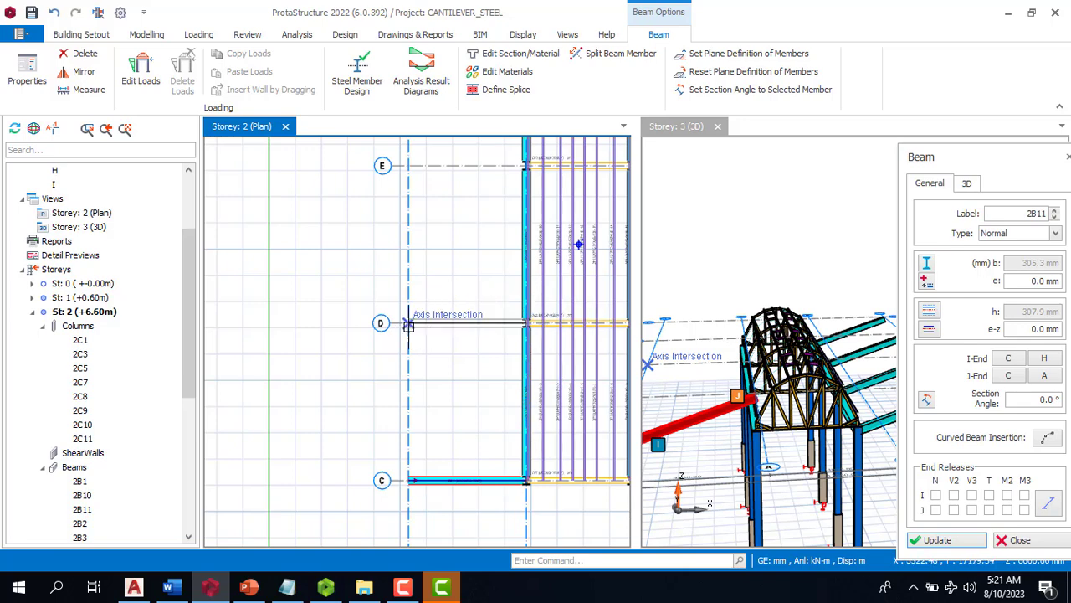
{"action": "left_click", "coordinate": [410, 323]}
Step: Dismiss the Bentley CONNECTION Client pop-up and insert a steel cantilever beam on axis E from axis A to axis H
{"action": "scroll", "coordinate": [504, 418], "scroll_direction": "down", "scroll_amount": 2}
{"action": "scroll", "coordinate": [508, 271], "scroll_direction": "up", "scroll_amount": 2}
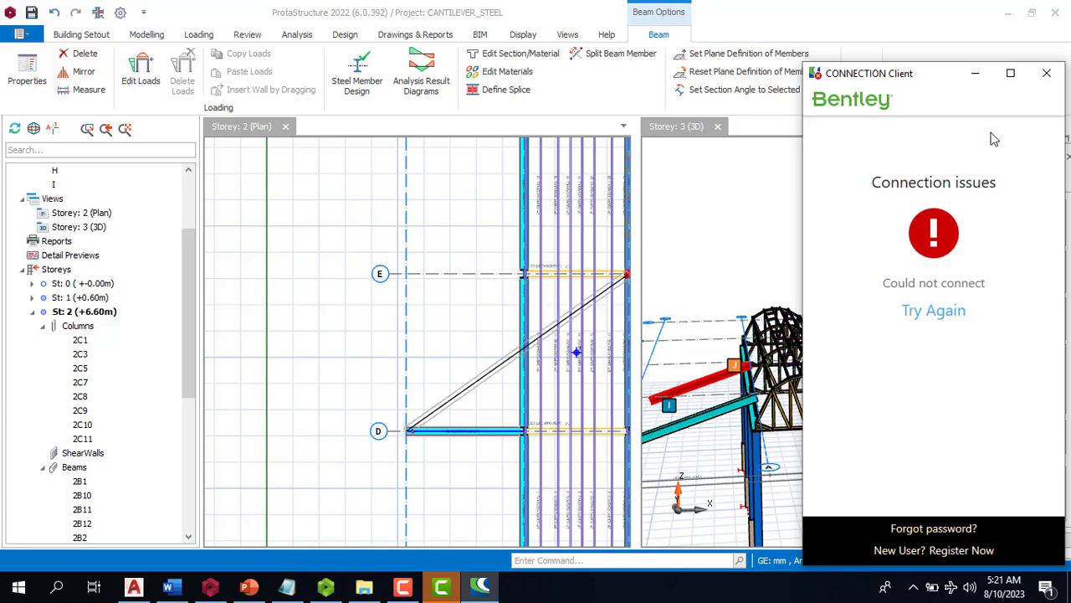
{"action": "left_click", "coordinate": [1046, 73]}
{"action": "scroll", "coordinate": [418, 418], "scroll_direction": "up", "scroll_amount": 2}
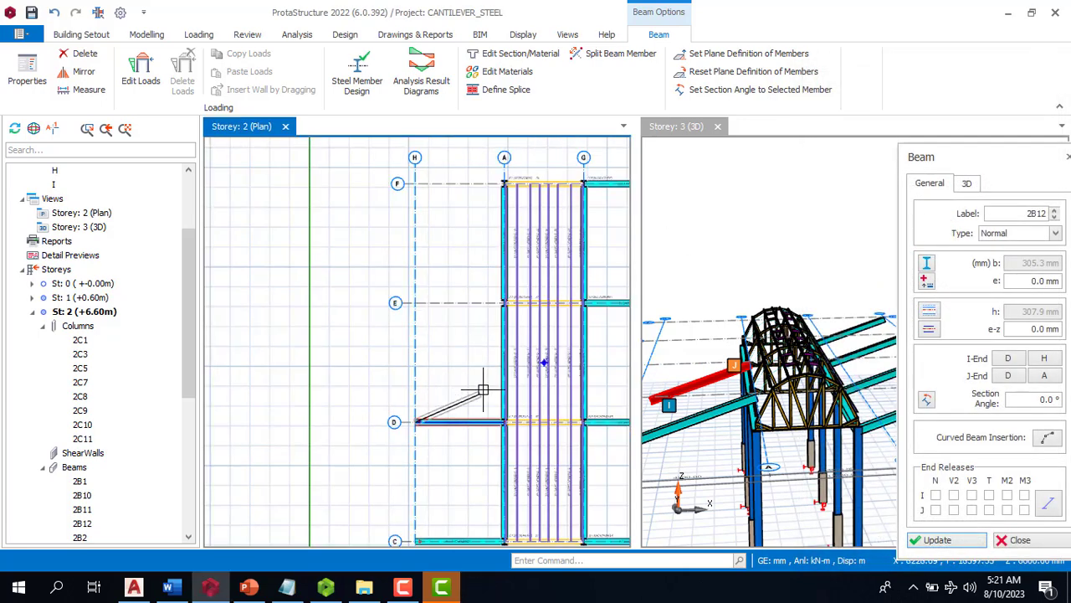
{"action": "scroll", "coordinate": [502, 312], "scroll_direction": "up", "scroll_amount": 2}
{"action": "left_click", "coordinate": [510, 315]}
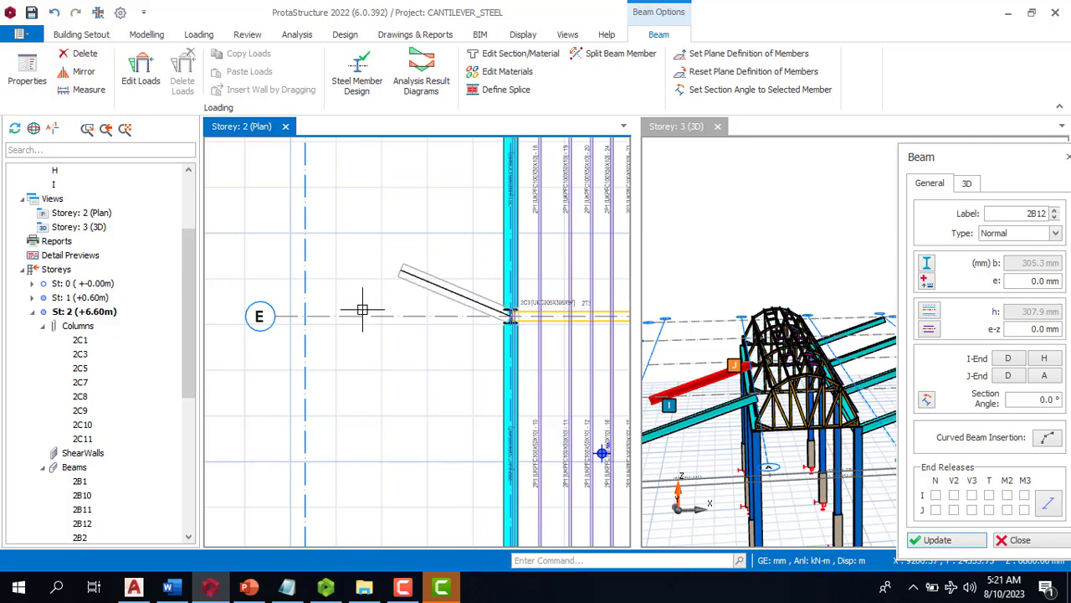
{"action": "left_click", "coordinate": [305, 316]}
Step: Insert a steel cantilever beam on axis F from axis A to axis H
{"action": "scroll", "coordinate": [407, 355], "scroll_direction": "down", "scroll_amount": 2}
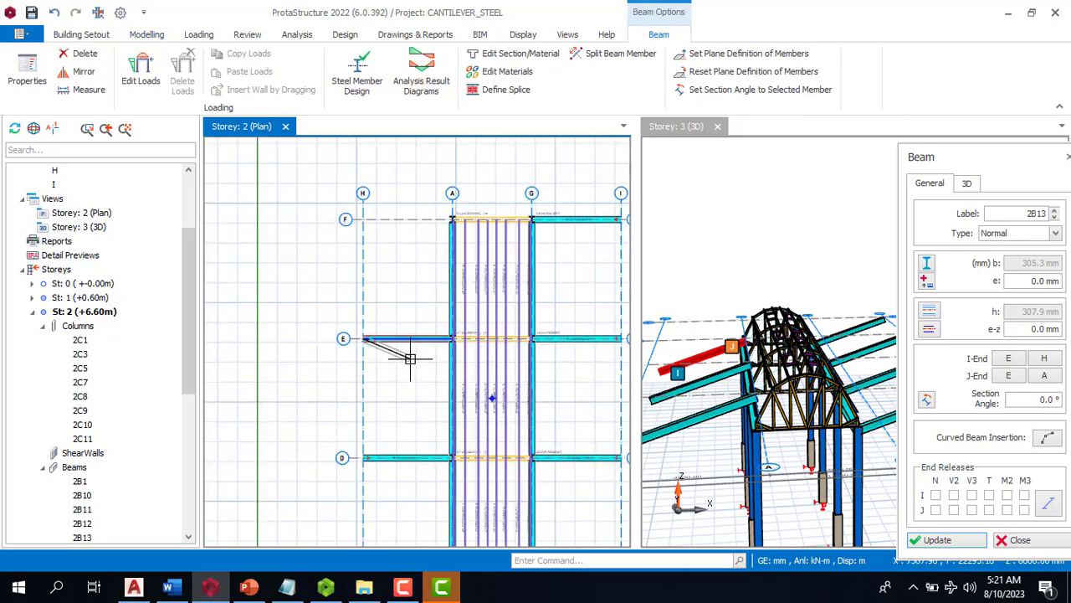
{"action": "left_click", "coordinate": [452, 219]}
{"action": "scroll", "coordinate": [373, 220], "scroll_direction": "up", "scroll_amount": 1}
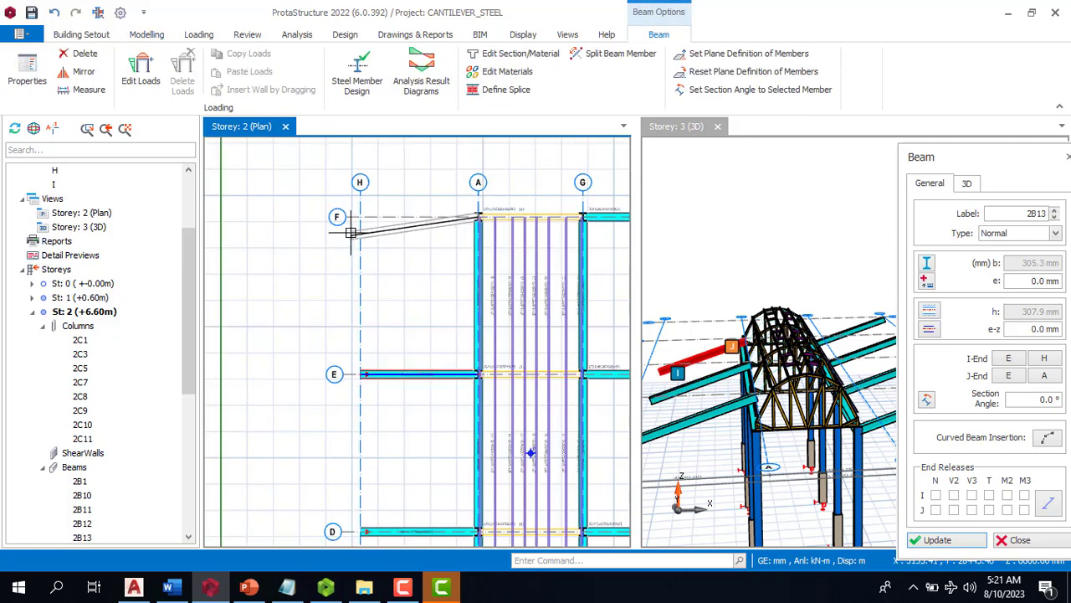
{"action": "left_click", "coordinate": [406, 208]}
{"action": "scroll", "coordinate": [407, 220], "scroll_direction": "down", "scroll_amount": 2}
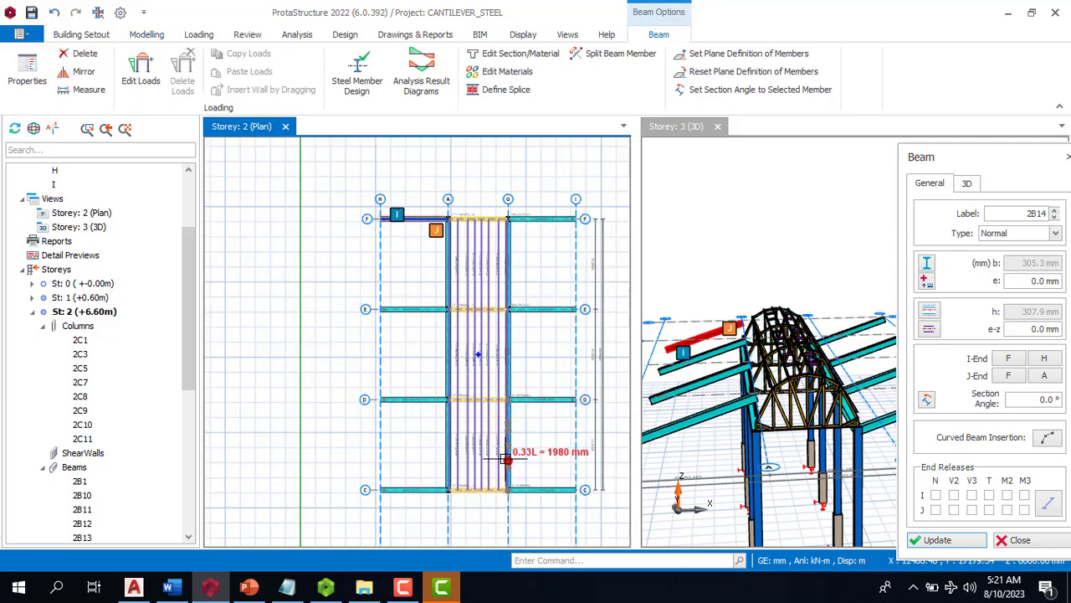
Step: Select the four cantilever beams between axes H and A on gridlines C, D, E and F and open their properties table
{"action": "key", "text": "Escape"}
{"action": "left_click", "coordinate": [406, 491]}
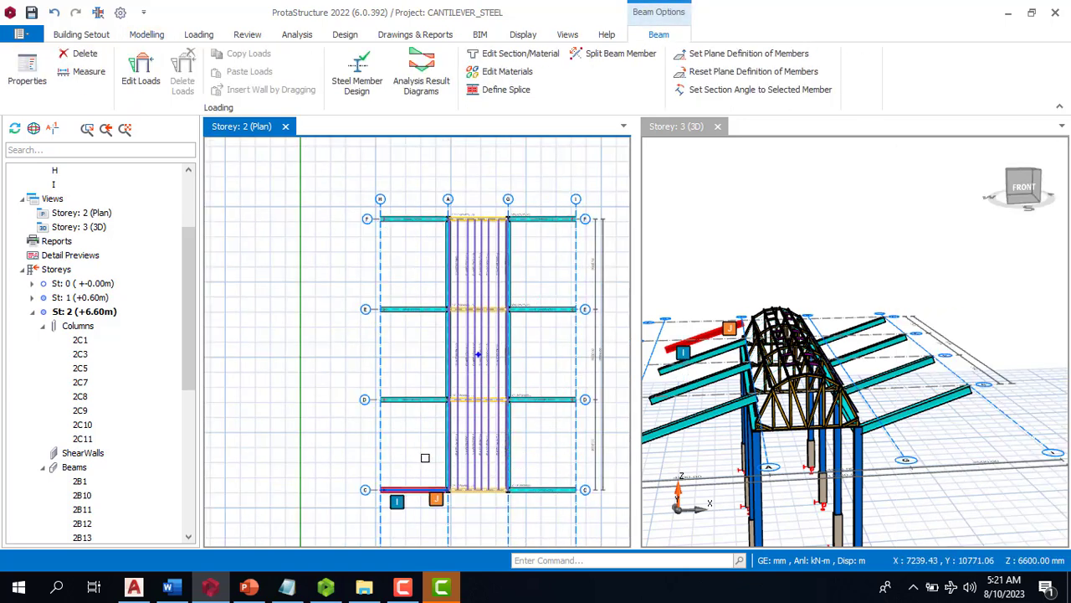
{"action": "left_click", "coordinate": [425, 400]}
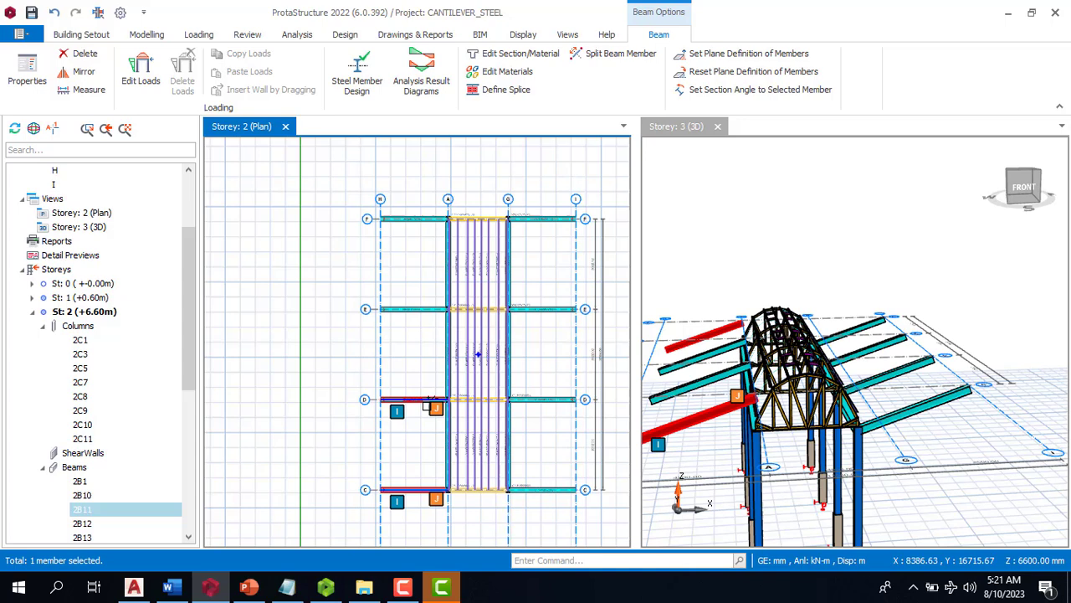
{"action": "left_click", "coordinate": [424, 310]}
{"action": "left_click", "coordinate": [415, 219]}
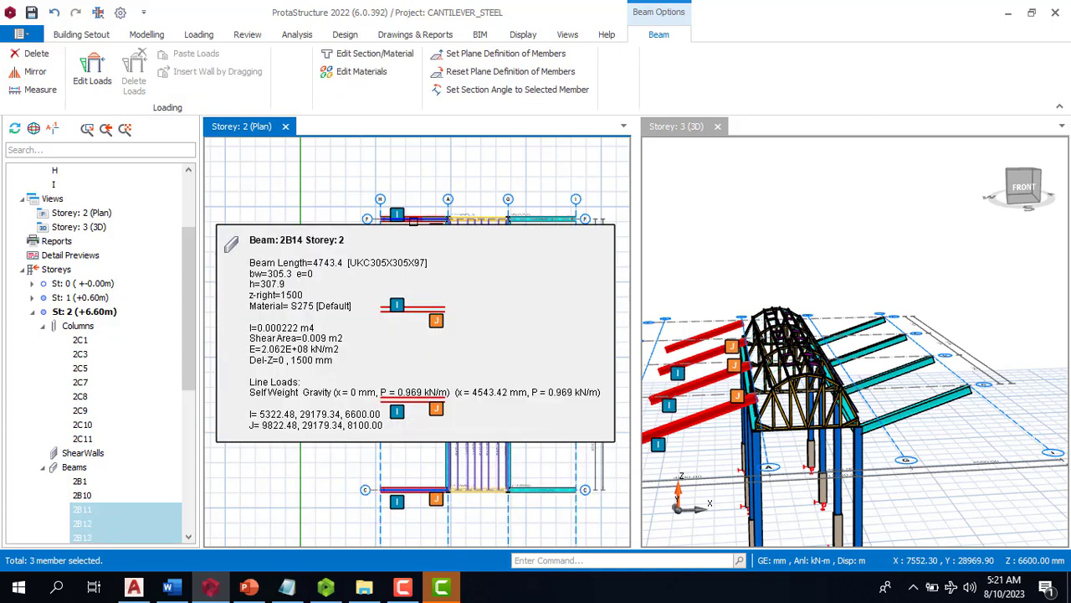
{"action": "right_click", "coordinate": [432, 221]}
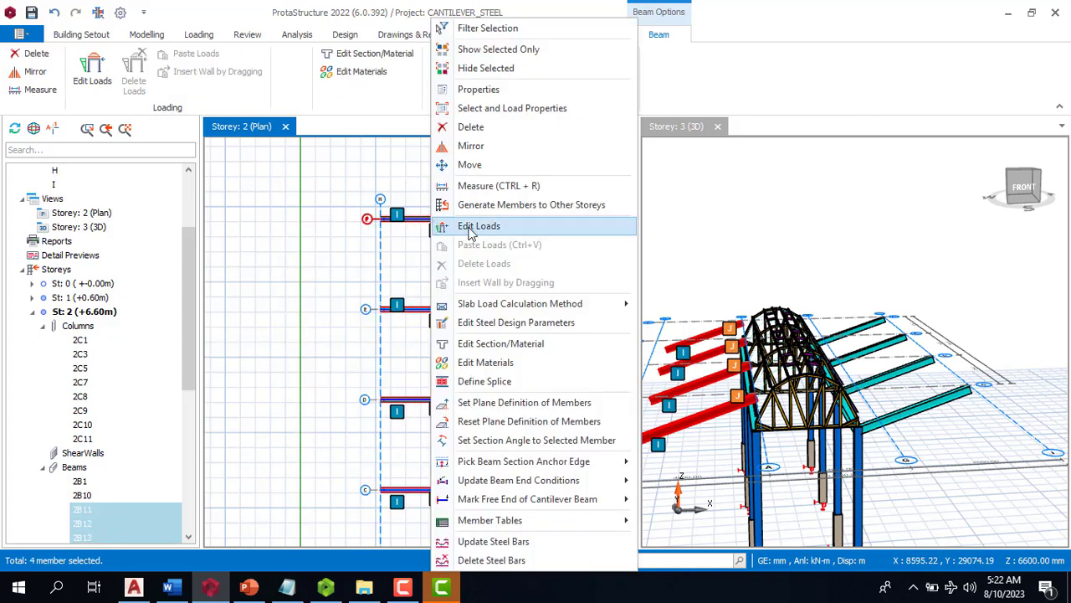
{"action": "left_click", "coordinate": [503, 95]}
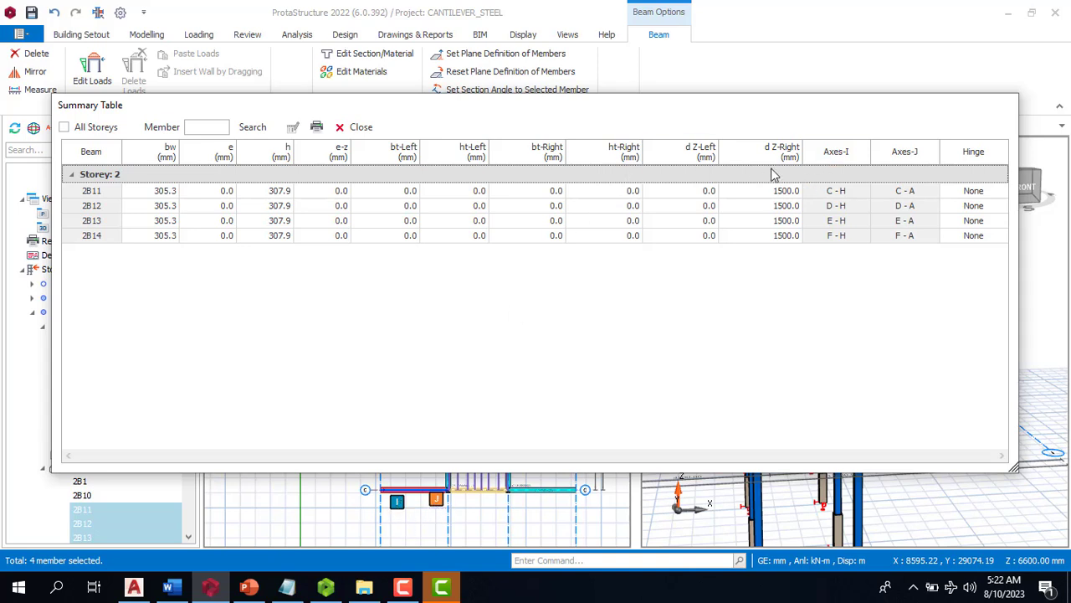
Step: Set d Z-Left to 1500 mm for all four beams in the summary table
{"action": "left_click", "coordinate": [706, 195]}
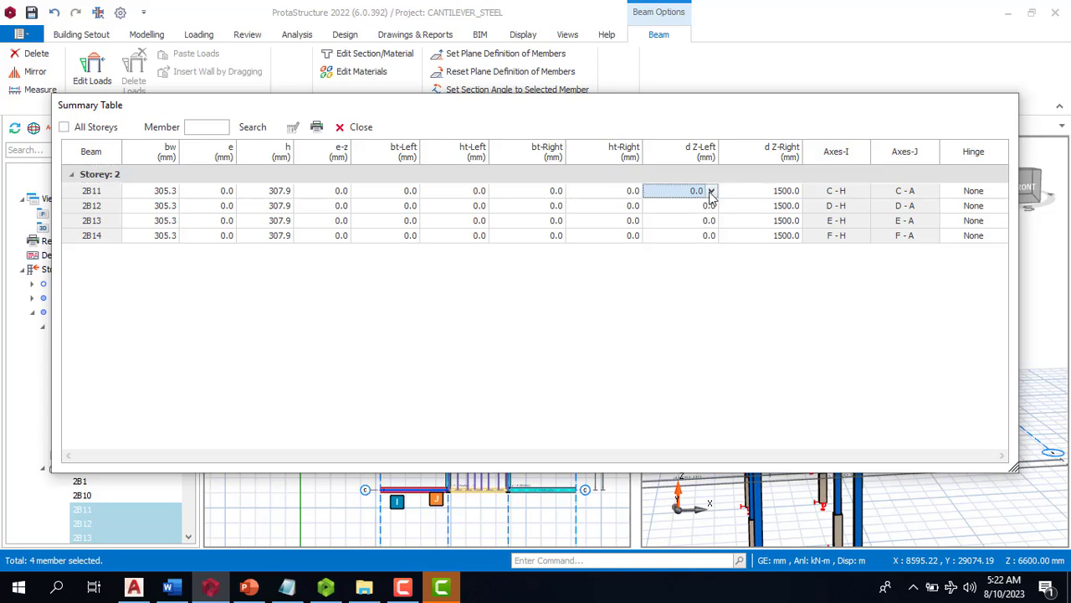
{"action": "left_click", "coordinate": [707, 155]}
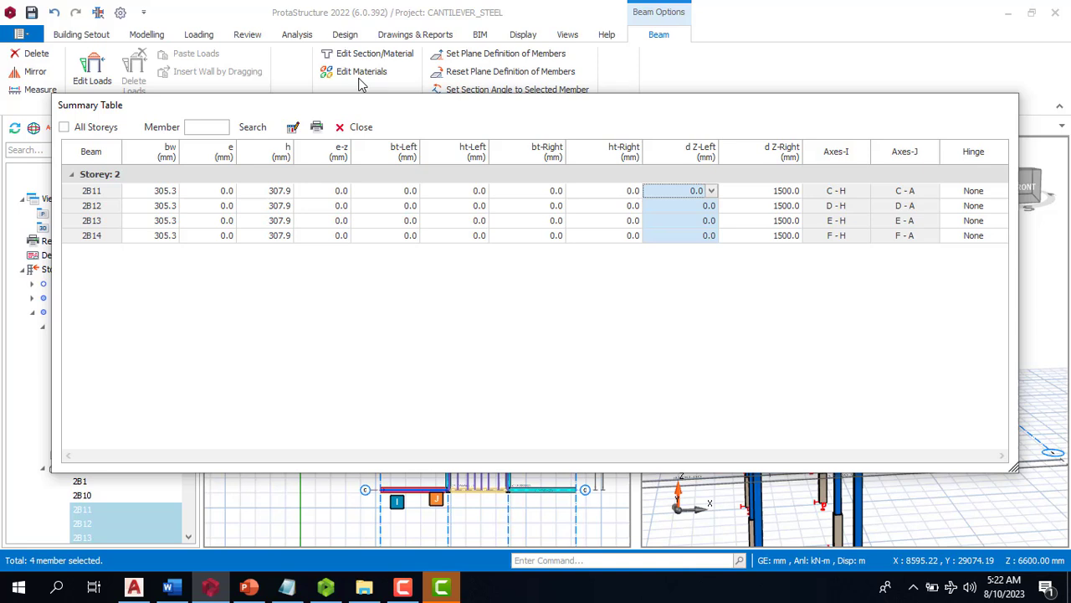
{"action": "left_click", "coordinate": [292, 127]}
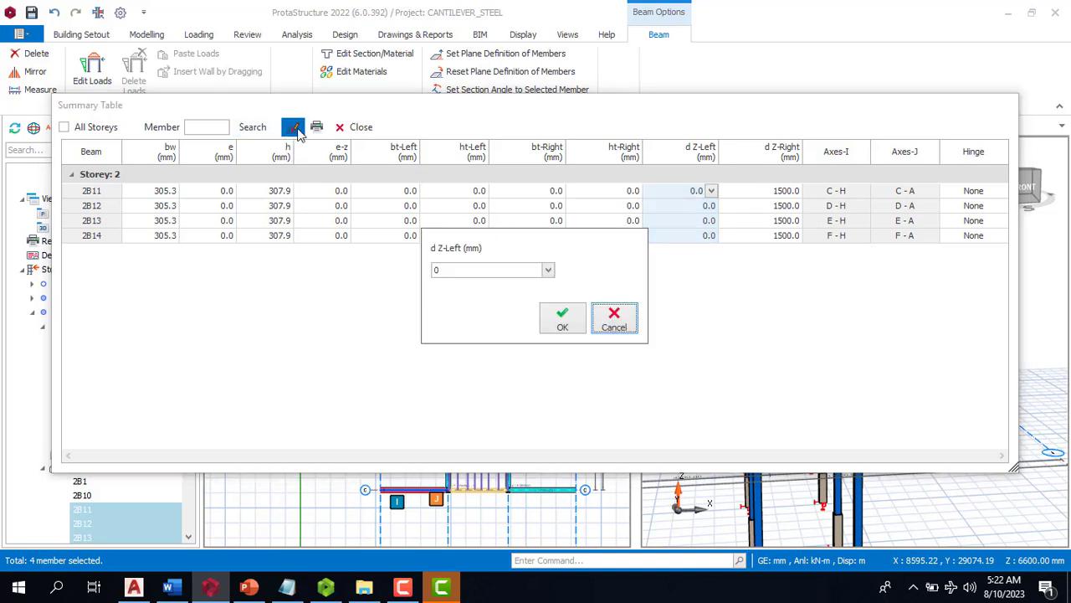
{"action": "left_click", "coordinate": [614, 320]}
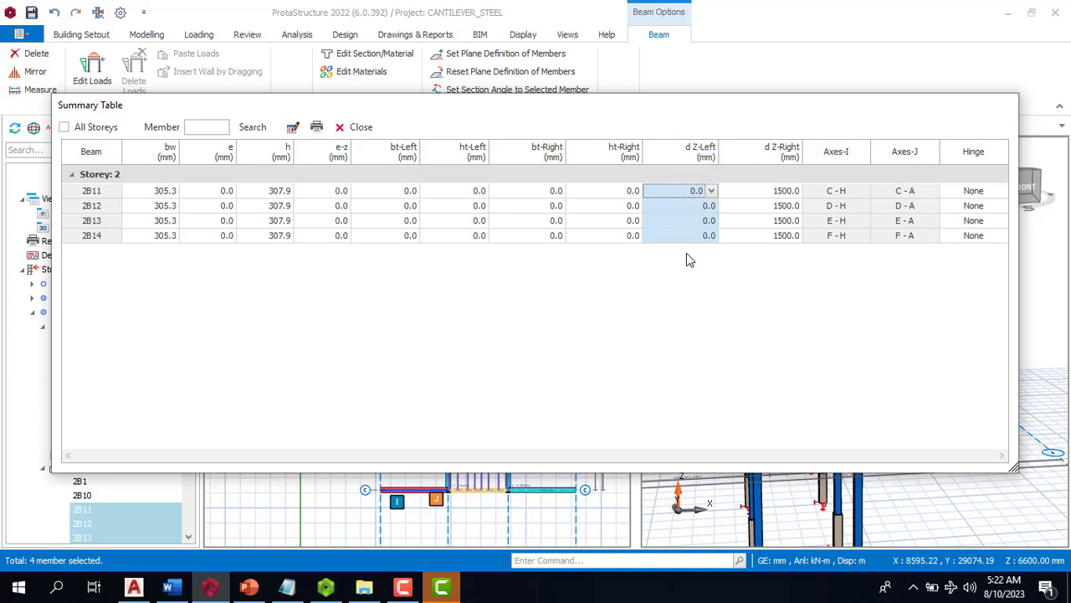
{"action": "left_click", "coordinate": [292, 127]}
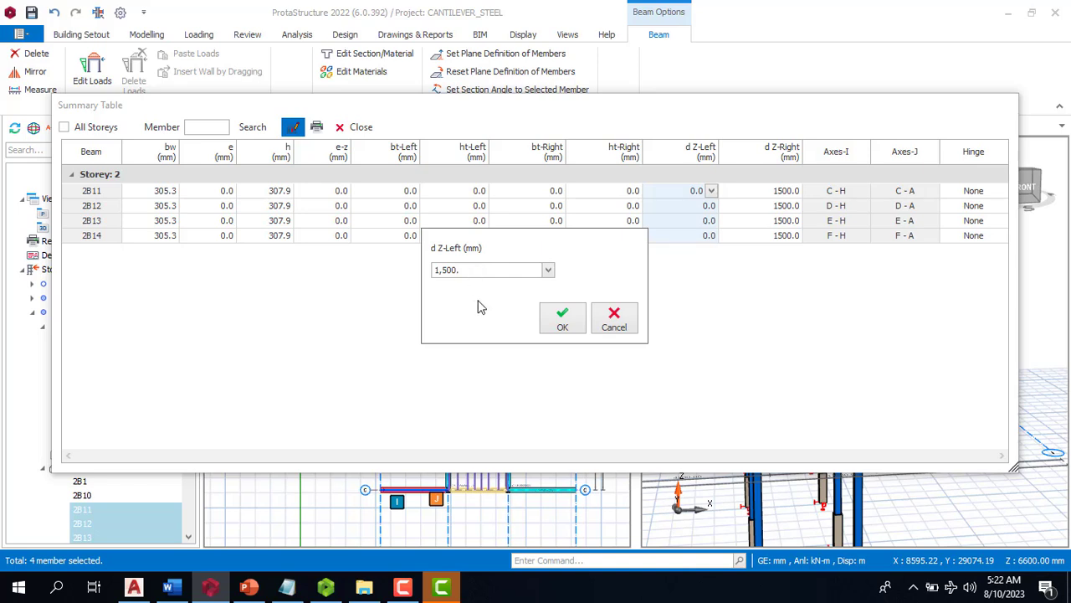
{"action": "left_click", "coordinate": [555, 321]}
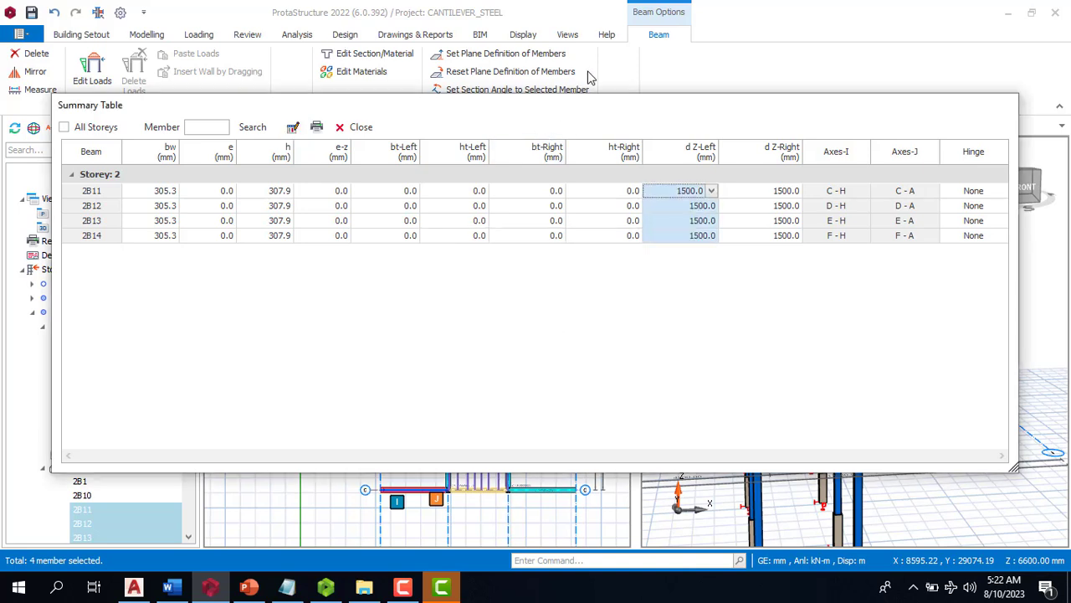
Step: Set d Z-Right to 0 mm for all four beams, then close the summary table and clear the selection
{"action": "left_click", "coordinate": [786, 153]}
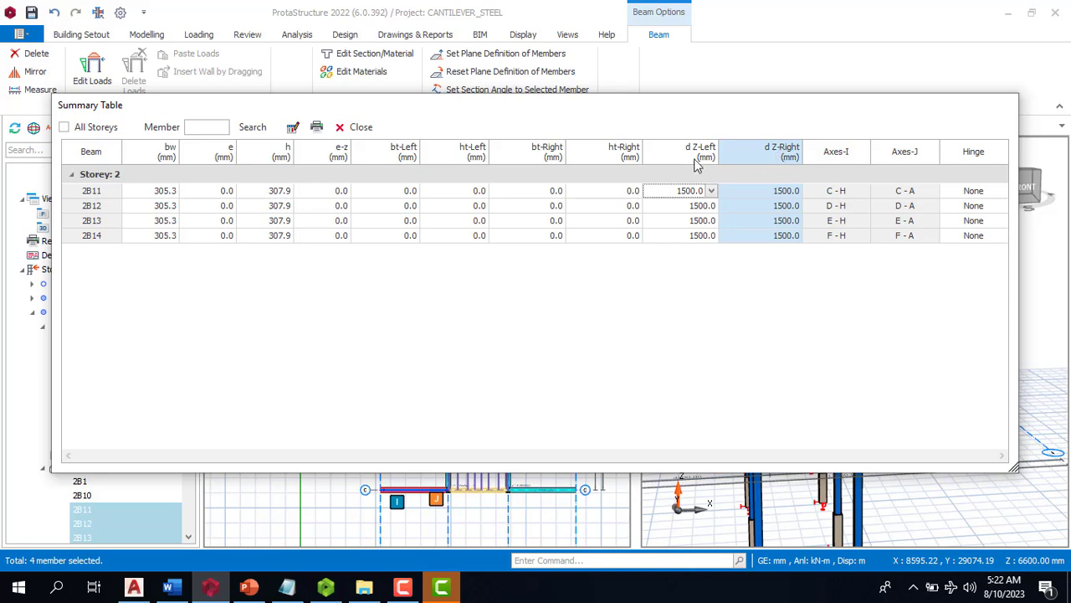
{"action": "left_click", "coordinate": [294, 127]}
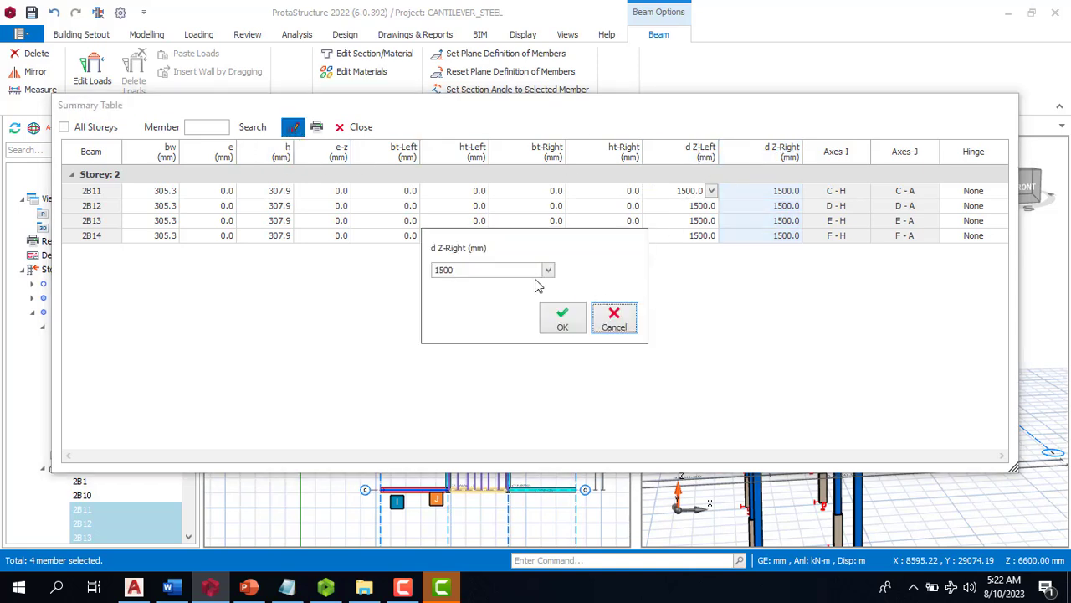
{"action": "left_click", "coordinate": [489, 270]}
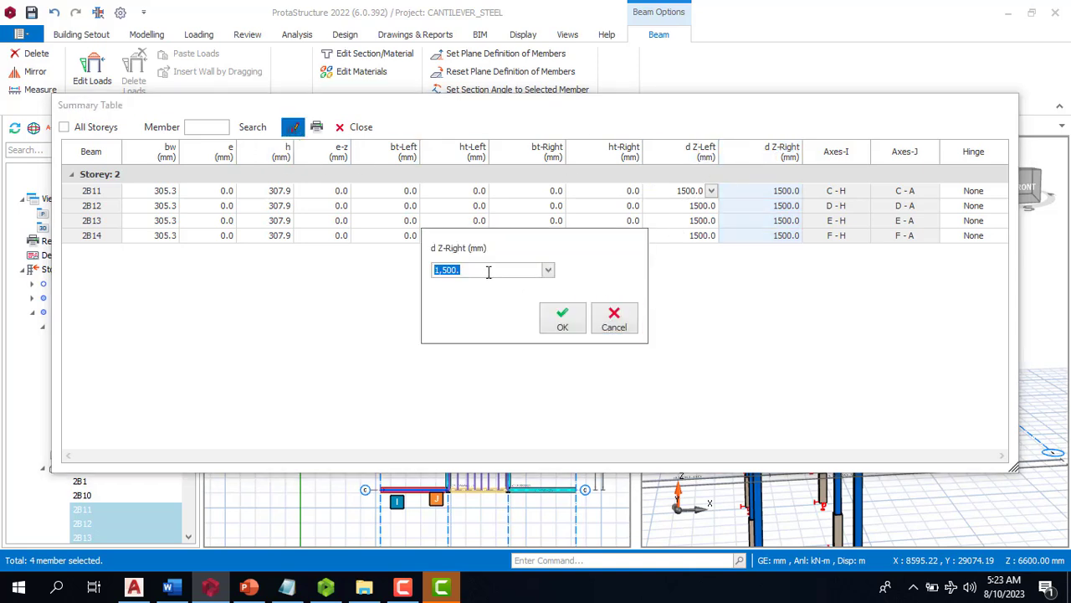
{"action": "type", "text": "0"}
{"action": "left_click", "coordinate": [560, 319]}
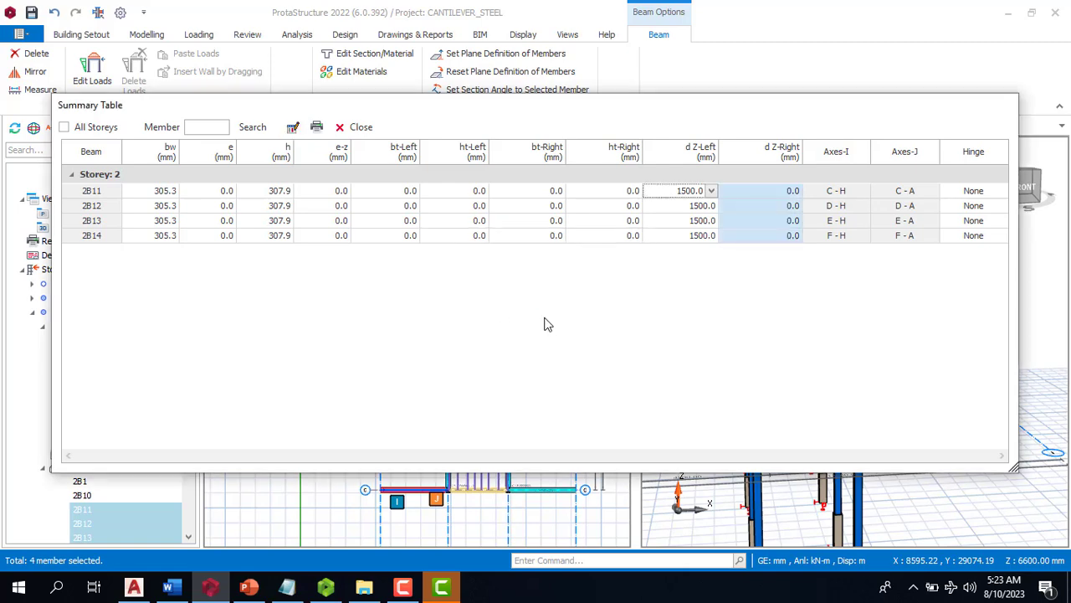
{"action": "left_click", "coordinate": [350, 128]}
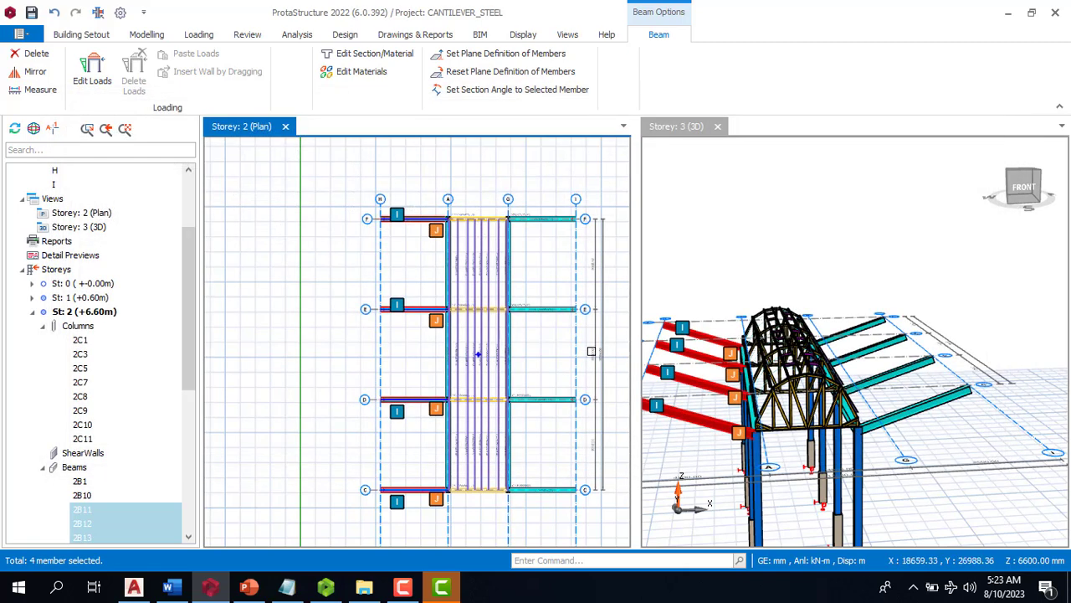
{"action": "left_click", "coordinate": [568, 358]}
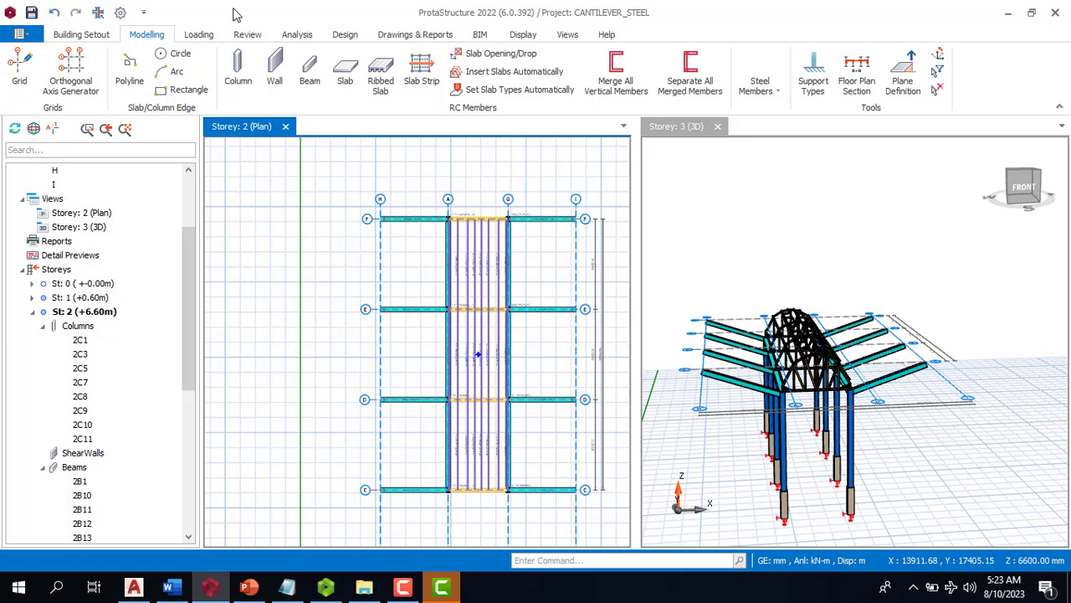
{"action": "scroll", "coordinate": [799, 366], "scroll_direction": "down", "scroll_amount": 1}
{"action": "scroll", "coordinate": [748, 346], "scroll_direction": "up", "scroll_amount": 2}
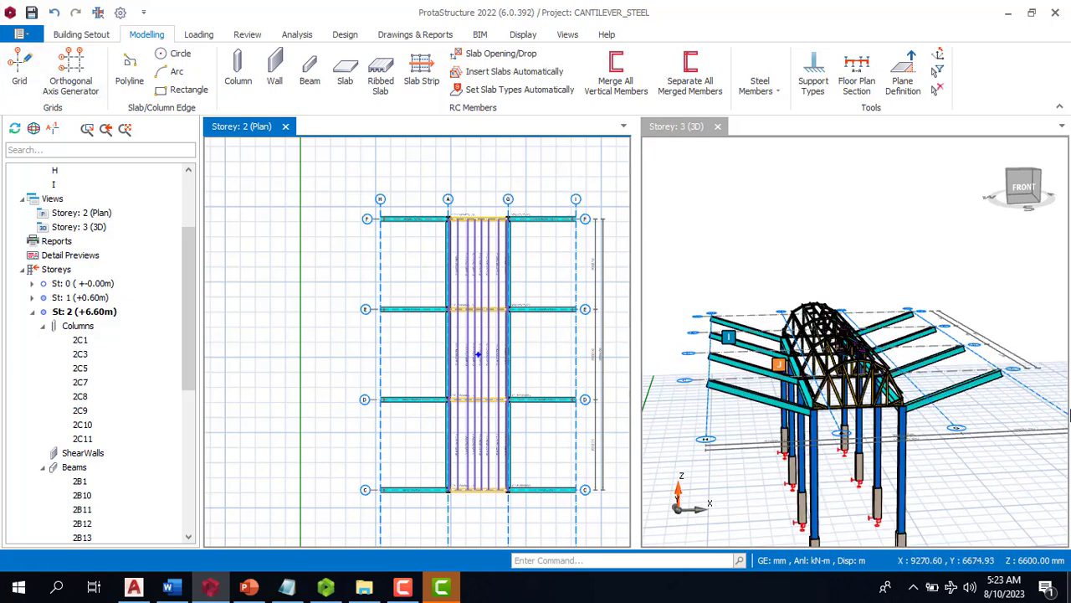
{"action": "left_click", "coordinate": [751, 96]}
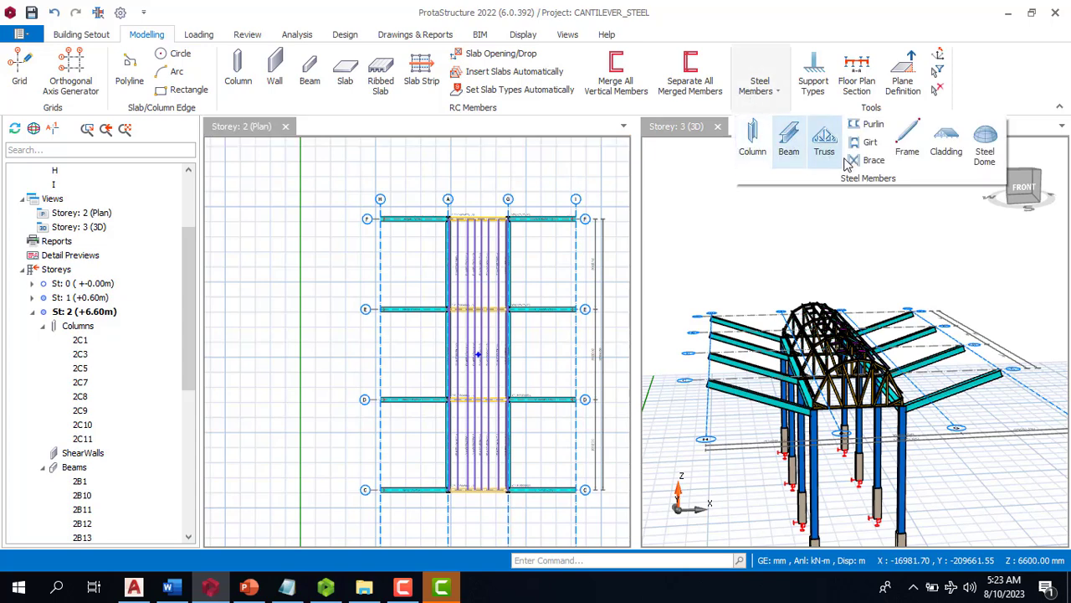
{"action": "left_click", "coordinate": [868, 125]}
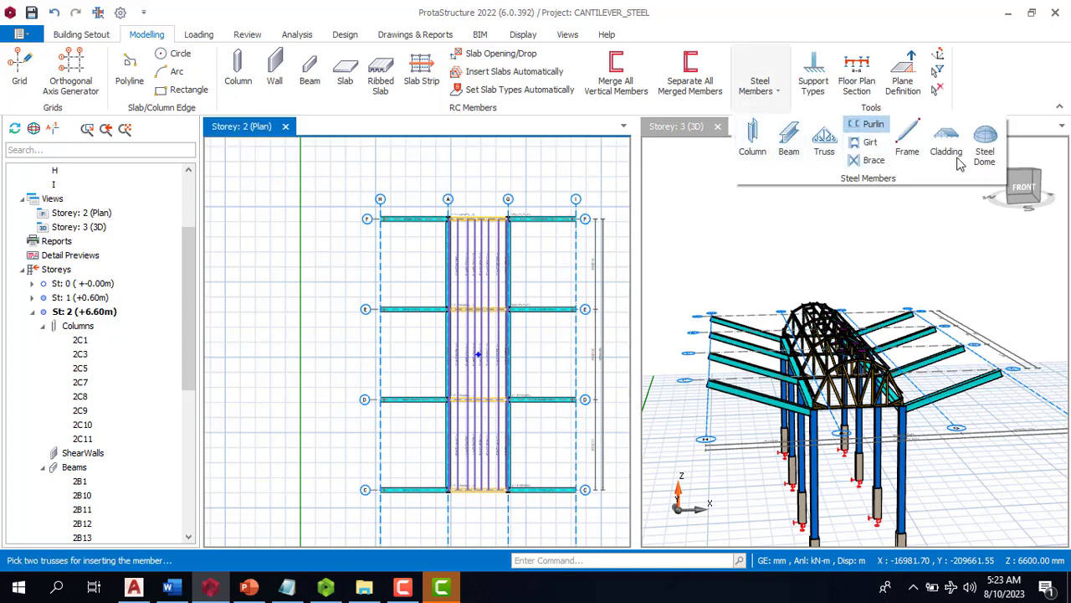
{"action": "left_click", "coordinate": [899, 319]}
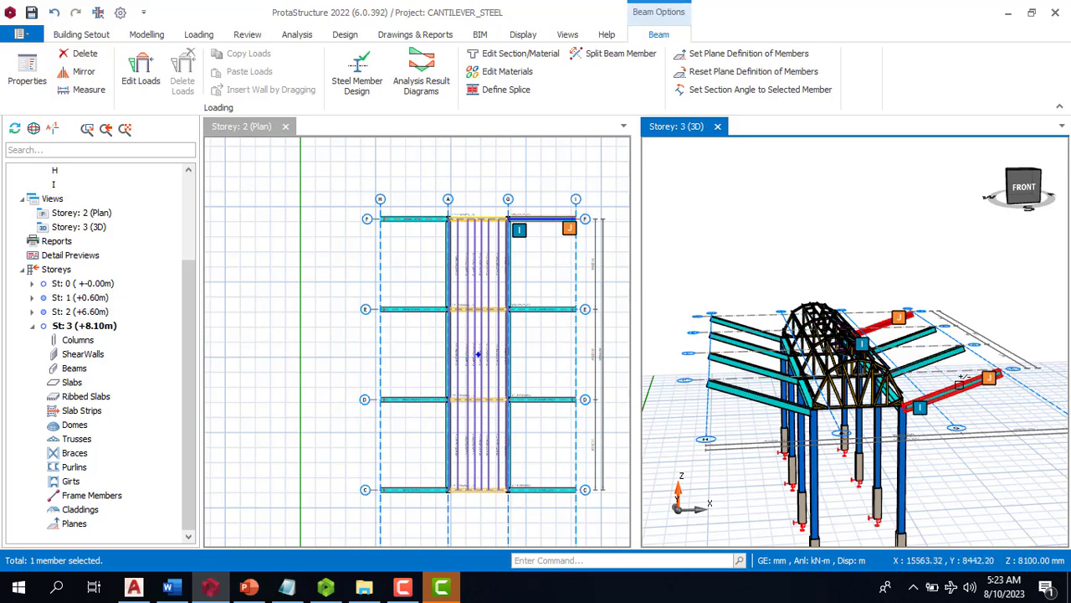
{"action": "left_click", "coordinate": [954, 392]}
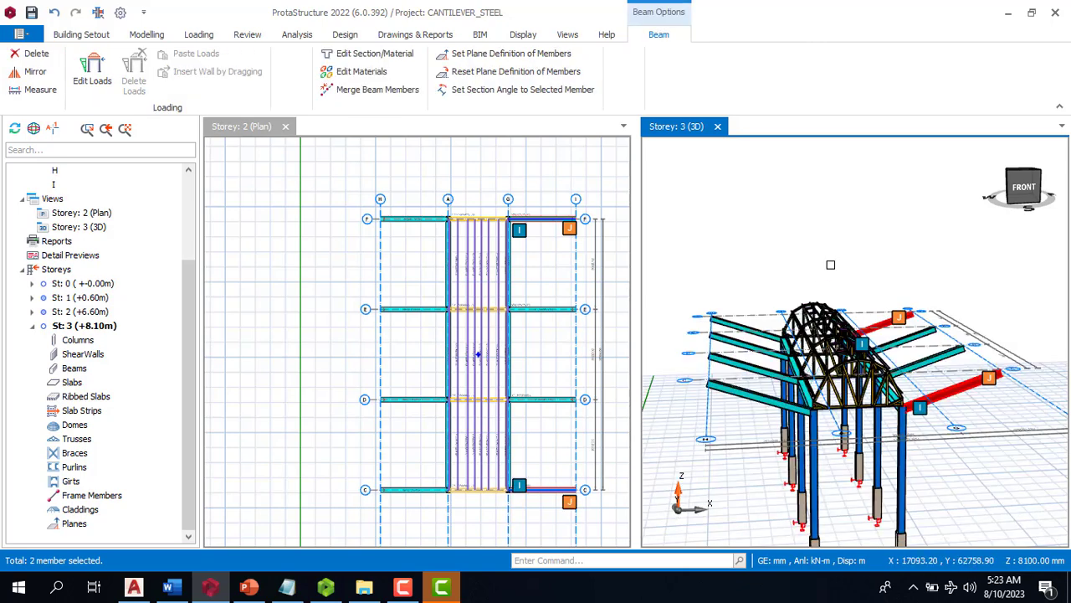
{"action": "right_click", "coordinate": [913, 263]}
{"action": "key", "text": "Escape"}
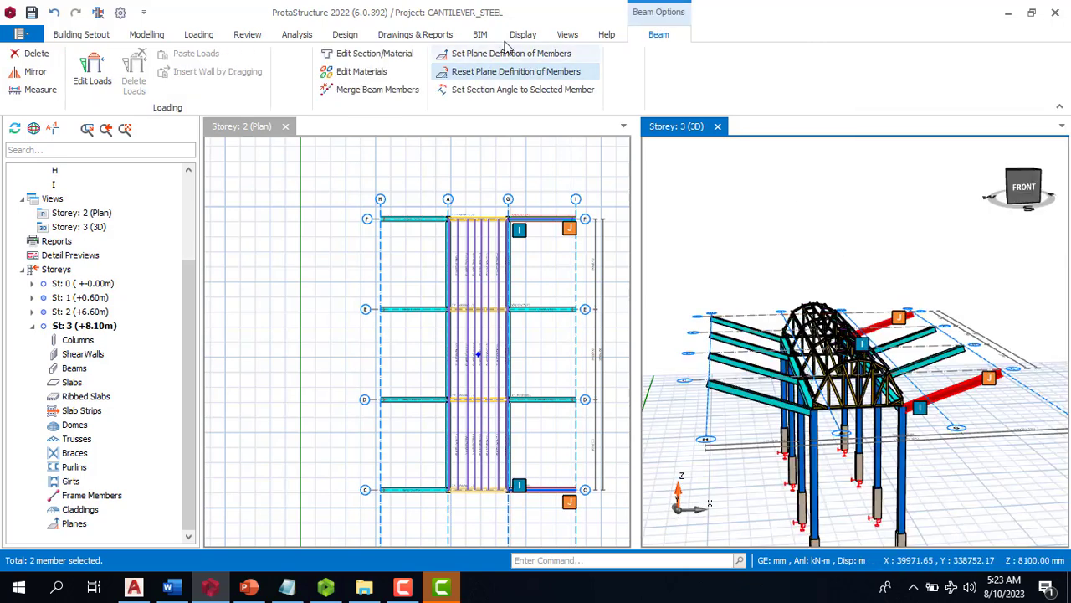
{"action": "key", "text": "Escape"}
Step: Insert purlins across the cantilever beams between axes G and I, from axis F to axis C, with the UKPFC100X50X10 profile and 1000 mm spacing
{"action": "left_click", "coordinate": [774, 97]}
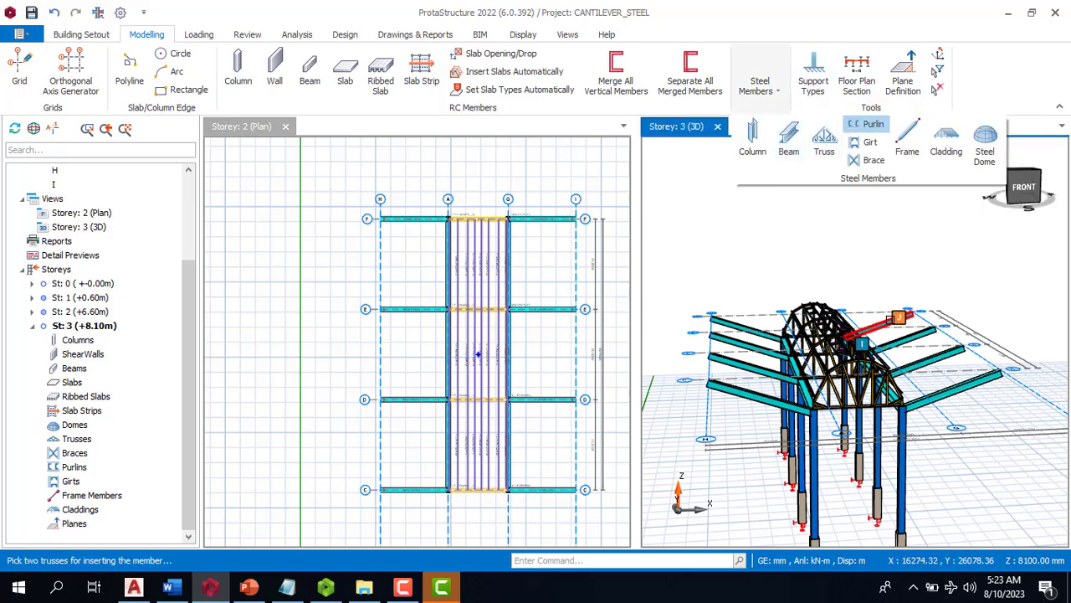
{"action": "left_click", "coordinate": [955, 290]}
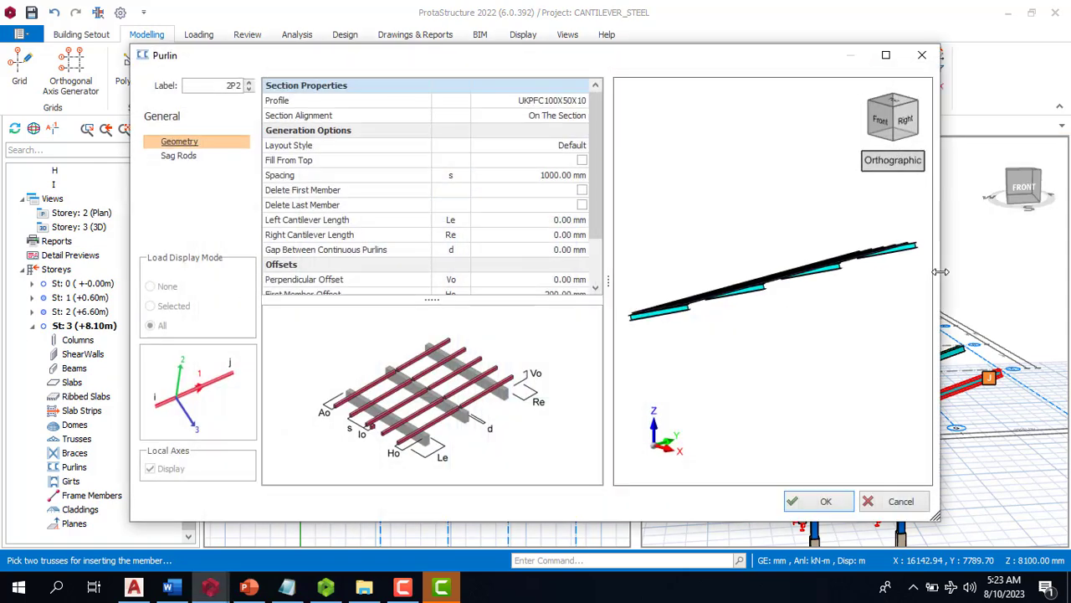
{"action": "left_click", "coordinate": [820, 501]}
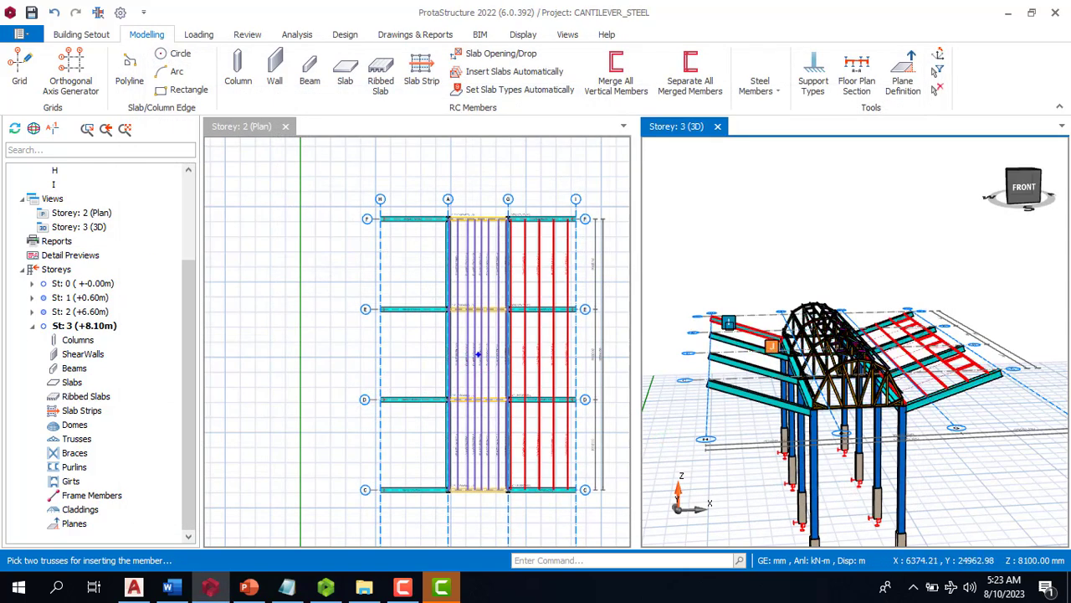
Step: Insert purlins across the cantilever beams between axes H and A, from axis F to axis C, keeping the UKPFC100X50X10 profile and 1000 mm spacing
{"action": "left_click", "coordinate": [736, 327]}
{"action": "left_click", "coordinate": [759, 397]}
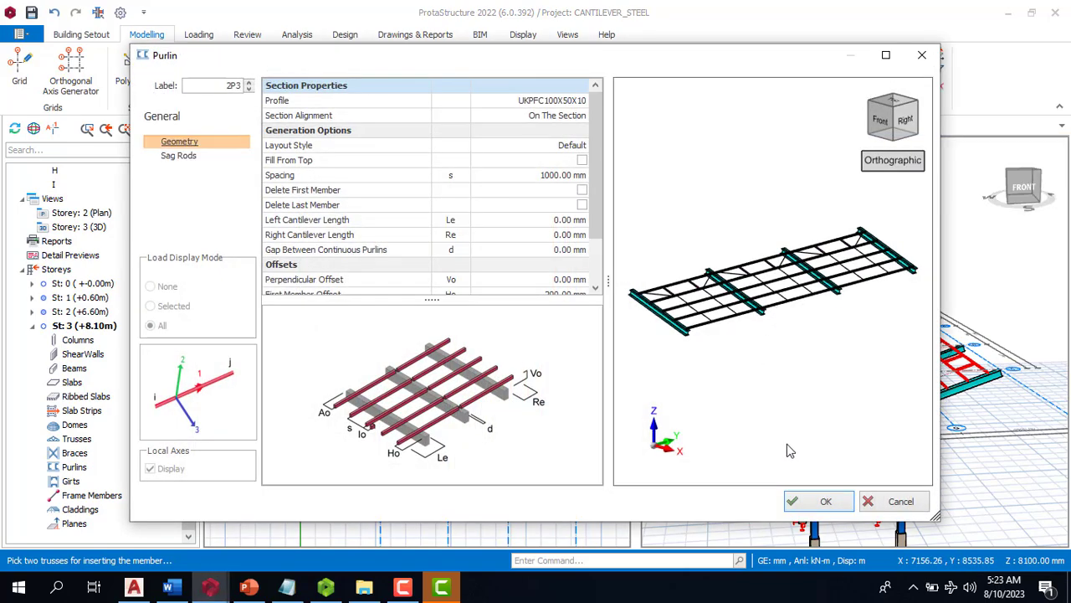
{"action": "left_click", "coordinate": [812, 502]}
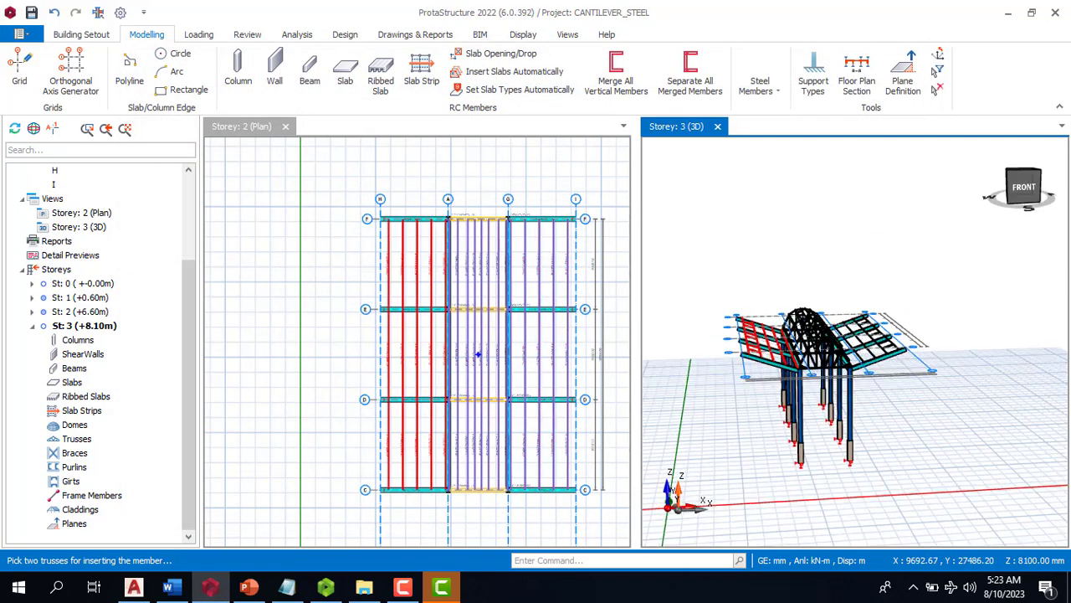
Step: Examine the cantilever beams, purlins, trusses and columns in the 3D view from several angles and distances
{"action": "scroll", "coordinate": [859, 418], "scroll_direction": "up", "scroll_amount": 3}
{"action": "mouse_move", "coordinate": [927, 437]}
{"action": "middle_mouse_down"}
{"action": "mouse_move", "coordinate": [845, 447]}
{"action": "mouse_move", "coordinate": [903, 440]}
{"action": "mouse_move", "coordinate": [921, 456]}
{"action": "middle_mouse_up"}
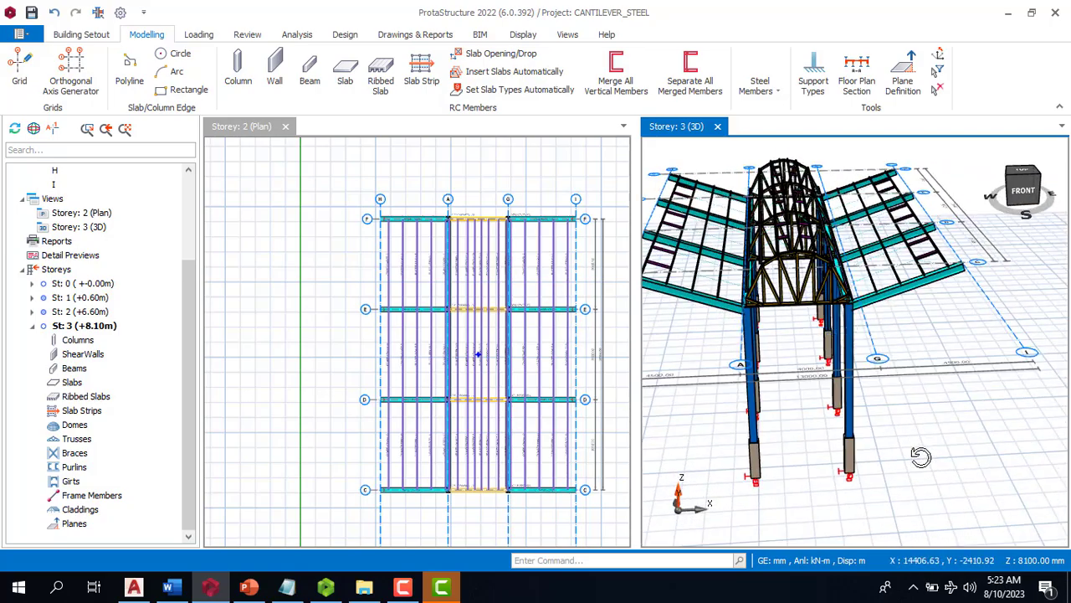
{"action": "scroll", "coordinate": [919, 455], "scroll_direction": "up", "scroll_amount": 3}
{"action": "scroll", "coordinate": [927, 329], "scroll_direction": "down", "scroll_amount": 3}
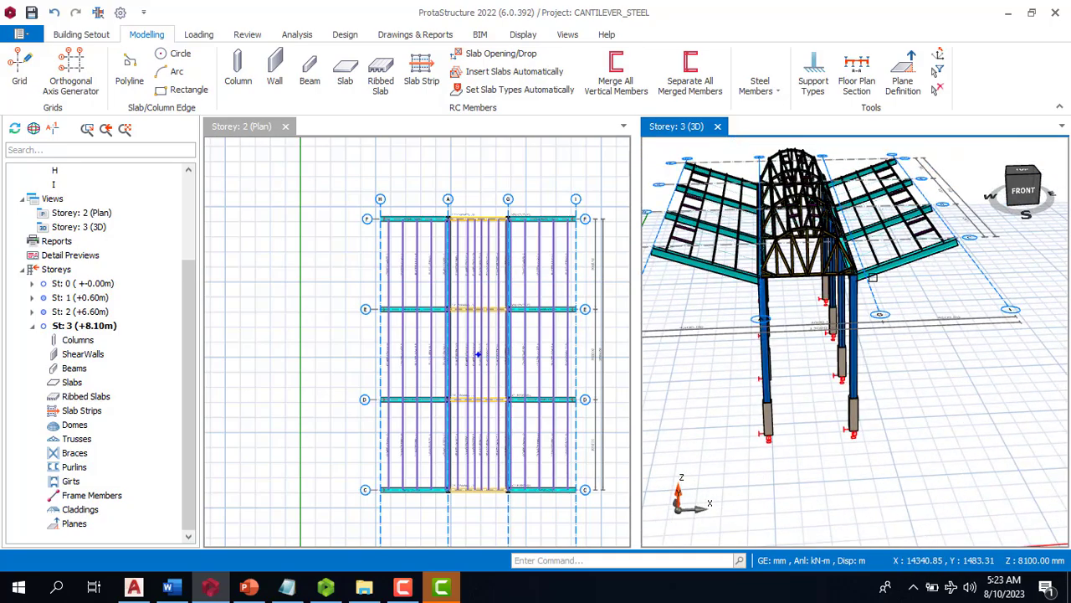
{"action": "scroll", "coordinate": [872, 278], "scroll_direction": "up", "scroll_amount": 3}
{"action": "scroll", "coordinate": [899, 398], "scroll_direction": "down", "scroll_amount": 3}
{"action": "mouse_move", "coordinate": [938, 455]}
{"action": "middle_mouse_down"}
{"action": "mouse_move", "coordinate": [904, 444]}
{"action": "mouse_move", "coordinate": [915, 407]}
{"action": "mouse_move", "coordinate": [943, 437]}
{"action": "mouse_move", "coordinate": [938, 471]}
{"action": "mouse_move", "coordinate": [889, 368]}
{"action": "middle_mouse_up"}
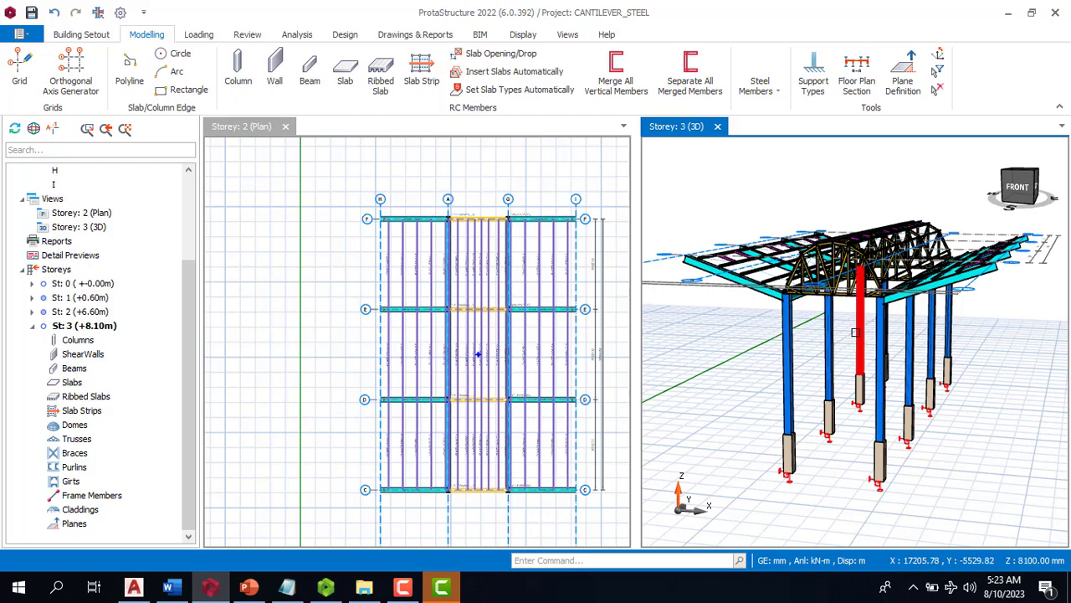
{"action": "middle_click_drag", "start_coordinate": [752, 384], "coordinate": [800, 384]}
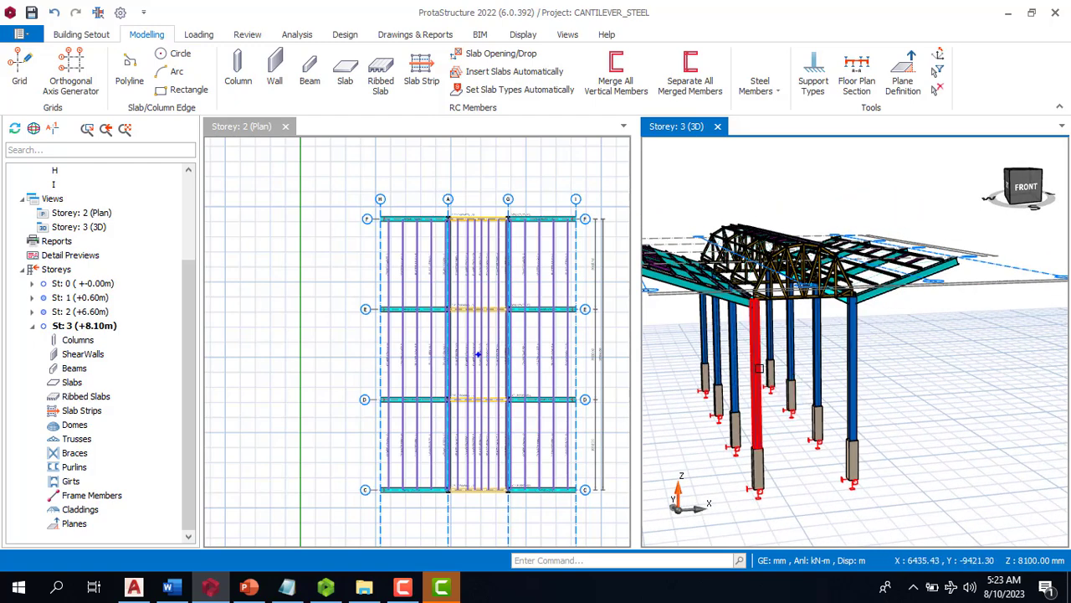
{"action": "scroll", "coordinate": [824, 329], "scroll_direction": "down", "scroll_amount": 2}
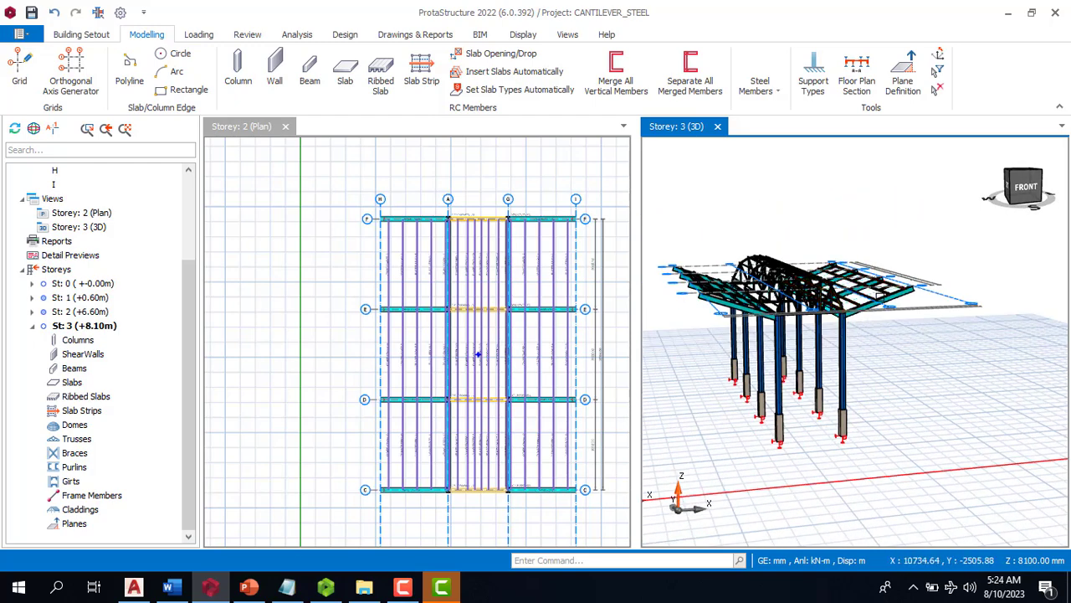
{"action": "scroll", "coordinate": [886, 289], "scroll_direction": "up", "scroll_amount": 1}
{"action": "scroll", "coordinate": [883, 289], "scroll_direction": "up", "scroll_amount": 2}
{"action": "scroll", "coordinate": [877, 289], "scroll_direction": "down", "scroll_amount": 2}
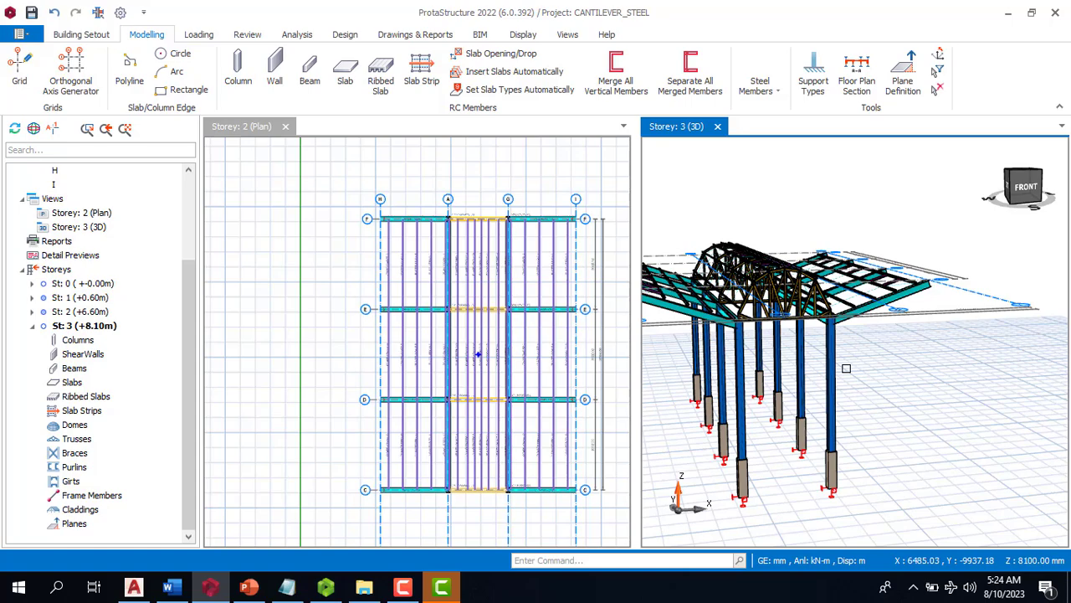
{"action": "scroll", "coordinate": [885, 342], "scroll_direction": "down", "scroll_amount": 2}
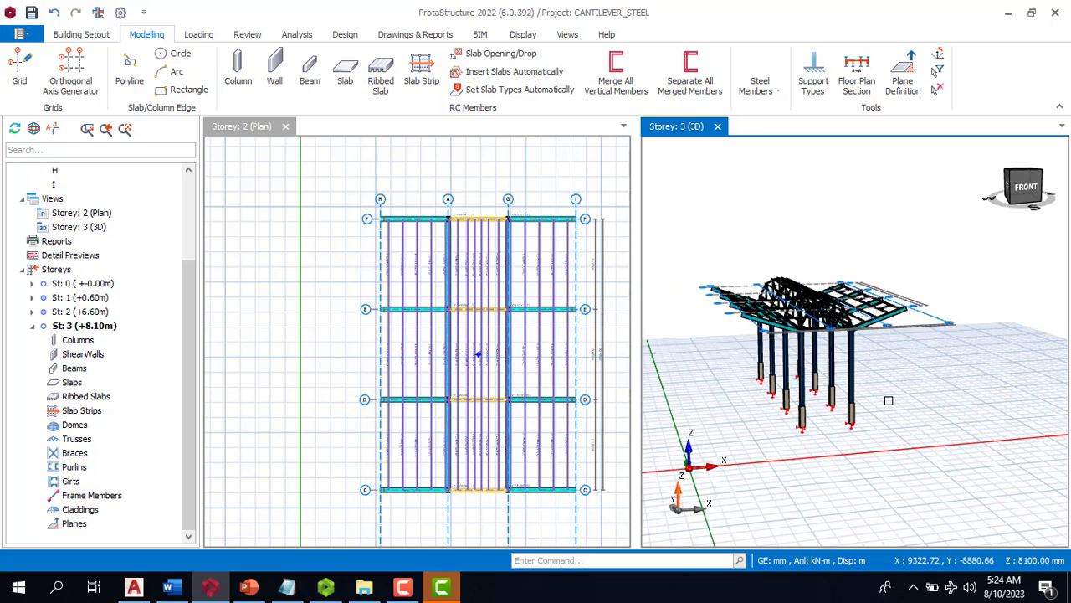
Step: Start a steel girt set along axis G, picking the columns at axes C and F as its ends
{"action": "middle_click_drag", "start_coordinate": [911, 389], "coordinate": [852, 394]}
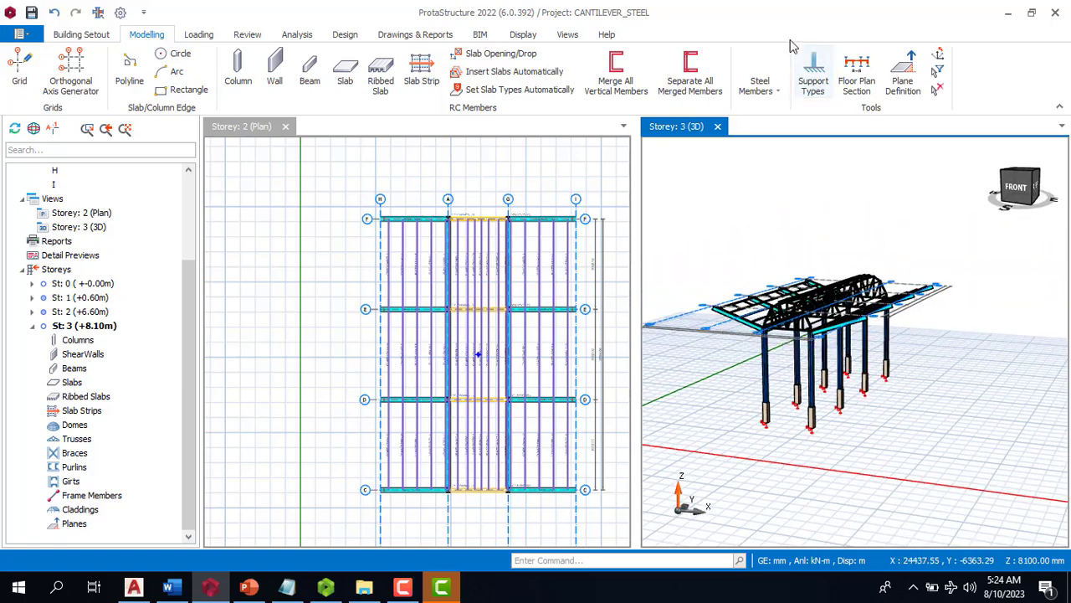
{"action": "left_click", "coordinate": [761, 90]}
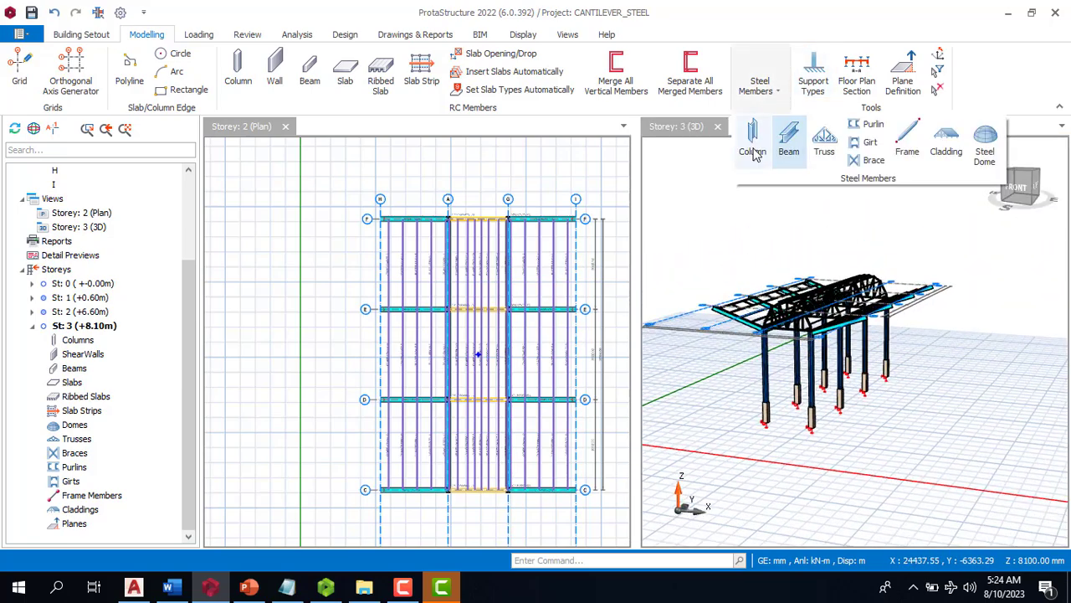
{"action": "left_click", "coordinate": [870, 142]}
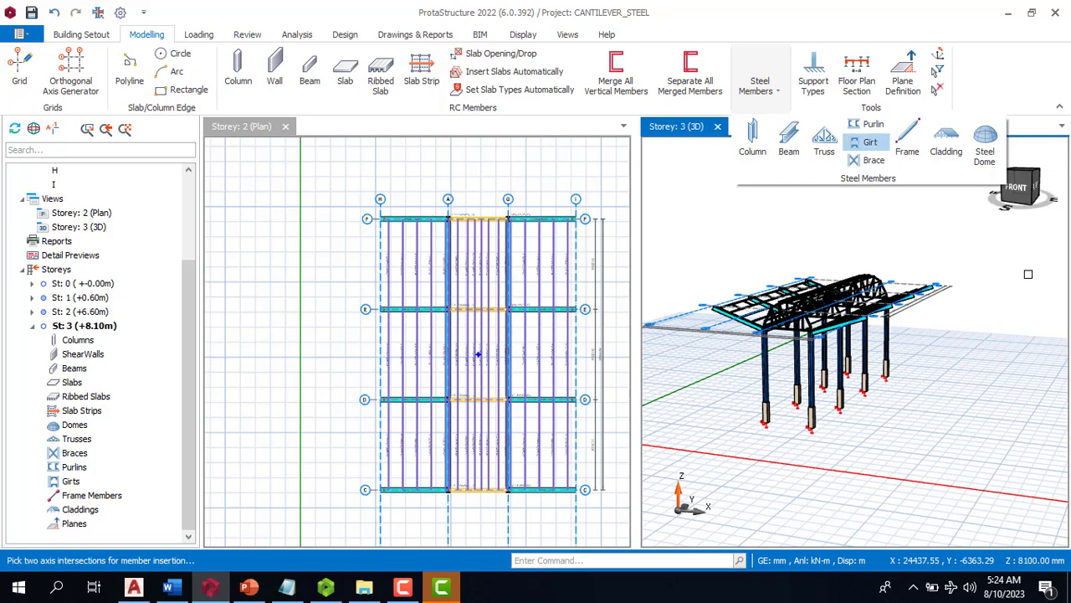
{"action": "scroll", "coordinate": [737, 381], "scroll_direction": "up", "scroll_amount": 3}
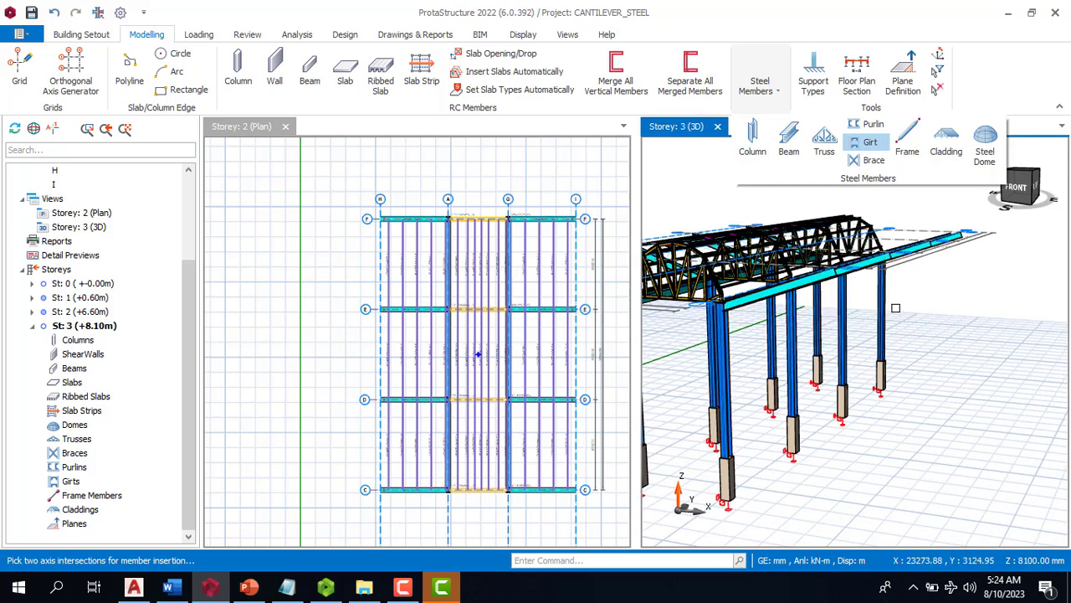
{"action": "scroll", "coordinate": [892, 311], "scroll_direction": "down", "scroll_amount": 2}
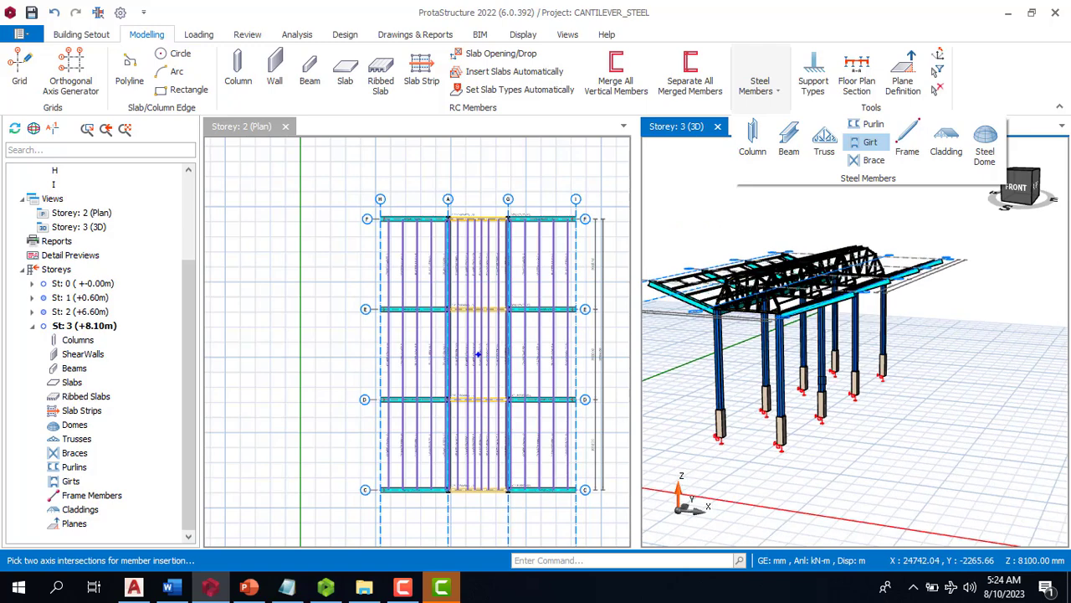
{"action": "left_click", "coordinate": [778, 382]}
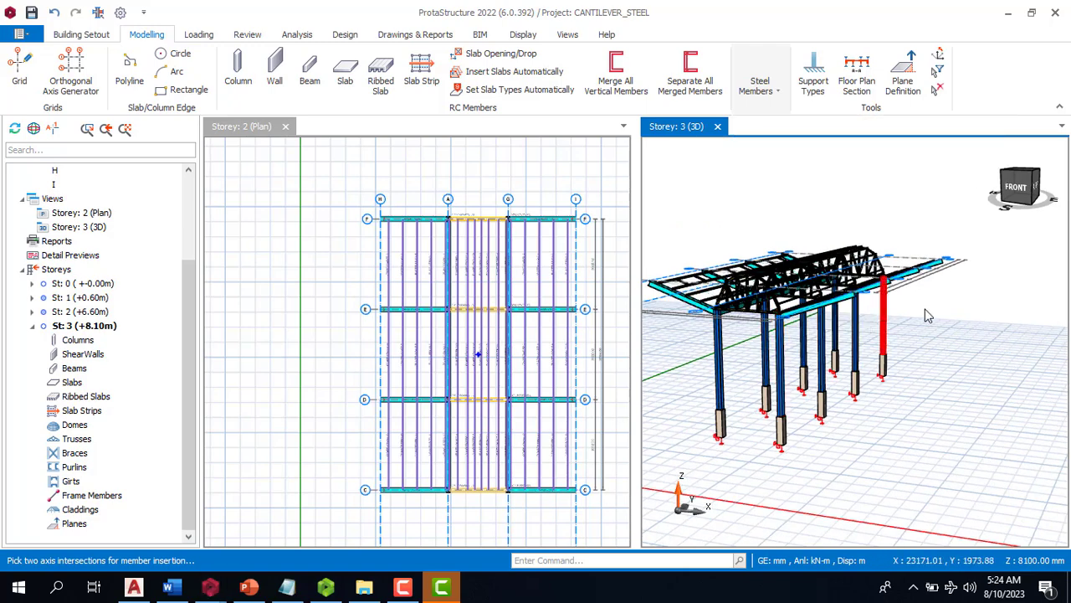
{"action": "left_click", "coordinate": [883, 327]}
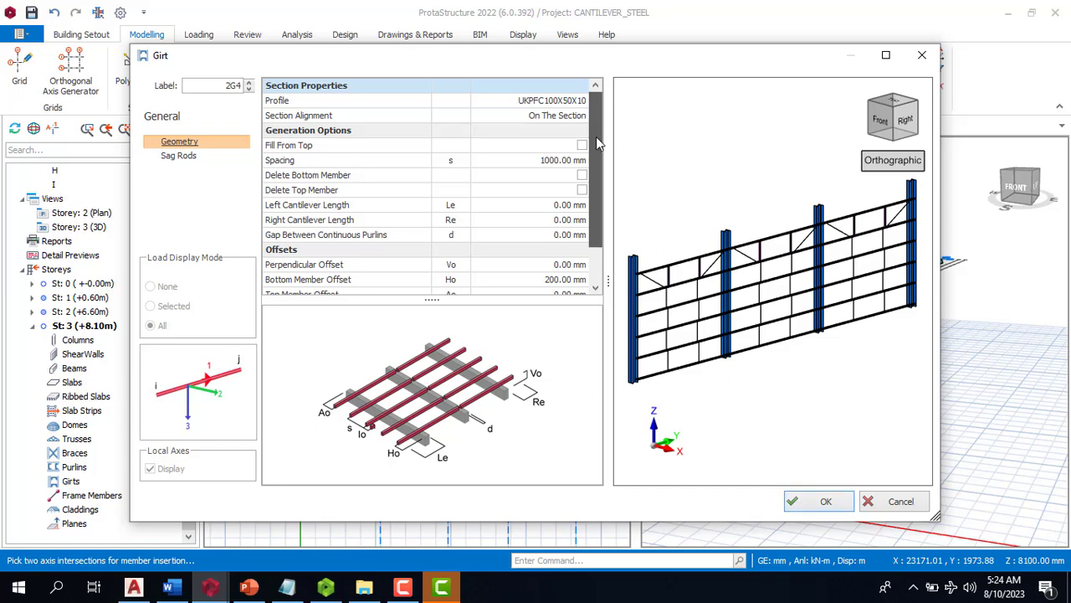
Step: Try a girt spacing of 900 mm, and set the spacing back to 1000 mm
{"action": "mouse_move", "coordinate": [596, 144]}
{"action": "left_mouse_down"}
{"action": "mouse_move", "coordinate": [582, 236]}
{"action": "mouse_move", "coordinate": [596, 141]}
{"action": "left_mouse_up"}
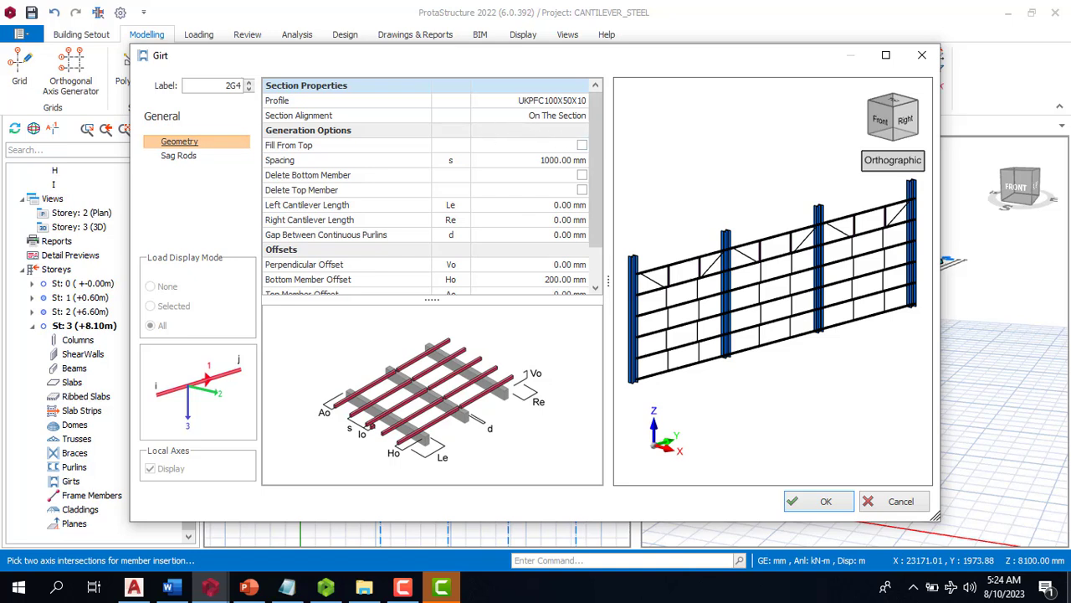
{"action": "left_click_drag", "start_coordinate": [592, 151], "coordinate": [592, 177]}
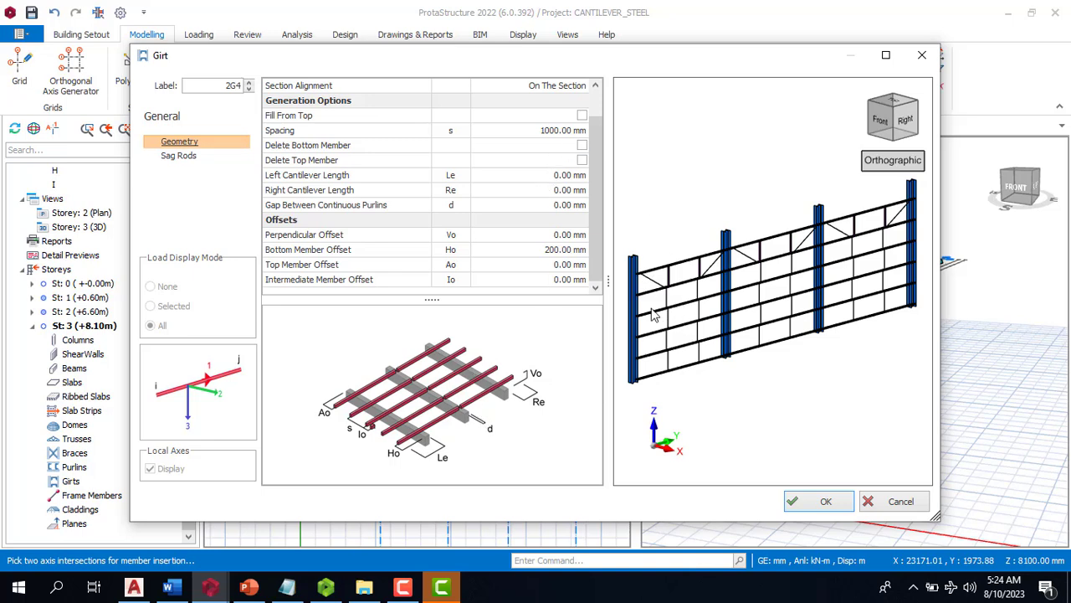
{"action": "left_click", "coordinate": [540, 133]}
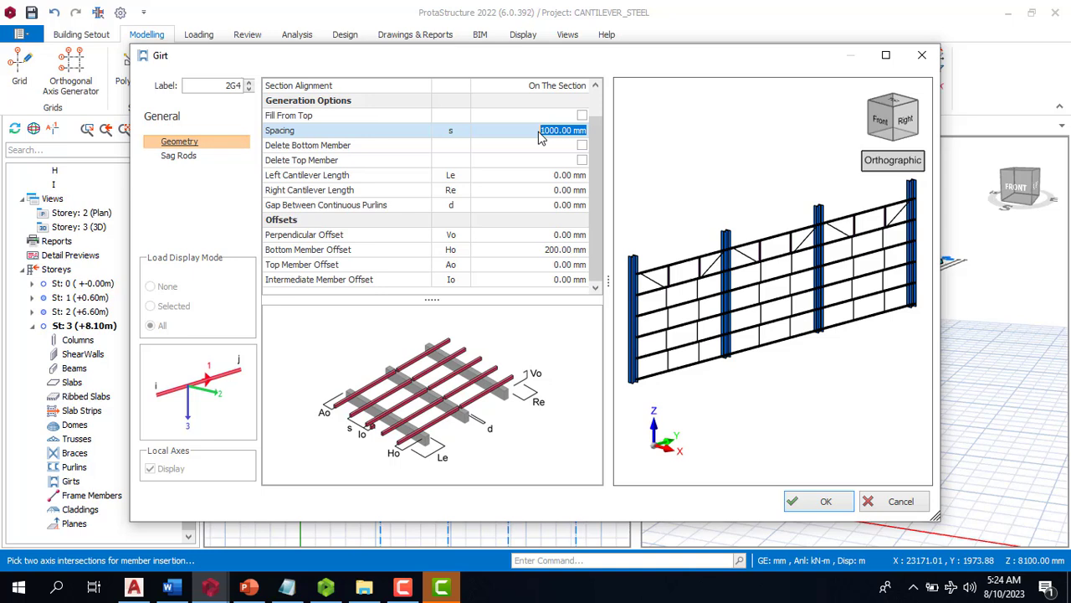
{"action": "type", "text": "9"}
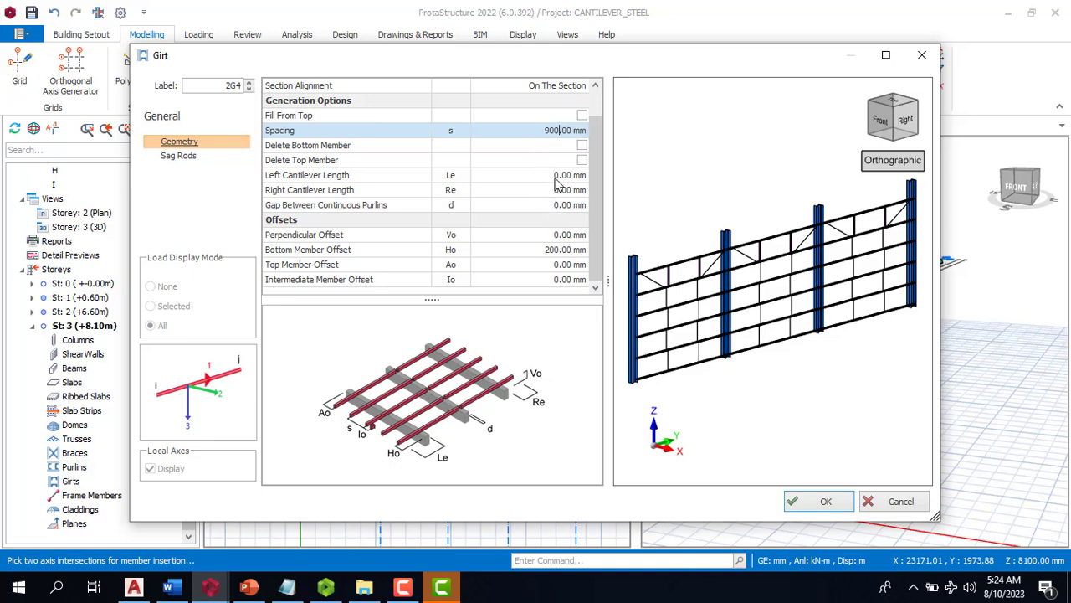
{"action": "type", "text": "00"}
{"action": "left_click", "coordinate": [556, 178]}
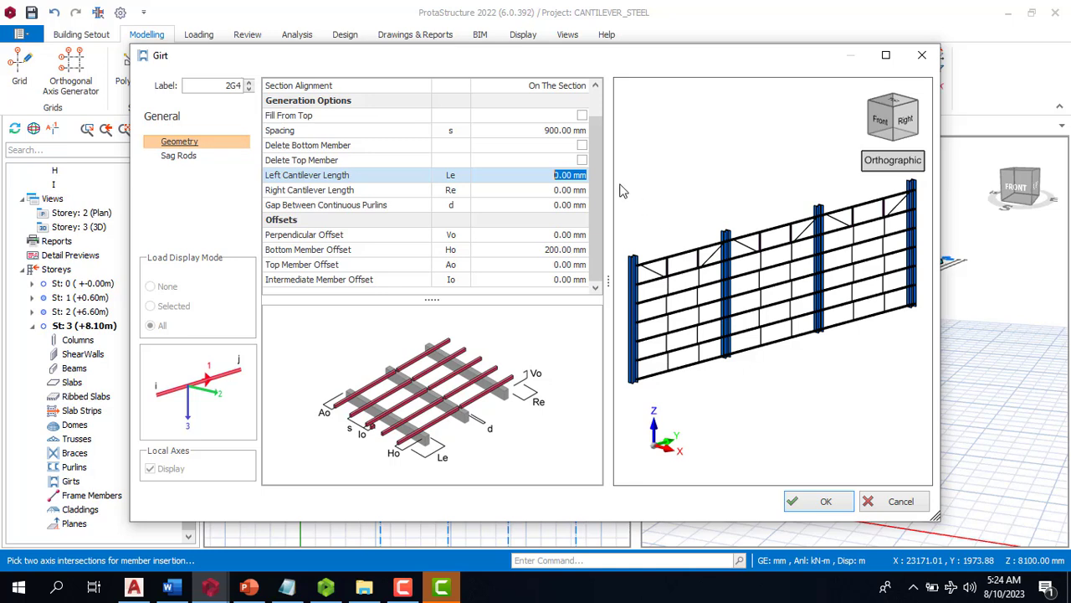
{"action": "left_click", "coordinate": [558, 131]}
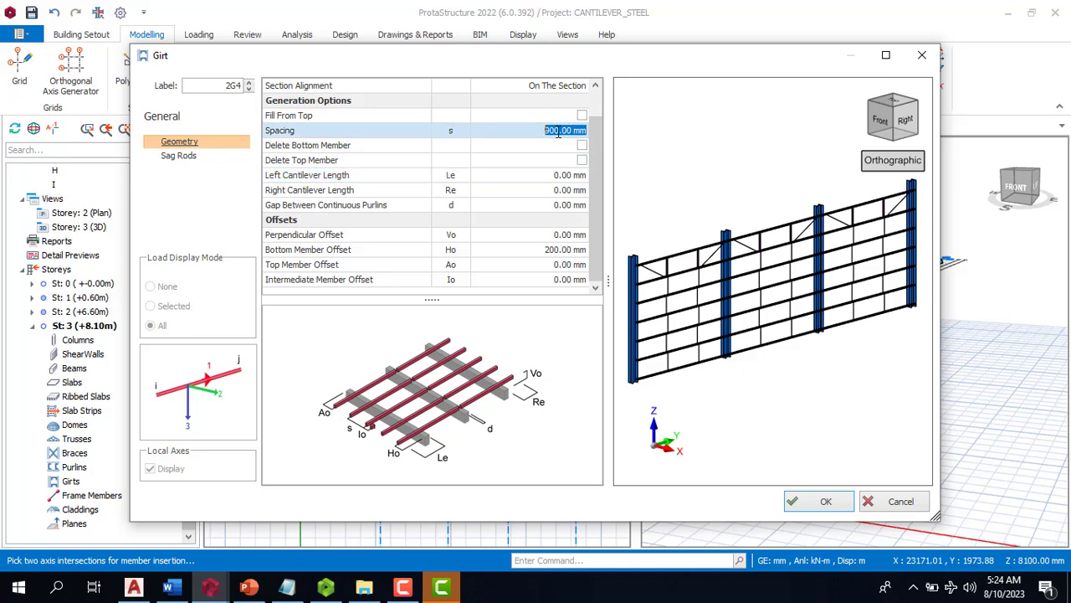
{"action": "type", "text": "100"}
{"action": "key", "text": "Return"}
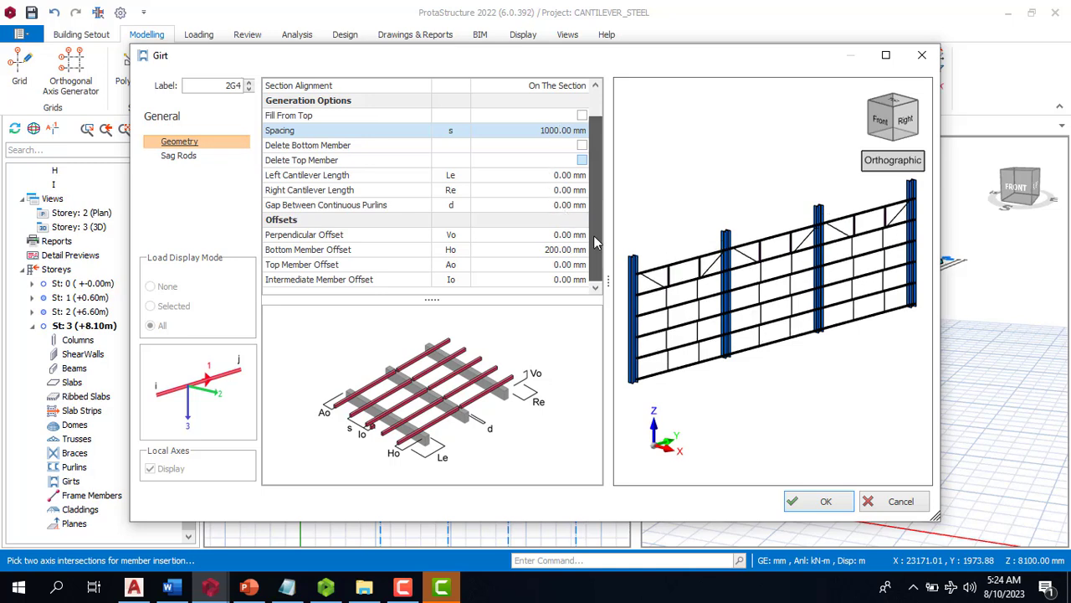
Step: Examine the bottom and top member offsets of the girts against the preview and the offset diagram
{"action": "left_click", "coordinate": [554, 251]}
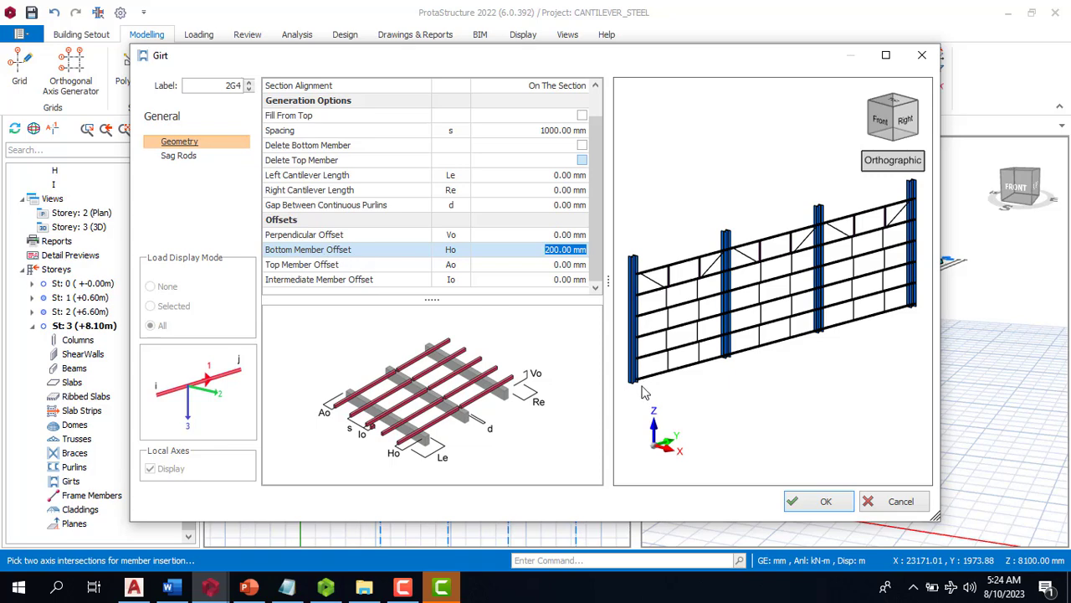
{"action": "scroll", "coordinate": [634, 389], "scroll_direction": "up", "scroll_amount": 10}
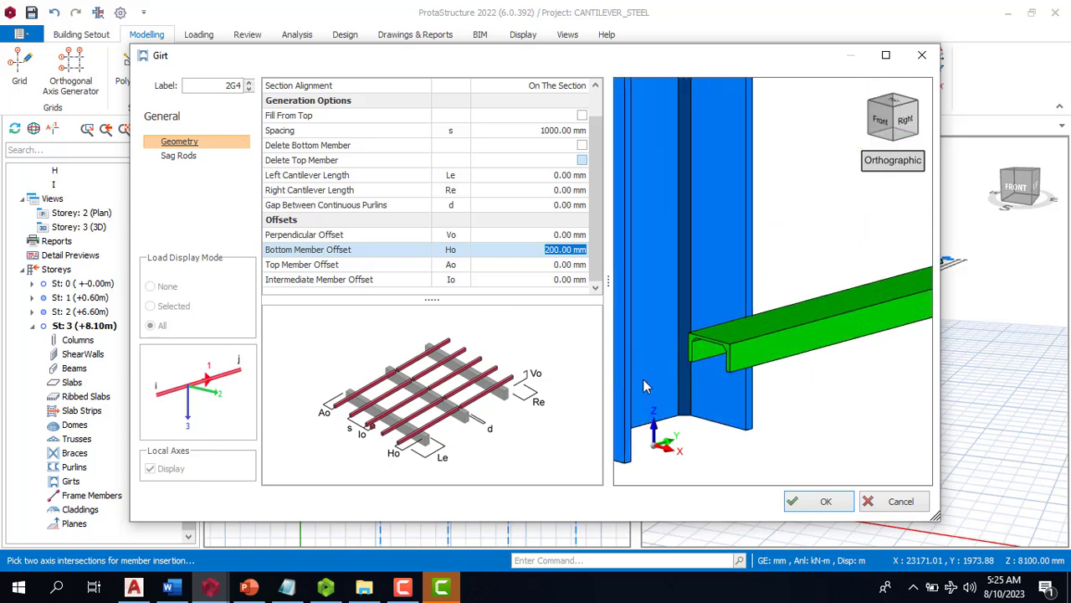
{"action": "scroll", "coordinate": [751, 354], "scroll_direction": "down", "scroll_amount": 10}
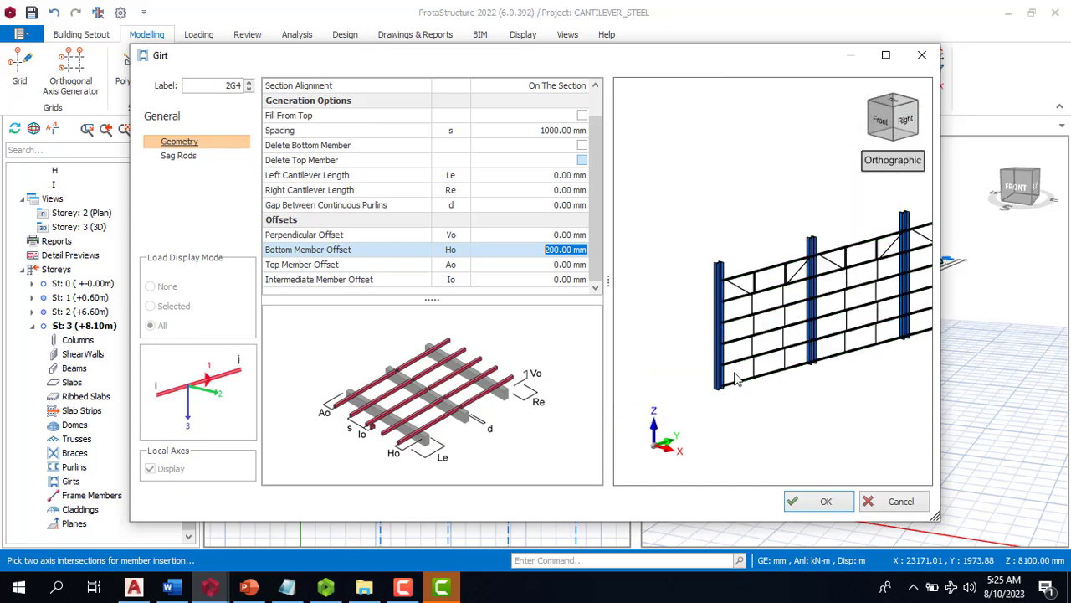
{"action": "scroll", "coordinate": [738, 362], "scroll_direction": "up", "scroll_amount": 3}
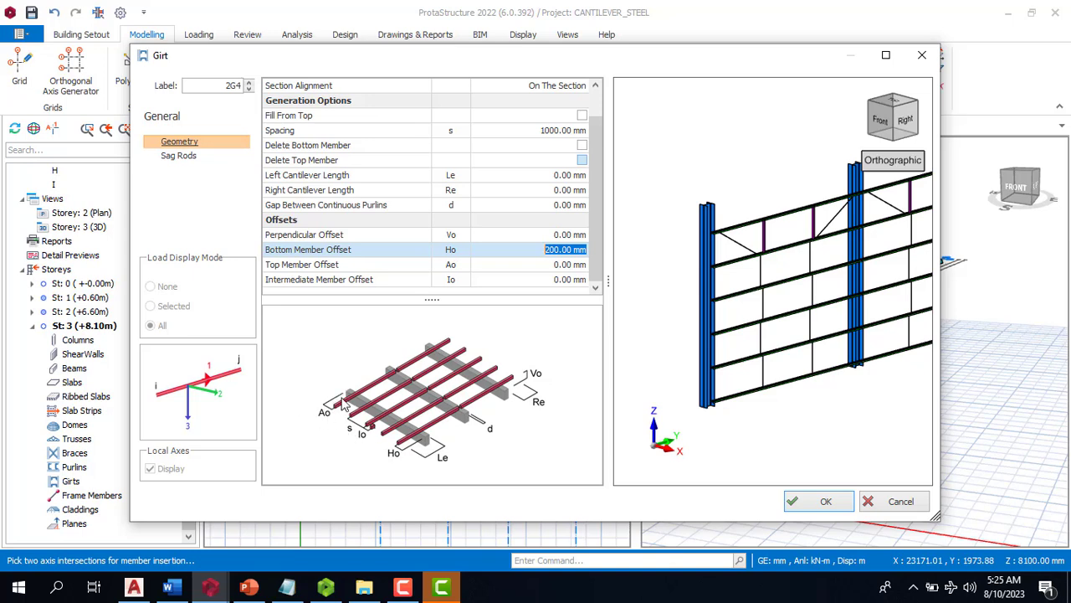
{"action": "left_click", "coordinate": [562, 266]}
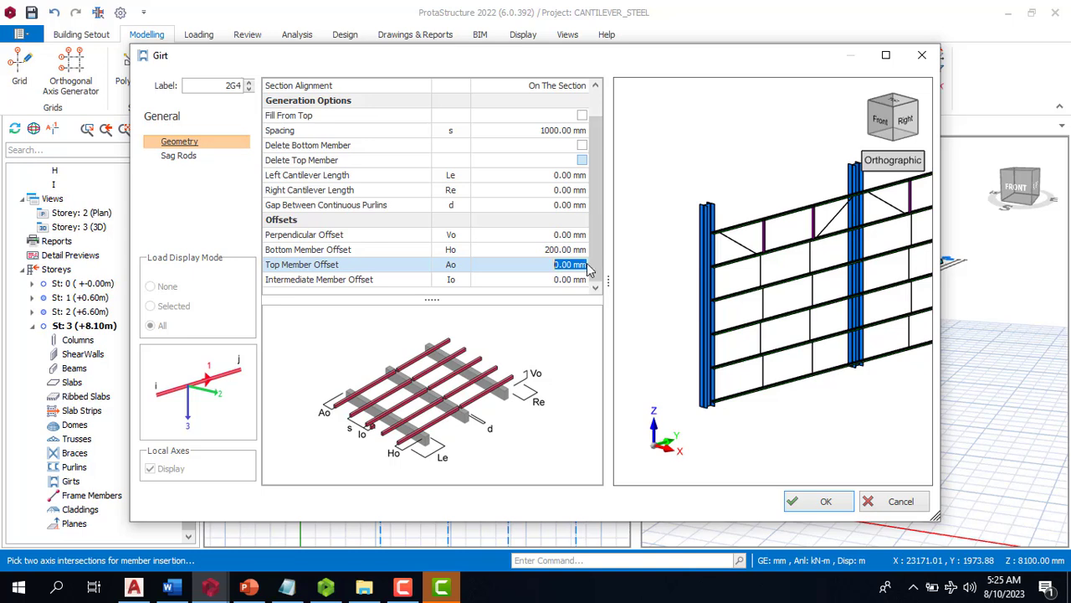
{"action": "left_click", "coordinate": [563, 349]}
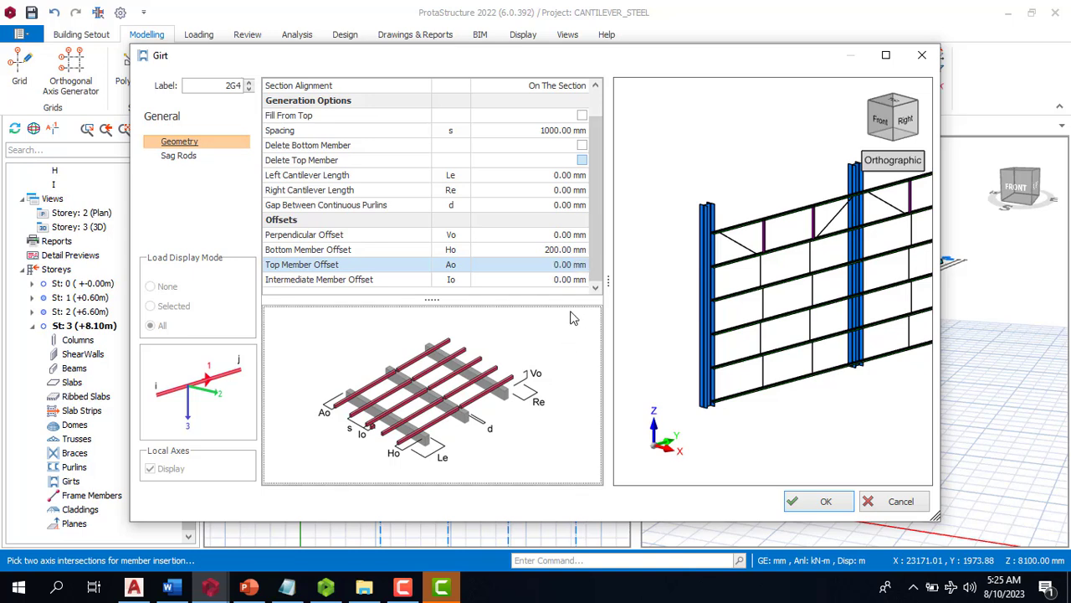
Step: Set the sag rod insertion method to None and insert the axis G girts with the UKPFC100X50X10 profile
{"action": "left_click", "coordinate": [189, 156]}
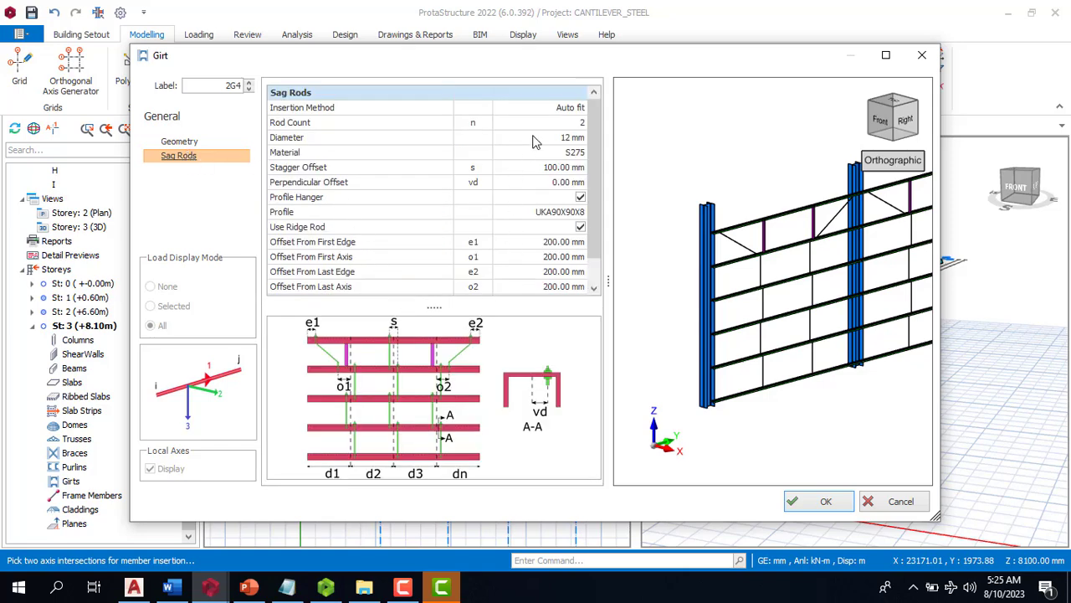
{"action": "left_click", "coordinate": [573, 109]}
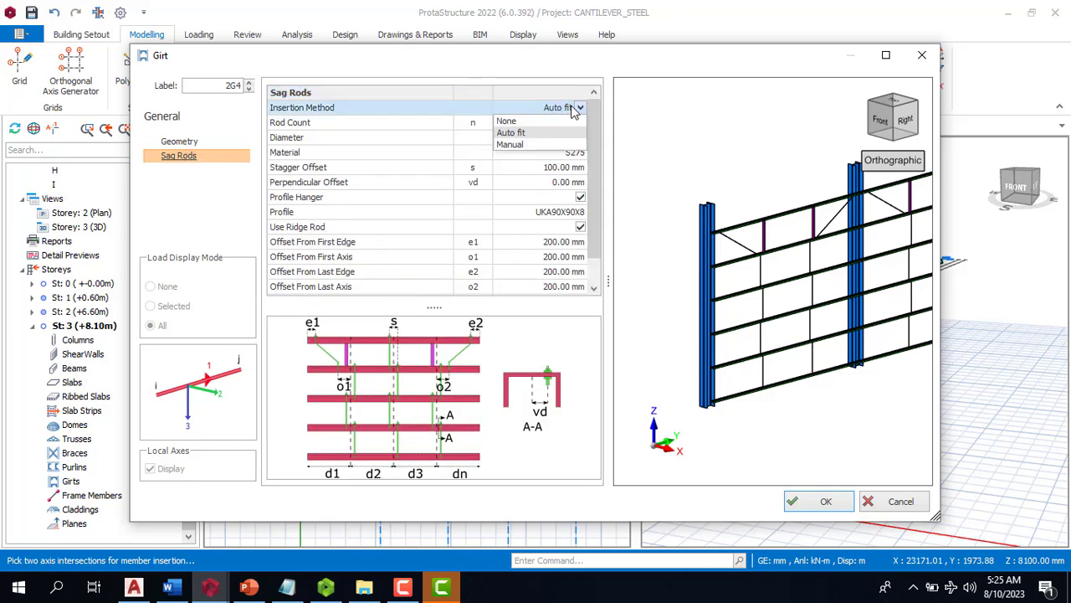
{"action": "left_click", "coordinate": [507, 120]}
{"action": "left_click", "coordinate": [535, 446]}
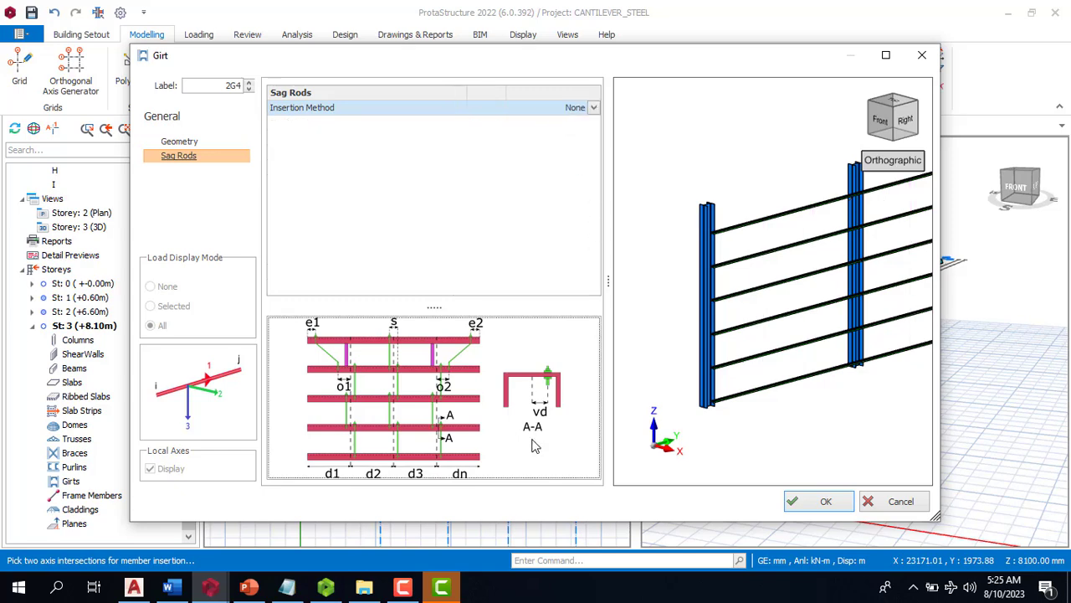
{"action": "left_click", "coordinate": [176, 142]}
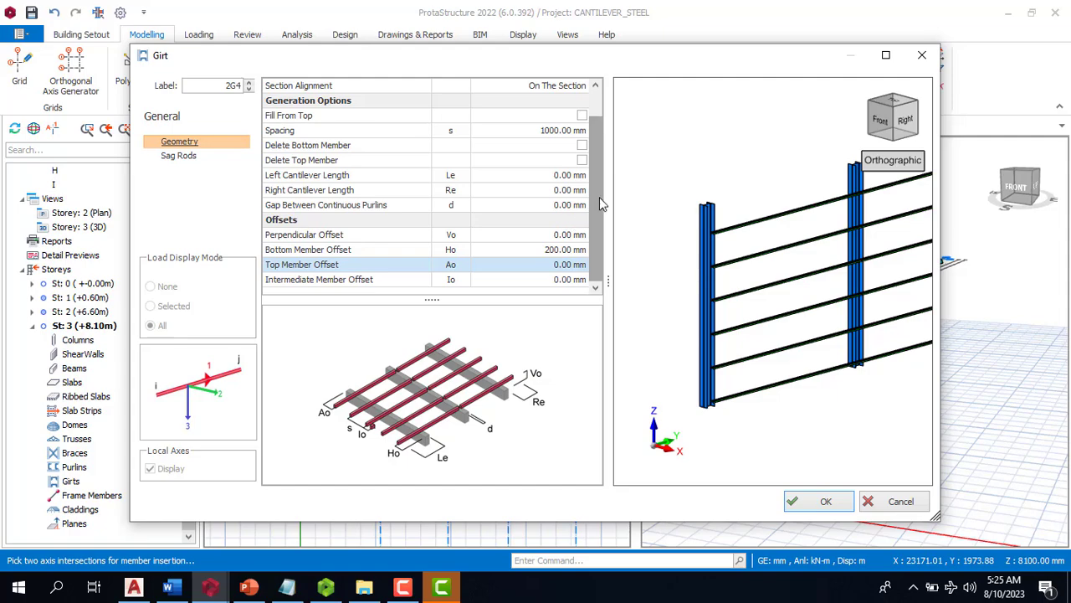
{"action": "left_click", "coordinate": [820, 502]}
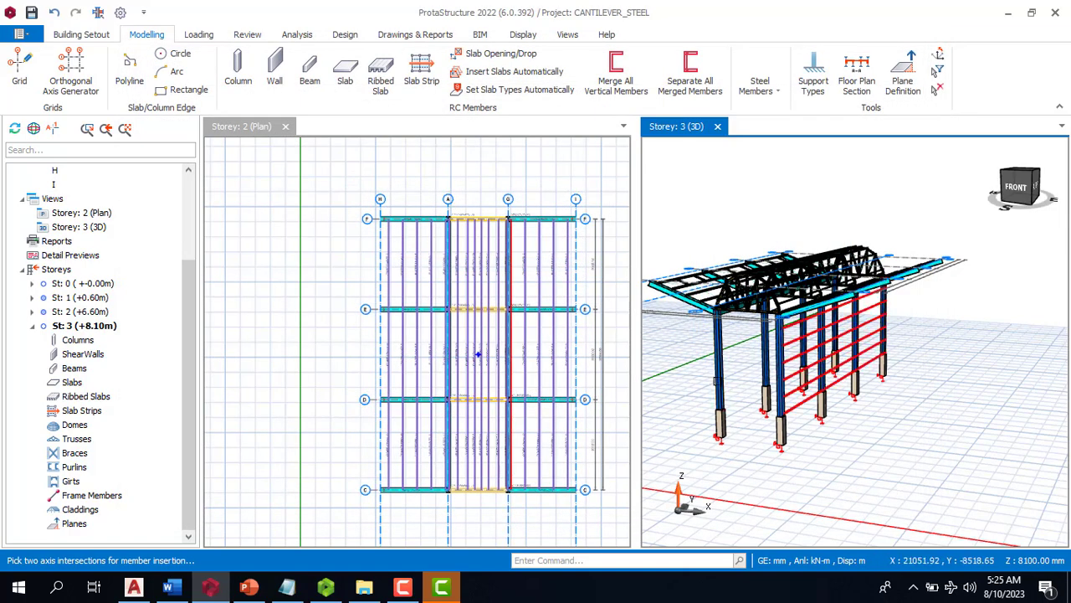
Step: Insert girts along axis A between the columns at axes C and E, keeping the UKPFC100X50X10 profile and 1000 mm spacing
{"action": "scroll", "coordinate": [762, 400], "scroll_direction": "up", "scroll_amount": 5}
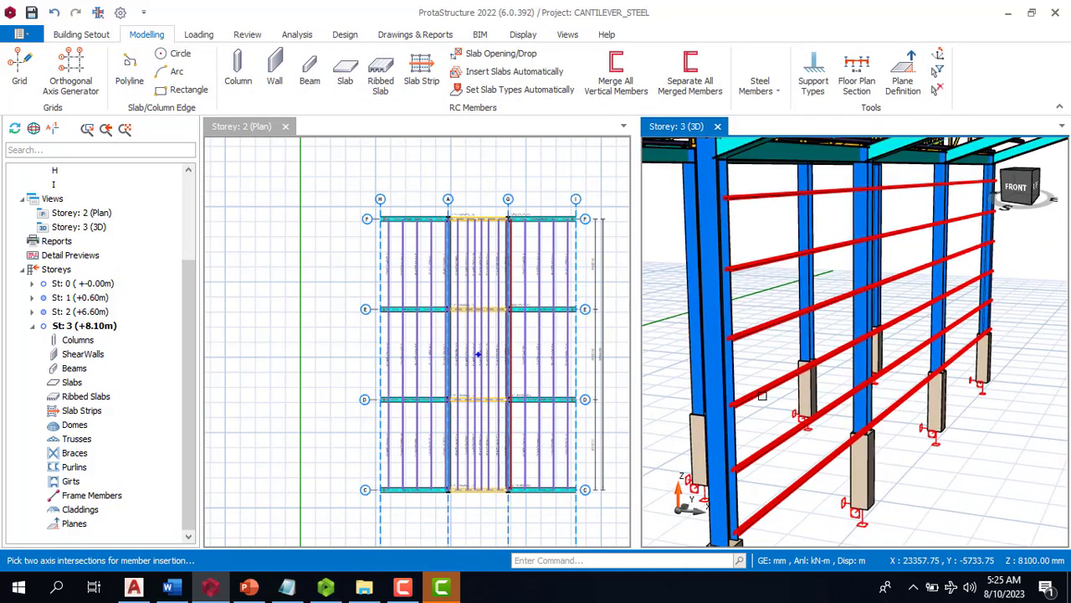
{"action": "scroll", "coordinate": [733, 379], "scroll_direction": "down", "scroll_amount": 4}
{"action": "scroll", "coordinate": [733, 379], "scroll_direction": "up", "scroll_amount": 3}
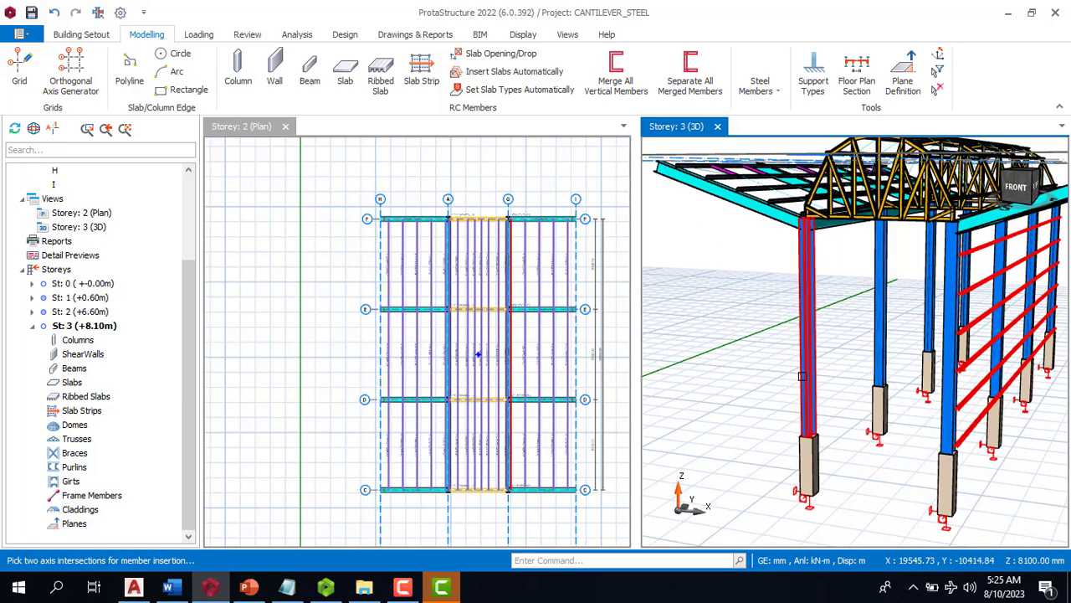
{"action": "scroll", "coordinate": [802, 376], "scroll_direction": "down", "scroll_amount": 3}
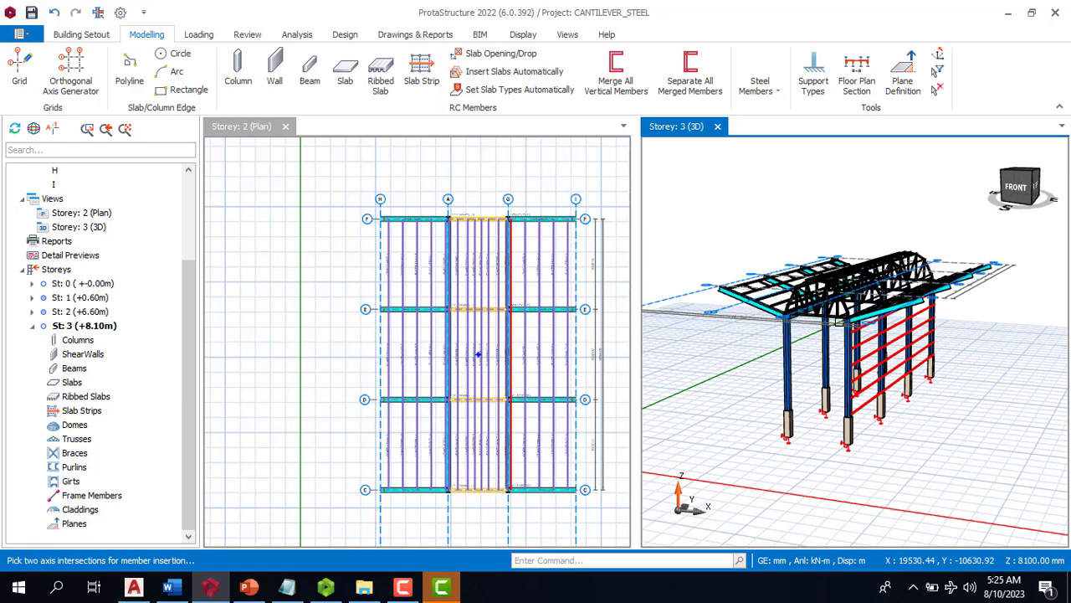
{"action": "scroll", "coordinate": [872, 356], "scroll_direction": "up", "scroll_amount": 5}
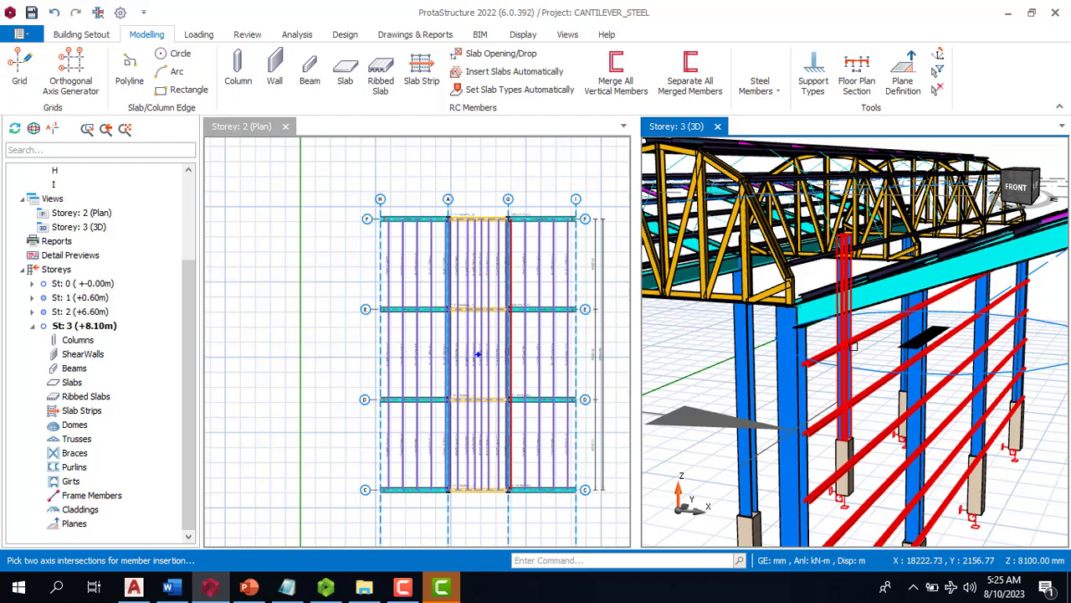
{"action": "double_click", "coordinate": [854, 344]}
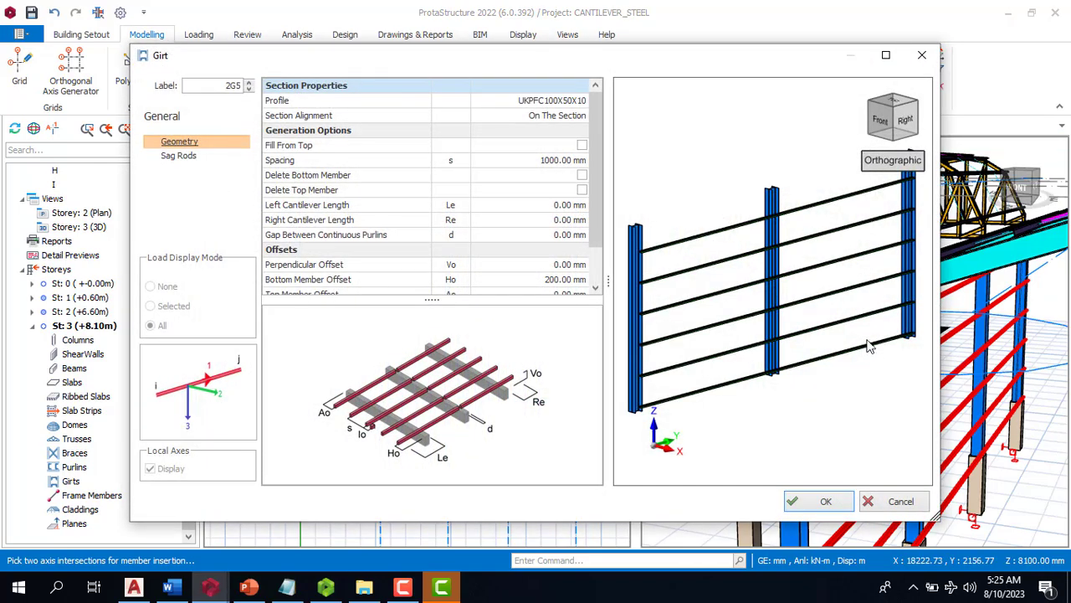
{"action": "left_click", "coordinate": [798, 505]}
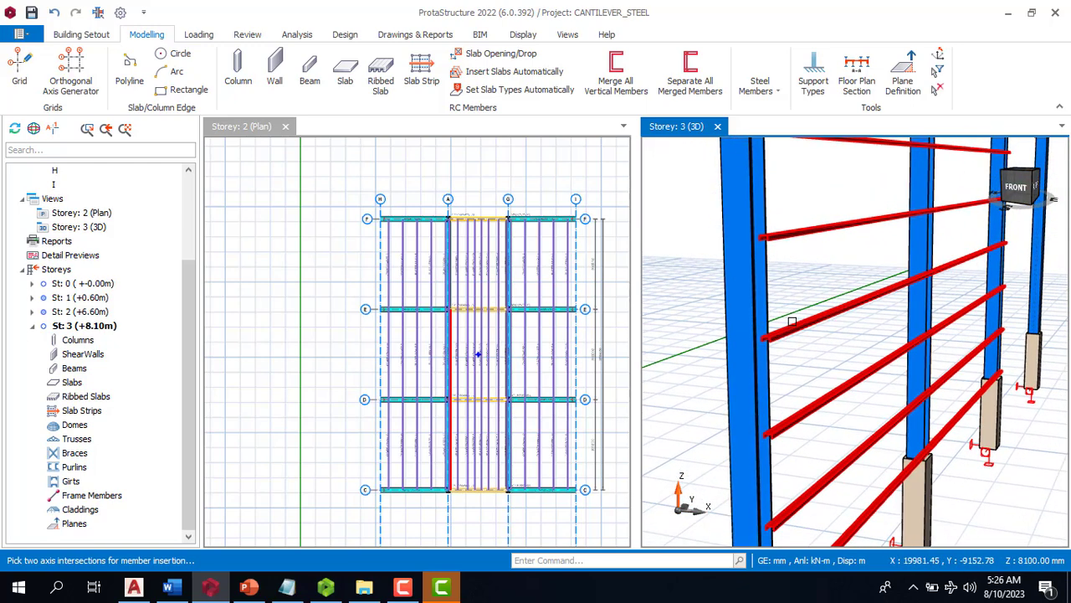
Step: Examine the extent of the axis A girts in the 3D view from several angles and distances
{"action": "middle_click_drag", "start_coordinate": [860, 305], "coordinate": [931, 384]}
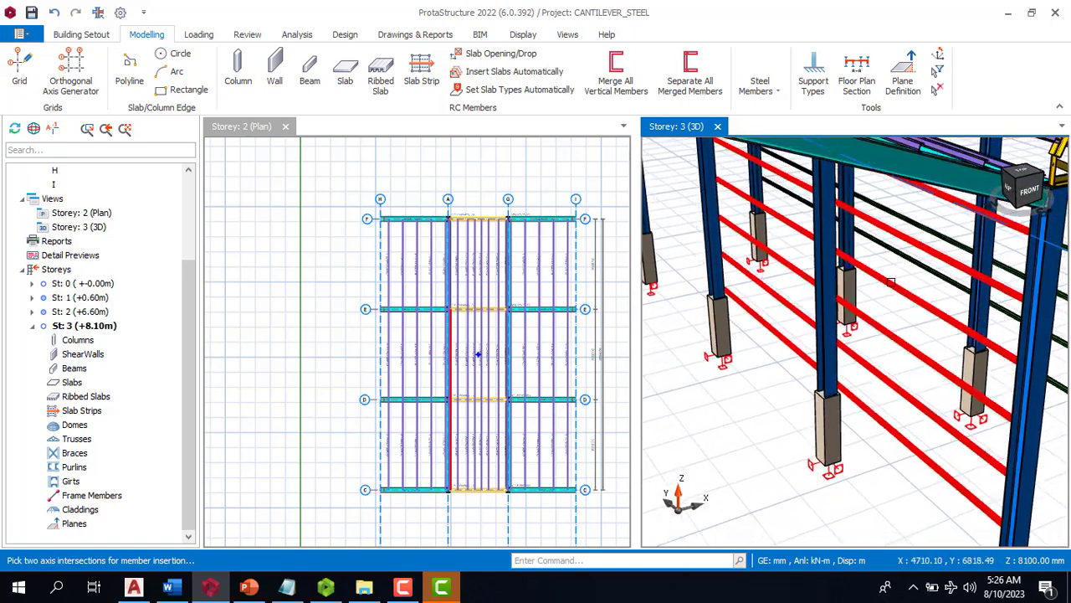
{"action": "scroll", "coordinate": [916, 280], "scroll_direction": "down", "scroll_amount": 6}
{"action": "scroll", "coordinate": [870, 232], "scroll_direction": "up", "scroll_amount": 5}
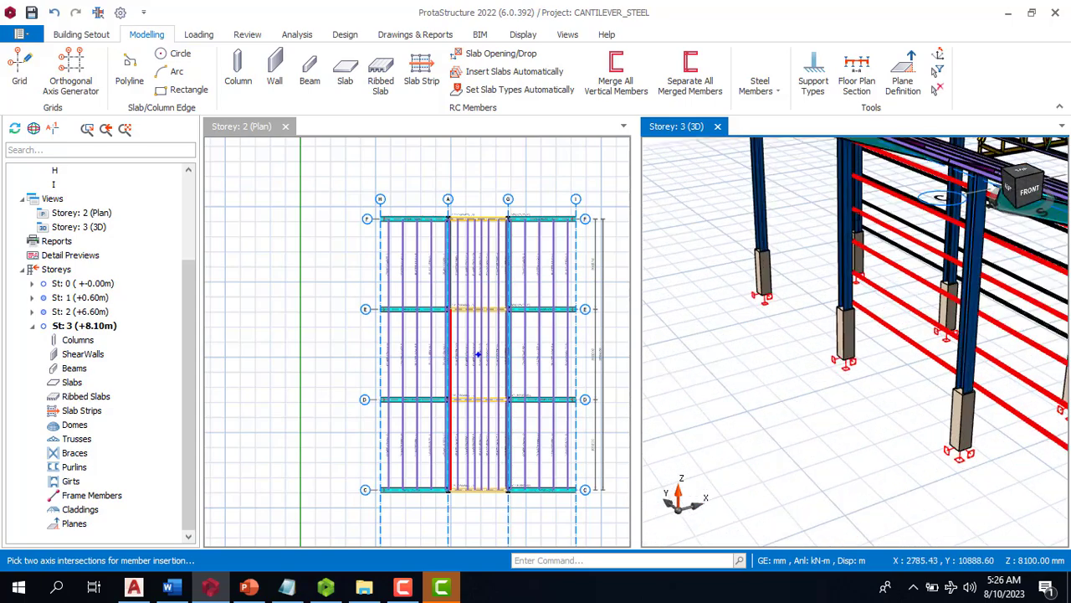
{"action": "scroll", "coordinate": [860, 338], "scroll_direction": "down", "scroll_amount": 5}
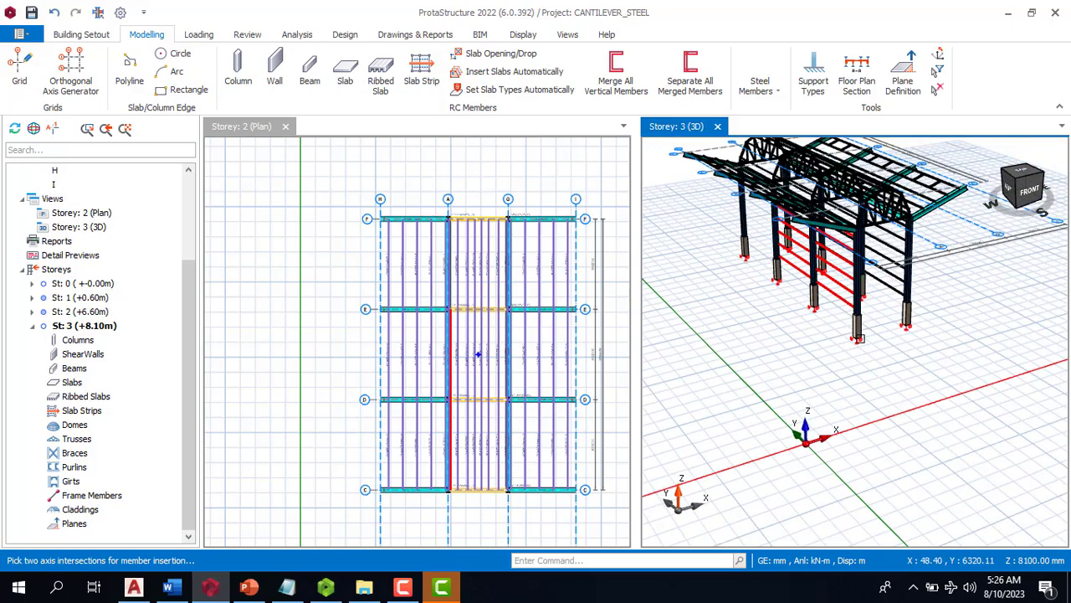
{"action": "middle_click_drag", "start_coordinate": [856, 342], "coordinate": [803, 332]}
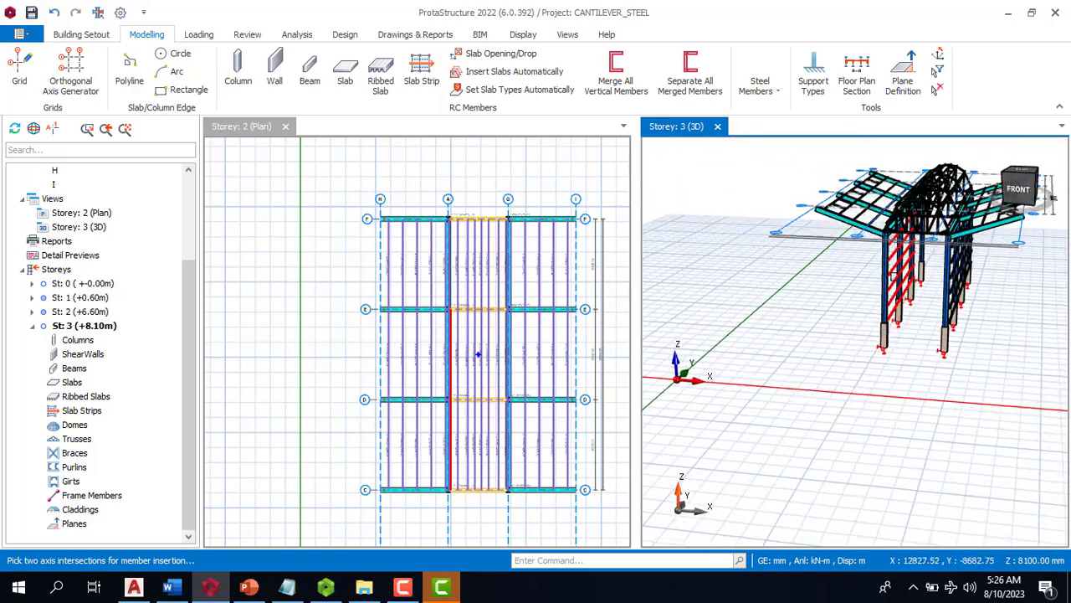
Step: Set the section alignment of the axis A girts to Under The Section
{"action": "scroll", "coordinate": [866, 325], "scroll_direction": "up", "scroll_amount": 5}
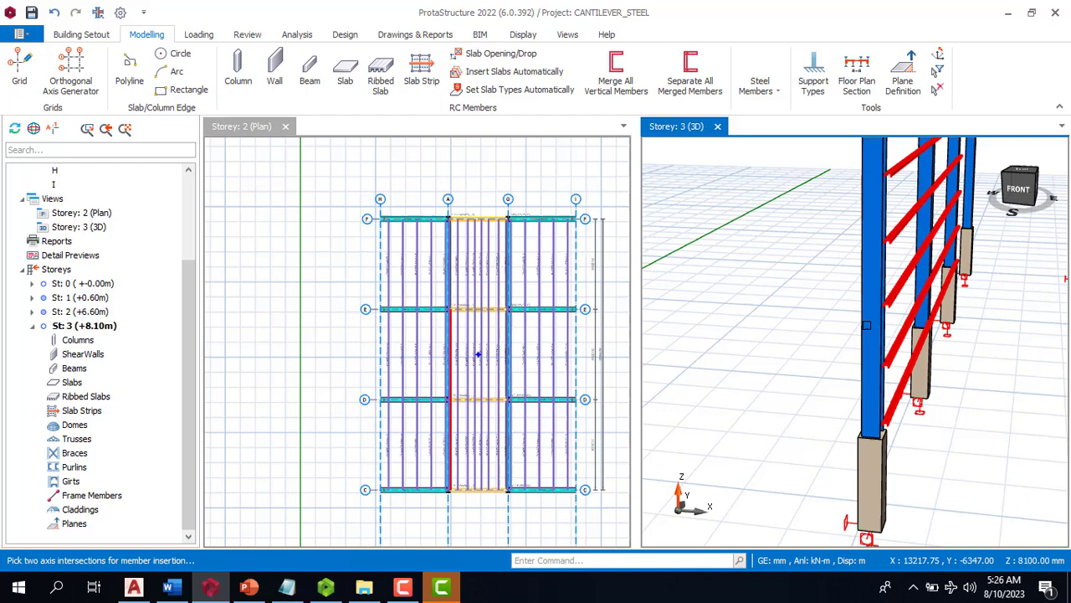
{"action": "double_click", "coordinate": [900, 294]}
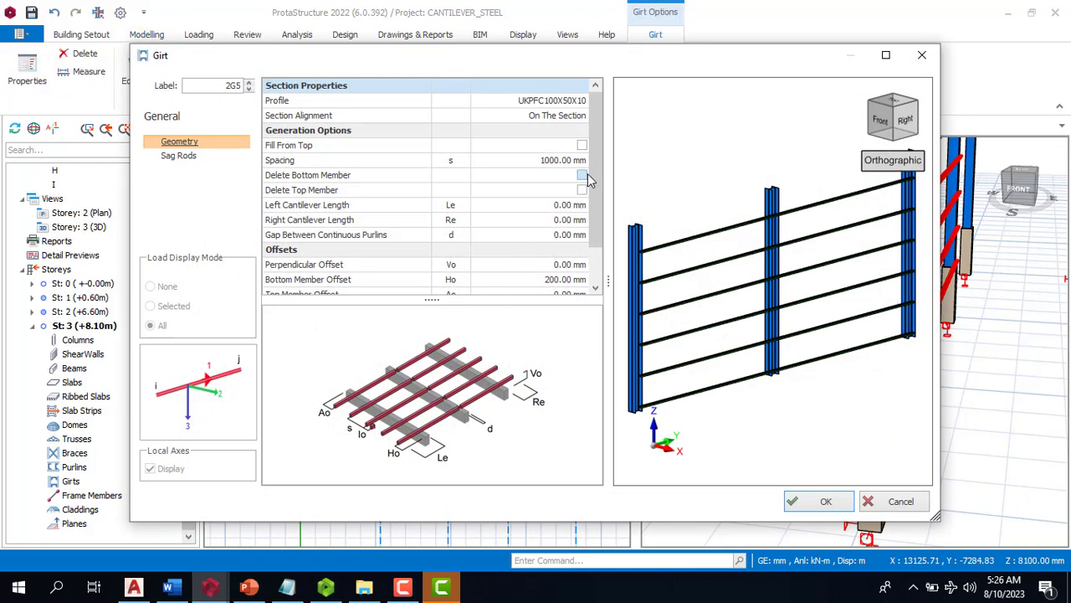
{"action": "scroll", "coordinate": [588, 192], "scroll_direction": "down", "scroll_amount": 1}
{"action": "scroll", "coordinate": [588, 201], "scroll_direction": "up", "scroll_amount": 1}
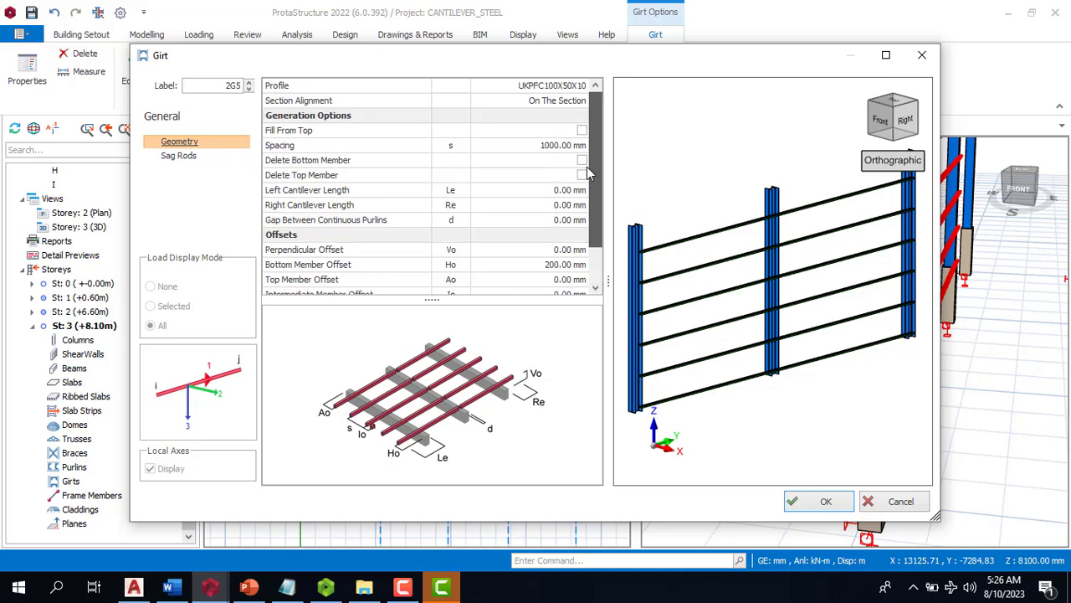
{"action": "left_click", "coordinate": [579, 119]}
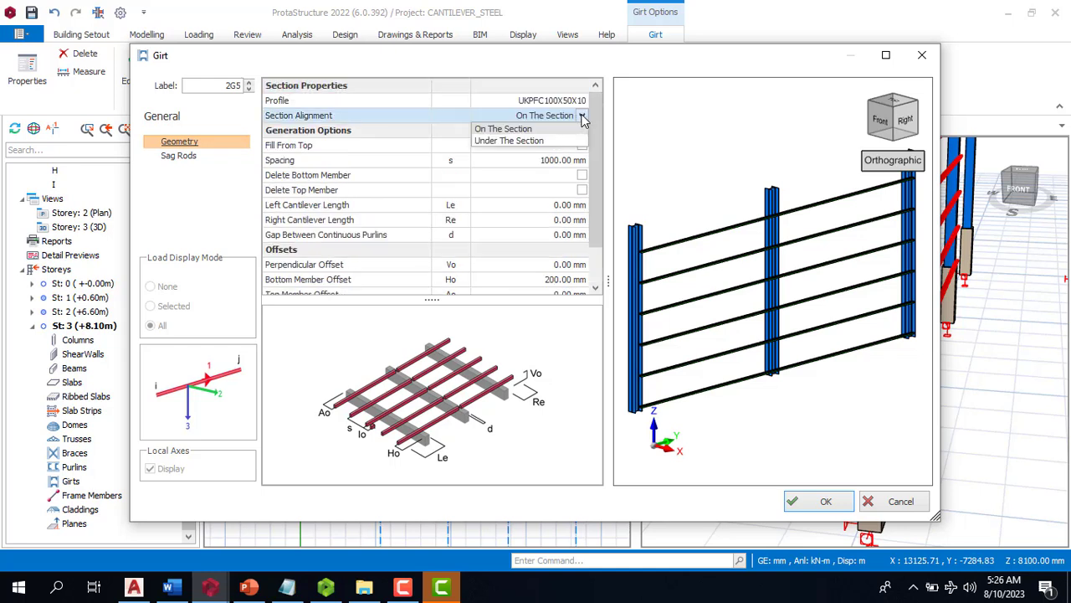
{"action": "left_click", "coordinate": [526, 142]}
{"action": "left_click", "coordinate": [820, 500]}
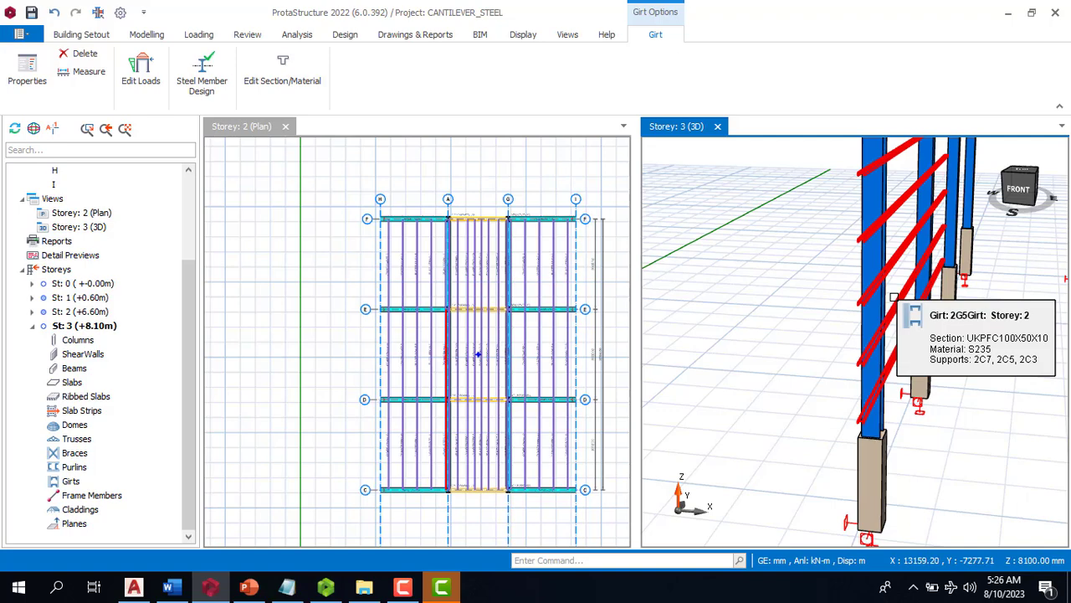
Step: Delete the girts along axis A between the columns at axes C and E
{"action": "key", "text": "Delete"}
{"action": "scroll", "coordinate": [805, 378], "scroll_direction": "down", "scroll_amount": 10}
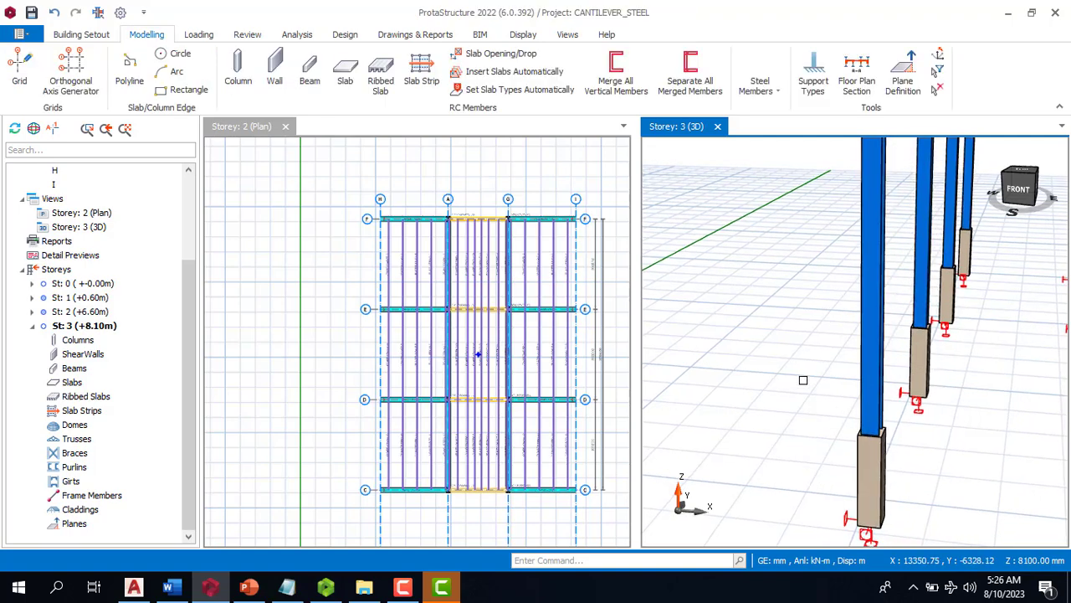
{"action": "middle_click_drag", "start_coordinate": [766, 368], "coordinate": [845, 351]}
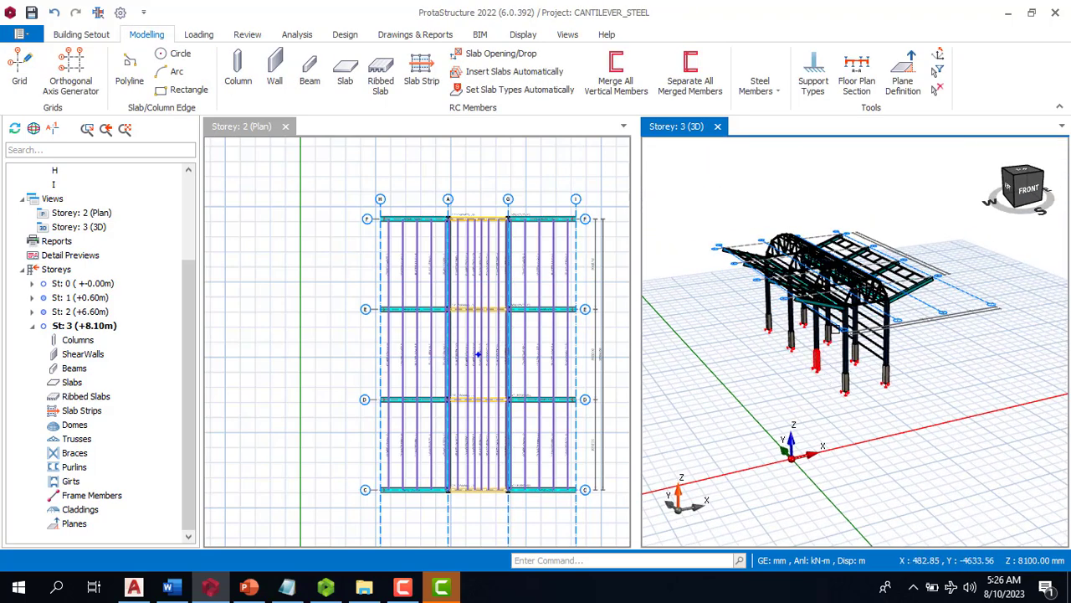
{"action": "left_click", "coordinate": [770, 92]}
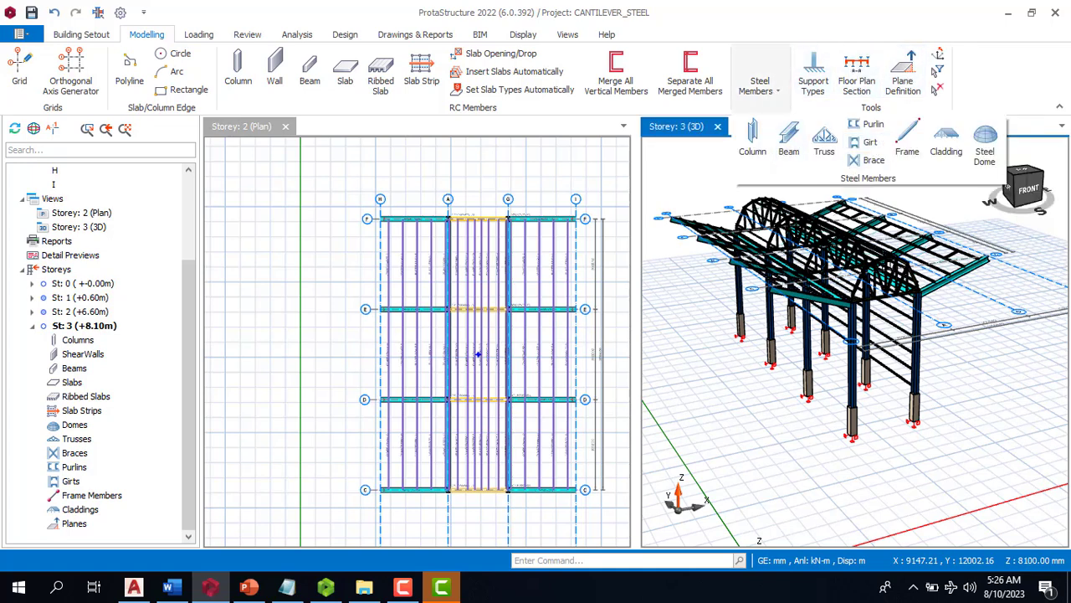
{"action": "left_click", "coordinate": [737, 268]}
{"action": "left_click", "coordinate": [852, 351]}
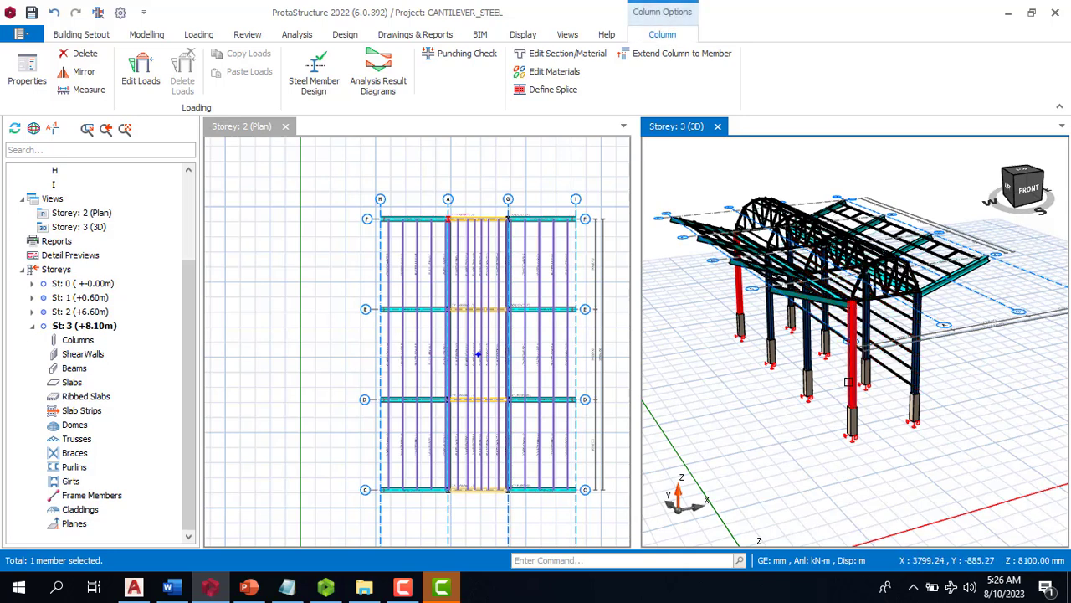
{"action": "left_click", "coordinate": [707, 305]}
Step: Insert girts along axis A between the columns at axes C and F, with the UKPFC100X50X10 profile and 1000 mm spacing
{"action": "left_click", "coordinate": [766, 92]}
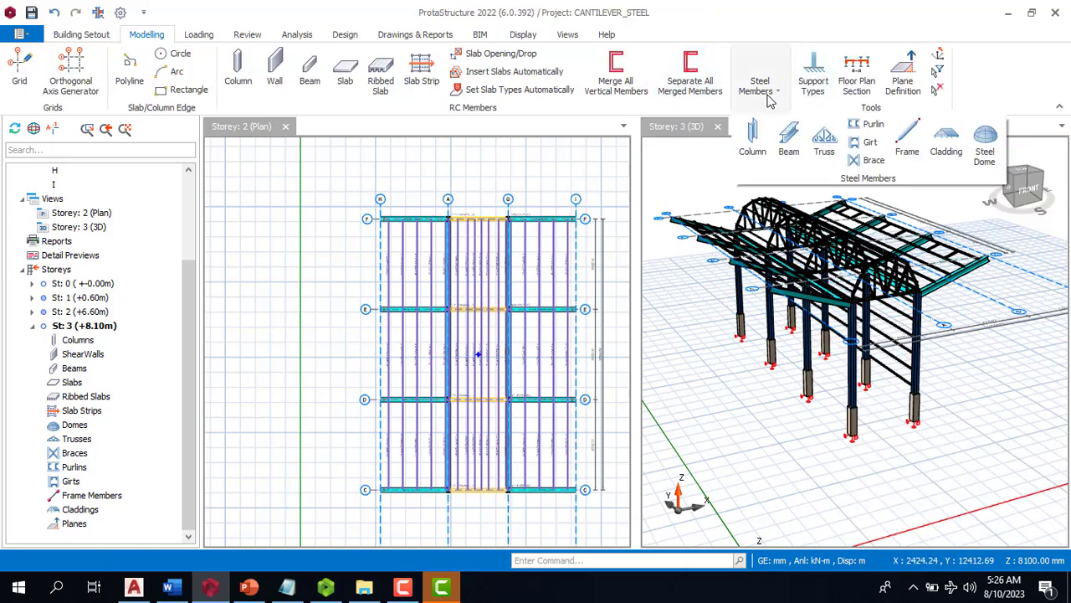
{"action": "left_click", "coordinate": [874, 142]}
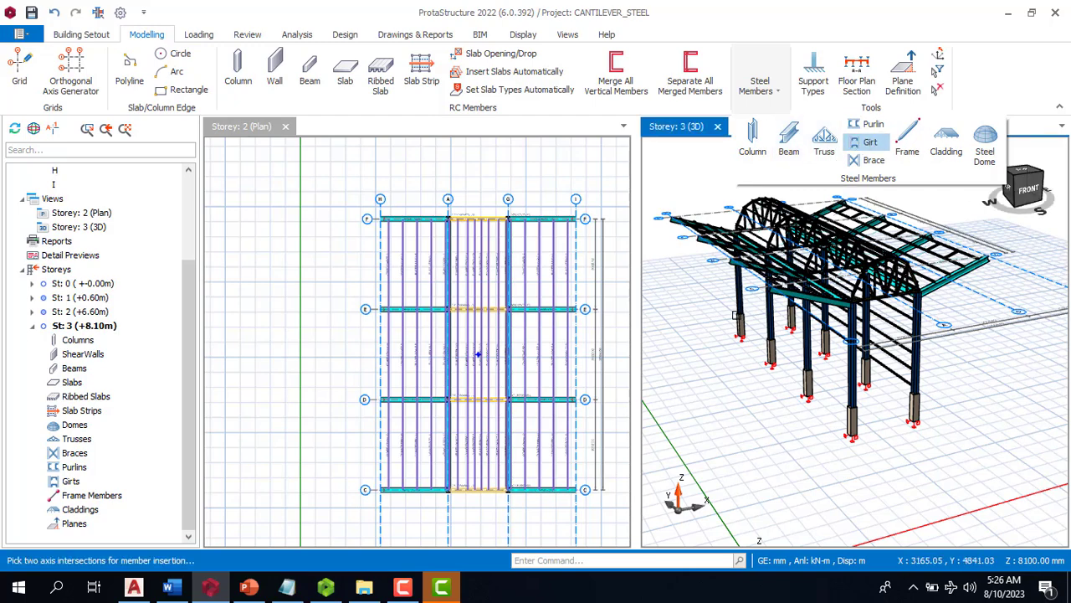
{"action": "left_click", "coordinate": [843, 374]}
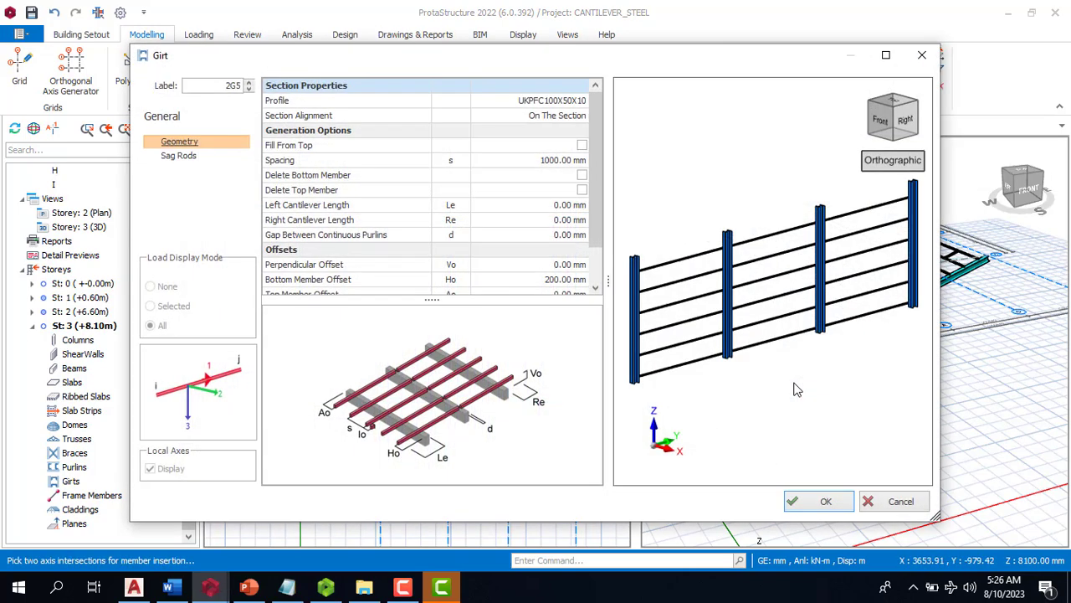
{"action": "left_click", "coordinate": [817, 494]}
{"action": "scroll", "coordinate": [887, 450], "scroll_direction": "down", "scroll_amount": 3}
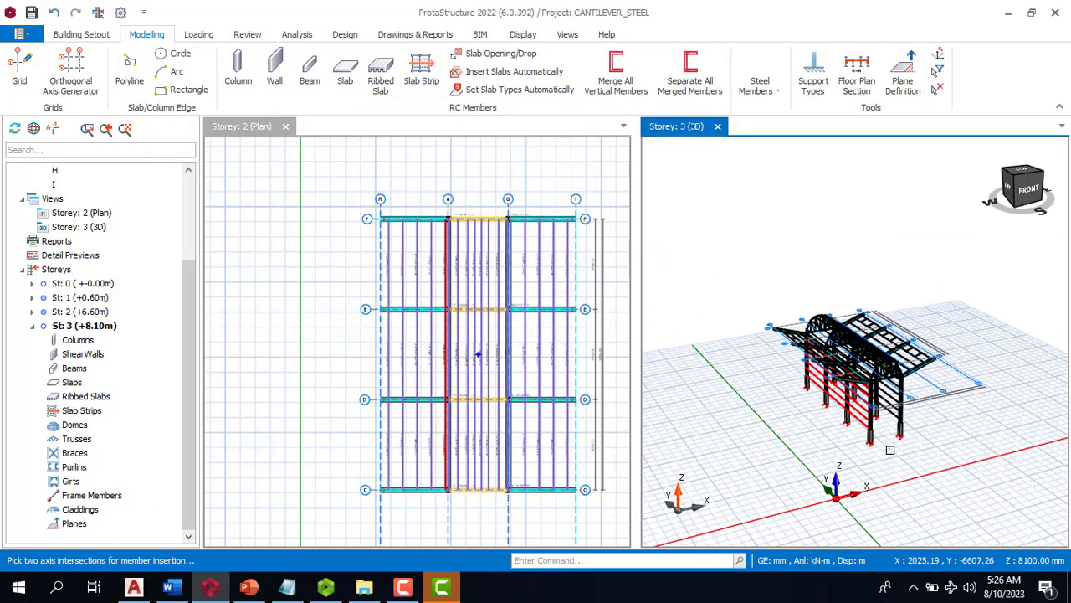
{"action": "scroll", "coordinate": [913, 435], "scroll_direction": "up", "scroll_amount": 3}
{"action": "middle_click_drag", "start_coordinate": [935, 477], "coordinate": [850, 484]}
{"action": "key", "text": "Escape"}
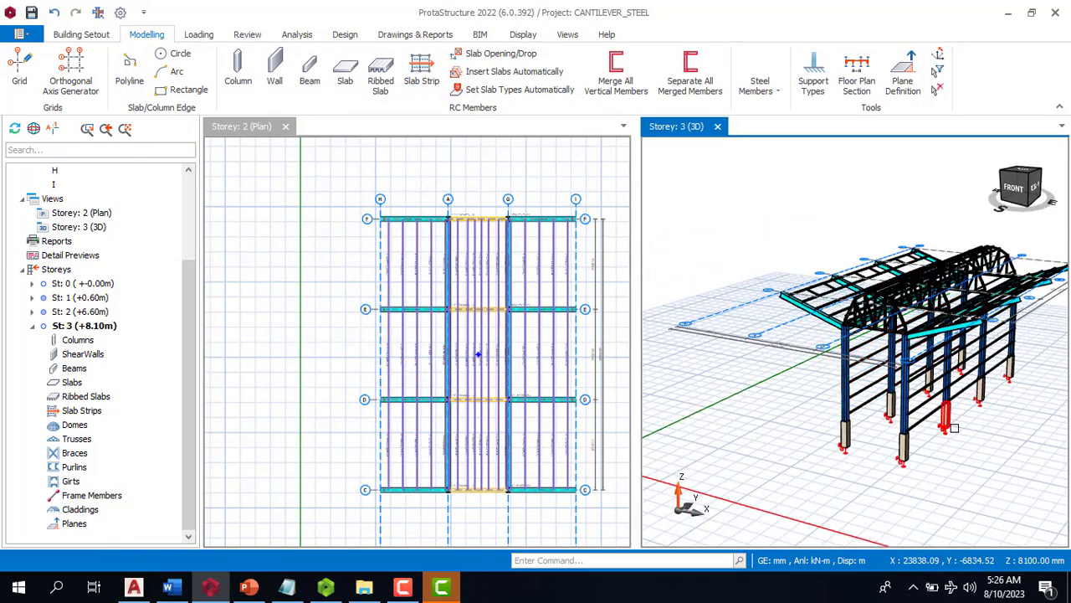
Step: Insert an X brace with the UKA90X90X8 profile between the axis G columns at axes C and D
{"action": "scroll", "coordinate": [959, 420], "scroll_direction": "up", "scroll_amount": 3}
{"action": "scroll", "coordinate": [944, 471], "scroll_direction": "down", "scroll_amount": 3}
{"action": "middle_click_drag", "start_coordinate": [957, 488], "coordinate": [898, 483]}
{"action": "scroll", "coordinate": [882, 441], "scroll_direction": "up", "scroll_amount": 3}
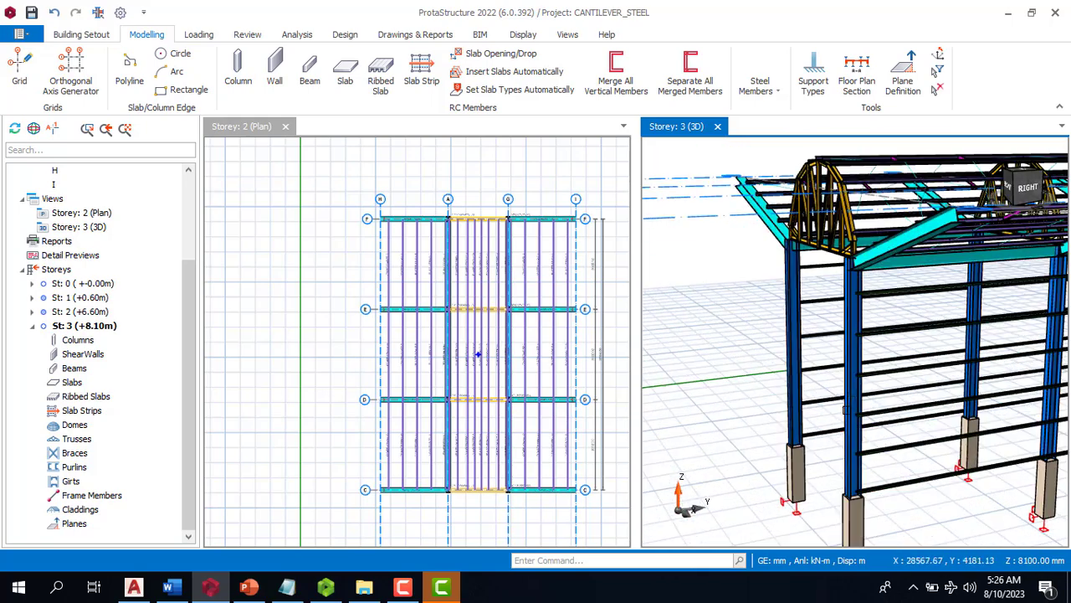
{"action": "scroll", "coordinate": [849, 404], "scroll_direction": "down", "scroll_amount": 2}
{"action": "scroll", "coordinate": [929, 407], "scroll_direction": "up", "scroll_amount": 2}
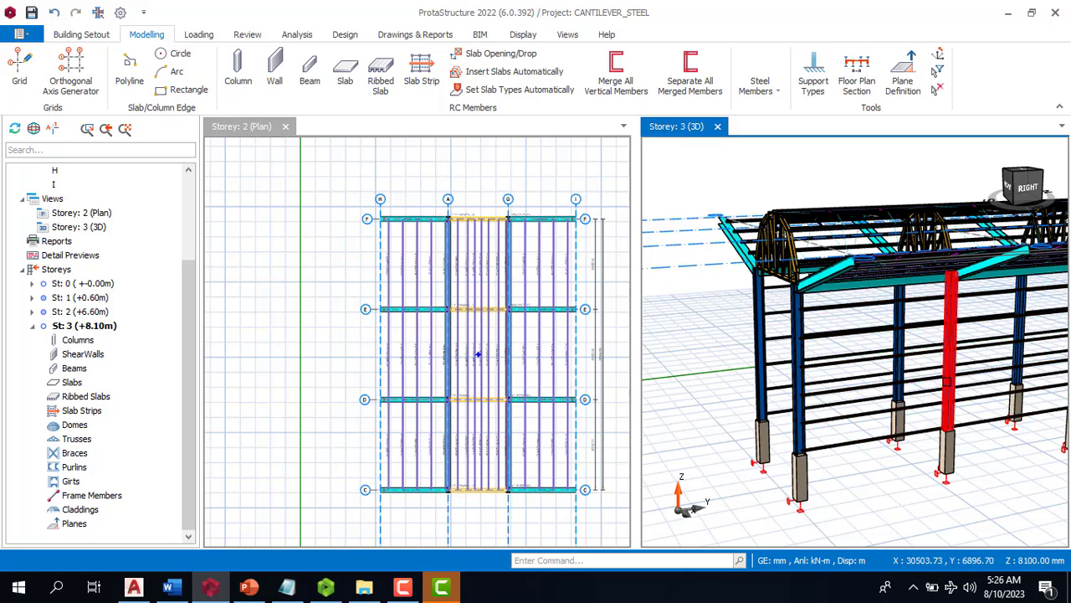
{"action": "scroll", "coordinate": [947, 397], "scroll_direction": "up", "scroll_amount": 2}
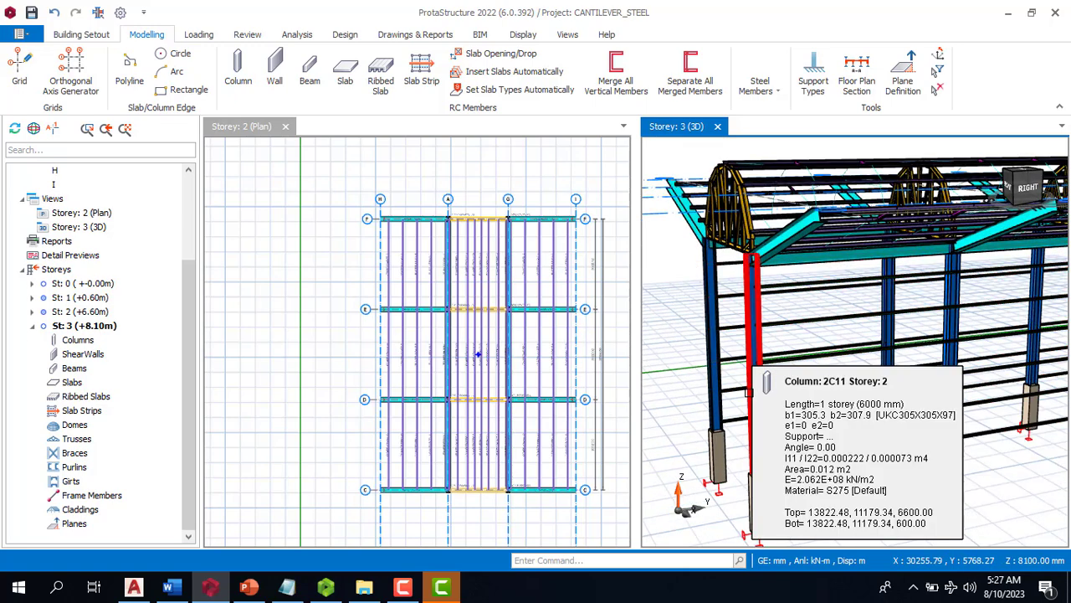
{"action": "left_click", "coordinate": [760, 94]}
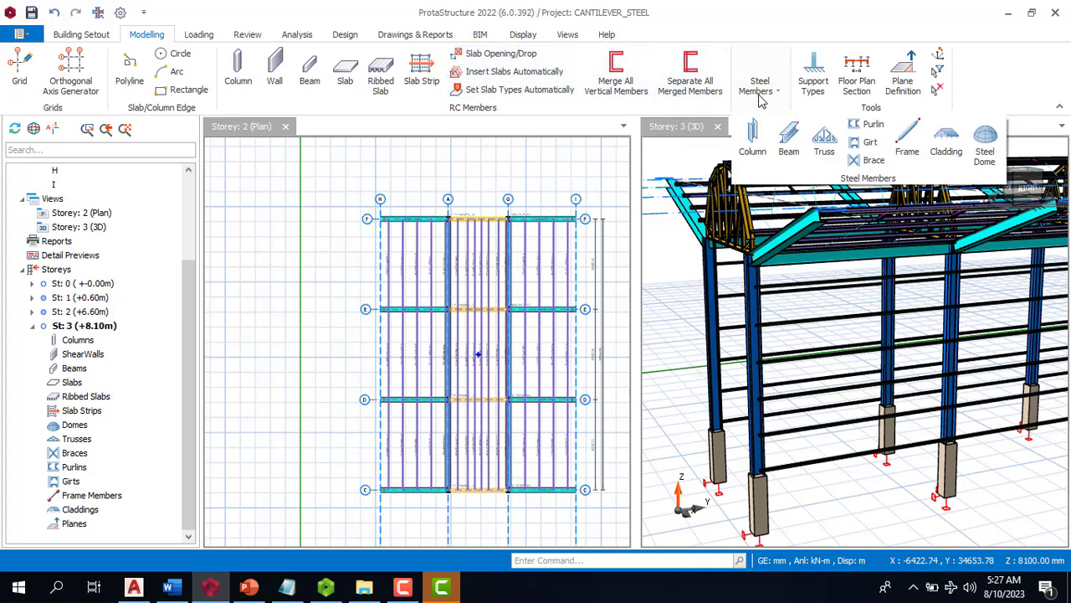
{"action": "left_click", "coordinate": [870, 159]}
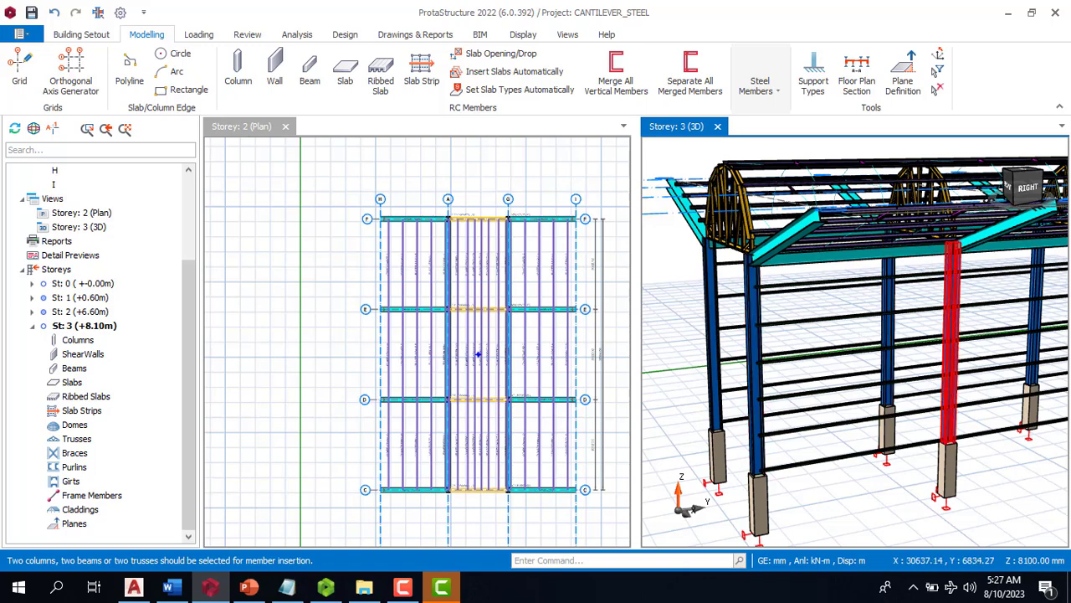
{"action": "left_click", "coordinate": [952, 343]}
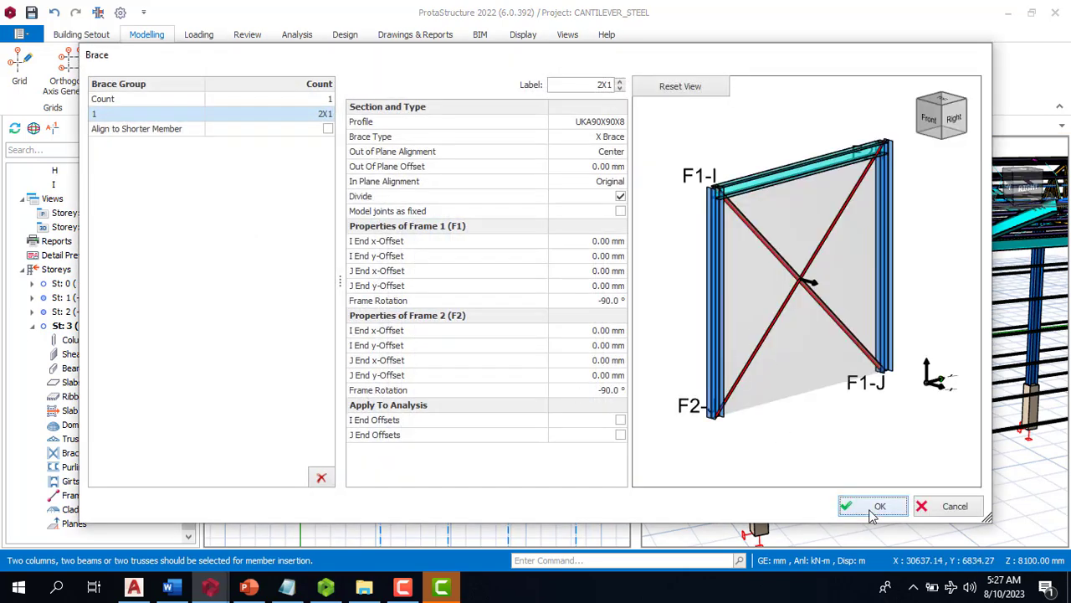
{"action": "left_click", "coordinate": [872, 508]}
Step: Insert an X brace between the axis G columns at axes E and F, keeping the current brace settings
{"action": "scroll", "coordinate": [717, 374], "scroll_direction": "down", "scroll_amount": 4}
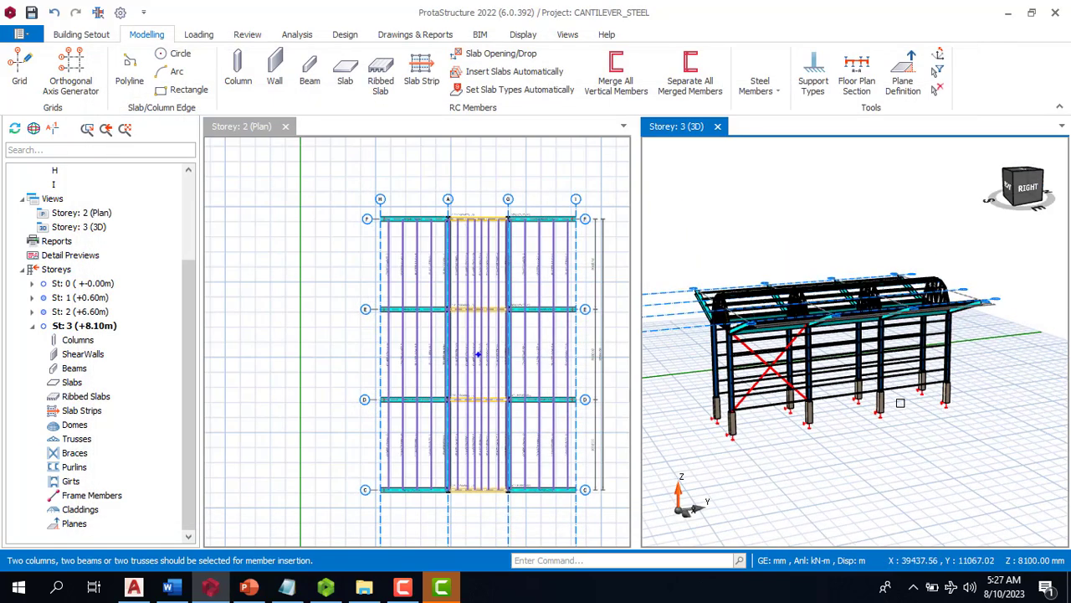
{"action": "scroll", "coordinate": [901, 399], "scroll_direction": "up", "scroll_amount": 4}
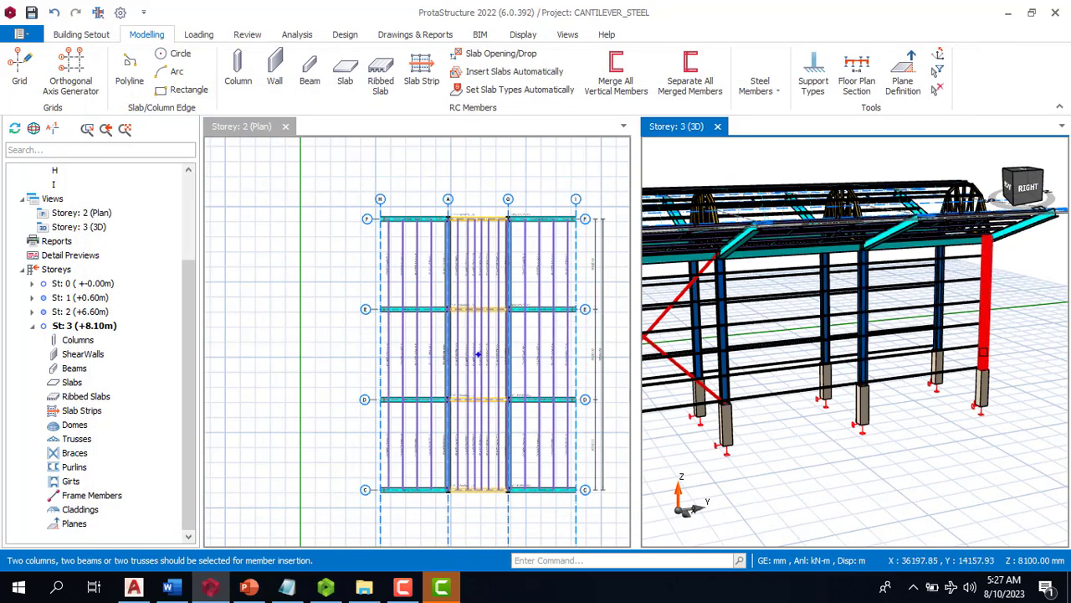
{"action": "left_click", "coordinate": [972, 359]}
{"action": "left_click", "coordinate": [869, 508]}
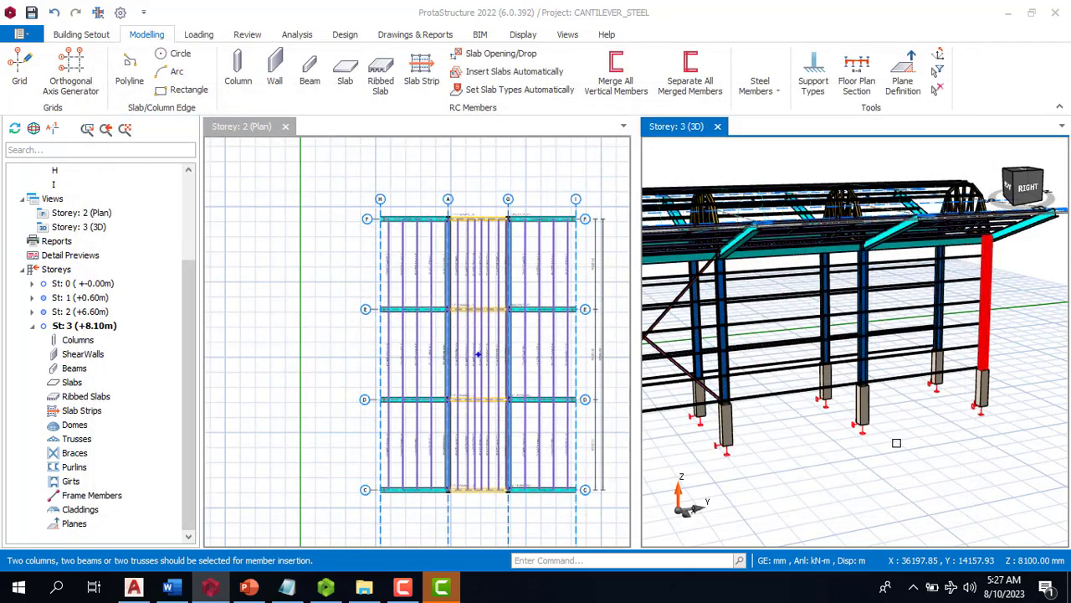
Step: Insert an X brace with the UKA90X90X8 profile between the axis A columns at axes C and D
{"action": "scroll", "coordinate": [749, 394], "scroll_direction": "down", "scroll_amount": 4}
{"action": "scroll", "coordinate": [749, 394], "scroll_direction": "up", "scroll_amount": 4}
{"action": "scroll", "coordinate": [763, 391], "scroll_direction": "up", "scroll_amount": 2}
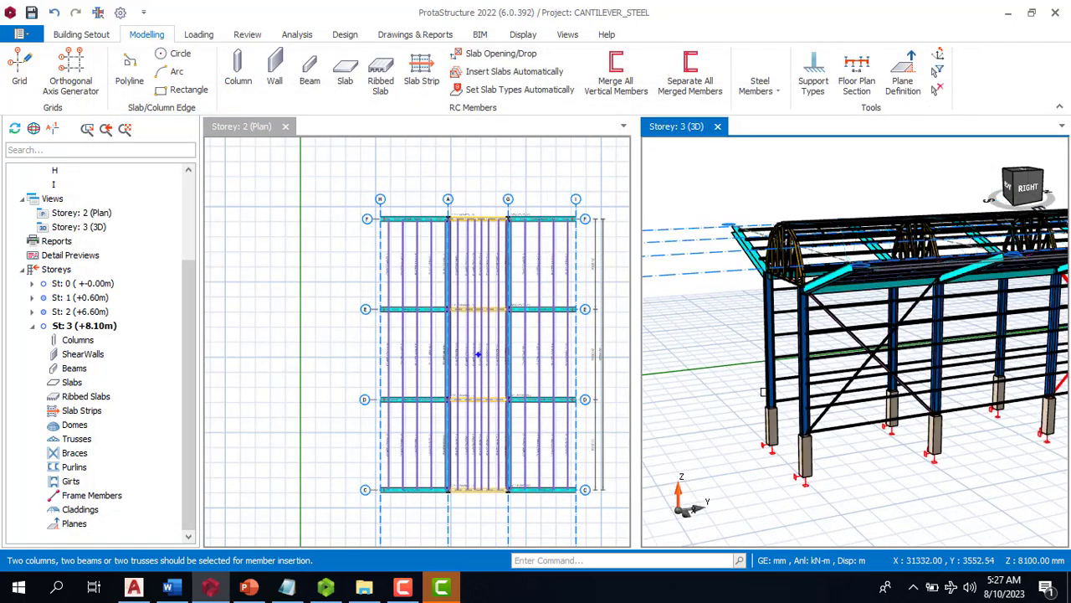
{"action": "middle_click_drag", "start_coordinate": [674, 257], "coordinate": [833, 328]}
{"action": "scroll", "coordinate": [833, 328], "scroll_direction": "down", "scroll_amount": 4}
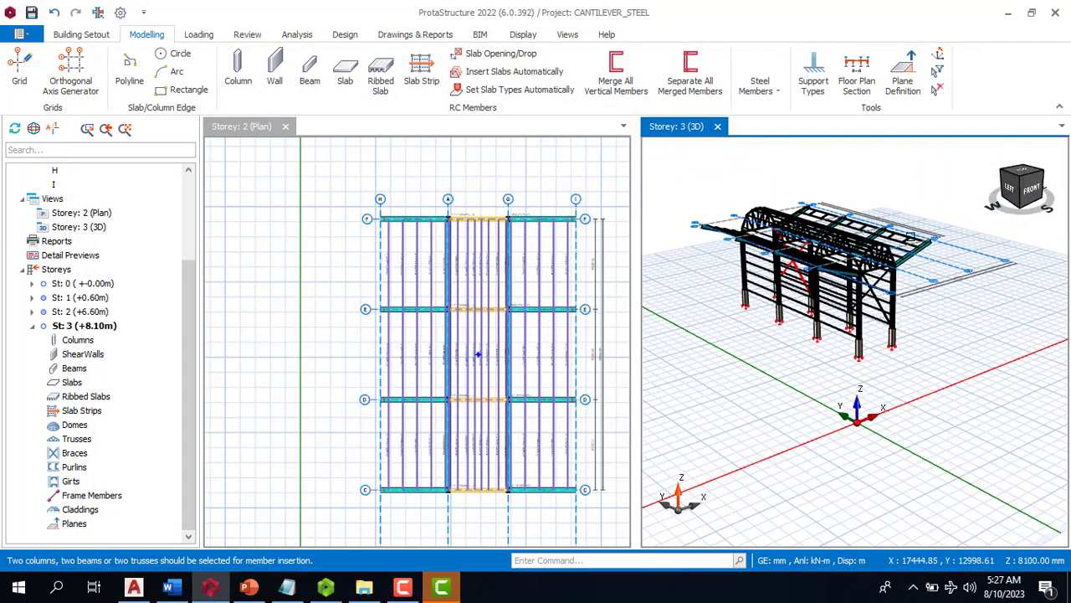
{"action": "scroll", "coordinate": [833, 328], "scroll_direction": "up", "scroll_amount": 3}
{"action": "scroll", "coordinate": [833, 328], "scroll_direction": "up", "scroll_amount": 2}
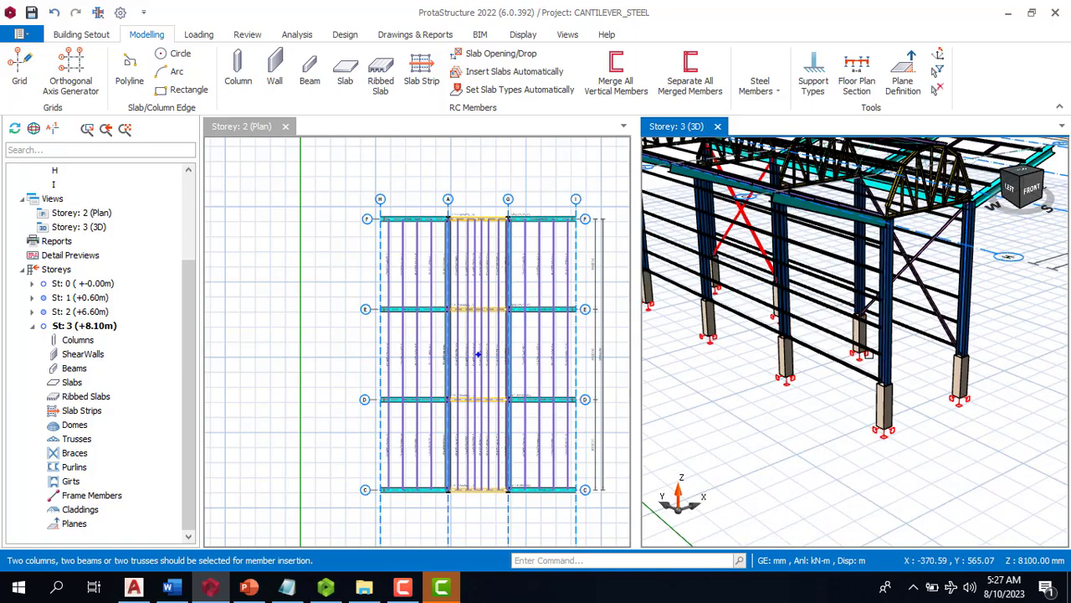
{"action": "double_click", "coordinate": [830, 359]}
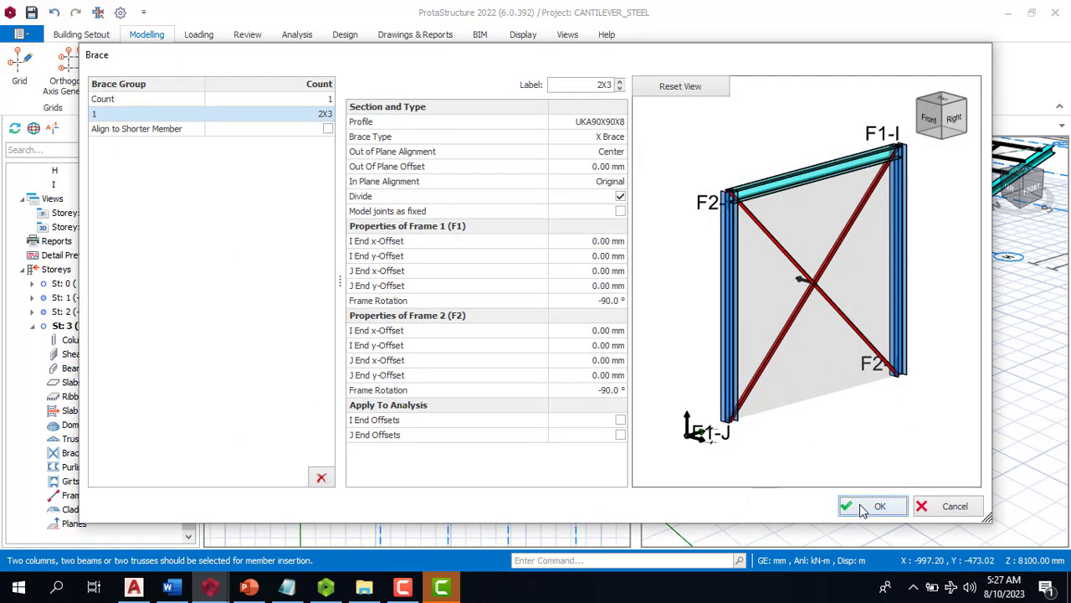
{"action": "left_click", "coordinate": [871, 506]}
Step: Insert an X brace between the axis A columns at axes E and F, keeping the current brace settings
{"action": "scroll", "coordinate": [704, 332], "scroll_direction": "down", "scroll_amount": 4}
{"action": "scroll", "coordinate": [704, 332], "scroll_direction": "up", "scroll_amount": 4}
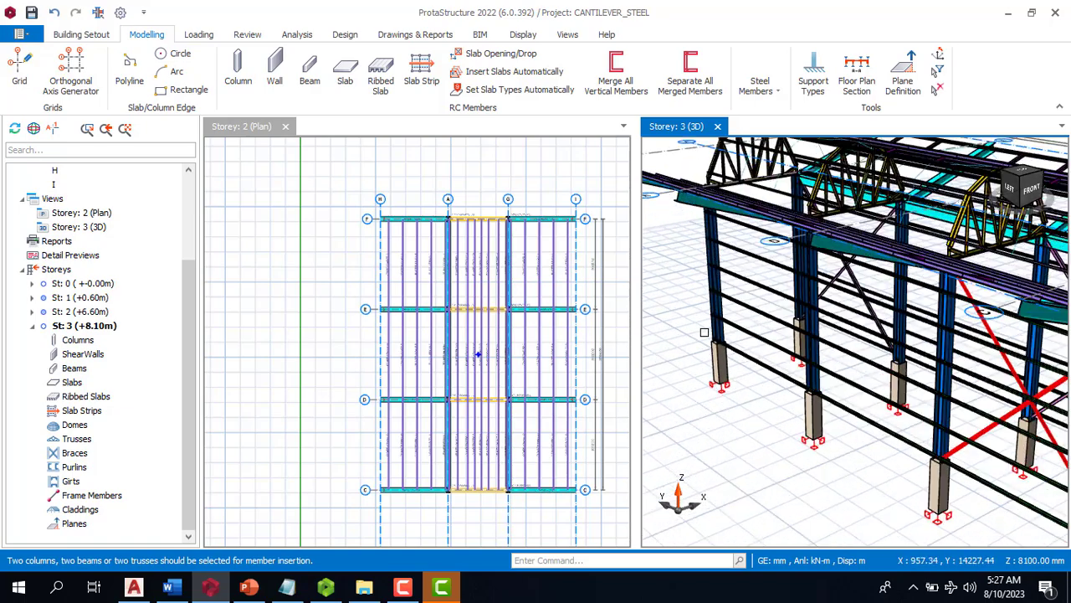
{"action": "left_click", "coordinate": [715, 309]}
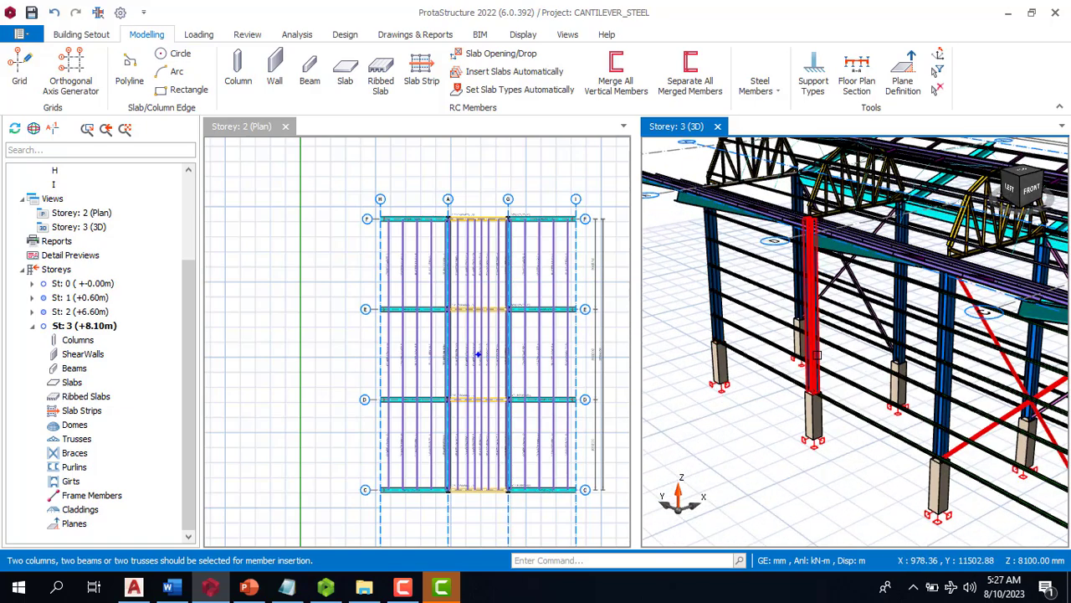
{"action": "left_click", "coordinate": [810, 359]}
{"action": "left_click", "coordinate": [852, 513]}
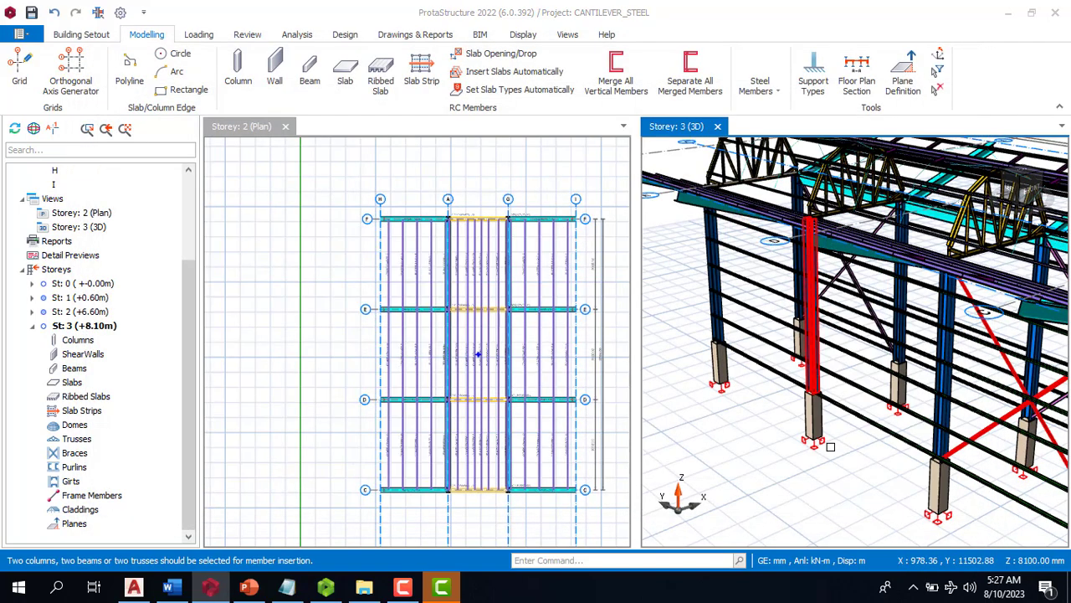
Step: Examine the X braces and girts along both column rows in the 3D view from several angles
{"action": "scroll", "coordinate": [830, 447], "scroll_direction": "down", "scroll_amount": 6}
{"action": "middle_click_drag", "start_coordinate": [876, 433], "coordinate": [711, 437]}
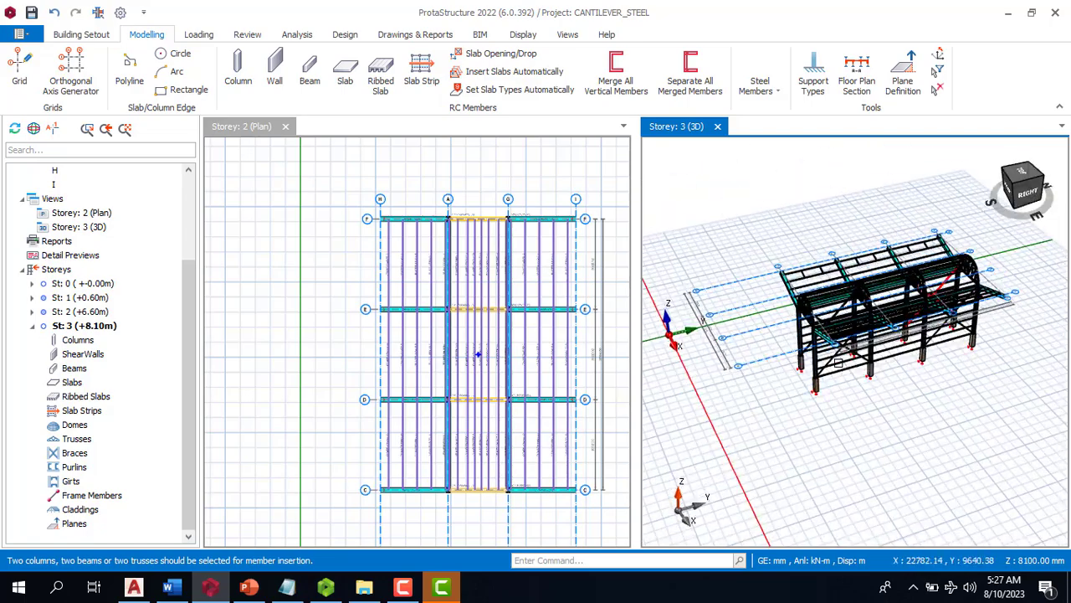
{"action": "scroll", "coordinate": [783, 419], "scroll_direction": "up", "scroll_amount": 5}
{"action": "scroll", "coordinate": [783, 423], "scroll_direction": "down", "scroll_amount": 4}
{"action": "middle_click_drag", "start_coordinate": [783, 423], "coordinate": [846, 390]}
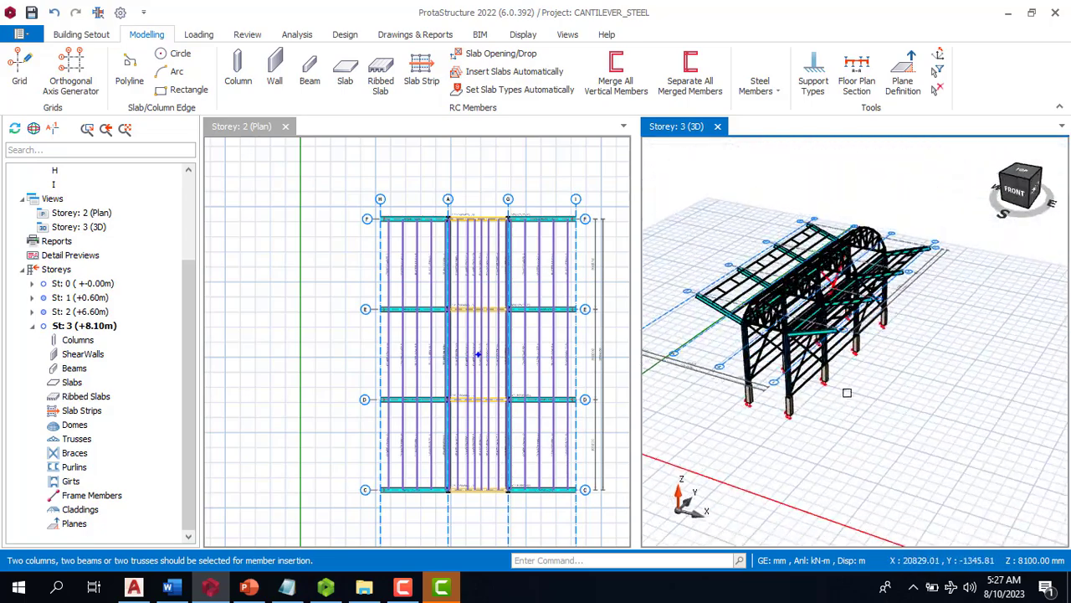
{"action": "scroll", "coordinate": [909, 321], "scroll_direction": "up", "scroll_amount": 4}
{"action": "scroll", "coordinate": [965, 242], "scroll_direction": "up", "scroll_amount": 2}
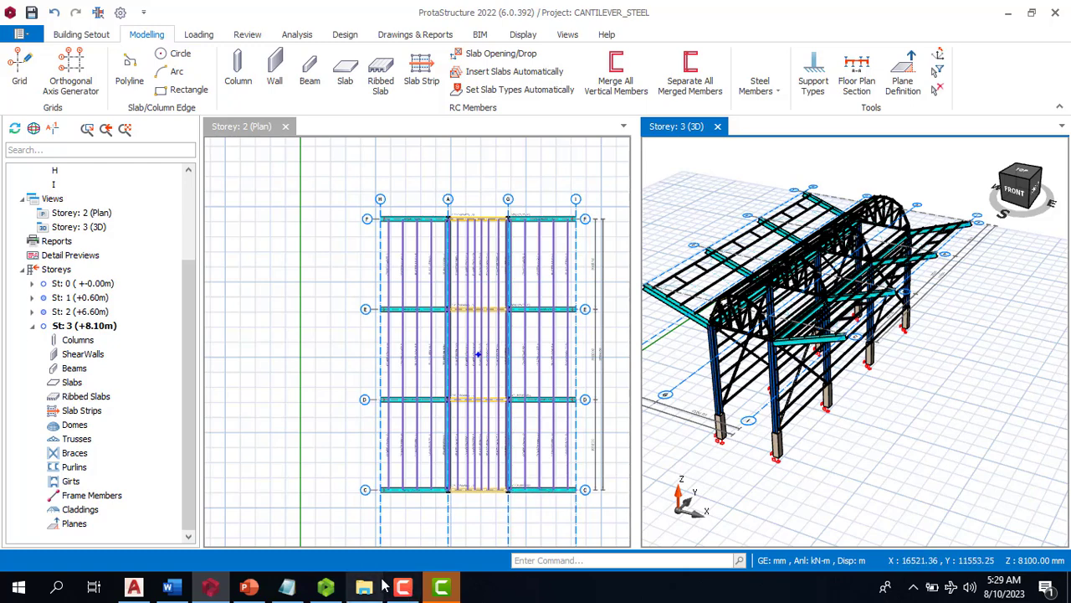
{"action": "left_click", "coordinate": [408, 583]}
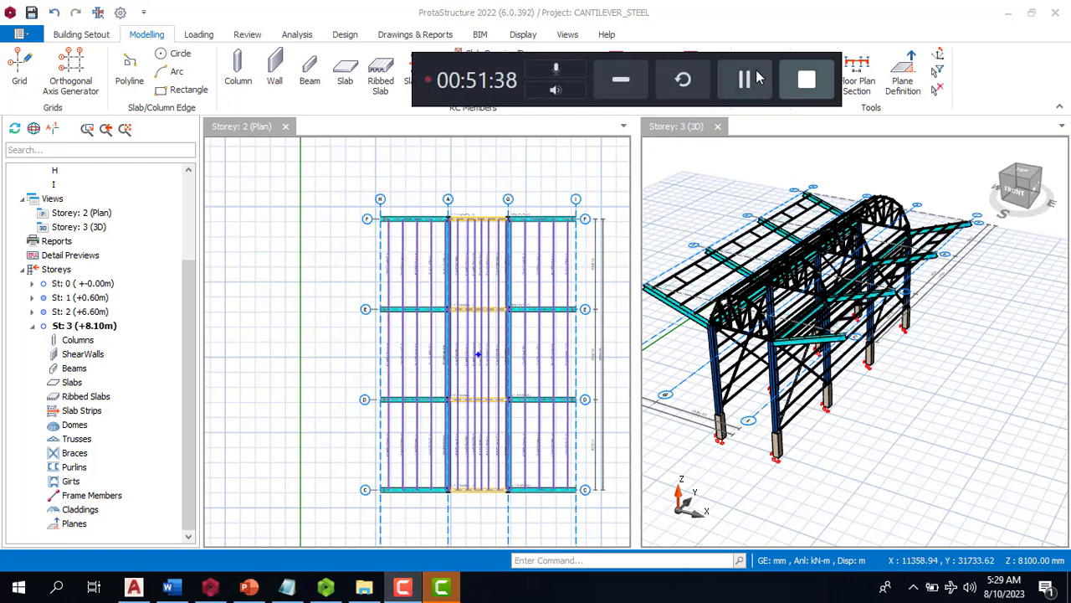